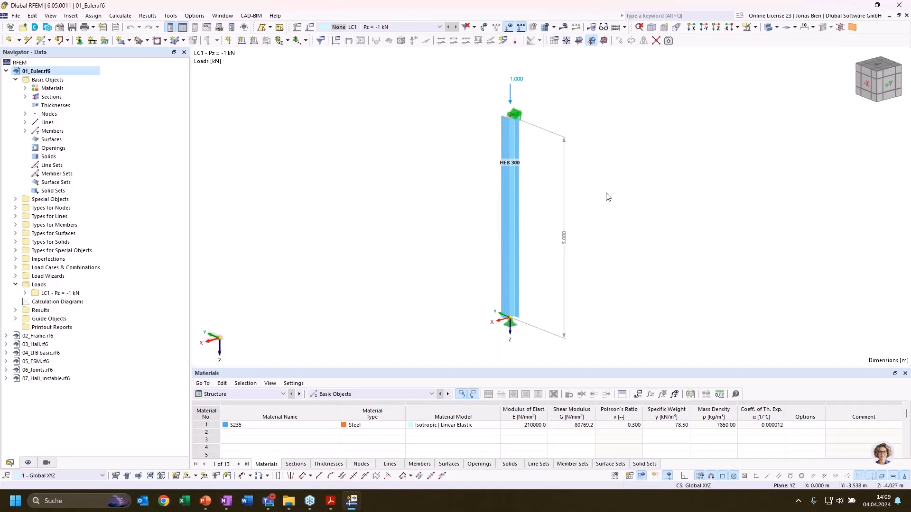
- Activate the Structure Stability add-on in the base data of the 01_Euler.rf6 model
{"action": "left_click", "coordinate": [512, 95]}
{"action": "left_click_drag", "start_coordinate": [421, 368], "coordinate": [422, 353]}
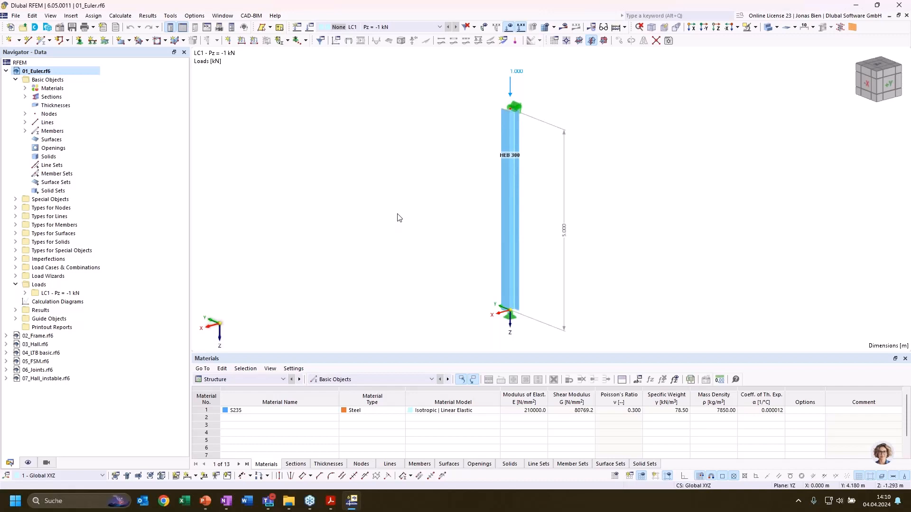
{"action": "right_click", "coordinate": [74, 72]}
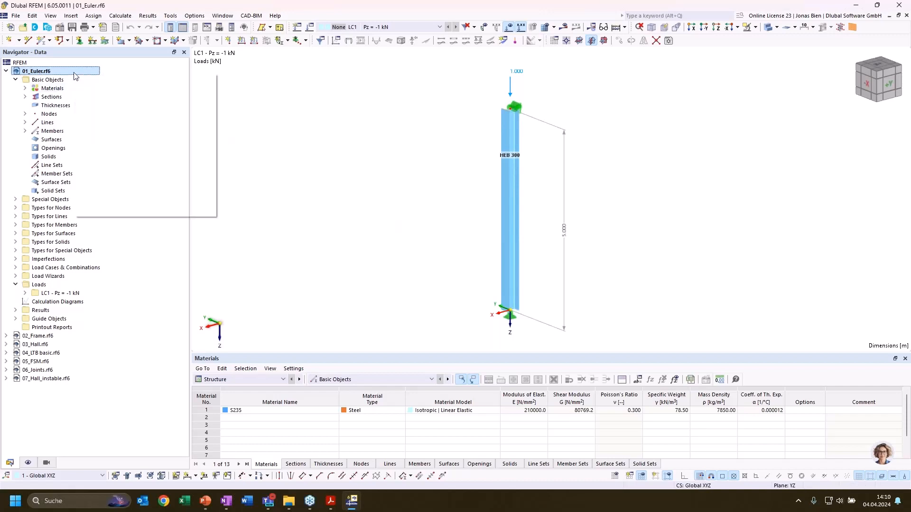
{"action": "left_click", "coordinate": [95, 80]}
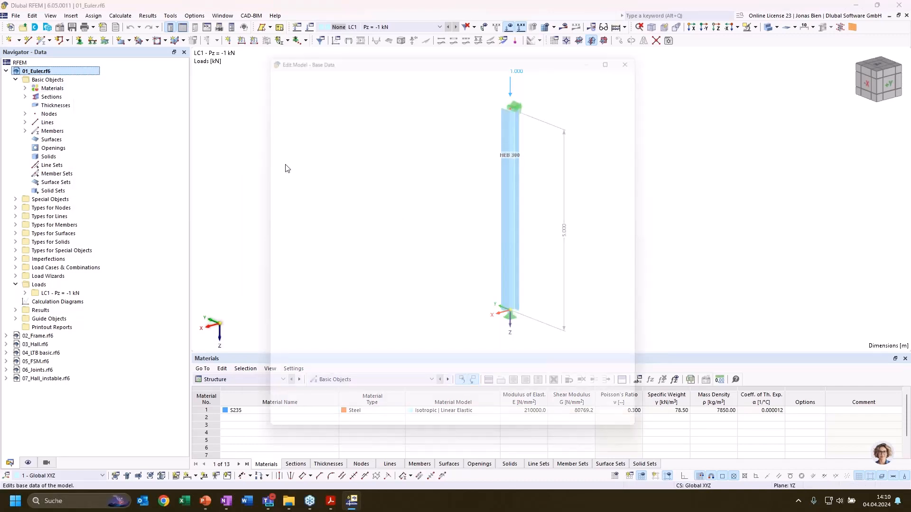
{"action": "left_click", "coordinate": [301, 65]}
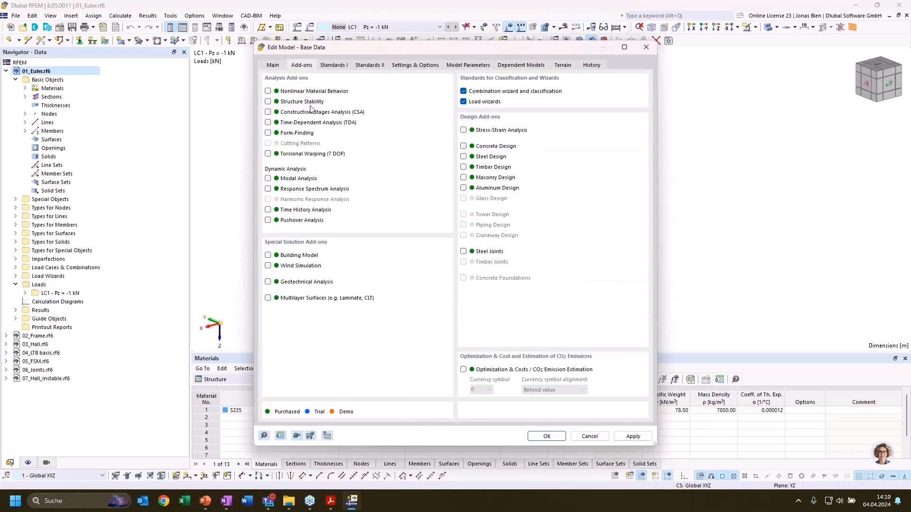
{"action": "left_click", "coordinate": [268, 101]}
{"action": "left_click", "coordinate": [546, 437]}
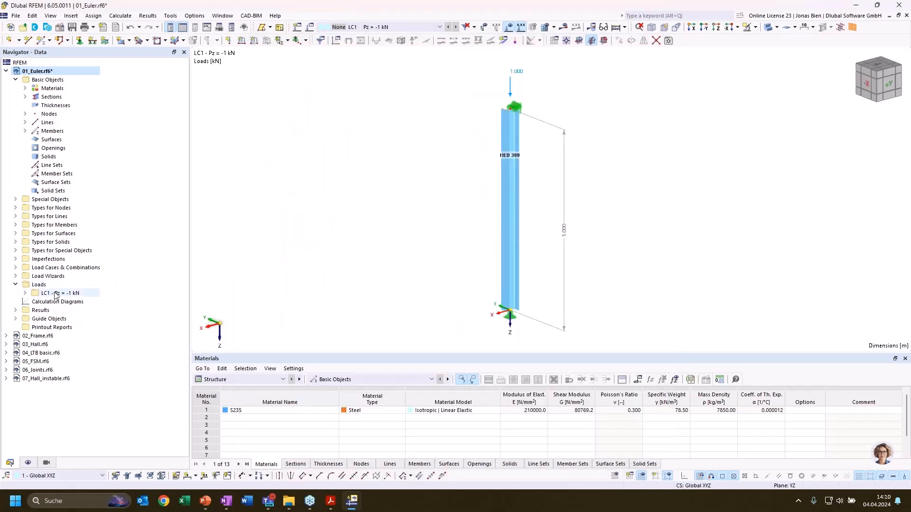
- Enable the critical load calculation with the Structure Stability add-on for load case LC1
{"action": "left_click", "coordinate": [18, 269]}
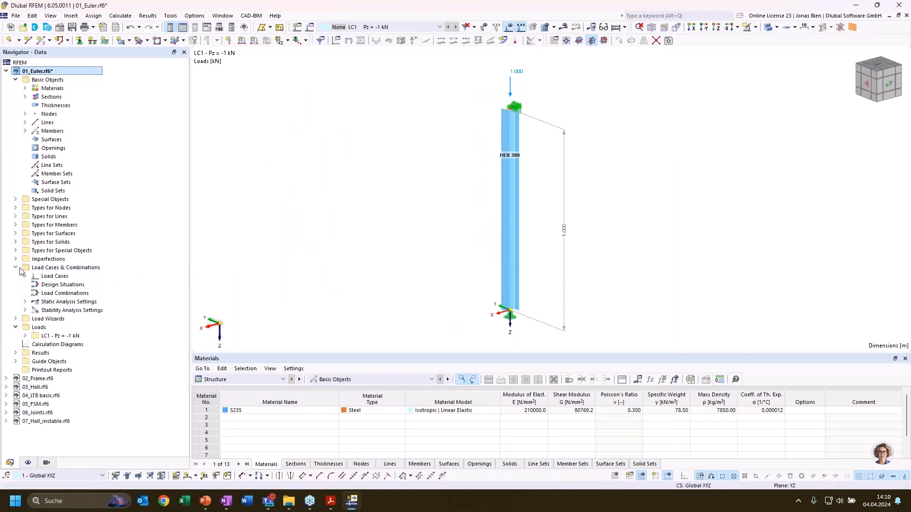
{"action": "left_click", "coordinate": [24, 276]}
{"action": "left_click", "coordinate": [65, 284]}
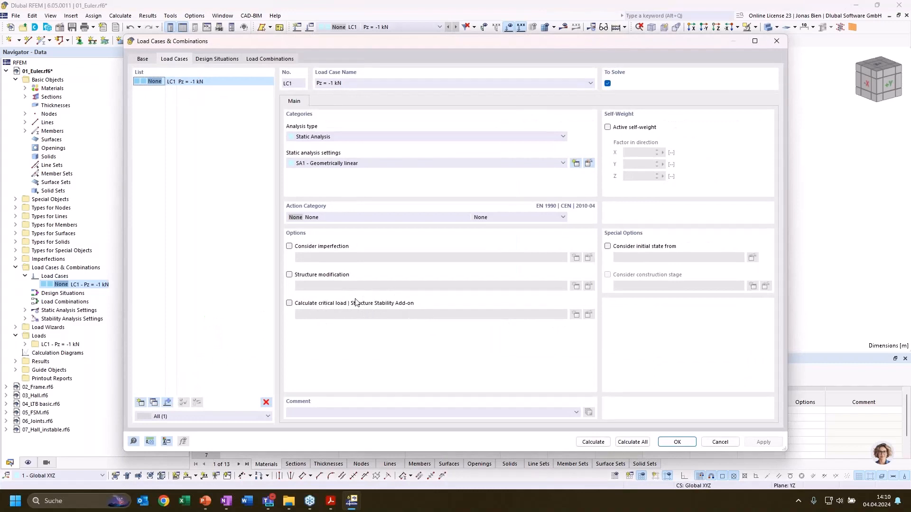
{"action": "left_click", "coordinate": [322, 304]}
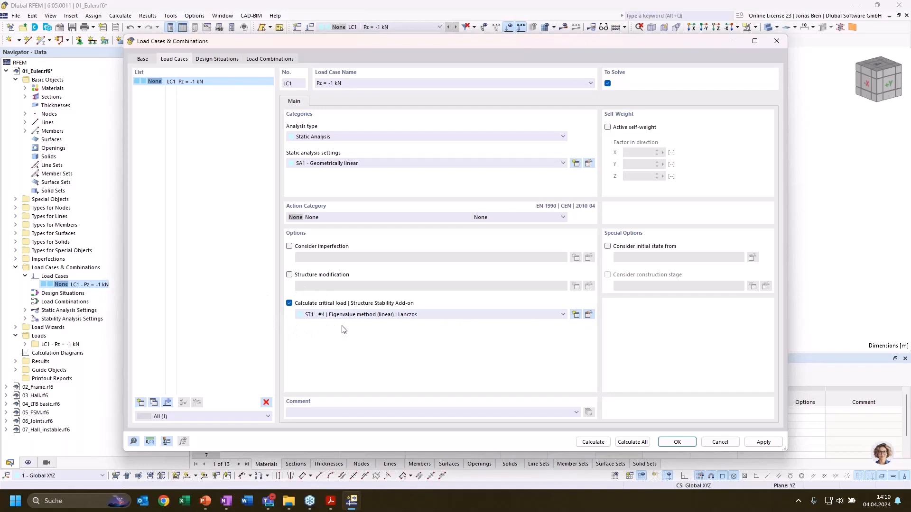
- In the ST1 stability analysis settings, choose the linear eigenvalue method as analysis type and Lanczos as eigenvalue method
{"action": "left_click", "coordinate": [590, 315]}
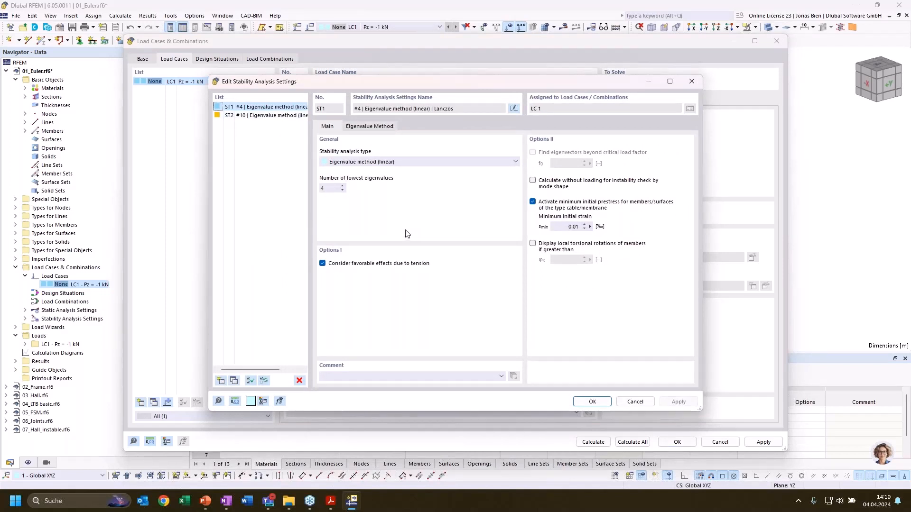
{"action": "left_click", "coordinate": [418, 162]}
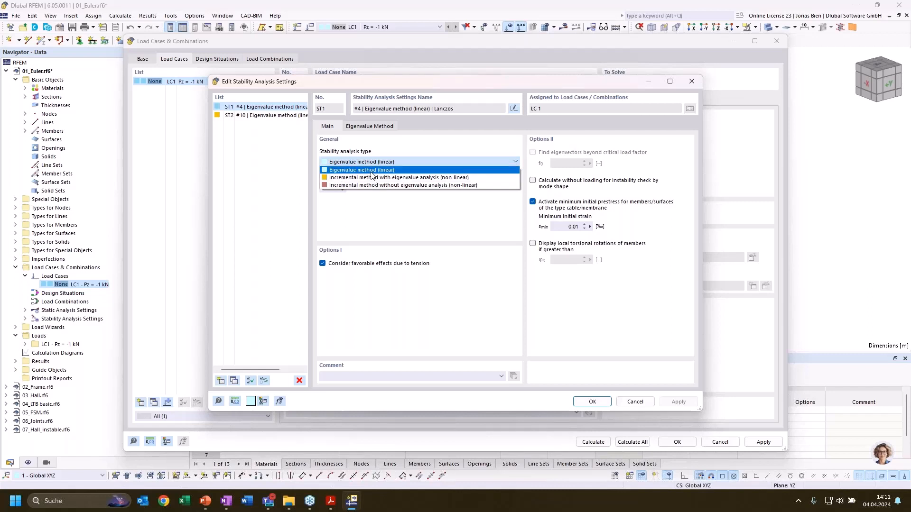
{"action": "left_click", "coordinate": [343, 172]}
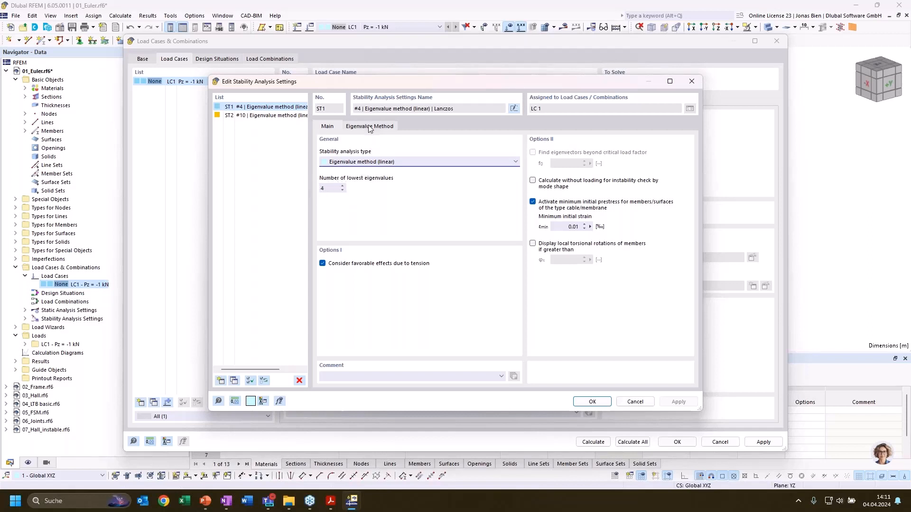
{"action": "left_click", "coordinate": [384, 130]}
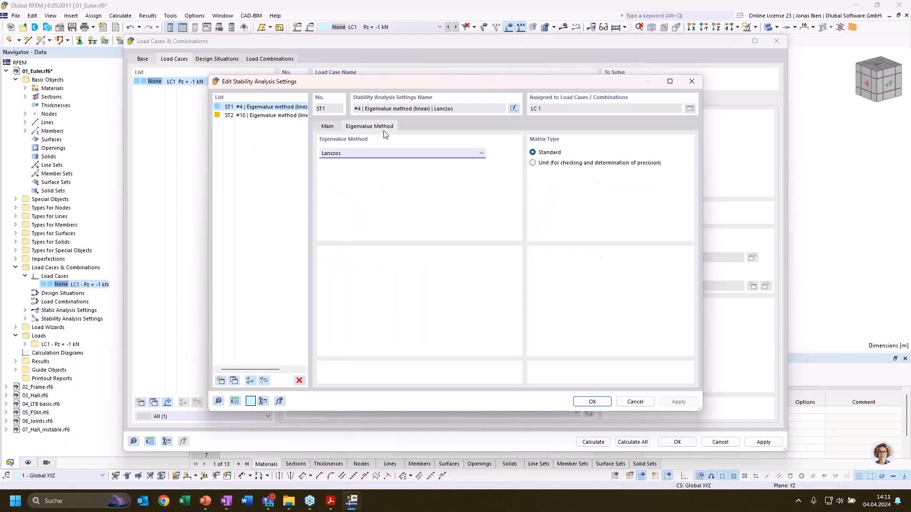
{"action": "left_click", "coordinate": [383, 152]}
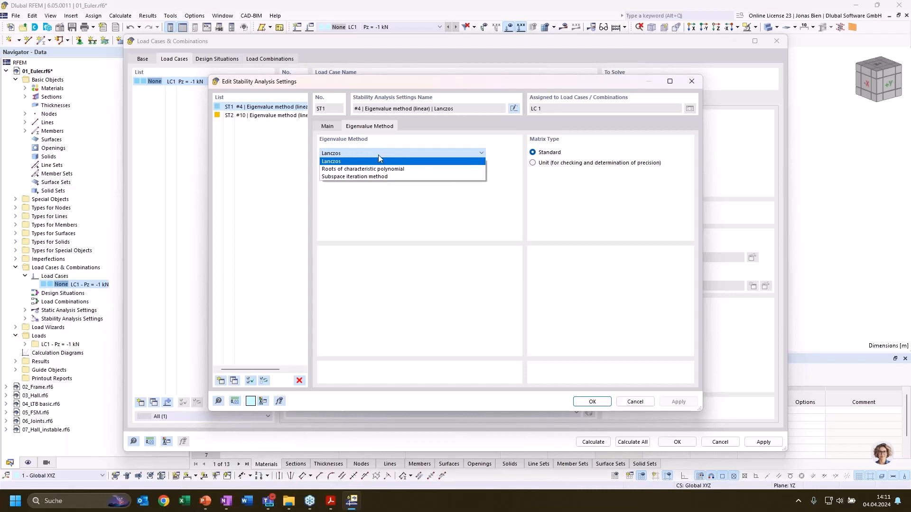
{"action": "left_click", "coordinate": [377, 155]}
{"action": "left_click", "coordinate": [365, 152]}
{"action": "left_click", "coordinate": [360, 160]}
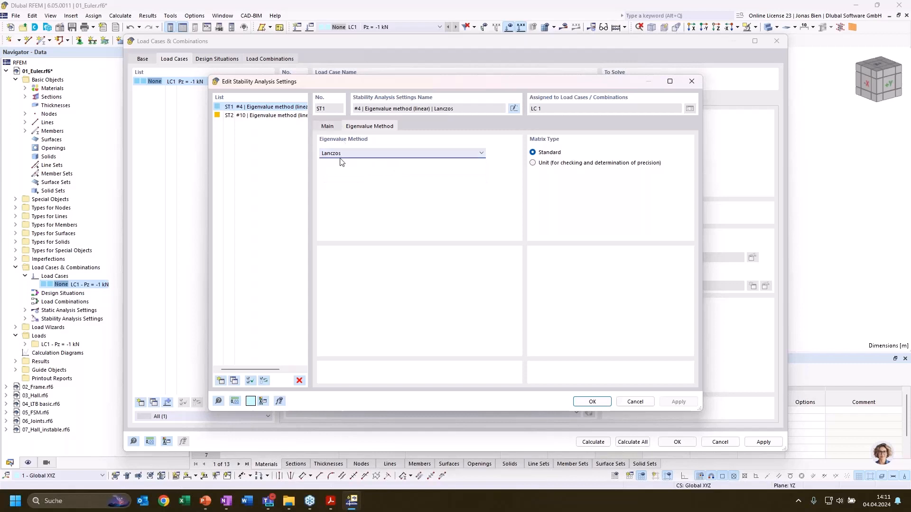
{"action": "left_click", "coordinate": [333, 127]}
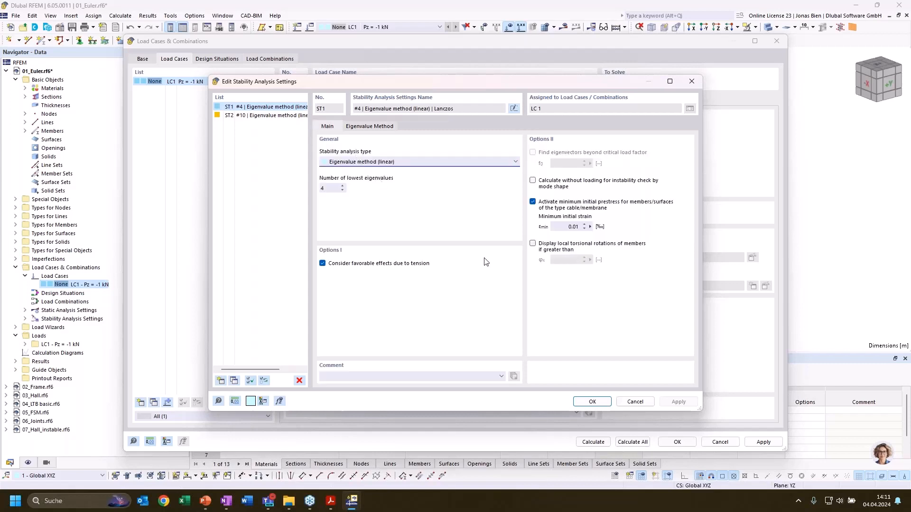
{"action": "left_click", "coordinate": [594, 402]}
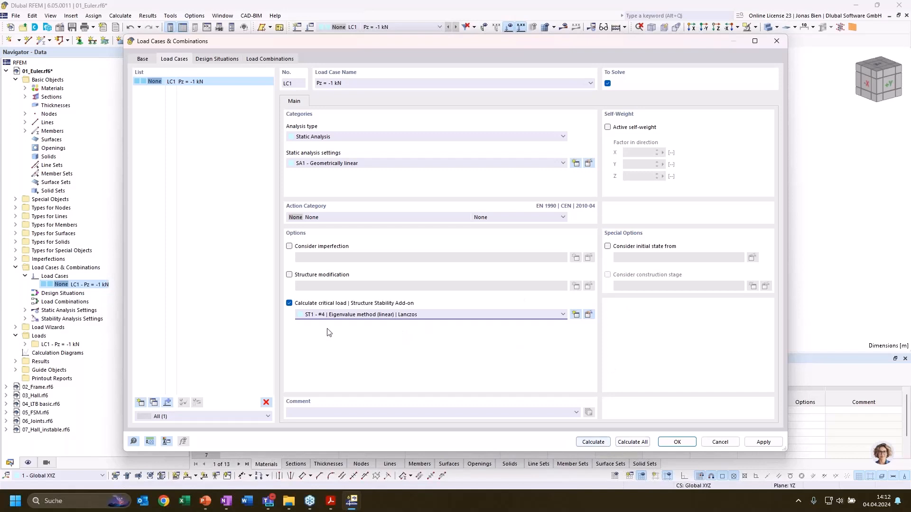
- Calculate load case LC1 and display its stability analysis results on the column
{"action": "left_click", "coordinate": [592, 442]}
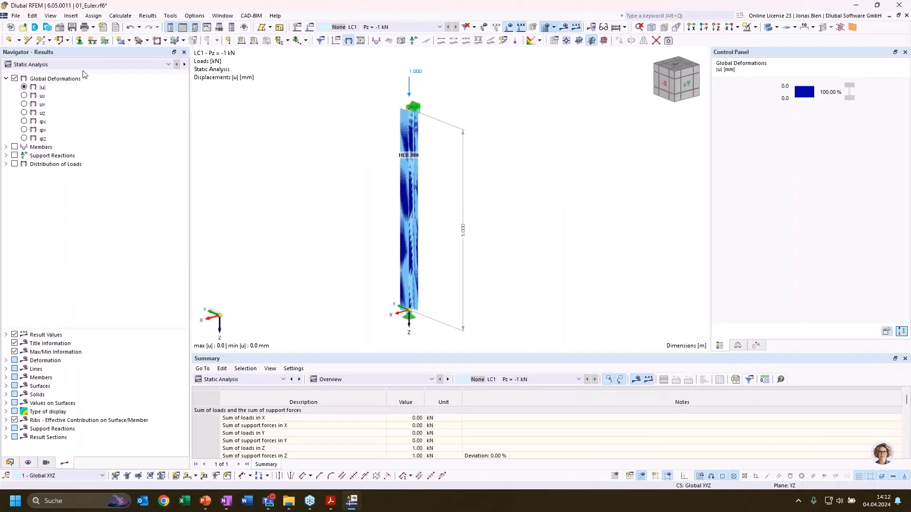
{"action": "left_click", "coordinate": [86, 67]}
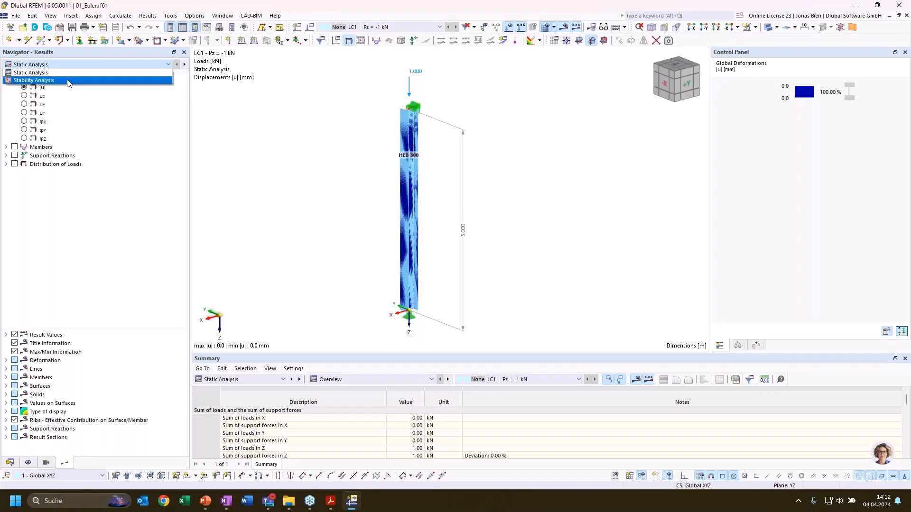
{"action": "left_click", "coordinate": [67, 81]}
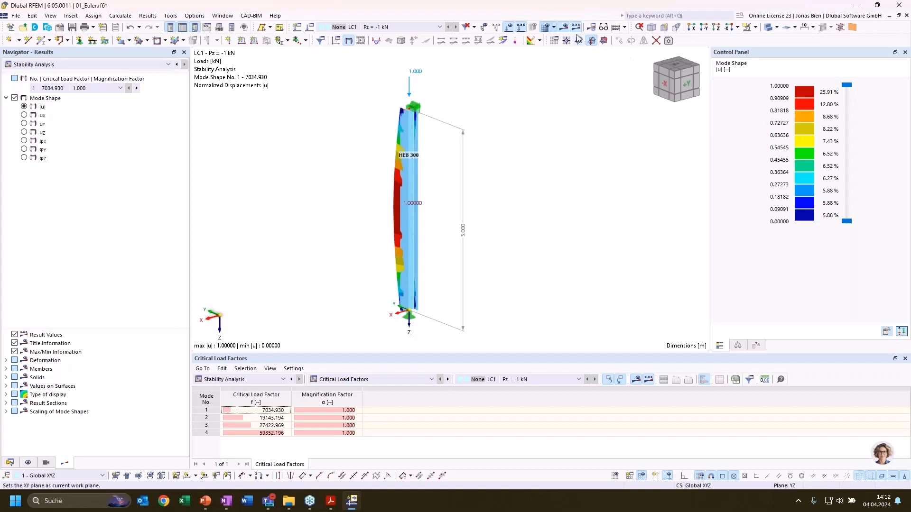
{"action": "left_click", "coordinate": [699, 31]}
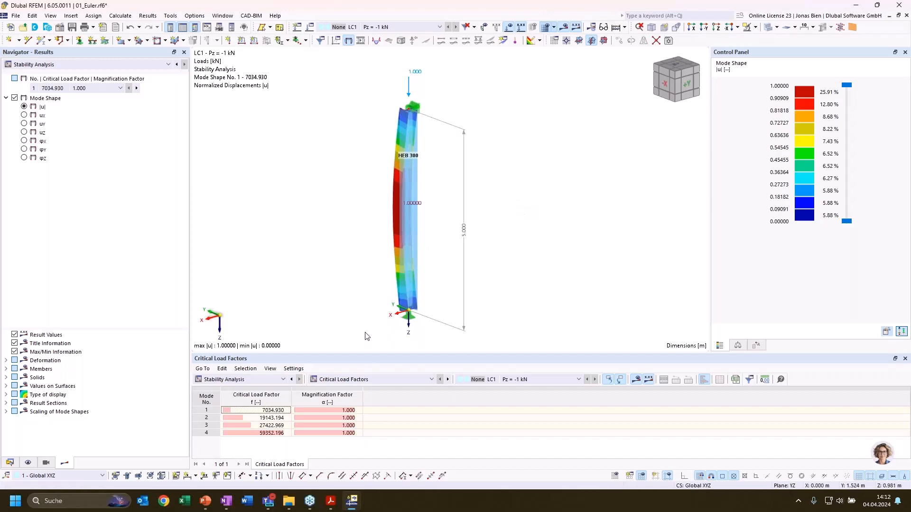
- Examine the critical load factors by mode and compare the column's first and second mode shapes
{"action": "left_click", "coordinate": [92, 88]}
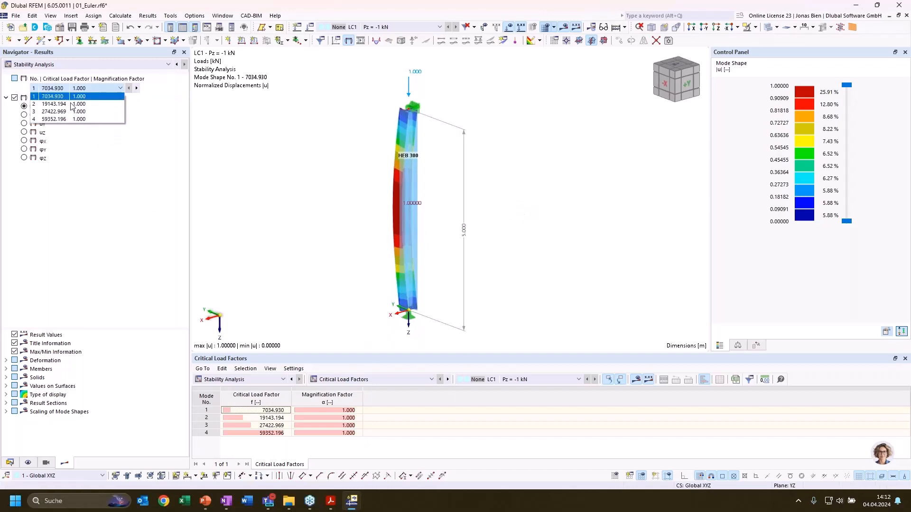
{"action": "left_click", "coordinate": [80, 92]}
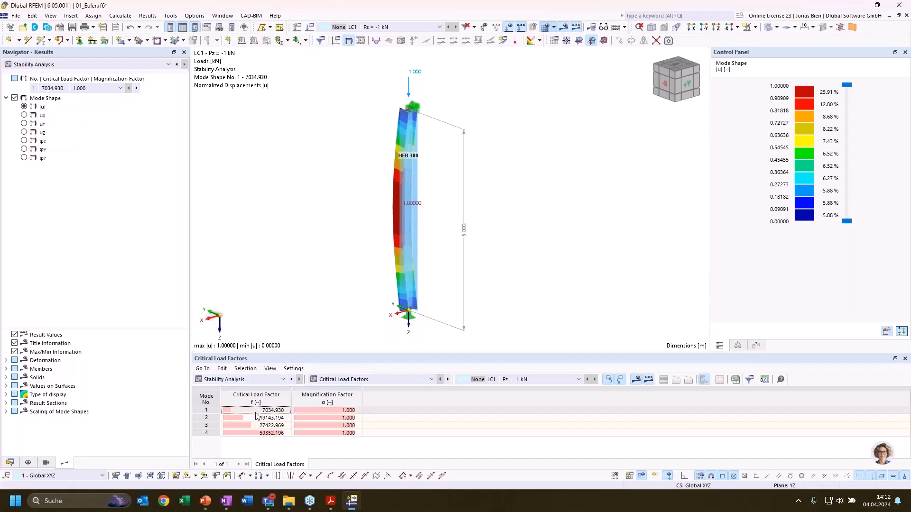
{"action": "left_click", "coordinate": [218, 412]}
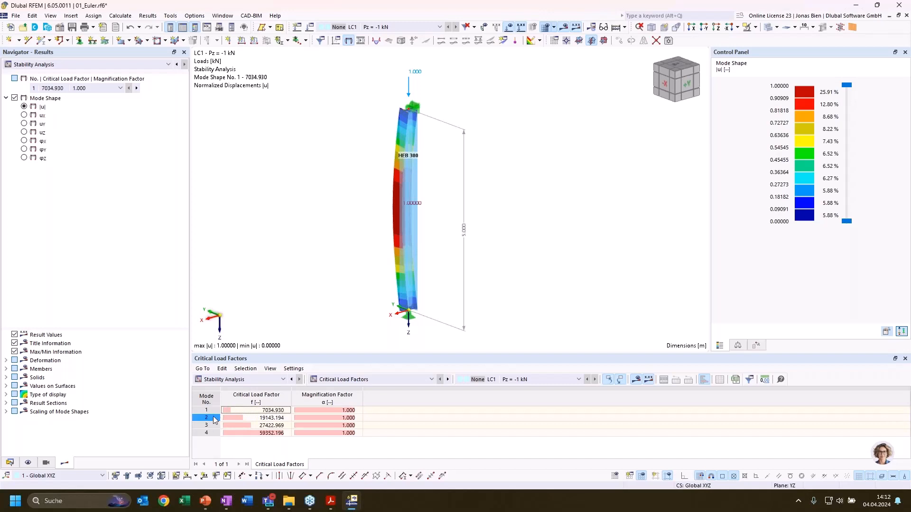
{"action": "left_click", "coordinate": [256, 413]}
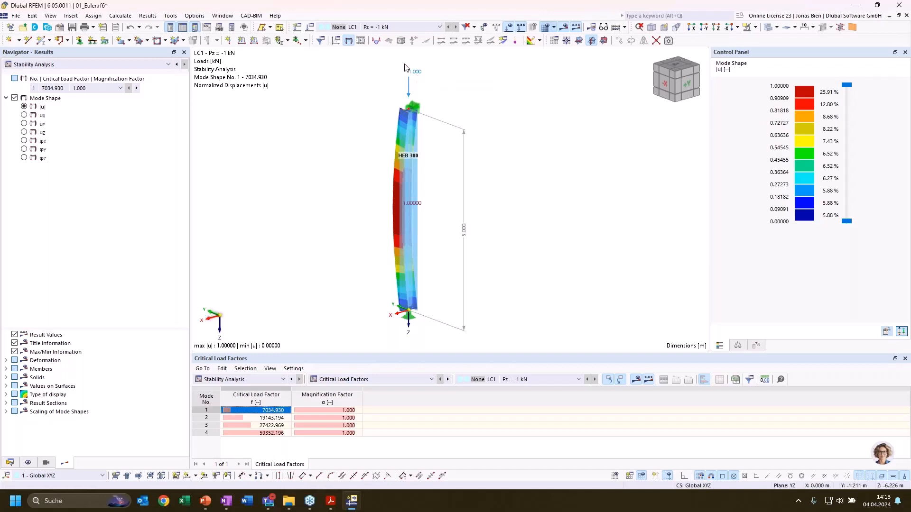
{"action": "left_click", "coordinate": [410, 77]}
{"action": "left_click", "coordinate": [250, 420]}
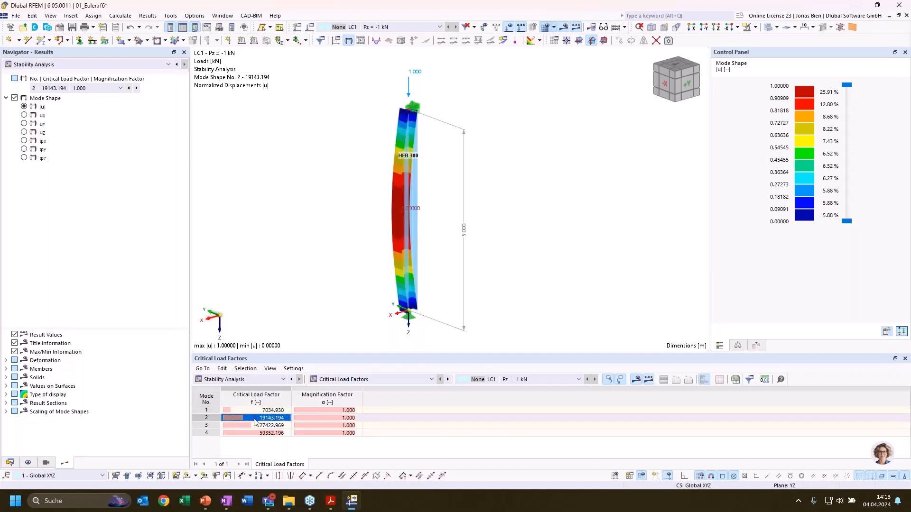
{"action": "key", "text": "Up"}
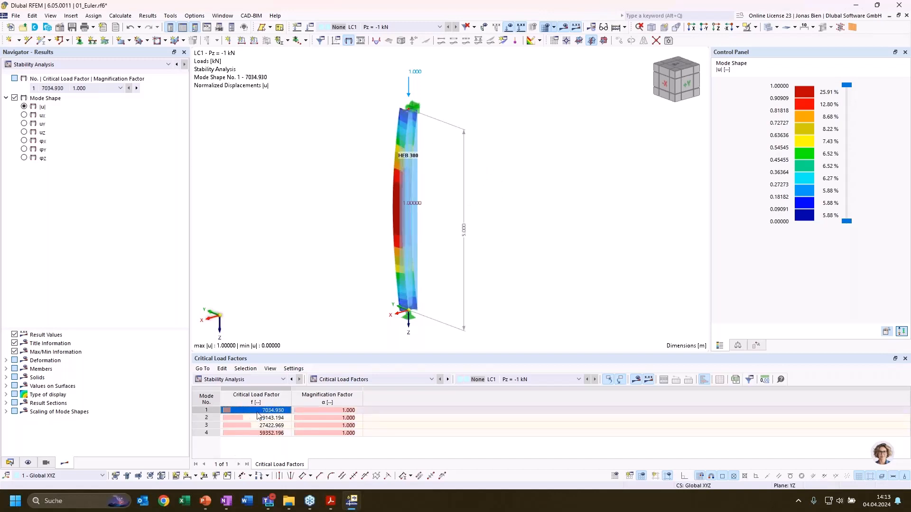
{"action": "left_click", "coordinate": [319, 410]}
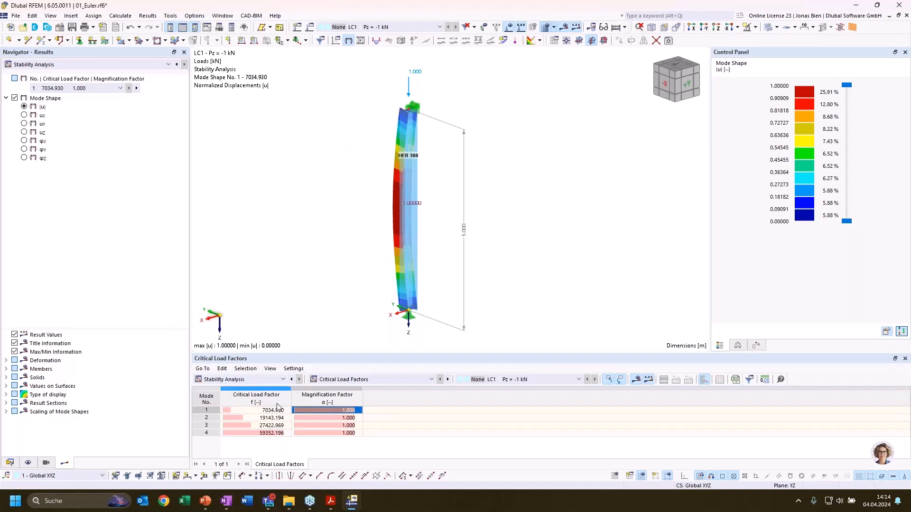
{"action": "left_click", "coordinate": [221, 412]}
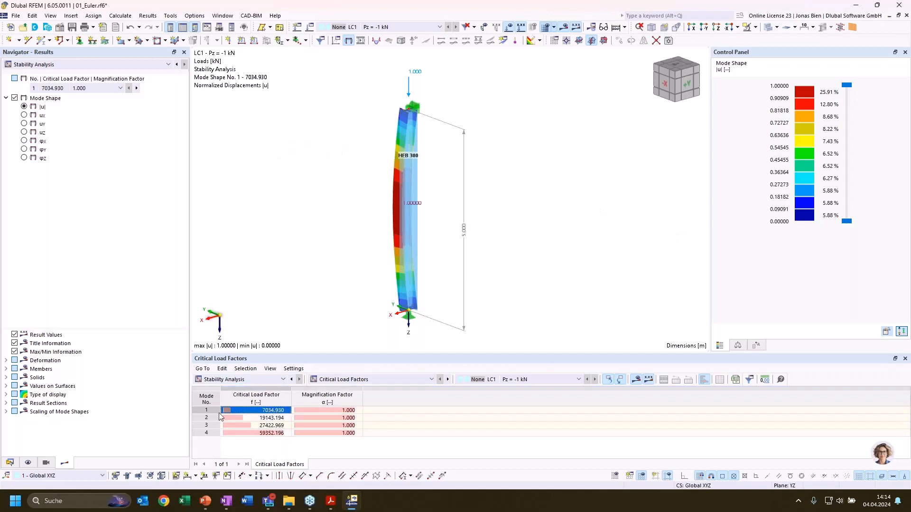
- Step through the column's first three mode shapes, then inspect mode shape 1 from several directions
{"action": "left_click", "coordinate": [267, 425]}
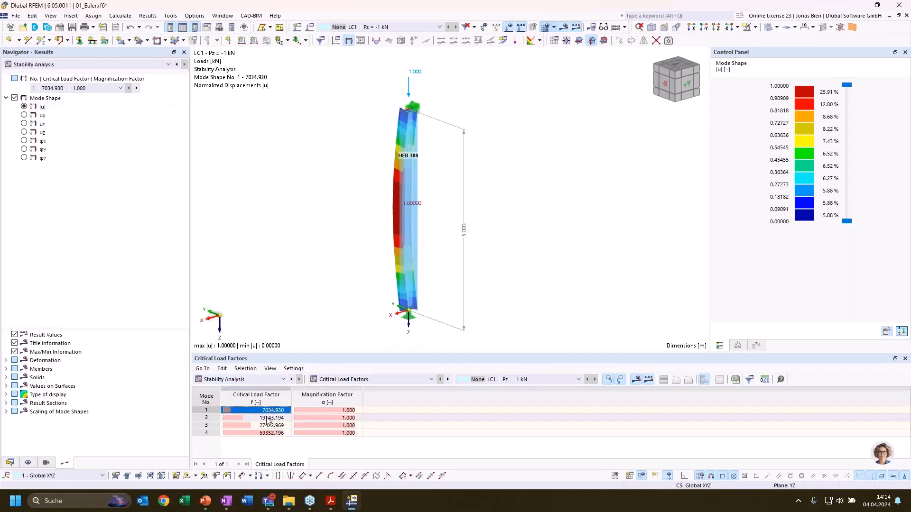
{"action": "left_click", "coordinate": [129, 88]}
{"action": "left_click", "coordinate": [129, 88]}
{"action": "left_click", "coordinate": [137, 88]}
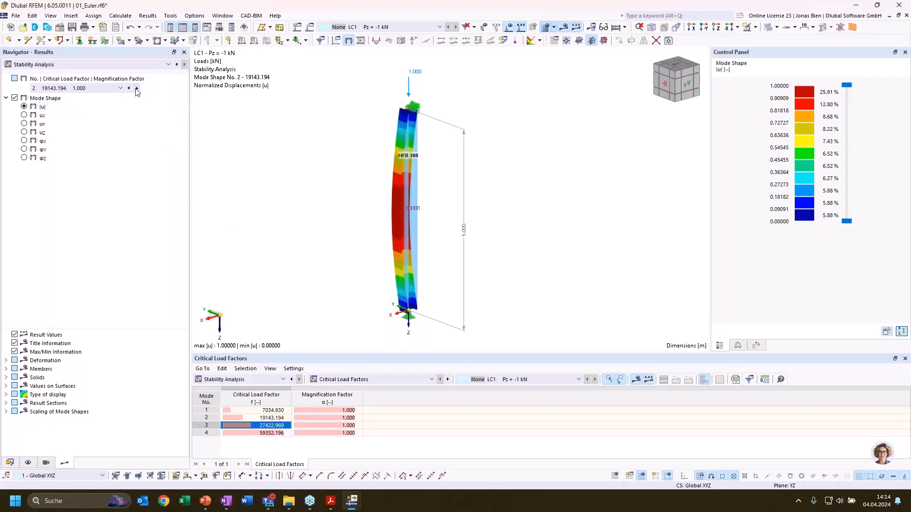
{"action": "left_click", "coordinate": [136, 88]}
{"action": "left_click", "coordinate": [129, 89]}
{"action": "left_click", "coordinate": [129, 89]}
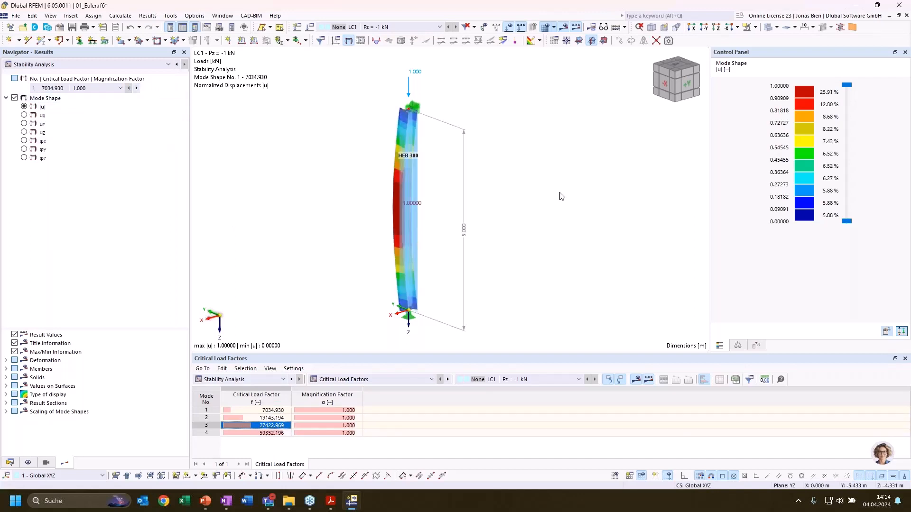
{"action": "middle_click_drag", "start_coordinate": [480, 173], "coordinate": [446, 205], "text": "ctrl"}
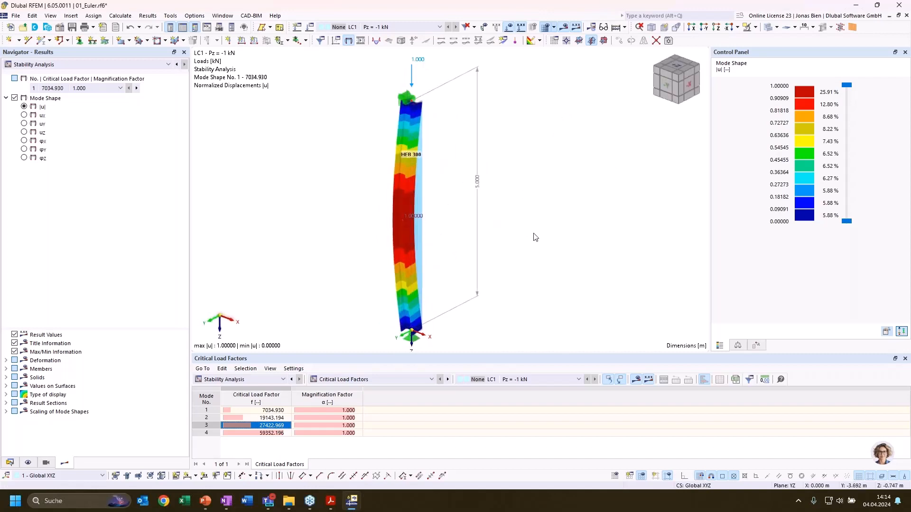
{"action": "middle_click_drag", "start_coordinate": [532, 232], "coordinate": [495, 201], "text": "ctrl"}
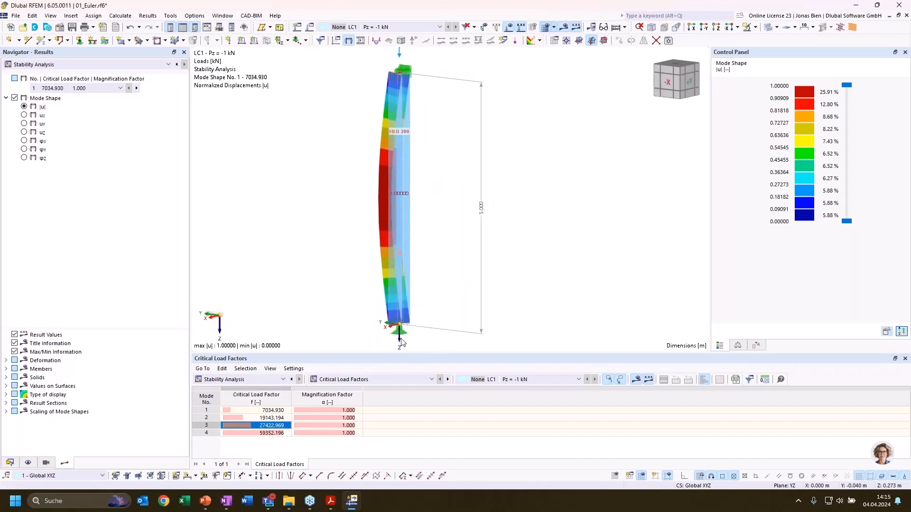
{"action": "middle_click_drag", "start_coordinate": [435, 172], "coordinate": [525, 163], "text": "ctrl"}
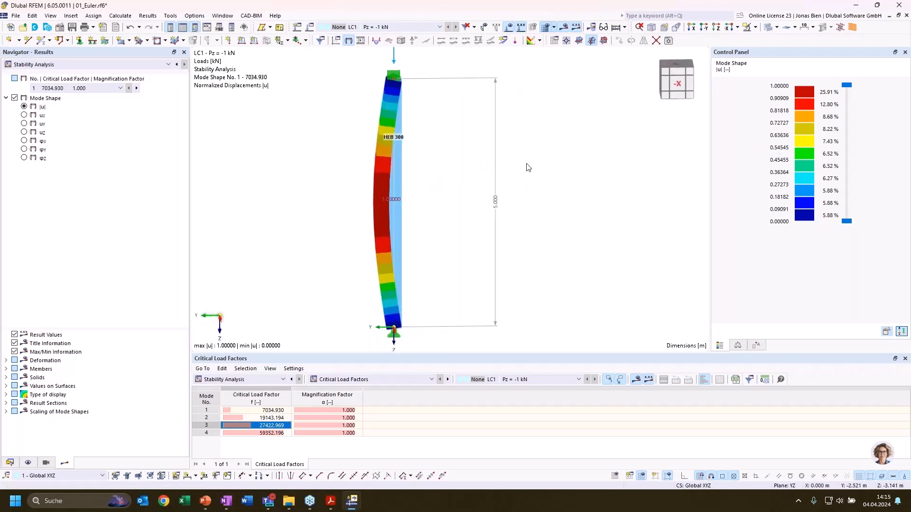
{"action": "middle_click_drag", "start_coordinate": [490, 199], "coordinate": [532, 236], "text": "ctrl"}
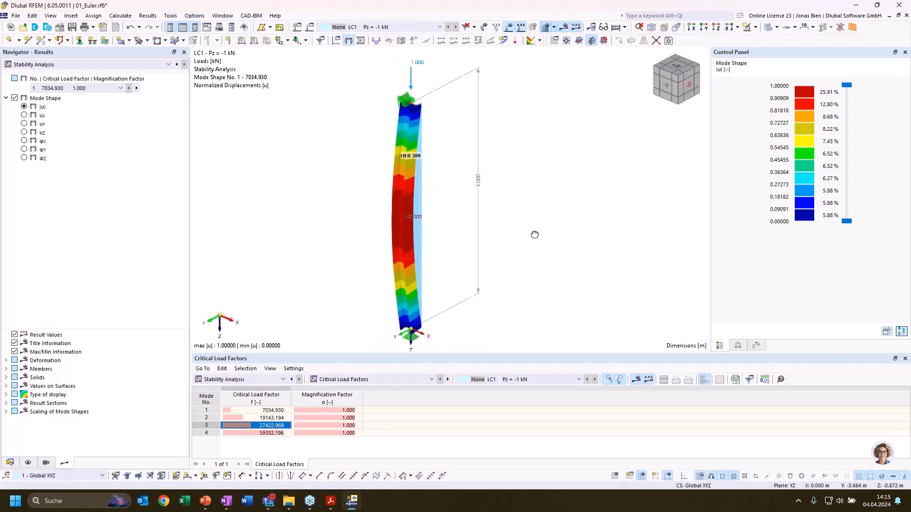
- Compare the column's mode shapes 2, 3 and 4 from several directions
{"action": "left_click", "coordinate": [272, 418]}
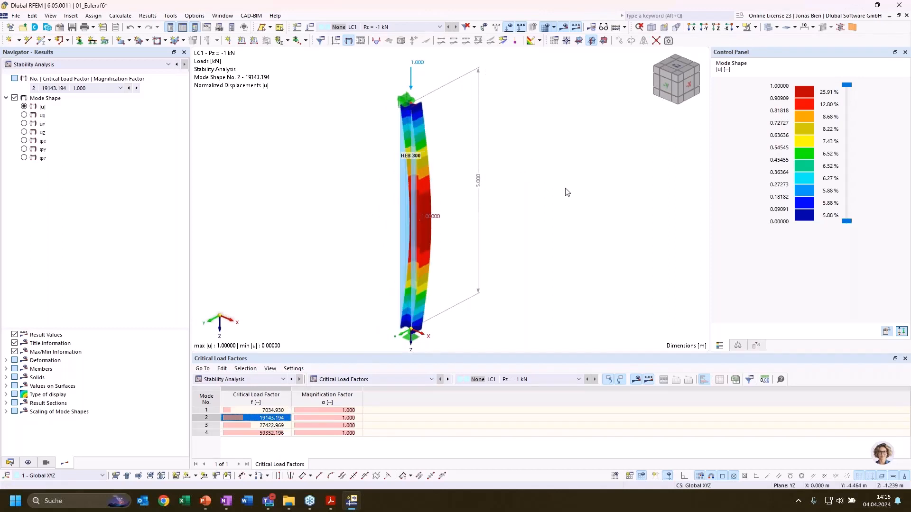
{"action": "middle_click_drag", "start_coordinate": [528, 176], "coordinate": [437, 148], "text": "ctrl"}
{"action": "key", "text": "Down"}
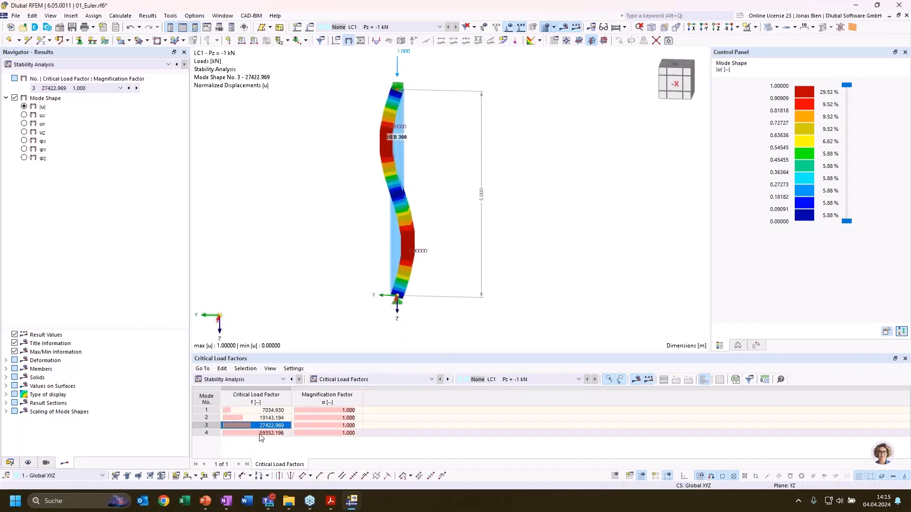
{"action": "left_click", "coordinate": [260, 433]}
{"action": "middle_click_drag", "start_coordinate": [563, 173], "coordinate": [509, 204], "text": "ctrl"}
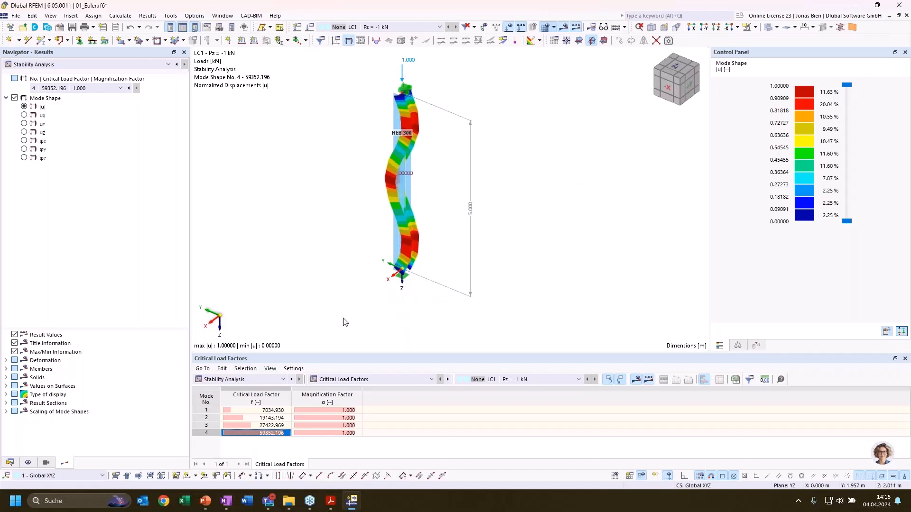
{"action": "left_click", "coordinate": [256, 426]}
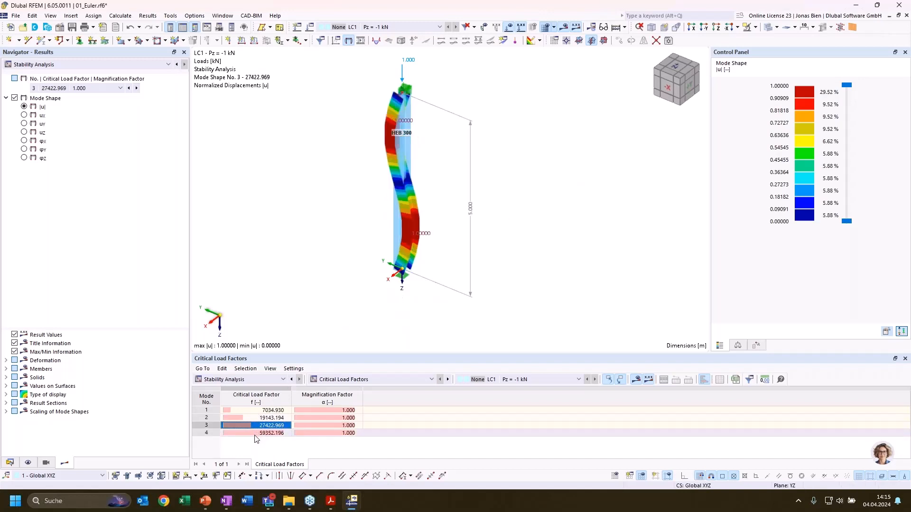
{"action": "left_click", "coordinate": [256, 434]}
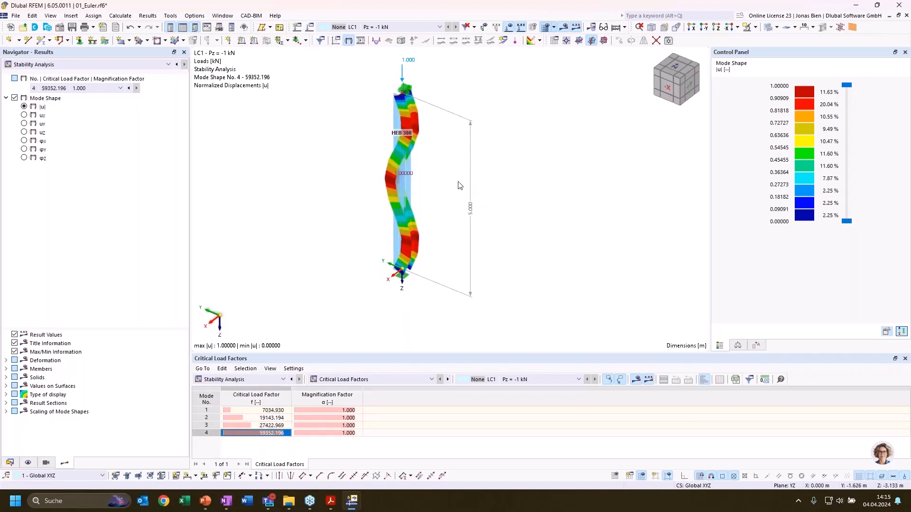
{"action": "middle_click_drag", "start_coordinate": [472, 186], "coordinate": [492, 187], "text": "ctrl"}
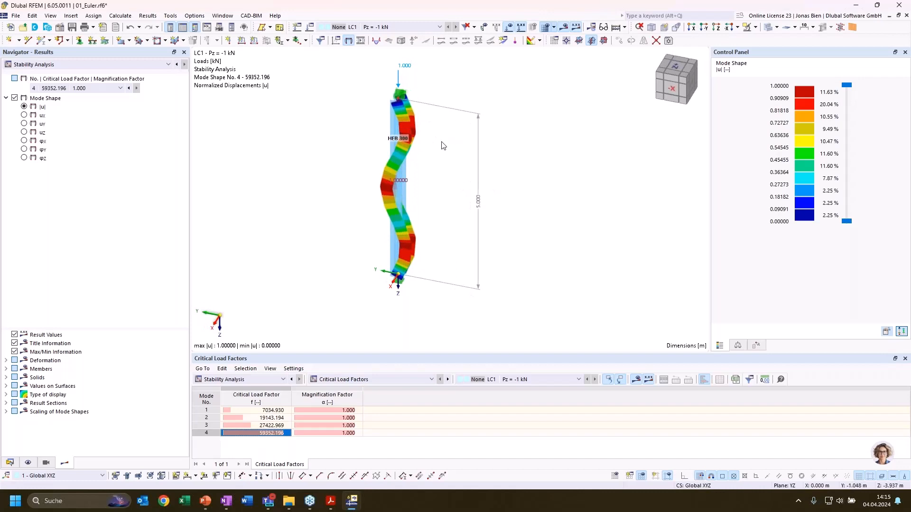
{"action": "middle_click_drag", "start_coordinate": [412, 231], "coordinate": [494, 227], "text": "ctrl"}
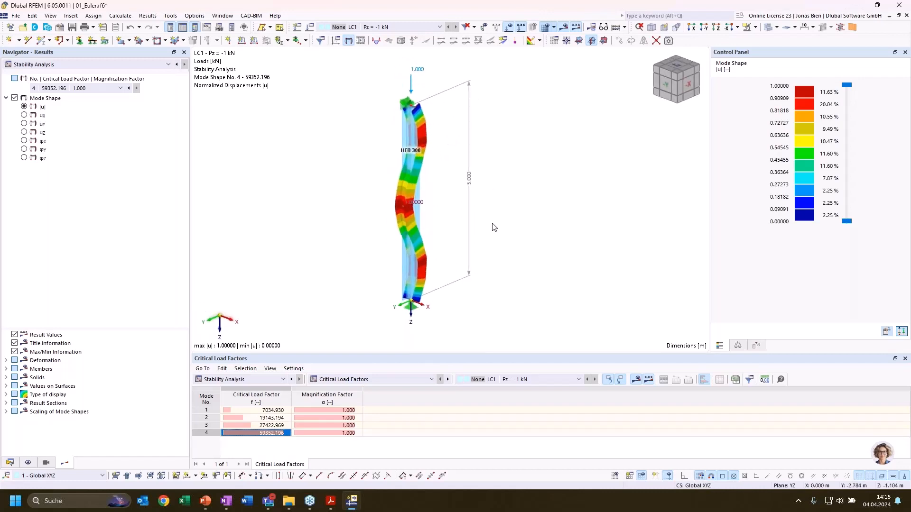
{"action": "left_click", "coordinate": [253, 425]}
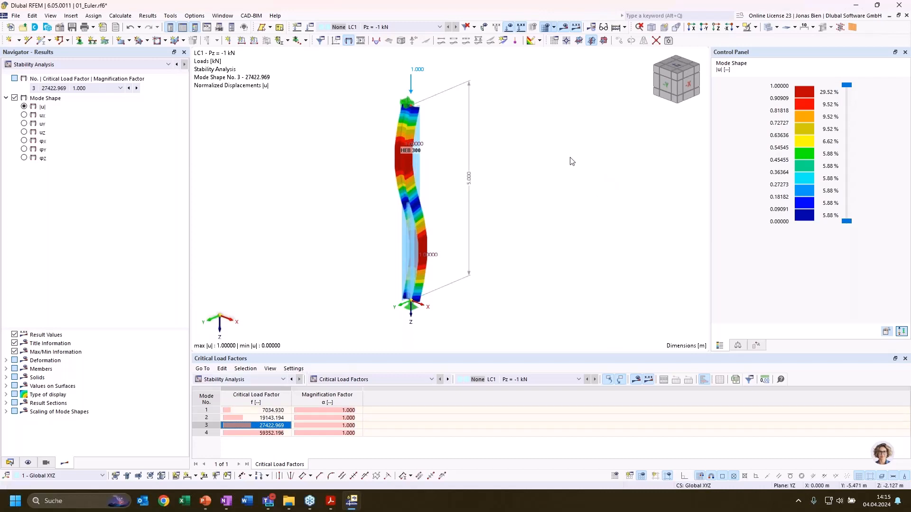
- Display mode shape 1 of the column and check the Euler critical load formulas on the presentation slide before returning to RFEM
{"action": "left_click", "coordinate": [260, 411]}
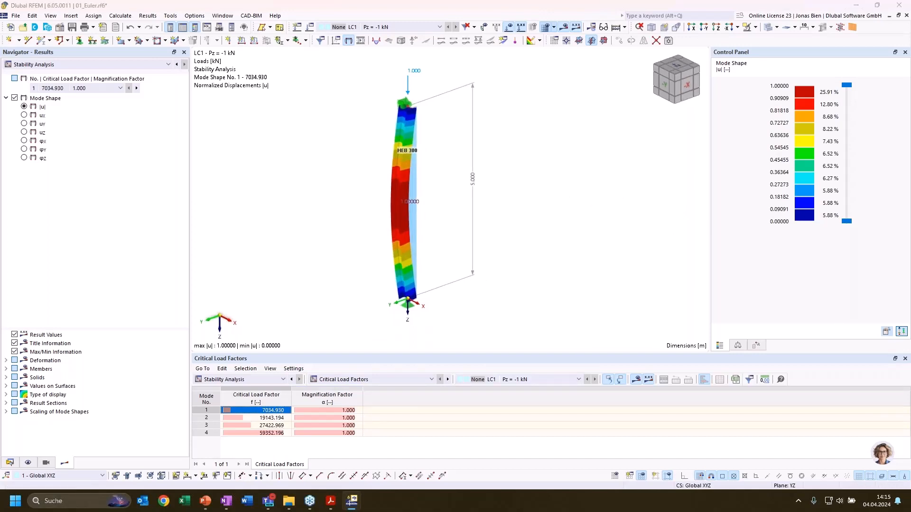
{"action": "key", "text": "alt+Tab"}
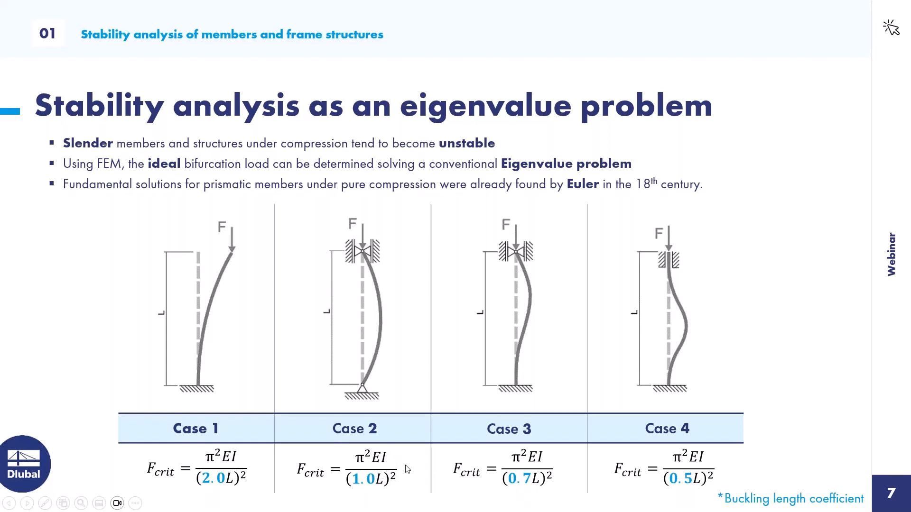
{"action": "key", "text": "alt+Tab"}
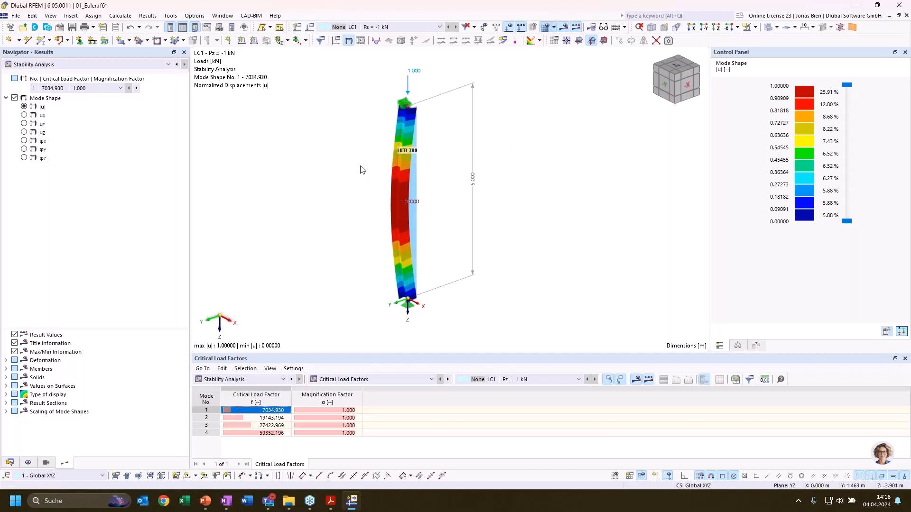
- Open the console and query the material's elastic modulus with materials[1].elasticity_modulus_global
{"action": "left_click", "coordinate": [211, 28]}
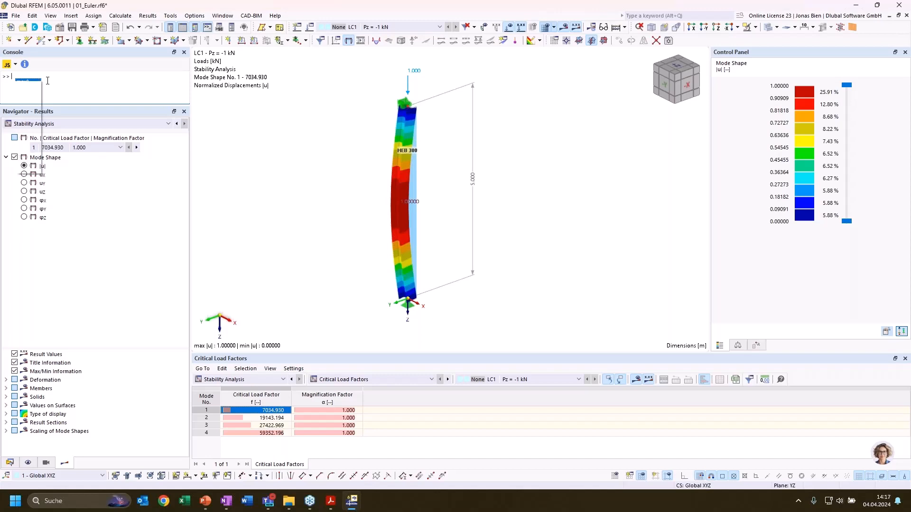
{"action": "type", "text": "materil"}
{"action": "key", "text": "BackSpace"}
{"action": "key", "text": "BackSpace"}
{"action": "type", "text": "ial"}
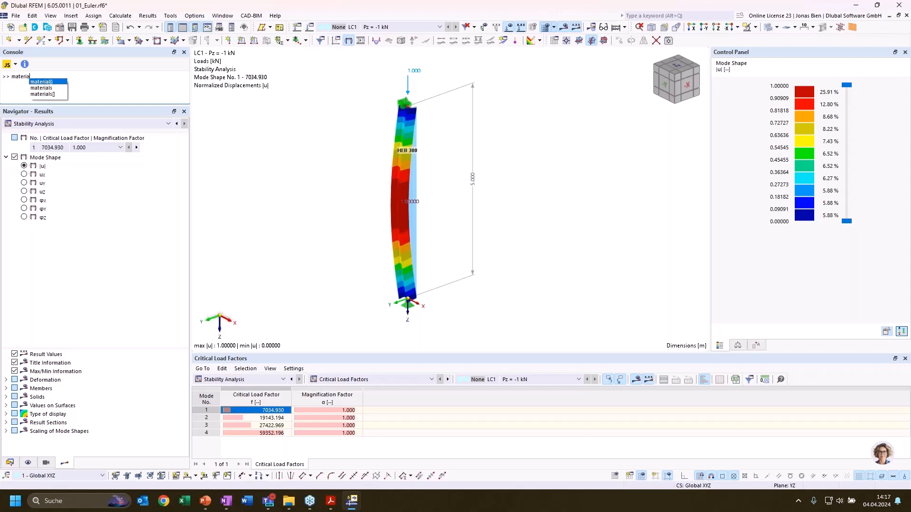
{"action": "type", "text": "s"}
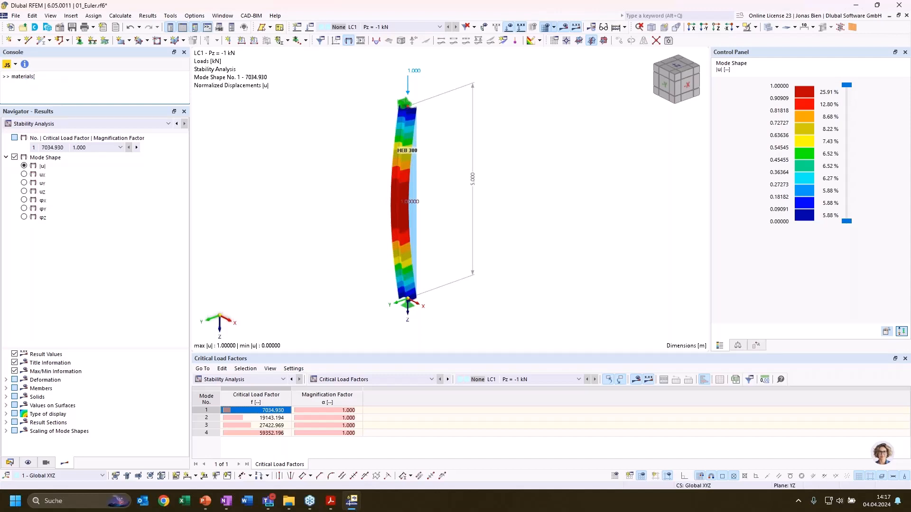
{"action": "type", "text": "[1]."}
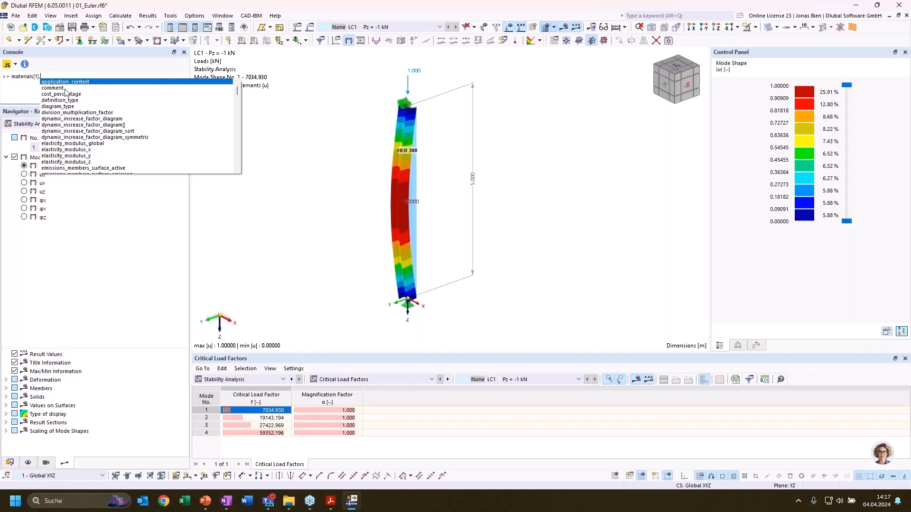
{"action": "double_click", "coordinate": [74, 144]}
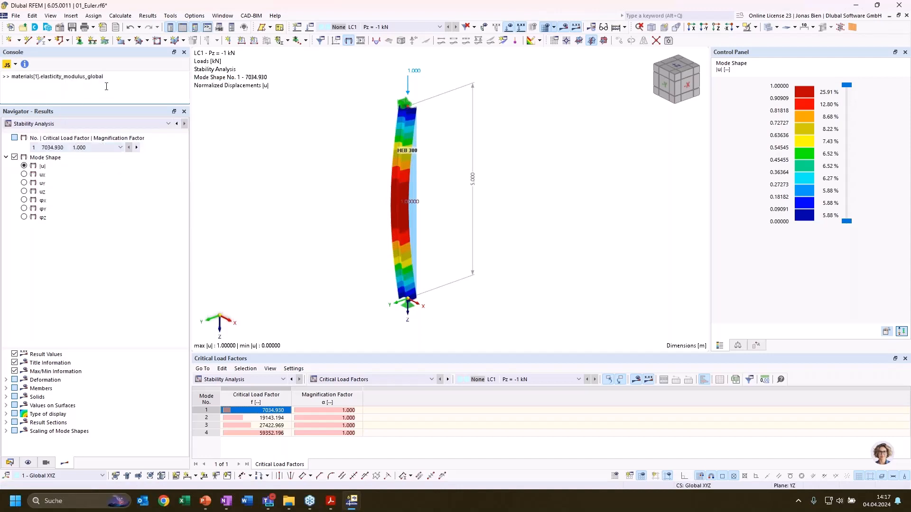
{"action": "key", "text": "Return"}
- Begin the console expression Fcrit=materials[1].elasticity_modulus_global*sections[1].I_z, reusing the elastic modulus term from the previous query
{"action": "type", "text": "Fcrit=materials"}
{"action": "left_click_drag", "start_coordinate": [104, 77], "coordinate": [12, 76]}
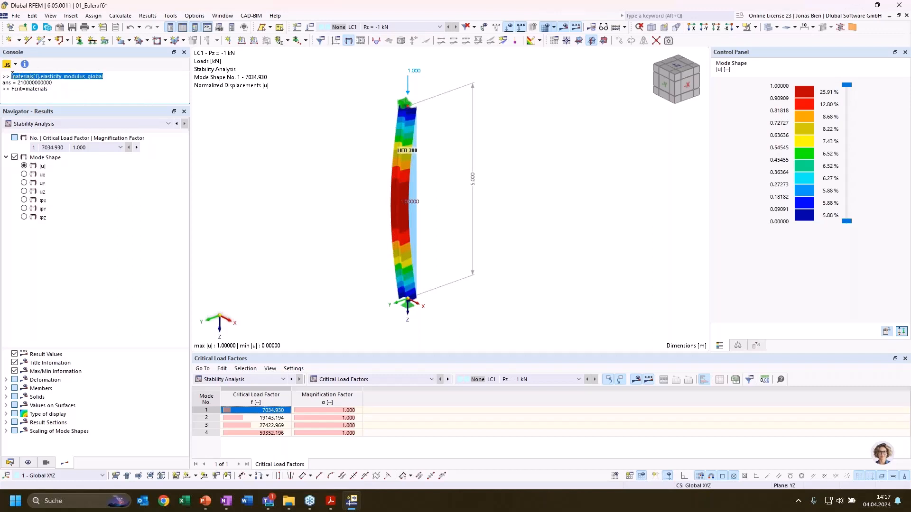
{"action": "key", "text": "ctrl+c"}
{"action": "double_click", "coordinate": [39, 88]}
{"action": "key", "text": "ctrl+v"}
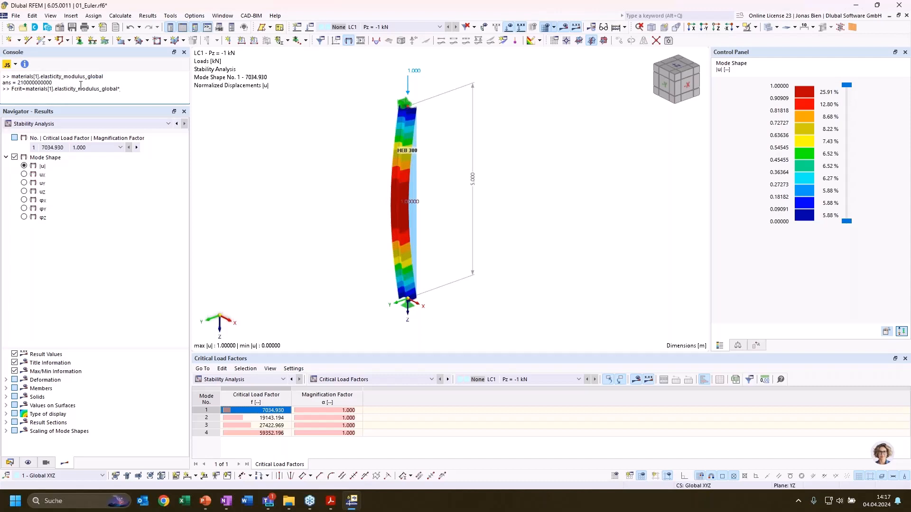
{"action": "type", "text": "*sections"}
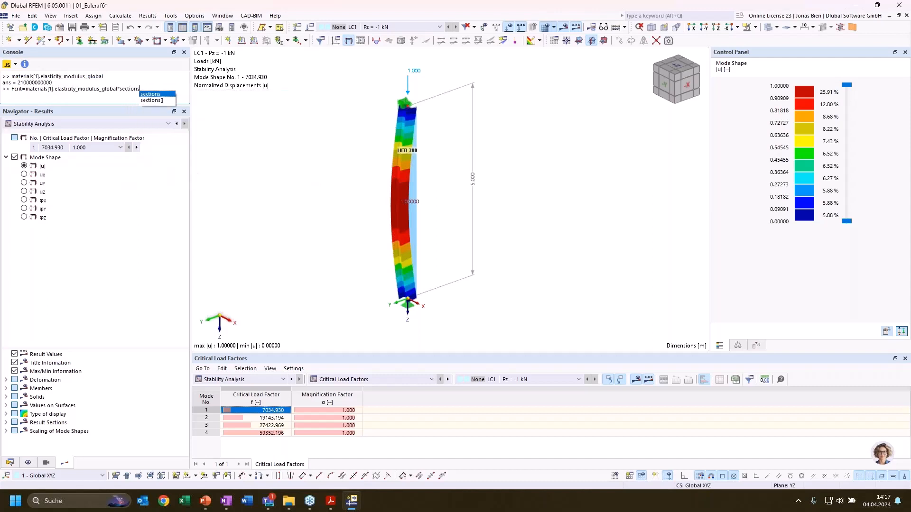
{"action": "type", "text": "[1]"}
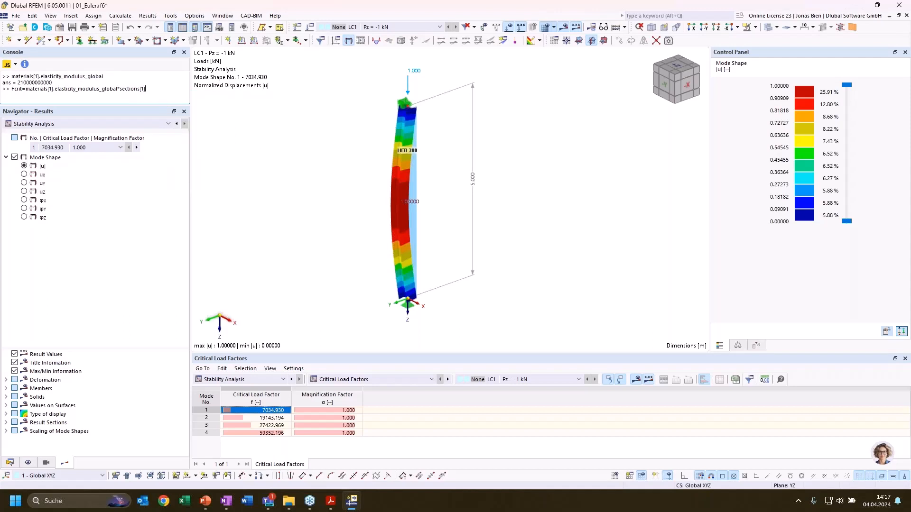
{"action": "type", "text": "."}
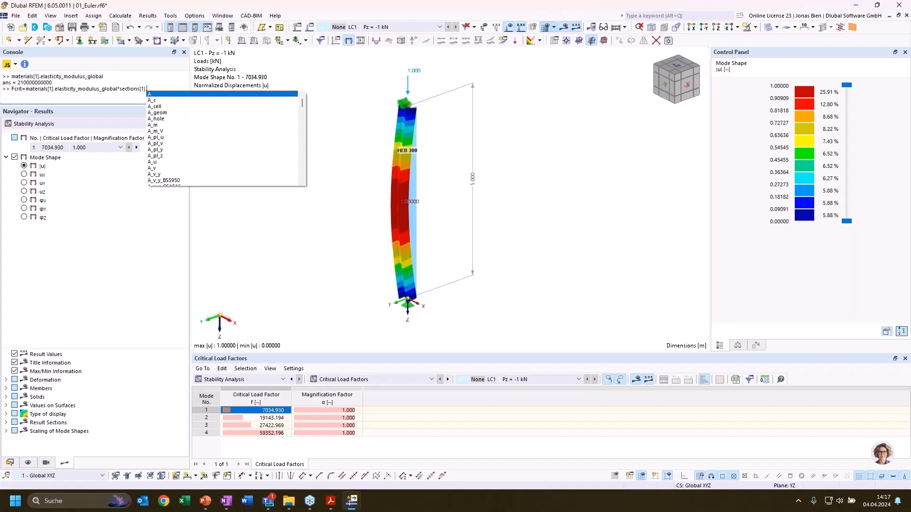
{"action": "type", "text": "I_"}
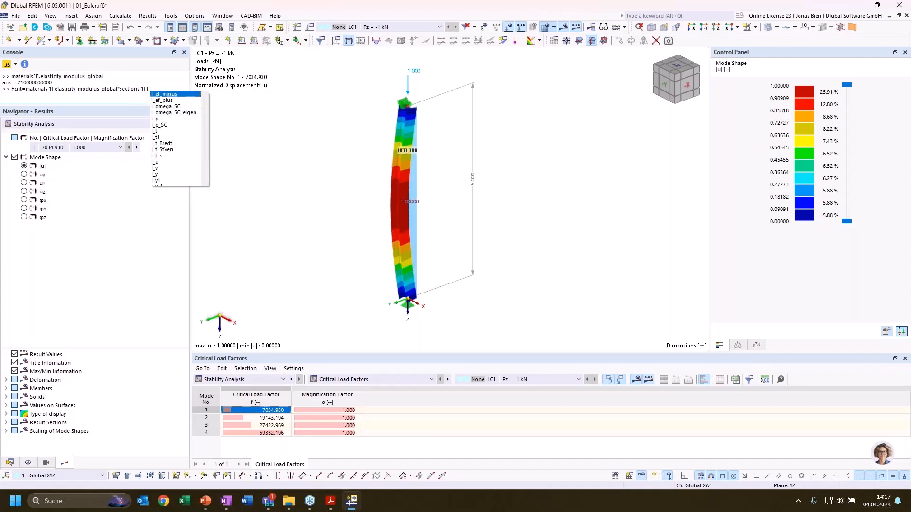
{"action": "type", "text": "z"}
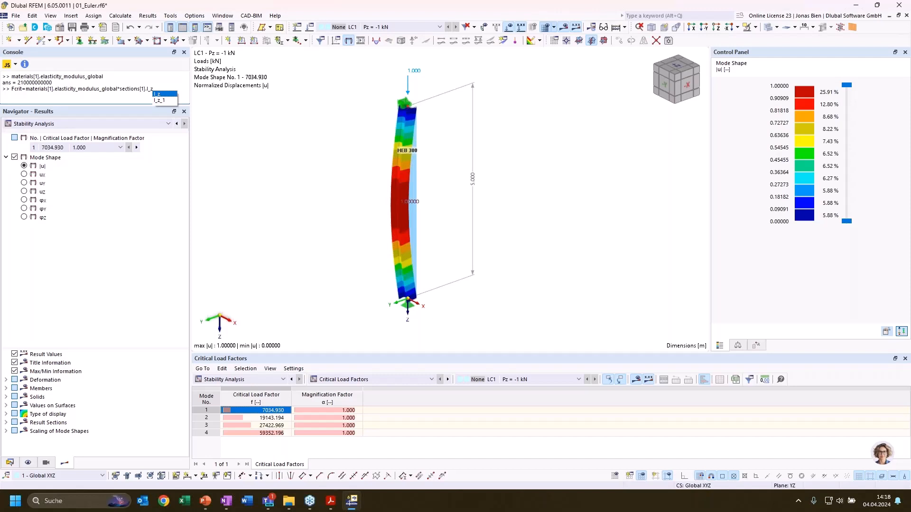
- Complete the Fcrit expression with *(PI)^2/(members[1].length)^2 and evaluate it
{"action": "type", "text": "+(PI)^2"}
{"action": "key", "text": "shift+Left"}
{"action": "type", "text": "*(PI)^2/members"}
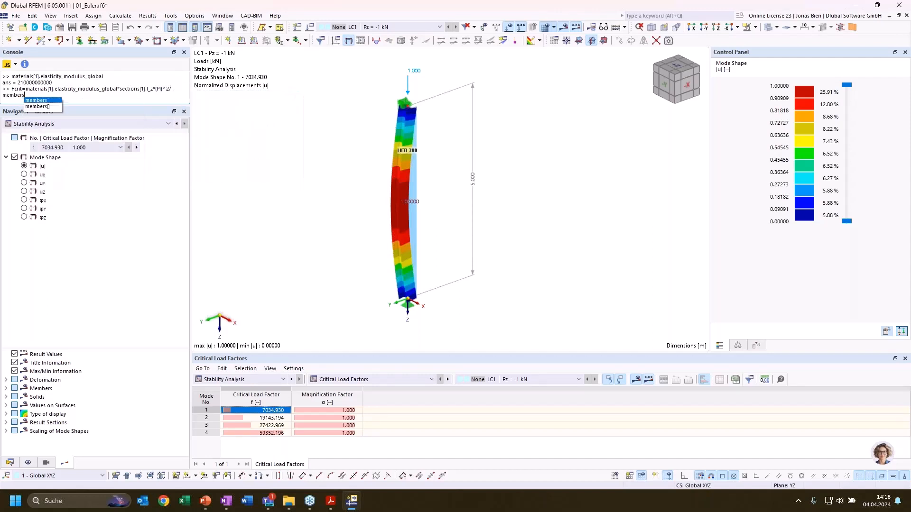
{"action": "key", "text": "Return"}
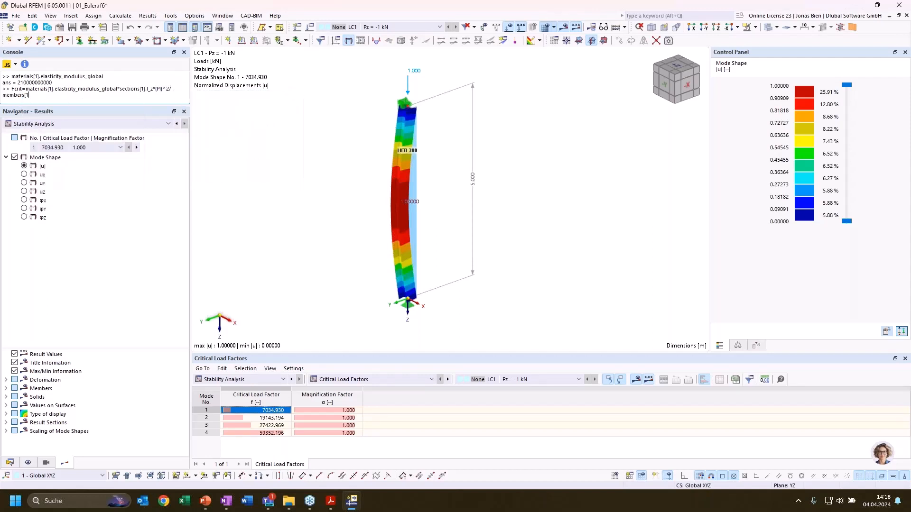
{"action": "type", "text": "[1].length"}
{"action": "key", "text": "BackSpace"}
{"action": "key", "text": "BackSpace"}
{"action": "type", "text": "gth)"}
{"action": "key", "text": "Home"}
{"action": "type", "text": "("}
{"action": "key", "text": "Return"}
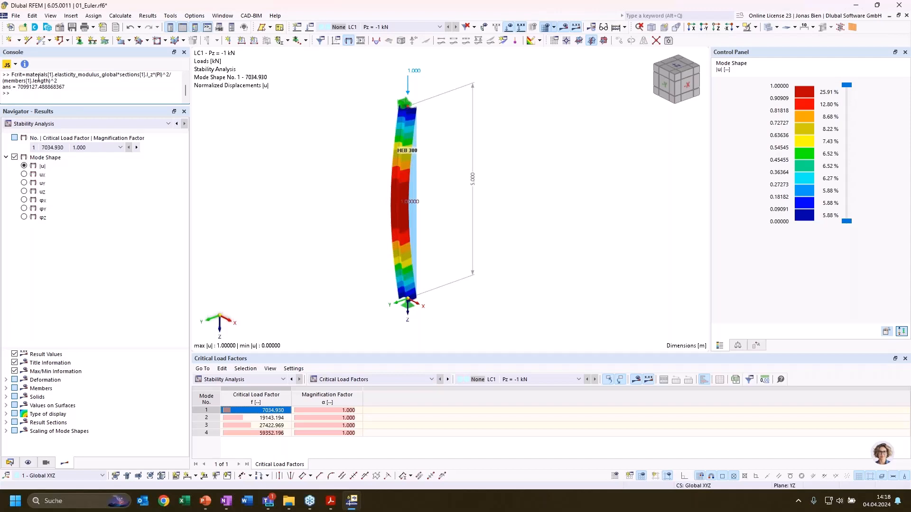
- Re-evaluate the Fcrit expression in the console with /1000 appended
{"action": "key", "text": "Up"}
{"action": "type", "text": "/1000"}
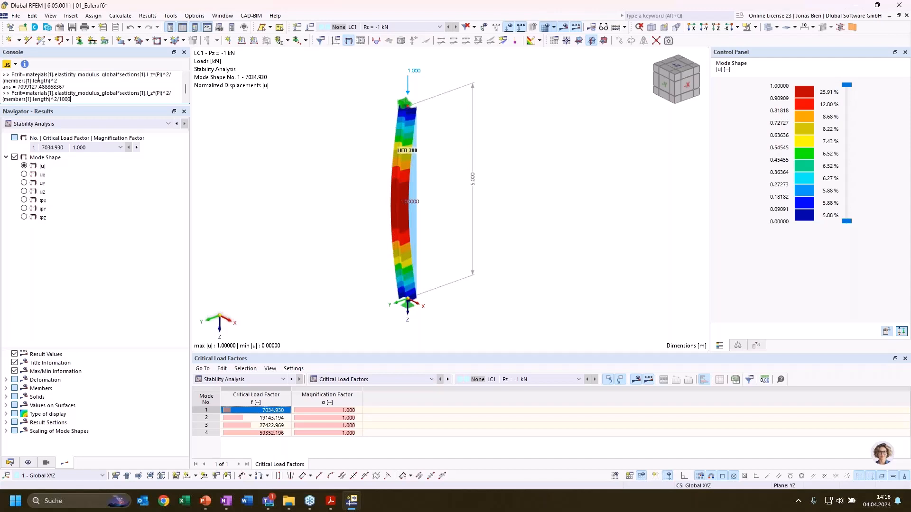
{"action": "key", "text": "Return"}
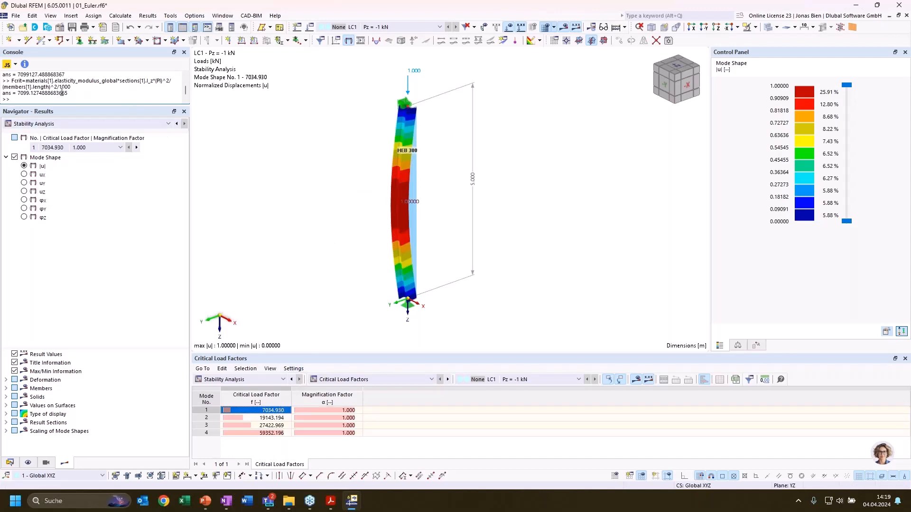
- Deactivate the shear stiffness of the column member's HEB 300 section
{"action": "double_click", "coordinate": [420, 240]}
{"action": "left_click", "coordinate": [227, 97]}
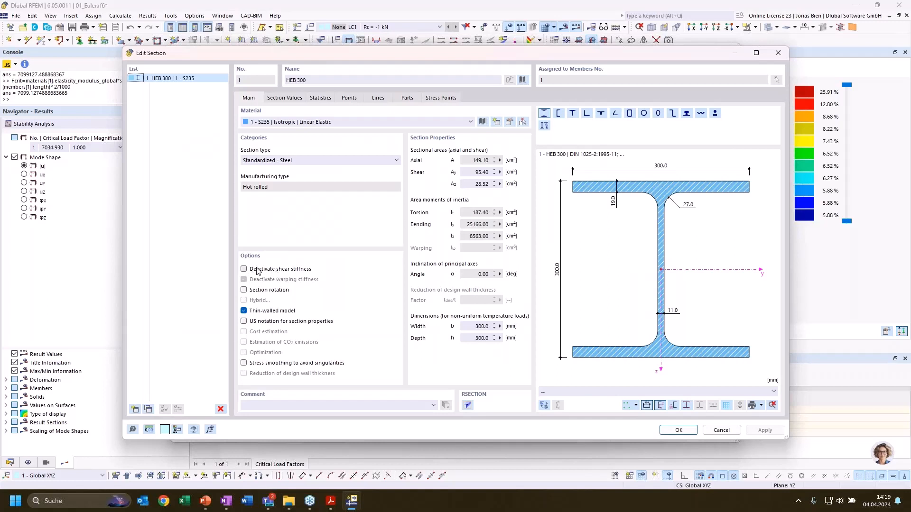
{"action": "left_click", "coordinate": [260, 269]}
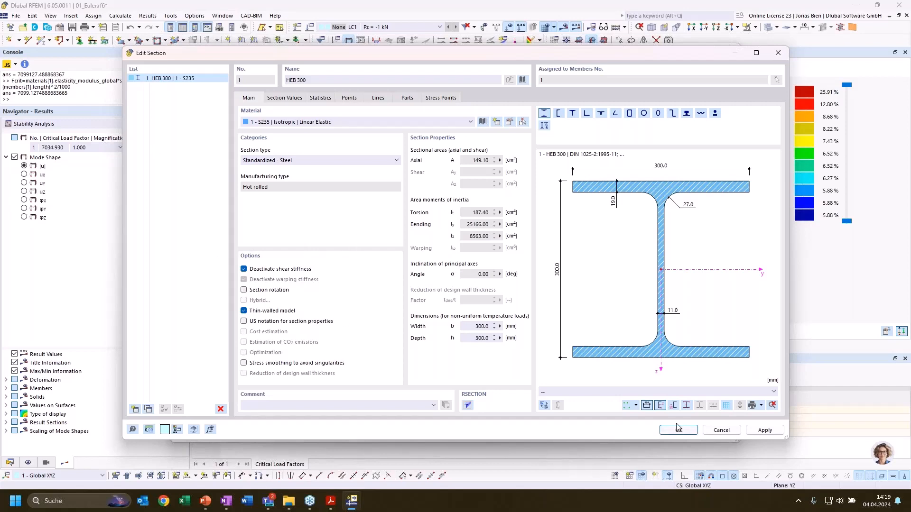
{"action": "left_click", "coordinate": [666, 433]}
{"action": "left_click", "coordinate": [641, 435]}
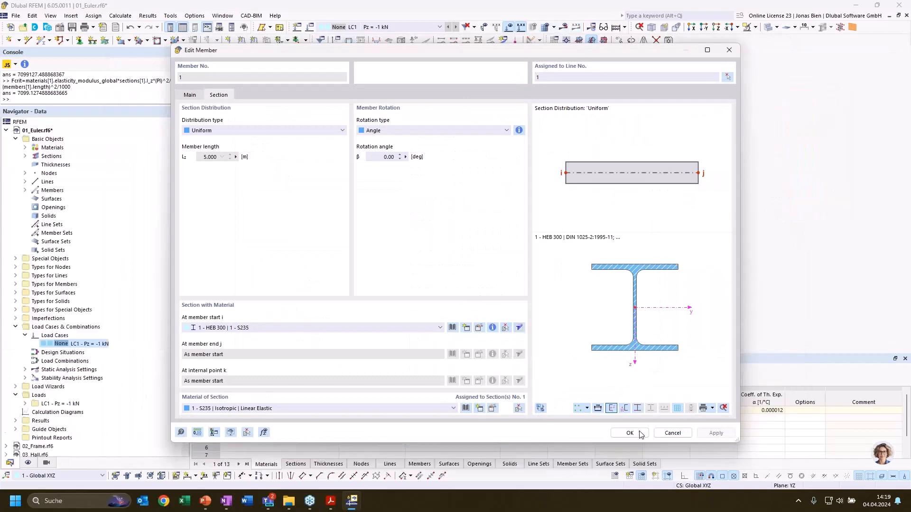
- Recalculate the model and display mode shape 1 from the stability analysis results
{"action": "left_click", "coordinate": [120, 15]}
{"action": "left_click", "coordinate": [137, 37]}
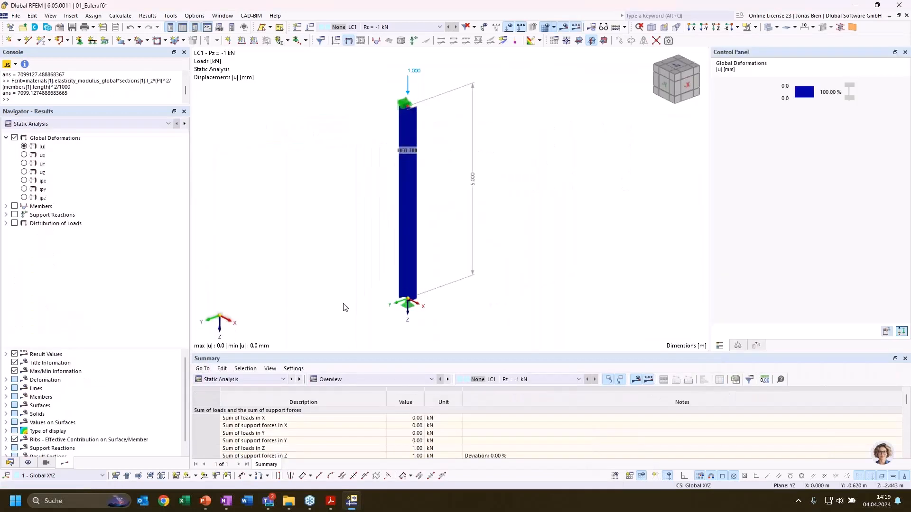
{"action": "left_click", "coordinate": [230, 380]}
{"action": "left_click", "coordinate": [216, 449]}
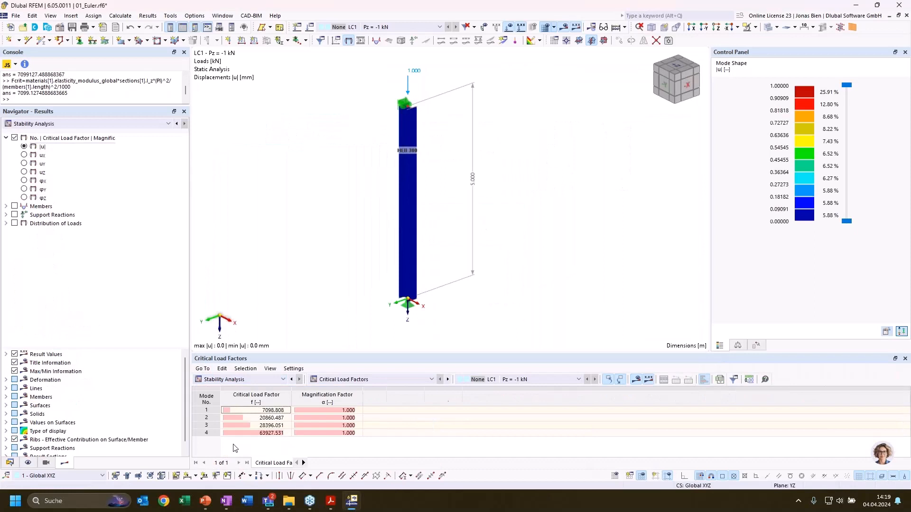
{"action": "left_click", "coordinate": [266, 411]}
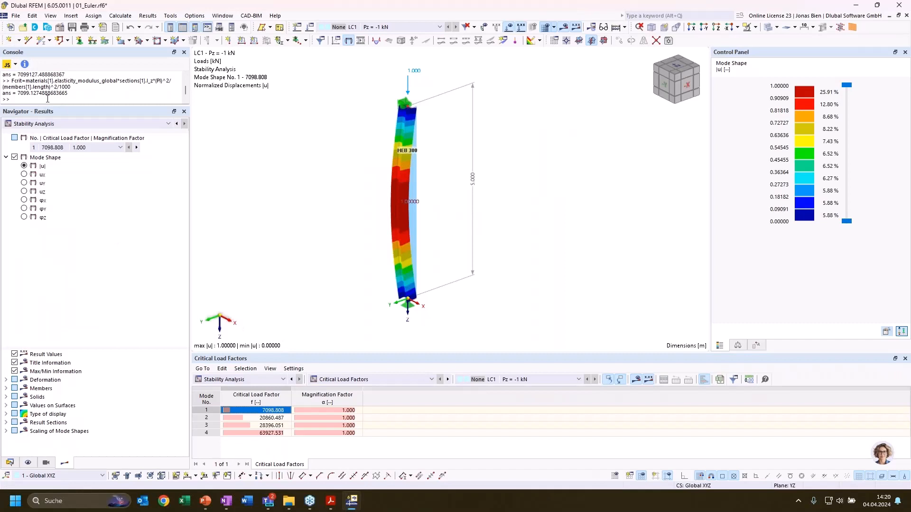
- Re-evaluate the Fcrit expression in the console with I_y in place of I_z and compare the result with the critical load factors
{"action": "left_click", "coordinate": [96, 99]}
{"action": "key", "text": "Up"}
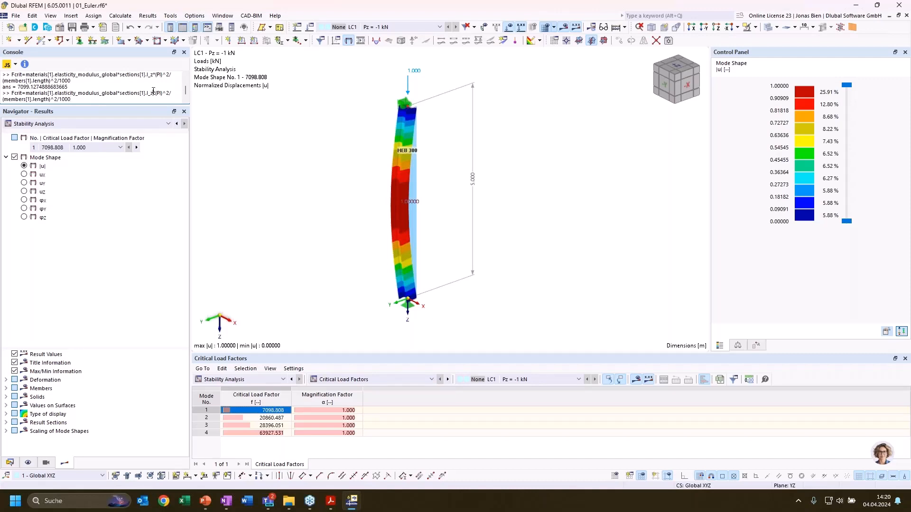
{"action": "left_click_drag", "start_coordinate": [153, 92], "coordinate": [150, 93]}
{"action": "type", "text": "y"}
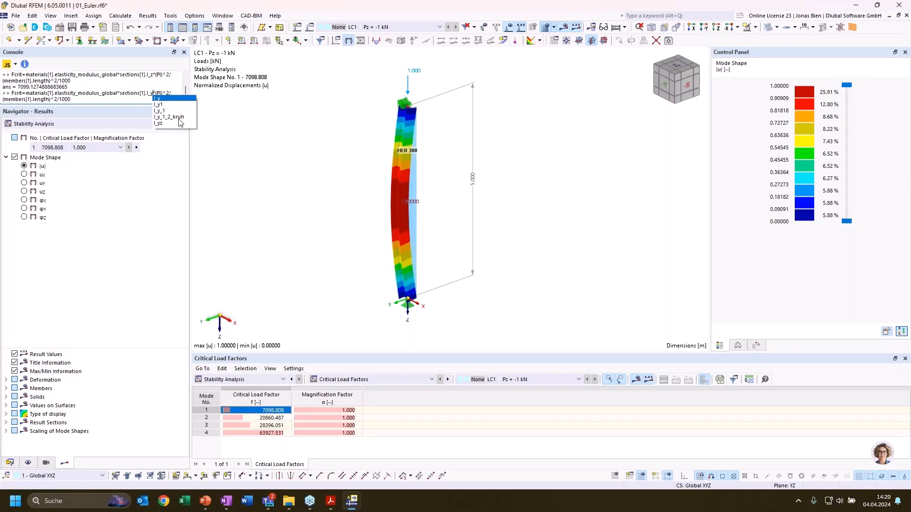
{"action": "key", "text": "Return"}
{"action": "key", "text": "Return"}
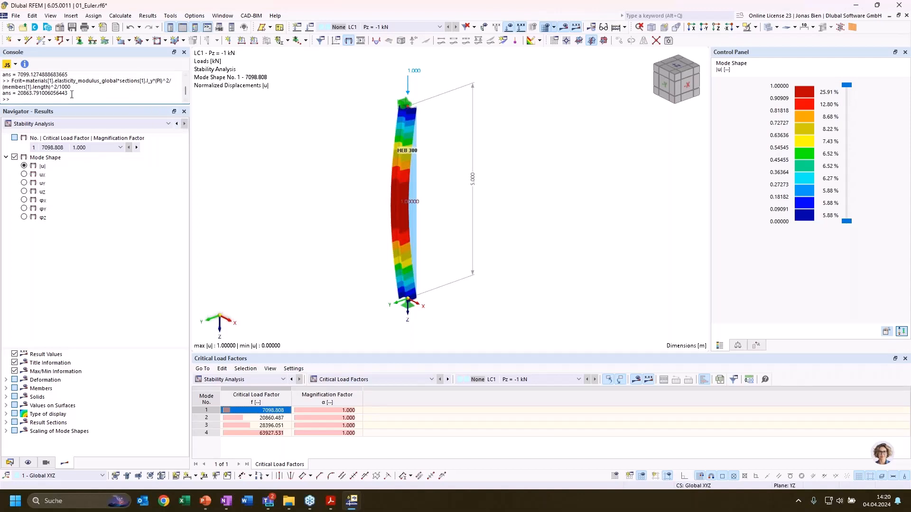
{"action": "double_click", "coordinate": [25, 94]}
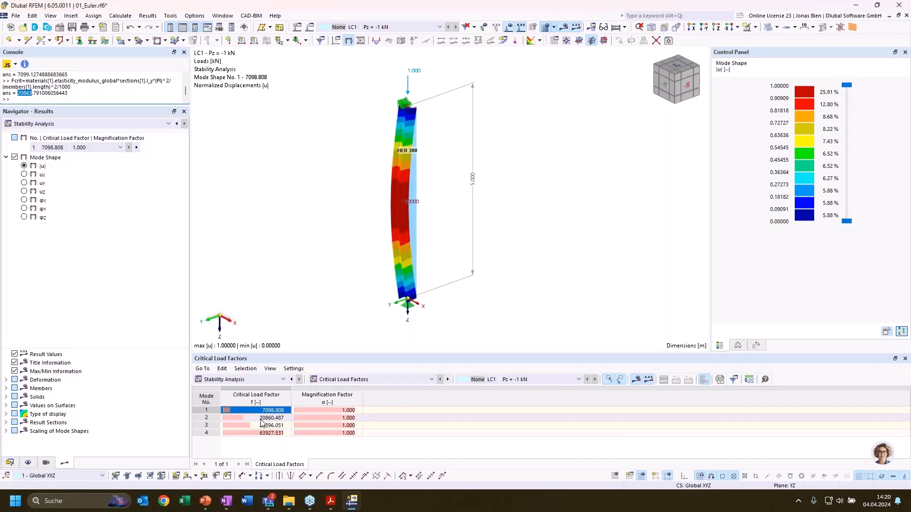
{"action": "left_click", "coordinate": [284, 266]}
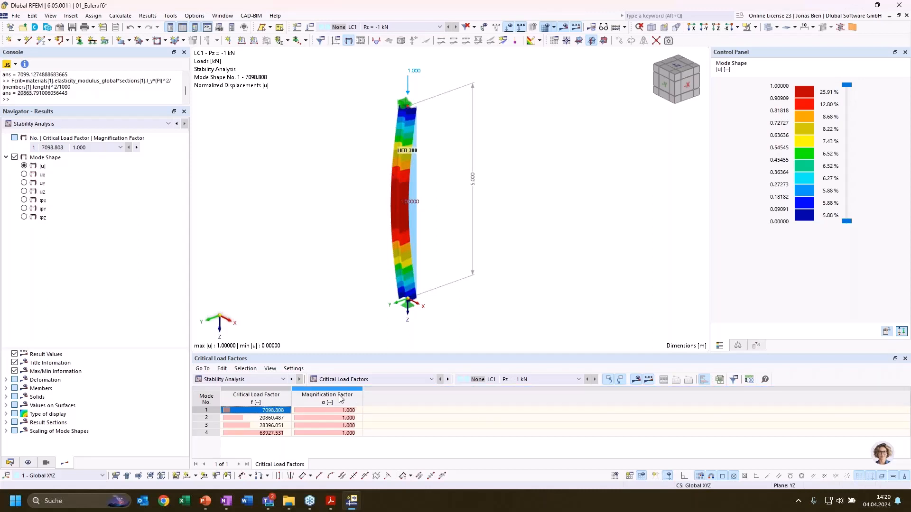
- Display the stability analysis results by member, showing the effective lengths and critical loads
{"action": "left_click", "coordinate": [261, 379]}
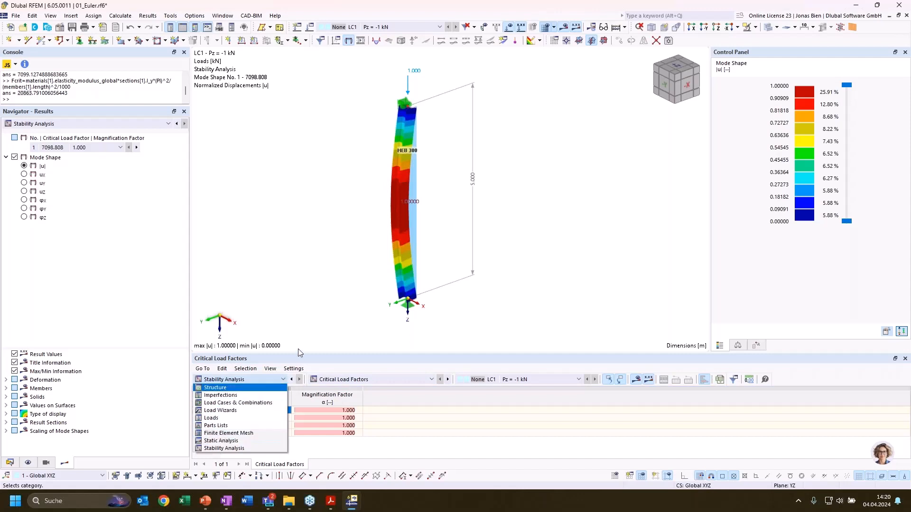
{"action": "left_click", "coordinate": [346, 291]}
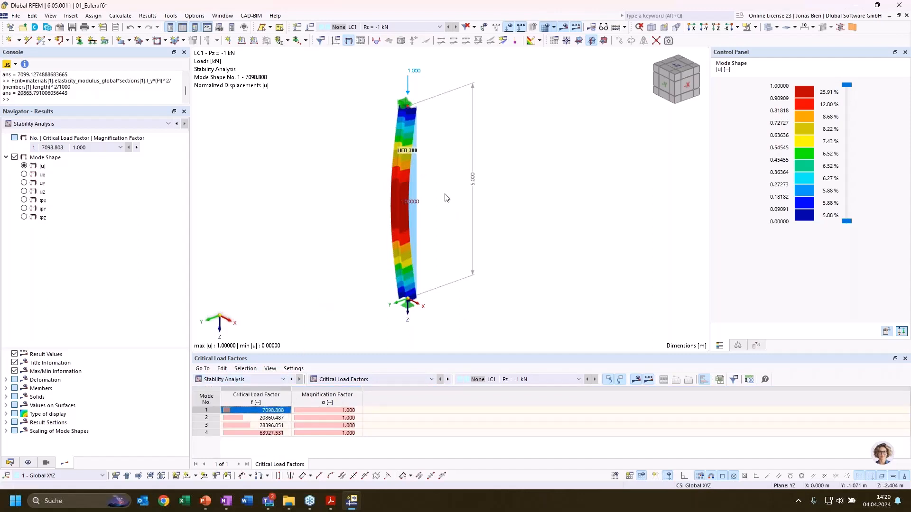
{"action": "left_click", "coordinate": [370, 382]}
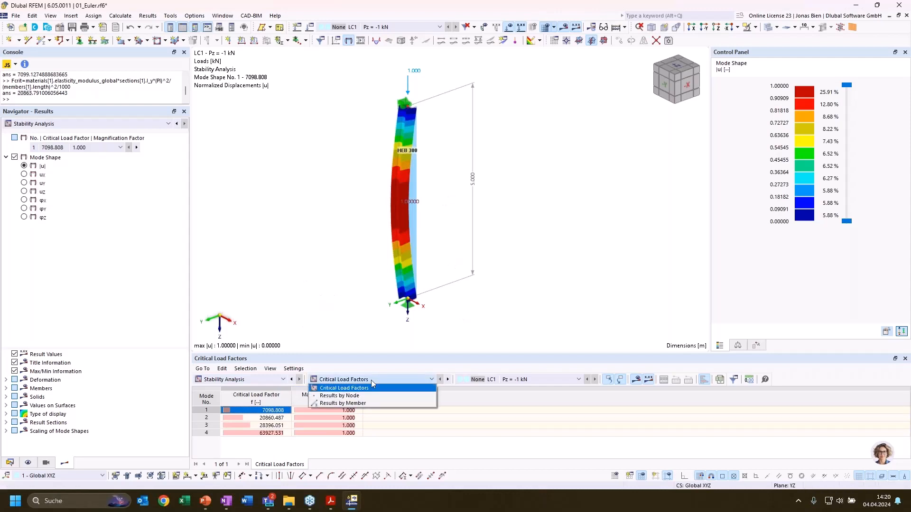
{"action": "left_click", "coordinate": [371, 403]}
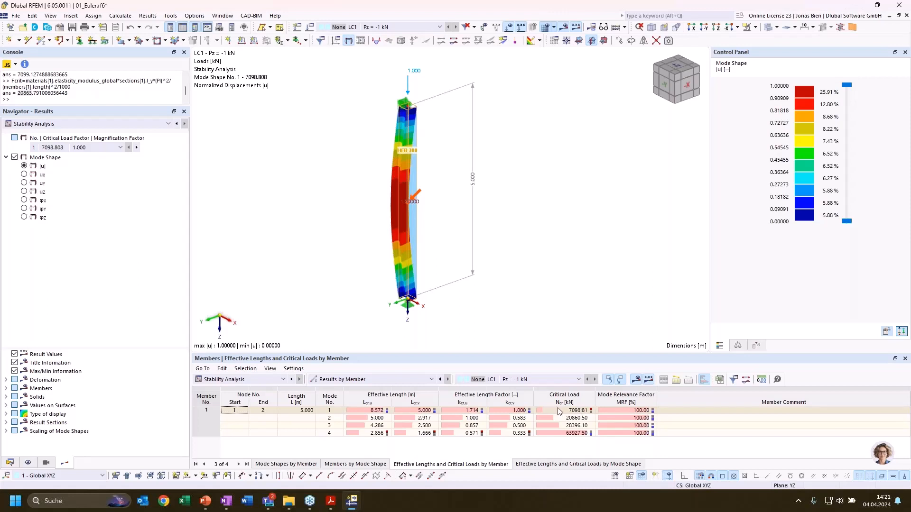
- View mode shapes 2, 3 and 4 of the column from the effective lengths results and return to mode shape 1
{"action": "left_click", "coordinate": [423, 418]}
{"action": "left_click", "coordinate": [410, 425]}
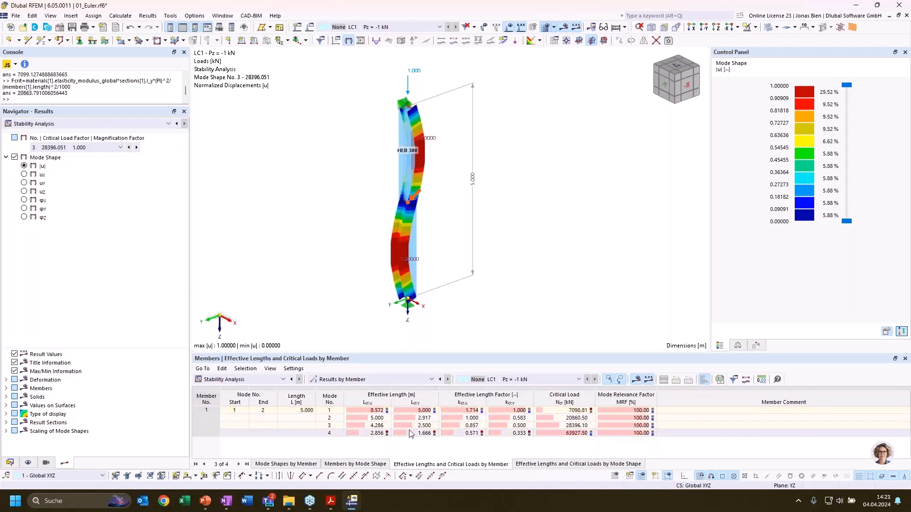
{"action": "left_click", "coordinate": [412, 433]}
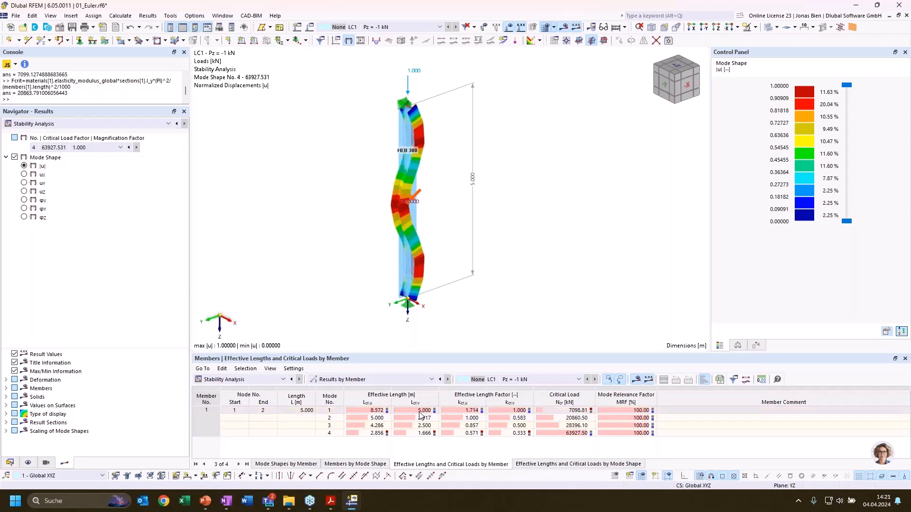
{"action": "left_click", "coordinate": [421, 410]}
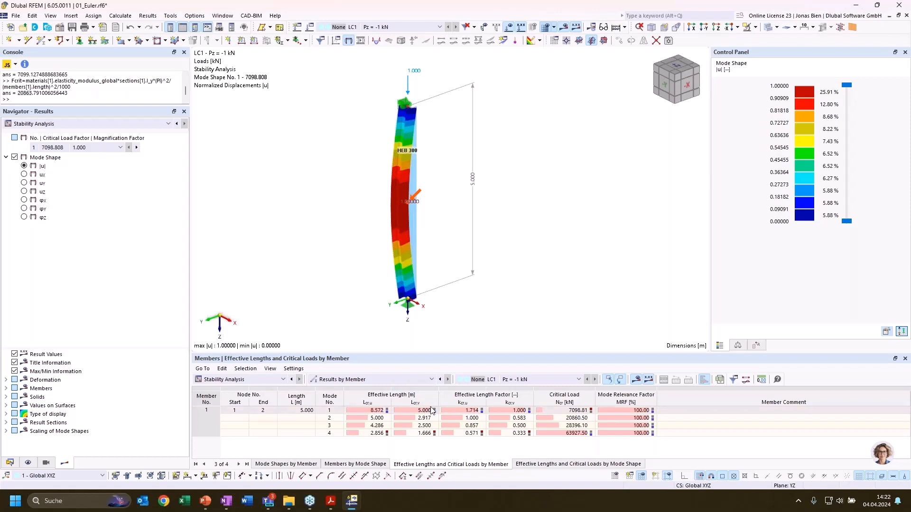
- Compare the effective lengths Lcr,u and Lcr,v of the column for mode 1
{"action": "left_click", "coordinate": [398, 411]}
{"action": "left_click", "coordinate": [377, 413]}
{"action": "left_click", "coordinate": [406, 412]}
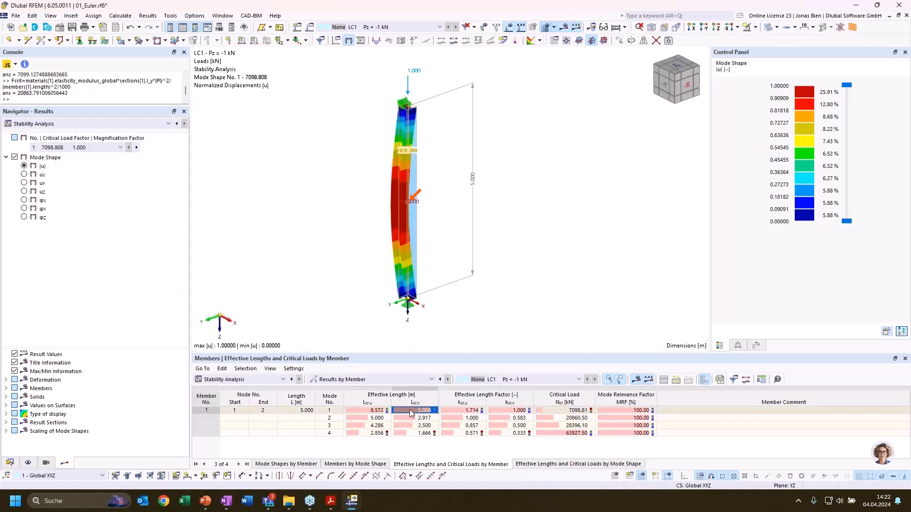
{"action": "left_click", "coordinate": [382, 414]}
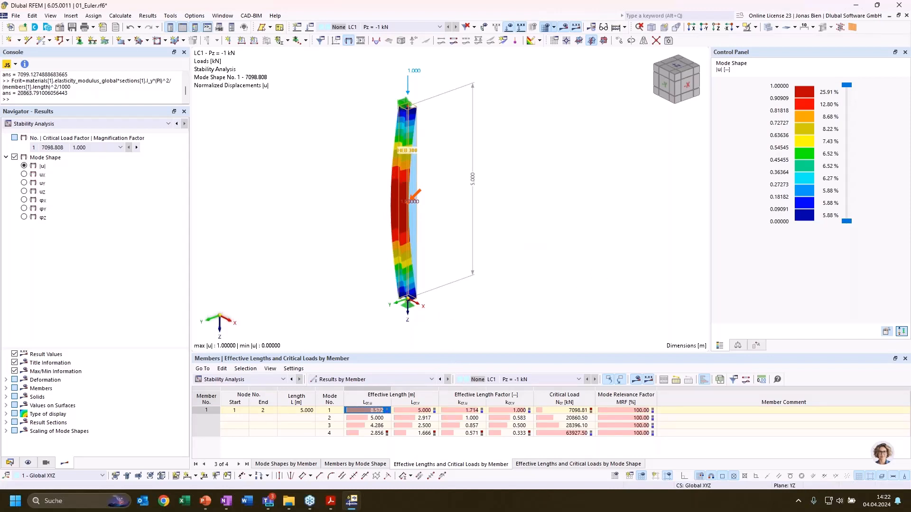
- Switch to the PowerPoint slide, reveal the Lcrit formula, and return to RFEM to check the critical load Ncr of mode 1
{"action": "key", "text": "alt+Tab"}
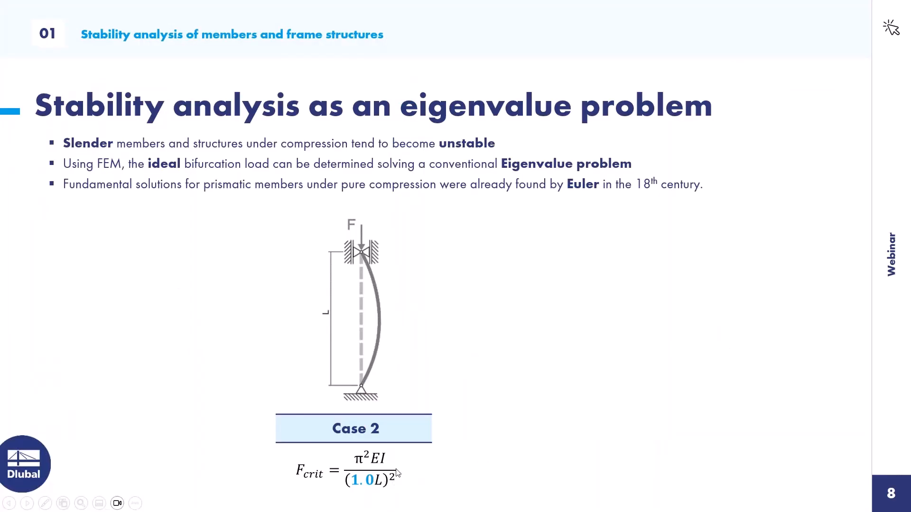
{"action": "left_click", "coordinate": [377, 486]}
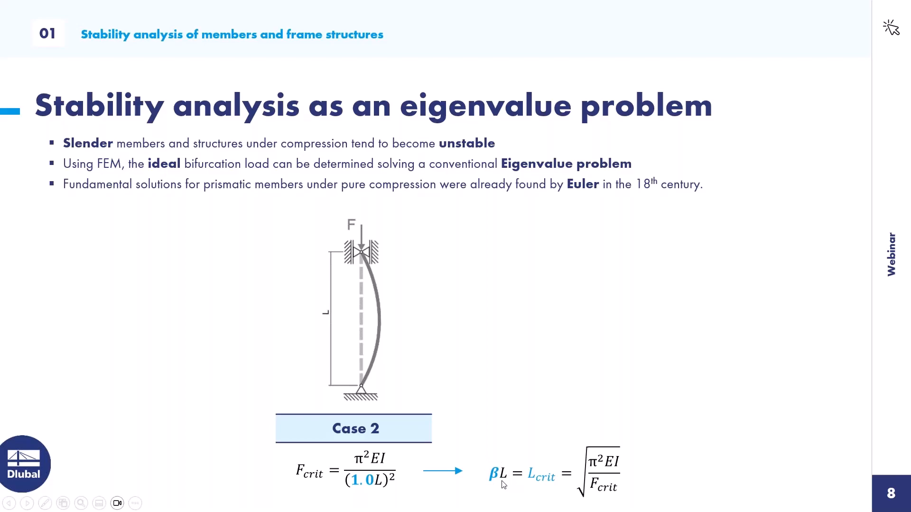
{"action": "key", "text": "alt+Tab"}
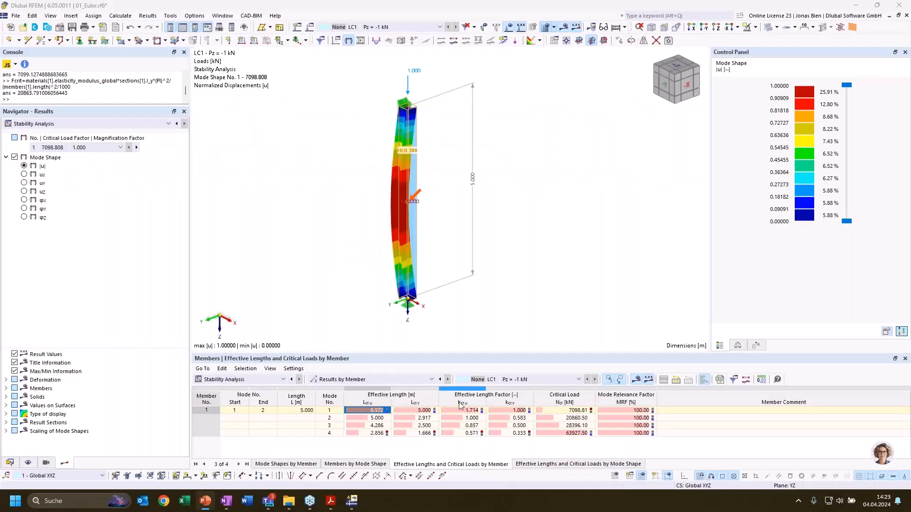
{"action": "left_click", "coordinate": [564, 411]}
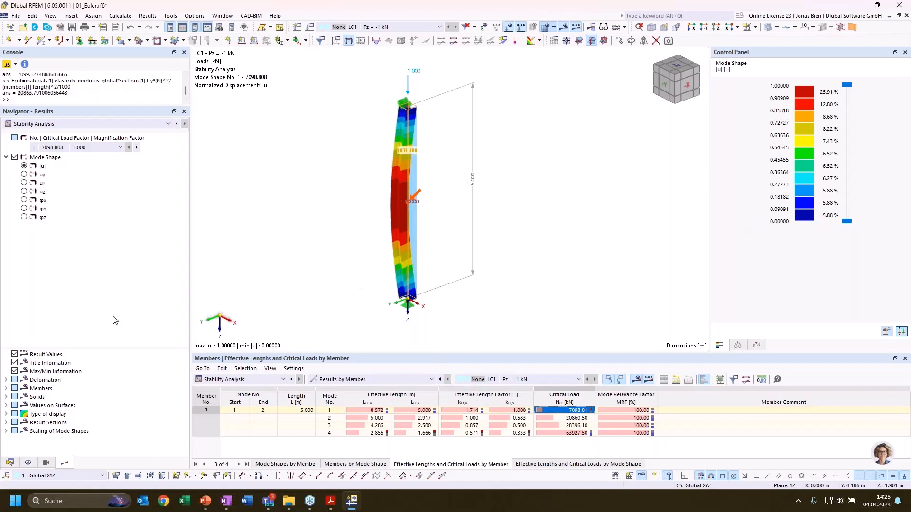
{"action": "key", "text": "alt+Tab"}
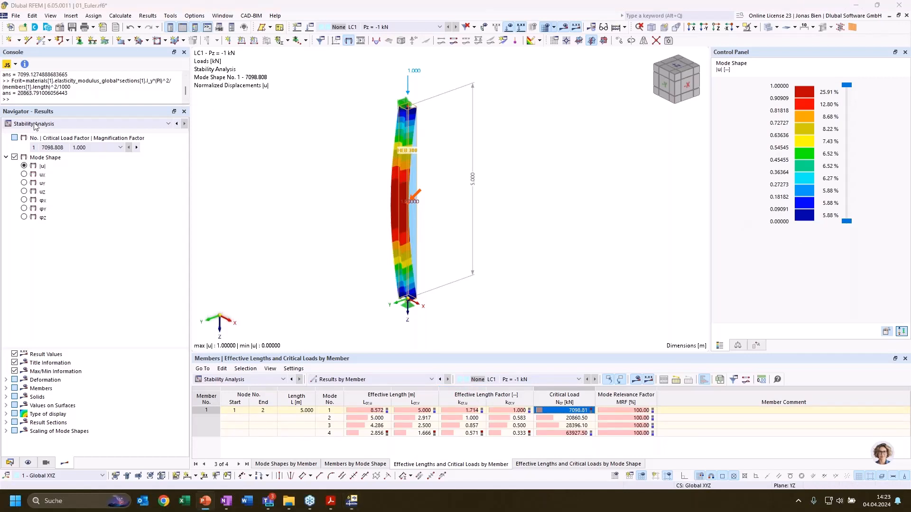
{"action": "key", "text": "alt+Tab"}
{"action": "type", "text": "Lcrit = (materials[1].elasticity_modulus_global*sections[1].I_z*(PI)^2/(Fcrit*1000))^0.5"}
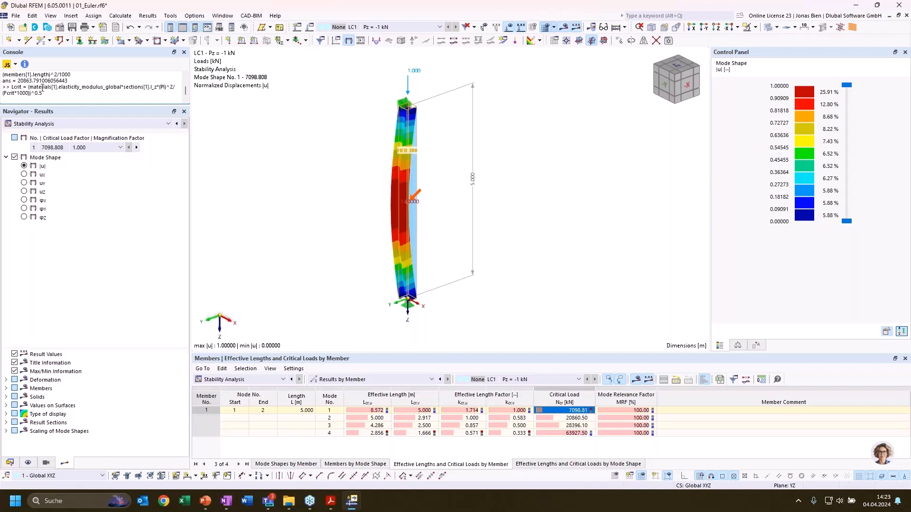
{"action": "double_click", "coordinate": [9, 93]}
{"action": "left_click", "coordinate": [34, 93]}
{"action": "left_click_drag", "start_coordinate": [67, 93], "coordinate": [11, 87]}
{"action": "key", "text": "BackSpace"}
- Re-evaluate the Fcrit expression in the console with I_z in place of I_y
{"action": "key", "text": "Up"}
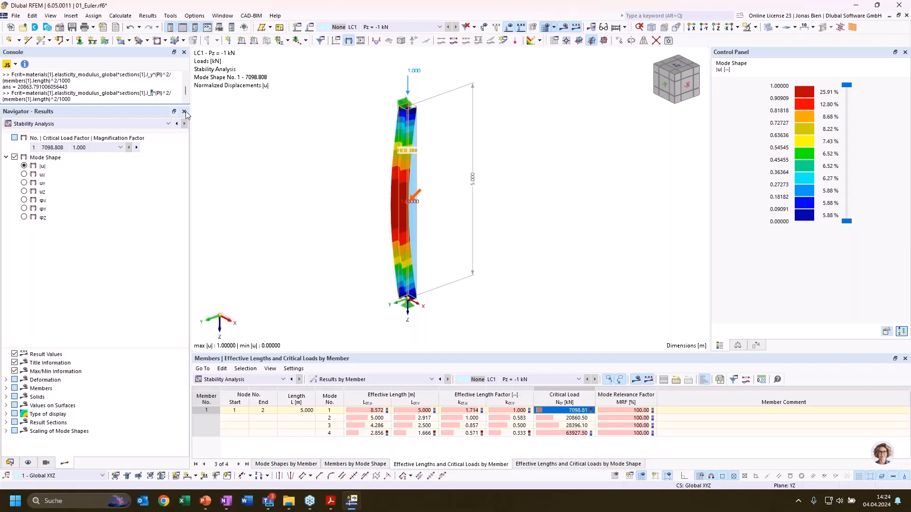
{"action": "type", "text": "z"}
{"action": "key", "text": "Return"}
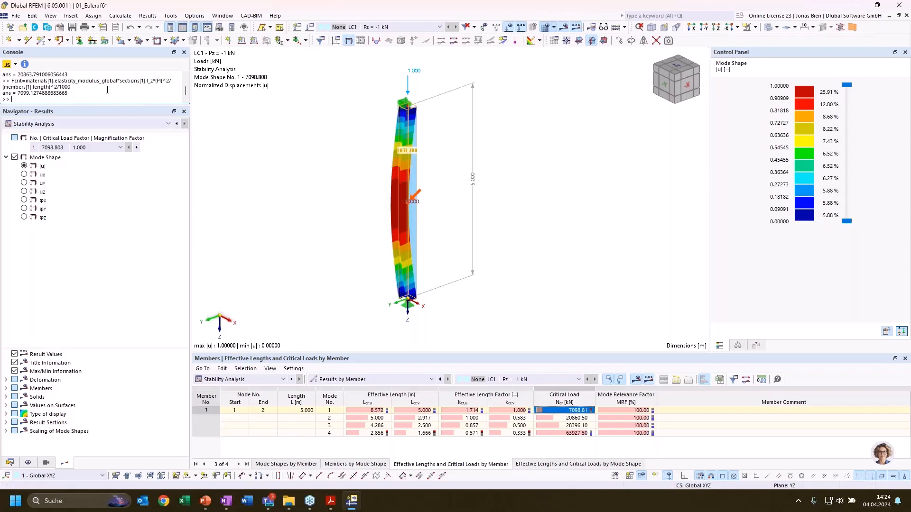
{"action": "double_click", "coordinate": [151, 81]}
{"action": "left_click", "coordinate": [92, 95]}
- Evaluate Lcrit = (materials[1].elasticity_modulus_global*sections[1].I_z*(PI)^2/(Fcrit*1000))^0.5 in the console
{"action": "key", "text": "Up"}
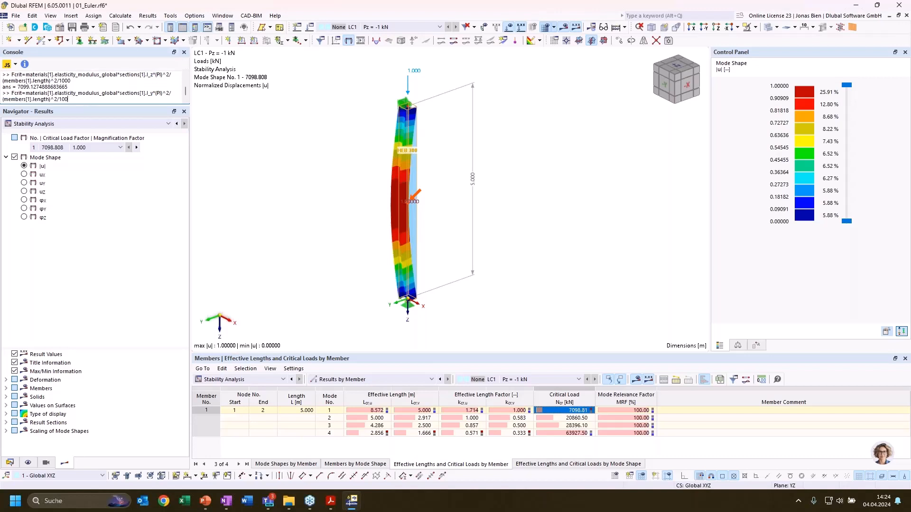
{"action": "key", "text": "ctrl+a"}
{"action": "key", "text": "BackSpace"}
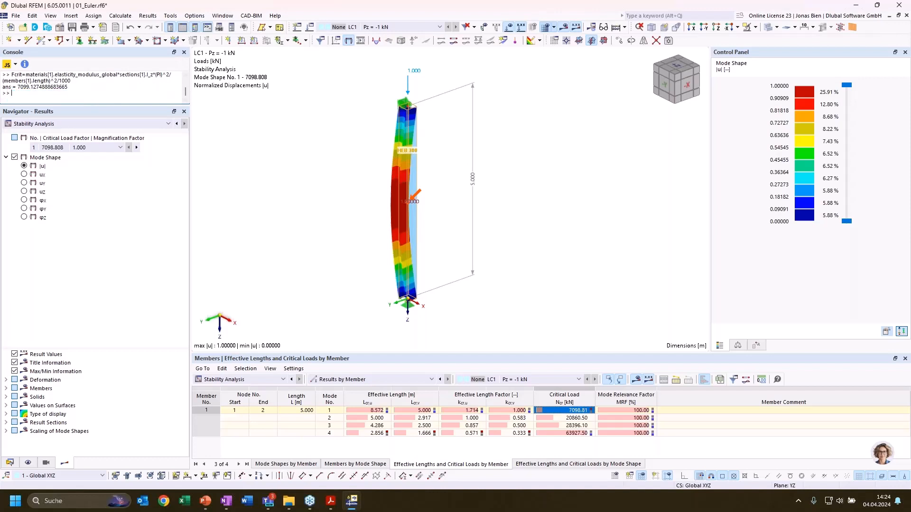
{"action": "type", "text": "Lcrit = (materials[1].elasticity_modulus_global*sections[1].I_z*(PI)^2/(Fcrit*1000))^0.5"}
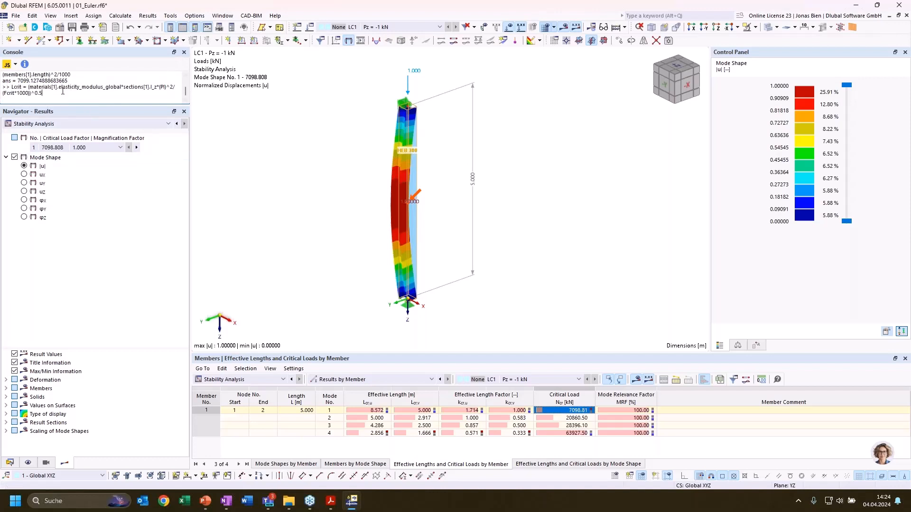
{"action": "key", "text": "Return"}
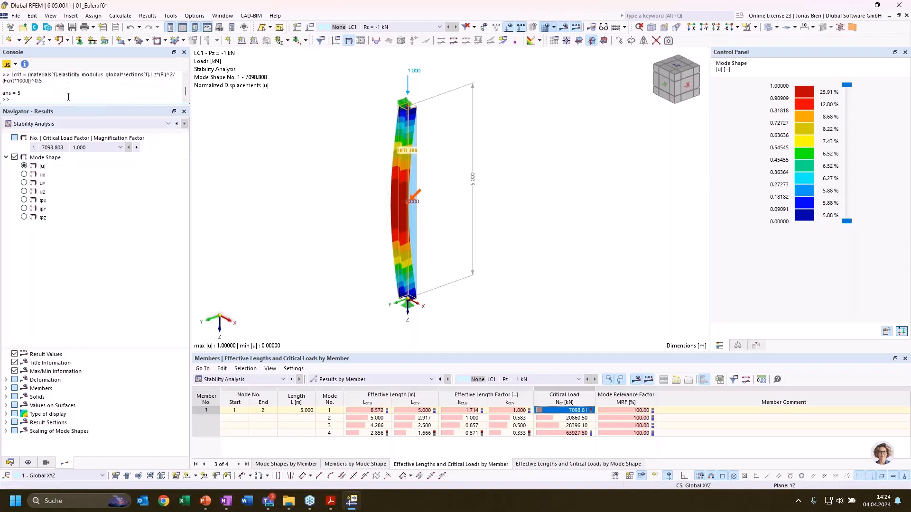
- Compare the calculated Lcrit with the effective lengths Lcr,v and Lcr,u of mode 1 and examine the buckling direction
{"action": "double_click", "coordinate": [18, 93]}
{"action": "left_click", "coordinate": [420, 412]}
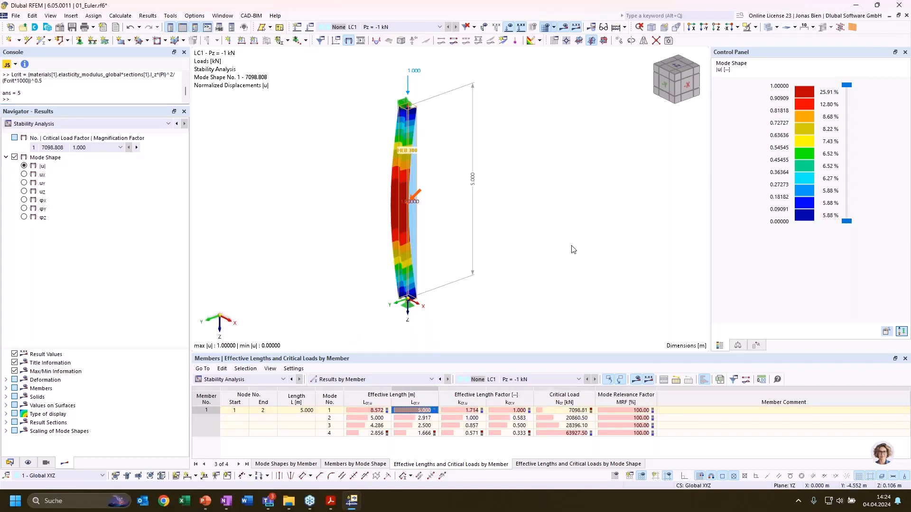
{"action": "middle_click_drag", "start_coordinate": [559, 253], "coordinate": [545, 226], "text": "ctrl"}
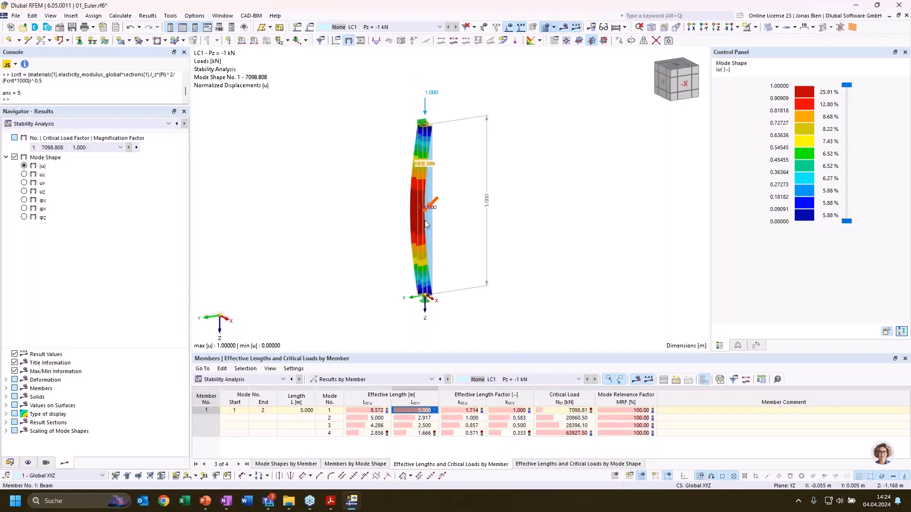
{"action": "left_click", "coordinate": [378, 412]}
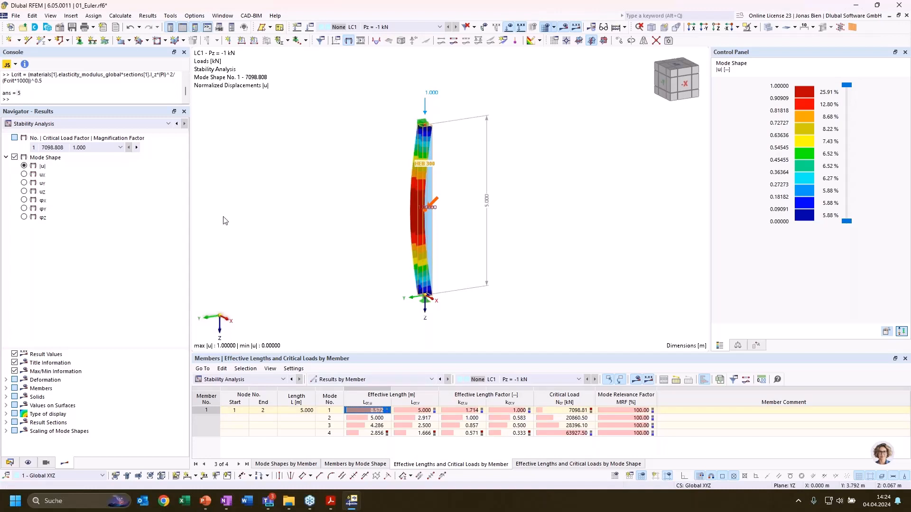
{"action": "left_click", "coordinate": [66, 97]}
{"action": "key", "text": "Up"}
{"action": "key", "text": "Return"}
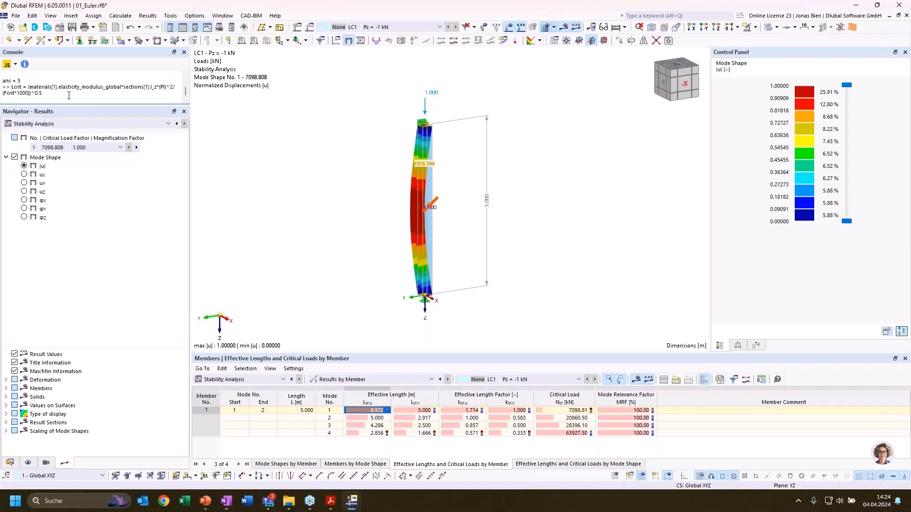
{"action": "left_click_drag", "start_coordinate": [69, 95], "coordinate": [11, 87]}
{"action": "key", "text": "Delete"}
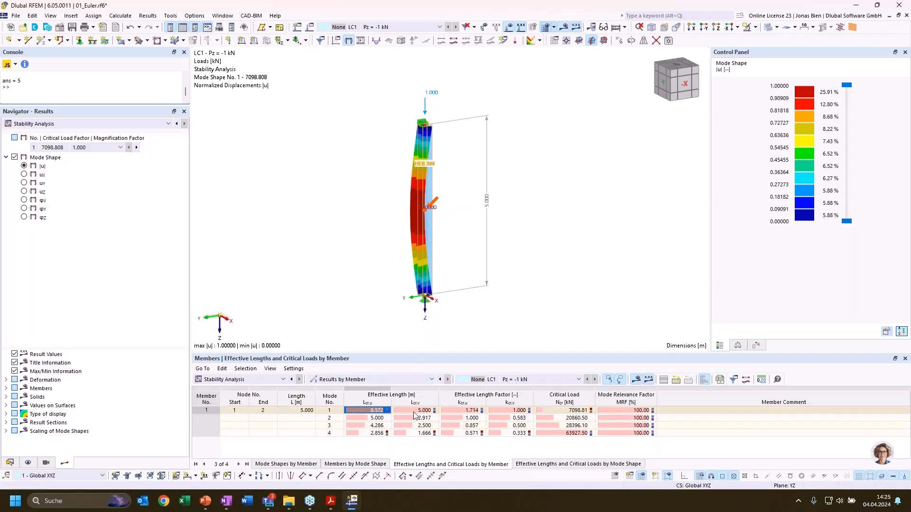
- Display mode shape 2 and examine its buckling direction together with its effective length Lcr,u
{"action": "left_click", "coordinate": [383, 420]}
{"action": "middle_click_drag", "start_coordinate": [484, 229], "coordinate": [530, 224], "text": "ctrl"}
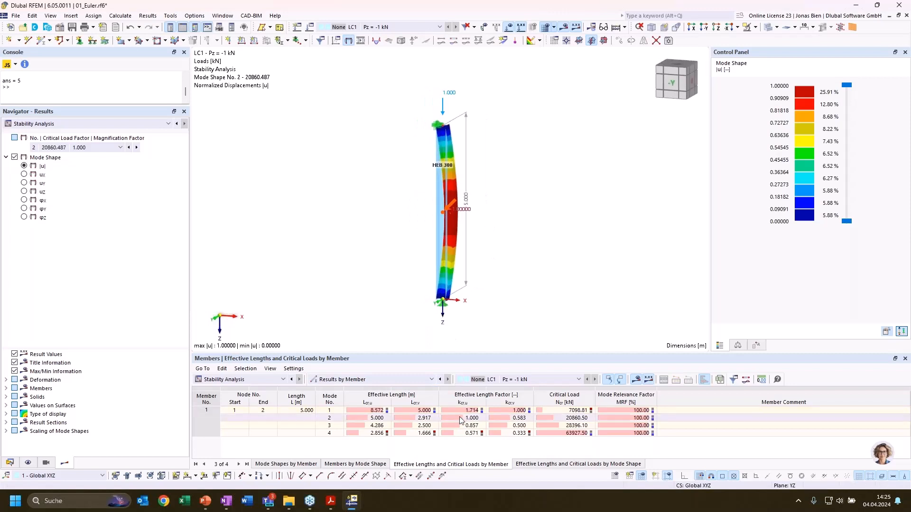
{"action": "left_click", "coordinate": [377, 420]}
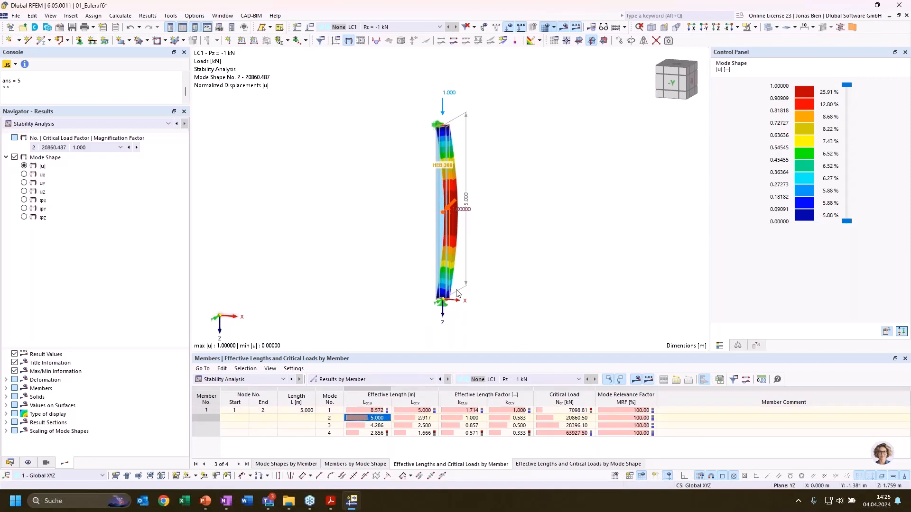
- Re-evaluate the Lcrit expression in the console with I_y in place of I_z
{"action": "left_click", "coordinate": [64, 85]}
{"action": "key", "text": "Up"}
{"action": "key", "text": "Up"}
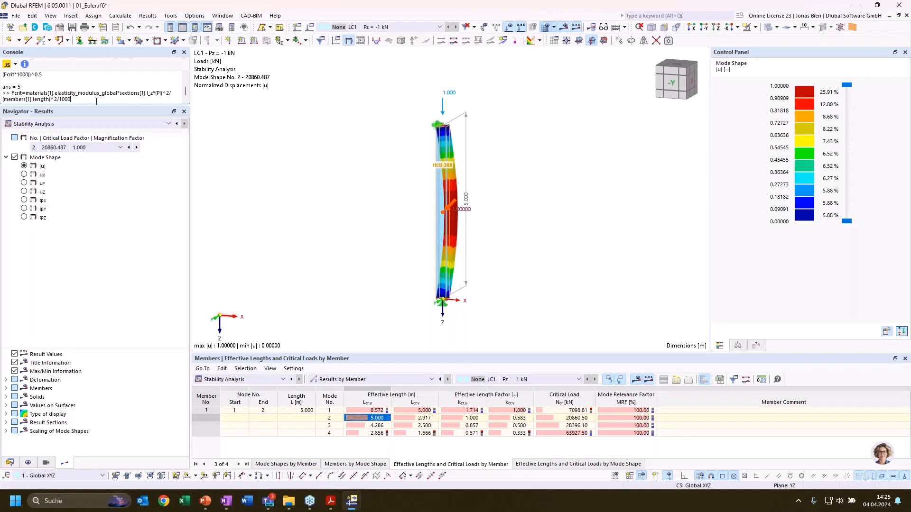
{"action": "left_click_drag", "start_coordinate": [84, 98], "coordinate": [13, 93]}
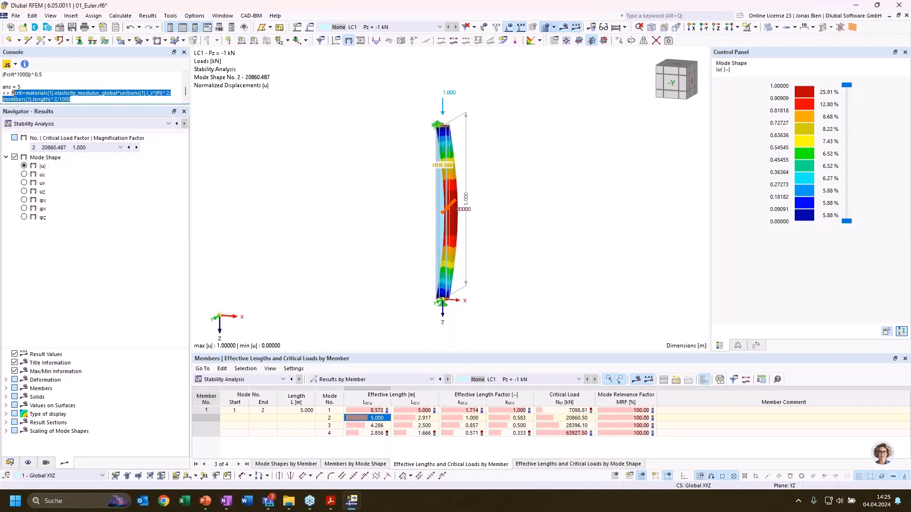
{"action": "key", "text": "Down"}
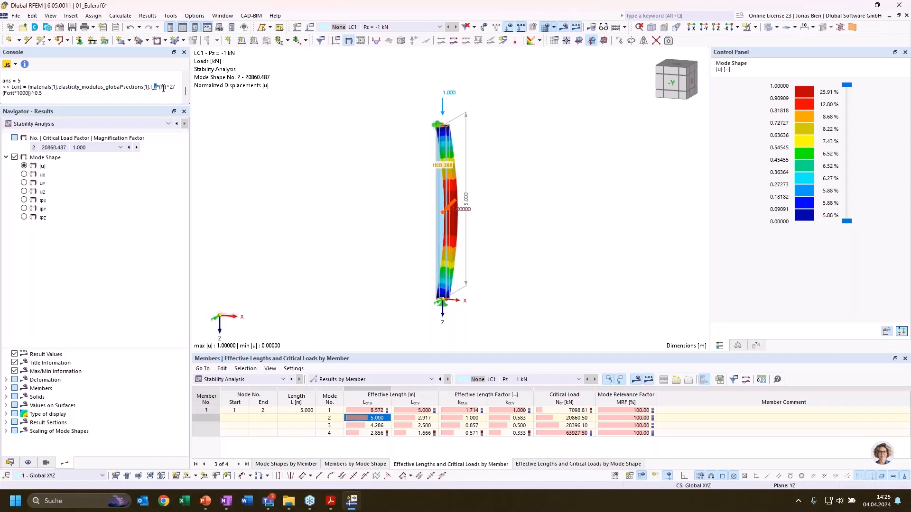
{"action": "type", "text": "y"}
{"action": "key", "text": "Return"}
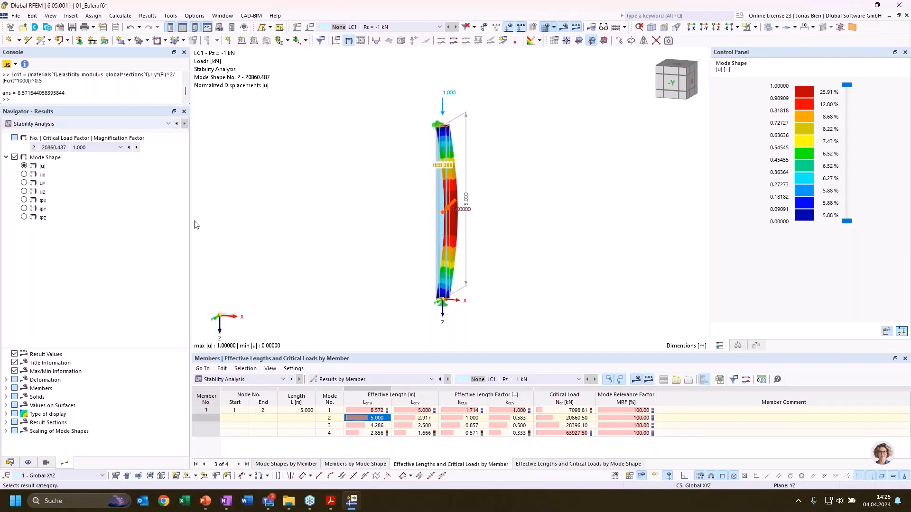
- Display mode shape 1 and examine its buckling direction relative to the column's section axes
{"action": "left_click", "coordinate": [379, 411]}
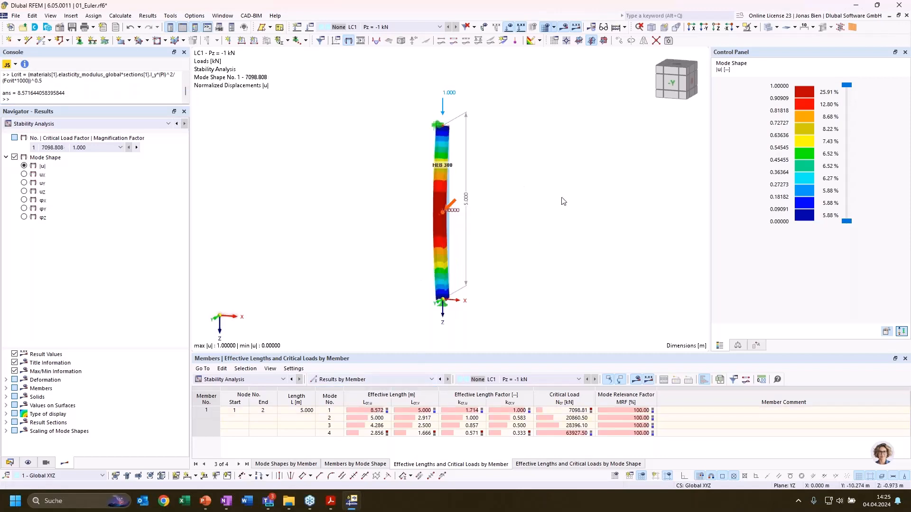
{"action": "middle_click_drag", "start_coordinate": [540, 203], "coordinate": [484, 217], "text": "ctrl"}
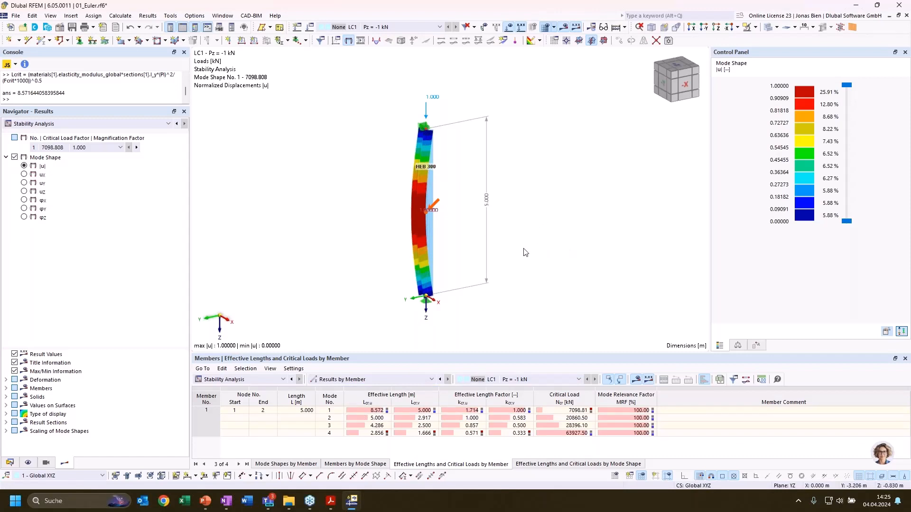
{"action": "middle_click_drag", "start_coordinate": [484, 271], "coordinate": [511, 285], "text": "ctrl"}
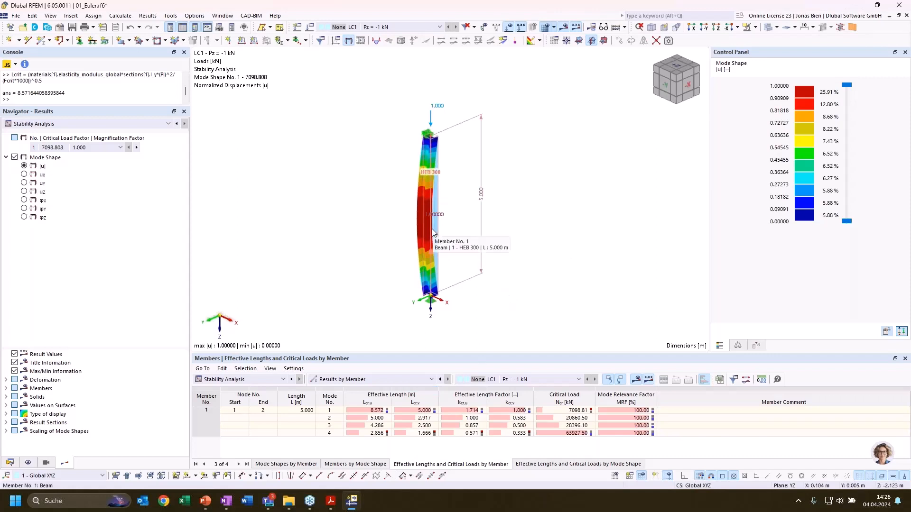
- Activate the Steel Design add-on in the base data of the 01_Euler.rf6 model
{"action": "left_click", "coordinate": [10, 462]}
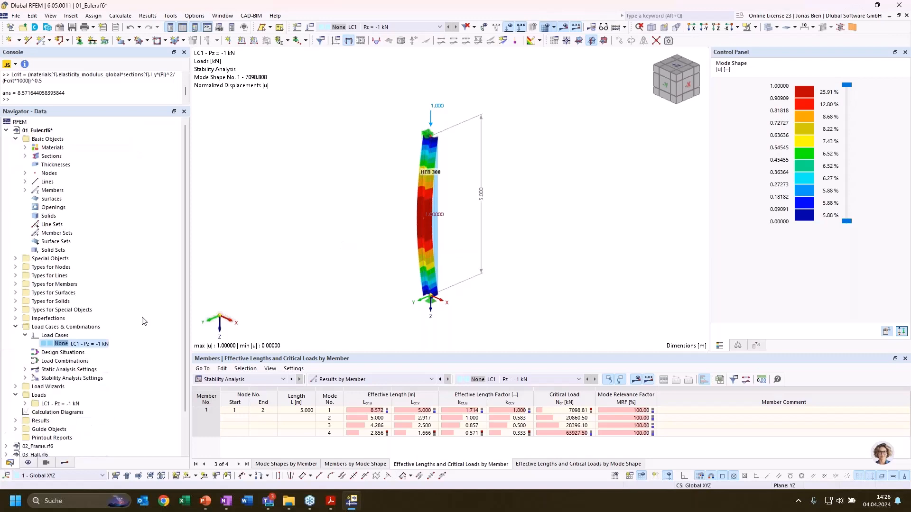
{"action": "right_click", "coordinate": [46, 132]}
{"action": "left_click", "coordinate": [87, 143]}
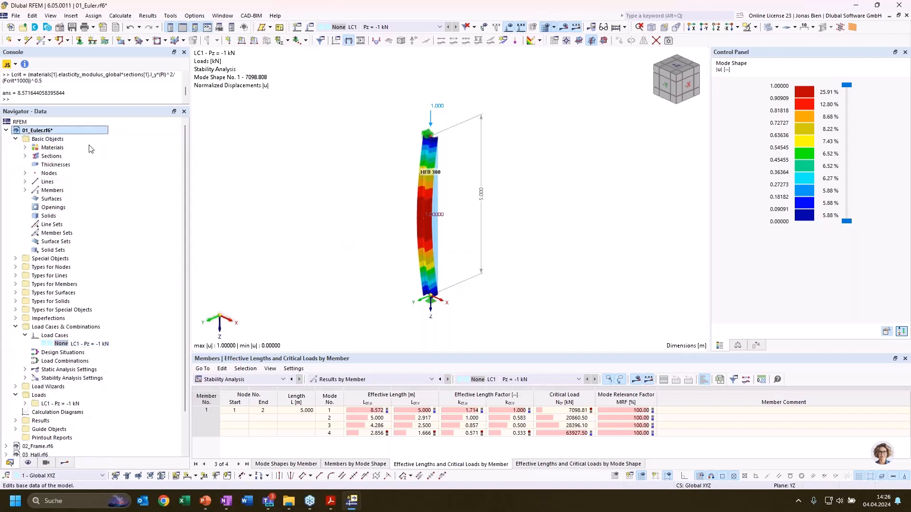
{"action": "left_click", "coordinate": [304, 66]}
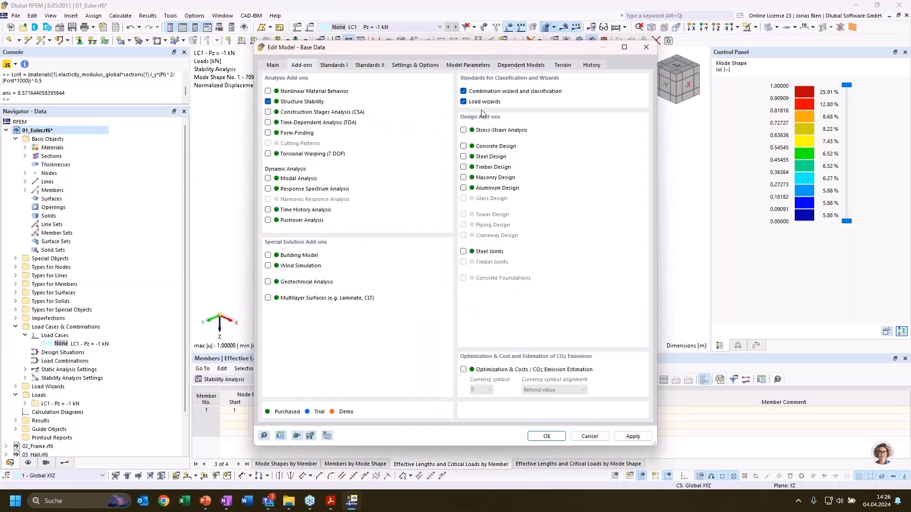
{"action": "left_click", "coordinate": [475, 157]}
{"action": "left_click", "coordinate": [562, 436]}
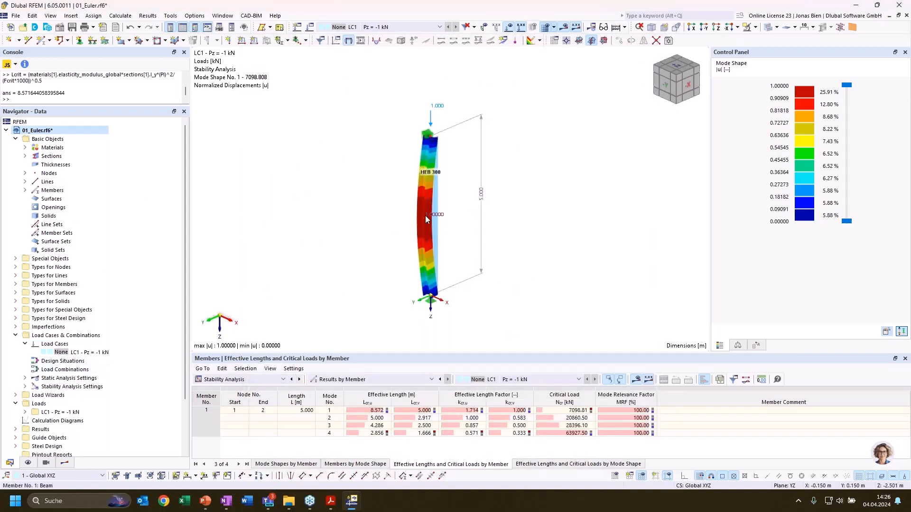
- Create new steel design effective lengths for the column member and enable Import from Stability Analysis
{"action": "double_click", "coordinate": [435, 222]}
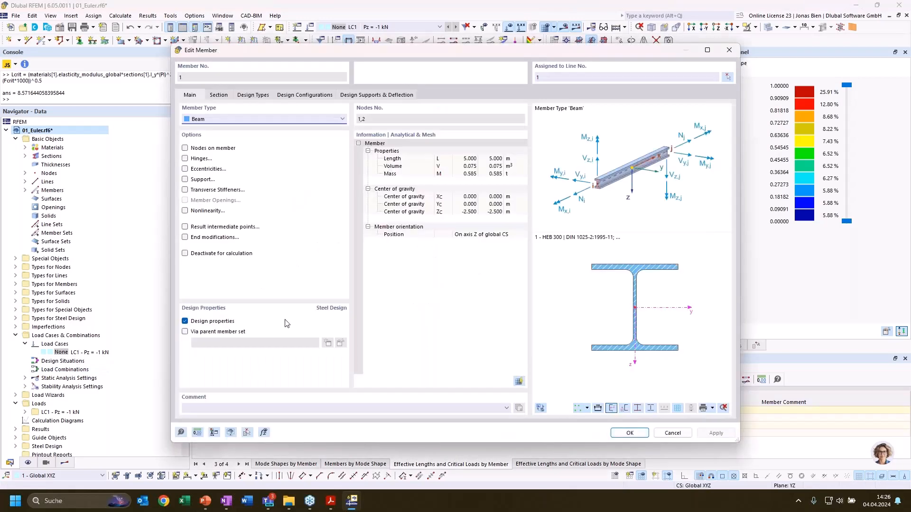
{"action": "left_click", "coordinate": [219, 95]}
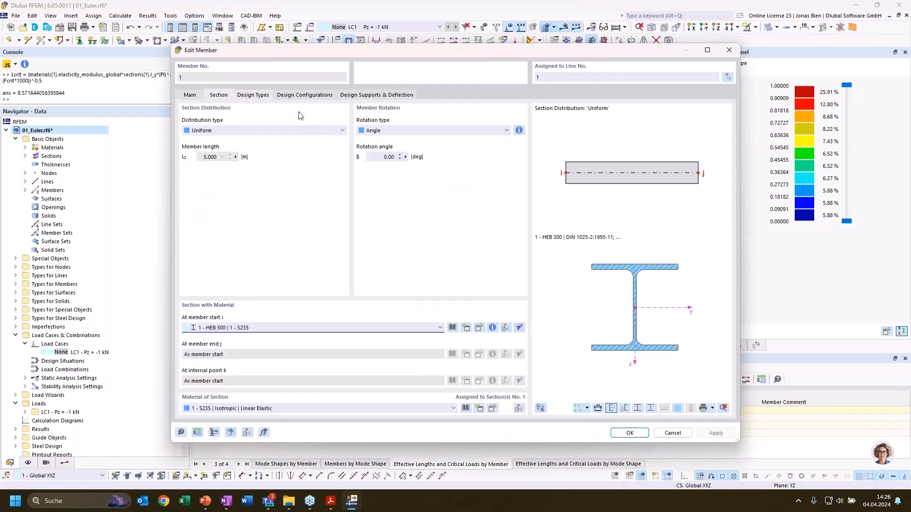
{"action": "left_click", "coordinate": [253, 95]}
{"action": "left_click", "coordinate": [380, 129]}
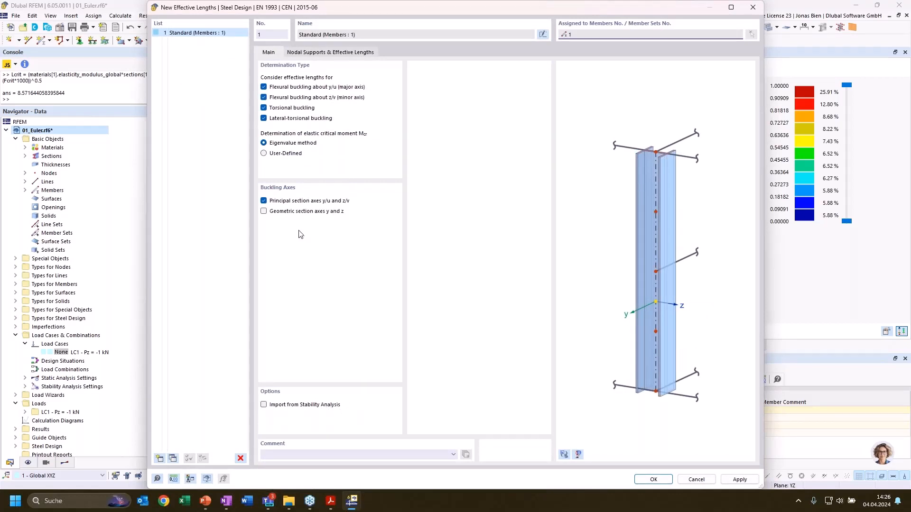
{"action": "left_click", "coordinate": [264, 405]}
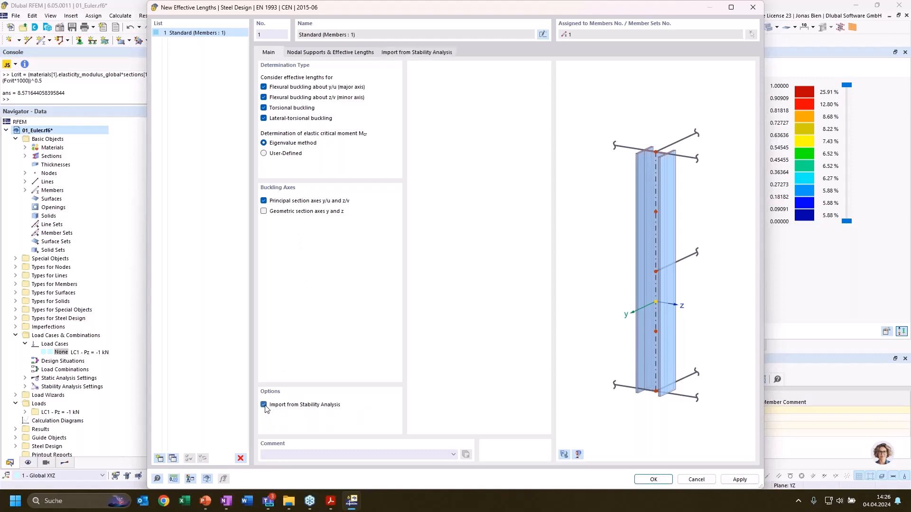
{"action": "left_click", "coordinate": [347, 53]}
{"action": "left_click", "coordinate": [386, 53]}
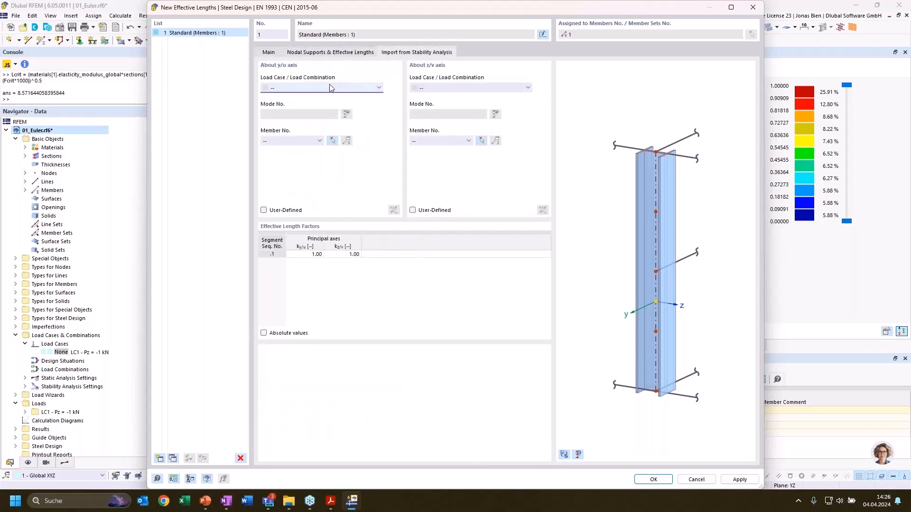
- Import the effective length factor about the y/u axis from LC1, mode 1 of member 1
{"action": "left_click", "coordinate": [330, 87]}
{"action": "left_click", "coordinate": [318, 102]}
{"action": "left_click", "coordinate": [292, 141]}
{"action": "left_click", "coordinate": [293, 156]}
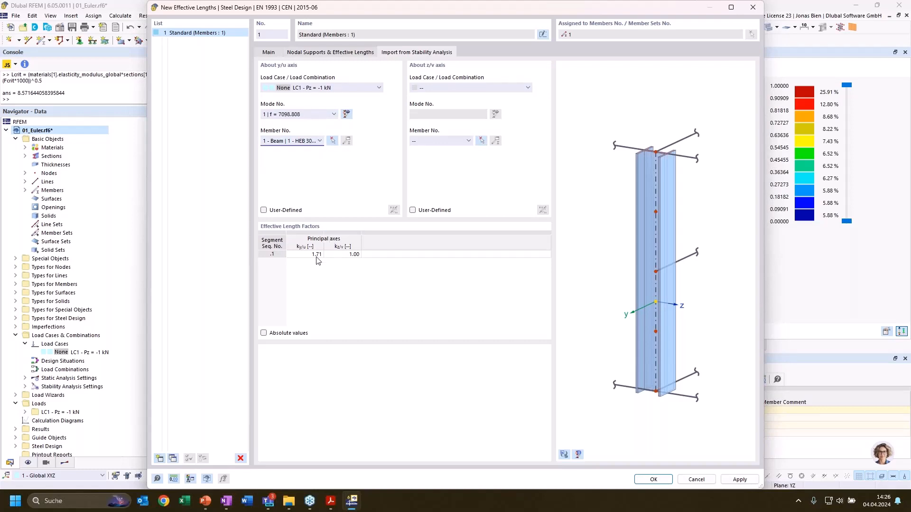
{"action": "left_click_drag", "start_coordinate": [432, 11], "coordinate": [473, 13]}
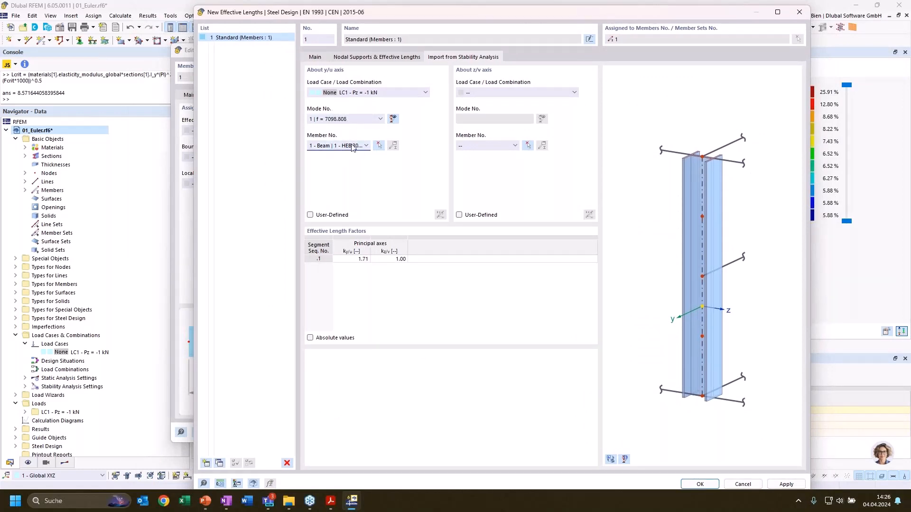
{"action": "left_click", "coordinate": [351, 260]}
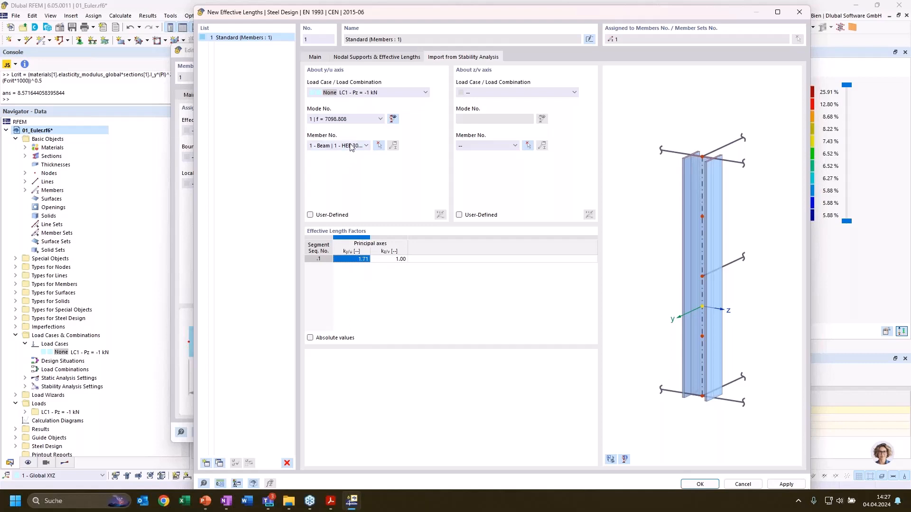
- Change the imported mode for the y/u axis to mode 2
{"action": "left_click", "coordinate": [353, 120]}
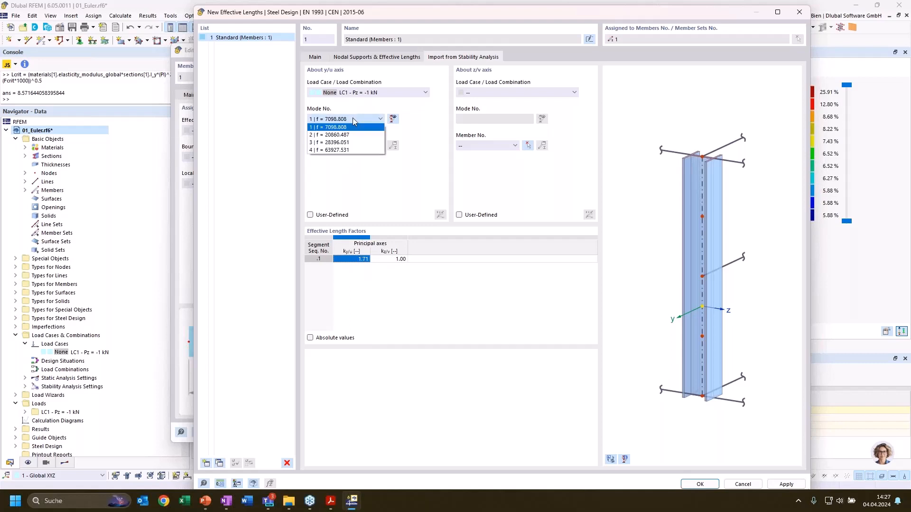
{"action": "left_click", "coordinate": [352, 118]}
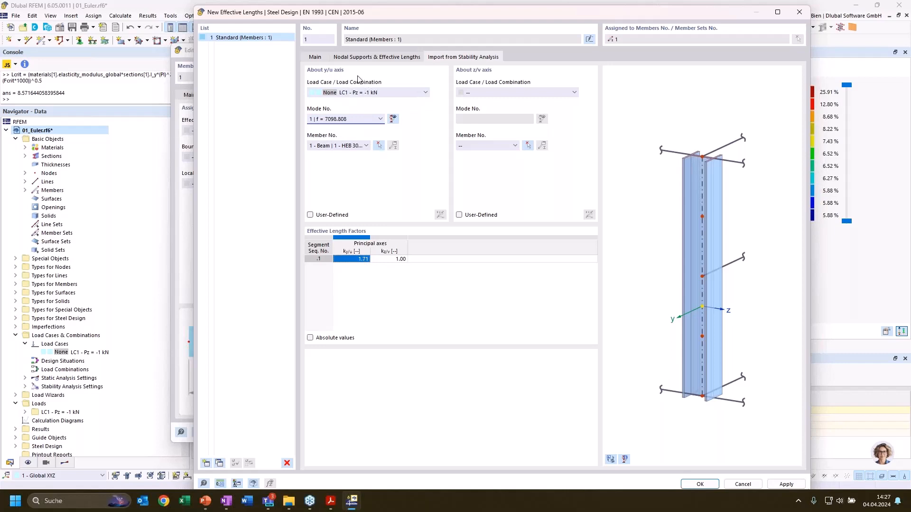
{"action": "left_click", "coordinate": [339, 121]}
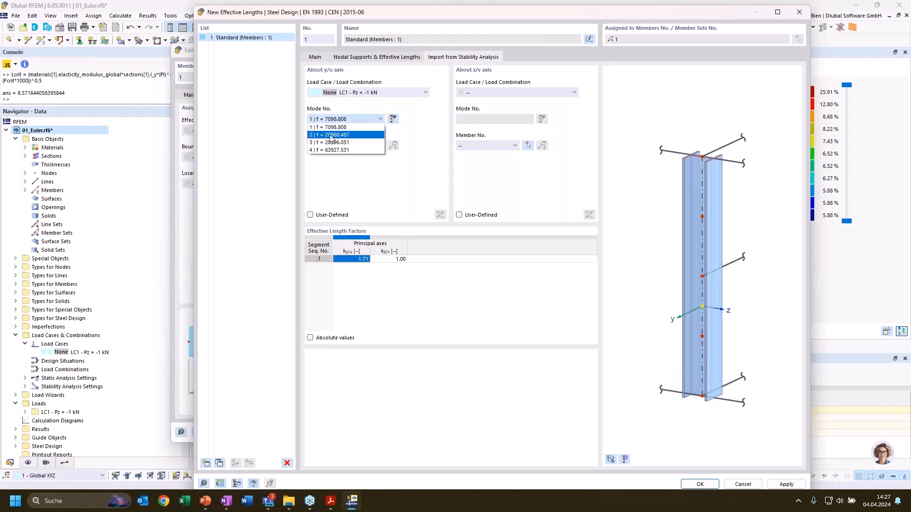
{"action": "left_click", "coordinate": [331, 136]}
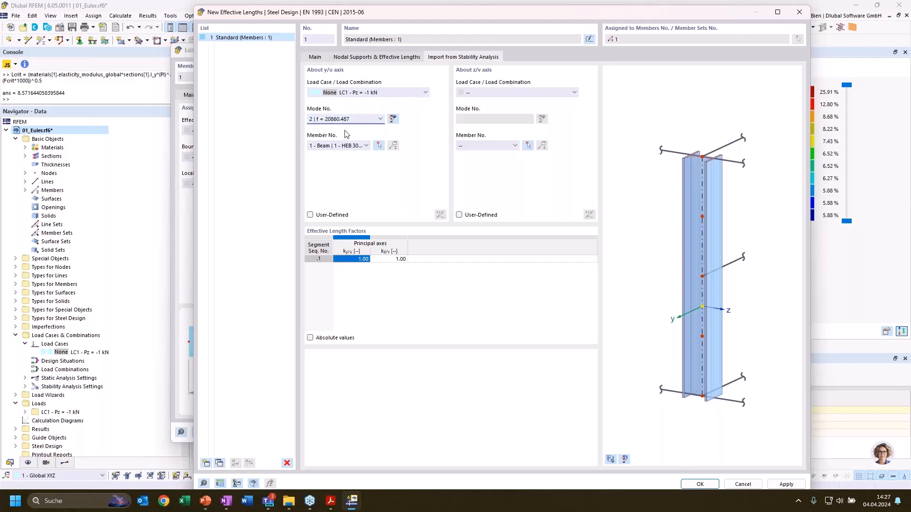
- Import the effective length factor about the z/v axis from LC1, mode 1 of member 1
{"action": "left_click", "coordinate": [507, 92]}
{"action": "left_click", "coordinate": [505, 100]}
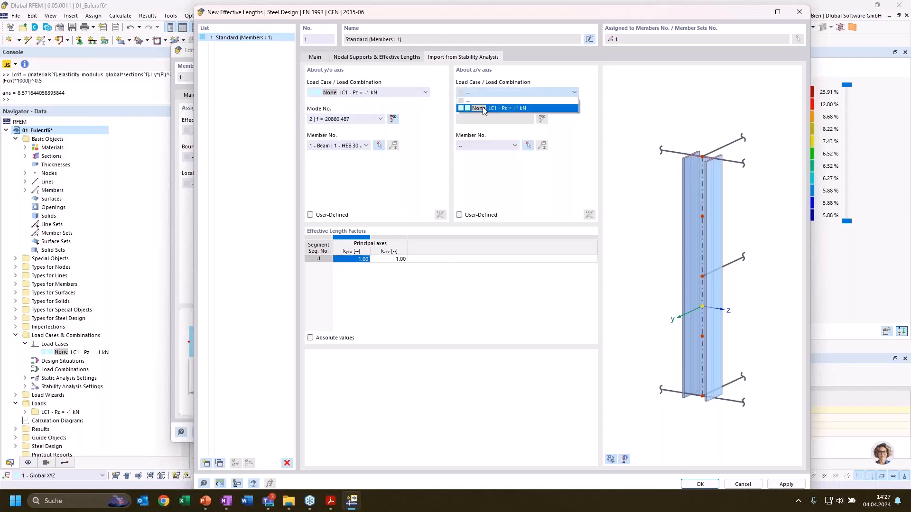
{"action": "left_click", "coordinate": [480, 145]}
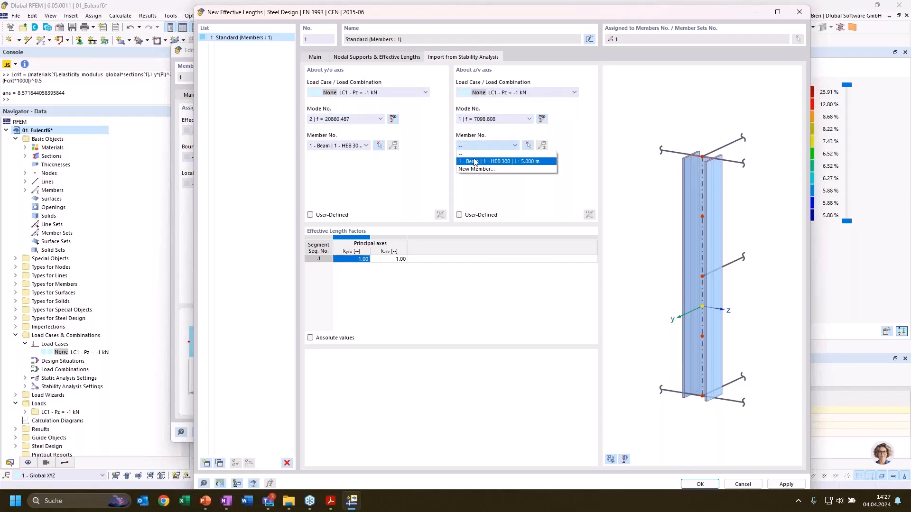
{"action": "left_click", "coordinate": [476, 151]}
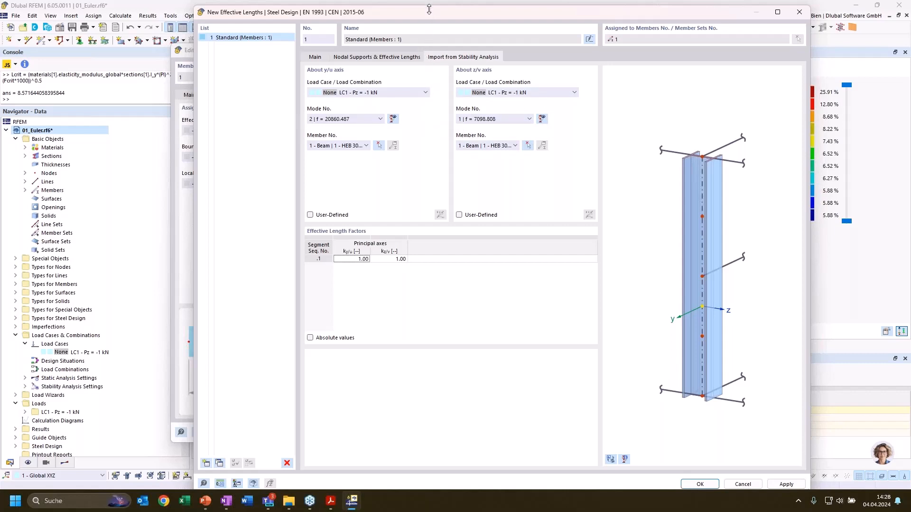
{"action": "left_click_drag", "start_coordinate": [428, 9], "coordinate": [404, 43]}
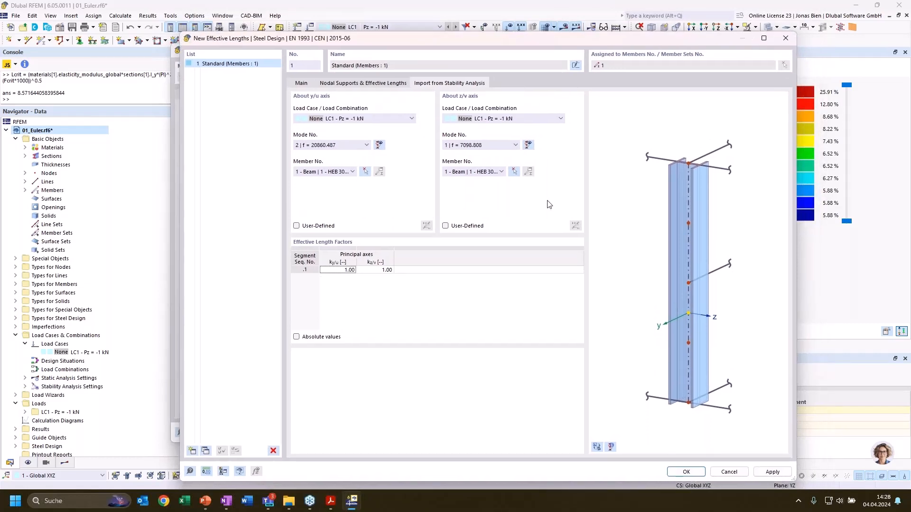
- Review the nodal supports and effective length factors, disable Import from Stability Analysis, and discard the new effective lengths and member edits
{"action": "left_click", "coordinate": [338, 85]}
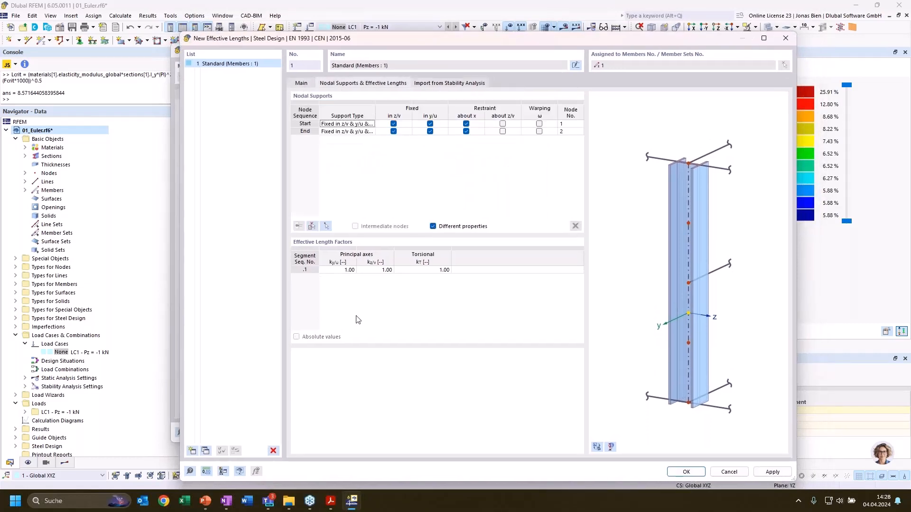
{"action": "left_click", "coordinate": [339, 270]}
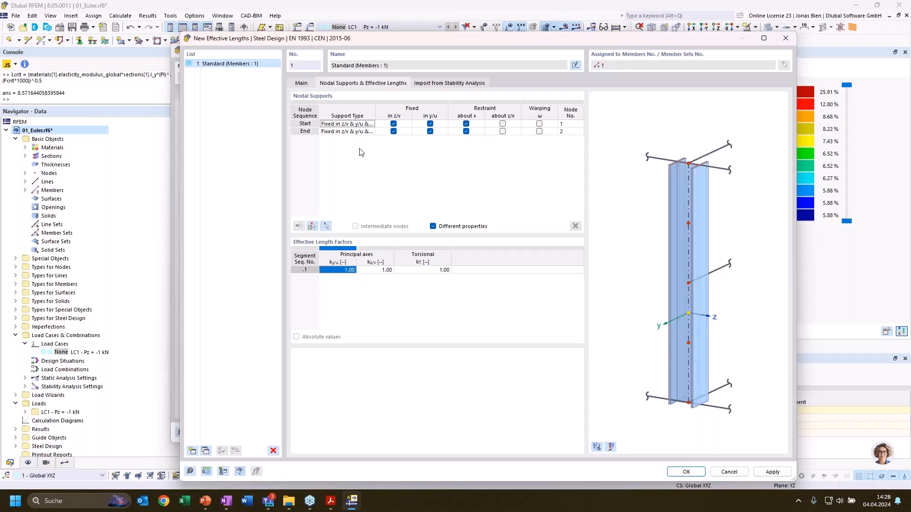
{"action": "left_click", "coordinate": [302, 83]}
{"action": "left_click", "coordinate": [296, 397]}
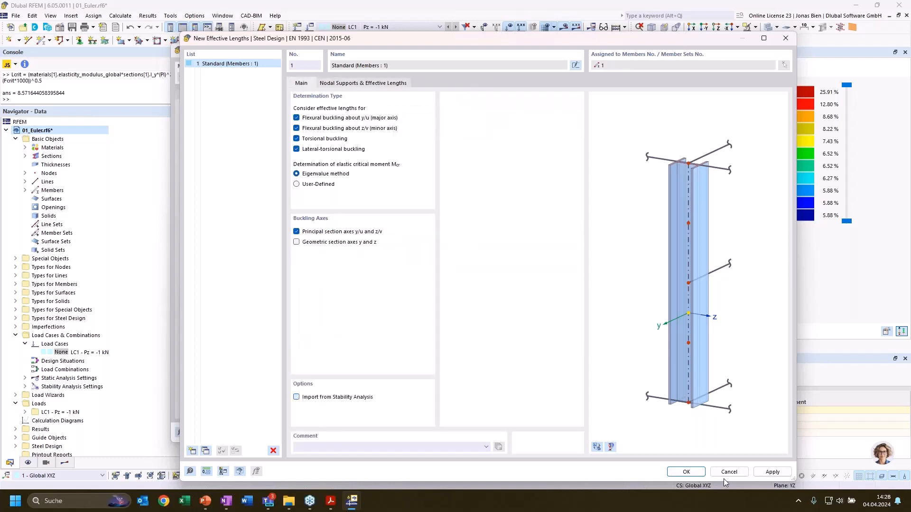
{"action": "left_click", "coordinate": [728, 472]}
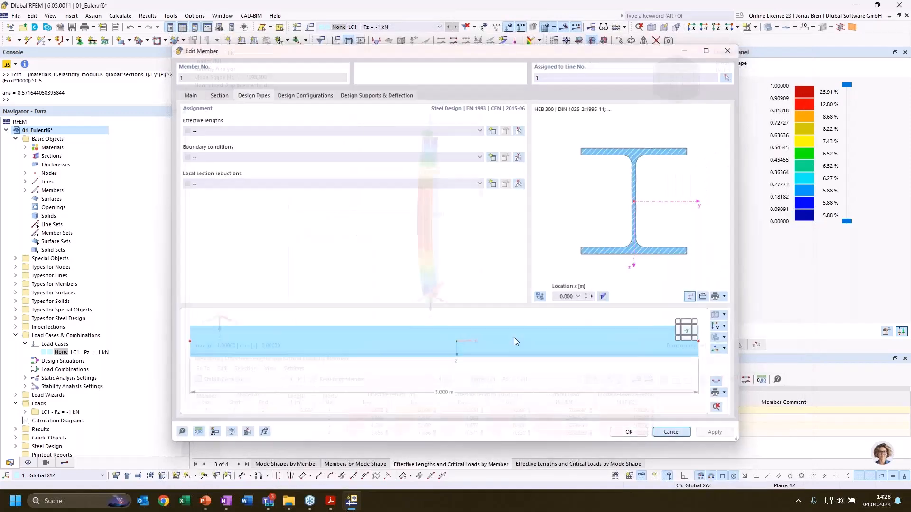
{"action": "key", "text": "Escape"}
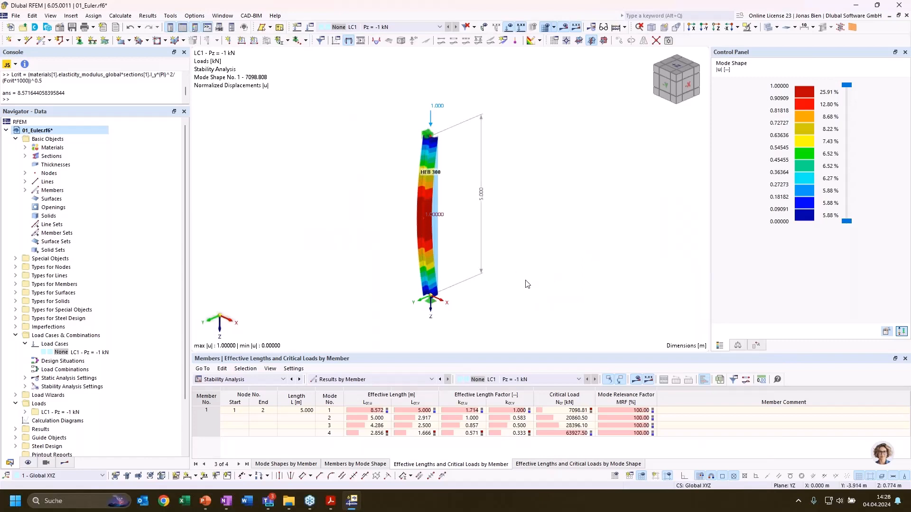
- Modify the rotational support conditions of the hinged nodal support at the column's base
{"action": "middle_click_drag", "start_coordinate": [458, 304], "coordinate": [448, 304], "text": "ctrl"}
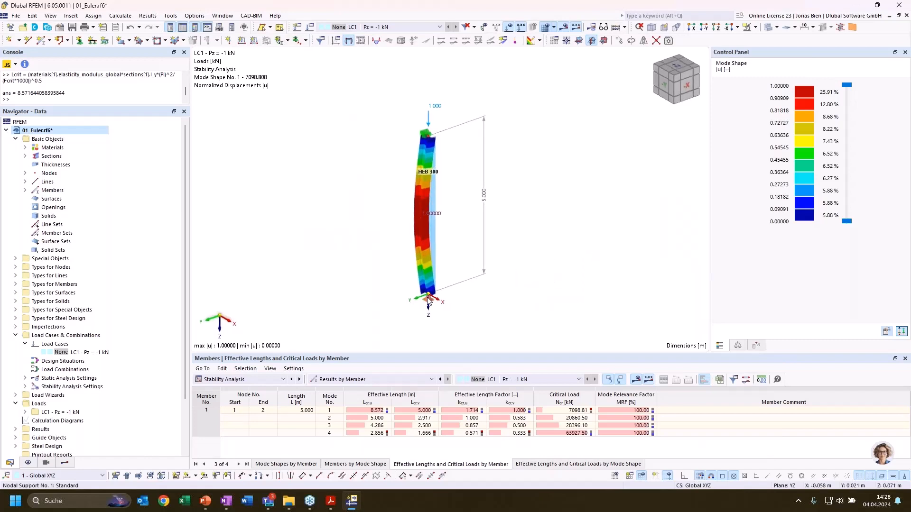
{"action": "double_click", "coordinate": [427, 299]}
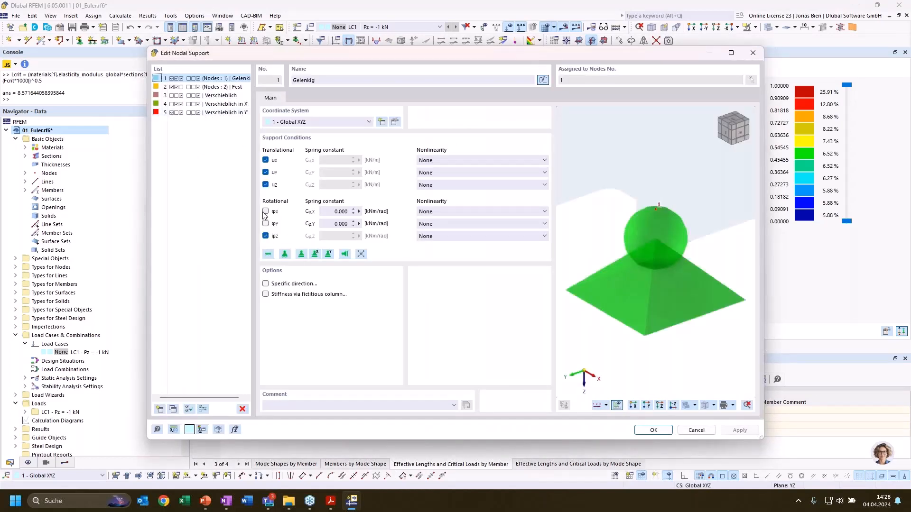
{"action": "left_click", "coordinate": [265, 224]}
{"action": "left_click", "coordinate": [265, 224]}
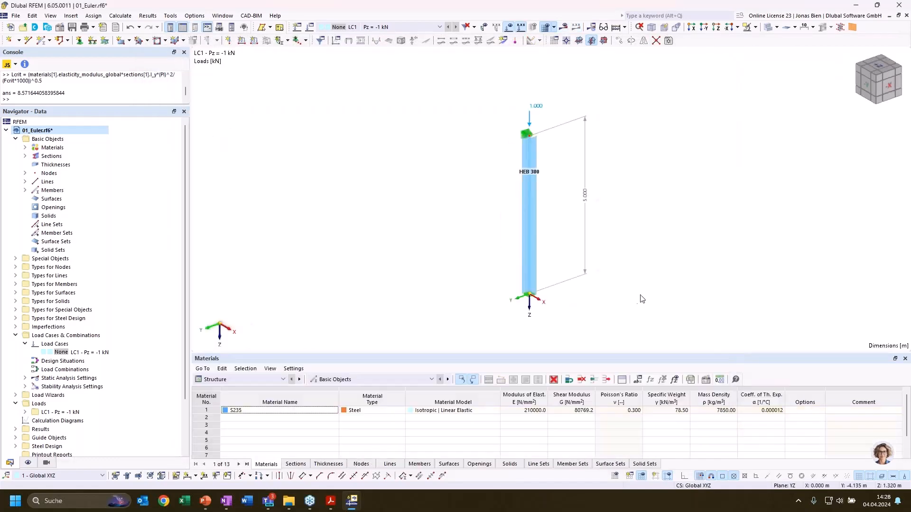
- Recalculate the column with the modified base support, ignoring the steel design plausibility warning
{"action": "scroll", "coordinate": [549, 302], "scroll_direction": "up", "scroll_amount": 2}
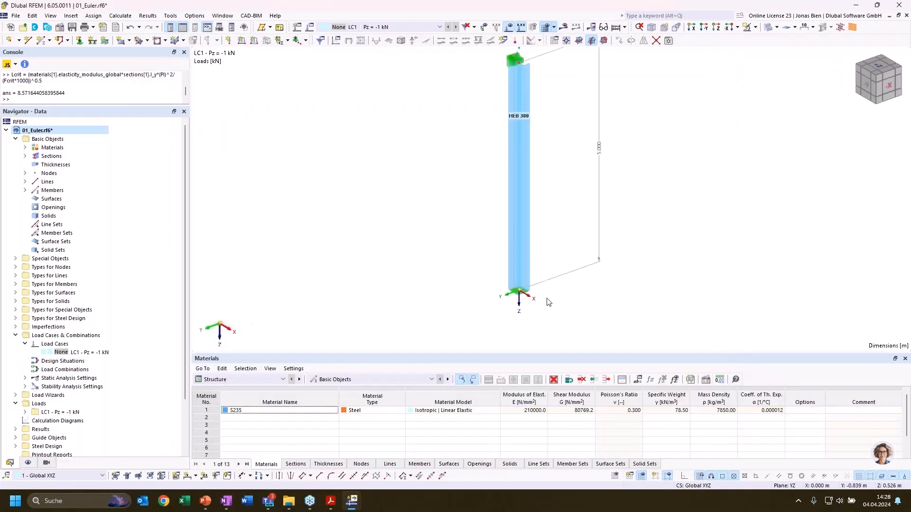
{"action": "scroll", "coordinate": [531, 306], "scroll_direction": "down", "scroll_amount": 1}
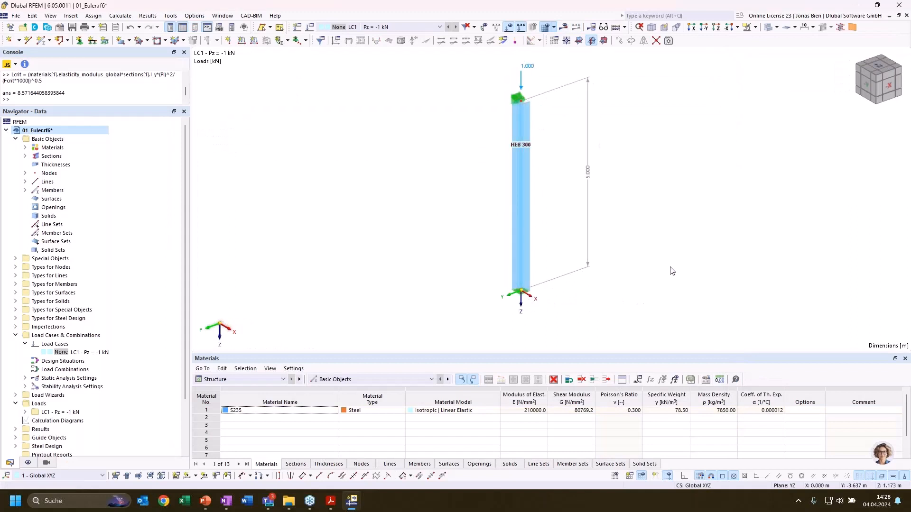
{"action": "middle_click_drag", "start_coordinate": [669, 268], "coordinate": [655, 285]}
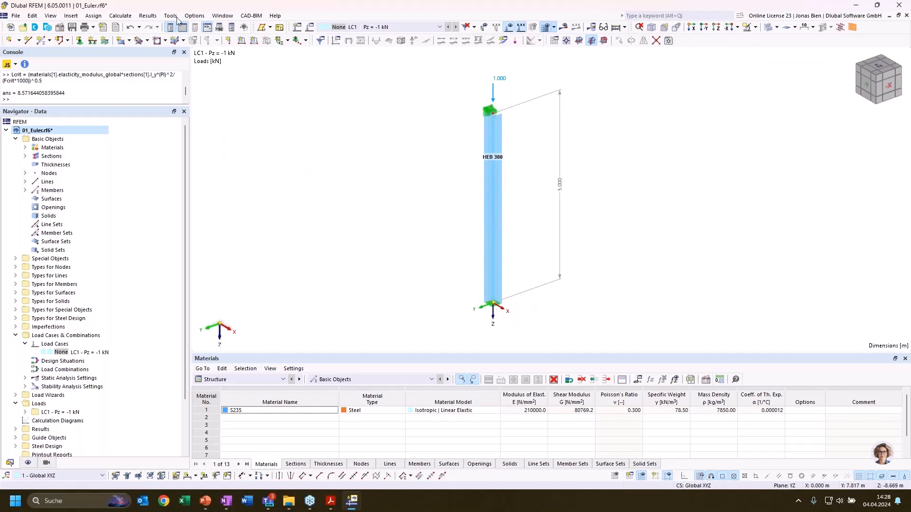
{"action": "left_click", "coordinate": [120, 15]}
{"action": "left_click", "coordinate": [153, 48]}
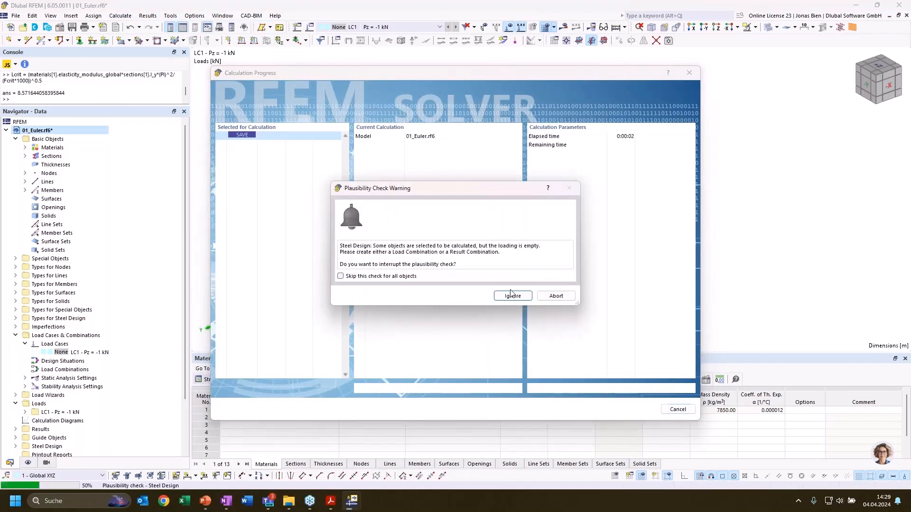
{"action": "left_click", "coordinate": [513, 296]}
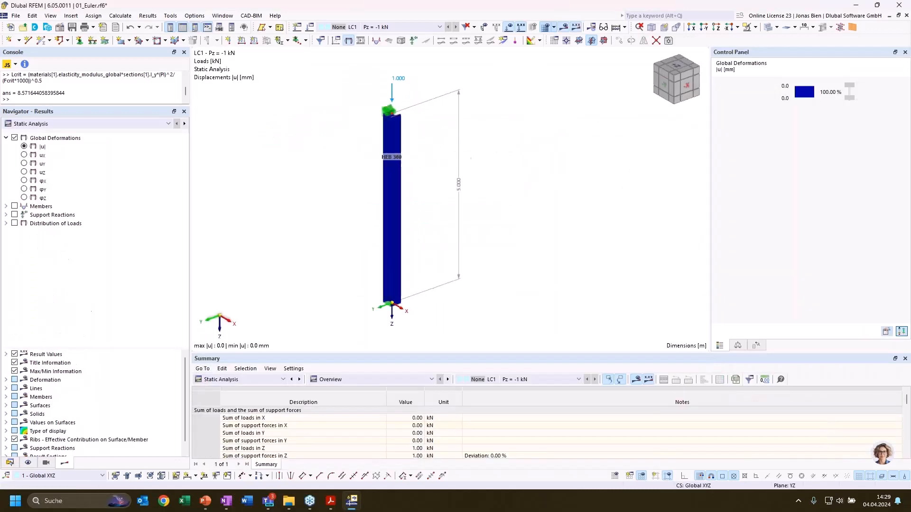
- Display the stability analysis results and list the effective lengths and critical loads by member
{"action": "left_click", "coordinate": [157, 123]}
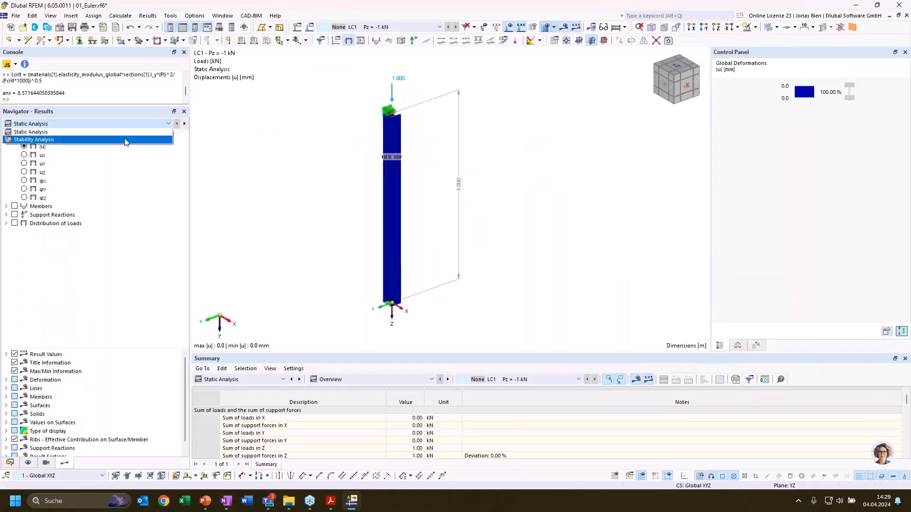
{"action": "left_click", "coordinate": [125, 141]}
{"action": "left_click", "coordinate": [339, 380]}
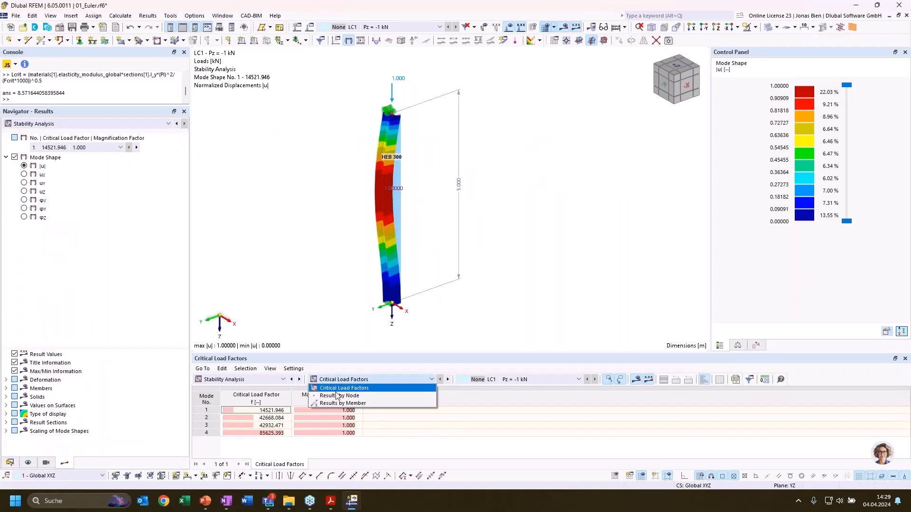
{"action": "left_click", "coordinate": [335, 403]}
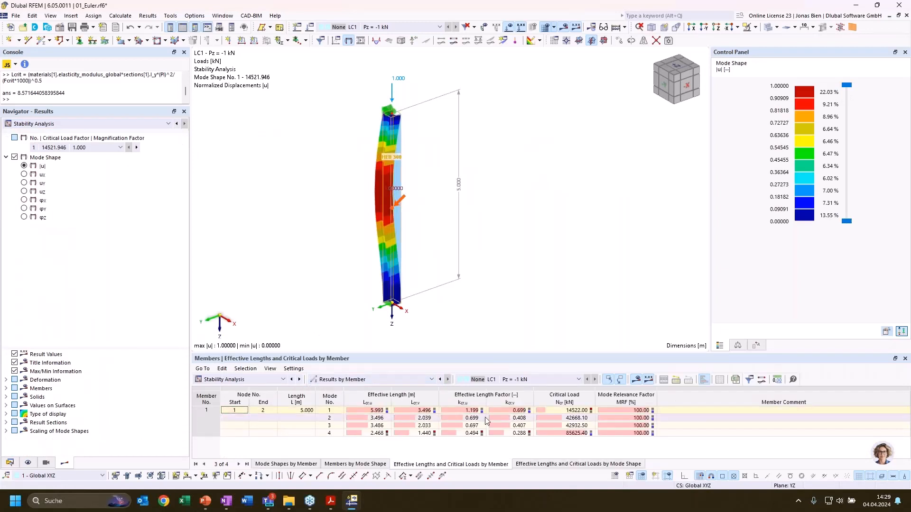
- Compare the mode 1 factor kcr,v and the mode 2 factor kcr,u with their buckling shapes
{"action": "left_click", "coordinate": [500, 410]}
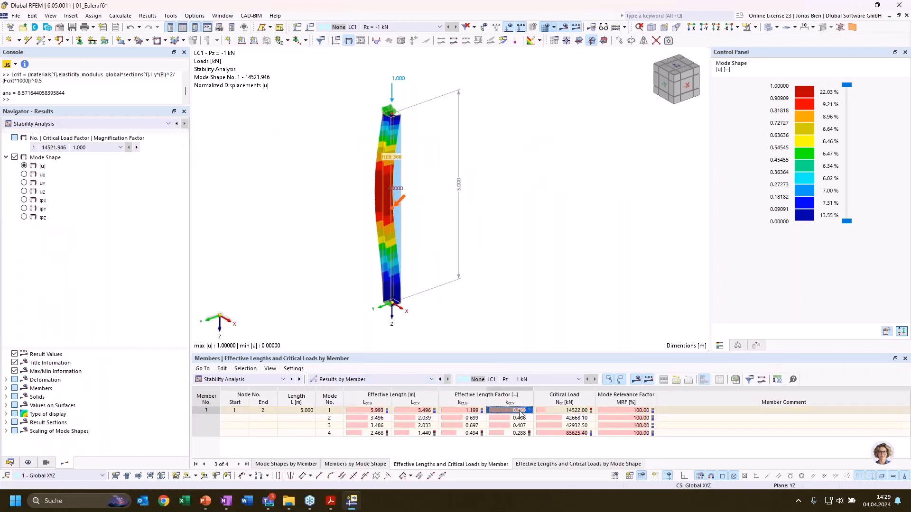
{"action": "left_click", "coordinate": [524, 296]}
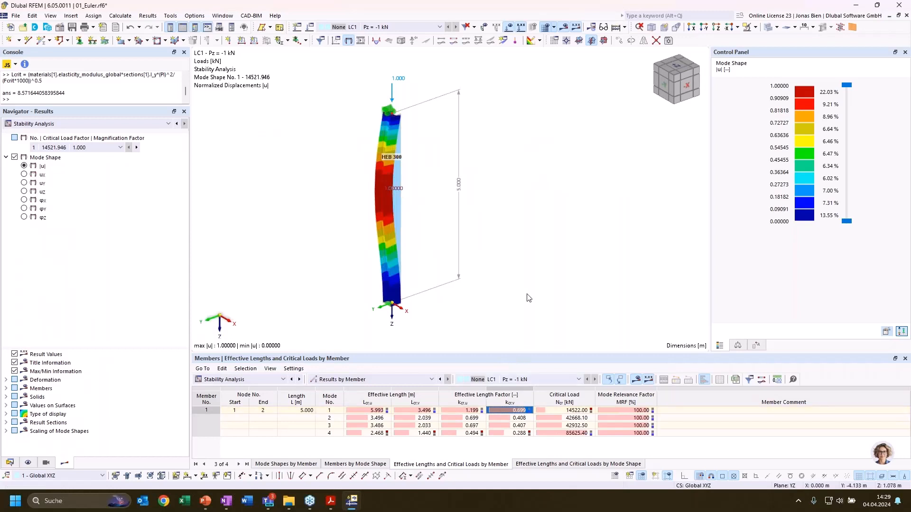
{"action": "middle_click_drag", "start_coordinate": [524, 294], "coordinate": [448, 277], "text": "ctrl"}
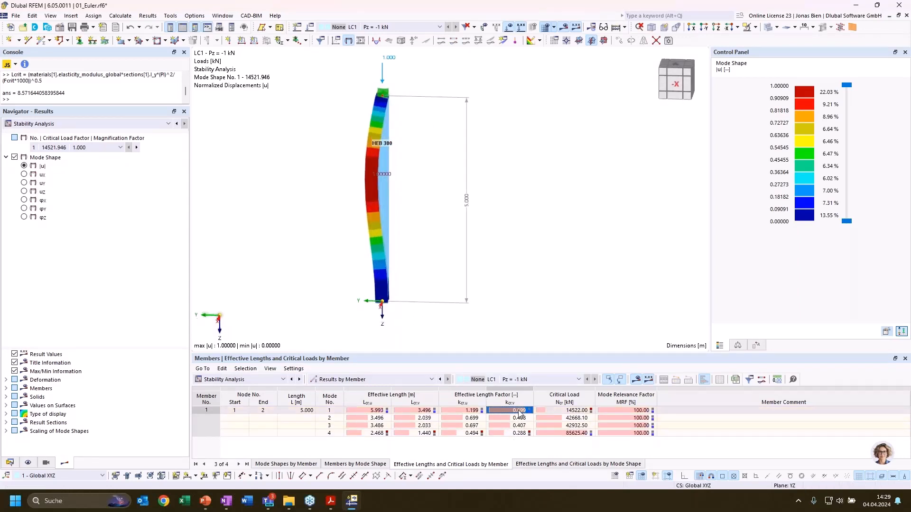
{"action": "left_click", "coordinate": [465, 419]}
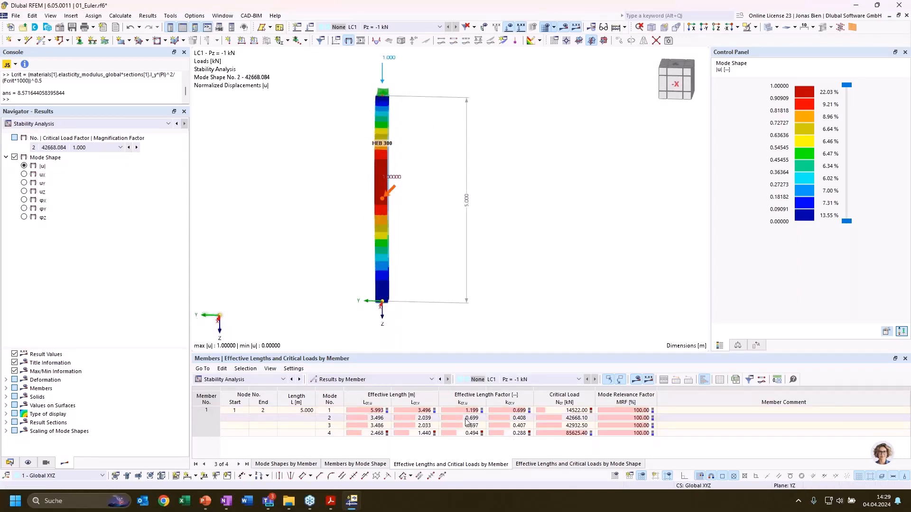
{"action": "middle_click_drag", "start_coordinate": [374, 307], "coordinate": [397, 311], "text": "ctrl"}
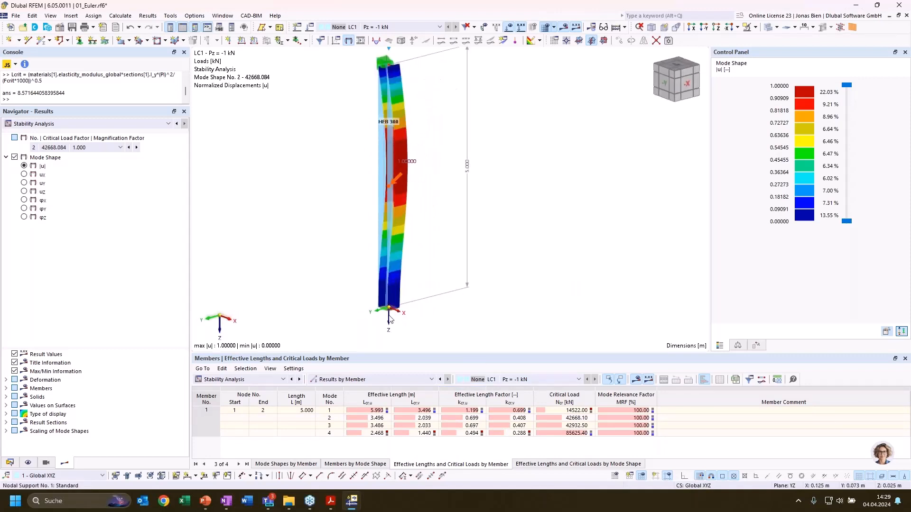
- Release rotations φX and φY of the base node's support and assign each a 10000 kNm/rad rotational spring
{"action": "scroll", "coordinate": [390, 317], "scroll_direction": "up", "scroll_amount": 3}
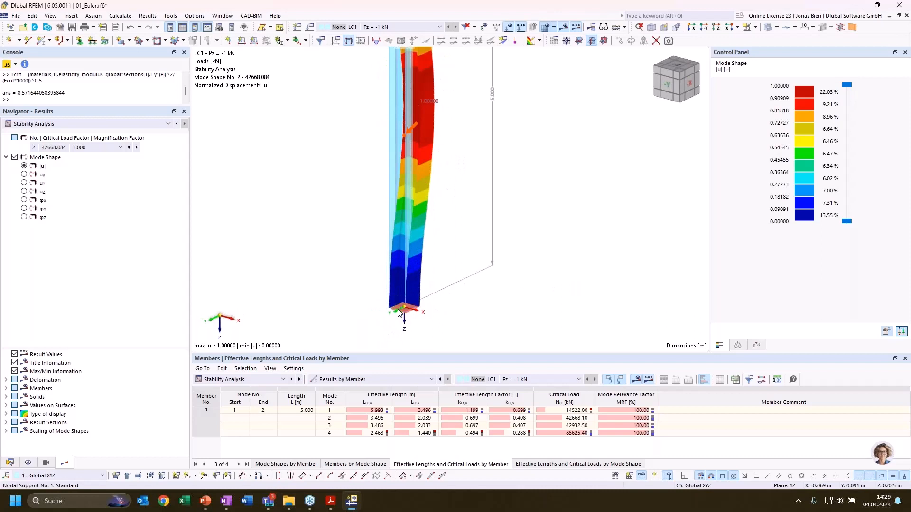
{"action": "double_click", "coordinate": [398, 312]}
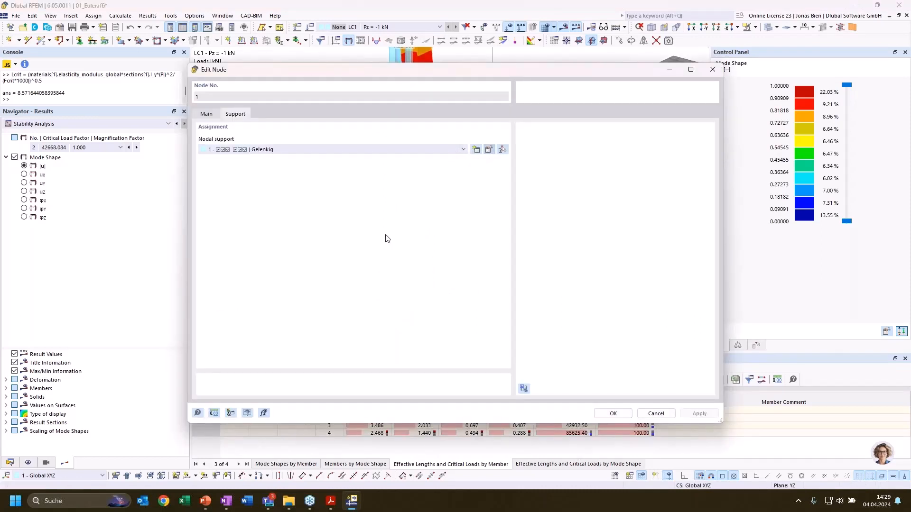
{"action": "left_click", "coordinate": [489, 150]}
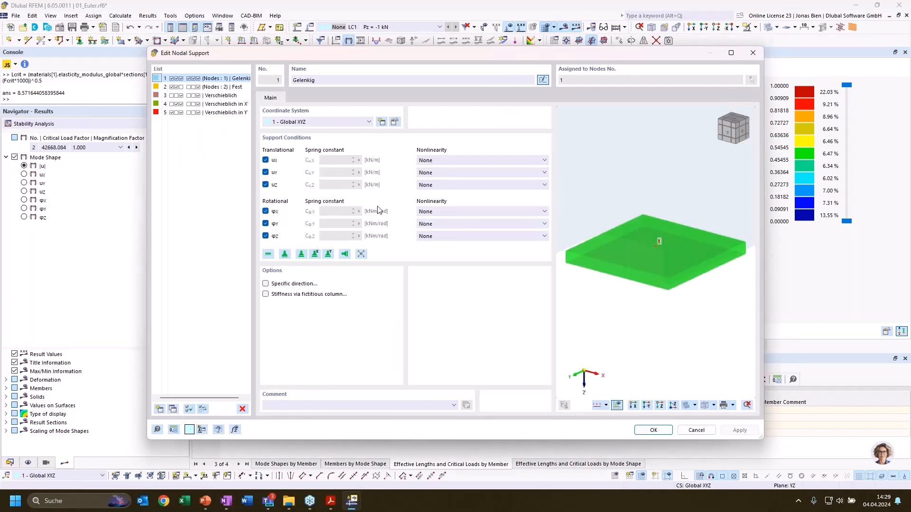
{"action": "left_click", "coordinate": [266, 211]}
{"action": "left_click", "coordinate": [266, 224]}
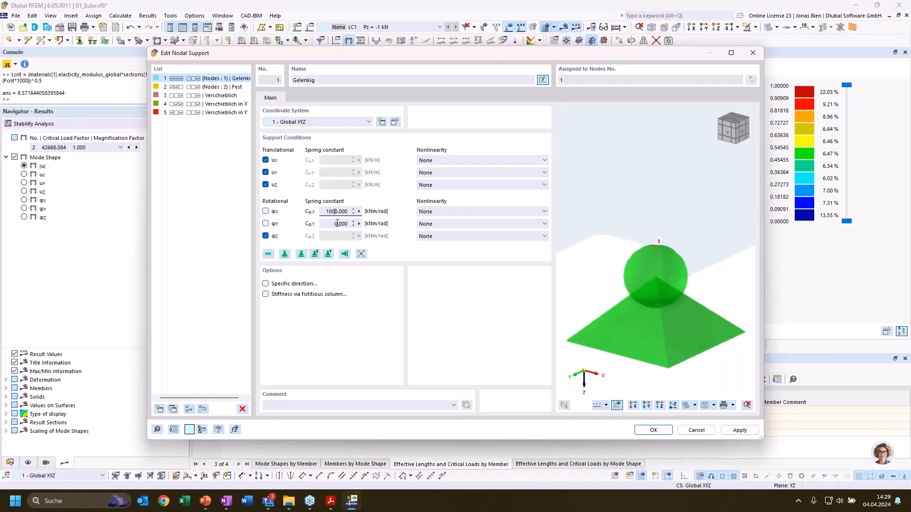
{"action": "left_click", "coordinate": [332, 224]}
{"action": "type", "text": "1000"}
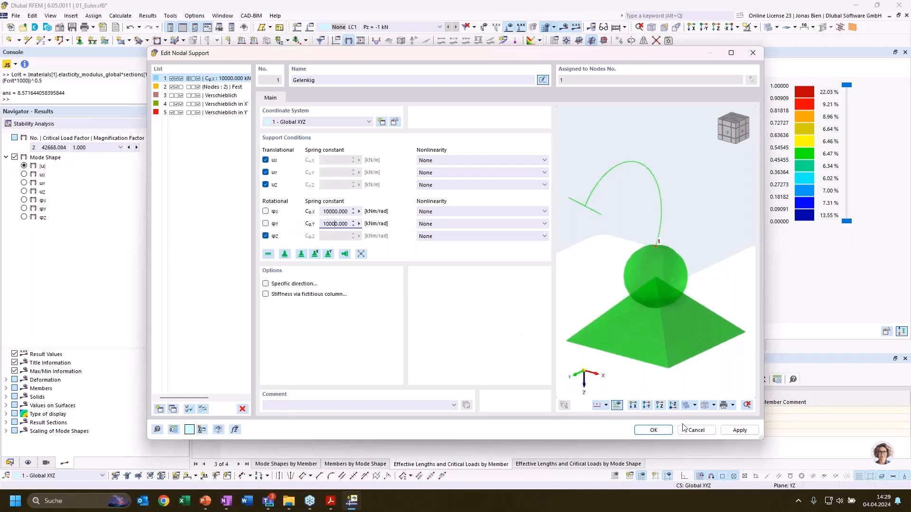
{"action": "left_click", "coordinate": [654, 430]}
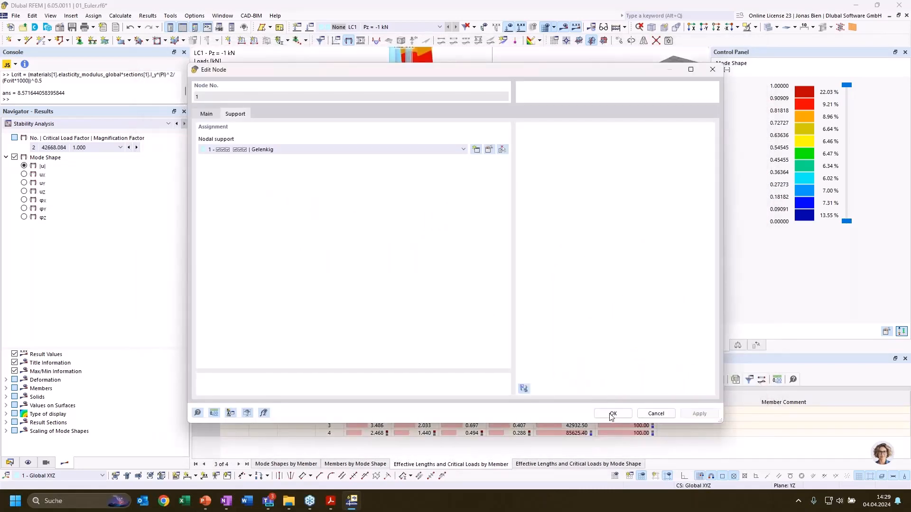
{"action": "left_click", "coordinate": [613, 414]}
- Recalculate the column with the rotational springs at its base, ignoring the steel design plausibility warning
{"action": "mouse_move", "coordinate": [607, 299]}
{"action": "middle_mouse_down"}
{"action": "mouse_move", "coordinate": [687, 250]}
{"action": "mouse_move", "coordinate": [585, 246]}
{"action": "mouse_move", "coordinate": [596, 290]}
{"action": "middle_mouse_up"}
{"action": "left_click", "coordinate": [124, 16]}
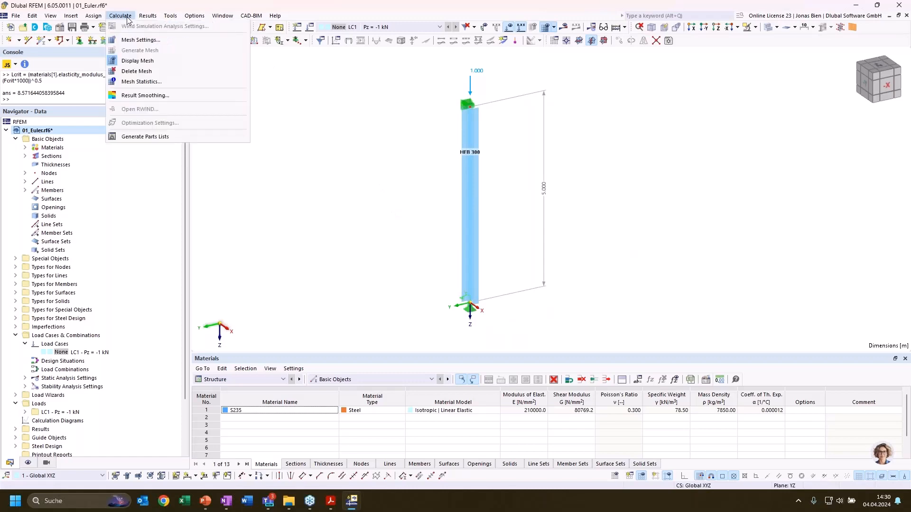
{"action": "left_click", "coordinate": [146, 39]}
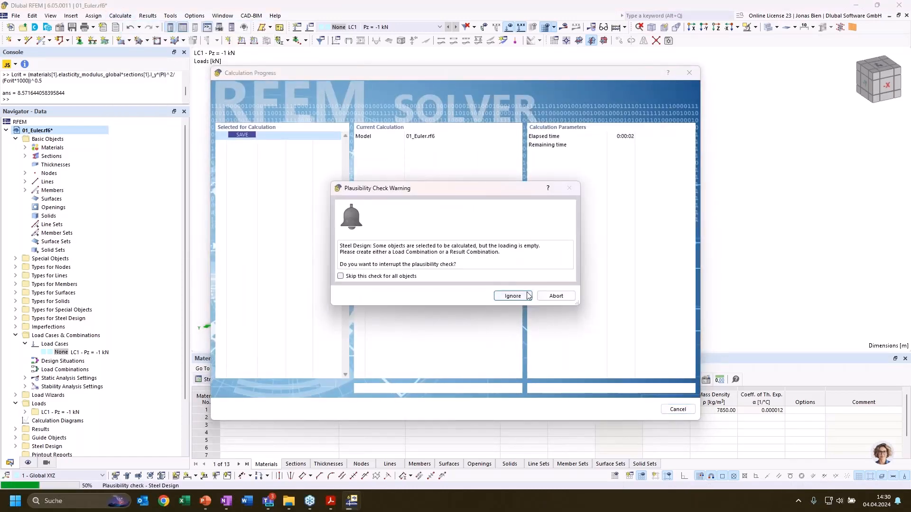
{"action": "left_click", "coordinate": [528, 297]}
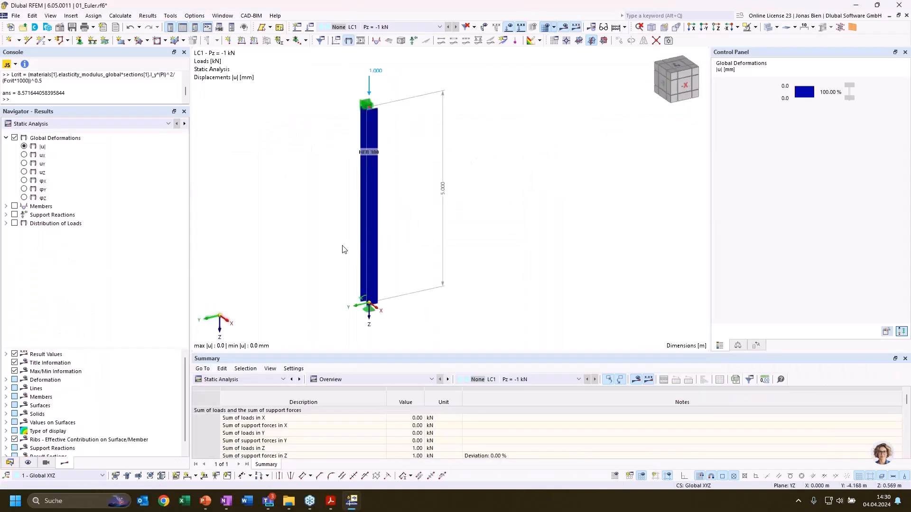
- Show the stability results for the spring-supported column and list its effective lengths and critical loads by member
{"action": "left_click", "coordinate": [71, 123]}
{"action": "left_click", "coordinate": [68, 142]}
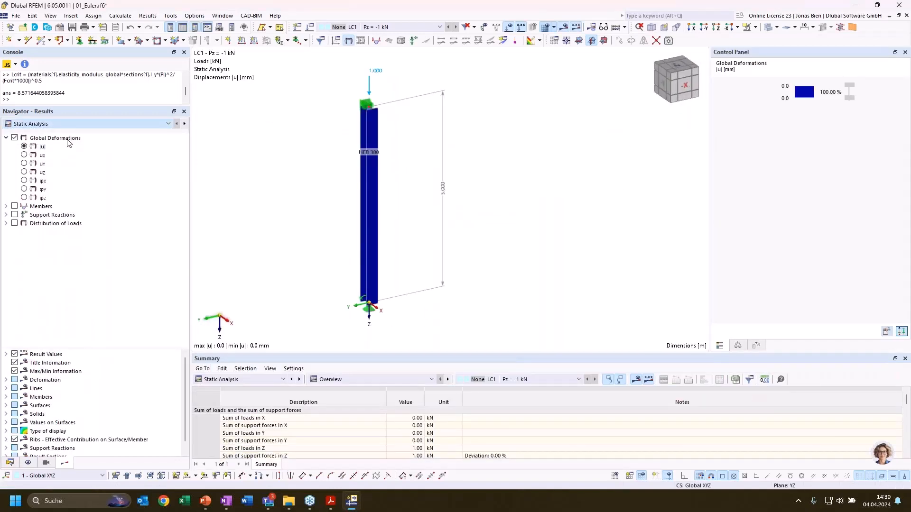
{"action": "left_click", "coordinate": [382, 380]}
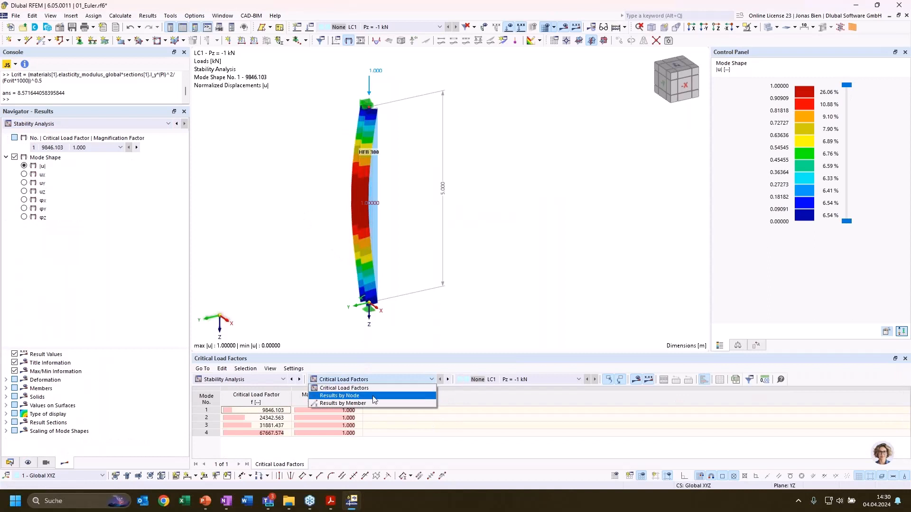
{"action": "left_click", "coordinate": [374, 396]}
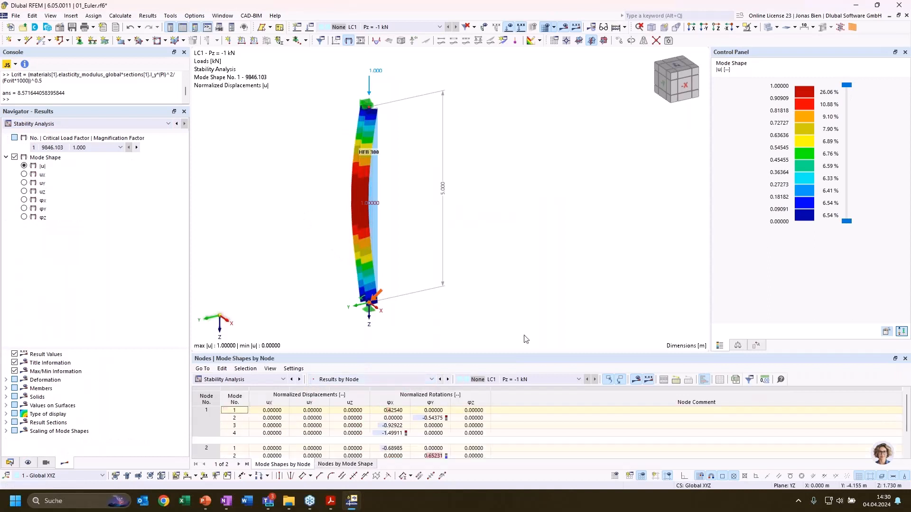
{"action": "left_click", "coordinate": [374, 382]}
{"action": "left_click", "coordinate": [366, 402]}
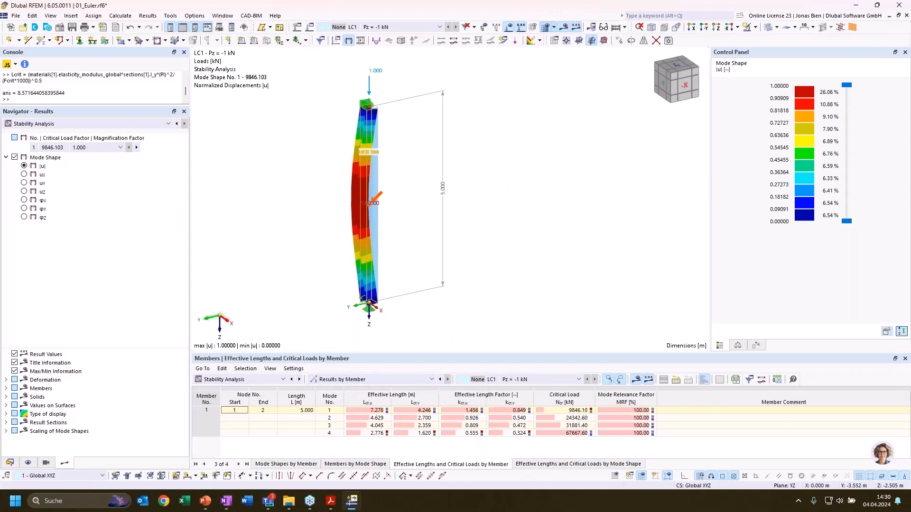
- Compare the effective length factors and mode shapes of modes 1 and 2 for the spring-supported column
{"action": "middle_click_drag", "start_coordinate": [505, 187], "coordinate": [535, 195], "text": "ctrl"}
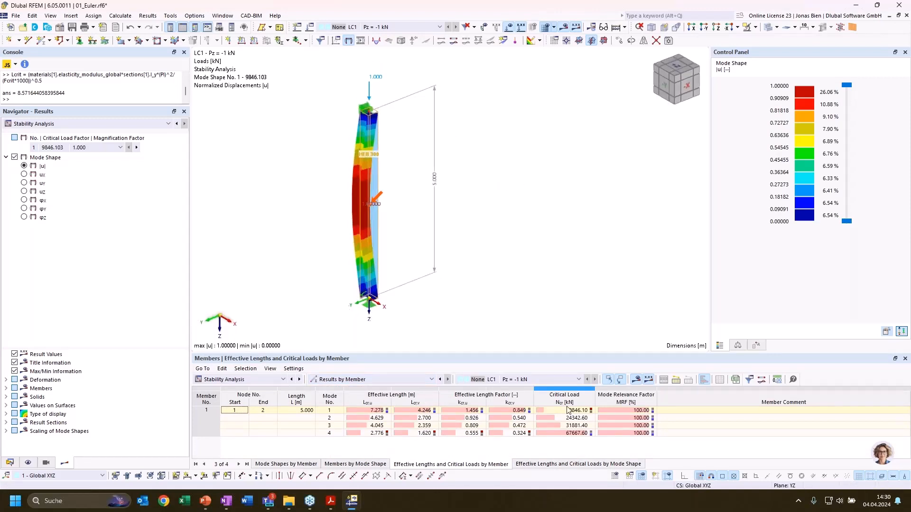
{"action": "left_click", "coordinate": [520, 412]}
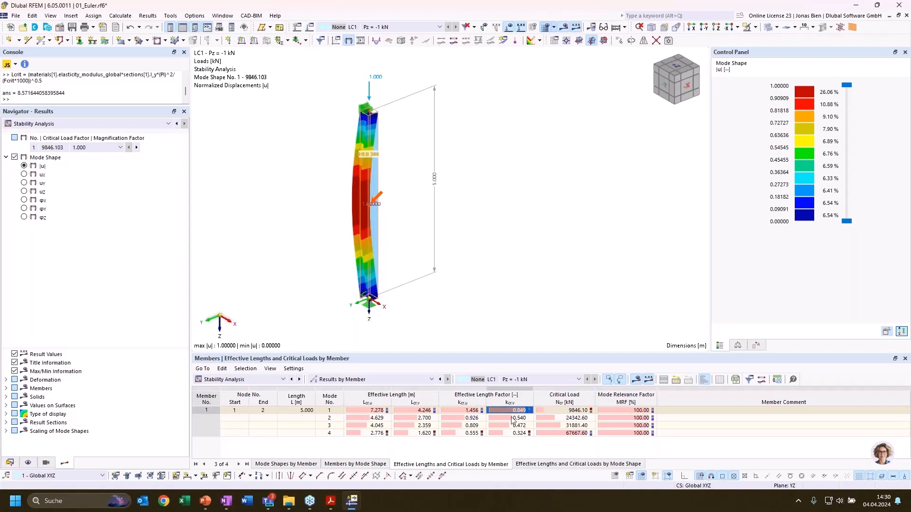
{"action": "left_click", "coordinate": [477, 419]}
{"action": "left_click", "coordinate": [503, 412]}
{"action": "left_click", "coordinate": [466, 420]}
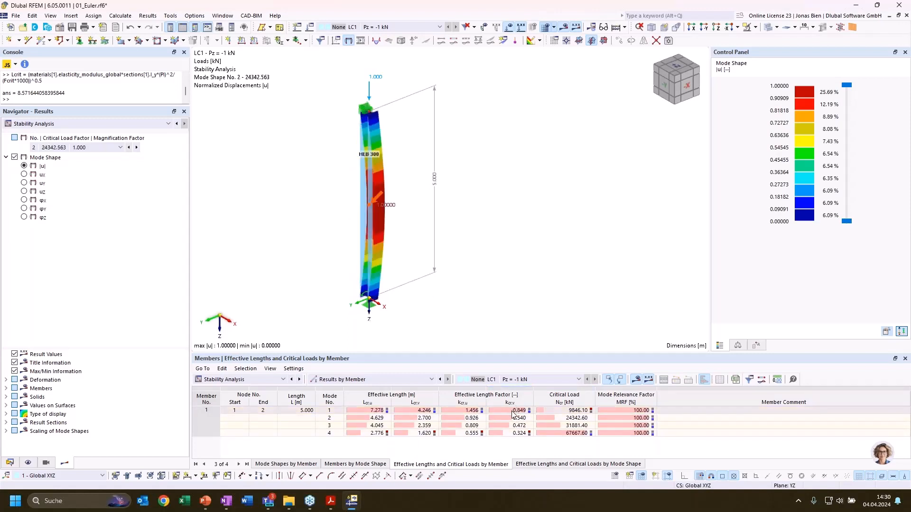
{"action": "left_click", "coordinate": [514, 411]}
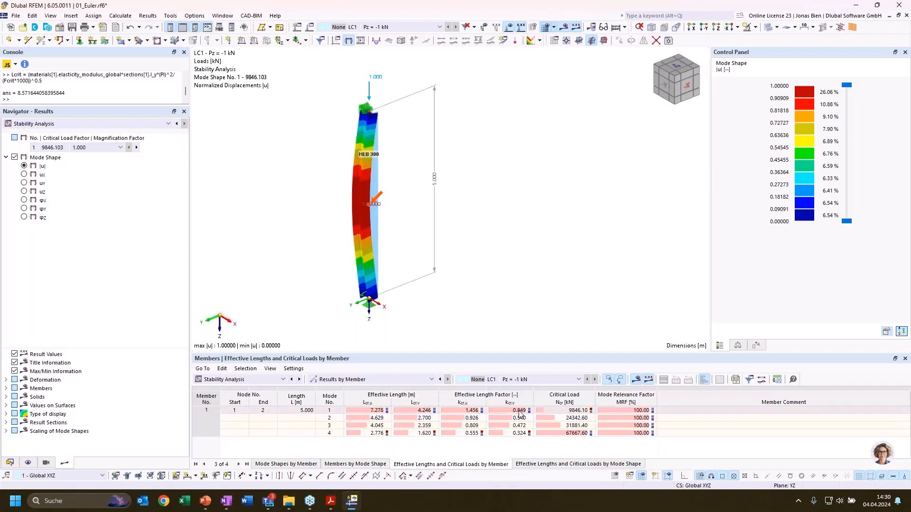
{"action": "middle_click_drag", "start_coordinate": [499, 252], "coordinate": [496, 275], "text": "ctrl"}
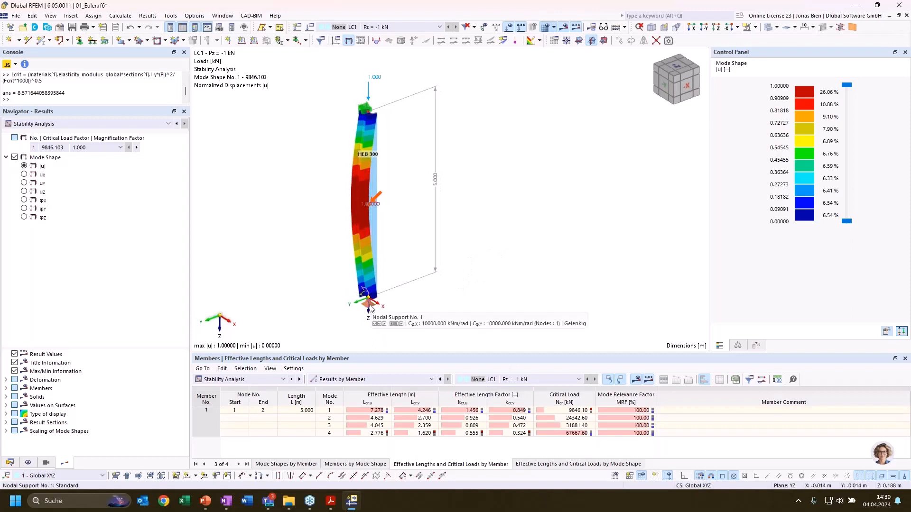
- Set the base support's rotational spring constants about X and Y to 0 kNm/rad
{"action": "double_click", "coordinate": [371, 308]}
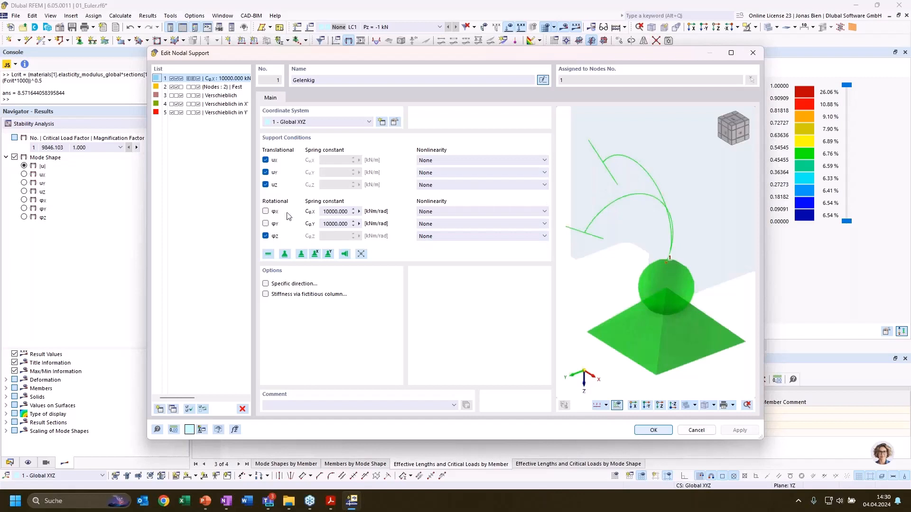
{"action": "double_click", "coordinate": [337, 223]}
{"action": "type", "text": "0"}
{"action": "double_click", "coordinate": [326, 211]}
{"action": "type", "text": "0"}
- Assign the Stiffness Diagram nonlinearity to the base support's φX and φY rotations
{"action": "left_click", "coordinate": [441, 212]}
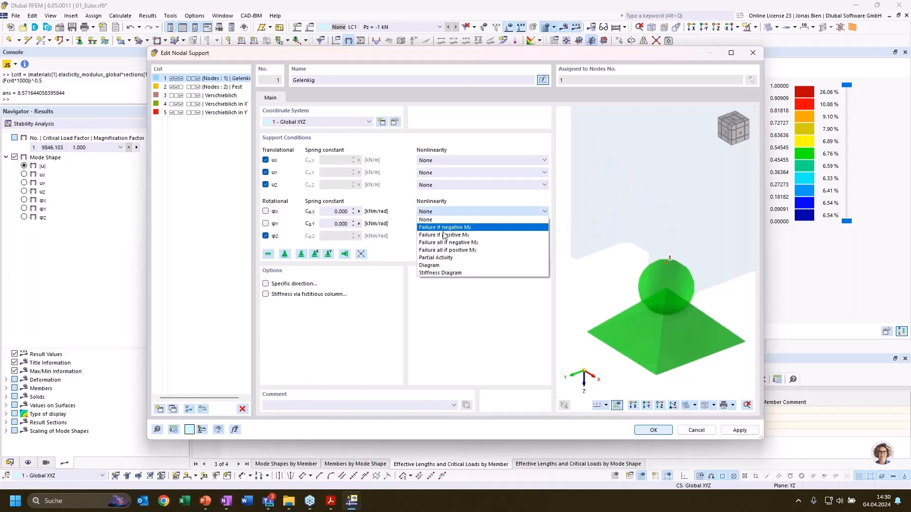
{"action": "left_click", "coordinate": [440, 274]}
{"action": "left_click", "coordinate": [441, 224]}
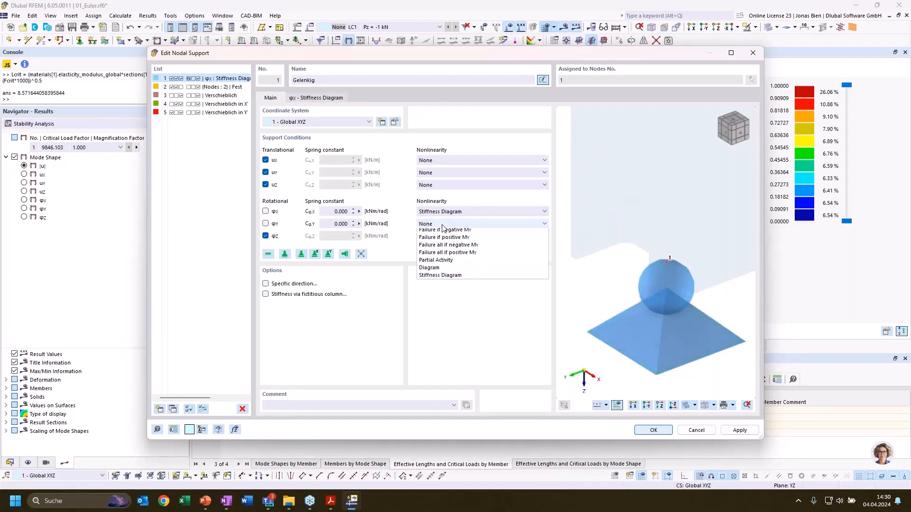
{"action": "left_click", "coordinate": [439, 285]}
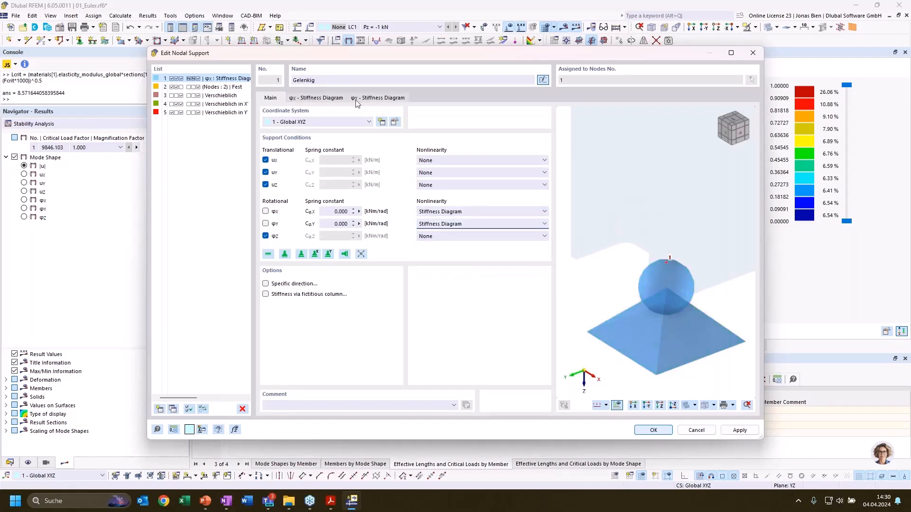
- Review the base support's φX stiffness diagram and apply the nonlinear support definition to the base node
{"action": "left_click", "coordinate": [316, 98]}
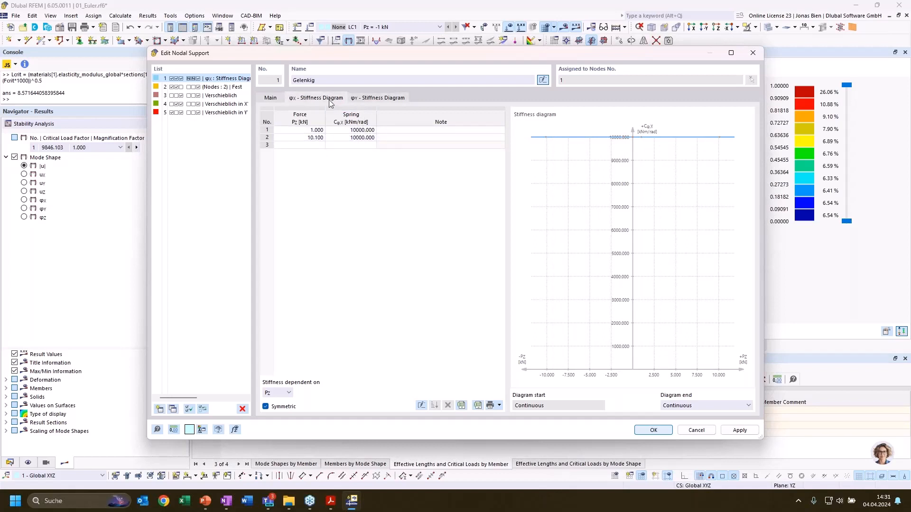
{"action": "left_click", "coordinate": [270, 98]}
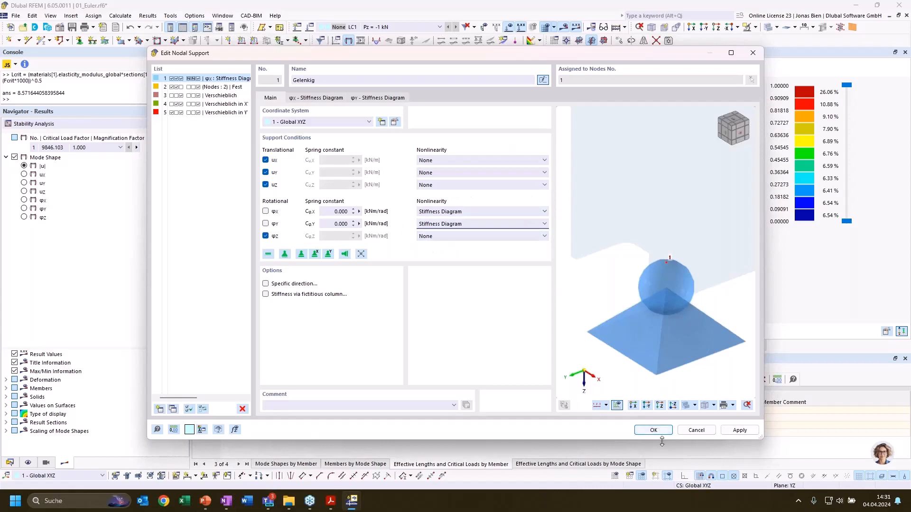
{"action": "left_click", "coordinate": [653, 430]}
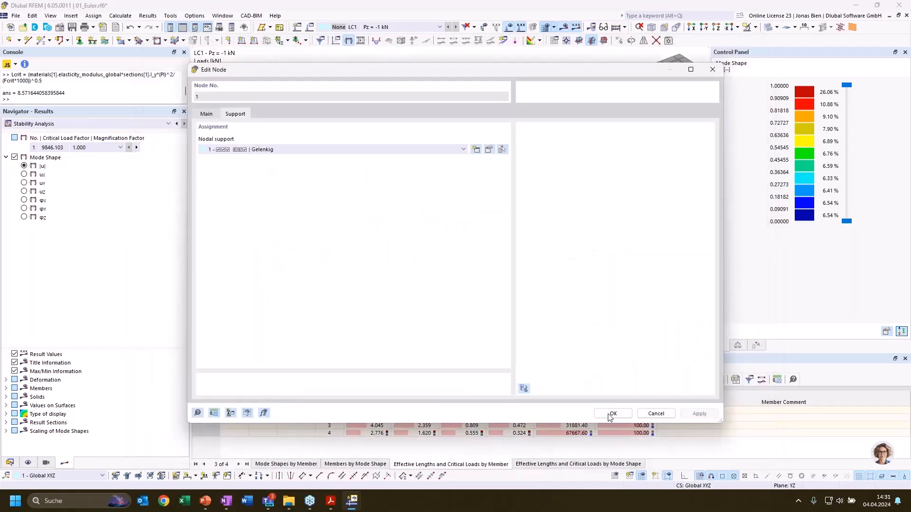
{"action": "left_click", "coordinate": [611, 413]}
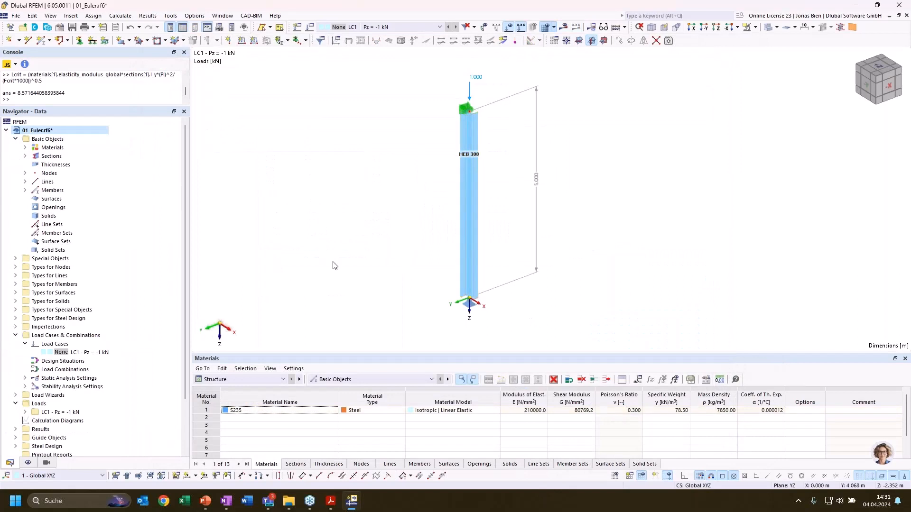
- Calculate all results for the column with the nonlinear base support, ignoring the Steel Design plausibility warning
{"action": "left_click", "coordinate": [120, 16]}
{"action": "left_click", "coordinate": [136, 37]}
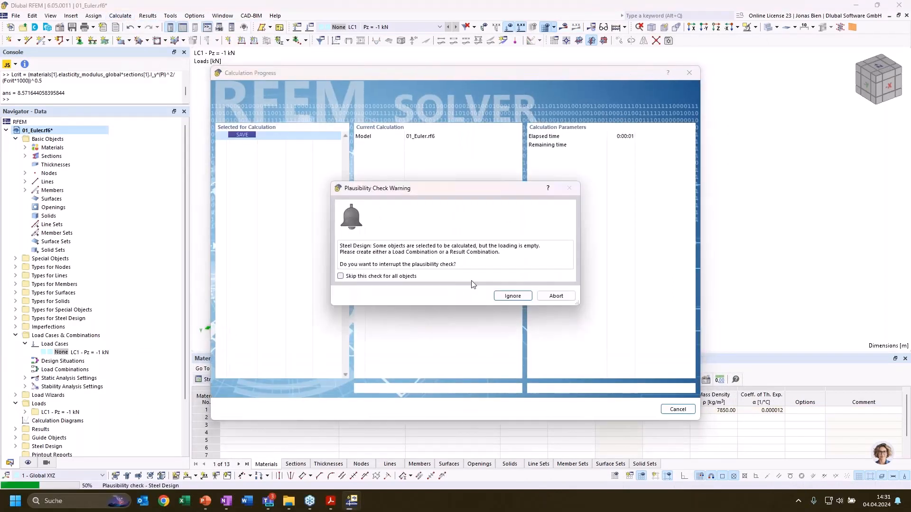
{"action": "left_click", "coordinate": [511, 295]}
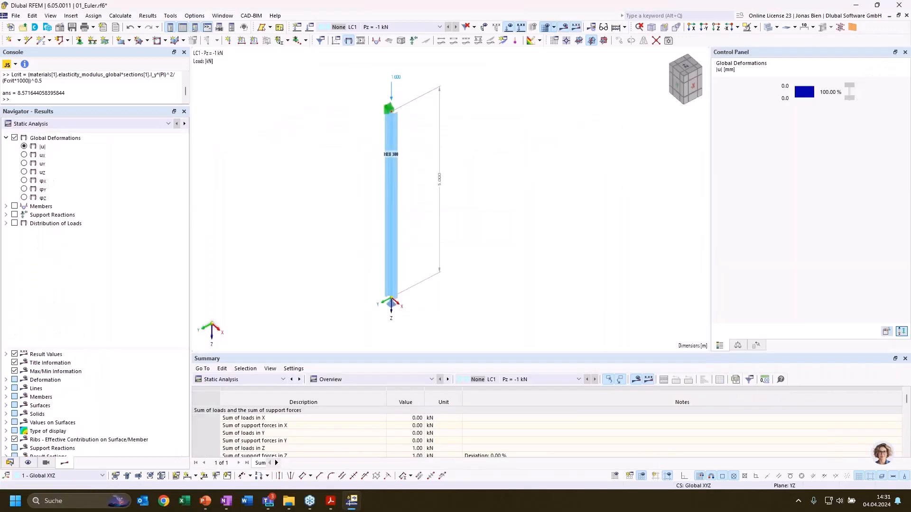
- Show the stability analysis results by member and examine mode 1's effective lengths and critical load for the nonlinear support
{"action": "left_click", "coordinate": [267, 378]}
{"action": "left_click", "coordinate": [146, 197]}
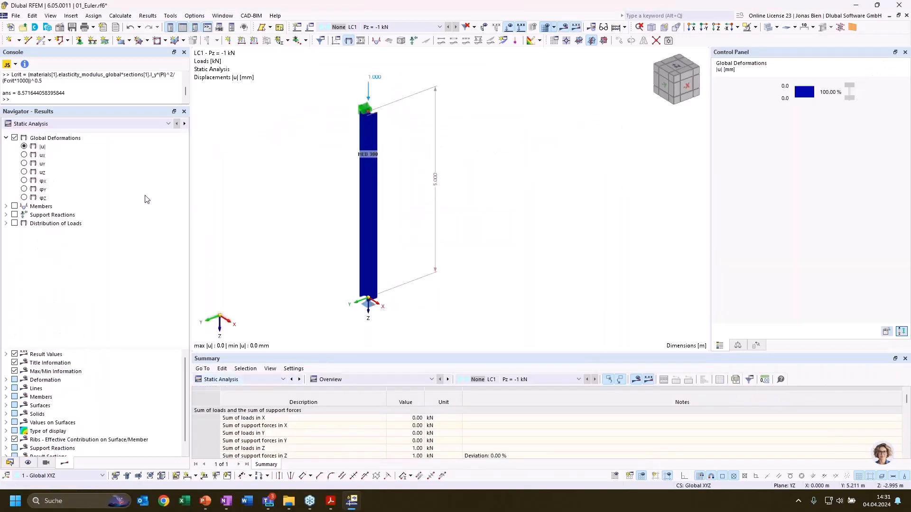
{"action": "left_click", "coordinate": [267, 379]}
{"action": "left_click", "coordinate": [228, 452]}
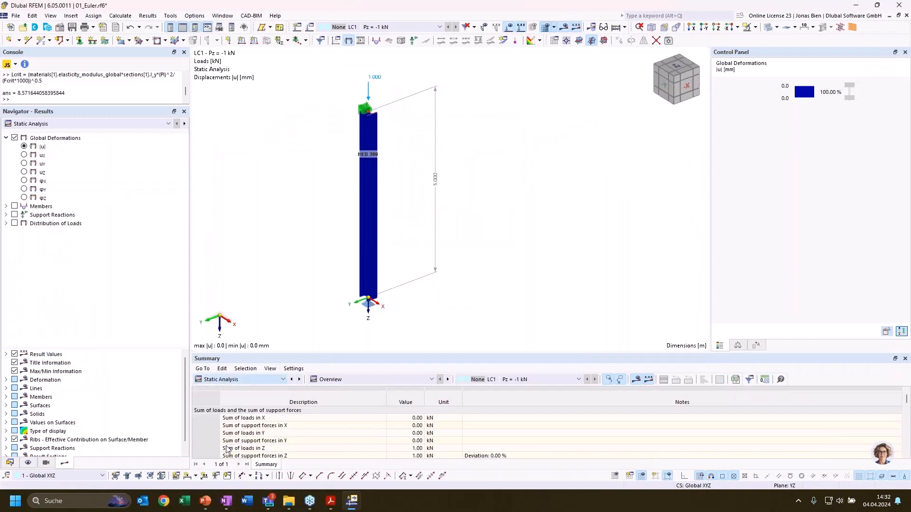
{"action": "middle_click_drag", "start_coordinate": [467, 257], "coordinate": [403, 225], "text": "ctrl"}
{"action": "left_click", "coordinate": [412, 412]}
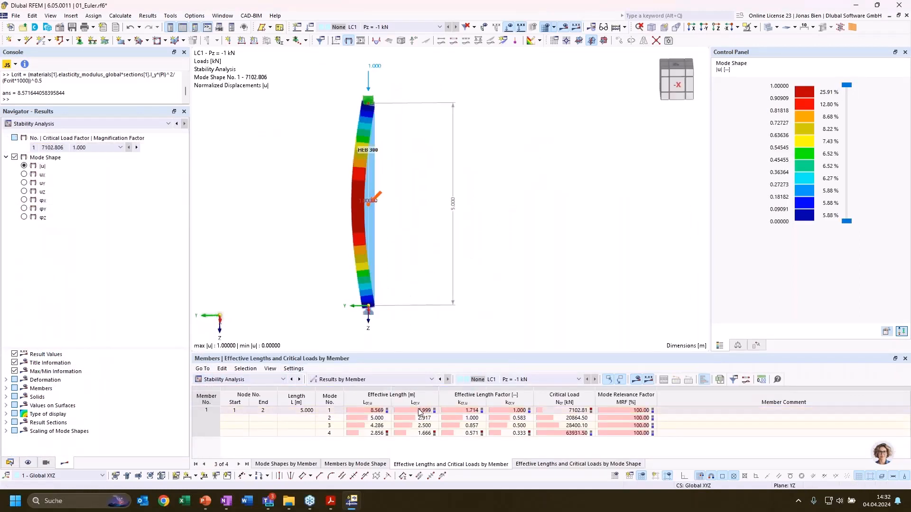
- Inspect the base support's rotational conditions and the mode 1 shape without changing the support
{"action": "middle_click_drag", "start_coordinate": [465, 266], "coordinate": [458, 268], "text": "ctrl"}
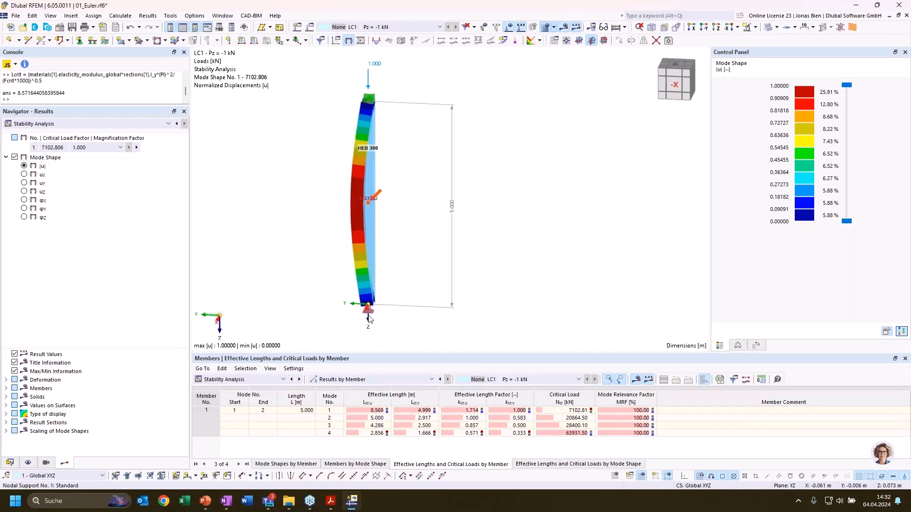
{"action": "mouse_move", "coordinate": [368, 310]}
{"action": "middle_mouse_down", "text": "ctrl"}
{"action": "mouse_move", "coordinate": [441, 262]}
{"action": "mouse_move", "coordinate": [372, 310]}
{"action": "middle_mouse_up", "text": "ctrl"}
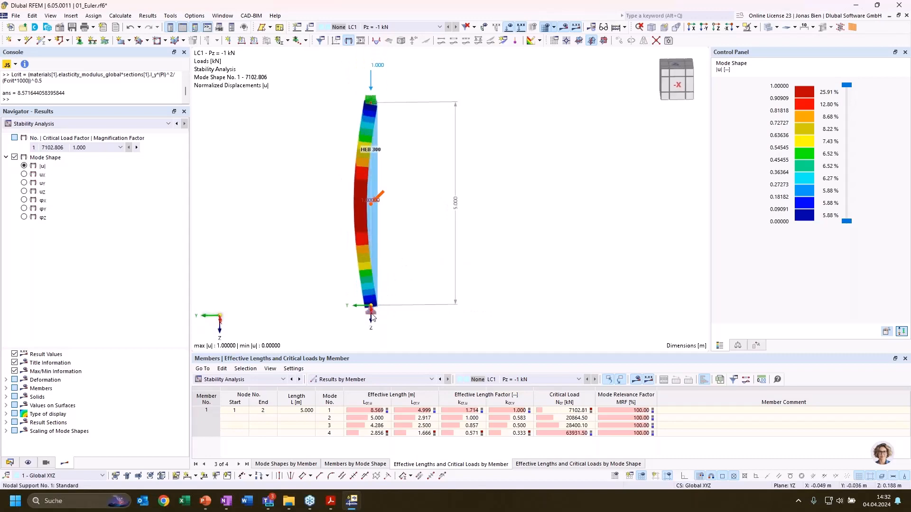
{"action": "double_click", "coordinate": [371, 312]}
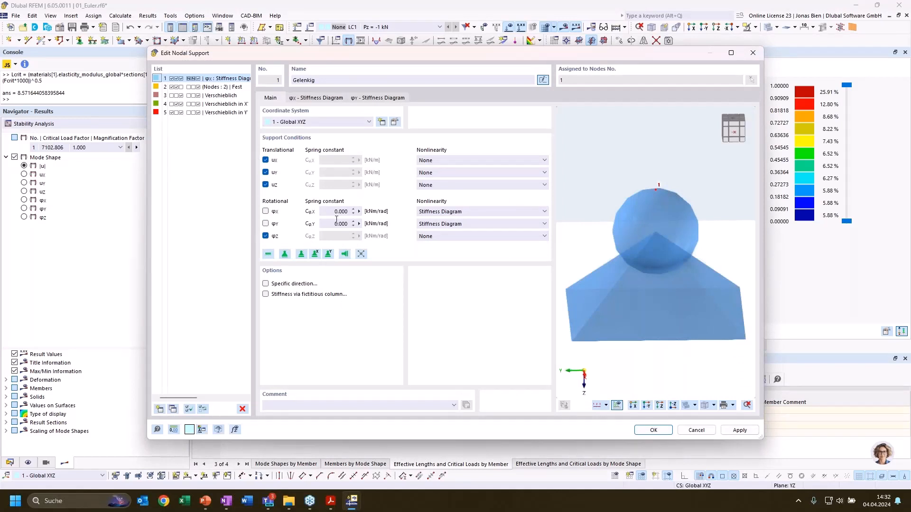
{"action": "left_click", "coordinate": [696, 430]}
{"action": "left_click", "coordinate": [612, 413]}
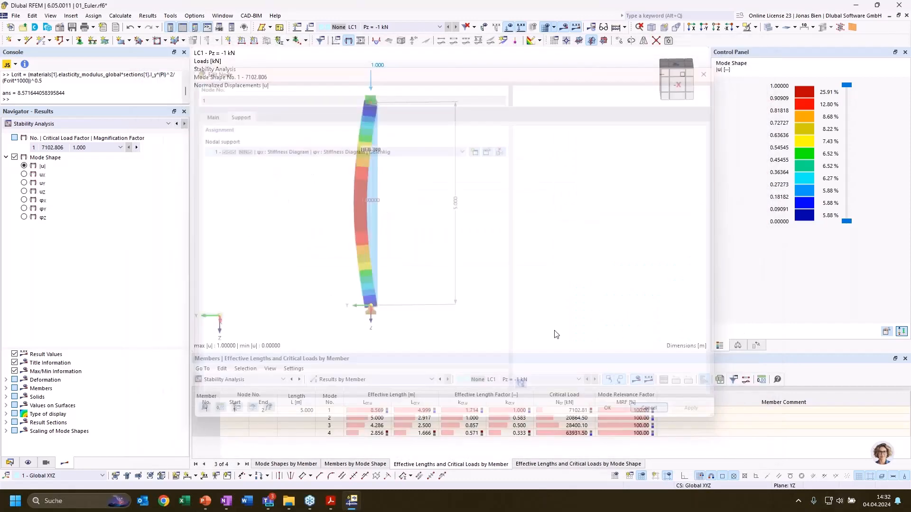
{"action": "middle_click_drag", "start_coordinate": [486, 234], "coordinate": [529, 263], "text": "ctrl"}
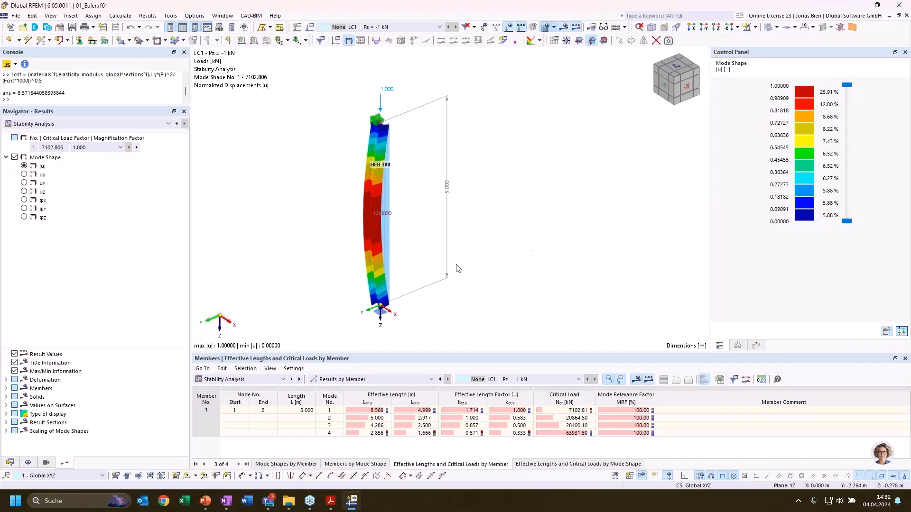
{"action": "middle_click_drag", "start_coordinate": [505, 204], "coordinate": [494, 231], "text": "ctrl"}
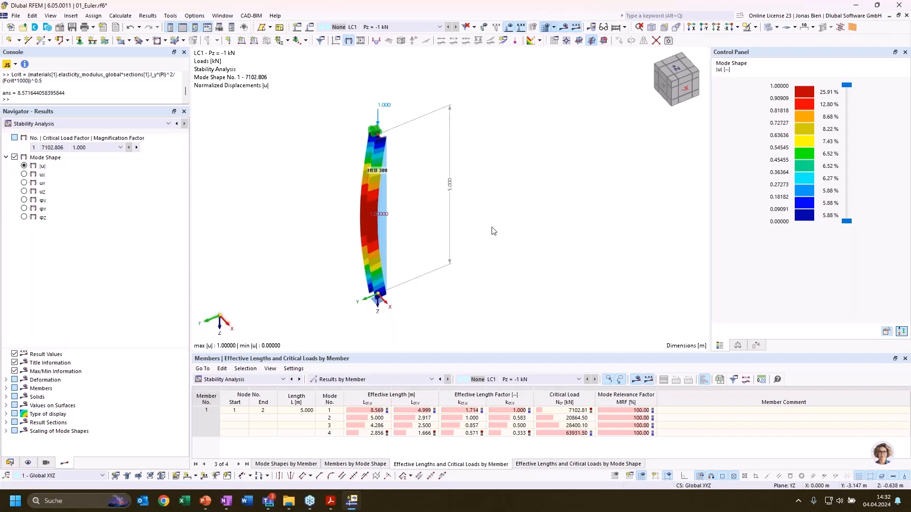
- Display the static analysis results and examine the column's global deformations under LC1
{"action": "left_click", "coordinate": [98, 126]}
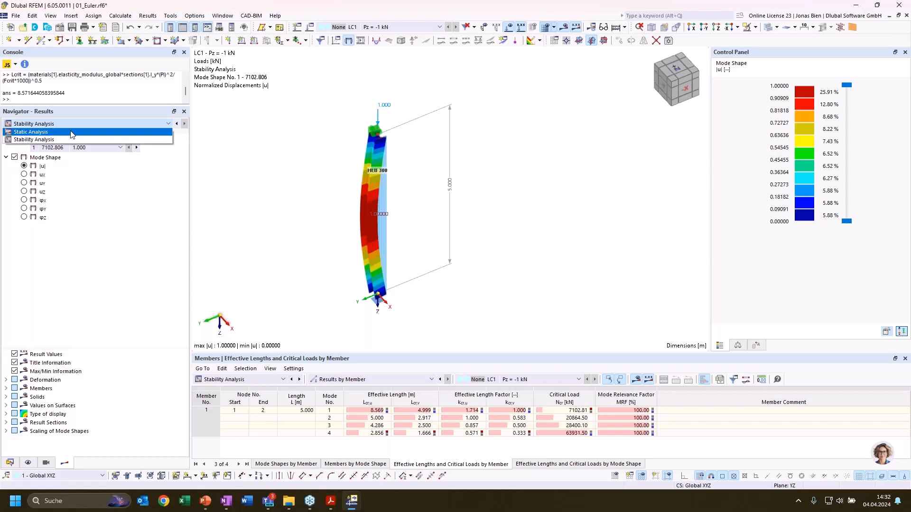
{"action": "left_click", "coordinate": [72, 133]}
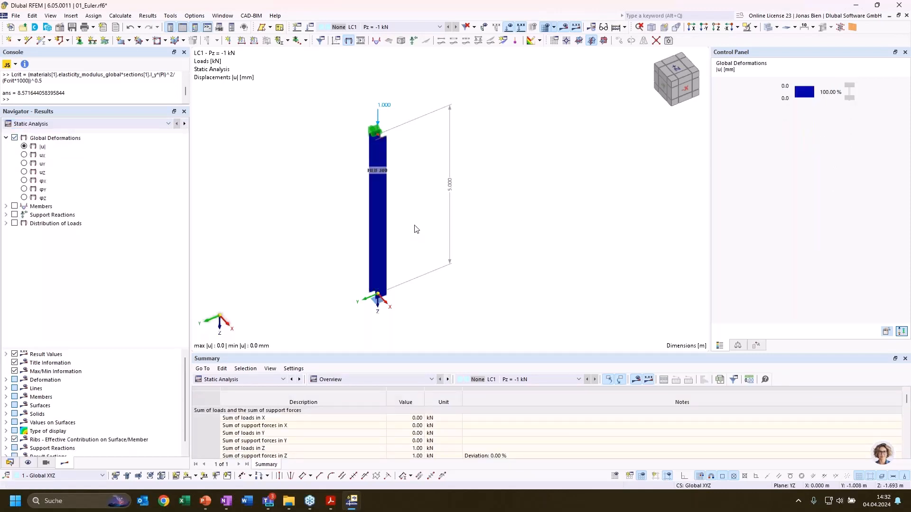
{"action": "left_click", "coordinate": [377, 224]}
{"action": "left_click", "coordinate": [156, 124]}
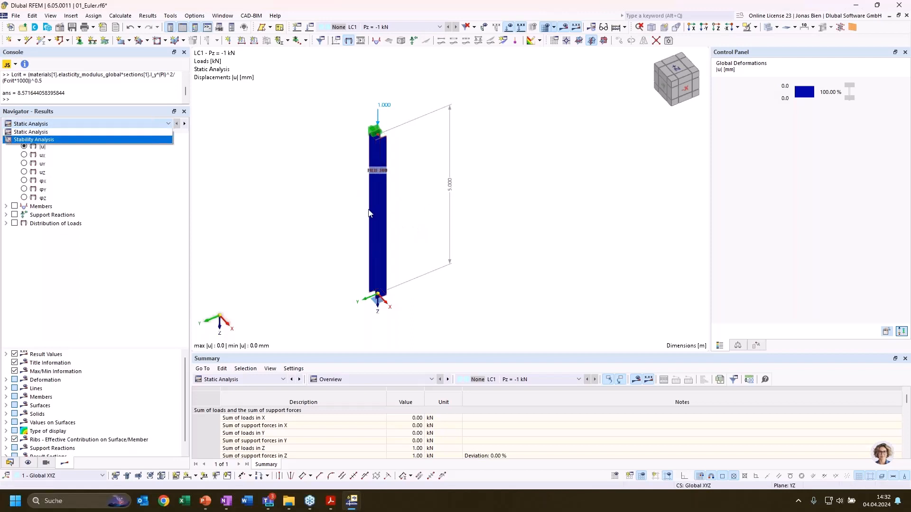
{"action": "left_click", "coordinate": [333, 226]}
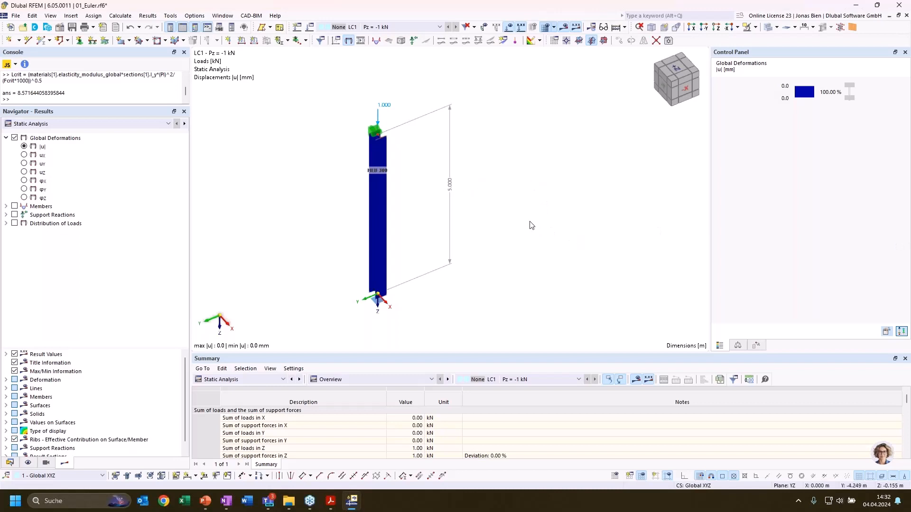
- Set the nonlinearity of the base support's φX and φY rotations to None and apply it to the base node
{"action": "middle_click_drag", "start_coordinate": [501, 216], "coordinate": [425, 206], "text": "ctrl"}
{"action": "middle_click_drag", "start_coordinate": [439, 254], "coordinate": [616, 255], "text": "ctrl"}
{"action": "double_click", "coordinate": [401, 314]}
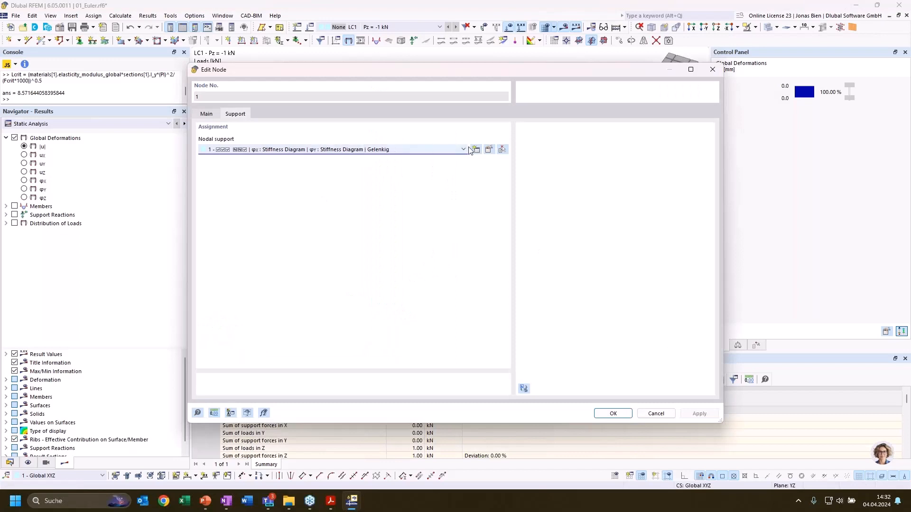
{"action": "left_click", "coordinate": [453, 150]}
{"action": "left_click", "coordinate": [454, 151]}
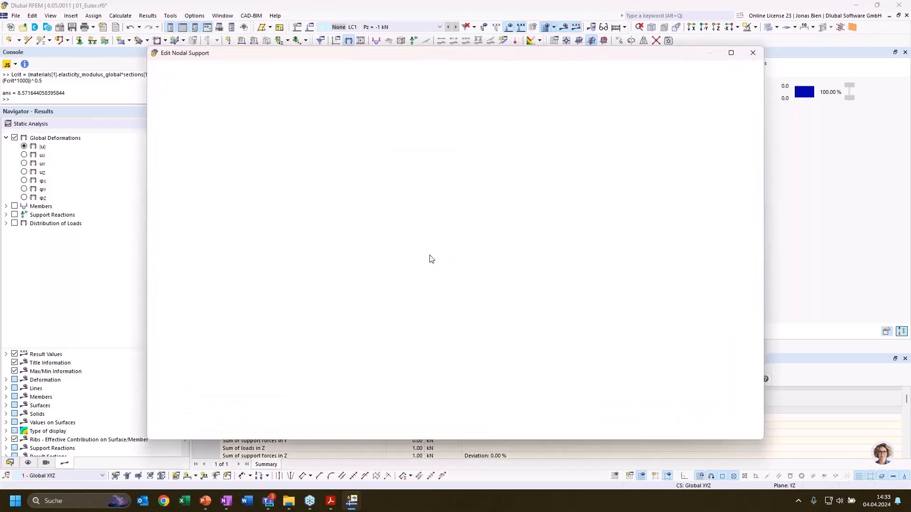
{"action": "left_click", "coordinate": [442, 214]}
{"action": "left_click", "coordinate": [441, 222]}
{"action": "left_click", "coordinate": [441, 223]}
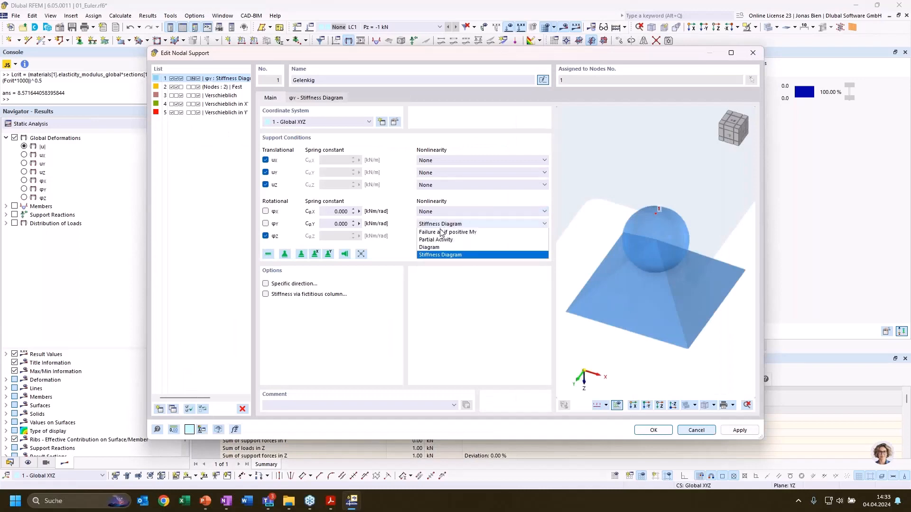
{"action": "left_click", "coordinate": [442, 236]}
{"action": "left_click", "coordinate": [653, 430]}
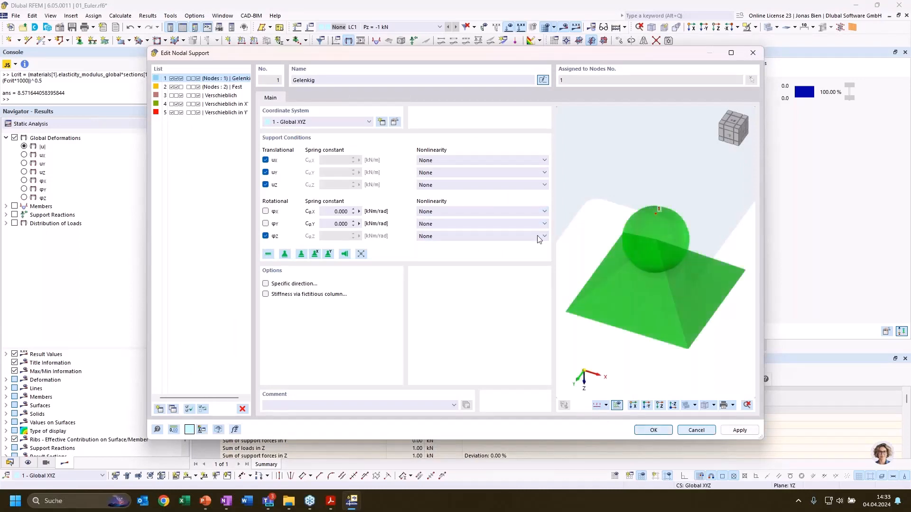
{"action": "left_click", "coordinate": [611, 414]}
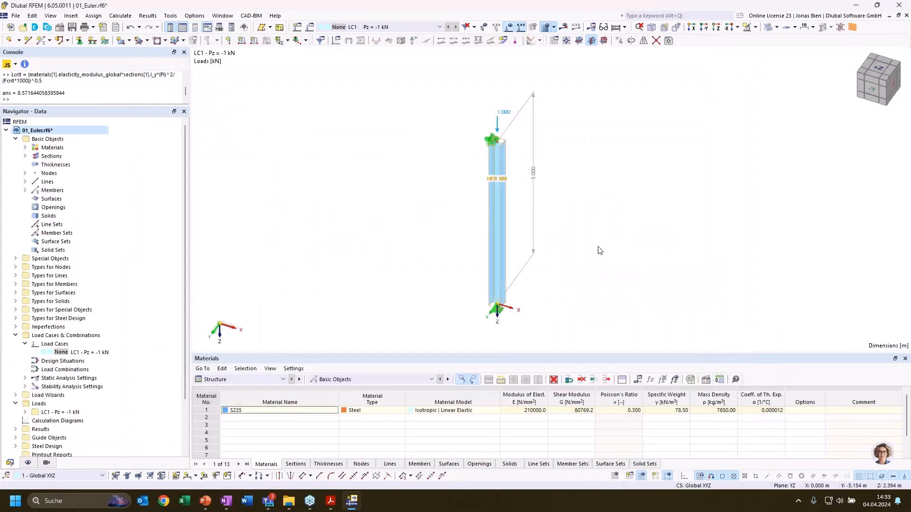
- Divide the HEB 300 column member using one intermediate node
{"action": "right_click", "coordinate": [478, 232]}
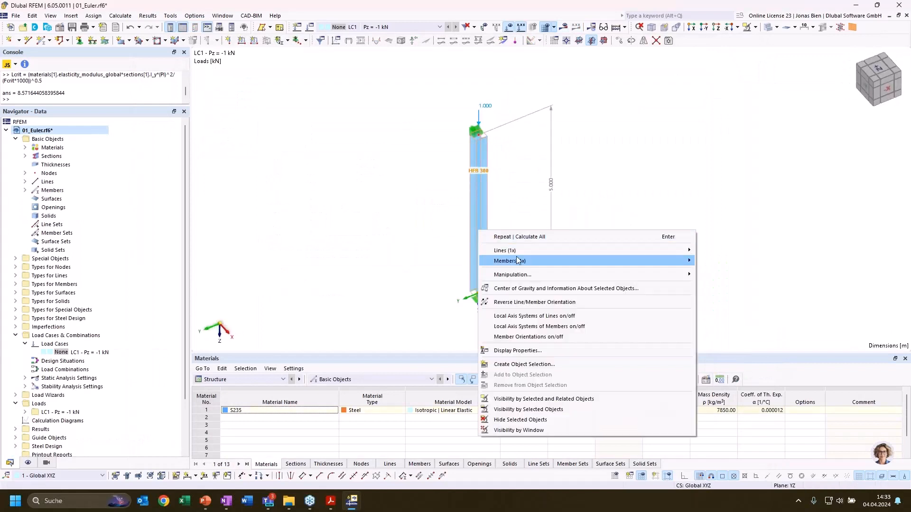
{"action": "mouse_move", "coordinate": [521, 261]}
{"action": "mouse_move", "coordinate": [733, 336]}
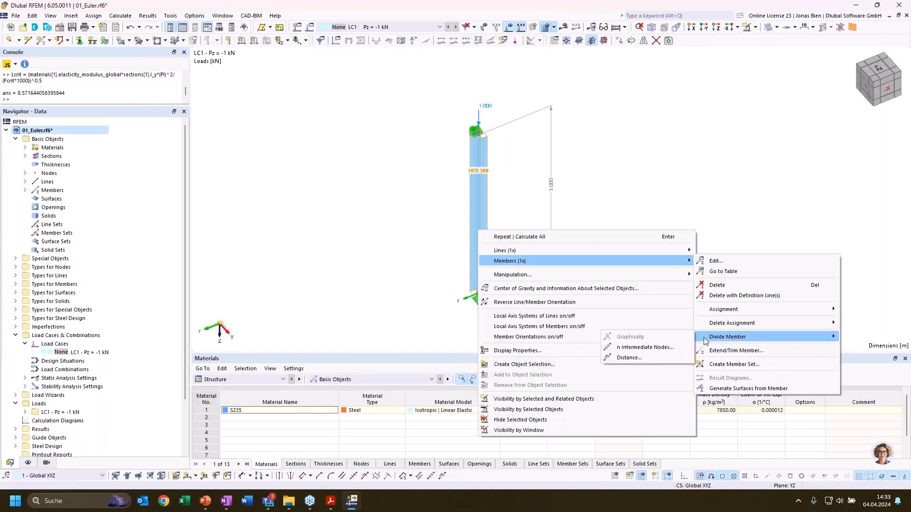
{"action": "left_click", "coordinate": [662, 350]}
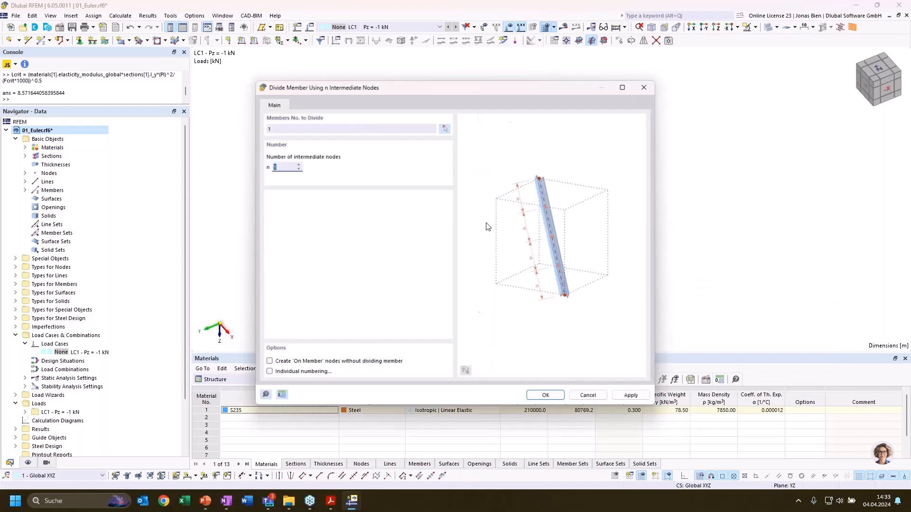
{"action": "key", "text": "Return"}
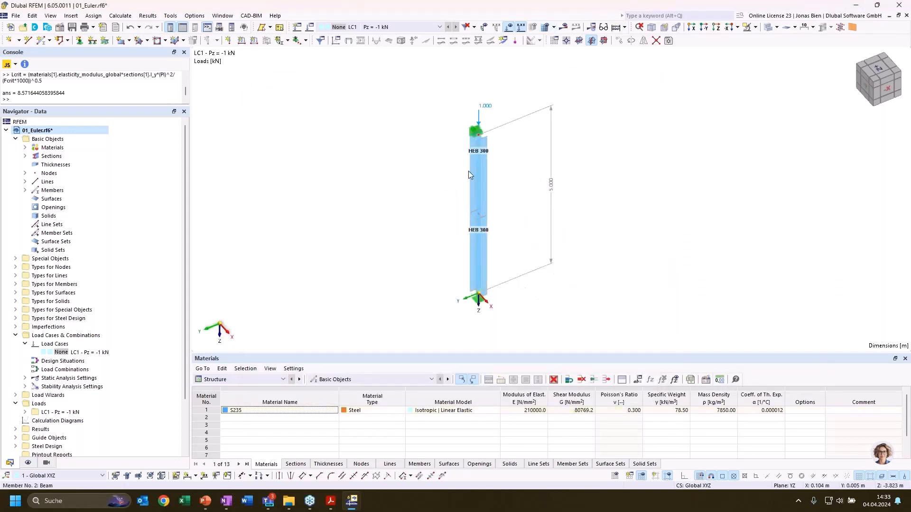
- Recalculate the divided column model, ignoring the Steel Design plausibility warning
{"action": "middle_click_drag", "start_coordinate": [618, 193], "coordinate": [526, 208], "text": "ctrl"}
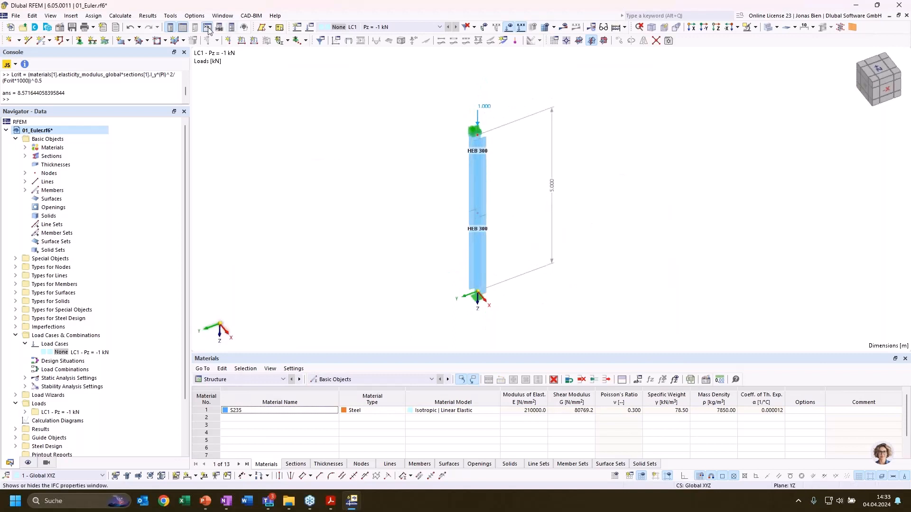
{"action": "left_click", "coordinate": [120, 15]}
{"action": "left_click", "coordinate": [139, 40]}
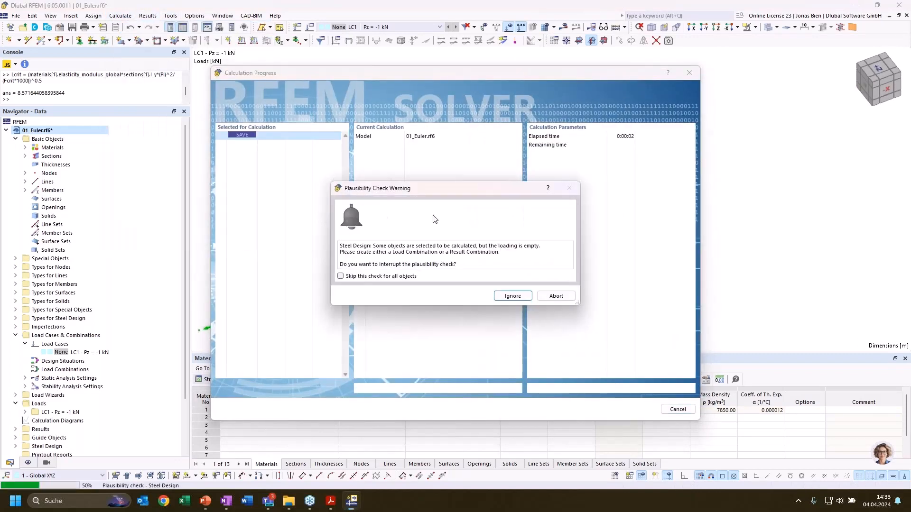
{"action": "left_click", "coordinate": [512, 296]}
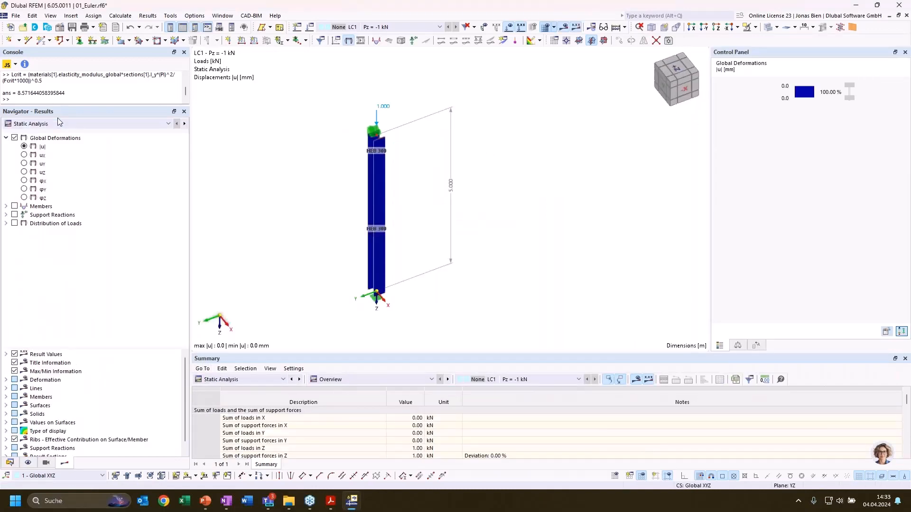
- Show the divided column's stability results by member and compare both segments' effective lengths and critical loads
{"action": "left_click", "coordinate": [58, 124]}
{"action": "left_click", "coordinate": [52, 141]}
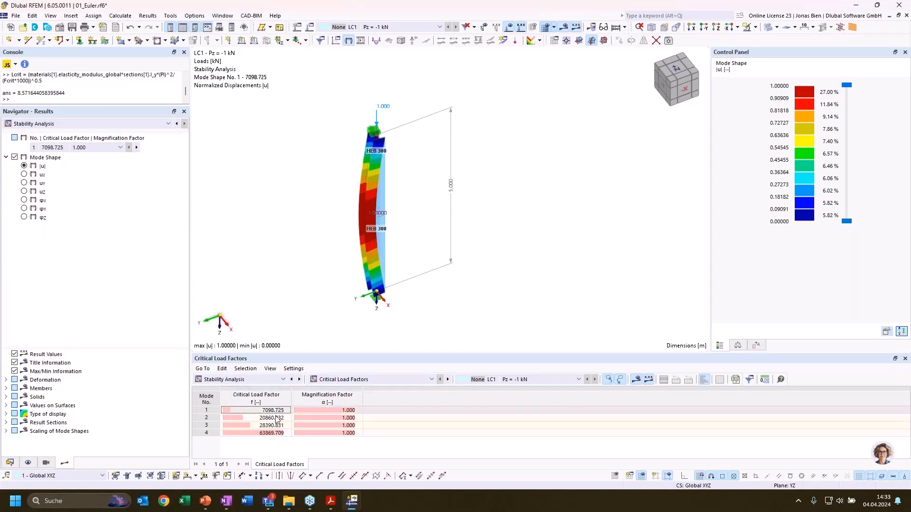
{"action": "left_click", "coordinate": [345, 380]}
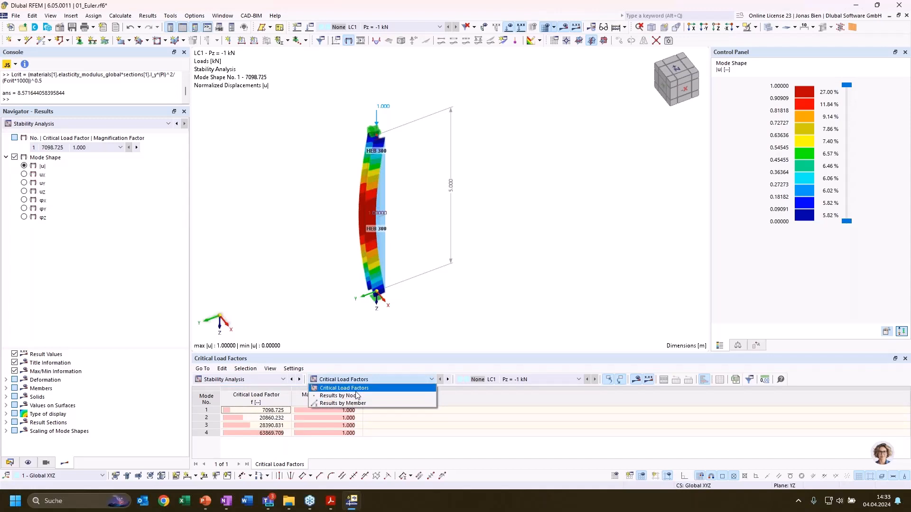
{"action": "left_click", "coordinate": [347, 403]}
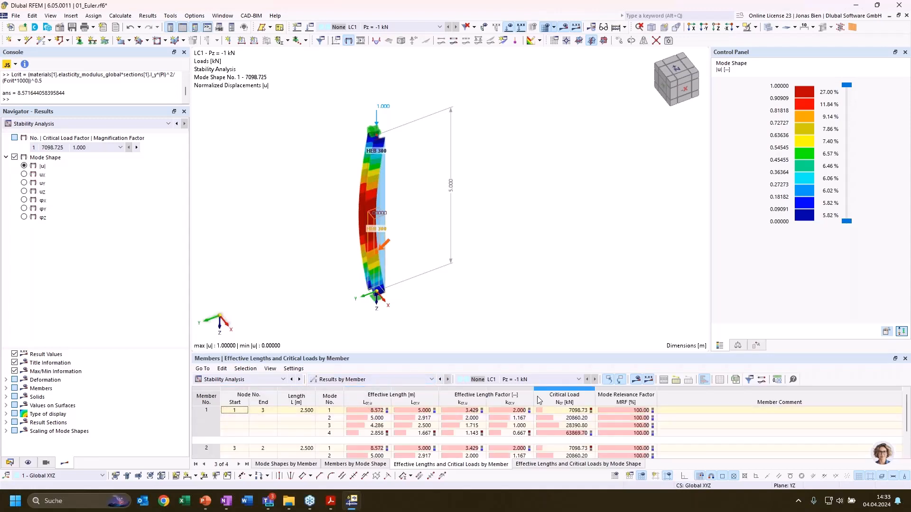
{"action": "left_click_drag", "start_coordinate": [521, 354], "coordinate": [463, 462]}
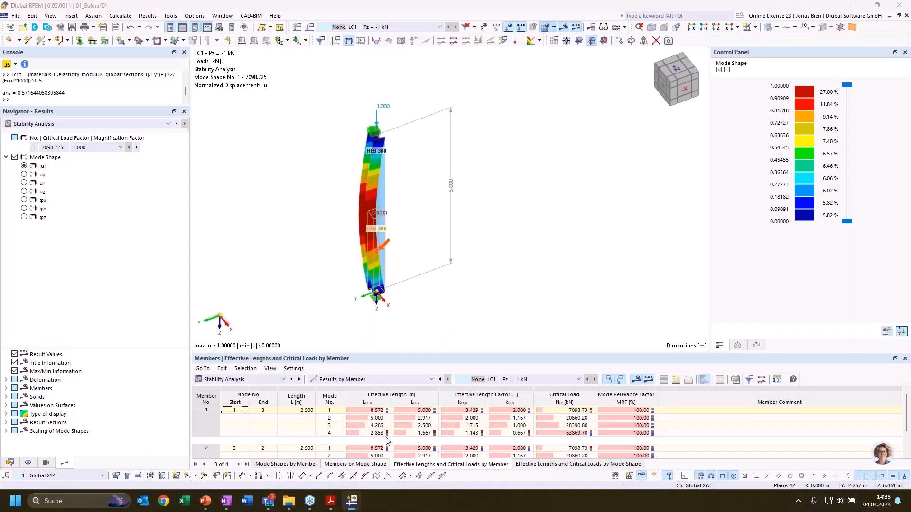
- Compare the effective lengths about both axes for modes 1 and 2 across the divided column's two members, checking the corresponding mode shapes
{"action": "left_click", "coordinate": [428, 411]}
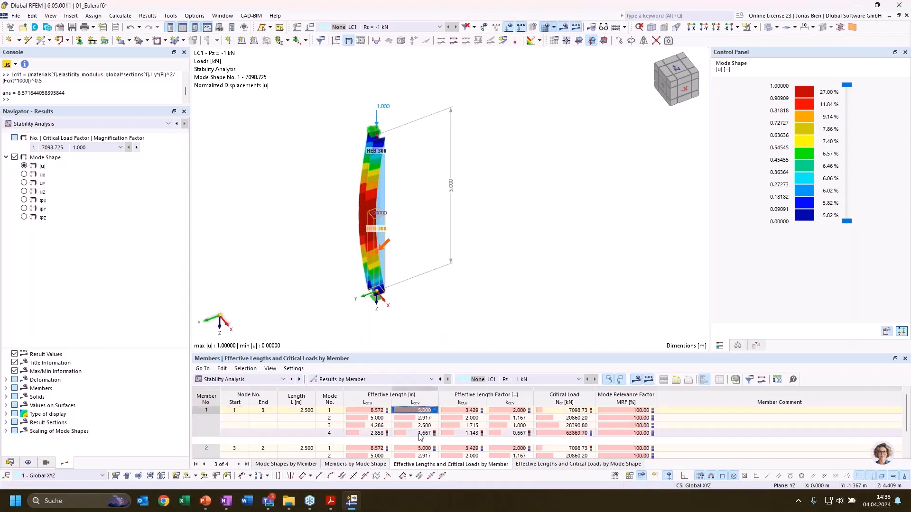
{"action": "left_click", "coordinate": [366, 419]}
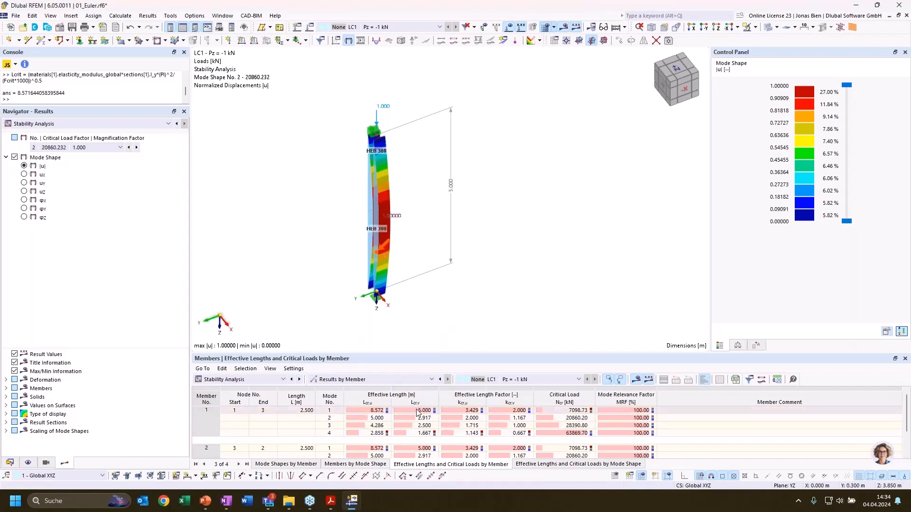
{"action": "left_click", "coordinate": [423, 412]}
{"action": "left_click", "coordinate": [377, 419]}
{"action": "scroll", "coordinate": [426, 432], "scroll_direction": "down", "scroll_amount": 1}
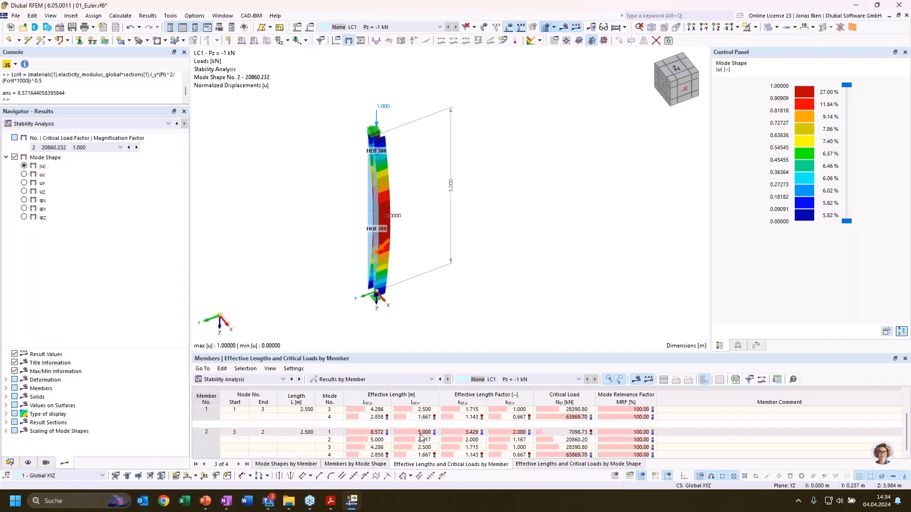
{"action": "left_click", "coordinate": [422, 437]}
{"action": "left_click", "coordinate": [420, 432]}
{"action": "scroll", "coordinate": [397, 436], "scroll_direction": "up", "scroll_amount": 1}
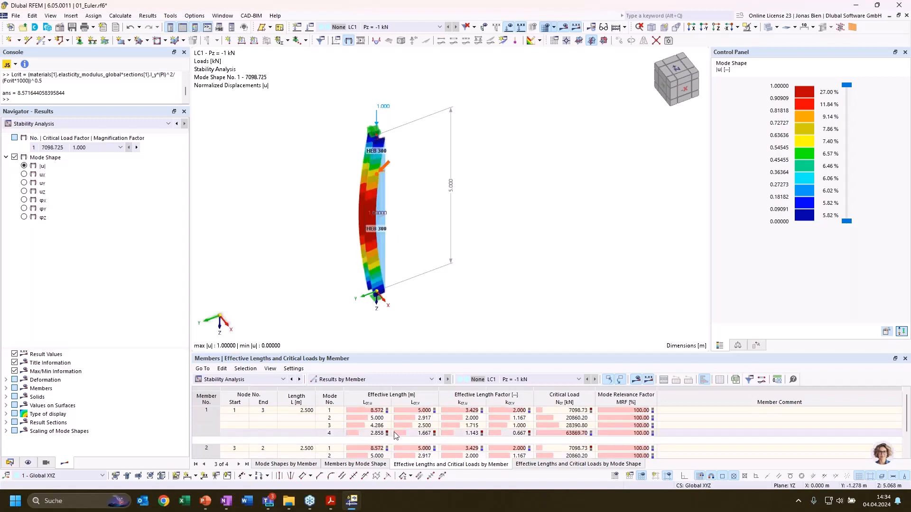
{"action": "left_click", "coordinate": [380, 420]}
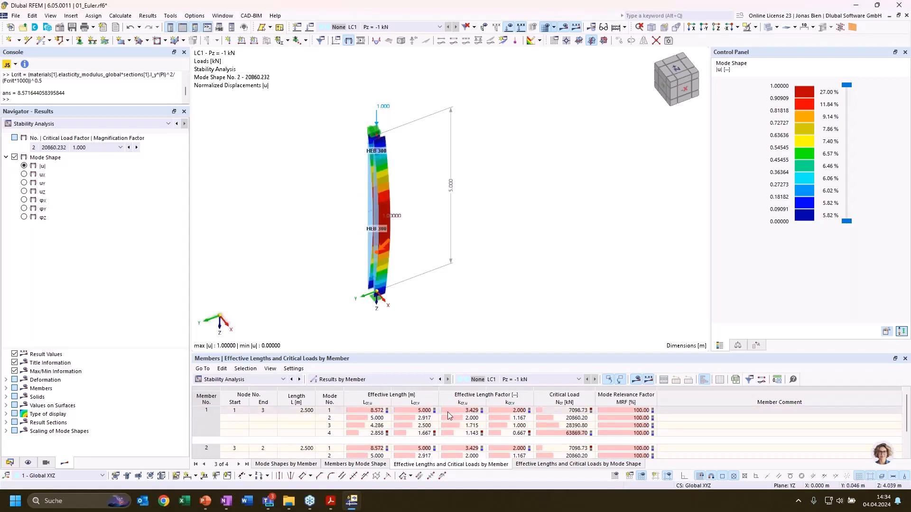
{"action": "left_click", "coordinate": [422, 411]}
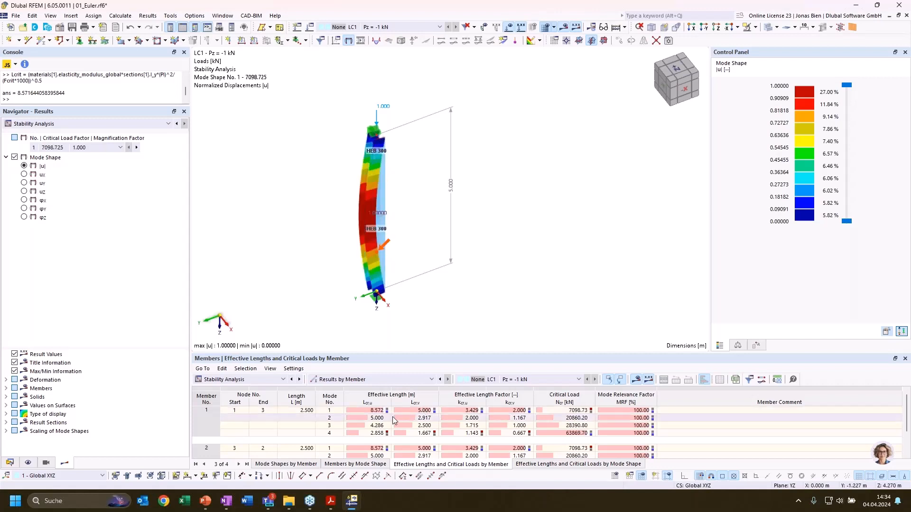
{"action": "left_click", "coordinate": [403, 426]}
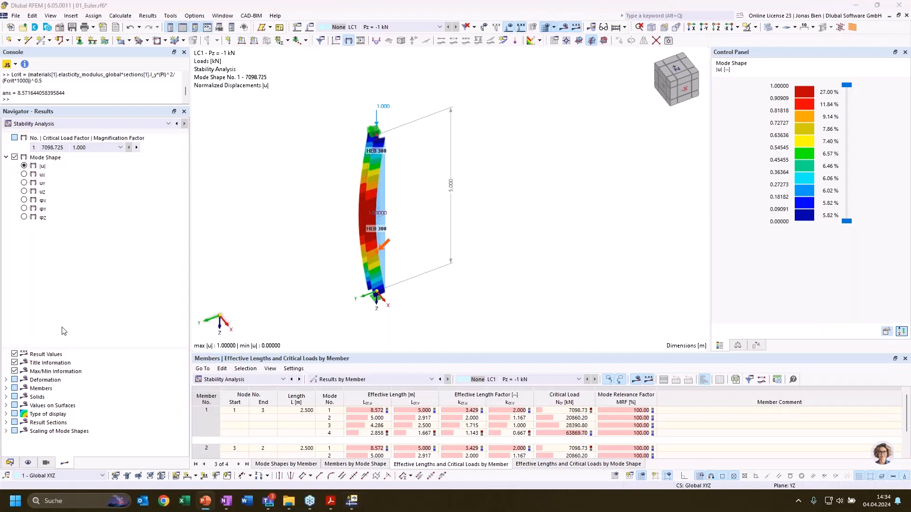
- Review the Euler critical length formula in the presentation and compare it with member 1's k_cr,v effective length factor in RFEM
{"action": "key", "text": "shift+F5"}
{"action": "left_click", "coordinate": [383, 341]}
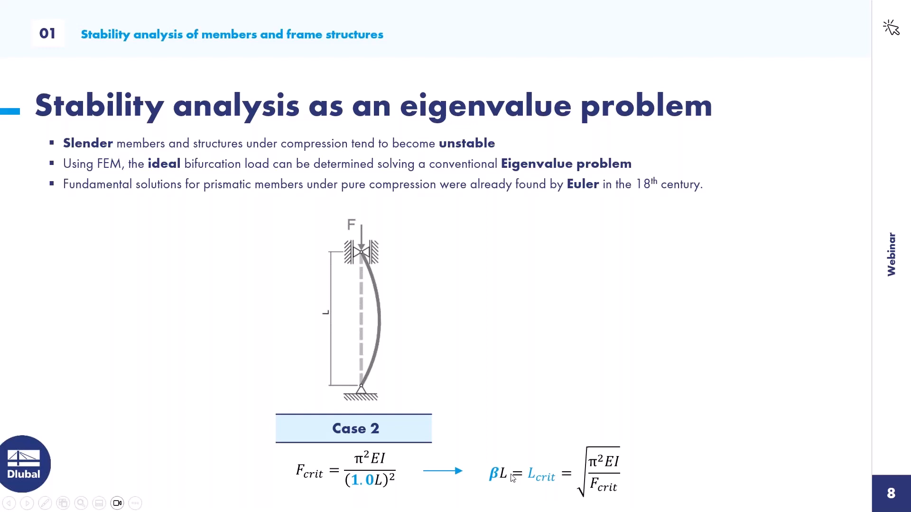
{"action": "key", "text": "alt+Tab"}
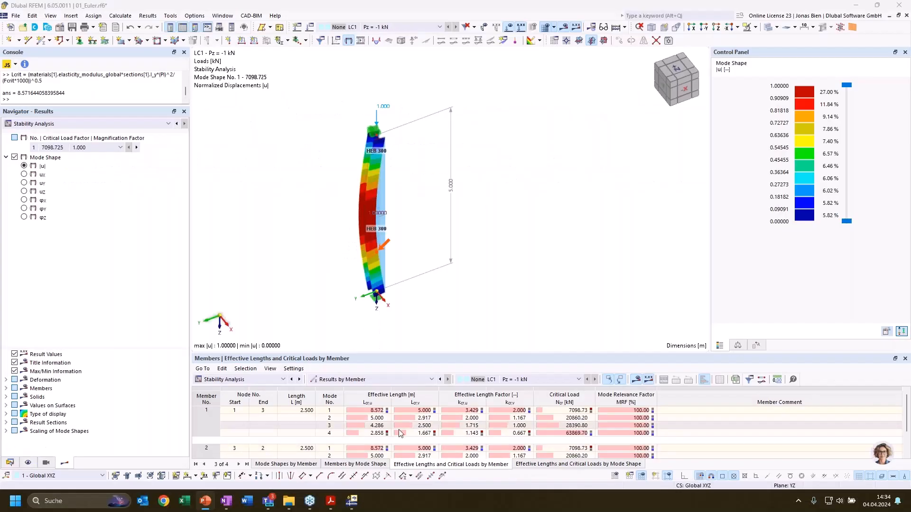
{"action": "left_click", "coordinate": [511, 410]}
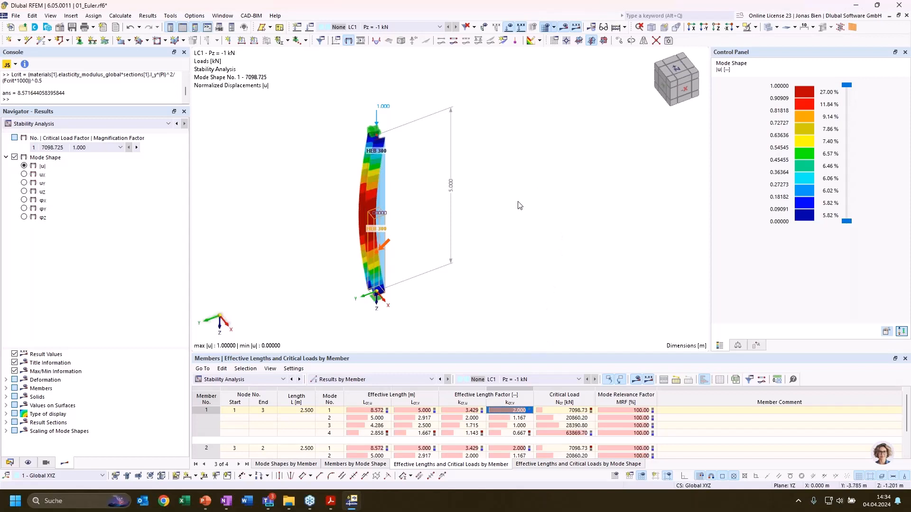
{"action": "mouse_move", "coordinate": [519, 204]}
{"action": "middle_mouse_down"}
{"action": "mouse_move", "coordinate": [521, 181]}
{"action": "mouse_move", "coordinate": [524, 199]}
{"action": "middle_mouse_up"}
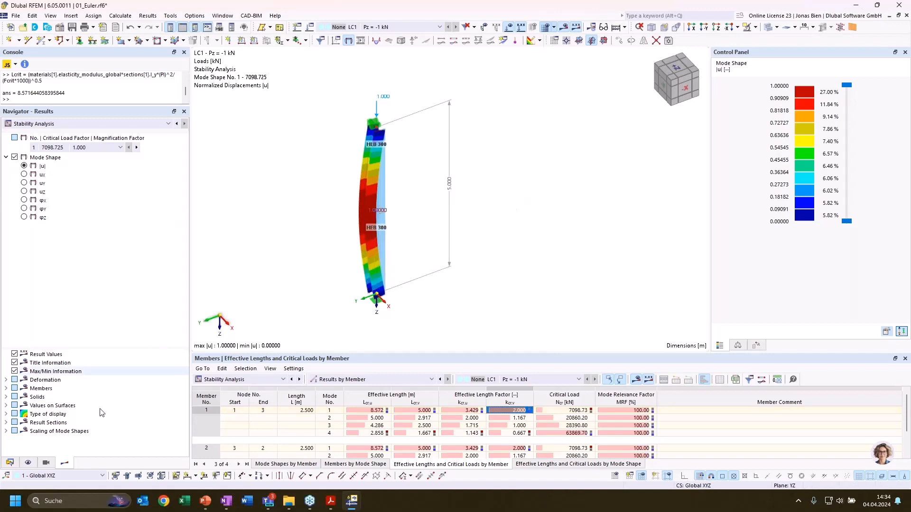
- Switch to the 02_Frame.rf6 model and fit the whole frame in view
{"action": "left_click", "coordinate": [9, 463]}
{"action": "left_click", "coordinate": [6, 131]}
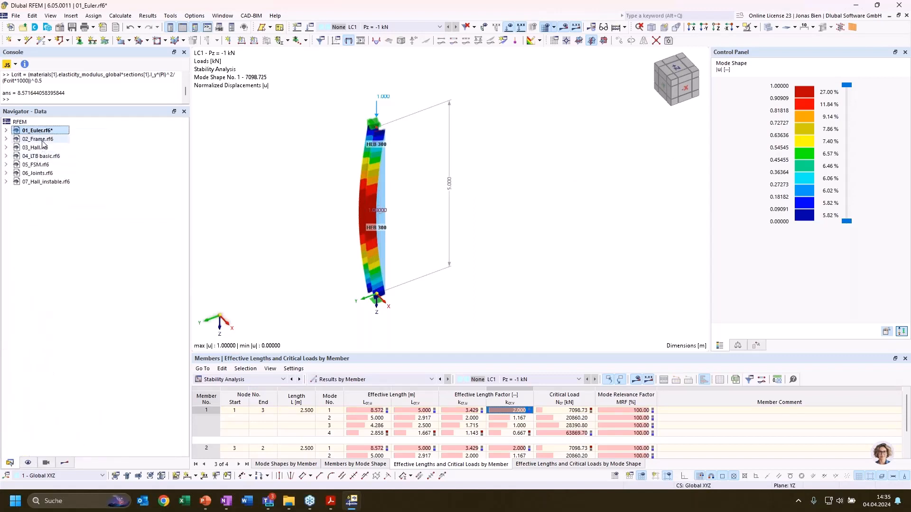
{"action": "right_click", "coordinate": [42, 141]}
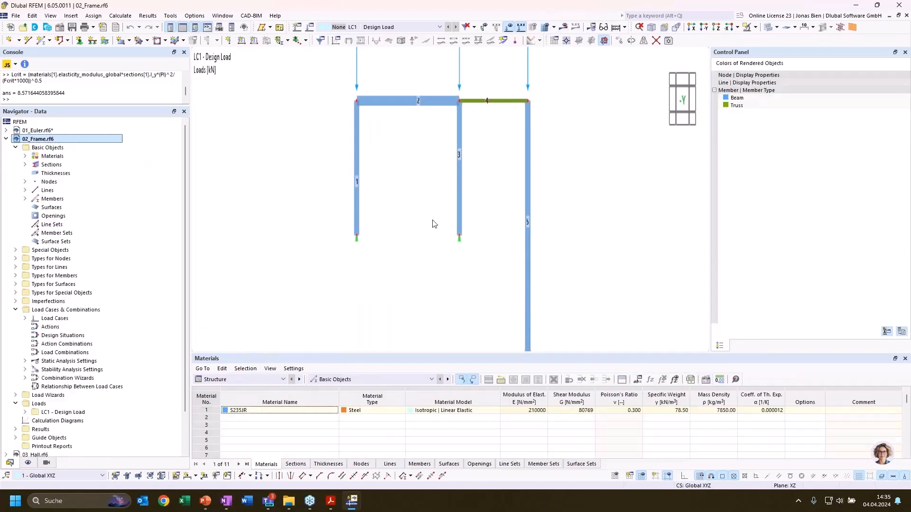
{"action": "left_click", "coordinate": [633, 218]}
{"action": "middle_click_drag", "start_coordinate": [589, 245], "coordinate": [603, 234]}
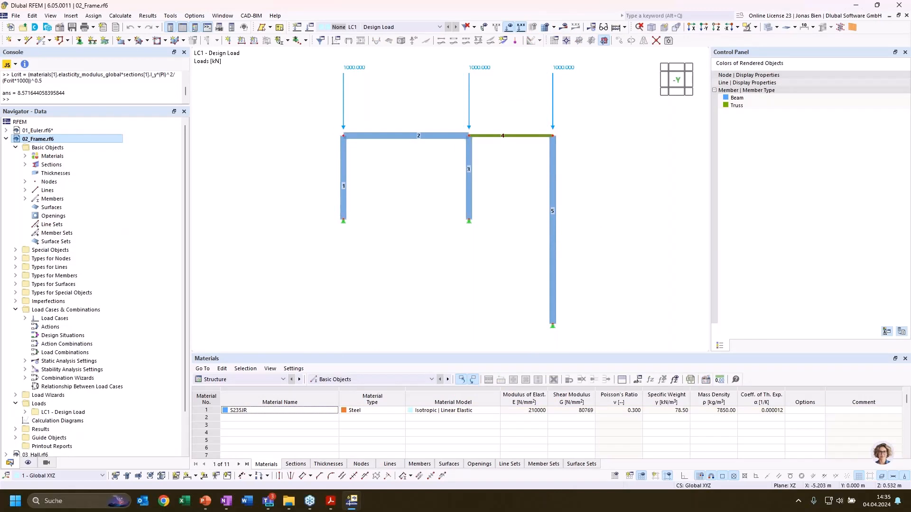
- Inspect the frame's long pinned column, member 5, and the short outer column, member 1
{"action": "left_click", "coordinate": [330, 500]}
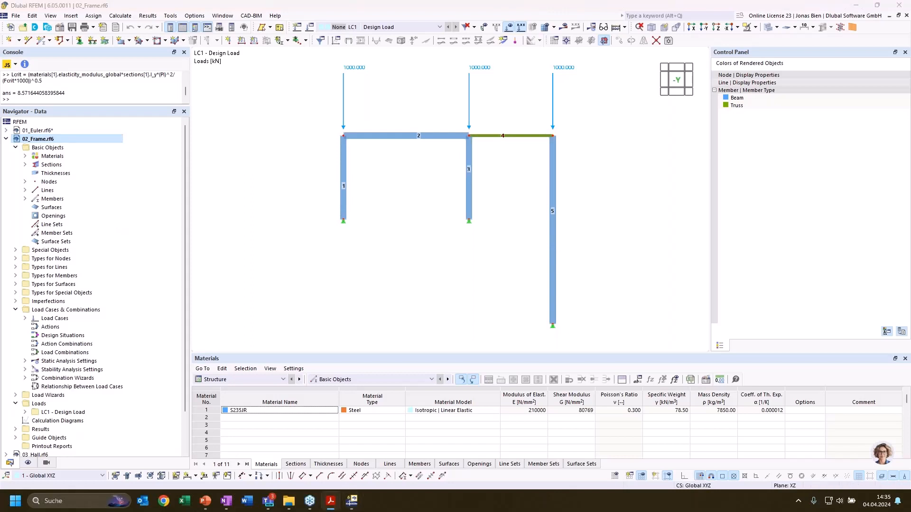
{"action": "left_click", "coordinate": [554, 194]}
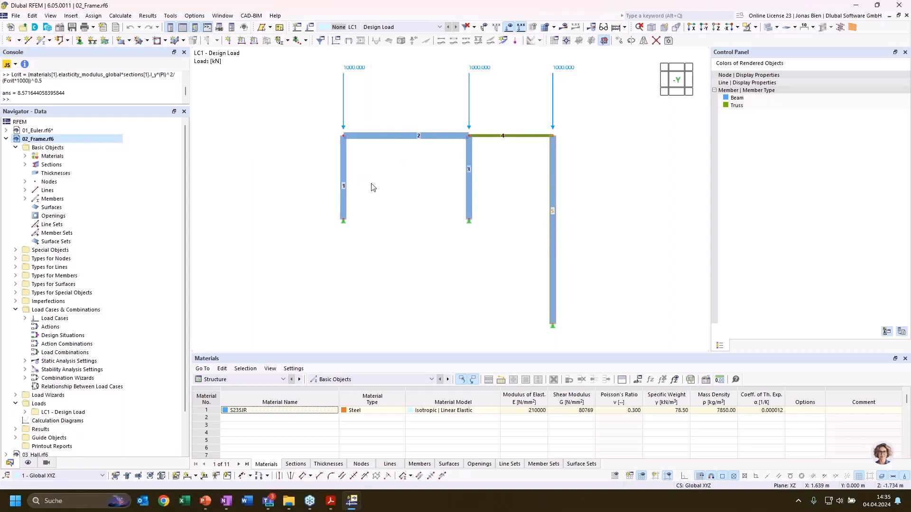
{"action": "left_click", "coordinate": [344, 178]}
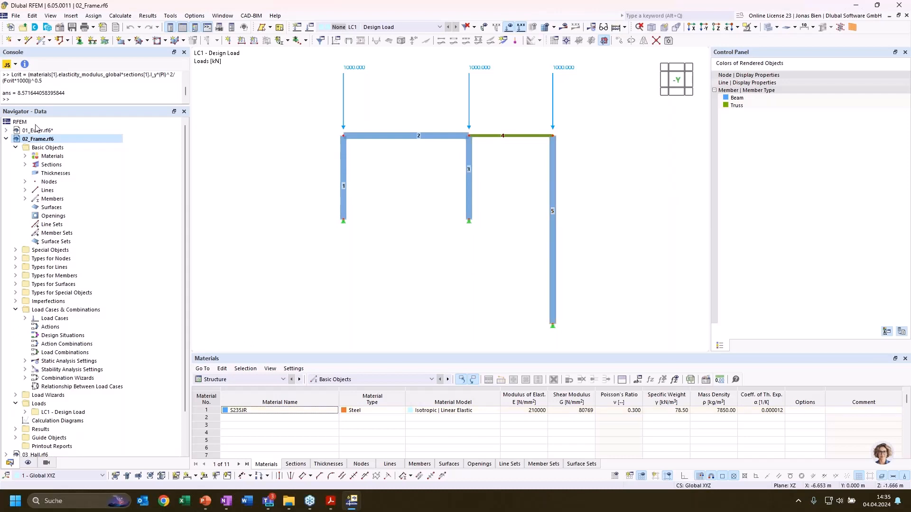
- Calculate the 02_Frame.rf6 model and display its Stability Analysis results
{"action": "right_click", "coordinate": [44, 144]}
{"action": "left_click", "coordinate": [50, 139]}
{"action": "left_click", "coordinate": [559, 27]}
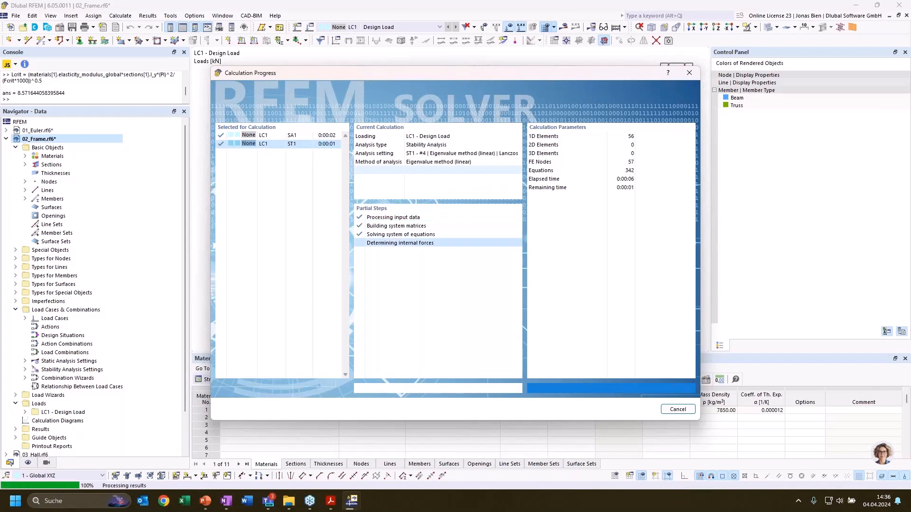
{"action": "left_click", "coordinate": [127, 126]}
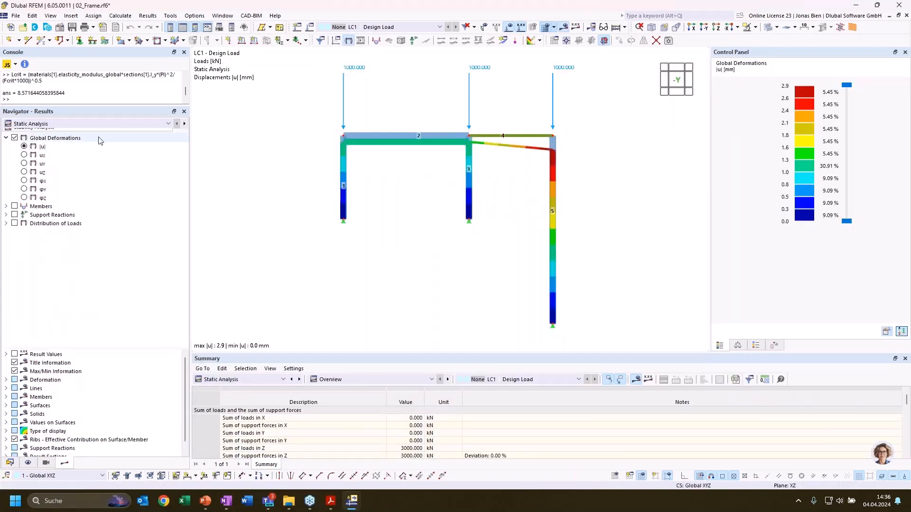
{"action": "left_click", "coordinate": [86, 64]}
{"action": "left_click", "coordinate": [85, 72]}
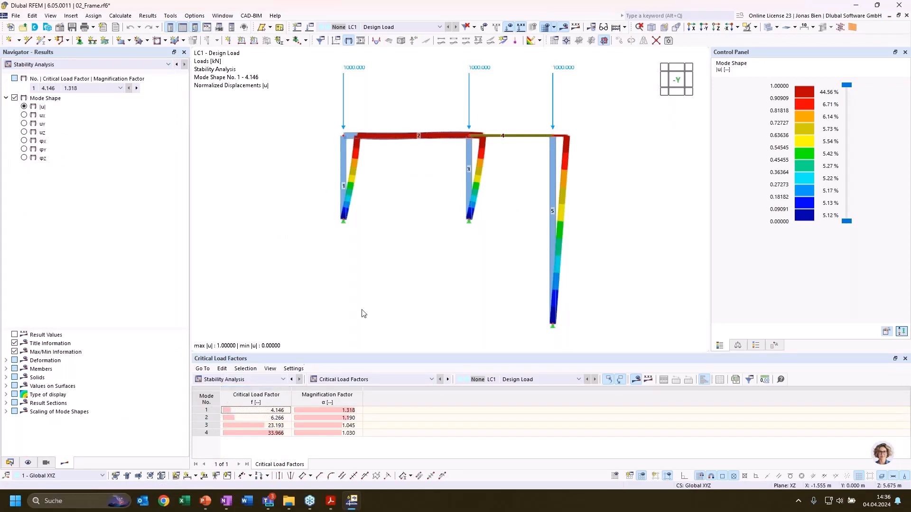
- Examine the frame's first and second mode shapes through their critical load factors, viewing the second one in perspective
{"action": "middle_click_drag", "start_coordinate": [463, 250], "coordinate": [435, 247]}
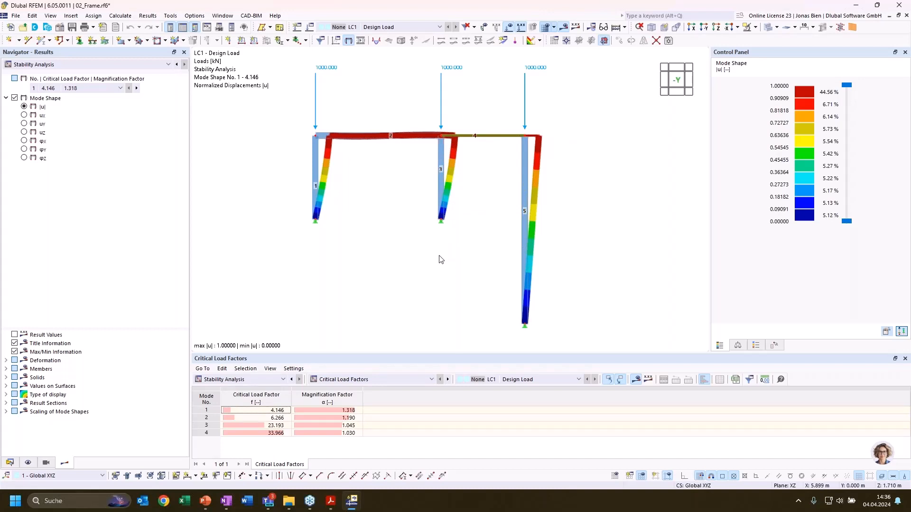
{"action": "left_click", "coordinate": [264, 411]}
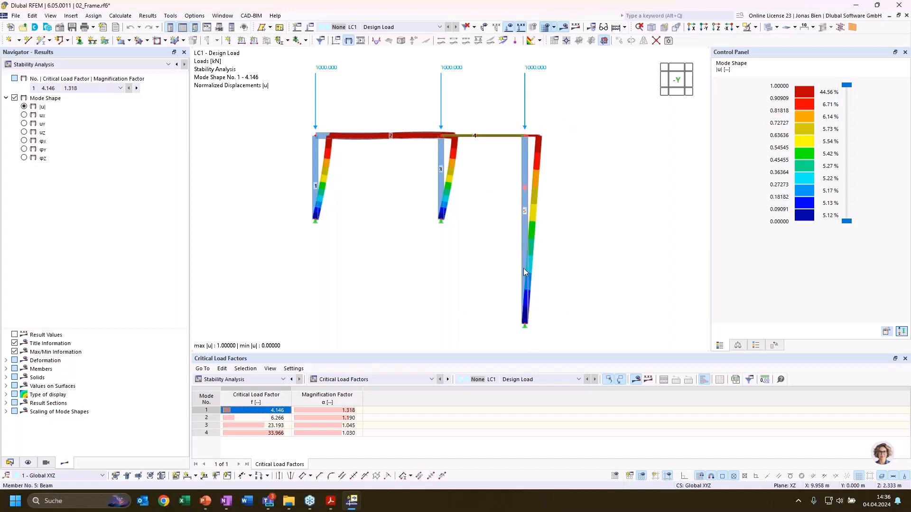
{"action": "mouse_move", "coordinate": [524, 271]}
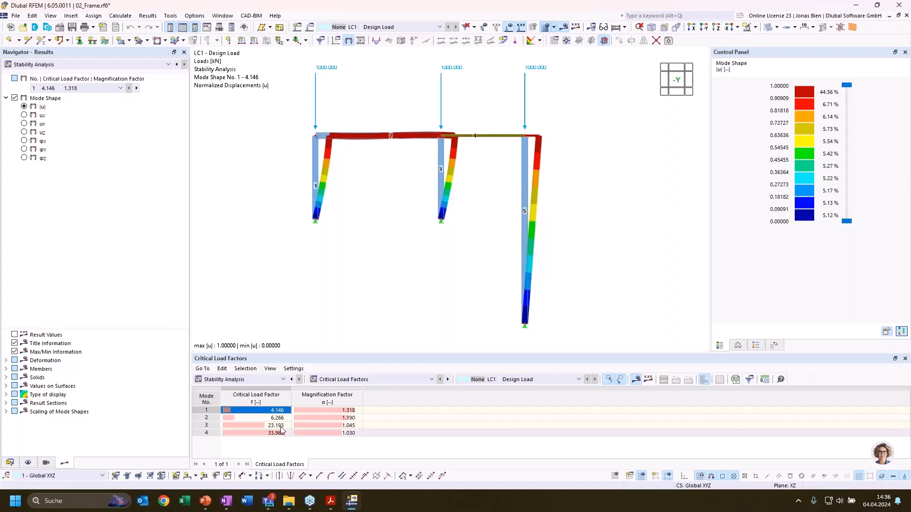
{"action": "left_click", "coordinate": [268, 418]}
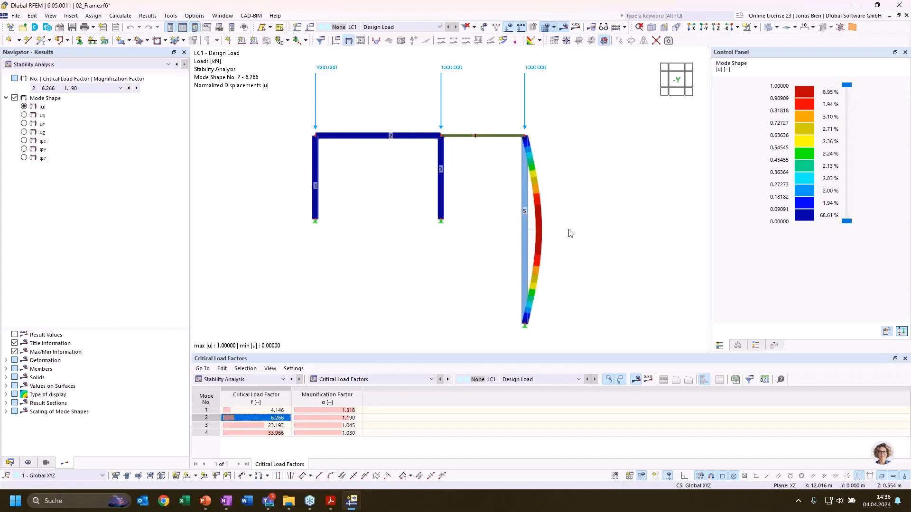
{"action": "middle_click_drag", "start_coordinate": [567, 232], "coordinate": [625, 245], "text": "ctrl"}
{"action": "scroll", "coordinate": [540, 228], "scroll_direction": "up", "scroll_amount": 3}
{"action": "scroll", "coordinate": [545, 231], "scroll_direction": "down", "scroll_amount": 3}
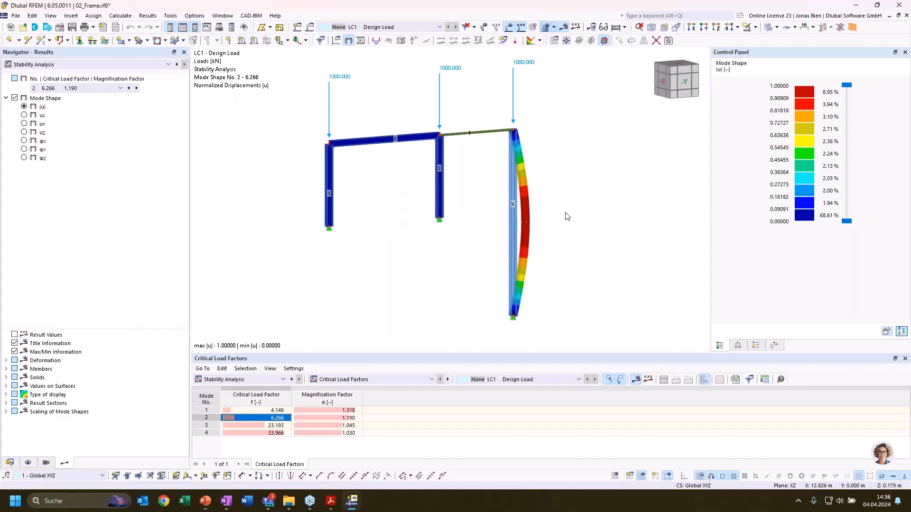
{"action": "middle_click_drag", "start_coordinate": [565, 213], "coordinate": [499, 209], "text": "ctrl"}
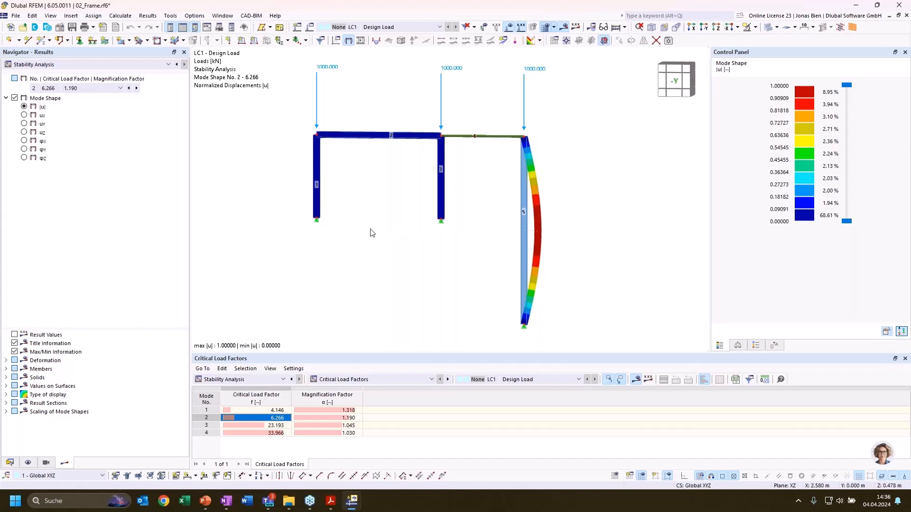
- Examine the frame's third and fourth mode shapes through their critical load factors
{"action": "left_click", "coordinate": [267, 426]}
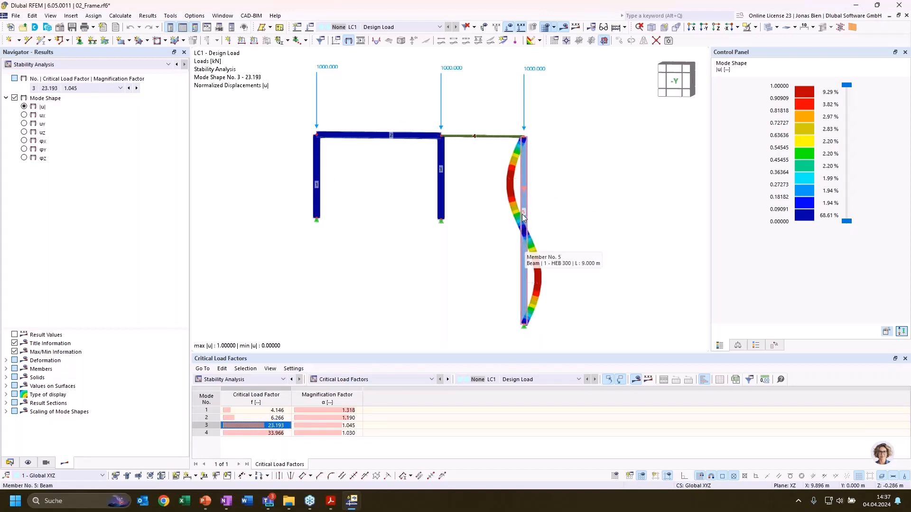
{"action": "left_click", "coordinate": [255, 432]}
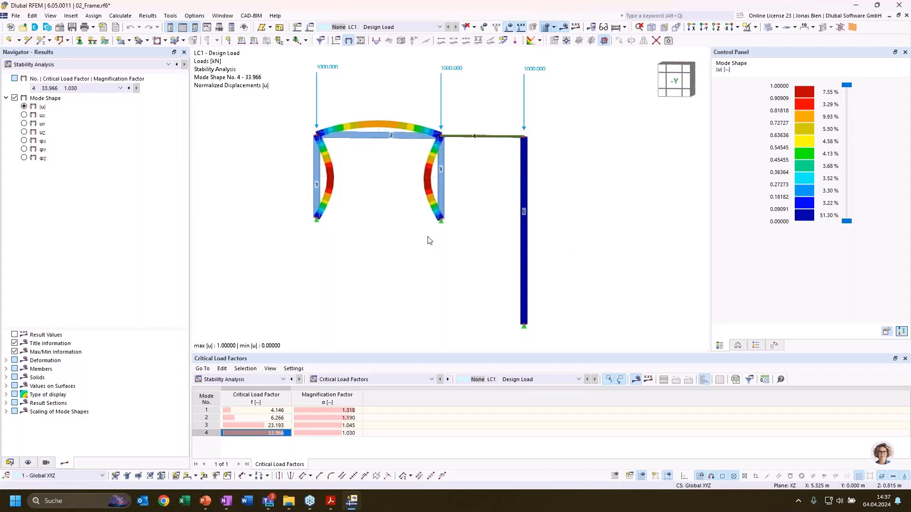
{"action": "middle_click_drag", "start_coordinate": [427, 236], "coordinate": [479, 235], "text": "ctrl"}
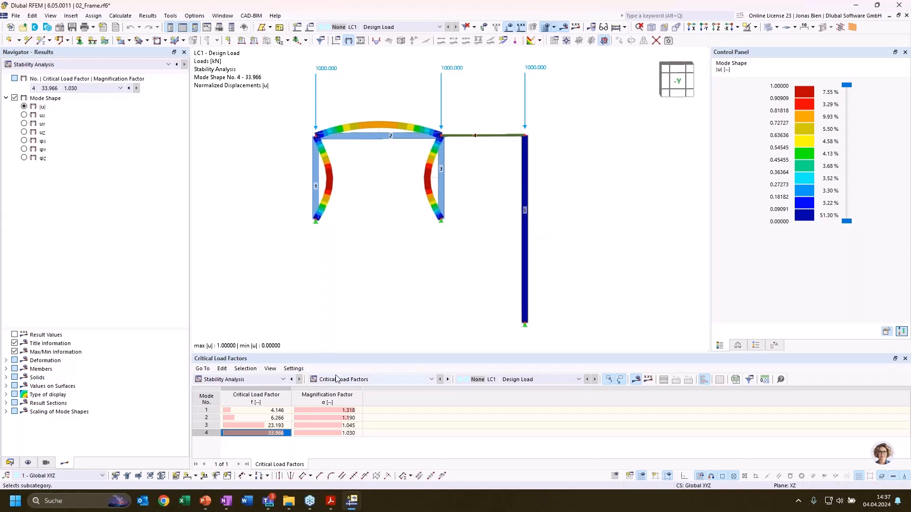
- Show the frame's stability results by member and enlarge the results table to fit more members
{"action": "left_click", "coordinate": [371, 381]}
{"action": "left_click", "coordinate": [354, 403]}
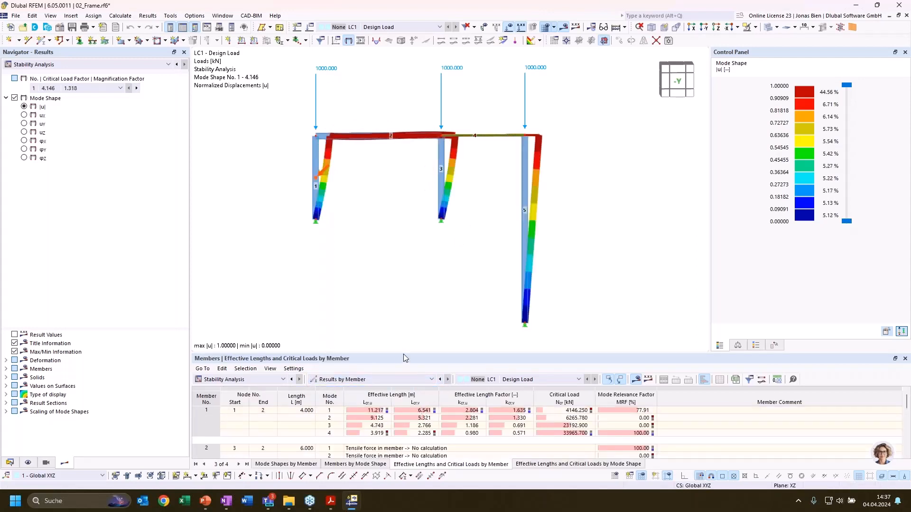
{"action": "left_click_drag", "start_coordinate": [404, 357], "coordinate": [402, 315]}
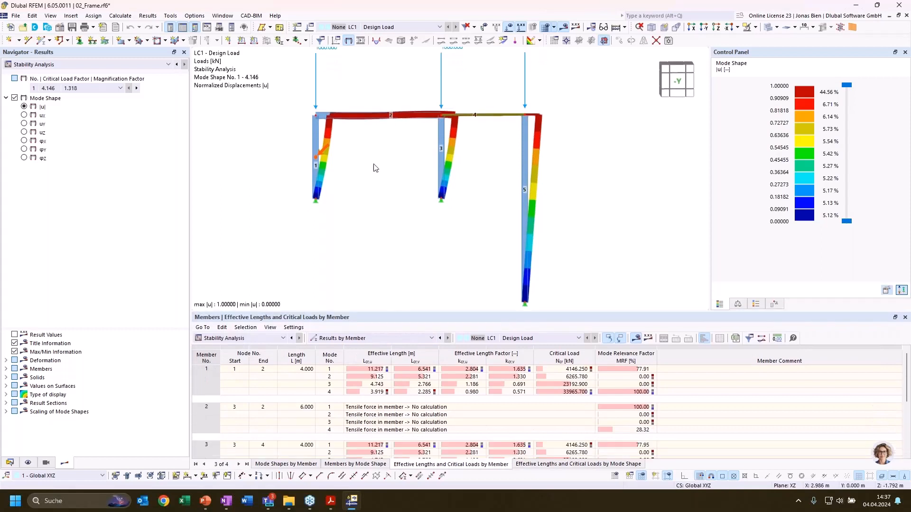
- Select column member 3, and check member 1's mode 1 k_cr,u effective length factor in the results table
{"action": "left_click", "coordinate": [444, 147]}
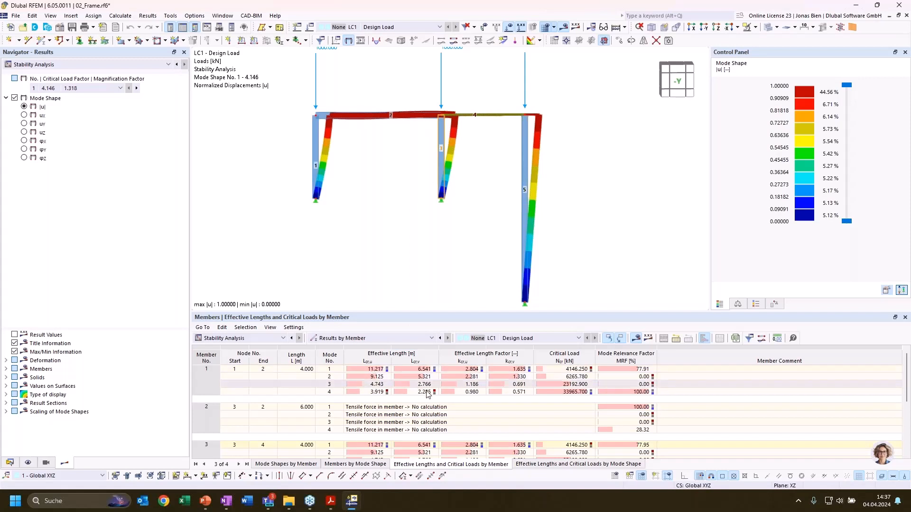
{"action": "left_click", "coordinate": [237, 369]}
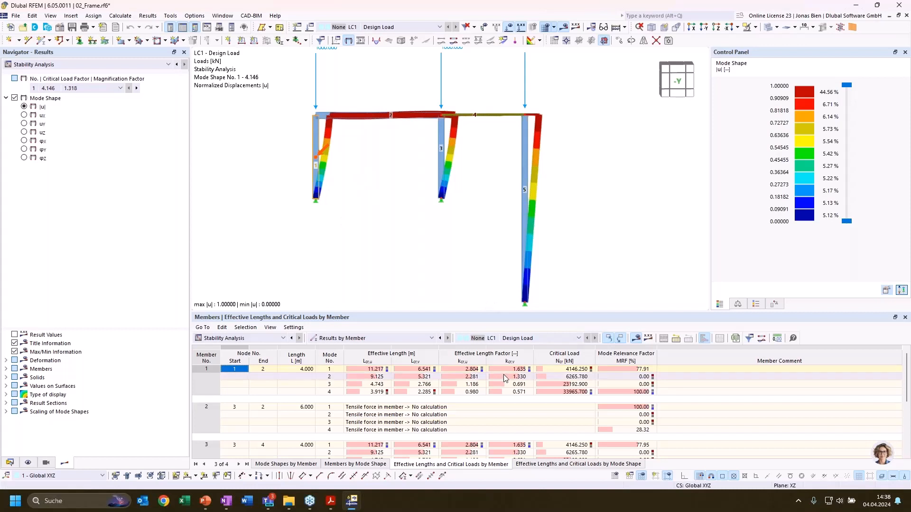
{"action": "left_click", "coordinate": [472, 370]}
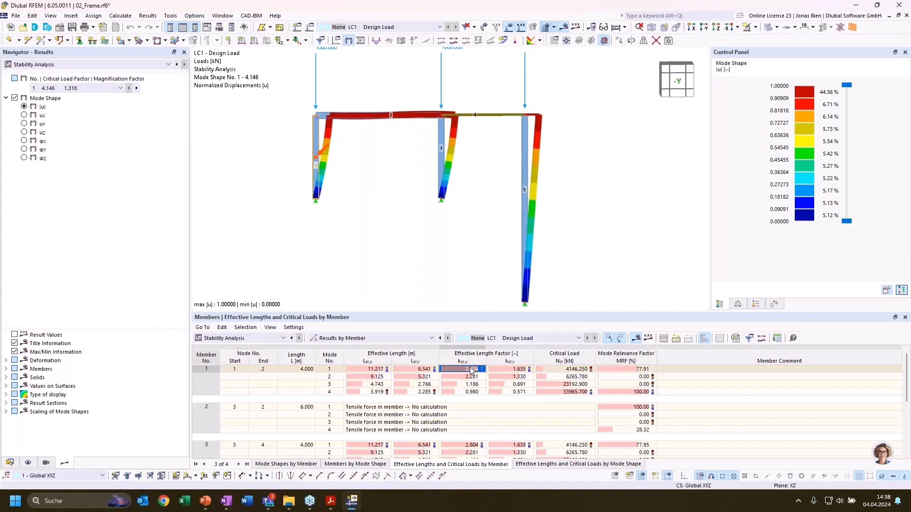
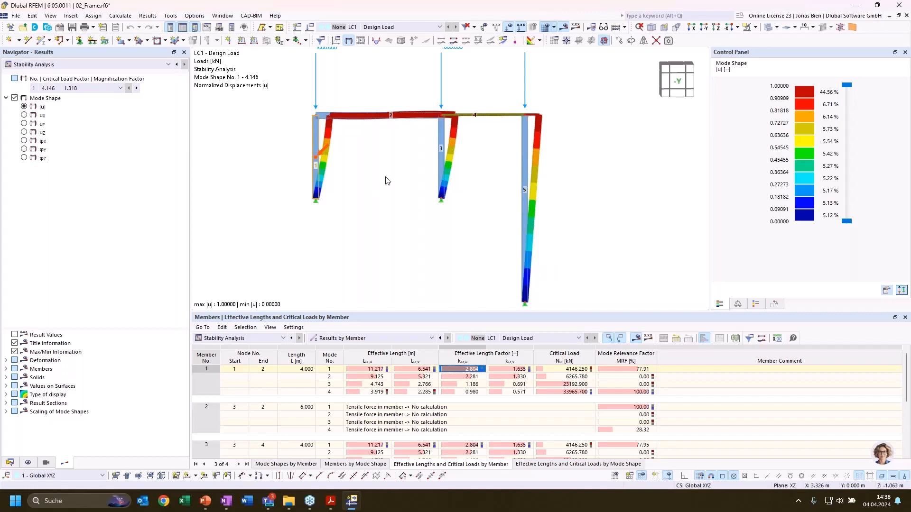
- Select column member 5 and check its mode 1 k_cr,u effective length factor in the results table
{"action": "scroll", "coordinate": [370, 183], "scroll_direction": "down", "scroll_amount": 2}
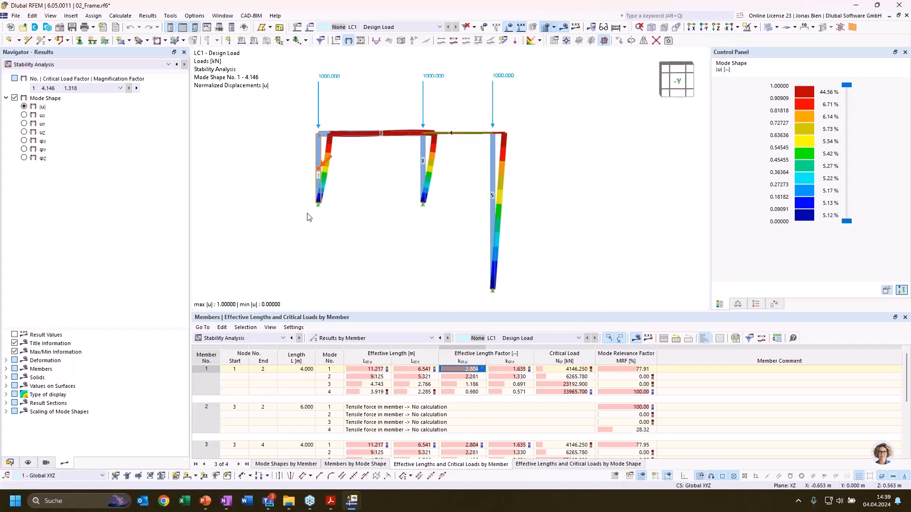
{"action": "left_click", "coordinate": [491, 189]}
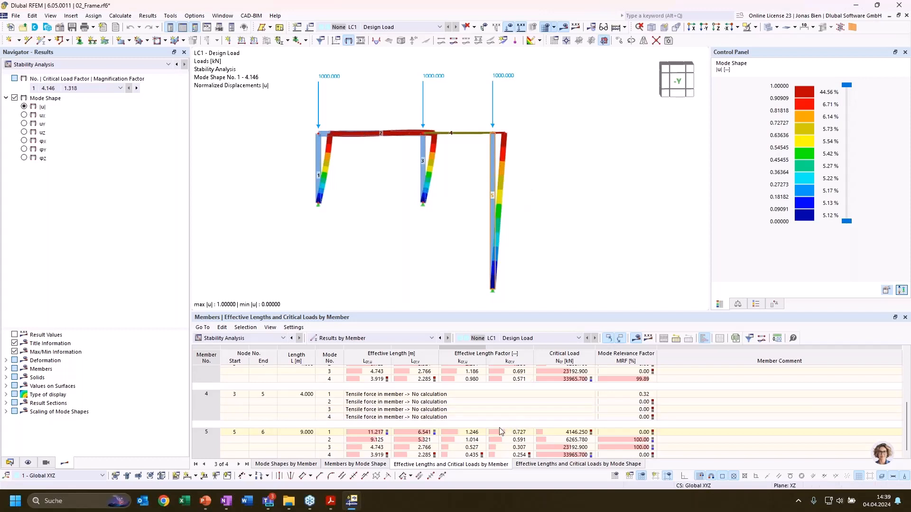
{"action": "left_click", "coordinate": [473, 434]}
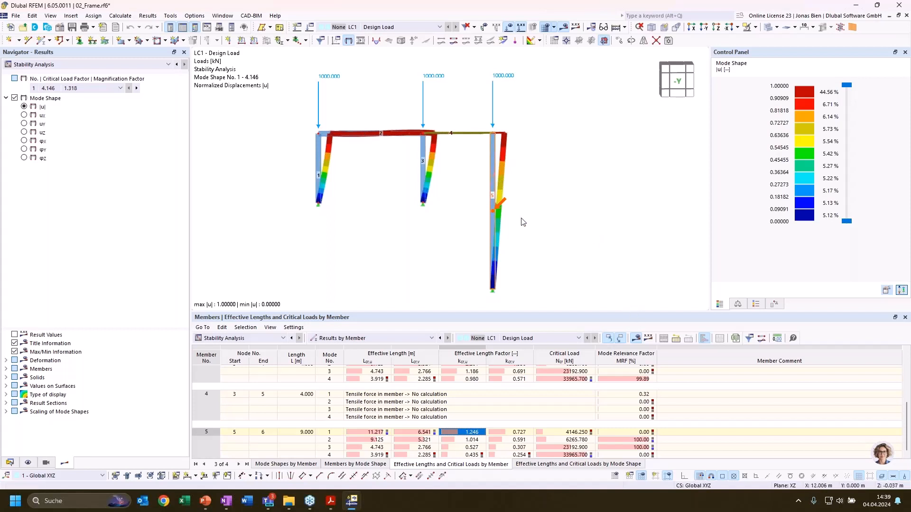
{"action": "scroll", "coordinate": [512, 187], "scroll_direction": "up", "scroll_amount": 2}
{"action": "middle_click_drag", "start_coordinate": [513, 186], "coordinate": [512, 170]}
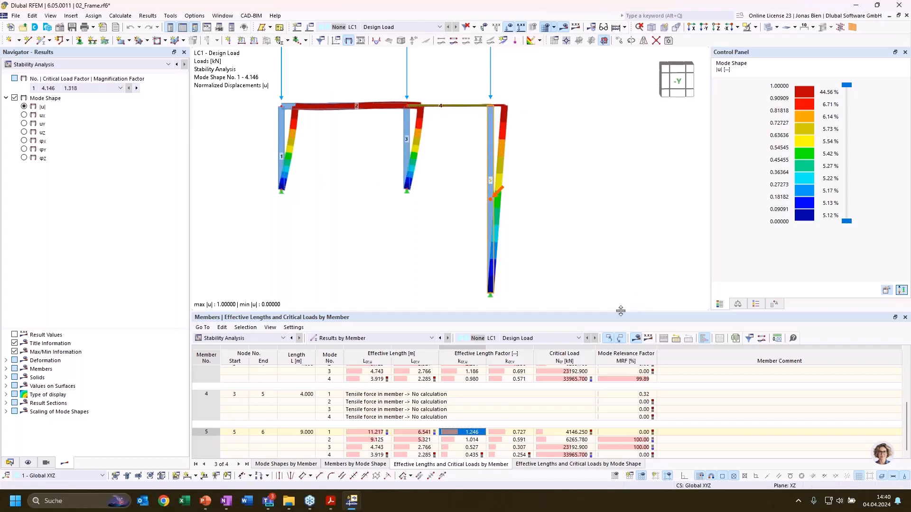
- Enlarge the results table slightly and examine the Mode Relevance Factor column, including member 5's value for mode 1
{"action": "left_click_drag", "start_coordinate": [620, 311], "coordinate": [621, 304]}
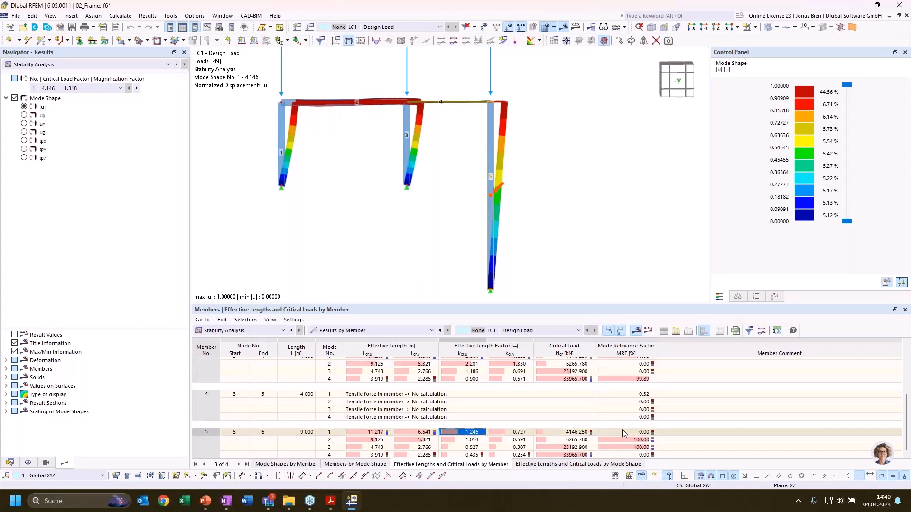
{"action": "left_click", "coordinate": [628, 355]}
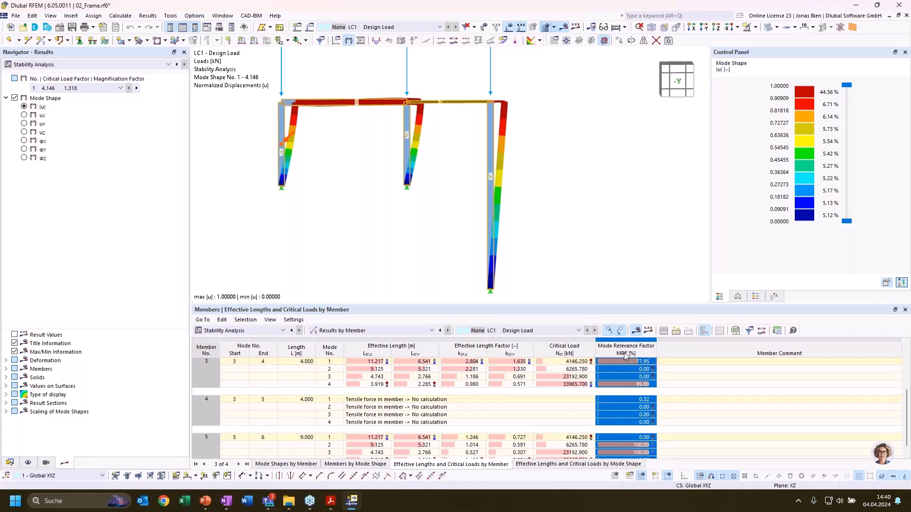
{"action": "scroll", "coordinate": [642, 355], "scroll_direction": "down", "scroll_amount": 1}
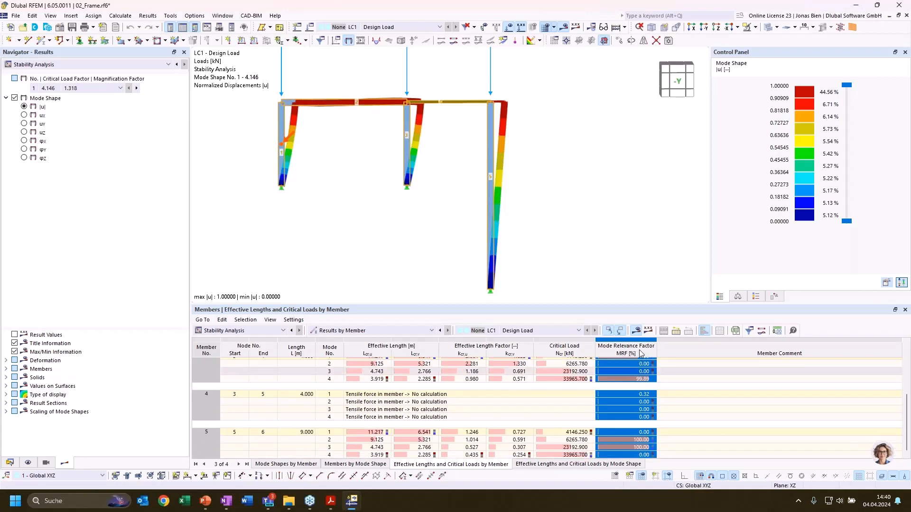
{"action": "left_click", "coordinate": [632, 433]}
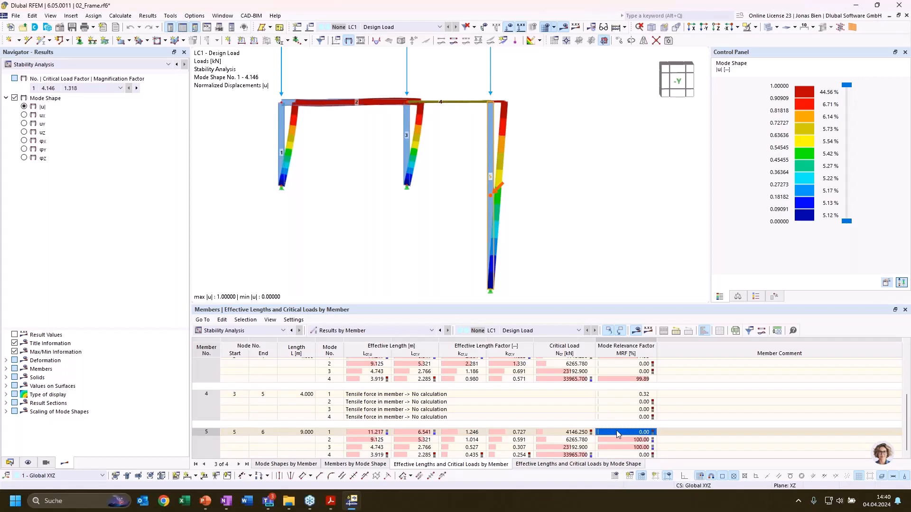
{"action": "scroll", "coordinate": [617, 443], "scroll_direction": "up", "scroll_amount": 4}
{"action": "scroll", "coordinate": [616, 444], "scroll_direction": "down", "scroll_amount": 4}
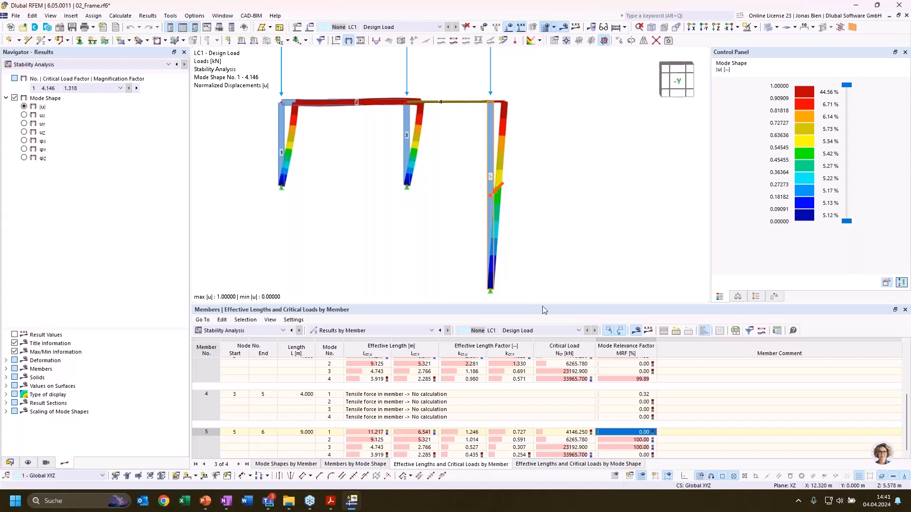
- Compare member 5's mode relevance factors for modes 1, 2 and 3 with the corresponding mode shapes
{"action": "left_click", "coordinate": [636, 441]}
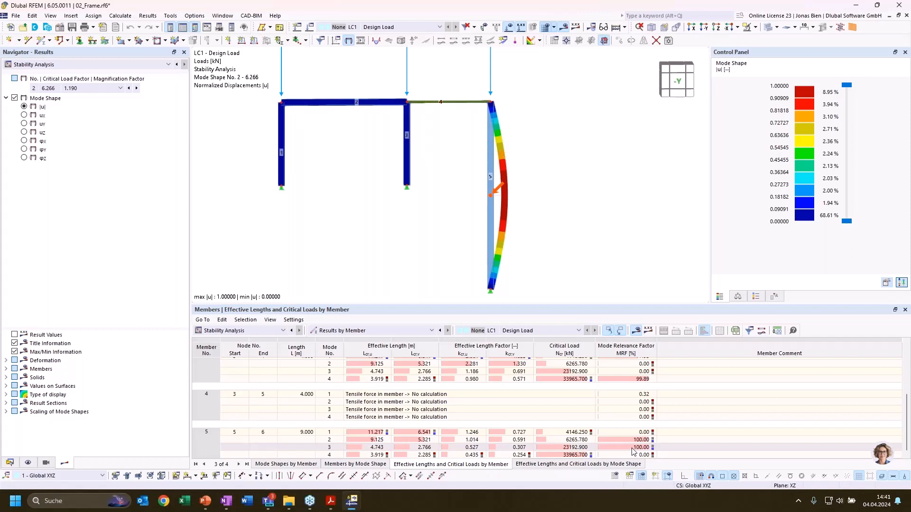
{"action": "left_click", "coordinate": [635, 449]}
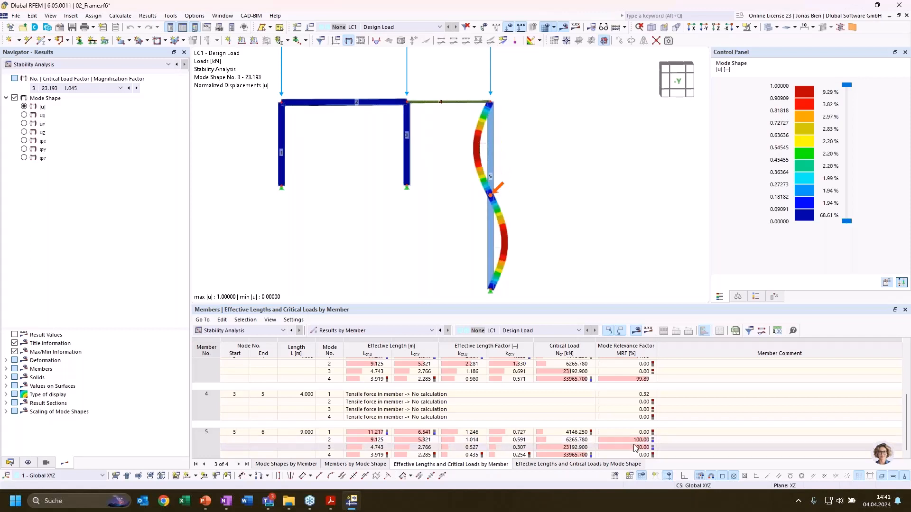
{"action": "left_click", "coordinate": [636, 440]}
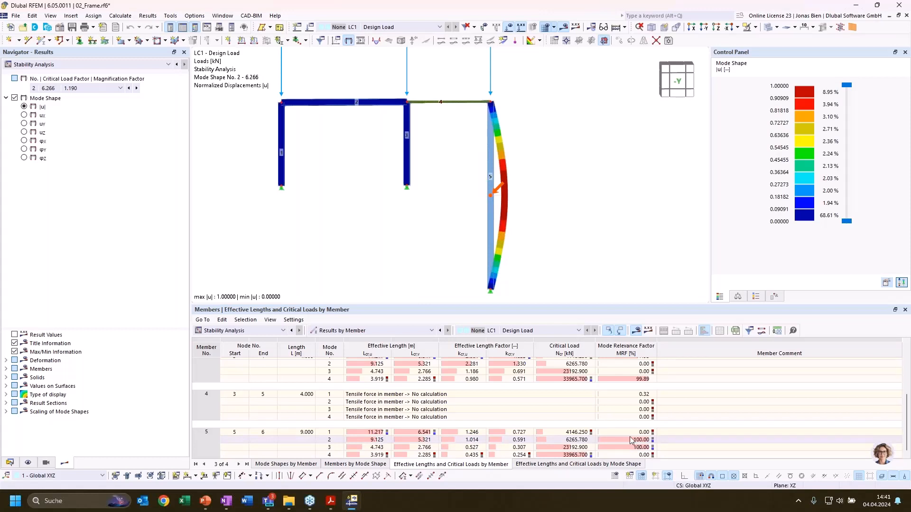
{"action": "left_click", "coordinate": [629, 432]}
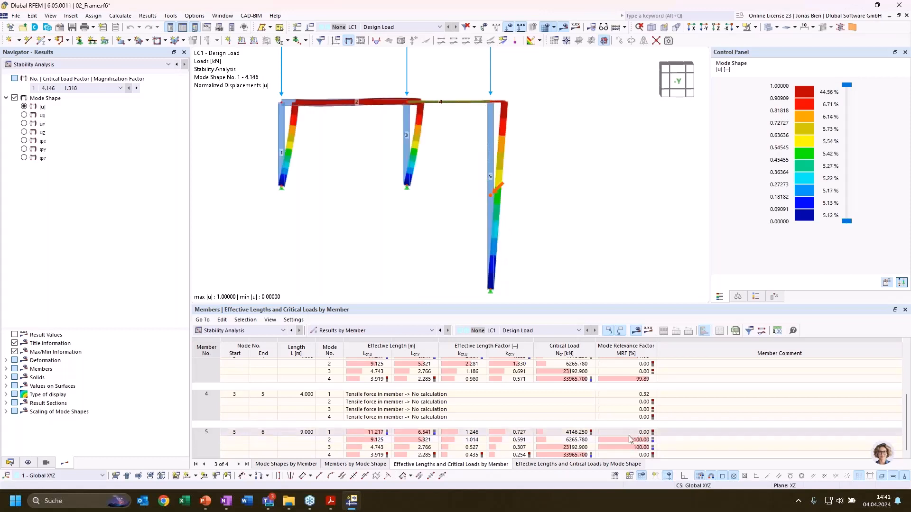
{"action": "left_click", "coordinate": [630, 440]}
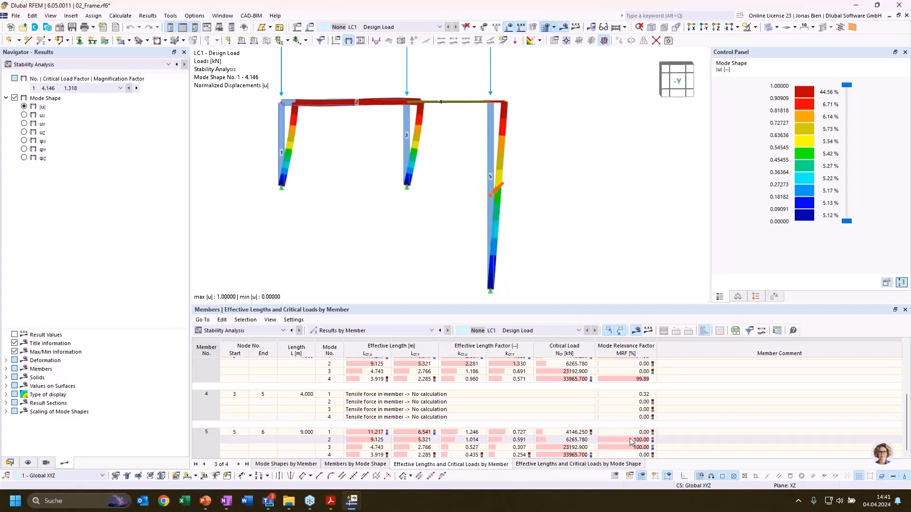
{"action": "left_click", "coordinate": [631, 433]}
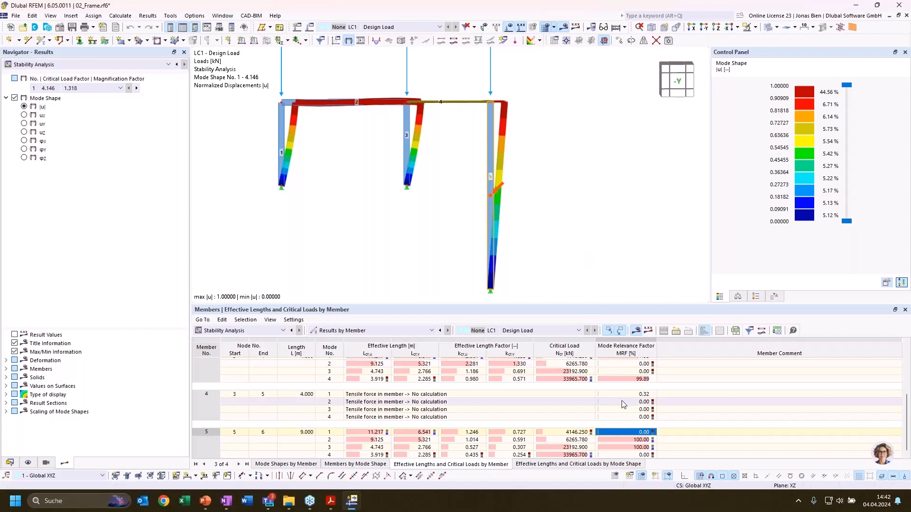
- Show the effective lengths and critical loads by mode shape, and check the mode 1 relevance factors of members 1 to 5
{"action": "left_click", "coordinate": [544, 465]}
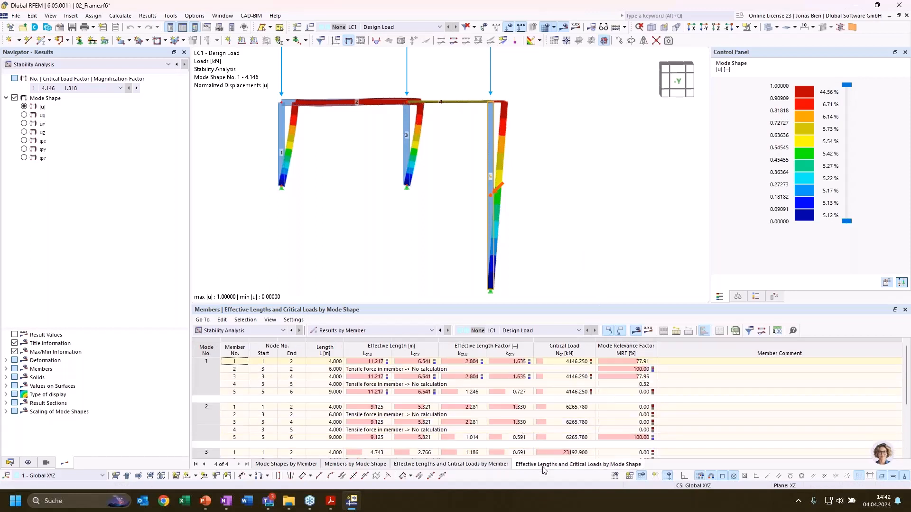
{"action": "left_click", "coordinate": [638, 362]}
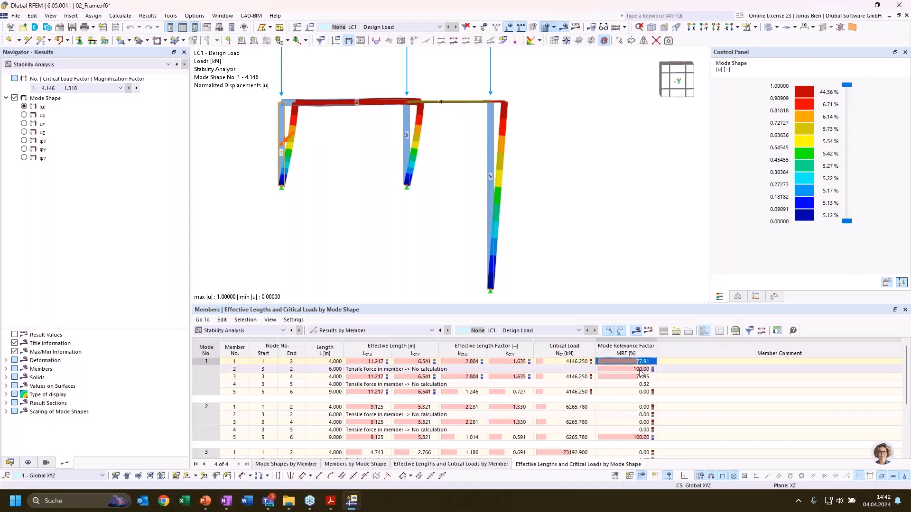
{"action": "left_click", "coordinate": [640, 376]}
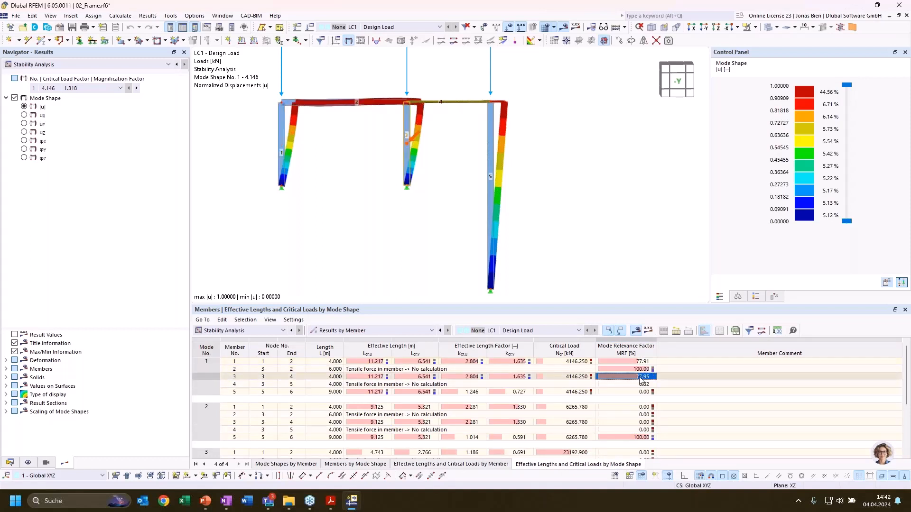
{"action": "left_click", "coordinate": [645, 370]}
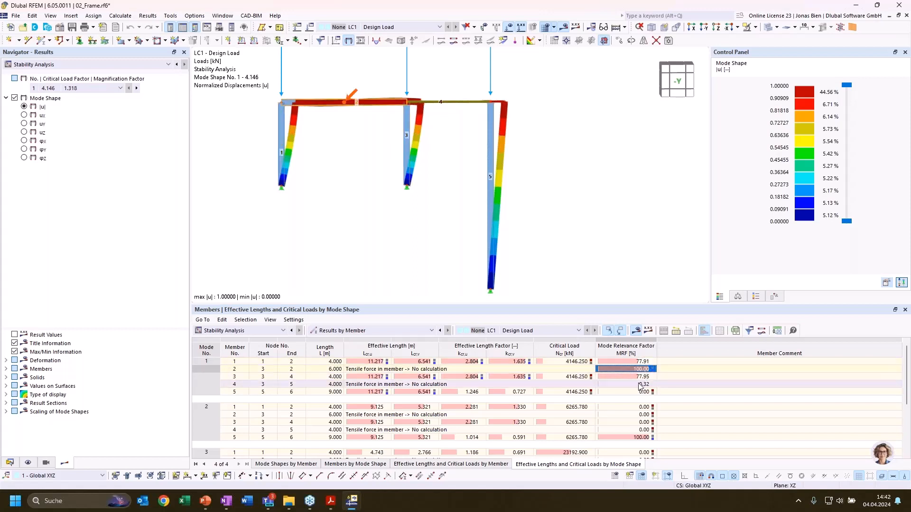
{"action": "left_click", "coordinate": [638, 391]}
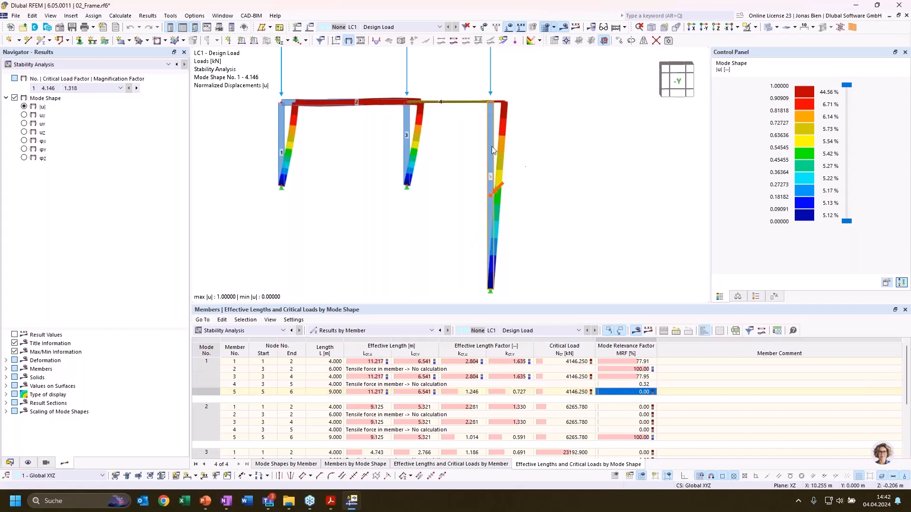
{"action": "left_click", "coordinate": [624, 384]}
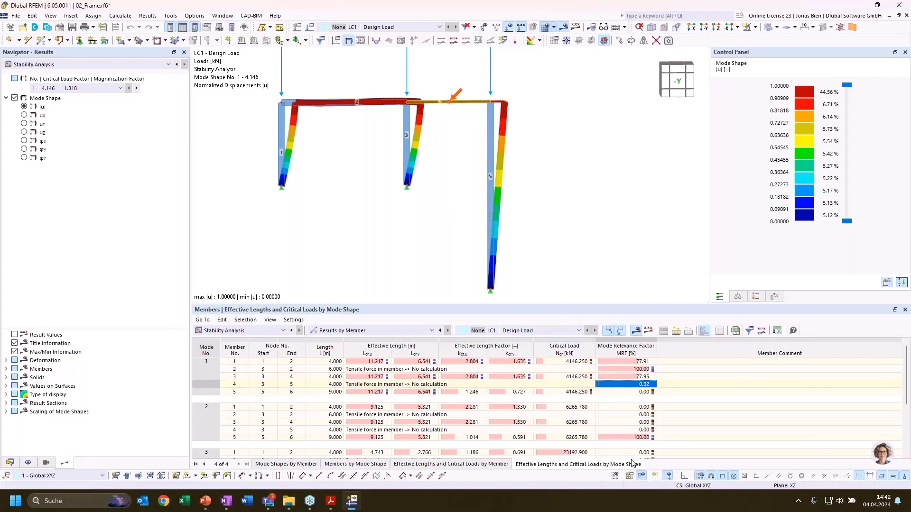
- Check member 5's mode relevance factors for modes 2 and 3 in the table sorted by mode shape
{"action": "left_click", "coordinate": [625, 438]}
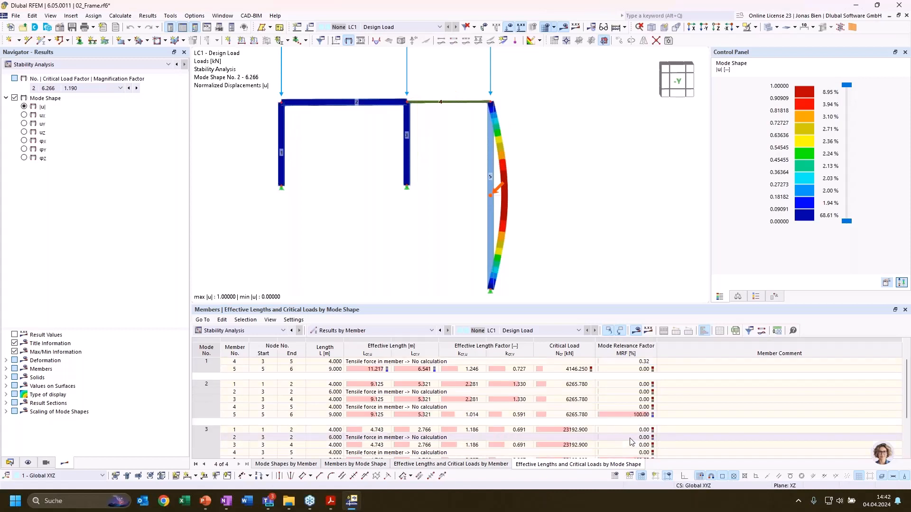
{"action": "left_click", "coordinate": [640, 437]}
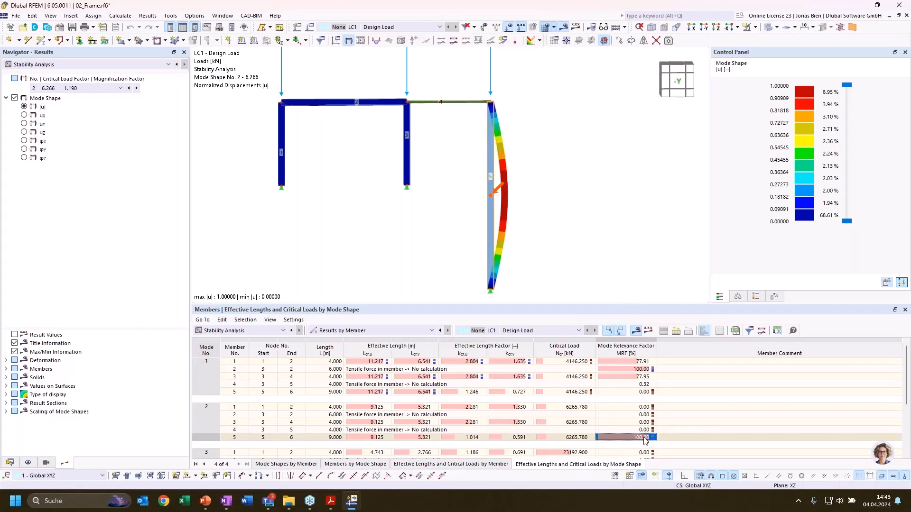
{"action": "scroll", "coordinate": [627, 428], "scroll_direction": "down", "scroll_amount": 2}
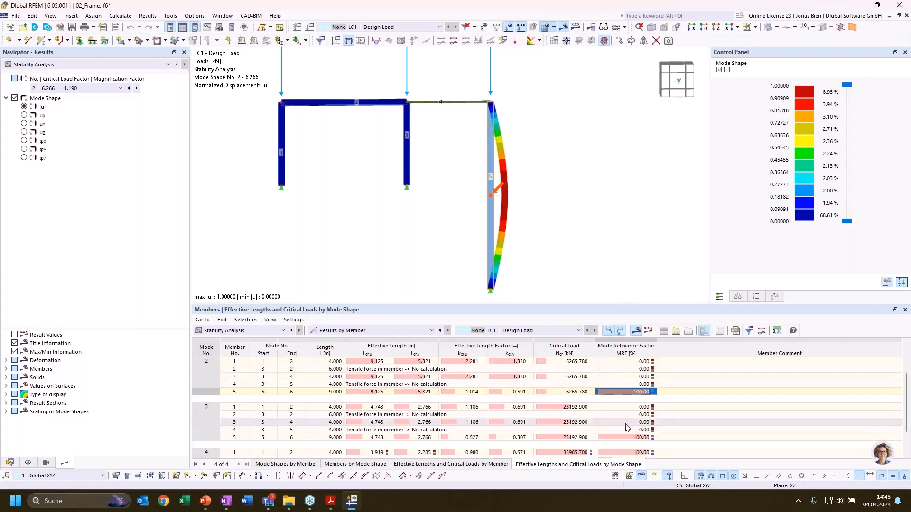
{"action": "scroll", "coordinate": [627, 428], "scroll_direction": "down", "scroll_amount": 1}
{"action": "scroll", "coordinate": [626, 428], "scroll_direction": "up", "scroll_amount": 3}
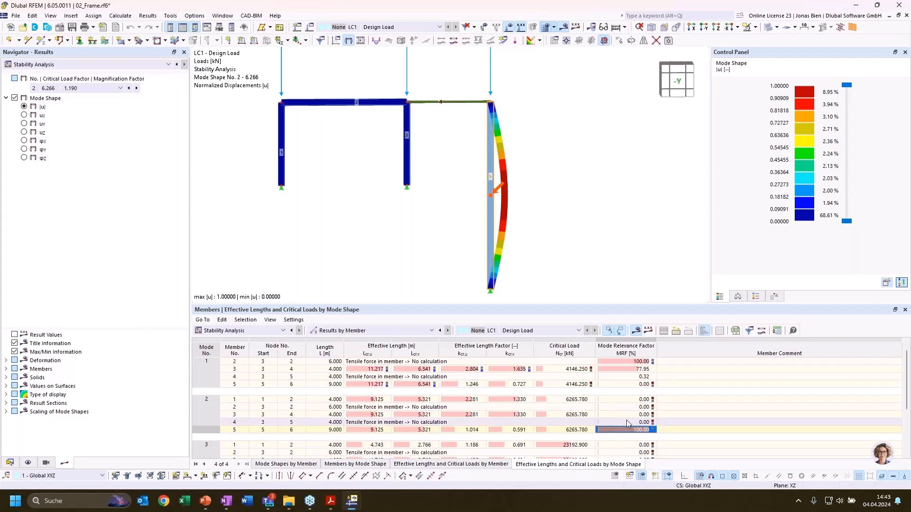
{"action": "scroll", "coordinate": [626, 423], "scroll_direction": "down", "scroll_amount": 3}
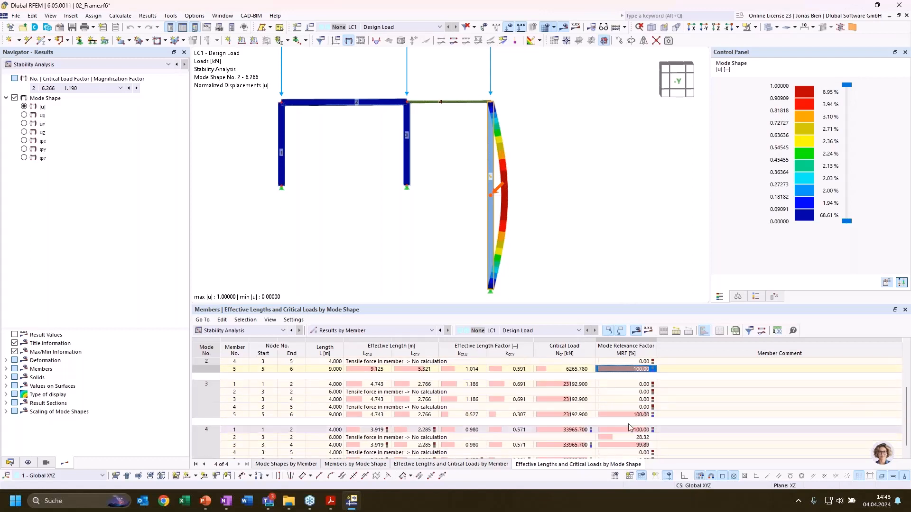
{"action": "left_click", "coordinate": [630, 415]}
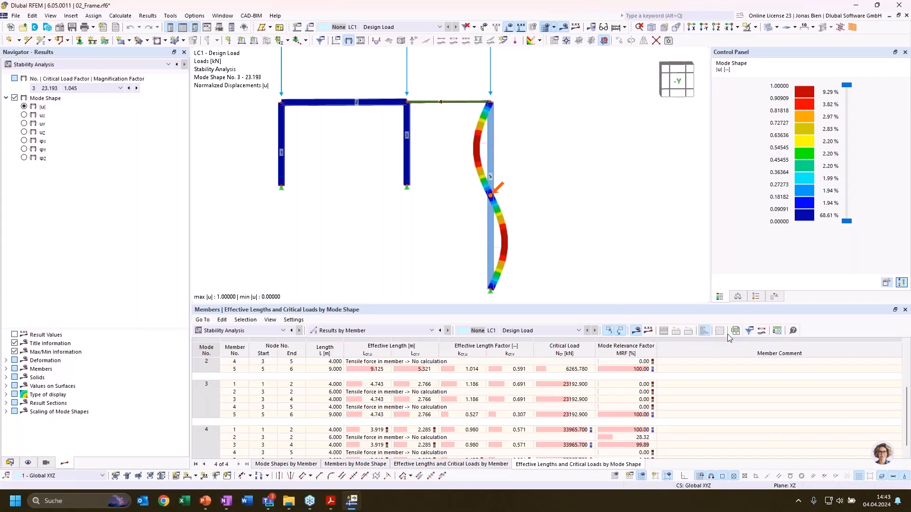
- Filter the effective lengths by mode shape table by criteria, displaying only rows with MRF greater than 20 %
{"action": "left_click", "coordinate": [749, 333]}
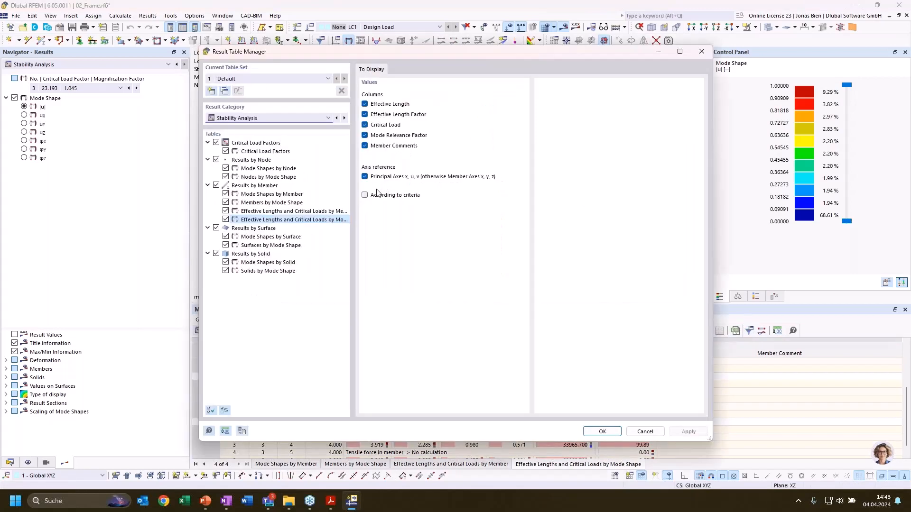
{"action": "left_click", "coordinate": [428, 72]}
{"action": "left_click", "coordinate": [425, 96]}
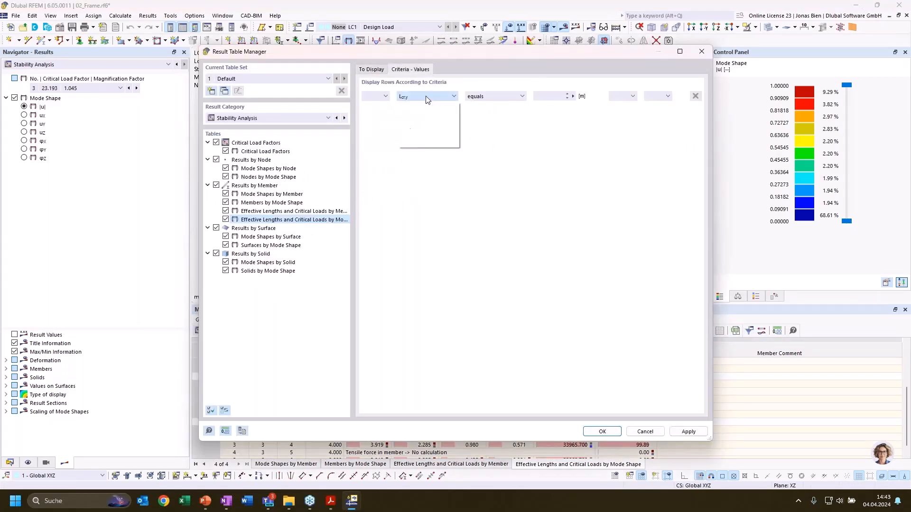
{"action": "left_click", "coordinate": [446, 124]}
{"action": "left_click", "coordinate": [481, 96]}
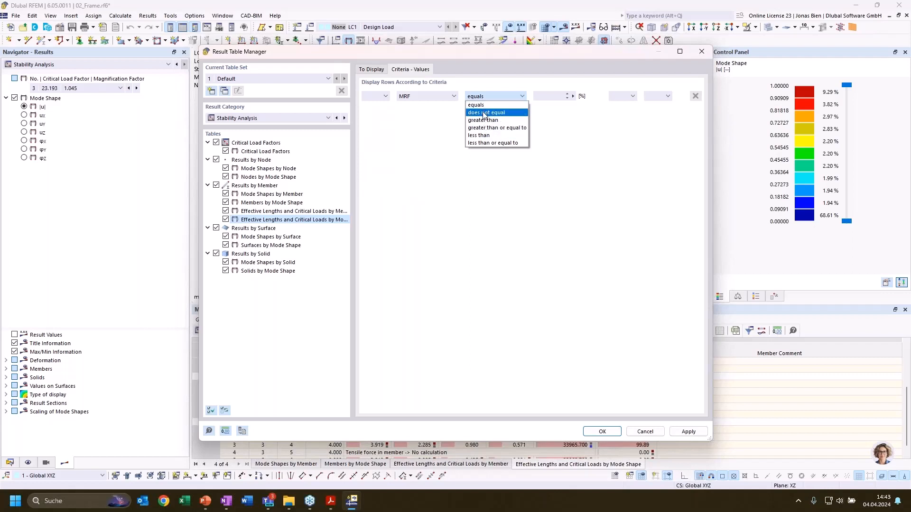
{"action": "left_click", "coordinate": [483, 120]}
{"action": "left_click", "coordinate": [553, 96]}
{"action": "type", "text": "20"}
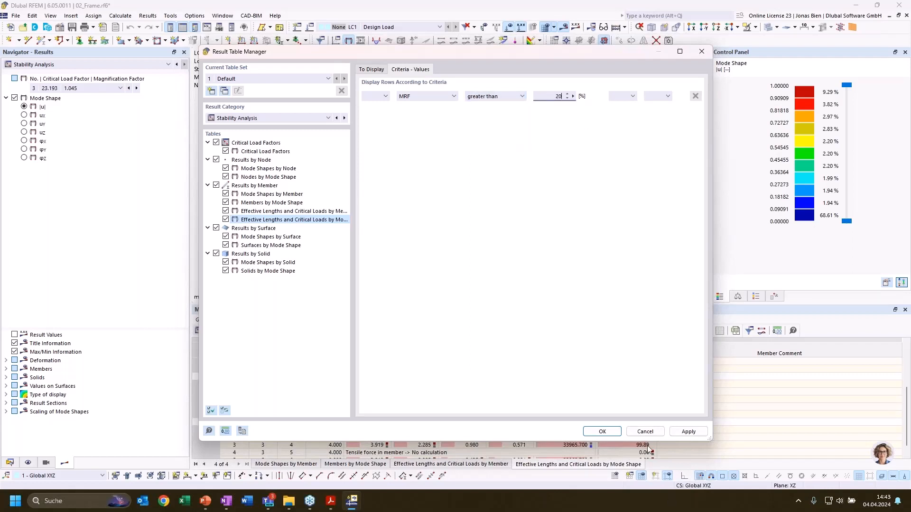
{"action": "left_click", "coordinate": [602, 431]}
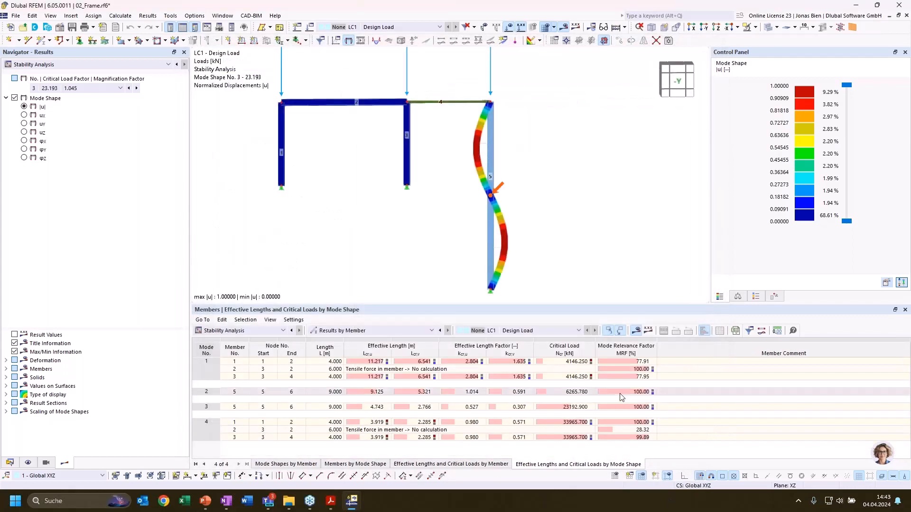
- Review the filtered rows for member 3 in mode 1 and for modes 2 and 3
{"action": "left_click", "coordinate": [266, 376]}
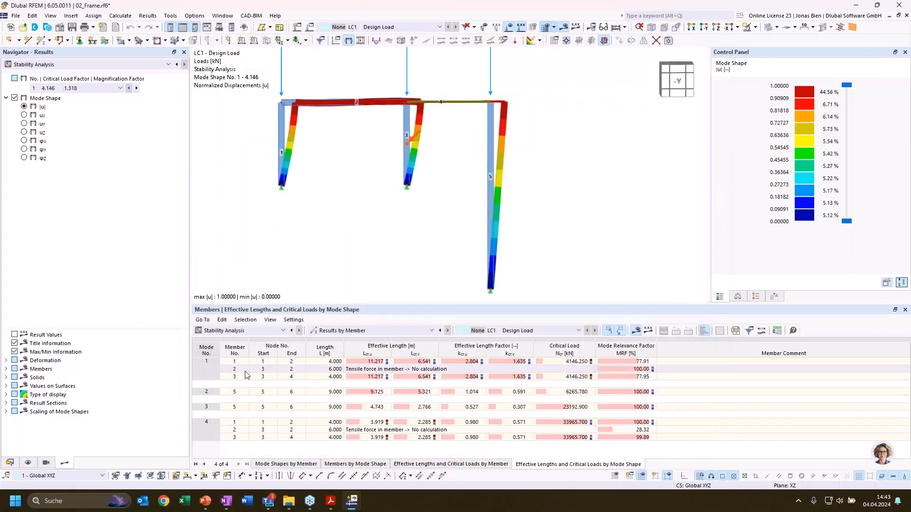
{"action": "left_click", "coordinate": [202, 393]}
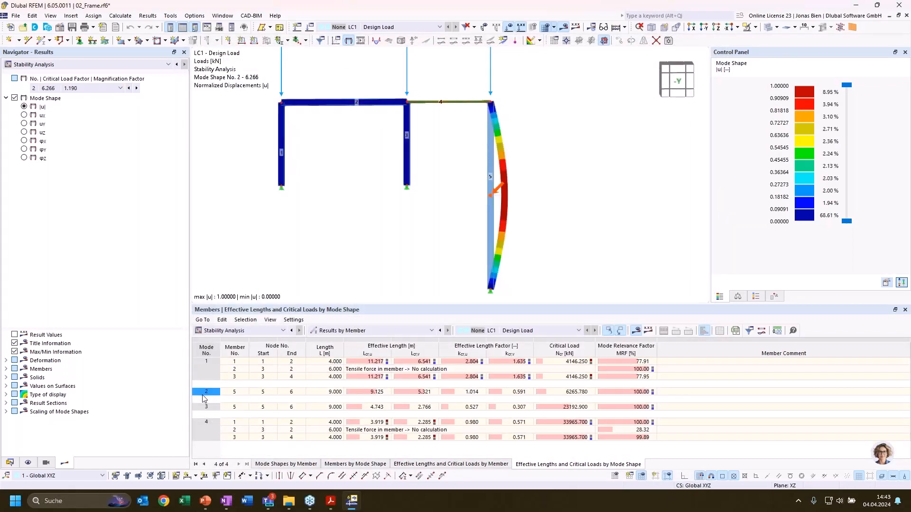
{"action": "left_click", "coordinate": [219, 407]}
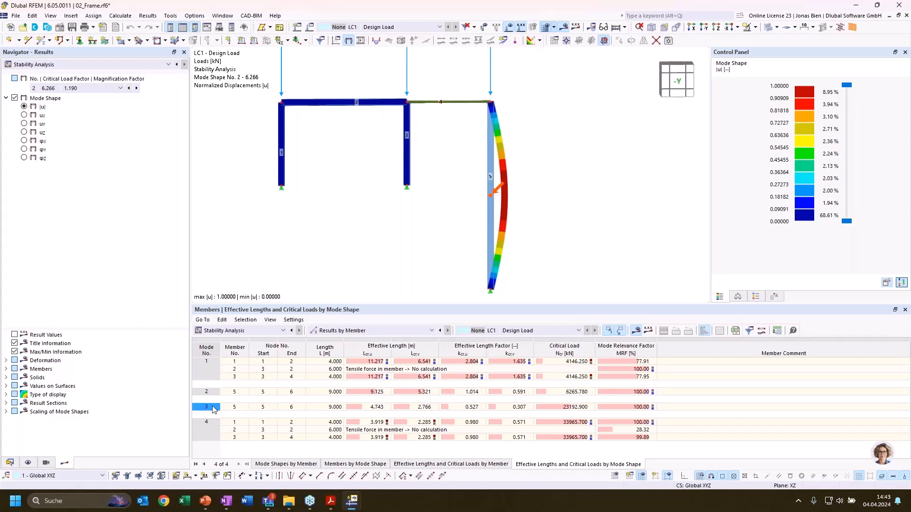
- Check member 1's mode 1 row in the effective lengths by mode shape table together with its mode shape in the model
{"action": "left_click", "coordinate": [236, 369]}
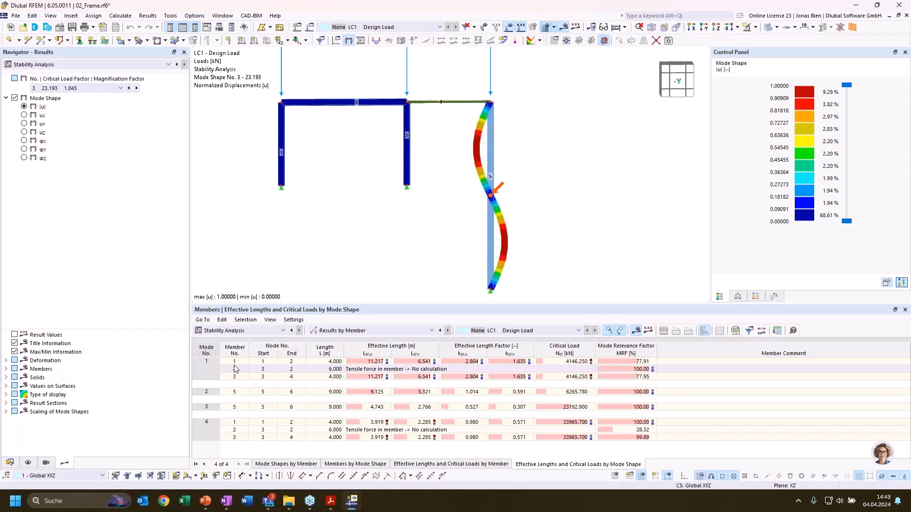
{"action": "left_click", "coordinate": [234, 365]}
{"action": "left_click", "coordinate": [222, 369]}
{"action": "left_click", "coordinate": [234, 363]}
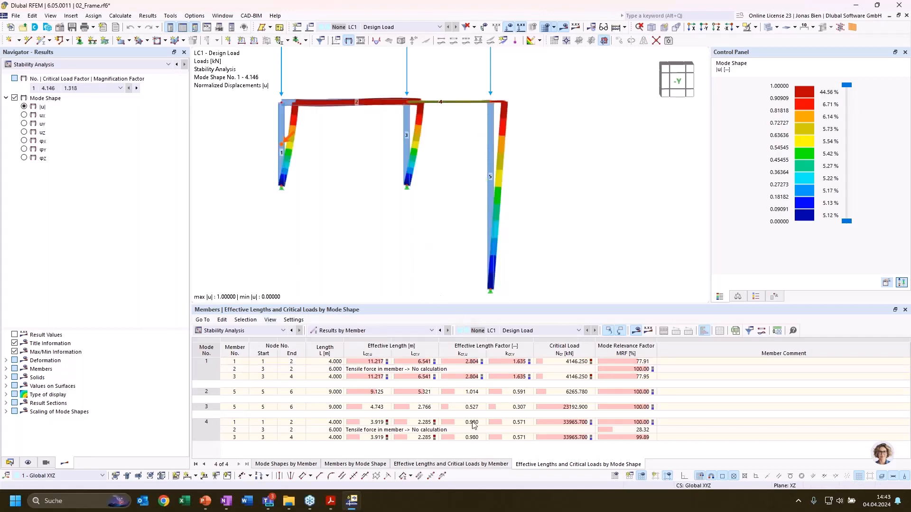
- Filter the effective lengths and critical loads by member table by criteria, displaying only rows with MRF greater than 20 %
{"action": "left_click", "coordinate": [466, 468]}
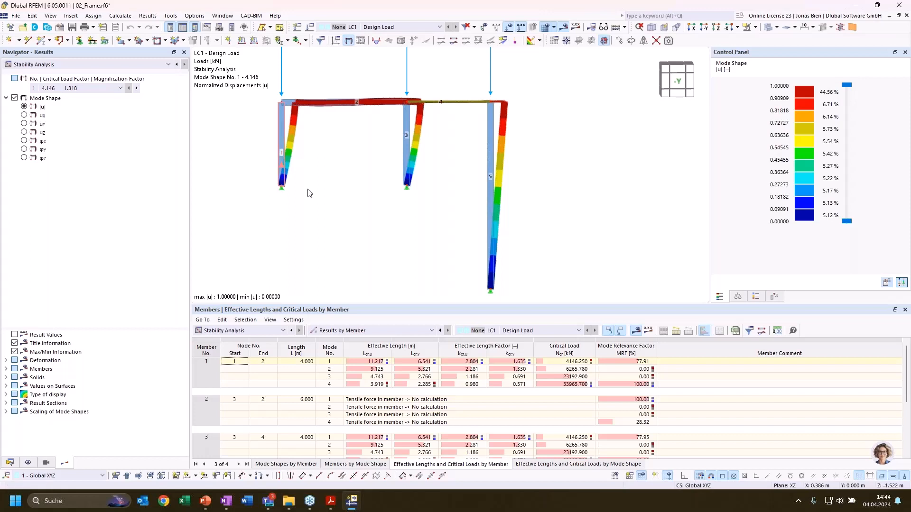
{"action": "left_click", "coordinate": [634, 363]}
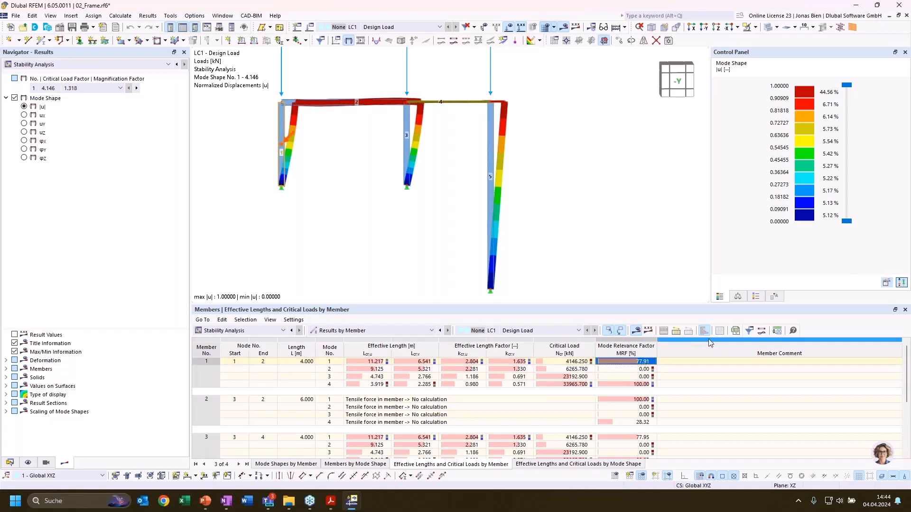
{"action": "left_click", "coordinate": [749, 332]}
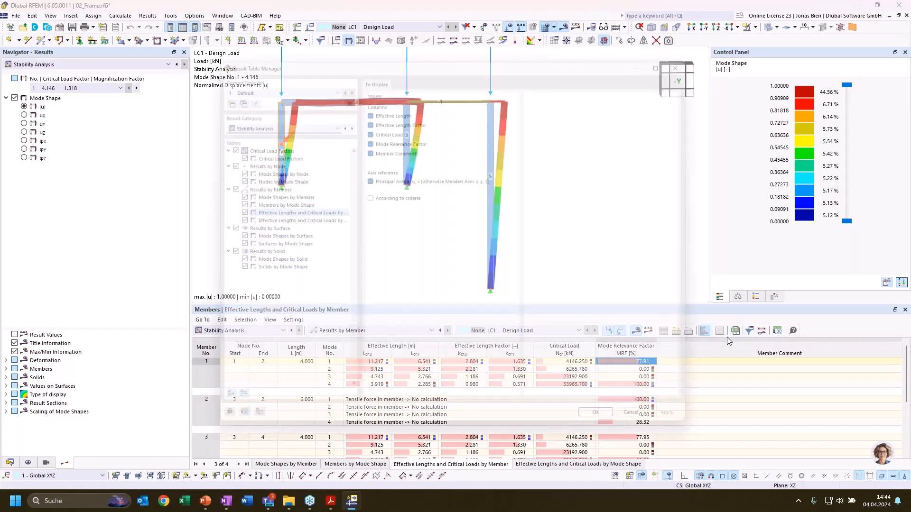
{"action": "left_click", "coordinate": [365, 195]}
{"action": "left_click", "coordinate": [410, 69]}
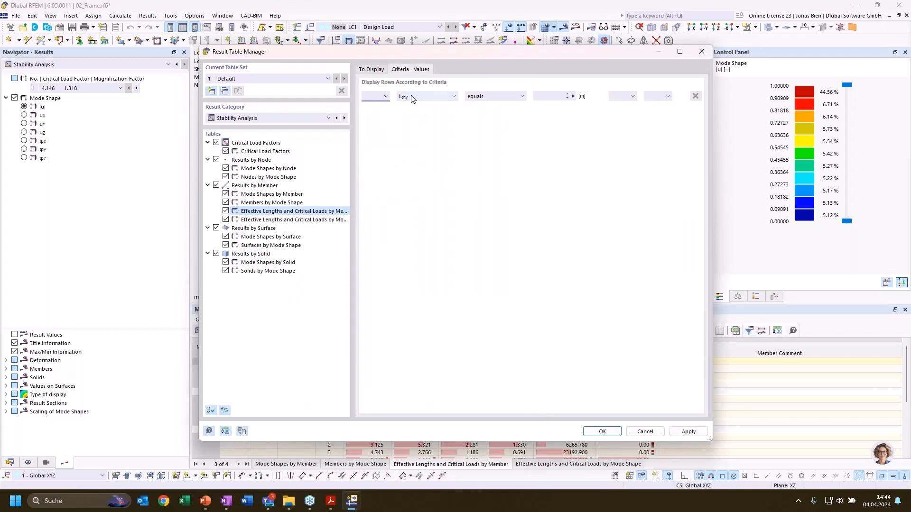
{"action": "left_click", "coordinate": [427, 96]}
{"action": "left_click", "coordinate": [417, 144]}
{"action": "left_click", "coordinate": [496, 97]}
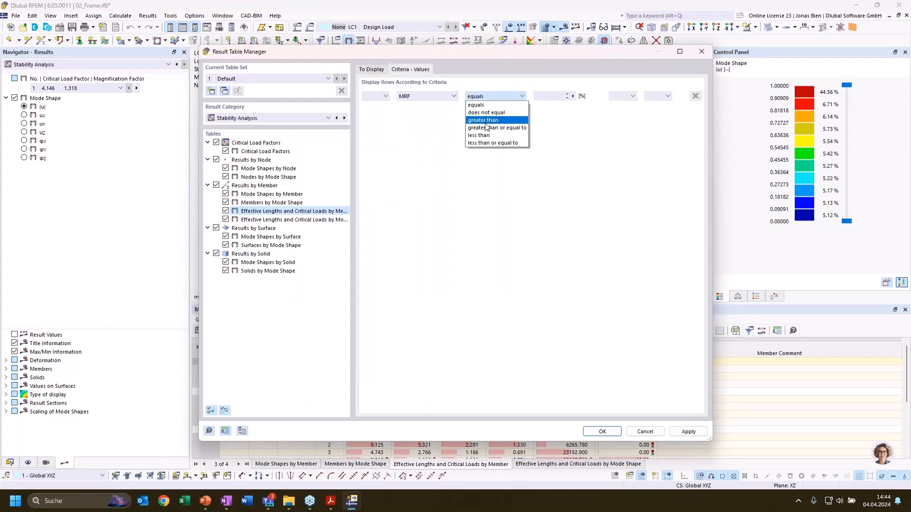
{"action": "left_click", "coordinate": [503, 119]}
{"action": "key", "text": "Tab"}
{"action": "type", "text": "20"}
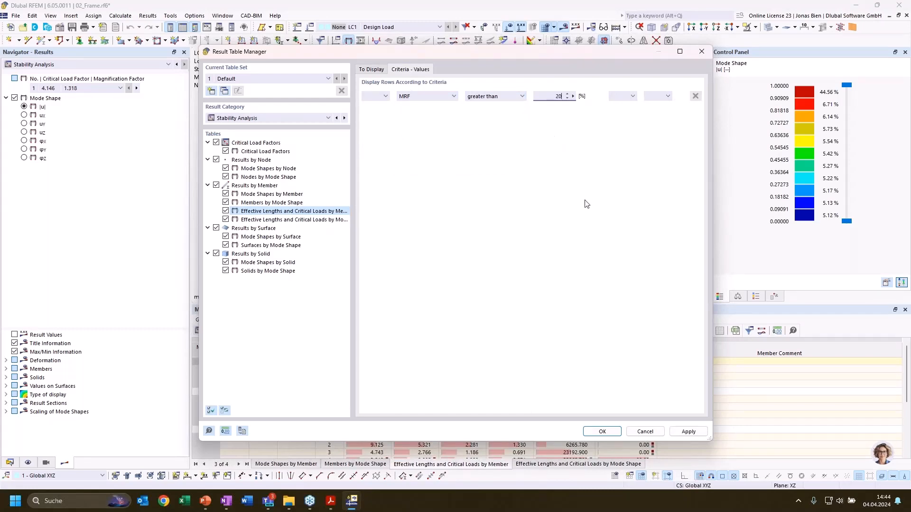
{"action": "left_click", "coordinate": [602, 432]}
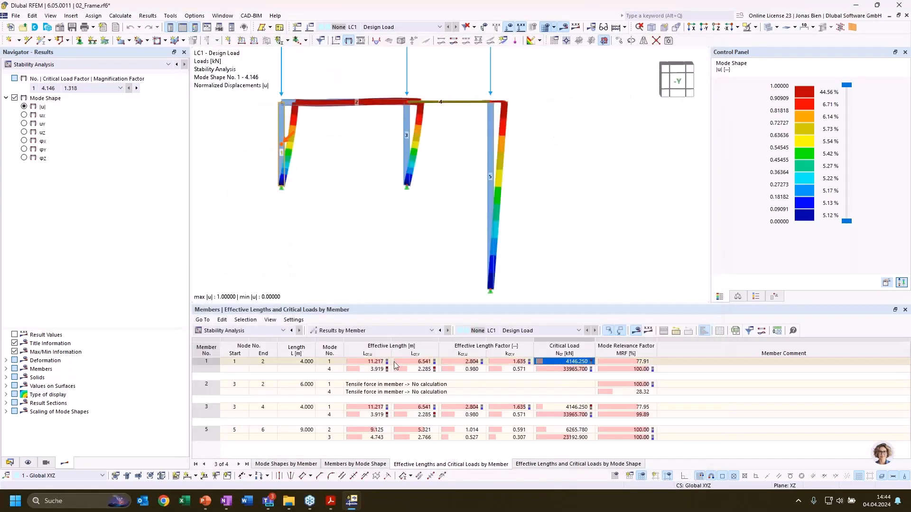
- Check the mode 1 effective length and effective length factor of members 1 and 3 against the frame's mode shape
{"action": "left_click", "coordinate": [378, 363]}
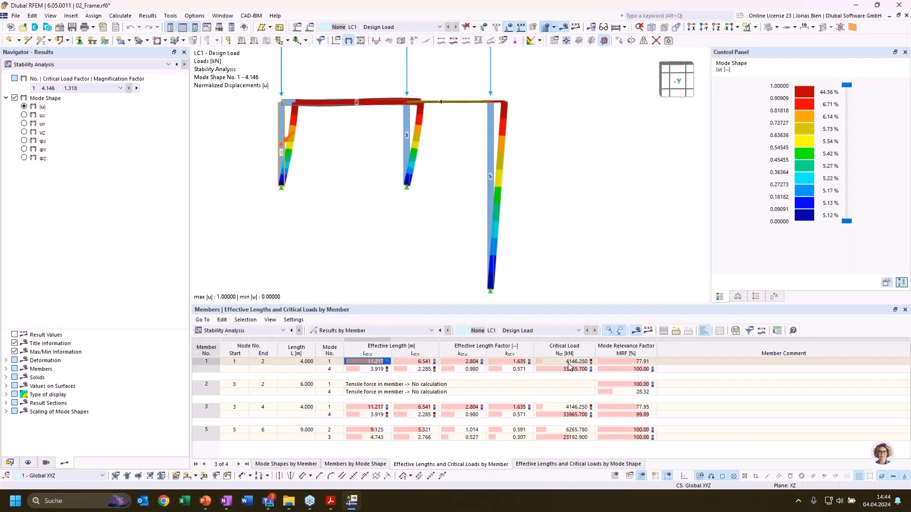
{"action": "left_click", "coordinate": [467, 361]}
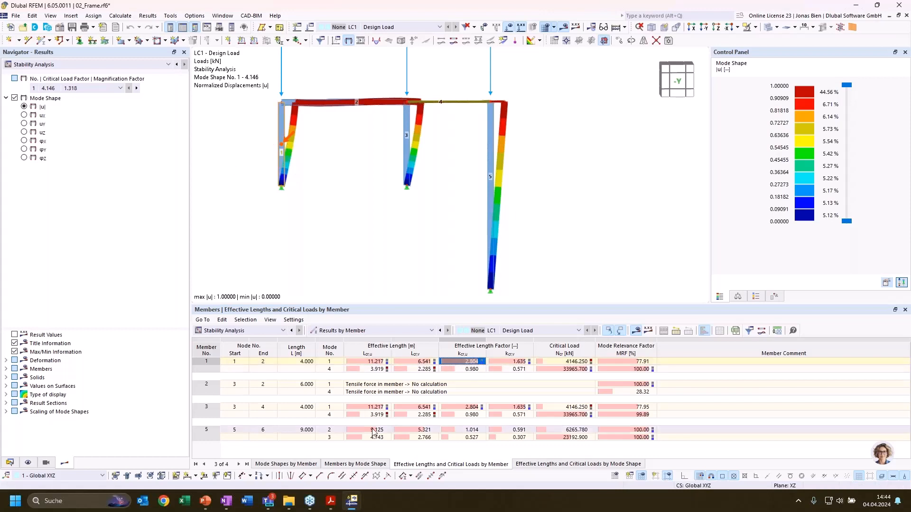
{"action": "left_click", "coordinate": [469, 408]}
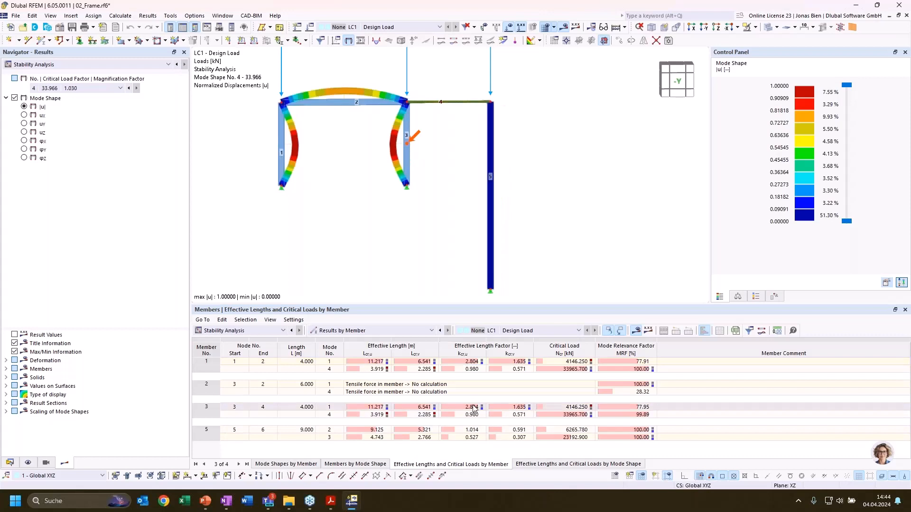
{"action": "left_click", "coordinate": [585, 176]}
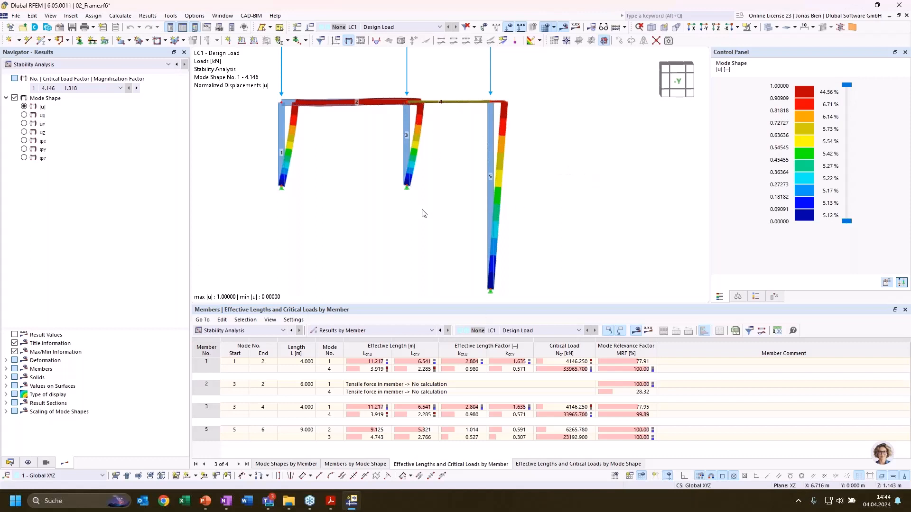
{"action": "scroll", "coordinate": [485, 201], "scroll_direction": "down", "scroll_amount": 1}
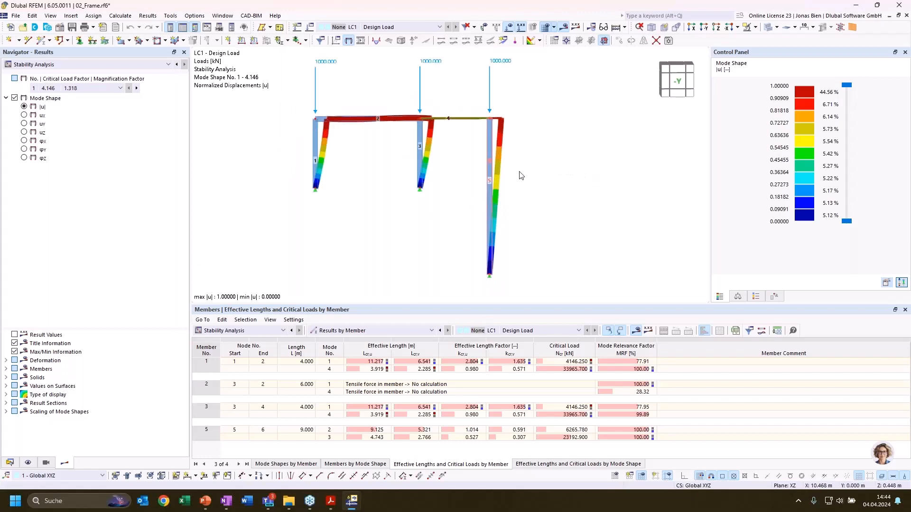
{"action": "middle_click_drag", "start_coordinate": [539, 166], "coordinate": [560, 181]}
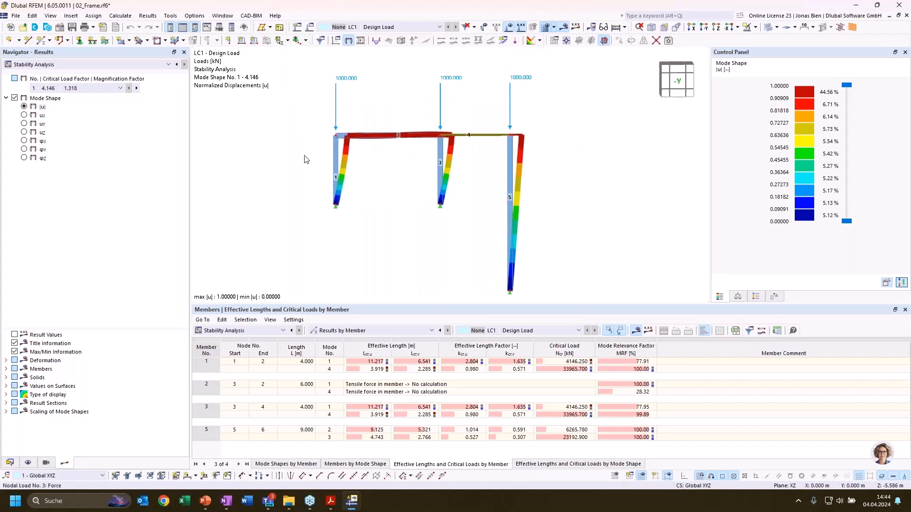
- Switch from the frame model to the 03_Hall.rf6 model and bring the whole hall into view
{"action": "left_click", "coordinate": [10, 463]}
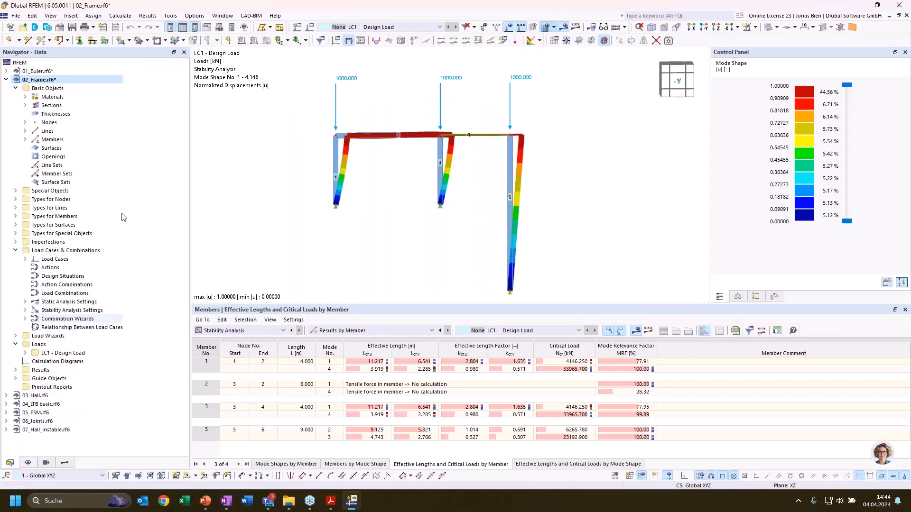
{"action": "left_click", "coordinate": [7, 80]}
{"action": "double_click", "coordinate": [35, 88]}
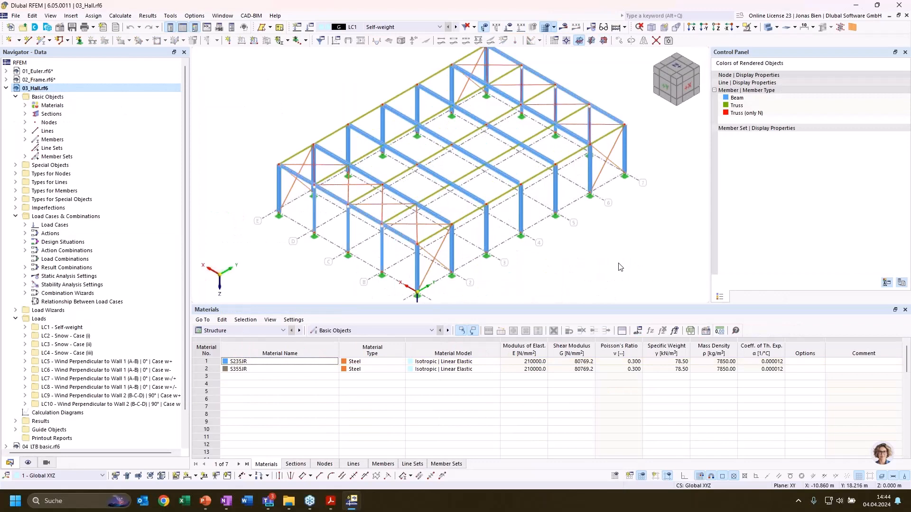
{"action": "middle_click_drag", "start_coordinate": [610, 257], "coordinate": [601, 236]}
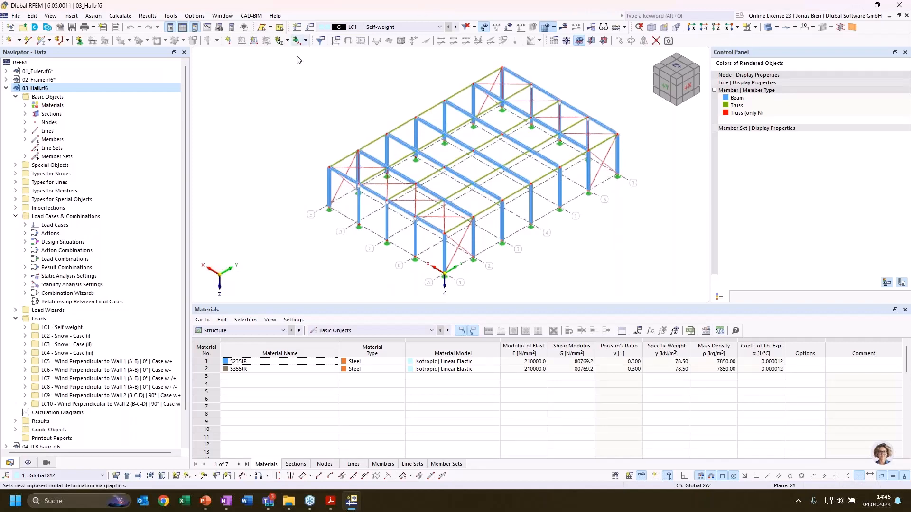
- Review the hall's load cases, from LC1 self-weight through the snow cases LC2 to LC4
{"action": "left_click", "coordinate": [27, 225]}
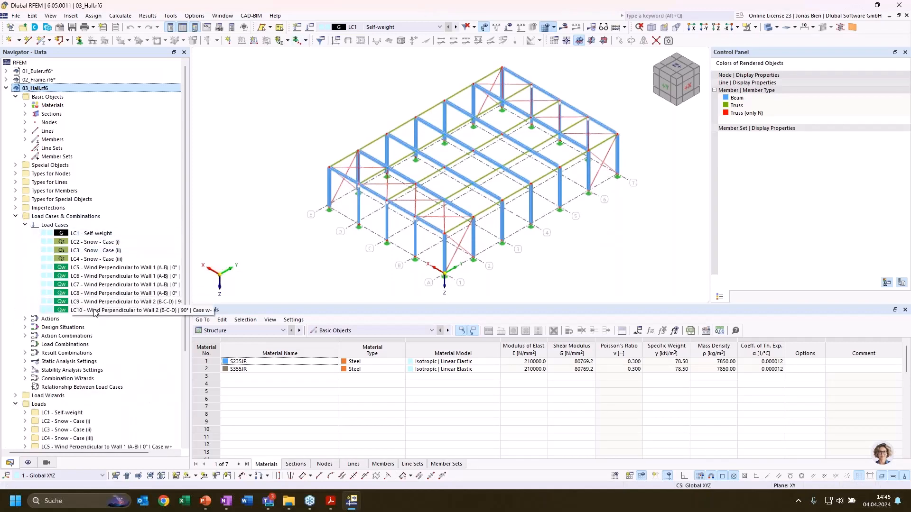
{"action": "left_click", "coordinate": [94, 234]}
{"action": "left_click", "coordinate": [93, 243]}
{"action": "left_click", "coordinate": [94, 251]}
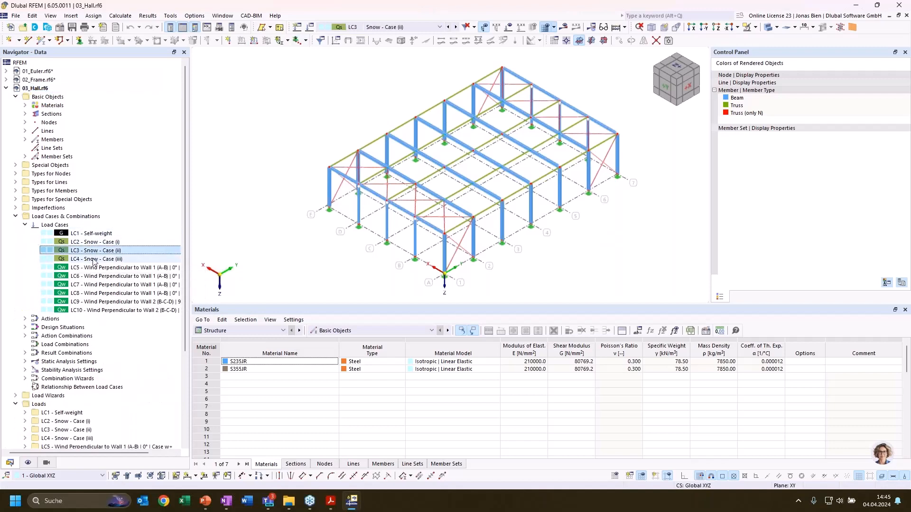
{"action": "left_click", "coordinate": [93, 260]}
{"action": "left_click", "coordinate": [26, 225]}
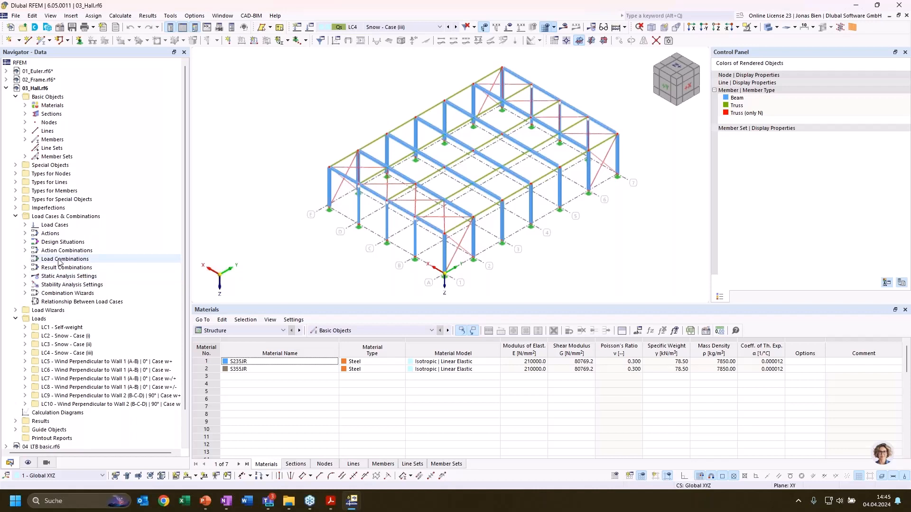
- Review the ULS result combinations RC1 to RC4 of the hall model
{"action": "left_click", "coordinate": [26, 267]}
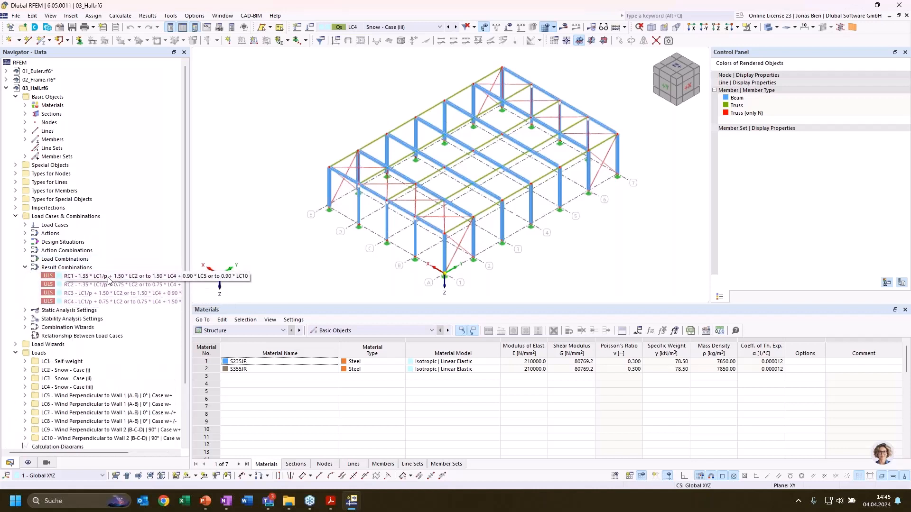
{"action": "left_click", "coordinate": [108, 276]}
{"action": "key", "text": "Down"}
{"action": "key", "text": "Down"}
{"action": "key", "text": "Down"}
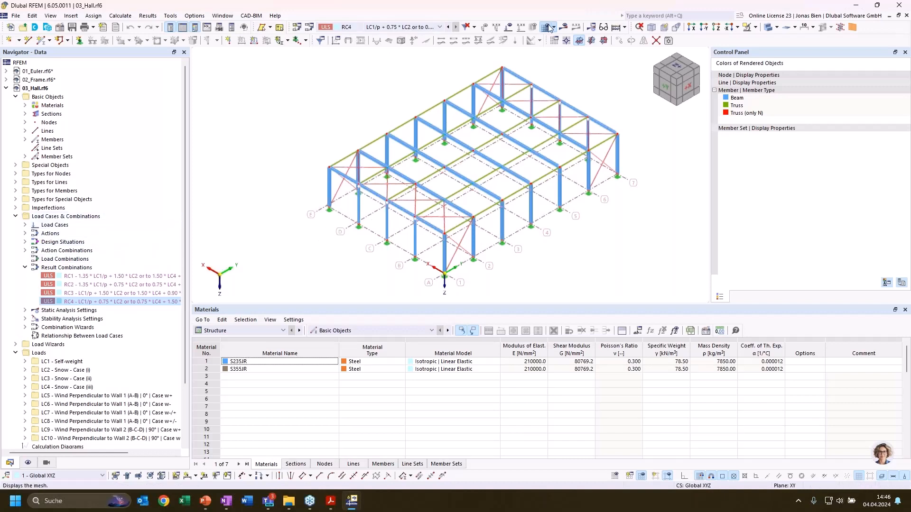
- Calculate the hall's results, display design situation DS1, and list the available member internal forces with N shown
{"action": "left_click", "coordinate": [563, 27]}
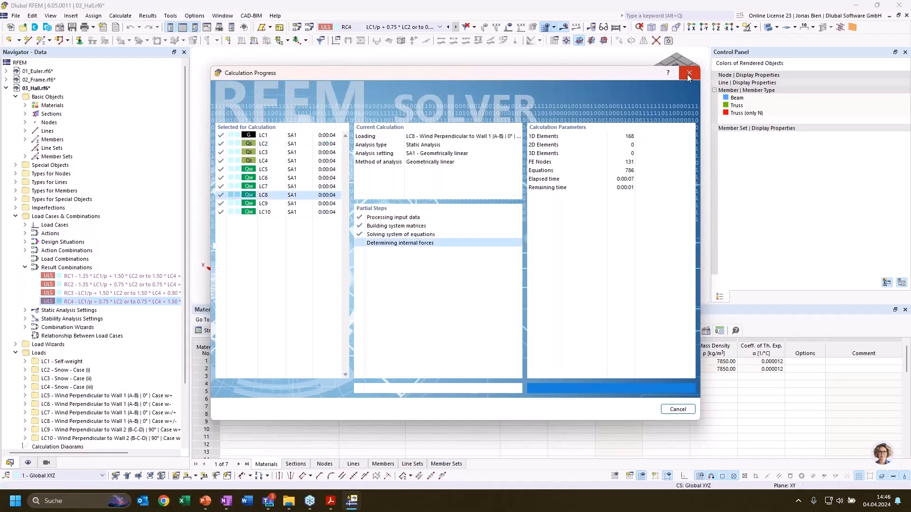
{"action": "left_click", "coordinate": [397, 30]}
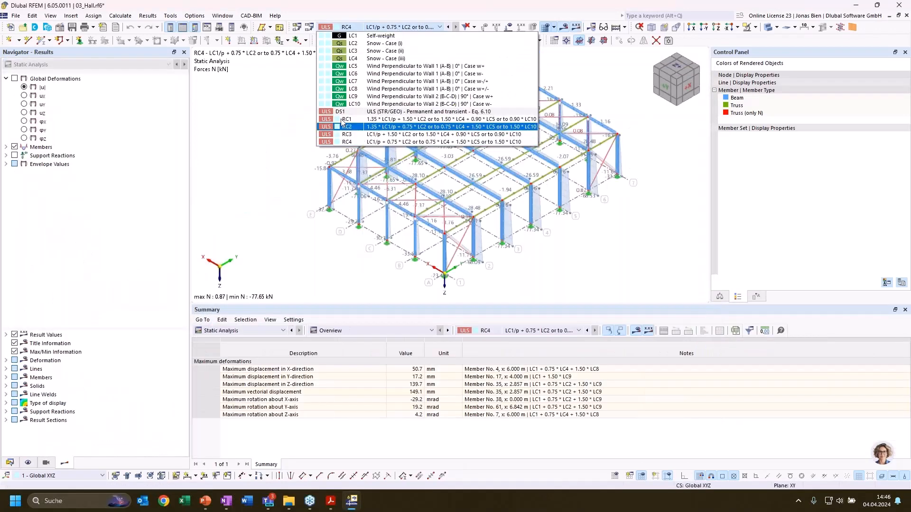
{"action": "left_click", "coordinate": [299, 108]}
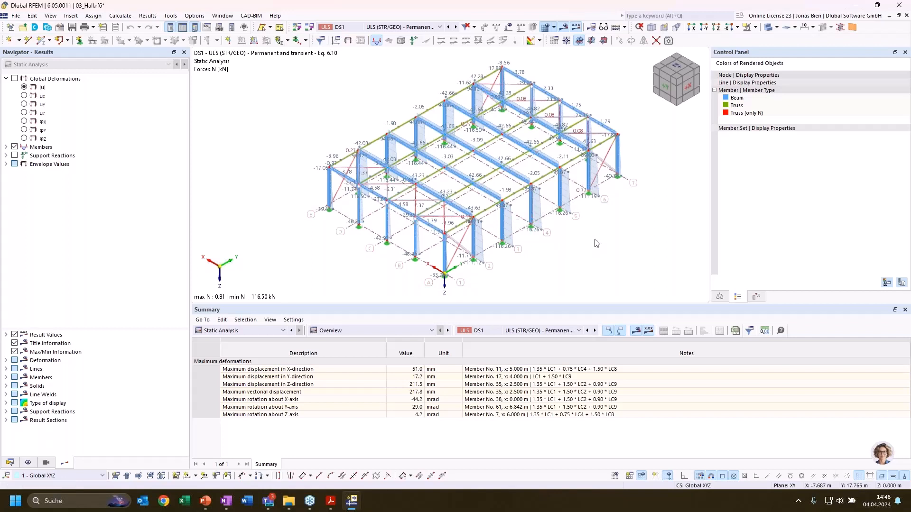
{"action": "left_click", "coordinate": [6, 147]}
{"action": "left_click", "coordinate": [15, 164]}
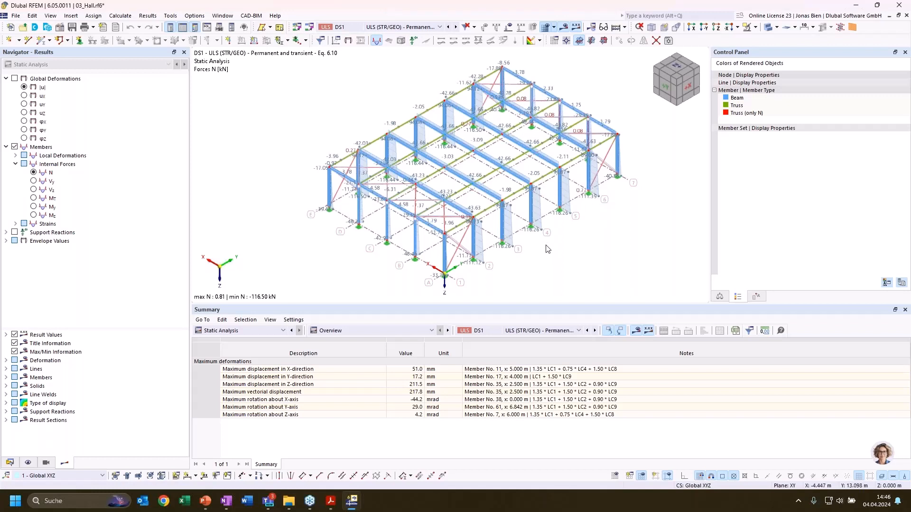
- Show the static analysis internal forces table by member for design situation DS1
{"action": "left_click", "coordinate": [242, 330]}
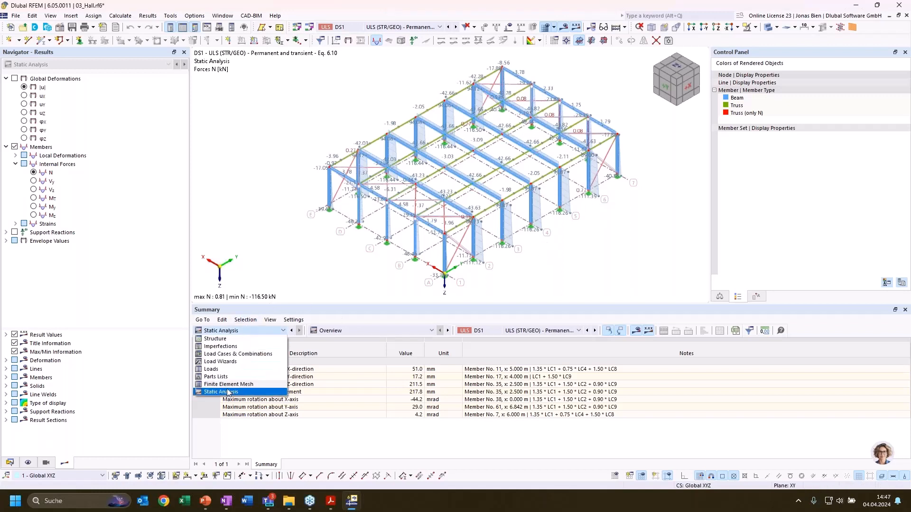
{"action": "left_click", "coordinate": [228, 392]}
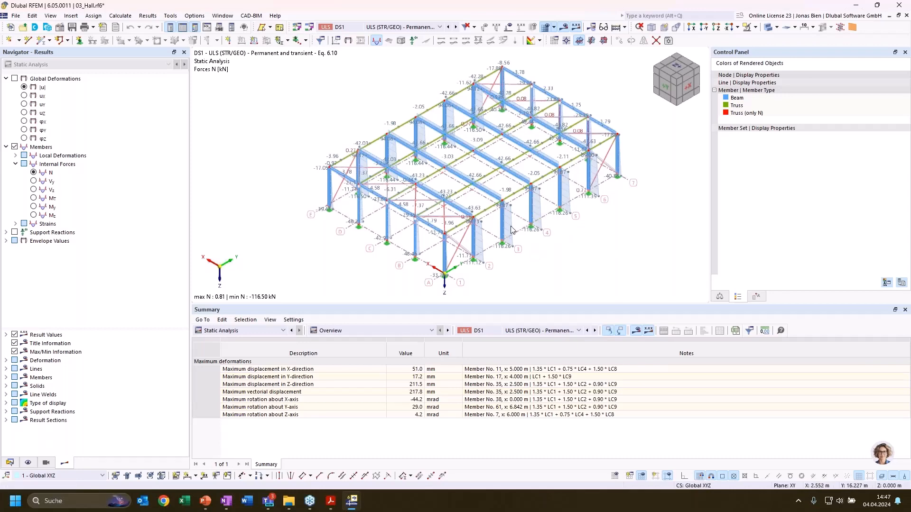
{"action": "left_click", "coordinate": [344, 330]}
{"action": "left_click", "coordinate": [345, 353]}
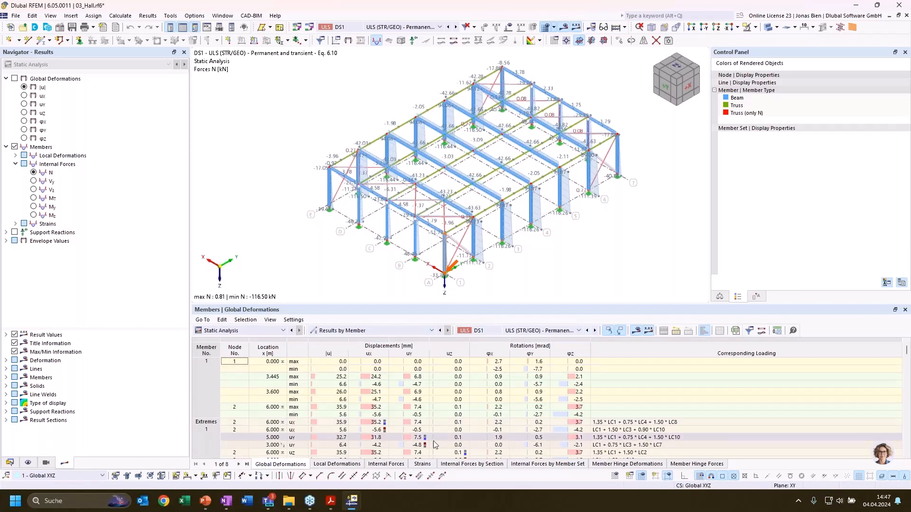
{"action": "left_click", "coordinate": [461, 464]}
{"action": "left_click", "coordinate": [386, 464]}
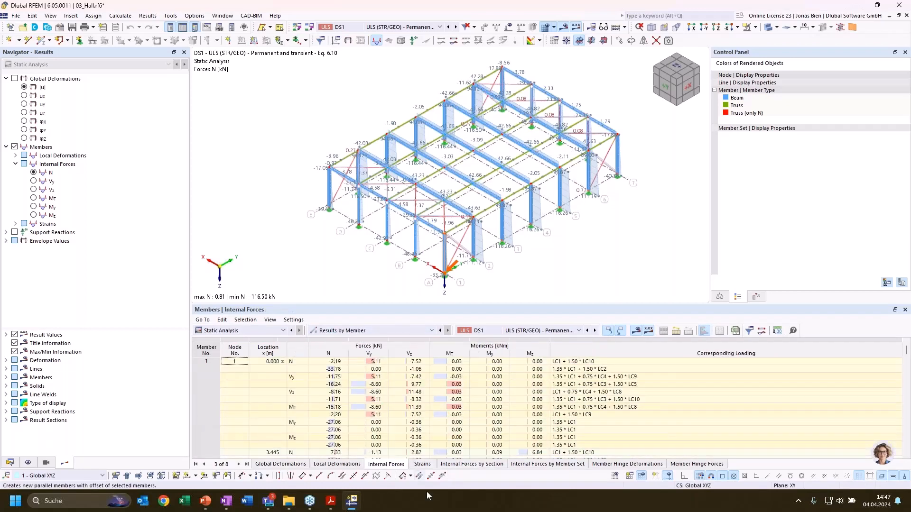
- Check the extreme axial forces N and their corresponding loading at the base of the column on grid line 4
{"action": "left_click", "coordinate": [530, 215]}
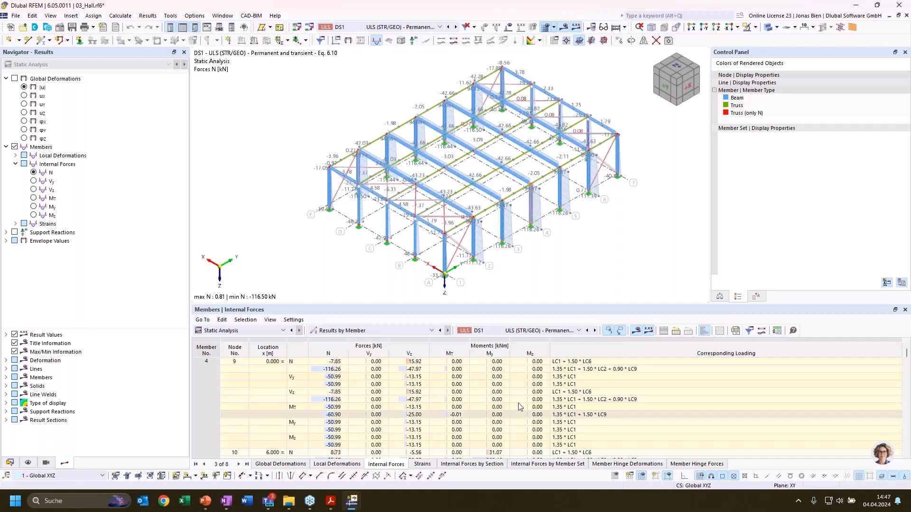
{"action": "left_click", "coordinate": [324, 369]}
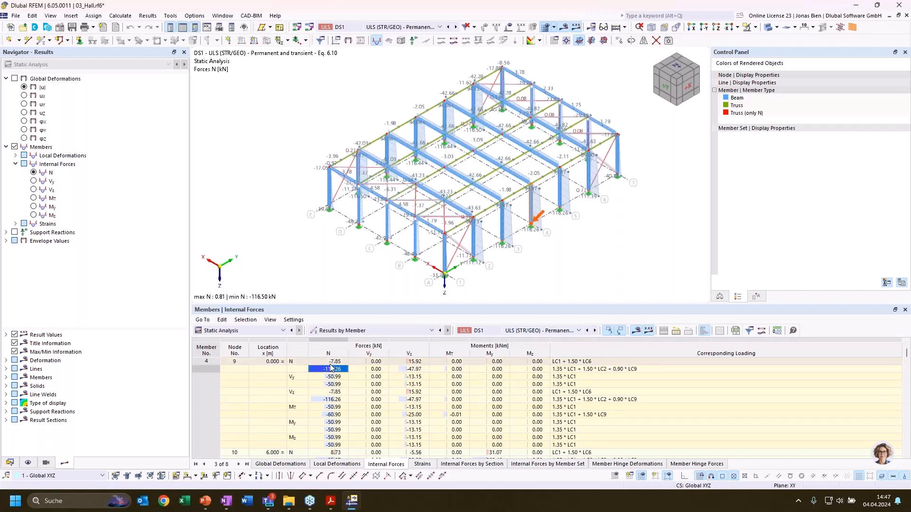
{"action": "left_click", "coordinate": [330, 364]}
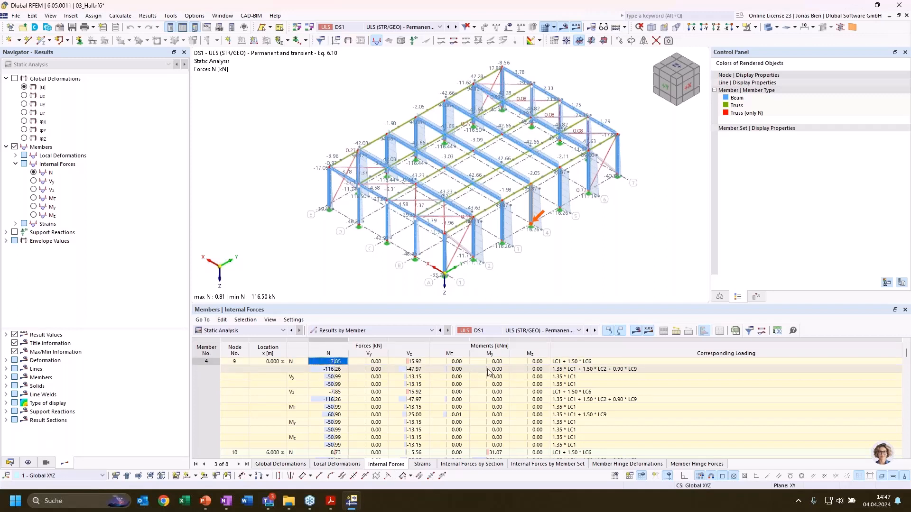
{"action": "left_click", "coordinate": [332, 373]}
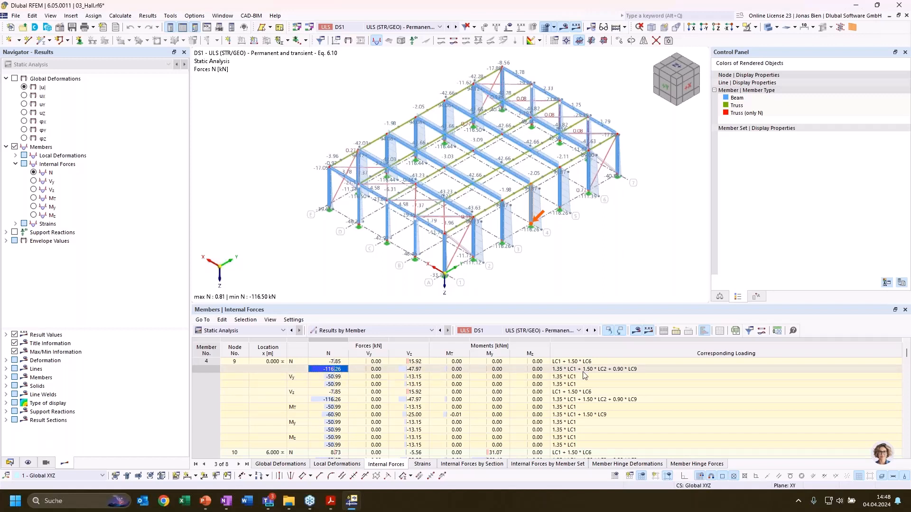
- Generate a load combination from the loading row 1.35 * LC1 + 1.50 * LC2 + 0.90 * LC9 giving the column's minimum N
{"action": "left_click", "coordinate": [600, 370]}
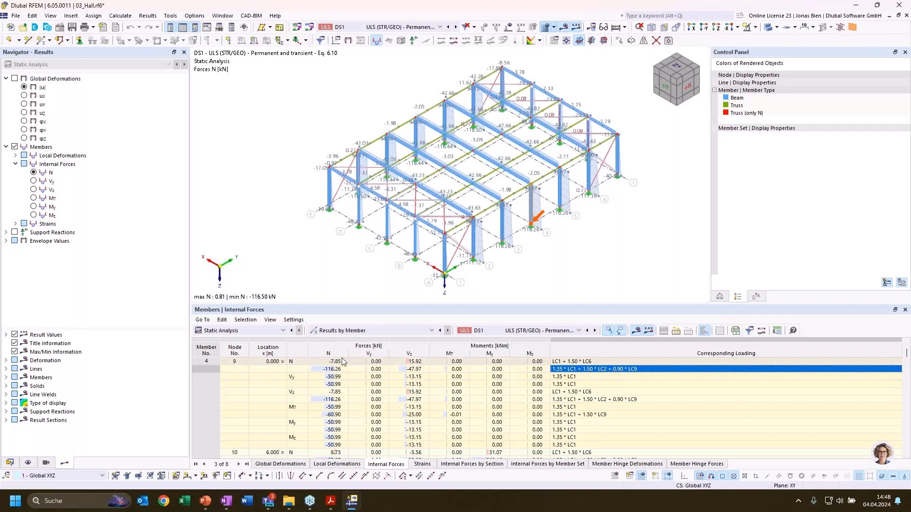
{"action": "right_click", "coordinate": [587, 370]}
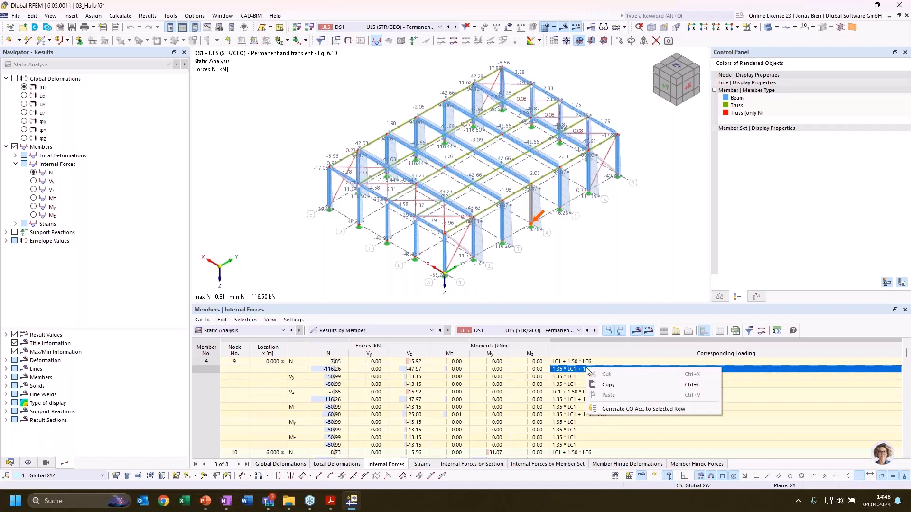
{"action": "left_click", "coordinate": [619, 409]}
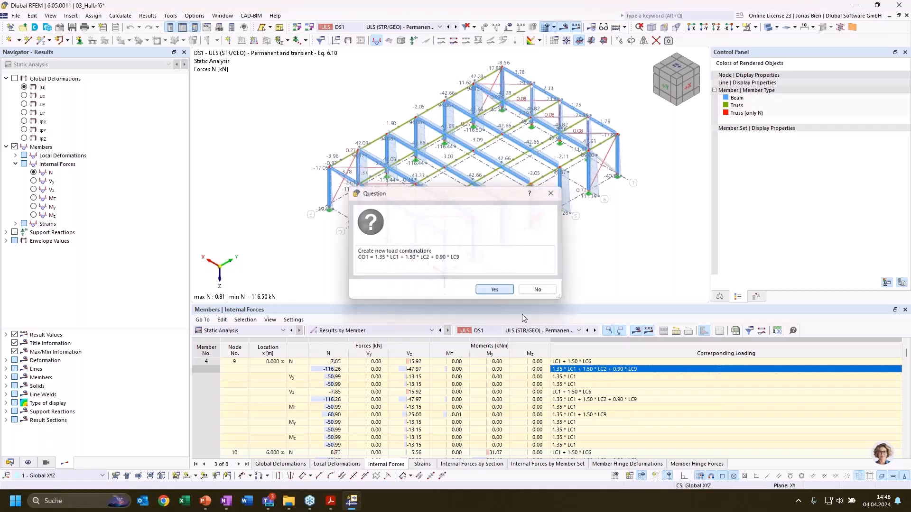
{"action": "left_click", "coordinate": [510, 290]}
{"action": "left_click", "coordinate": [512, 294]}
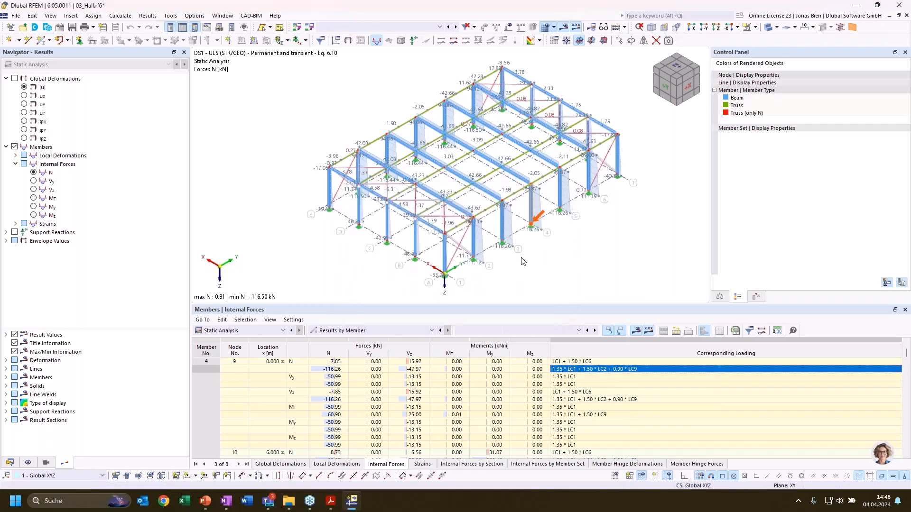
- Open the generated load combination CO1 and calculate it, including its critical load with the Structure Stability add-on
{"action": "left_click", "coordinate": [10, 463]}
{"action": "left_click", "coordinate": [25, 310]}
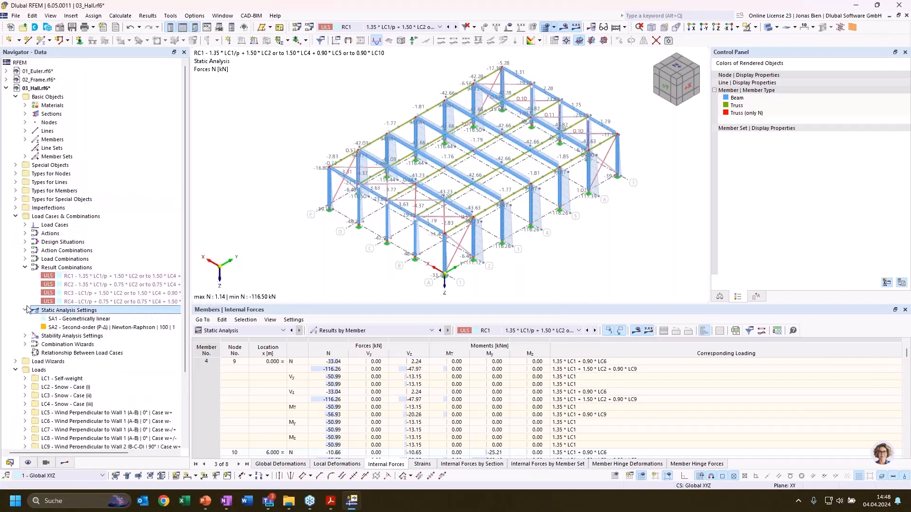
{"action": "left_click", "coordinate": [25, 310]}
{"action": "left_click", "coordinate": [25, 259]}
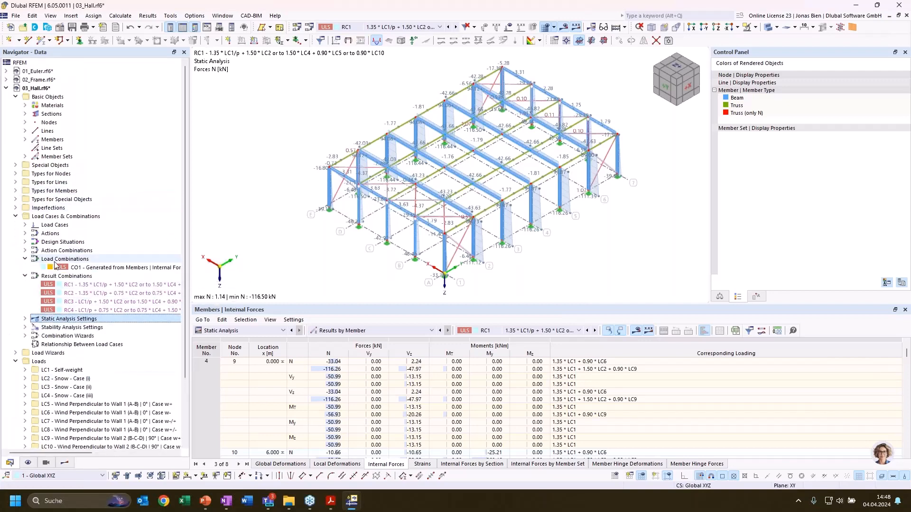
{"action": "left_click", "coordinate": [78, 267]}
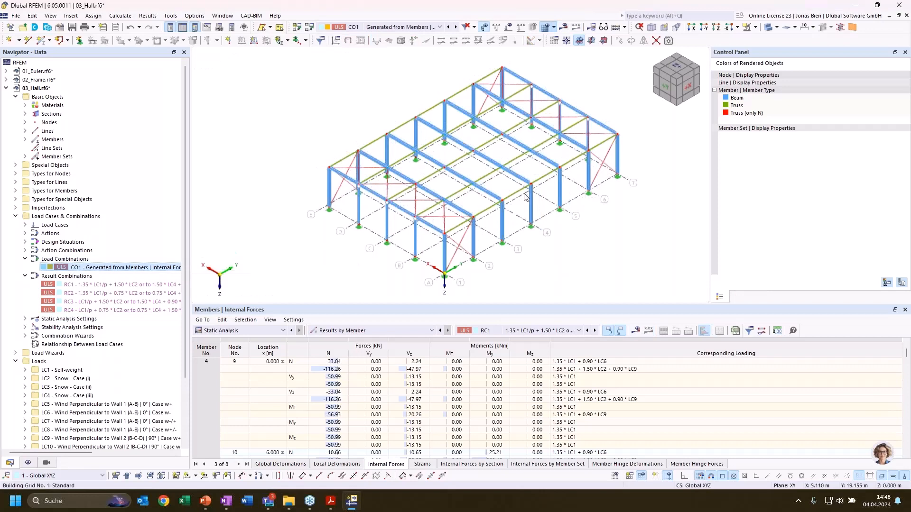
{"action": "double_click", "coordinate": [356, 262]}
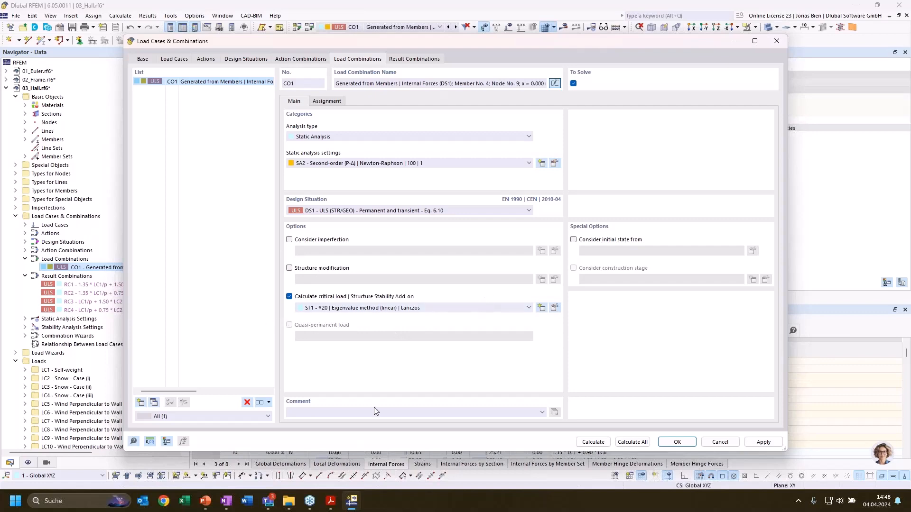
{"action": "left_click", "coordinate": [592, 442]}
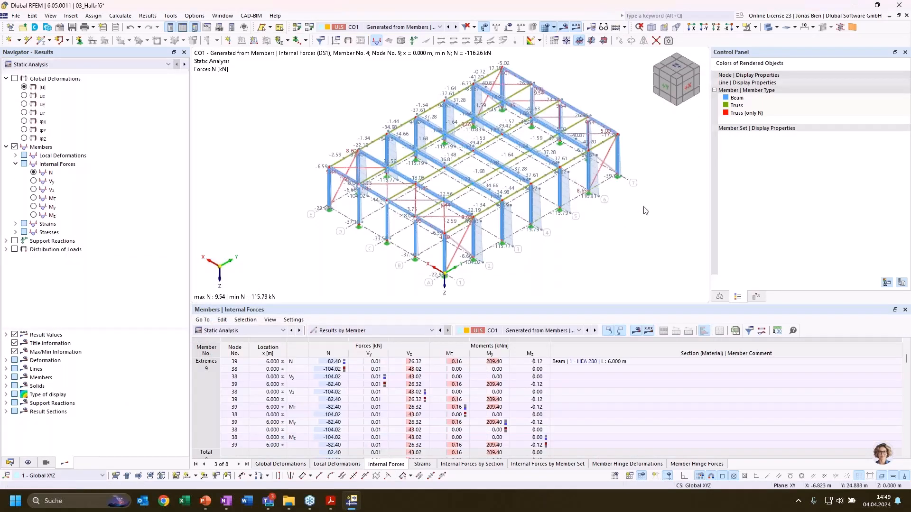
- Display the stability analysis results for CO1 and show the effective lengths and critical loads of the column on grid line 4
{"action": "middle_click_drag", "start_coordinate": [659, 196], "coordinate": [652, 199]}
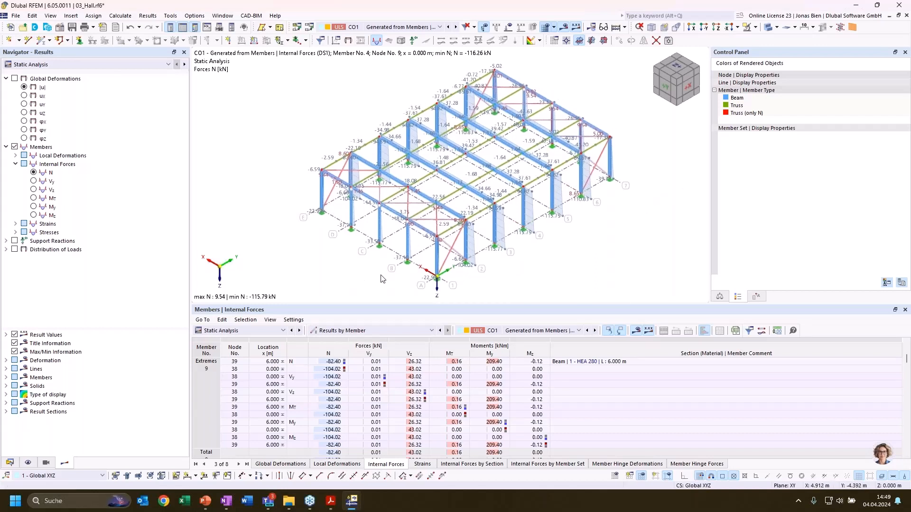
{"action": "left_click", "coordinate": [247, 331]}
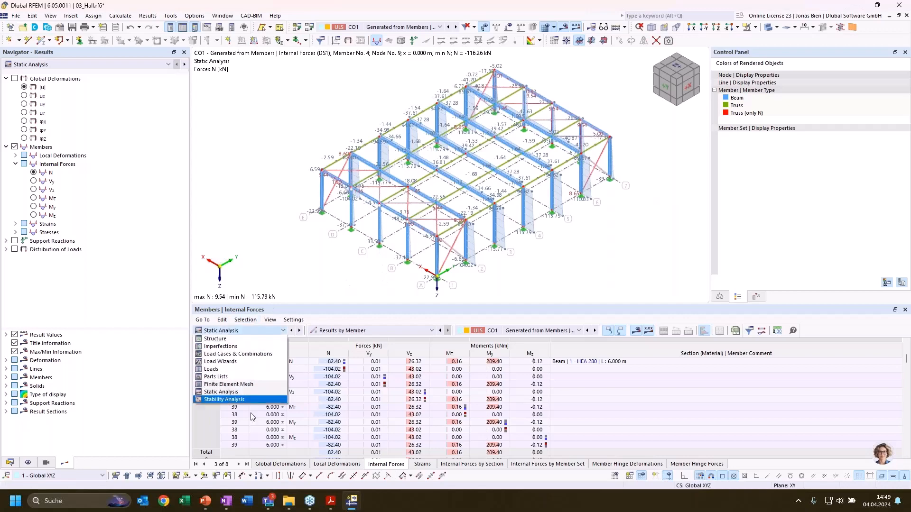
{"action": "left_click", "coordinate": [250, 401]}
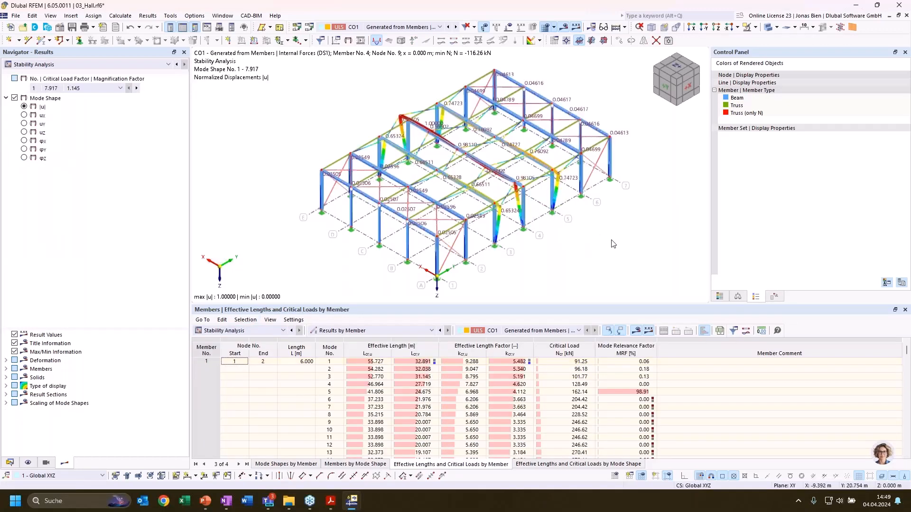
{"action": "middle_click_drag", "start_coordinate": [609, 238], "coordinate": [604, 235]}
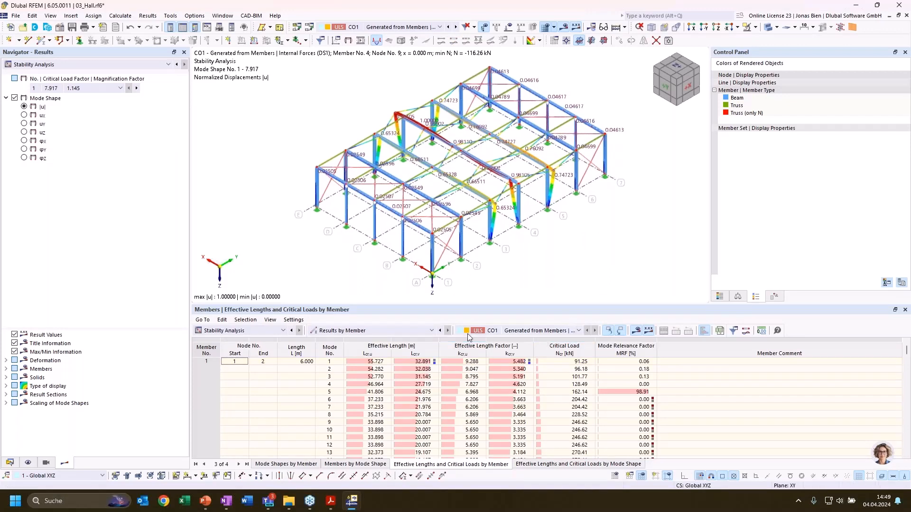
{"action": "left_click", "coordinate": [520, 212]}
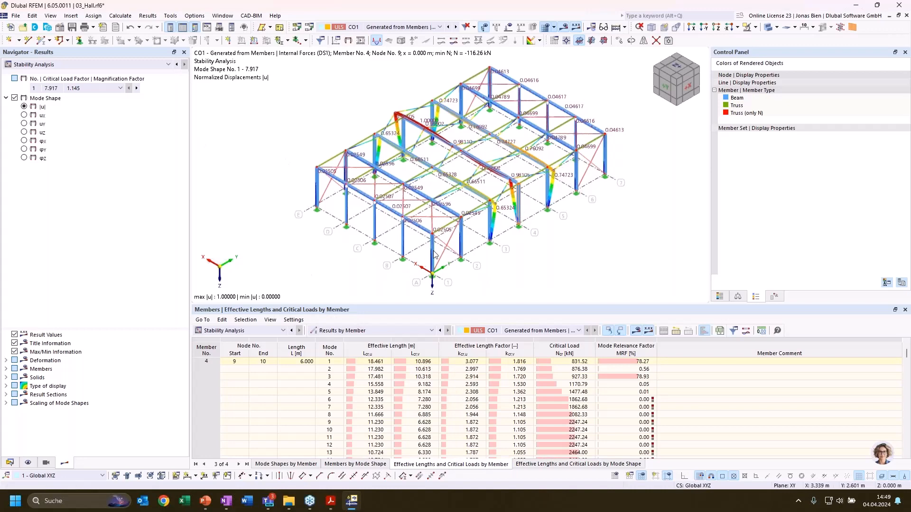
- Show the critical load factors table and view the hall's mode shapes 1 to 6 in turn
{"action": "left_click", "coordinate": [370, 329]}
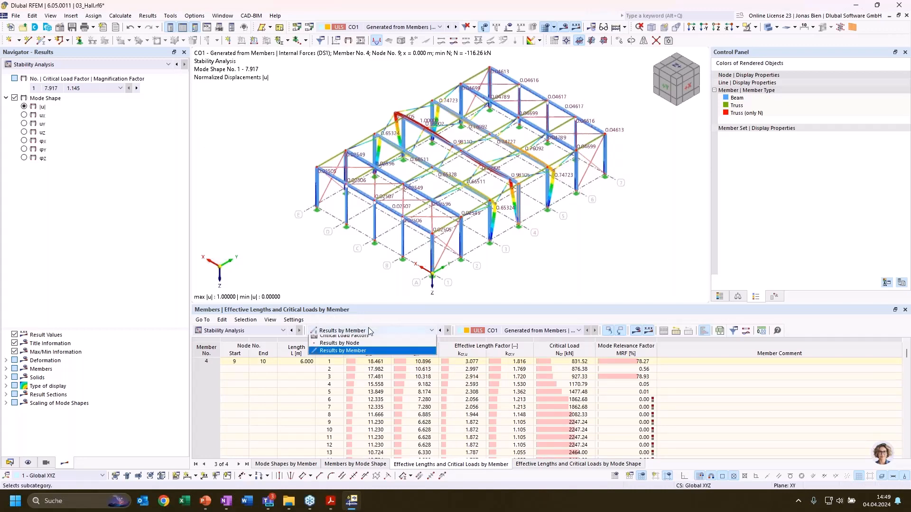
{"action": "left_click", "coordinate": [357, 336]}
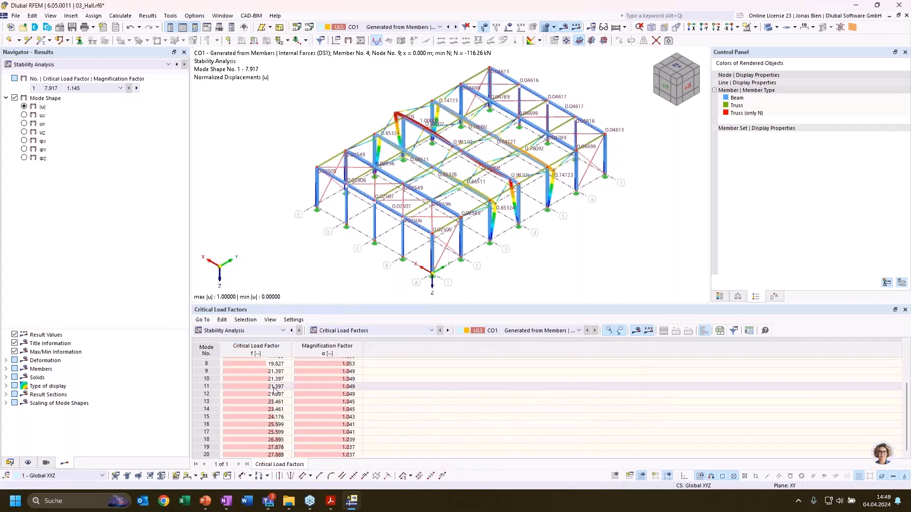
{"action": "left_click", "coordinate": [271, 362]}
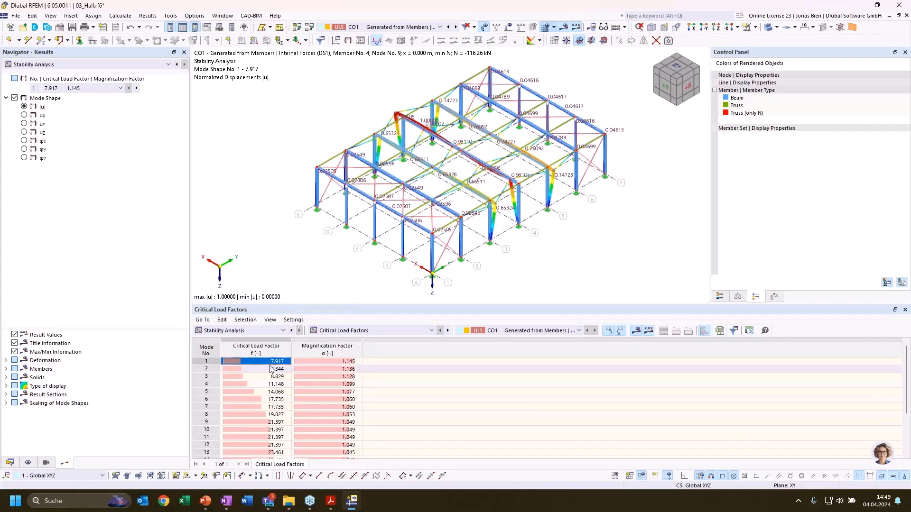
{"action": "left_click", "coordinate": [271, 368]}
{"action": "left_click", "coordinate": [271, 376]}
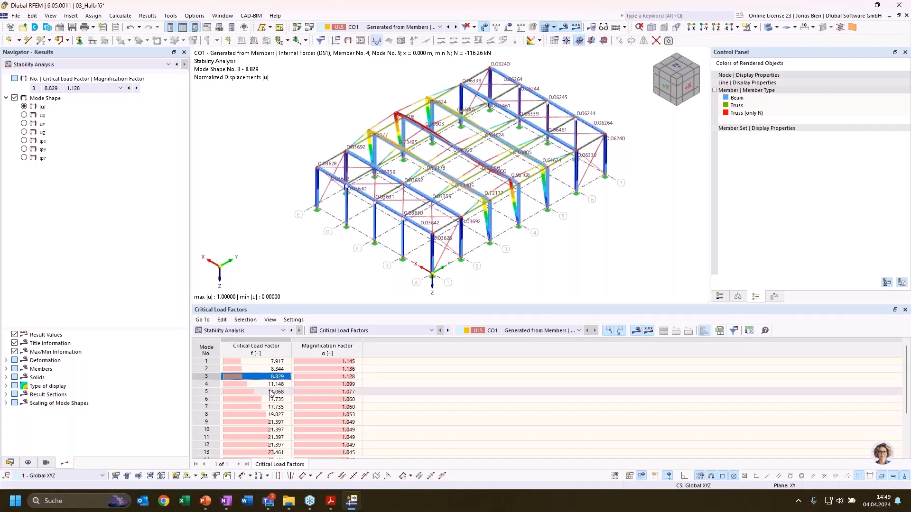
{"action": "key", "text": "Down"}
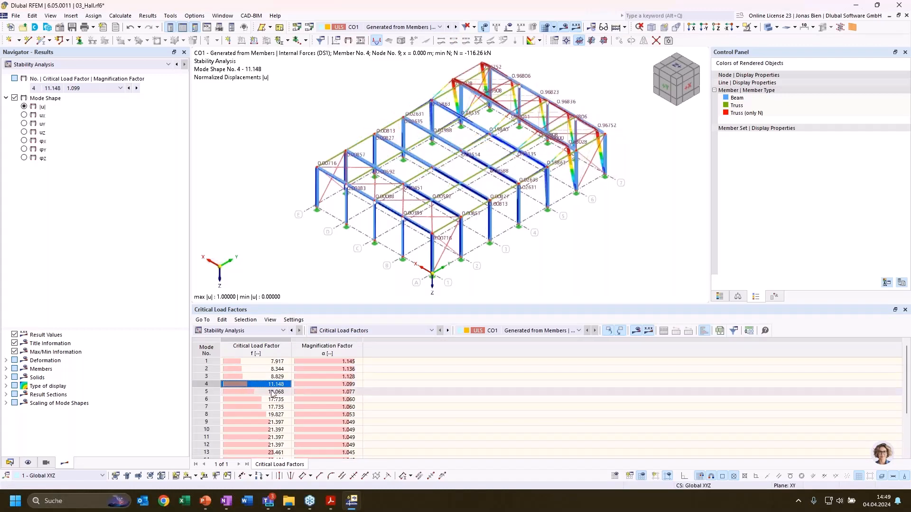
{"action": "left_click", "coordinate": [272, 392]}
{"action": "left_click", "coordinate": [273, 400]}
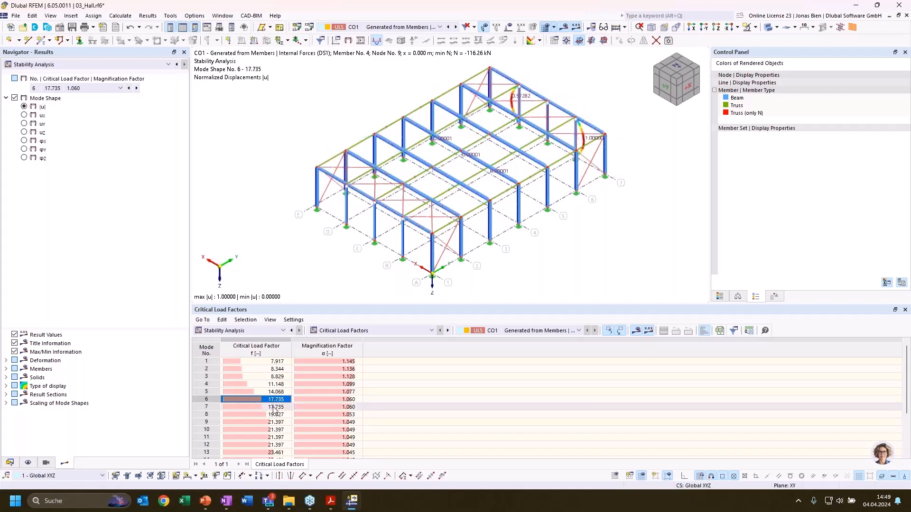
- Compare mode shapes 1, 2, 7 and 9, checking which frames or individual members buckle in each
{"action": "left_click", "coordinate": [276, 362]}
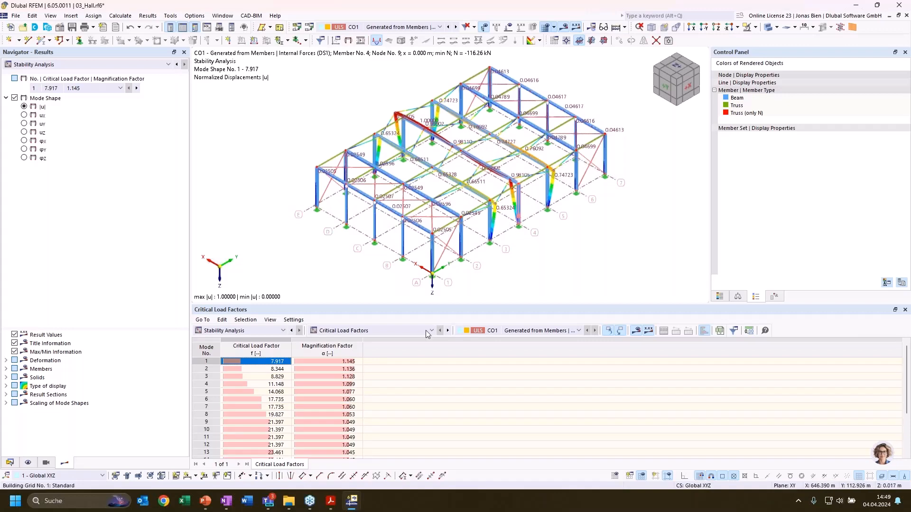
{"action": "left_click", "coordinate": [276, 376]}
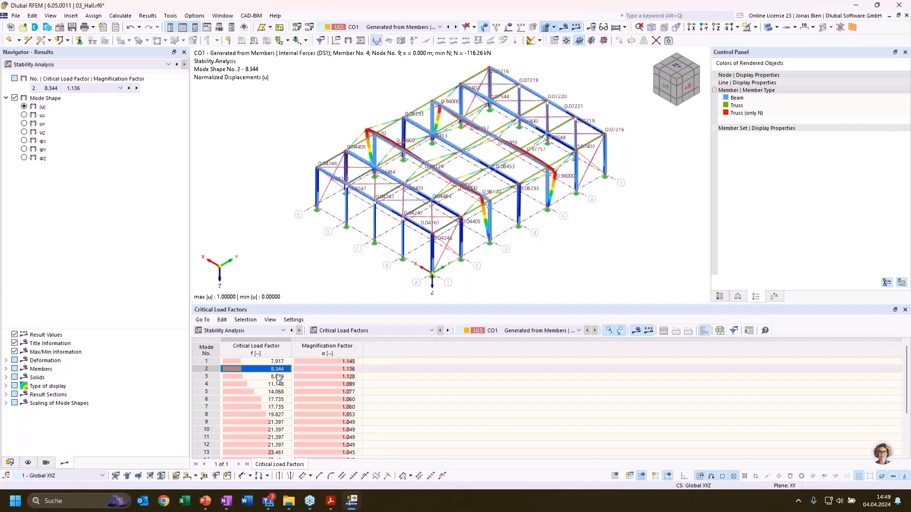
{"action": "left_click", "coordinate": [284, 406]}
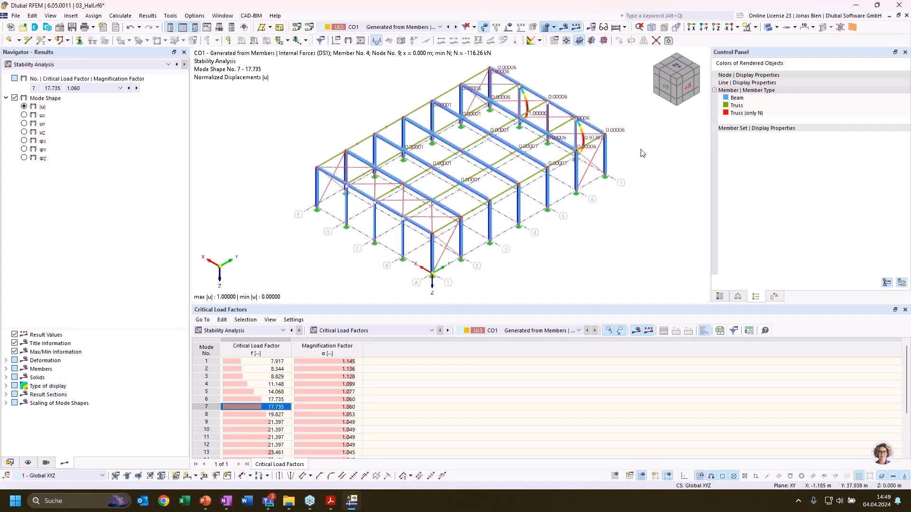
{"action": "middle_click_drag", "start_coordinate": [643, 152], "coordinate": [437, 142], "text": "ctrl"}
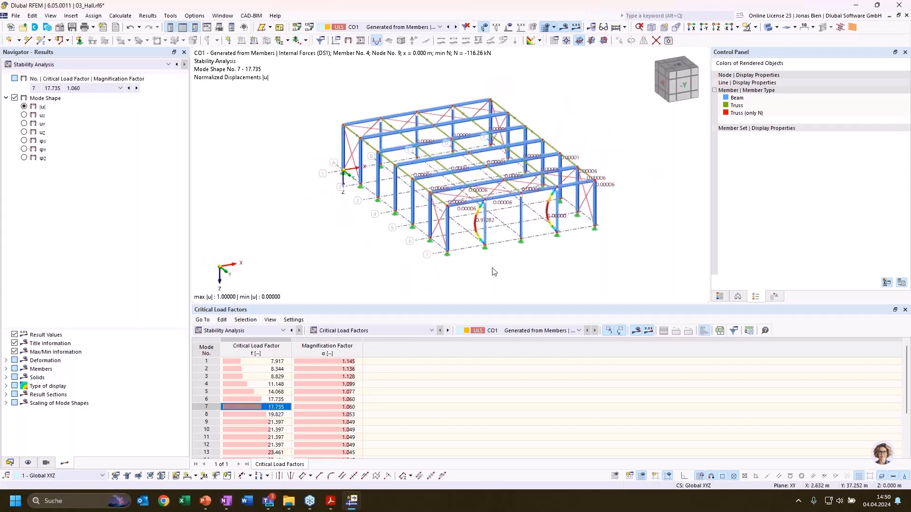
{"action": "middle_click_drag", "start_coordinate": [475, 275], "coordinate": [635, 266], "text": "ctrl"}
{"action": "left_click", "coordinate": [256, 422]}
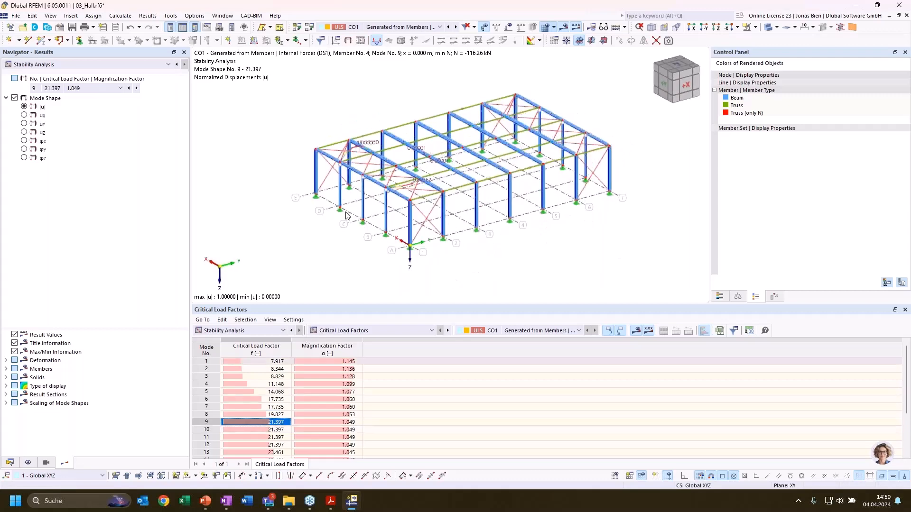
{"action": "scroll", "coordinate": [441, 165], "scroll_direction": "up", "scroll_amount": 3}
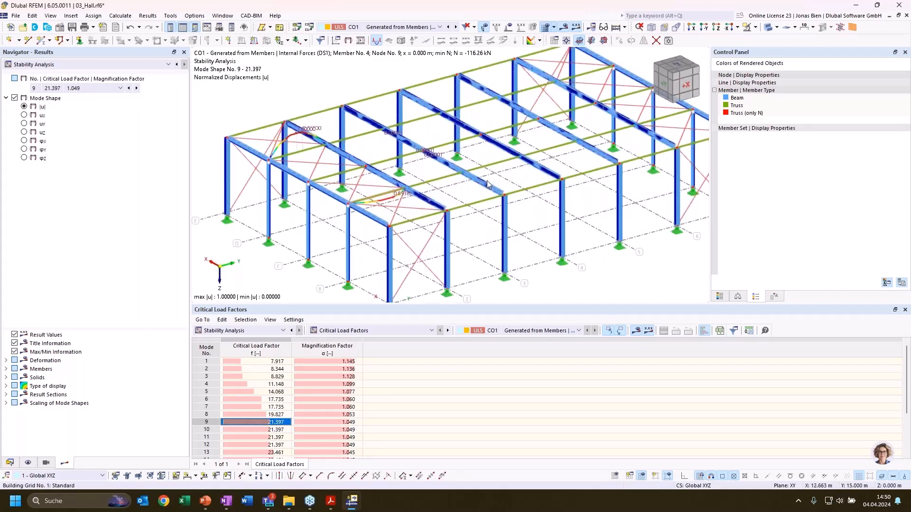
{"action": "scroll", "coordinate": [501, 181], "scroll_direction": "down", "scroll_amount": 3}
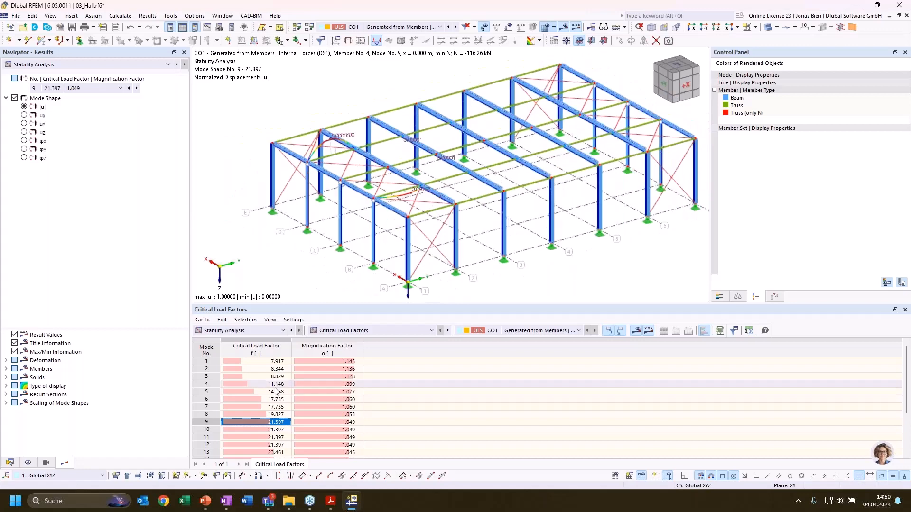
- Return to the stability results by member and compare mode shapes 2 and 1 for the column on grid line 4
{"action": "left_click", "coordinate": [351, 331]}
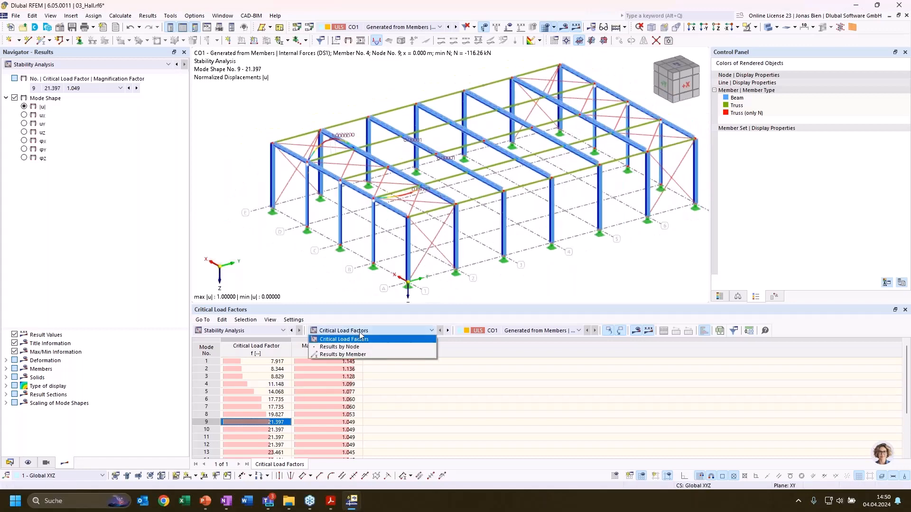
{"action": "left_click", "coordinate": [362, 355]}
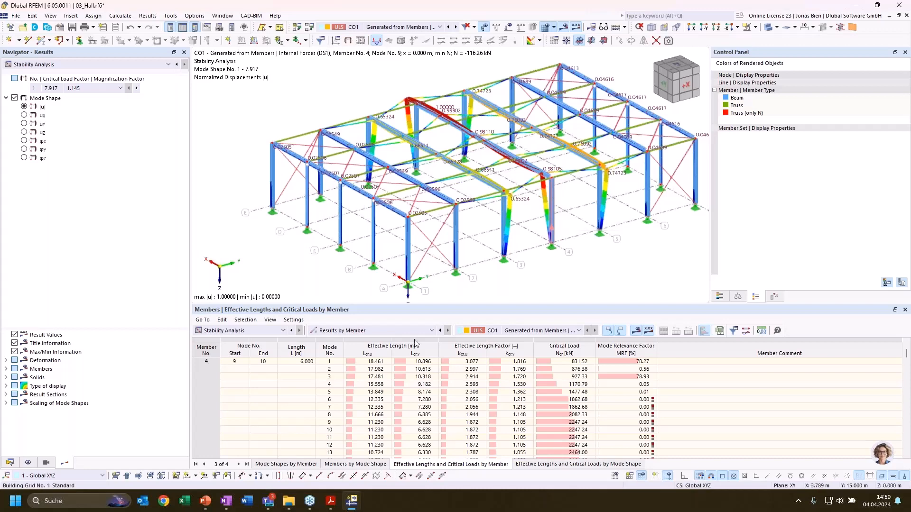
{"action": "left_click", "coordinate": [424, 369]}
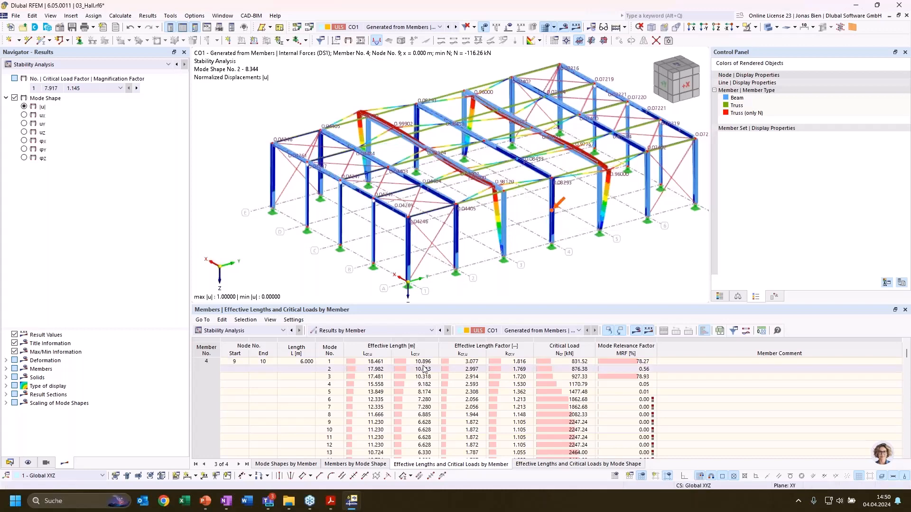
{"action": "left_click", "coordinate": [471, 363]}
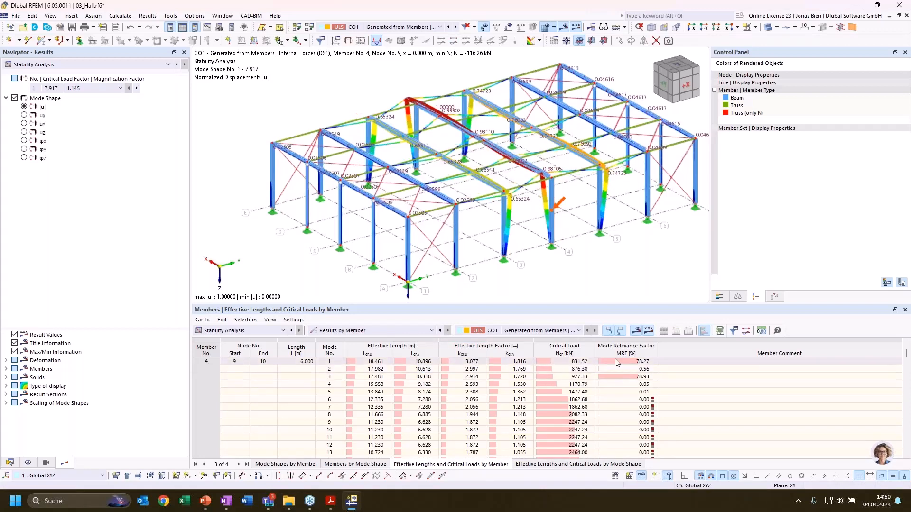
- Examine the mode relevance factors of the column on grid line 4, comparing modes 1 and 3
{"action": "scroll", "coordinate": [619, 375], "scroll_direction": "down", "scroll_amount": 3}
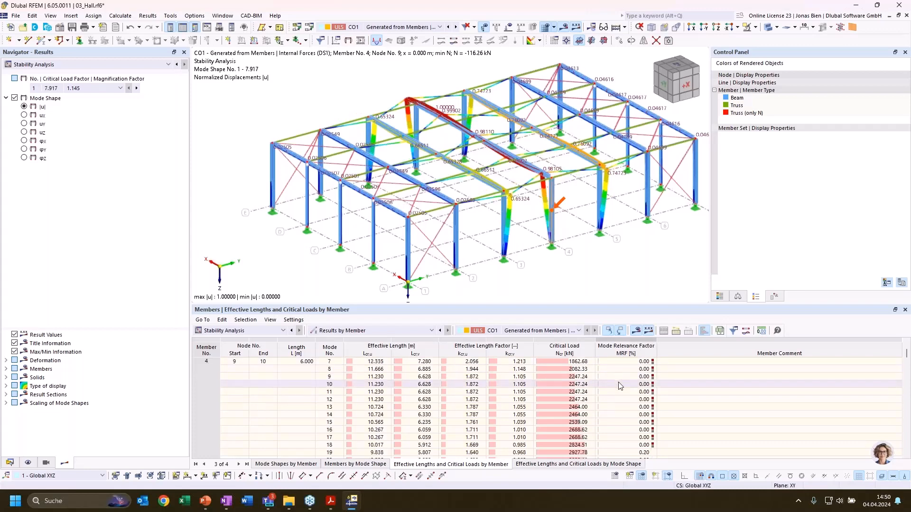
{"action": "scroll", "coordinate": [622, 402], "scroll_direction": "up", "scroll_amount": 3}
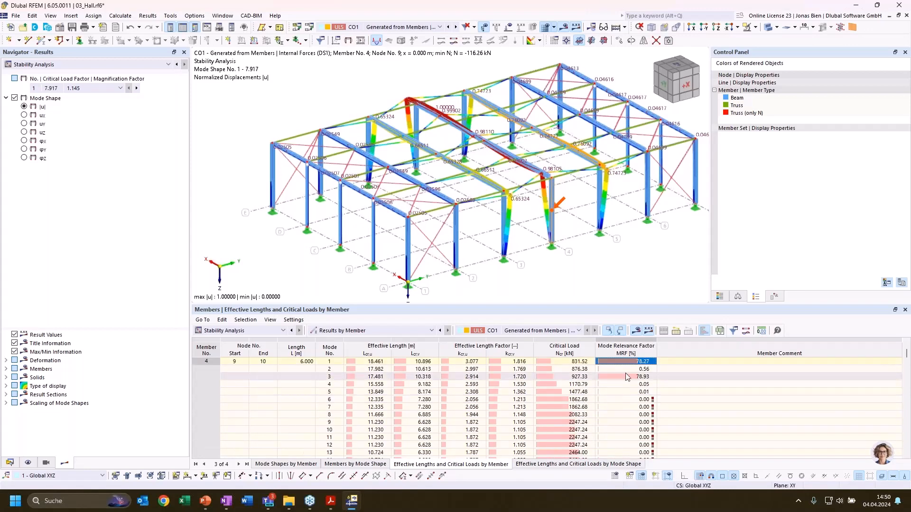
{"action": "scroll", "coordinate": [627, 372], "scroll_direction": "up", "scroll_amount": 1}
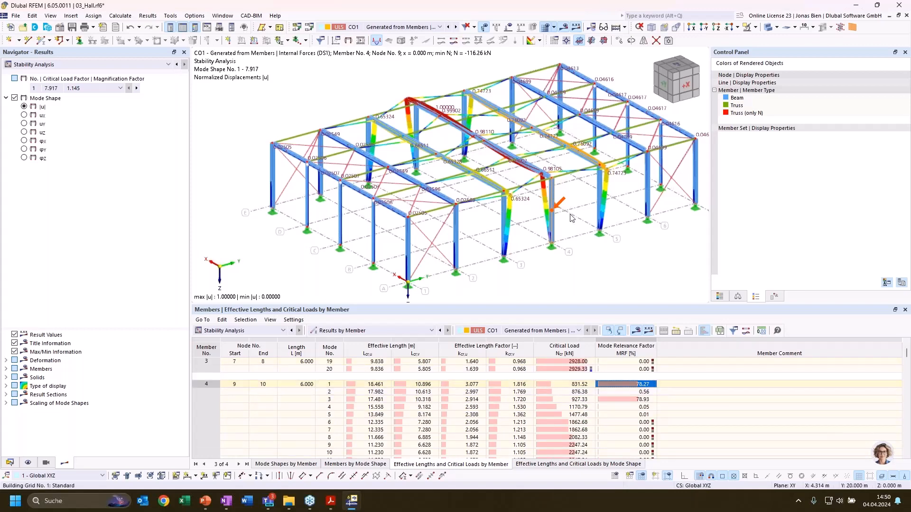
{"action": "left_click", "coordinate": [623, 402]}
{"action": "left_click", "coordinate": [627, 385]}
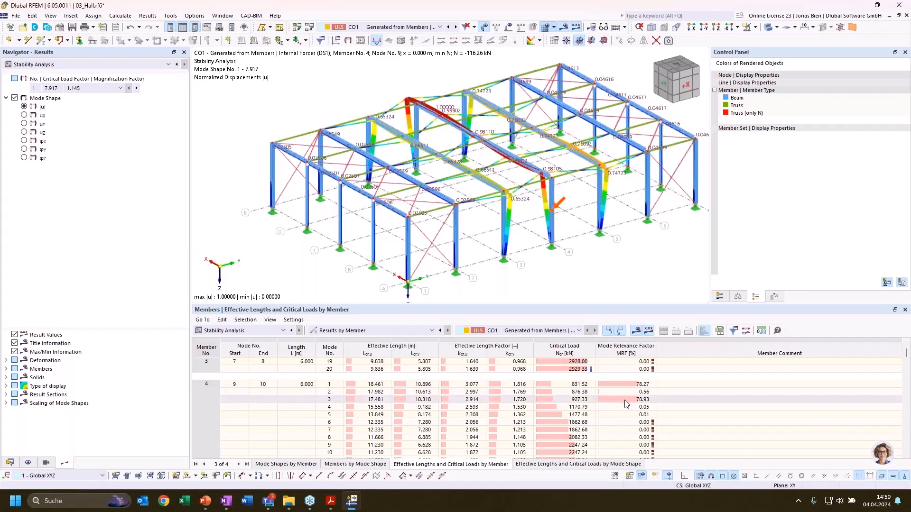
- Filter the table of effective lengths and critical loads by member to rows with MRF greater than 20%
{"action": "left_click", "coordinate": [625, 401]}
{"action": "left_click", "coordinate": [630, 382]}
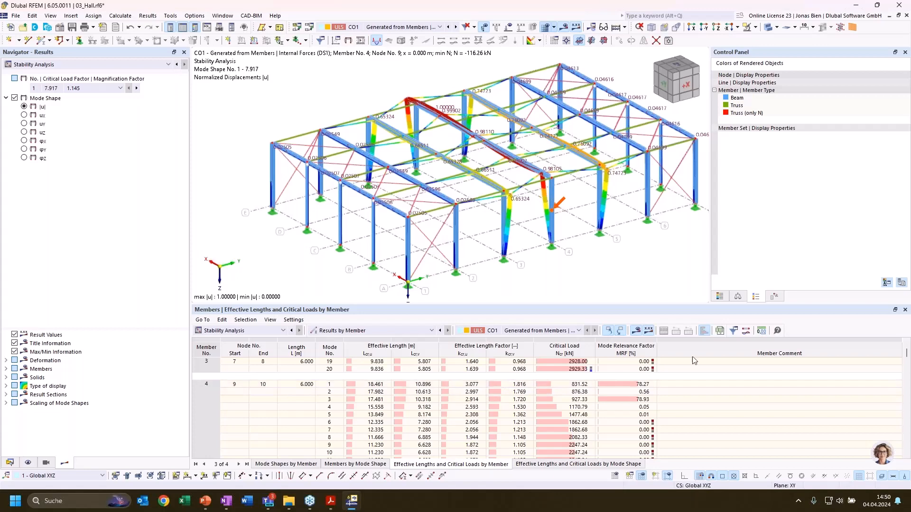
{"action": "left_click", "coordinate": [734, 331]}
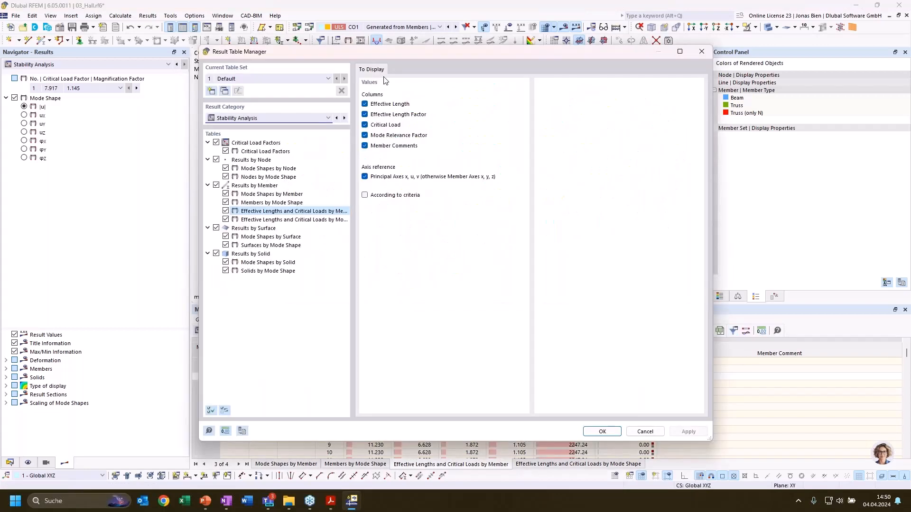
{"action": "left_click", "coordinate": [379, 197]}
{"action": "left_click", "coordinate": [410, 69]}
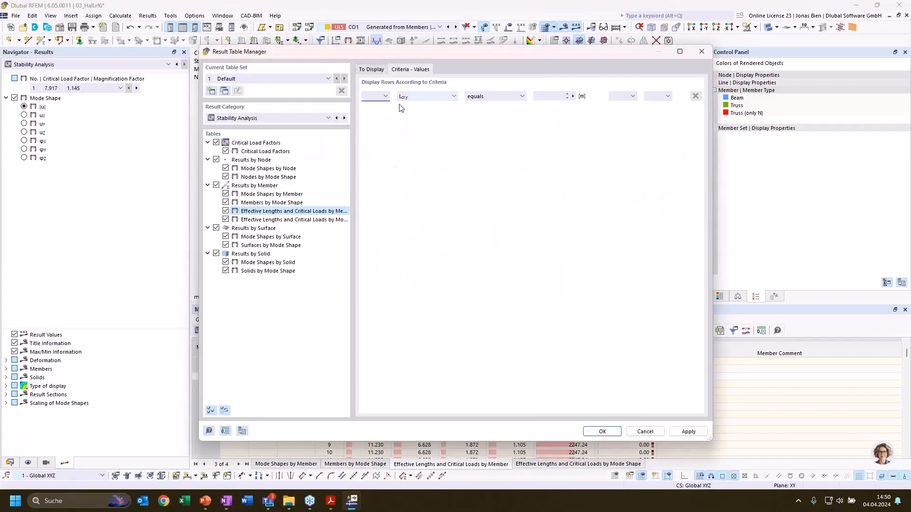
{"action": "left_click", "coordinate": [427, 96]}
{"action": "left_click", "coordinate": [419, 141]}
{"action": "left_click", "coordinate": [480, 97]}
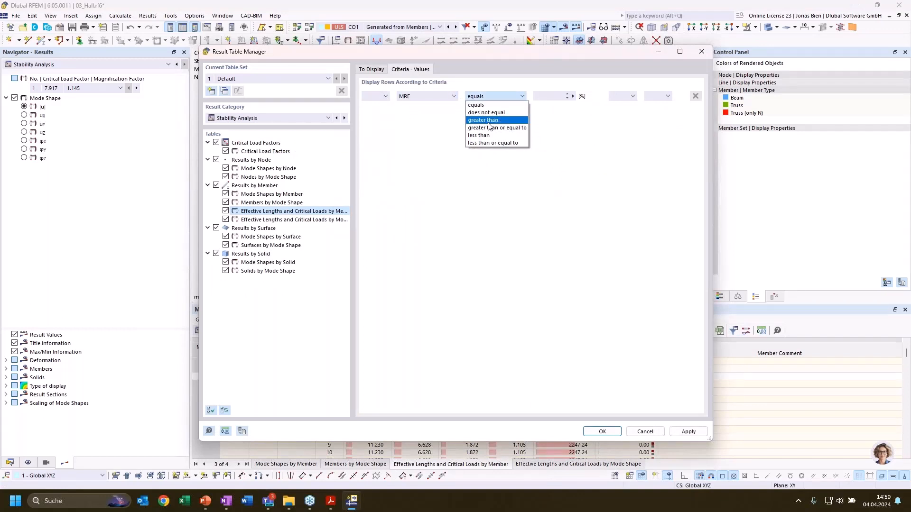
{"action": "left_click", "coordinate": [493, 119]}
{"action": "left_click", "coordinate": [544, 97]}
{"action": "type", "text": "20"}
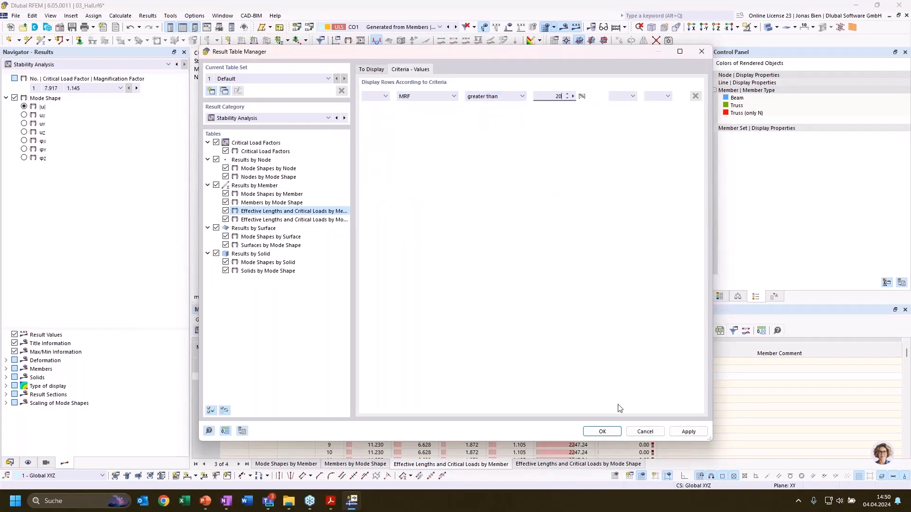
{"action": "left_click", "coordinate": [600, 429]}
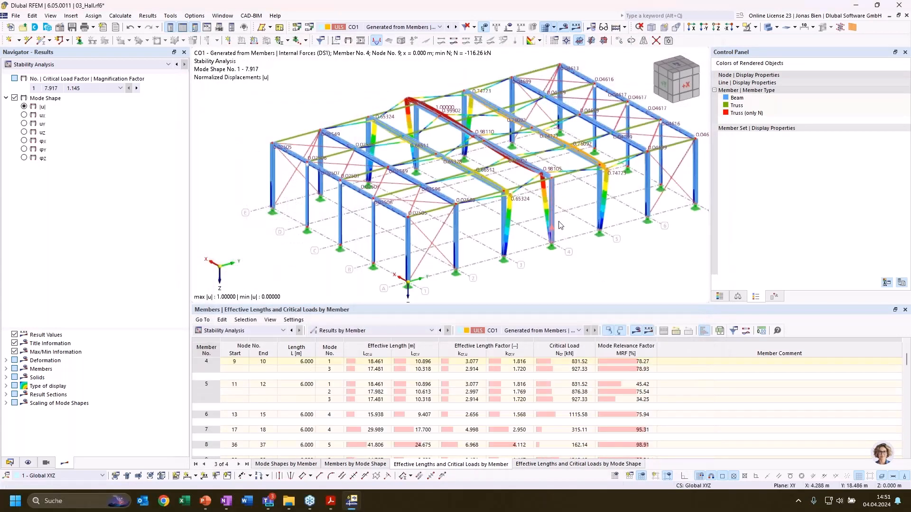
- Examine member 4's mode 1 critical load, mode relevance factor and effective length factor alongside the buckled column on grid line 4
{"action": "left_click", "coordinate": [620, 362]}
{"action": "left_click", "coordinate": [562, 363]}
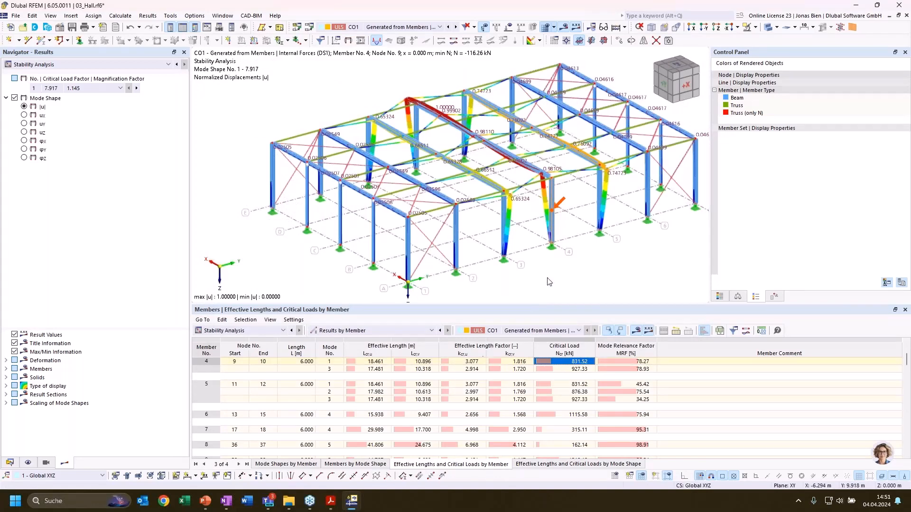
{"action": "scroll", "coordinate": [582, 172], "scroll_direction": "up", "scroll_amount": 3}
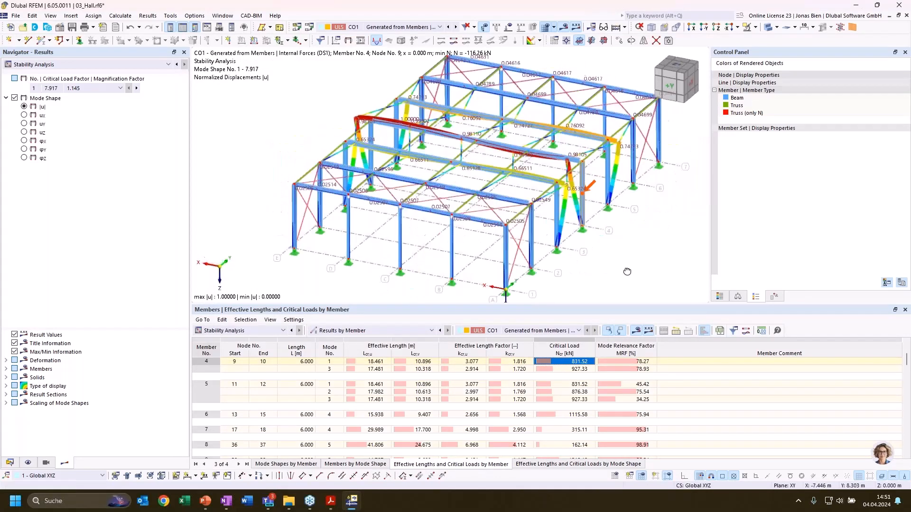
{"action": "scroll", "coordinate": [583, 172], "scroll_direction": "up", "scroll_amount": 2}
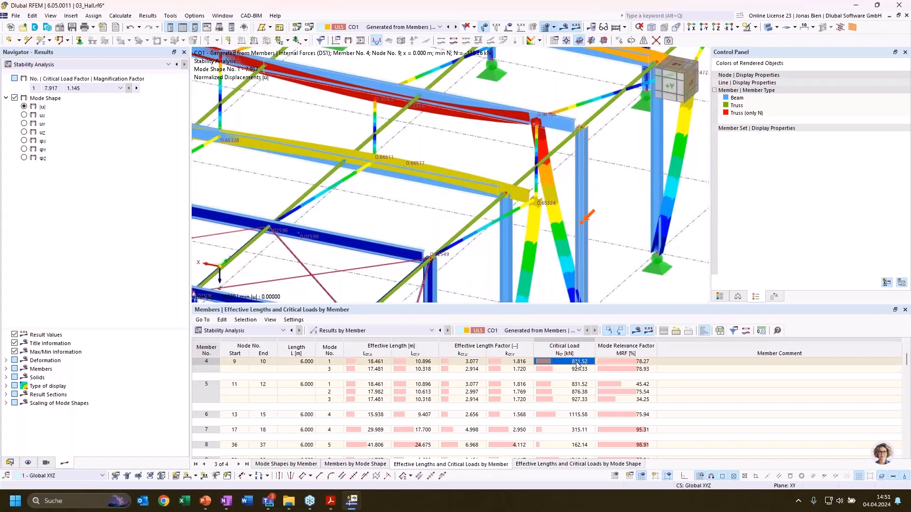
{"action": "left_click", "coordinate": [643, 362]}
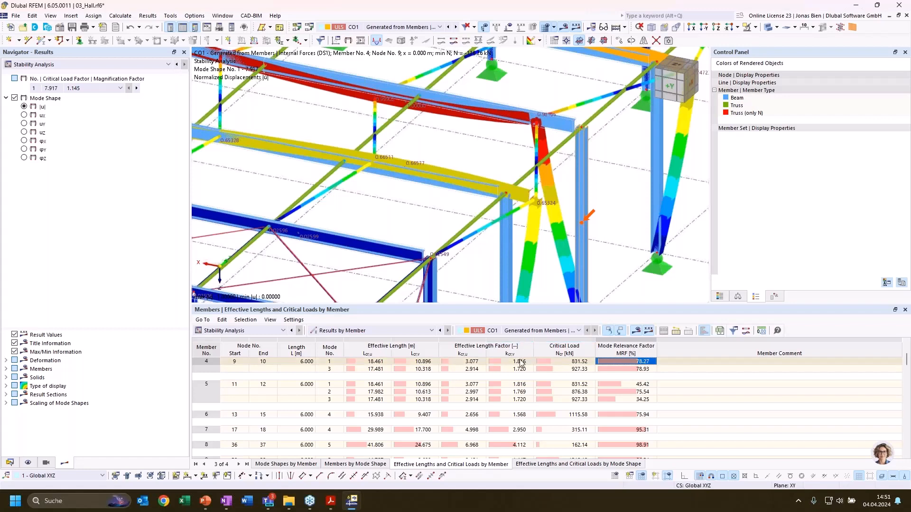
{"action": "left_click", "coordinate": [475, 363]}
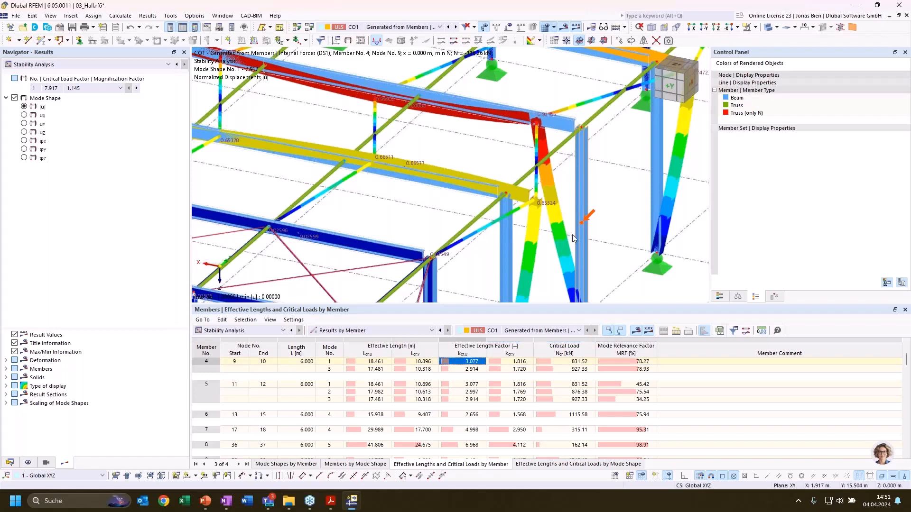
{"action": "middle_click_drag", "start_coordinate": [616, 228], "coordinate": [627, 216], "text": "ctrl"}
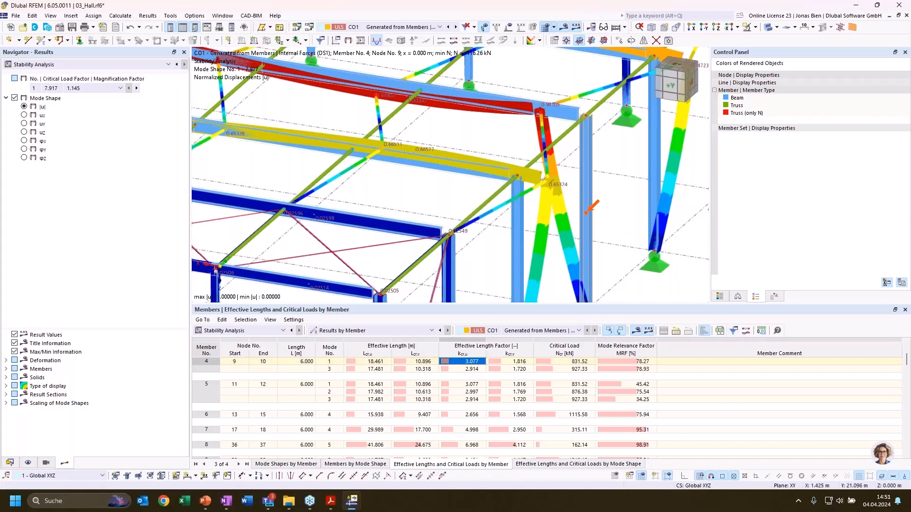
{"action": "middle_click_drag", "start_coordinate": [621, 231], "coordinate": [607, 230], "text": "ctrl"}
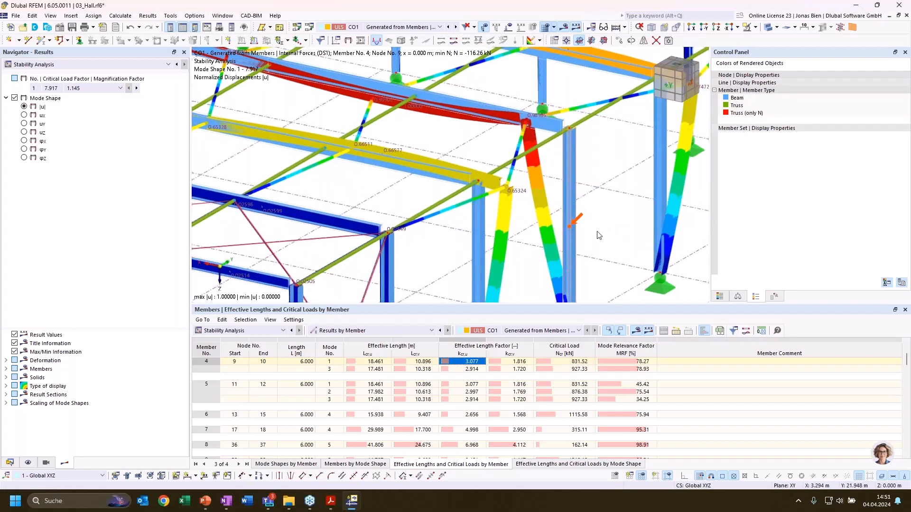
{"action": "scroll", "coordinate": [603, 234], "scroll_direction": "down", "scroll_amount": 5}
{"action": "scroll", "coordinate": [611, 237], "scroll_direction": "down", "scroll_amount": 1}
{"action": "middle_click_drag", "start_coordinate": [659, 295], "coordinate": [614, 256]}
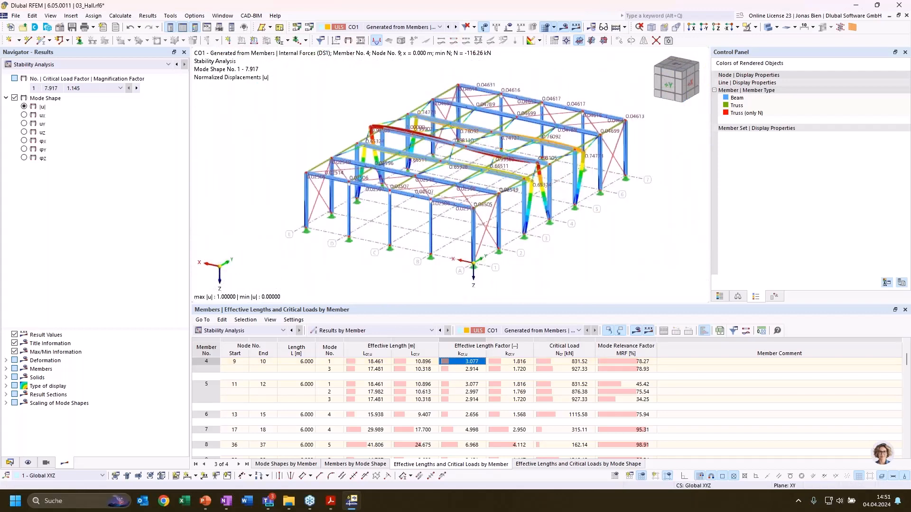
- Switch to the presentation slide on stability modes of beams, review it, and return to RFEM
{"action": "left_click", "coordinate": [331, 500]}
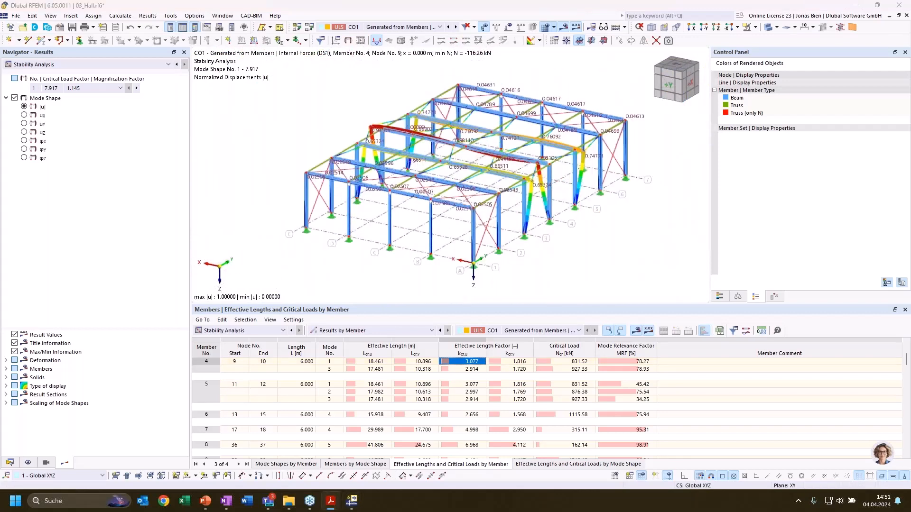
{"action": "left_click", "coordinate": [627, 257]}
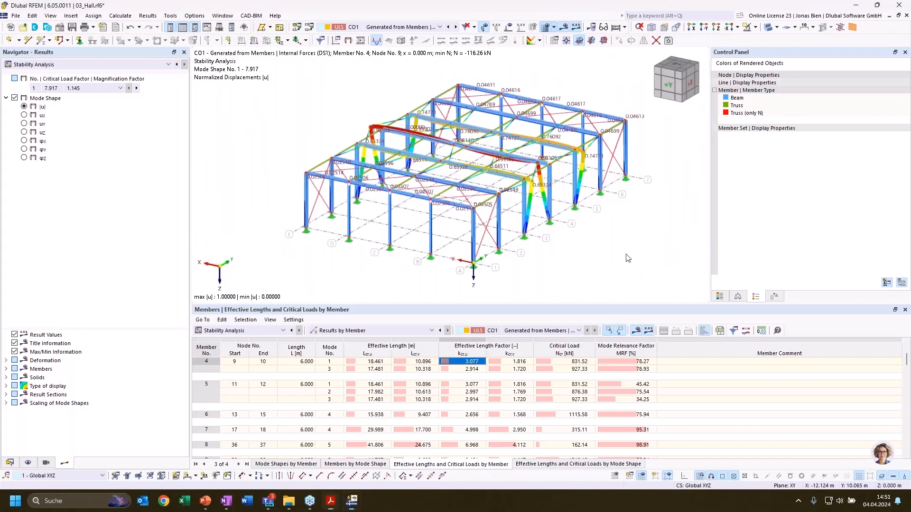
{"action": "middle_click_drag", "start_coordinate": [661, 239], "coordinate": [667, 237], "text": "ctrl"}
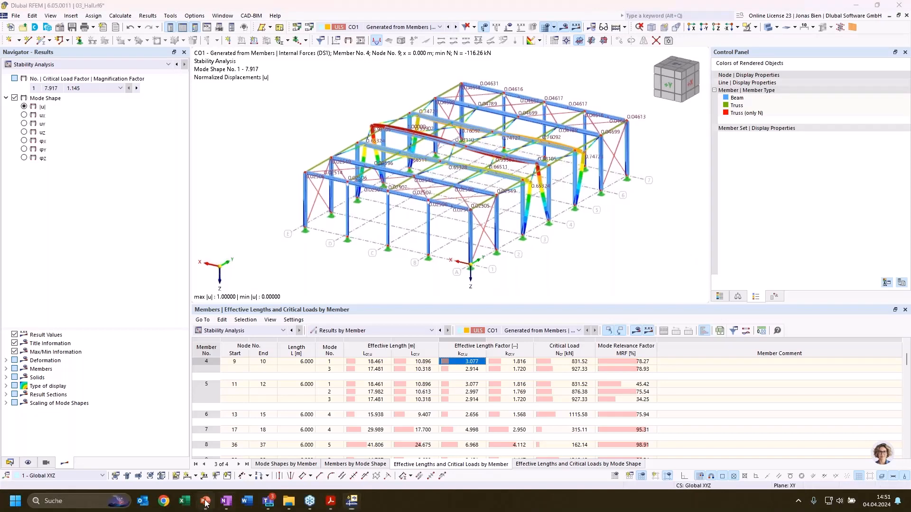
{"action": "mouse_move", "coordinate": [207, 507]}
{"action": "key", "text": "alt+Tab"}
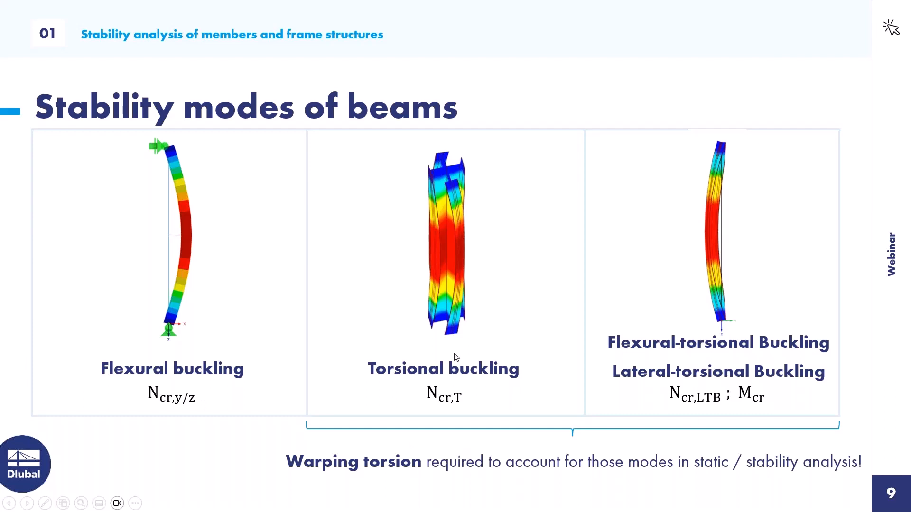
{"action": "key", "text": "alt+Tab"}
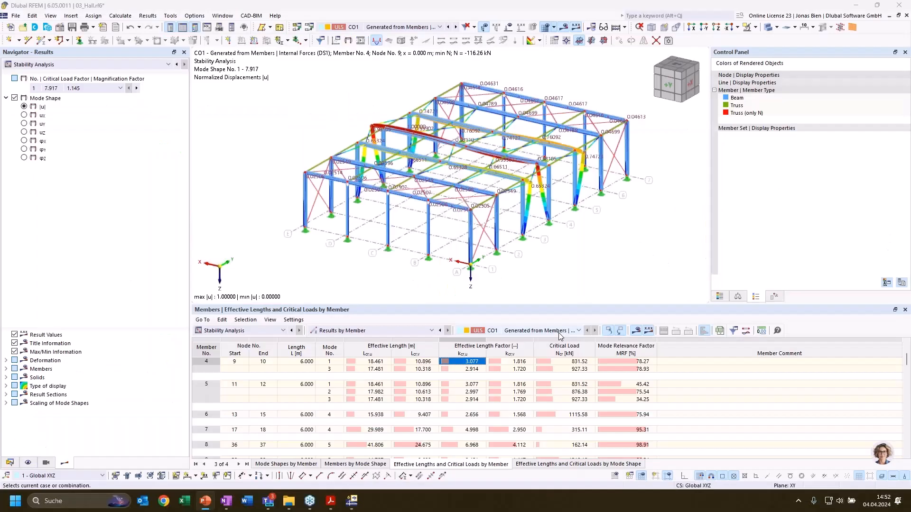
- Collapse the hall model's data and open the model 04_LTB basic.rf6
{"action": "left_click", "coordinate": [14, 463]}
{"action": "left_click", "coordinate": [6, 88]}
{"action": "double_click", "coordinate": [37, 97]}
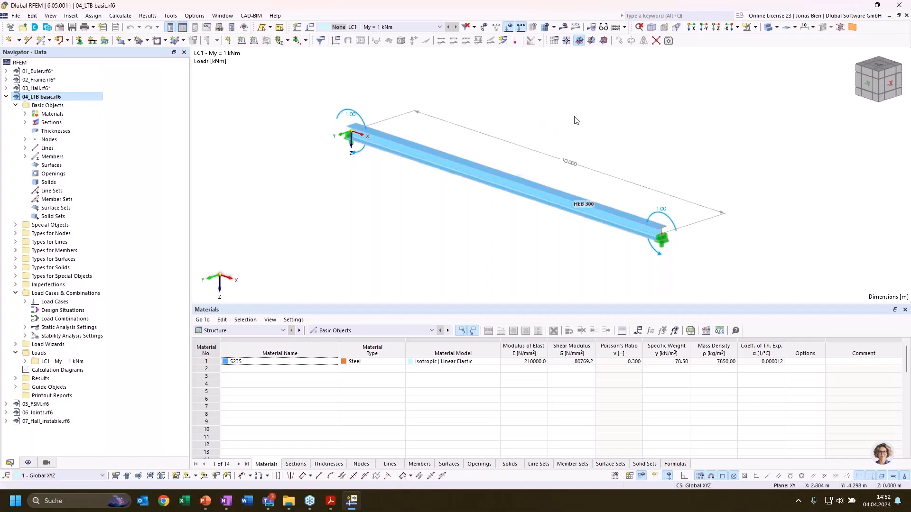
{"action": "middle_click_drag", "start_coordinate": [572, 116], "coordinate": [577, 116]}
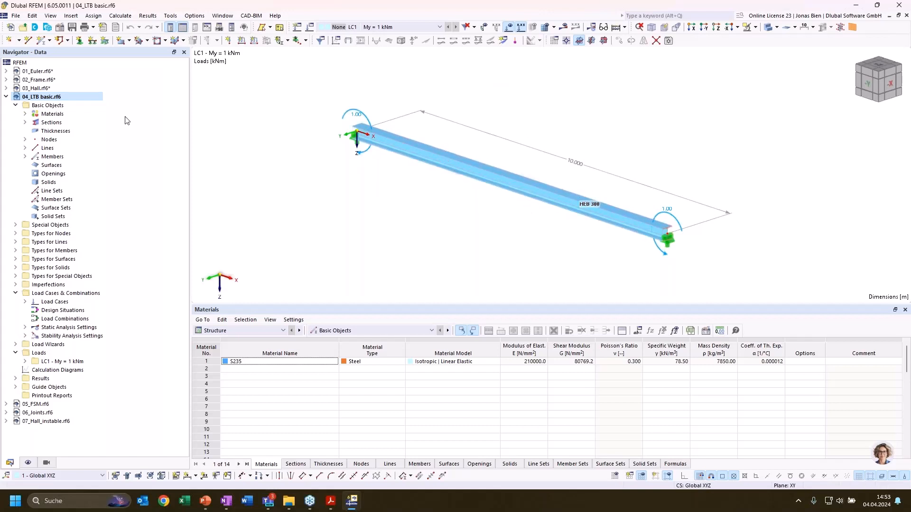
- Check in the base data of 04_LTB basic that the Structure Stability and Torsional Warping (7 DOF) add-ons are activated
{"action": "right_click", "coordinate": [42, 97]}
{"action": "left_click", "coordinate": [92, 102]}
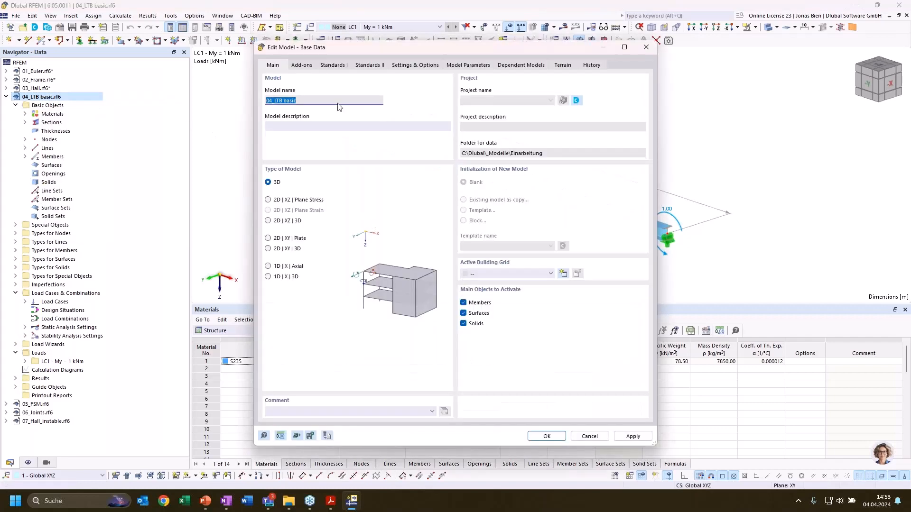
{"action": "left_click", "coordinate": [302, 64]}
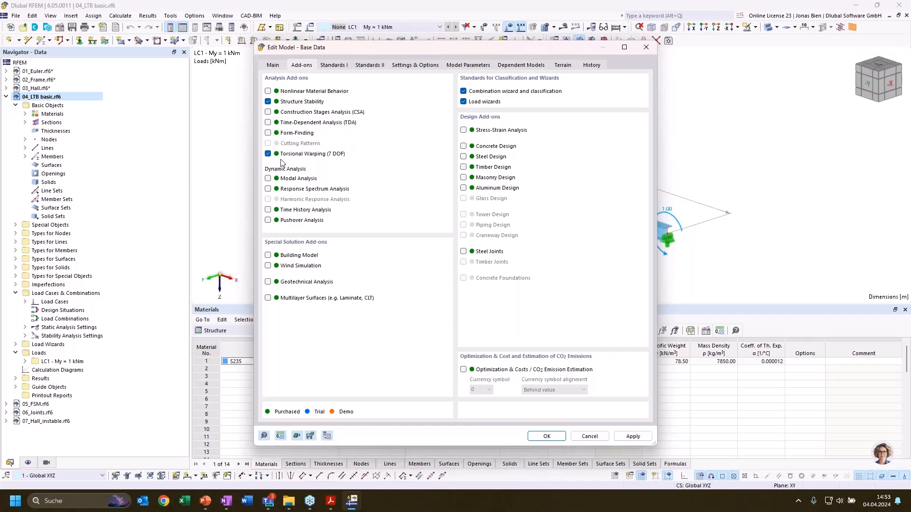
{"action": "left_click", "coordinate": [547, 436]}
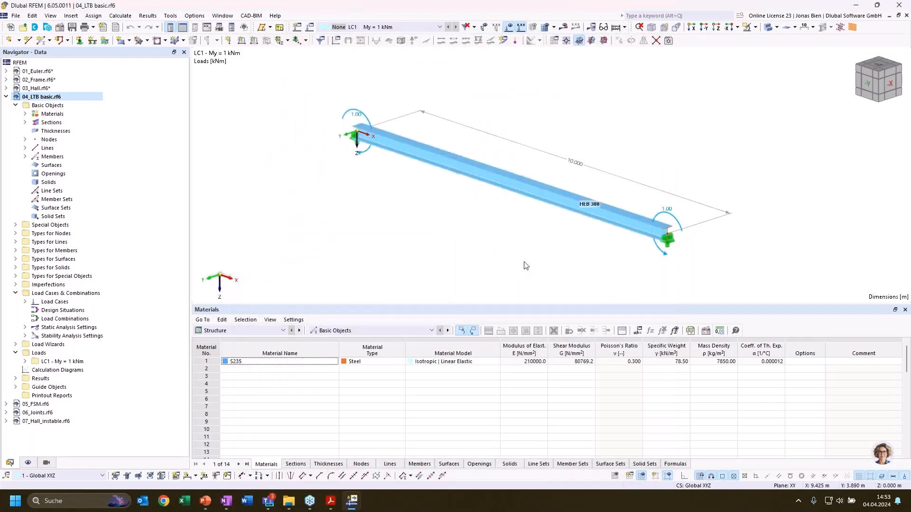
- Calculate load case LC1 of the HEB 300 beam and check which result table categories are available
{"action": "middle_click_drag", "start_coordinate": [599, 130], "coordinate": [582, 127]}
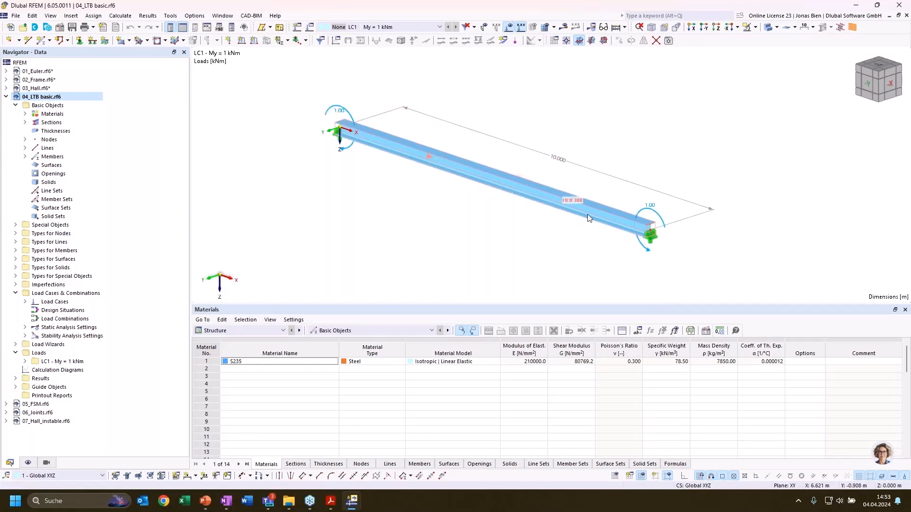
{"action": "scroll", "coordinate": [549, 240], "scroll_direction": "down", "scroll_amount": 1}
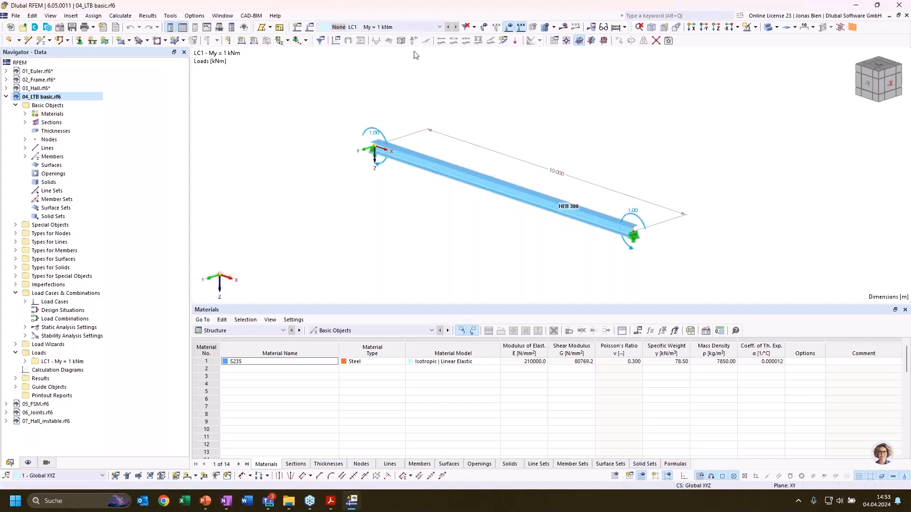
{"action": "left_click", "coordinate": [563, 27]}
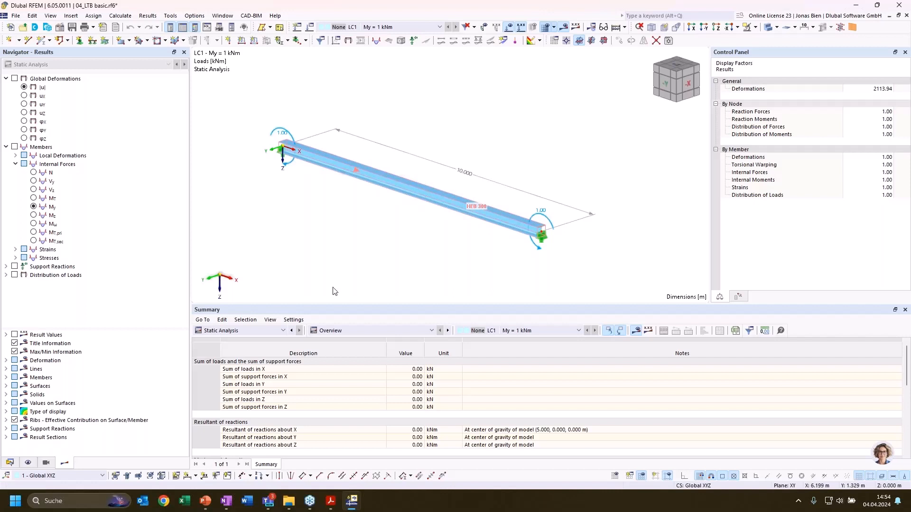
{"action": "left_click", "coordinate": [246, 331]}
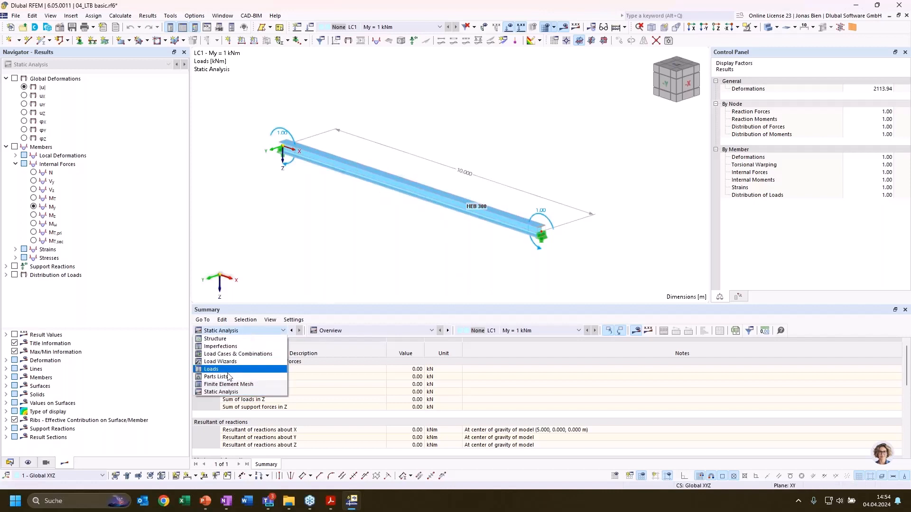
{"action": "left_click", "coordinate": [290, 208]}
- Activate the critical load calculation for load case LC1 with stability settings ST1, Eigenvalue method (linear), Lanczos, and calculate it
{"action": "left_click", "coordinate": [10, 462]}
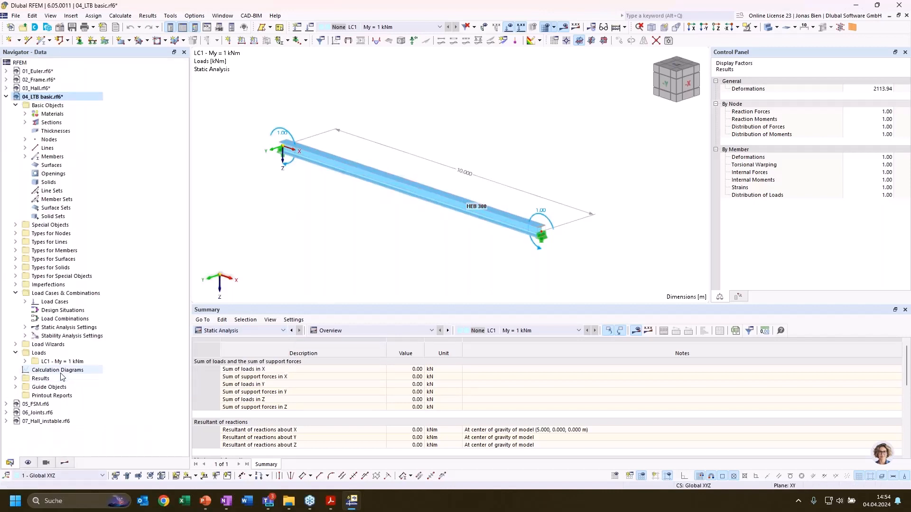
{"action": "double_click", "coordinate": [40, 304]}
{"action": "left_click", "coordinate": [64, 311]}
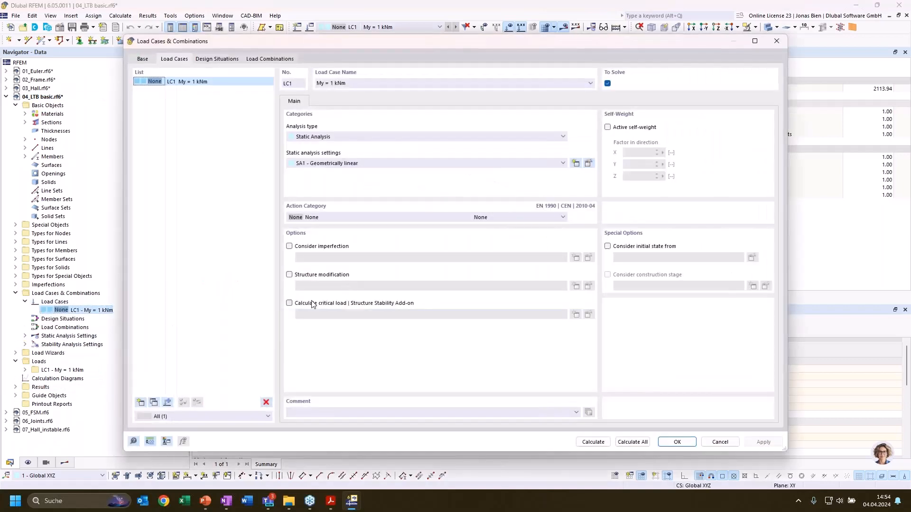
{"action": "left_click", "coordinate": [314, 303]}
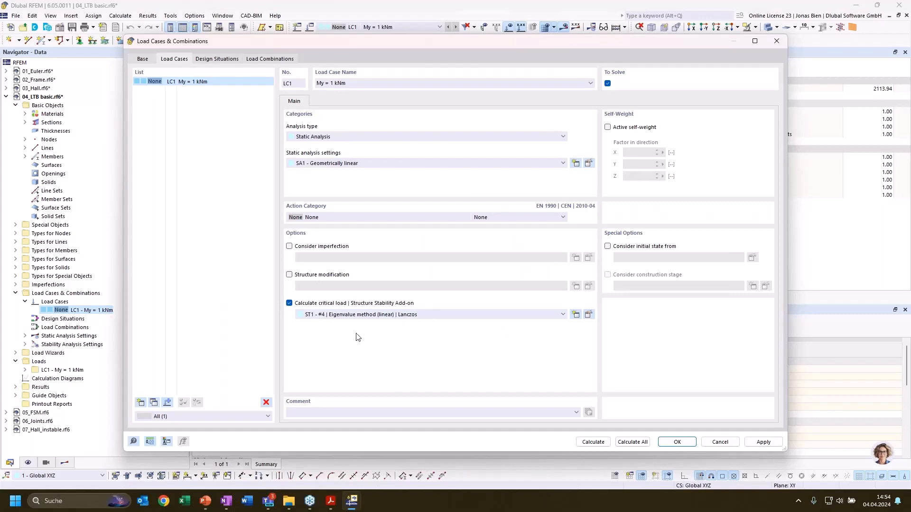
{"action": "left_click", "coordinate": [606, 441]}
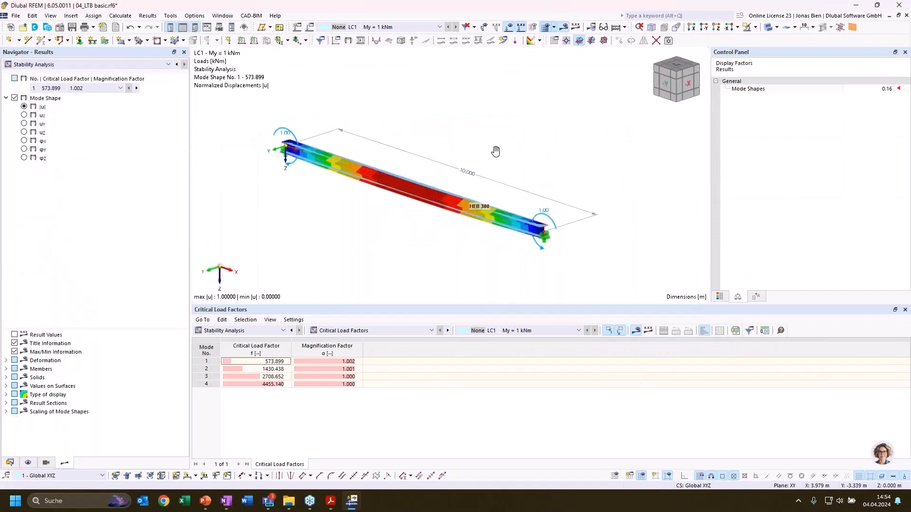
- Examine the beam's first mode shape along its axis and from an oblique close-up for lateral-torsional buckling
{"action": "middle_click_drag", "start_coordinate": [494, 149], "coordinate": [456, 135]}
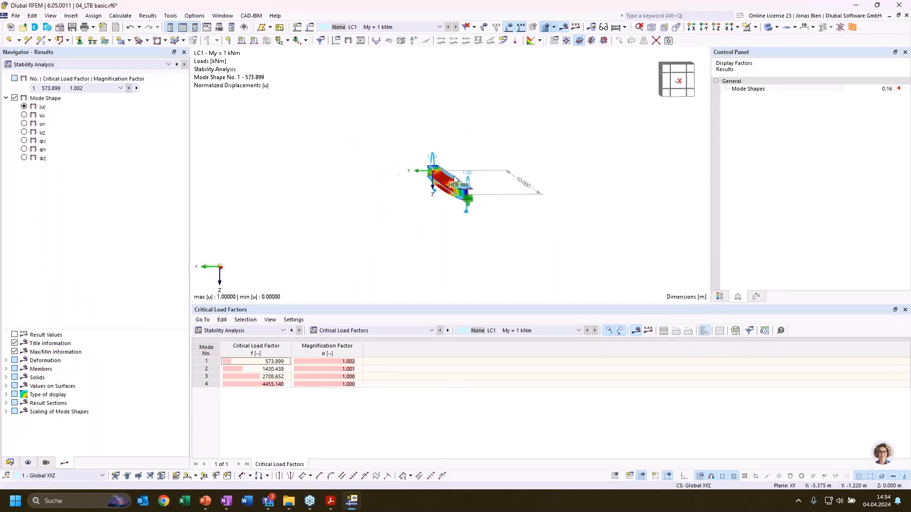
{"action": "middle_click_drag", "start_coordinate": [454, 179], "coordinate": [512, 161], "text": "ctrl"}
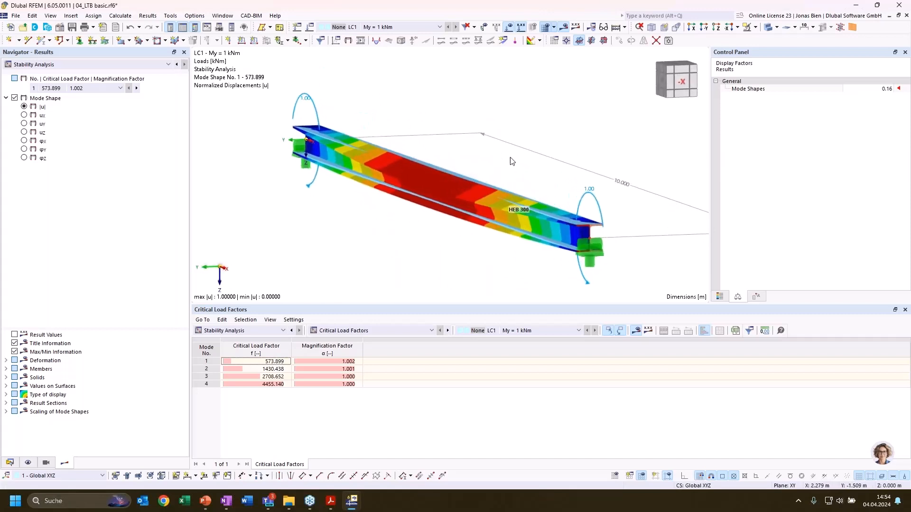
{"action": "scroll", "coordinate": [467, 158], "scroll_direction": "up", "scroll_amount": 3}
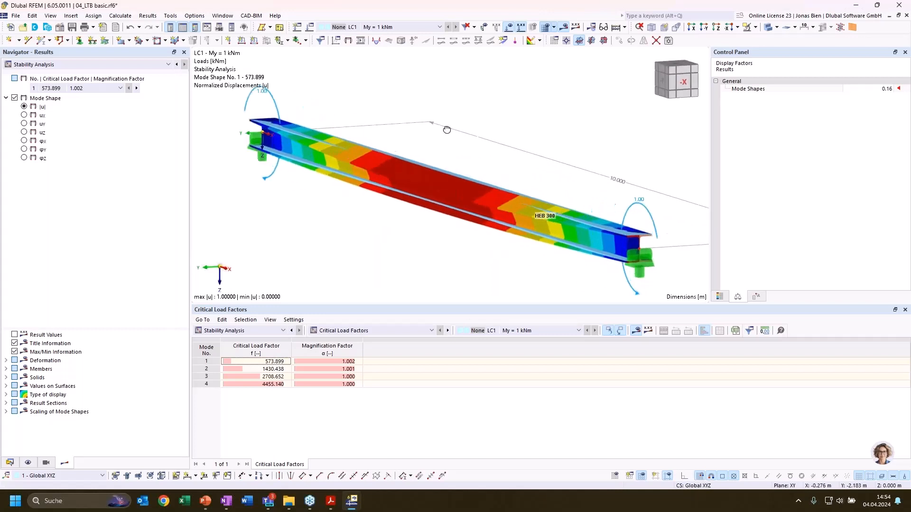
- Examine the critical load factor of mode 1 alongside an oblique view of the whole beam's mode shape
{"action": "scroll", "coordinate": [468, 156], "scroll_direction": "down", "scroll_amount": 2}
{"action": "middle_click_drag", "start_coordinate": [473, 133], "coordinate": [503, 103], "text": "ctrl"}
{"action": "scroll", "coordinate": [457, 156], "scroll_direction": "up", "scroll_amount": 1}
{"action": "scroll", "coordinate": [458, 156], "scroll_direction": "down", "scroll_amount": 1}
{"action": "left_click", "coordinate": [270, 361]}
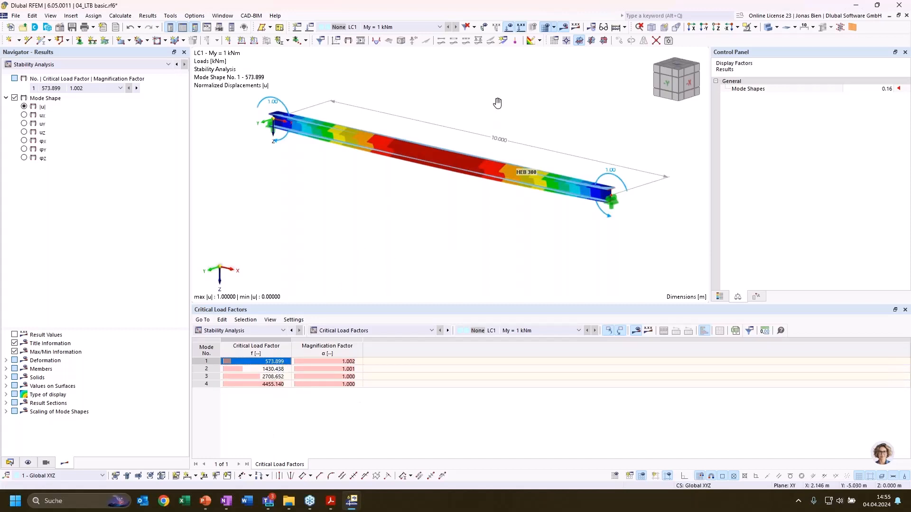
{"action": "middle_click_drag", "start_coordinate": [497, 102], "coordinate": [531, 140]}
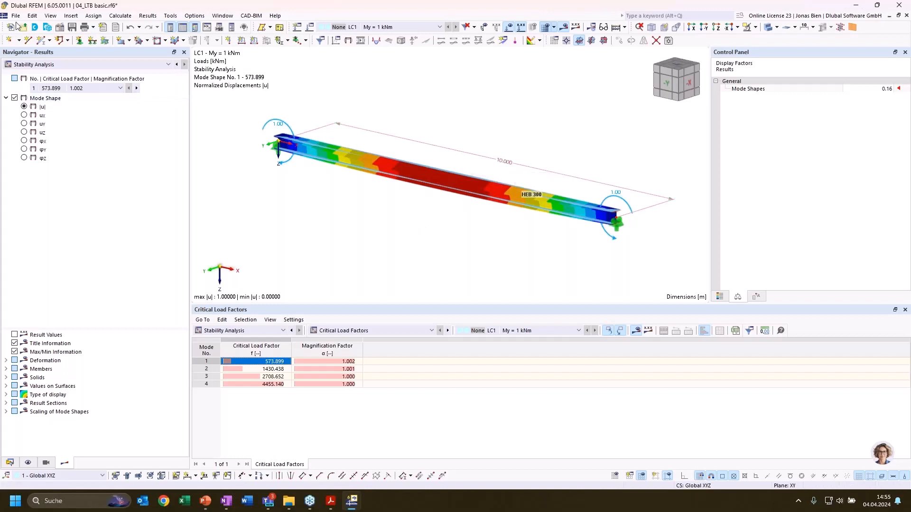
- Review the model's global parameters and single out the critical lateral-torsional buckling moment Mcrit
{"action": "left_click", "coordinate": [32, 15]}
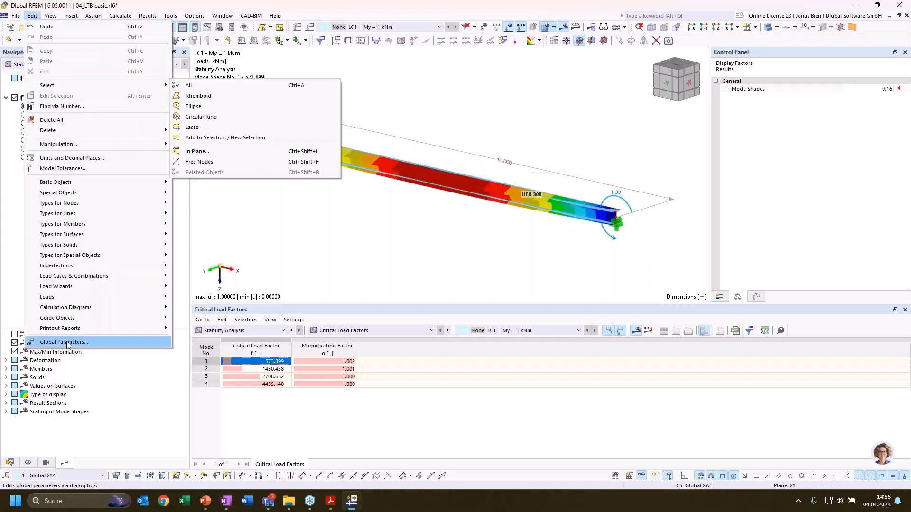
{"action": "left_click", "coordinate": [193, 300]}
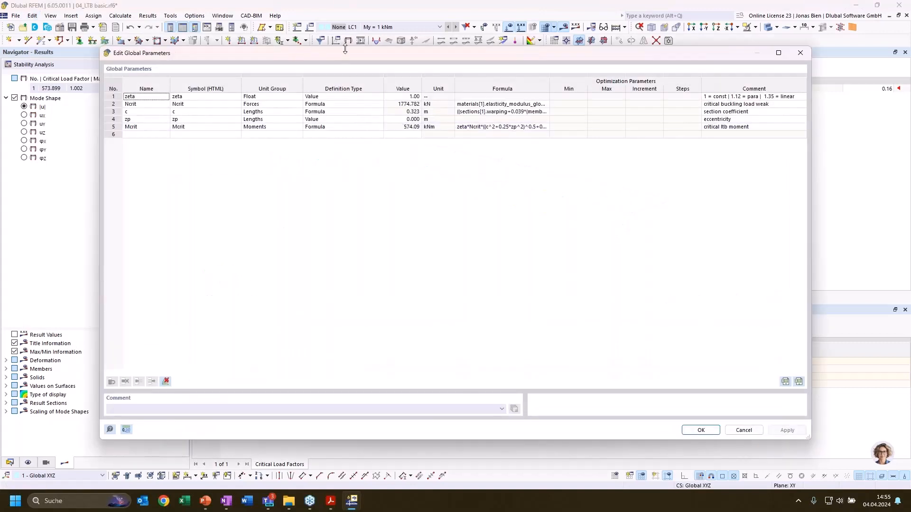
{"action": "left_click_drag", "start_coordinate": [345, 47], "coordinate": [345, 36]}
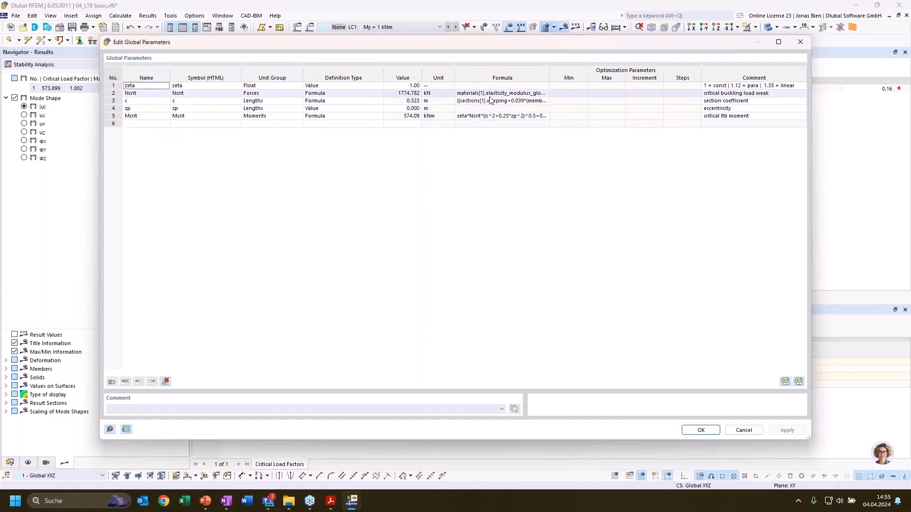
{"action": "left_click", "coordinate": [361, 117]}
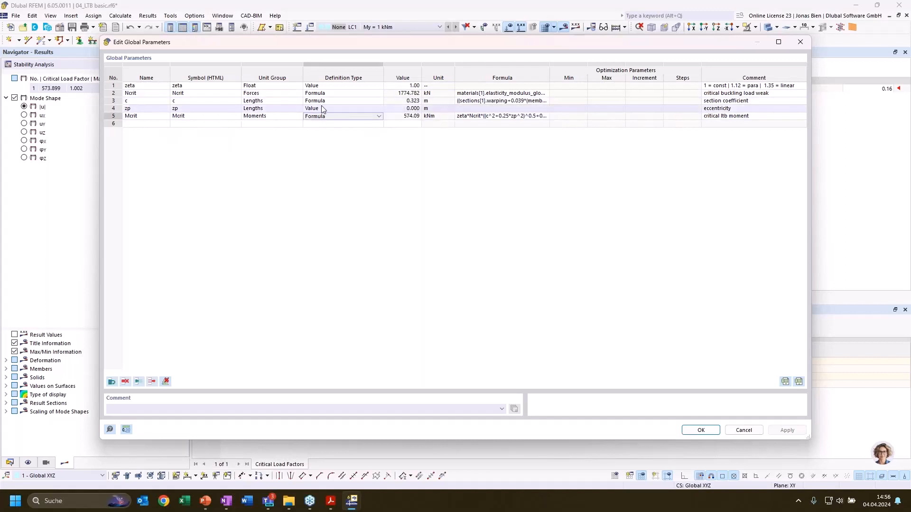
{"action": "left_click", "coordinate": [115, 116]}
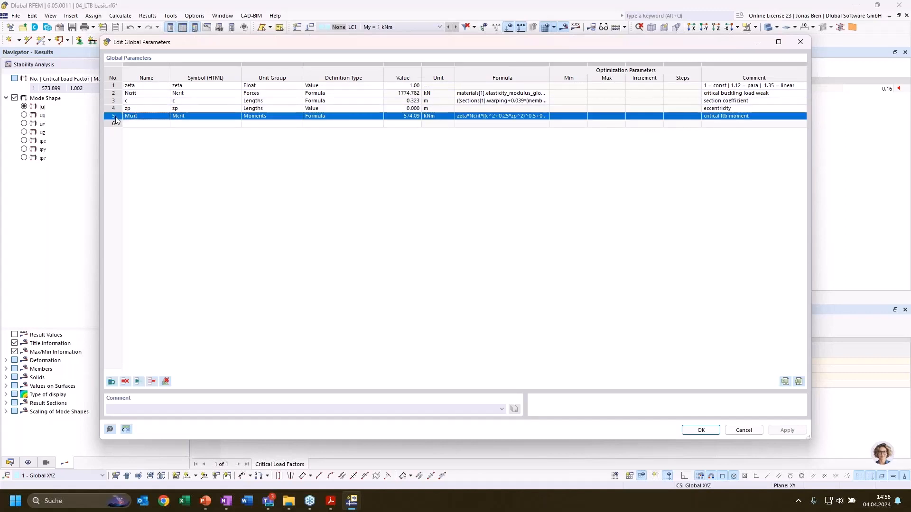
{"action": "left_click", "coordinate": [129, 119]}
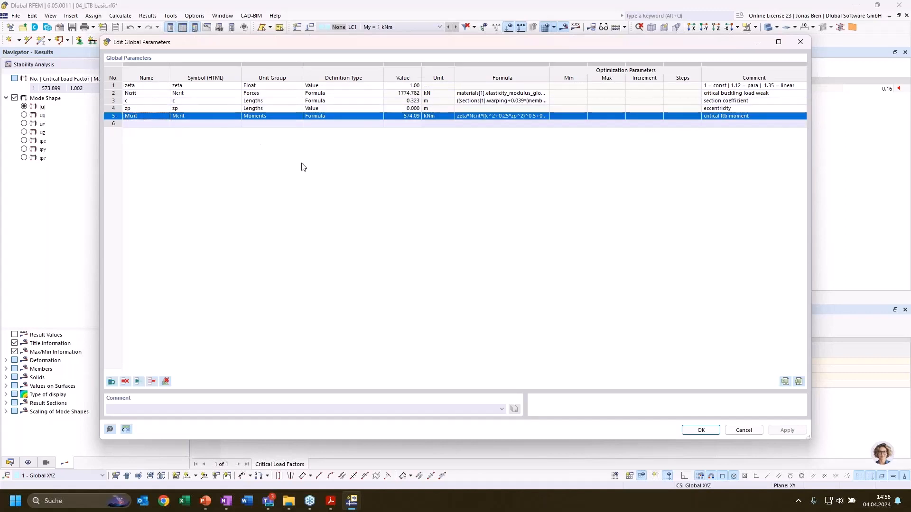
- Inspect the full formula behind Mcrit, then close the formula and the global parameters without changes
{"action": "left_click", "coordinate": [531, 117]}
{"action": "left_click", "coordinate": [546, 117]}
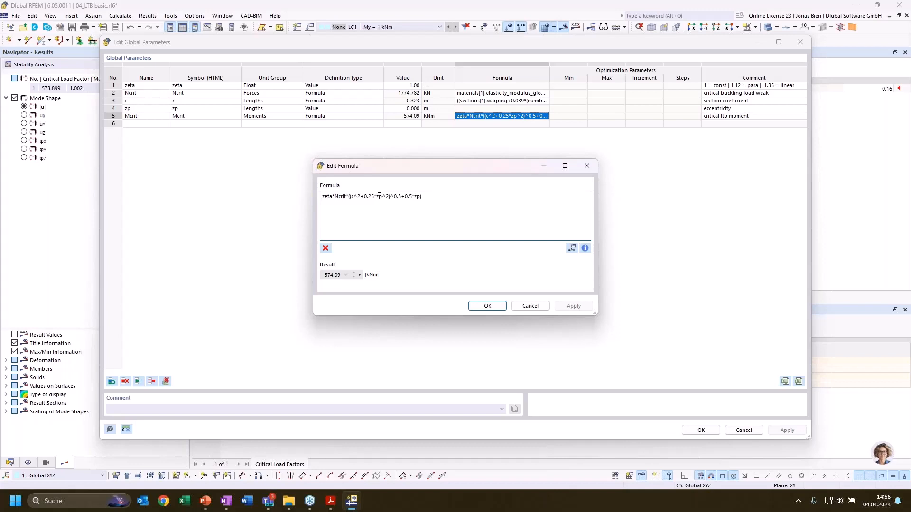
{"action": "left_click", "coordinate": [378, 197]}
{"action": "left_click", "coordinate": [530, 306]}
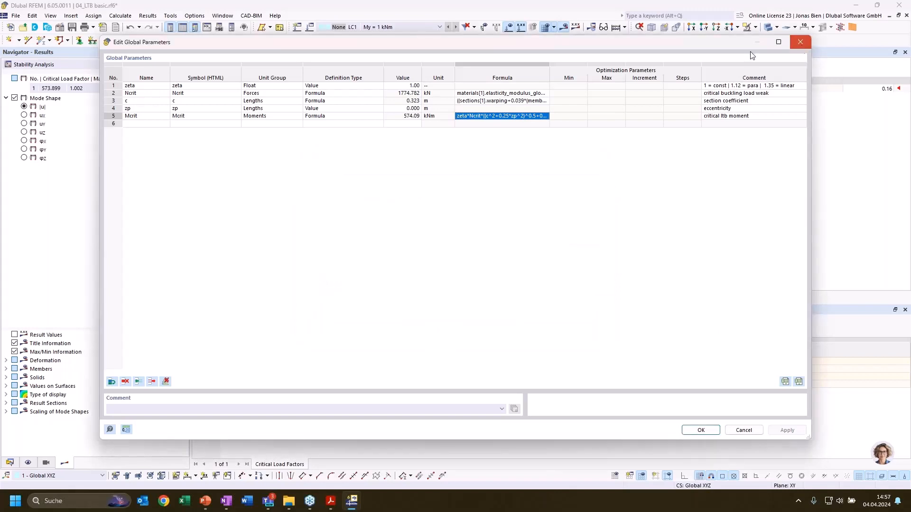
{"action": "left_click", "coordinate": [800, 42]}
- Evaluate Mcrit in the console and compare the result with the critical load factor of mode 1
{"action": "left_click", "coordinate": [207, 27]}
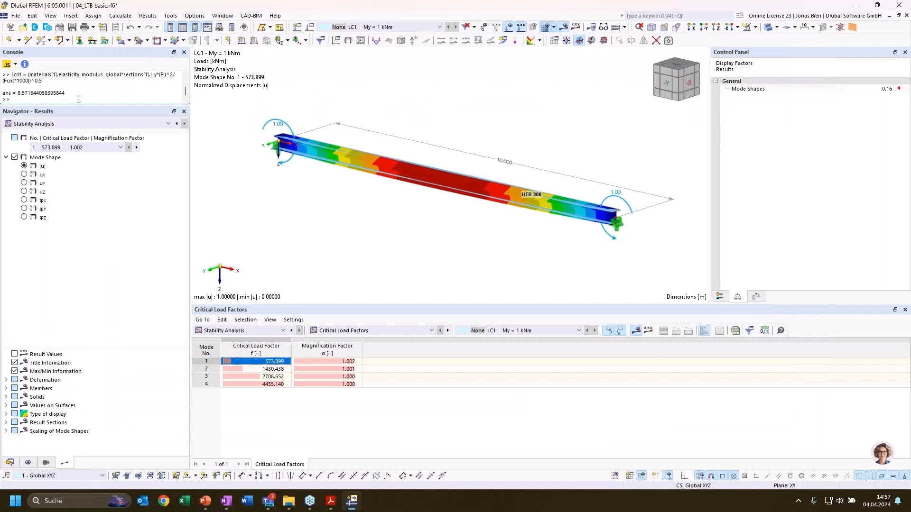
{"action": "type", "text": "Mcrit"}
{"action": "key", "text": "Return"}
{"action": "key", "text": "Return"}
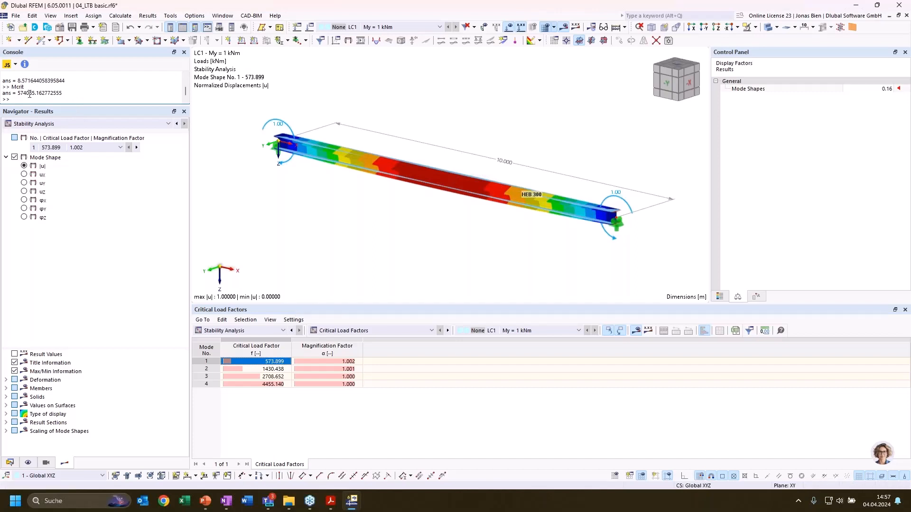
{"action": "left_click_drag", "start_coordinate": [26, 93], "coordinate": [39, 93]}
{"action": "left_click", "coordinate": [45, 97]}
{"action": "left_click", "coordinate": [252, 363]}
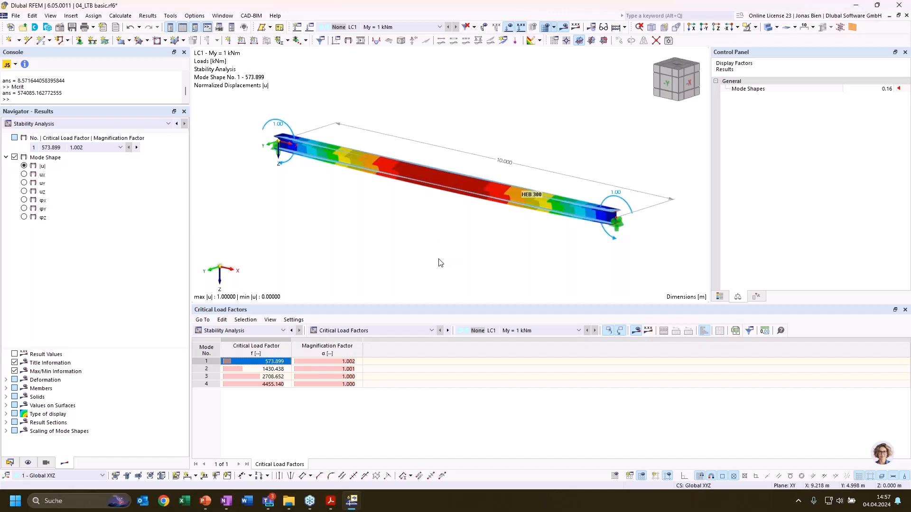
- Activate the support option for the HEB 300 beam and create a new member support for it
{"action": "double_click", "coordinate": [443, 178]}
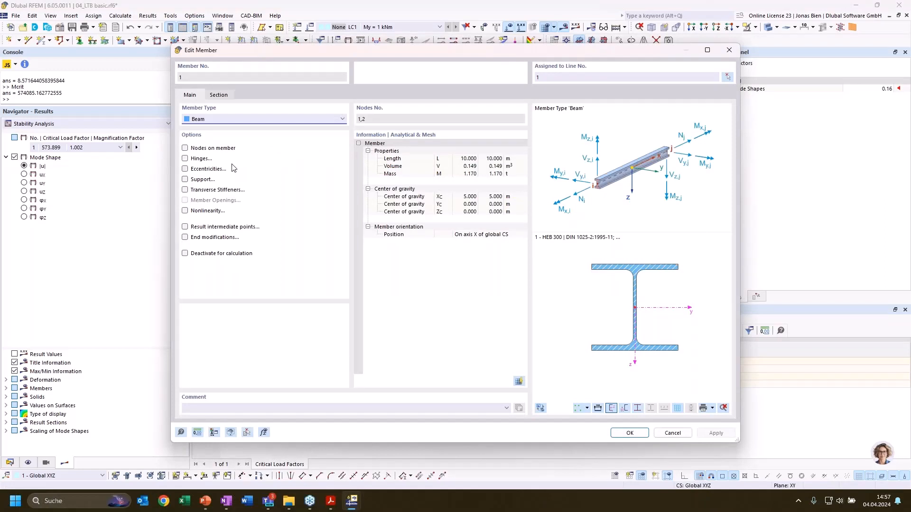
{"action": "left_click", "coordinate": [186, 179]}
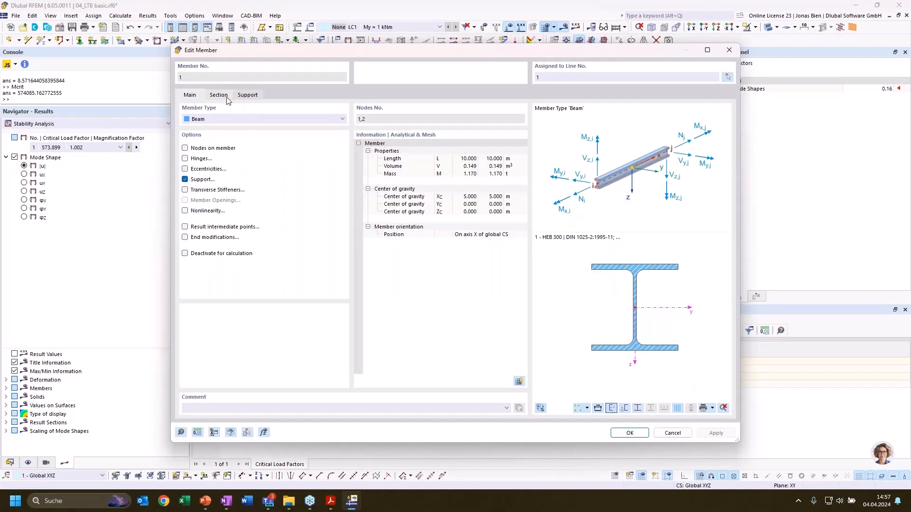
{"action": "left_click", "coordinate": [214, 97]}
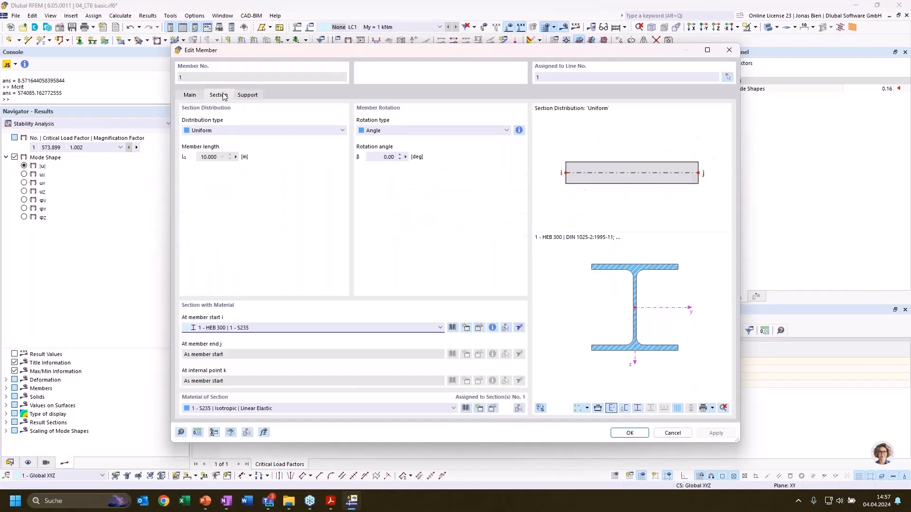
{"action": "left_click", "coordinate": [243, 96]}
{"action": "left_click", "coordinate": [243, 131]}
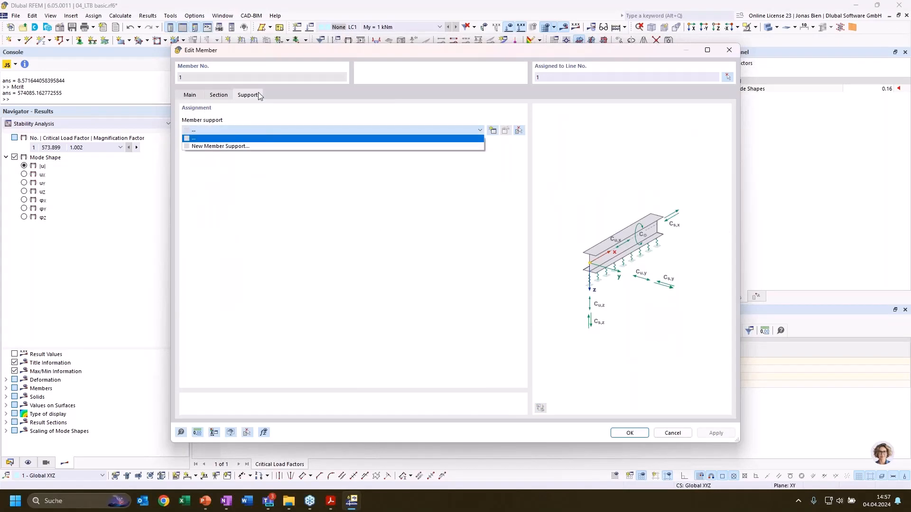
{"action": "left_click", "coordinate": [246, 146]}
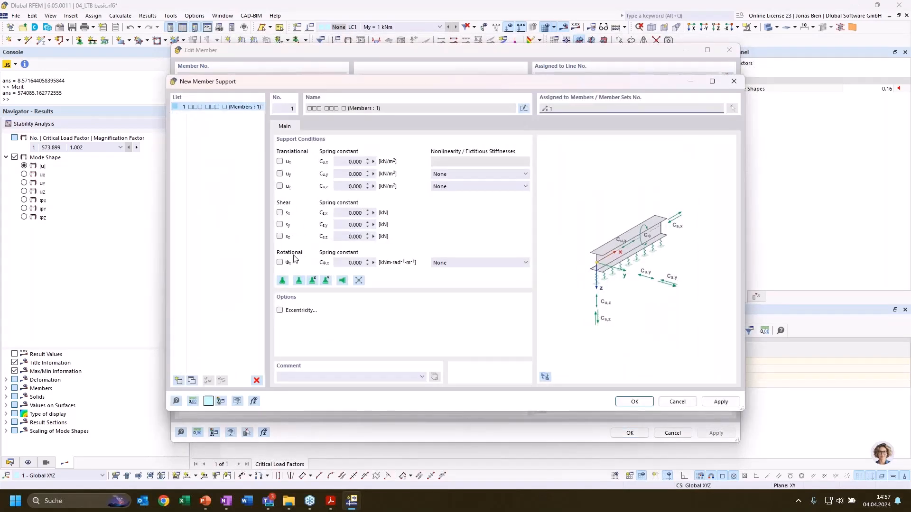
- Add an eccentricity to the member support, positioned at the section's upper middle reference point
{"action": "left_click", "coordinate": [279, 263]}
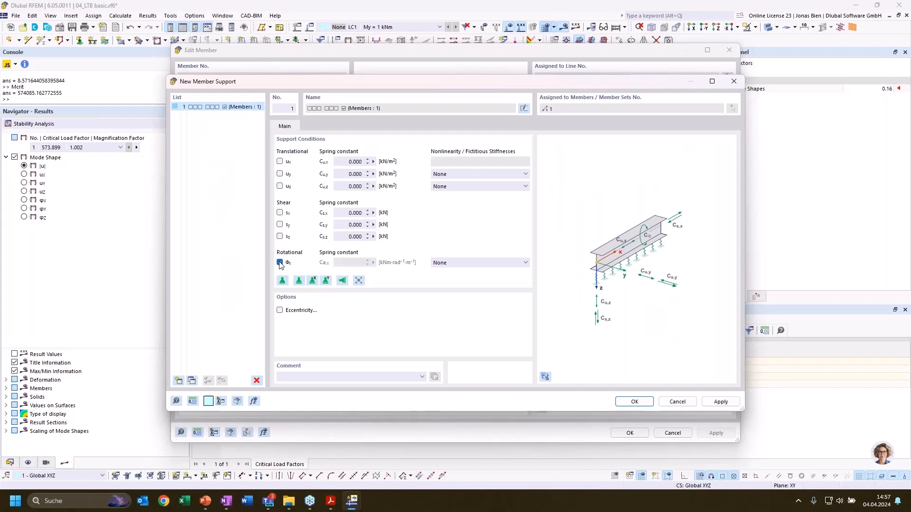
{"action": "left_click", "coordinate": [280, 310]}
{"action": "left_click", "coordinate": [317, 127]}
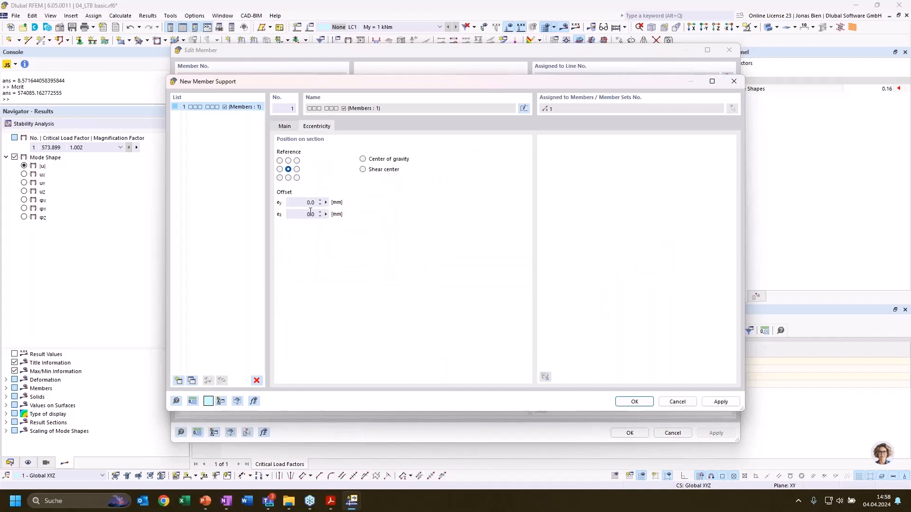
{"action": "left_click", "coordinate": [287, 162]}
{"action": "left_click", "coordinate": [286, 127]}
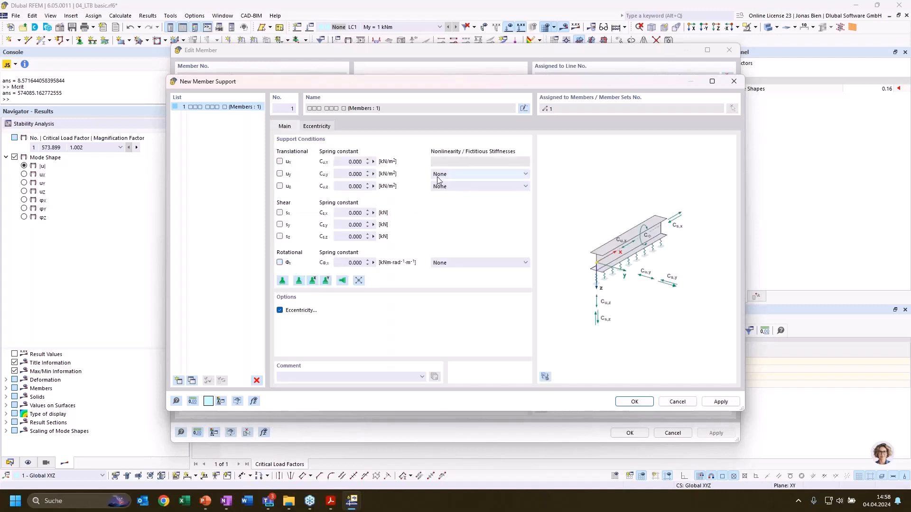
{"action": "left_click", "coordinate": [501, 175]}
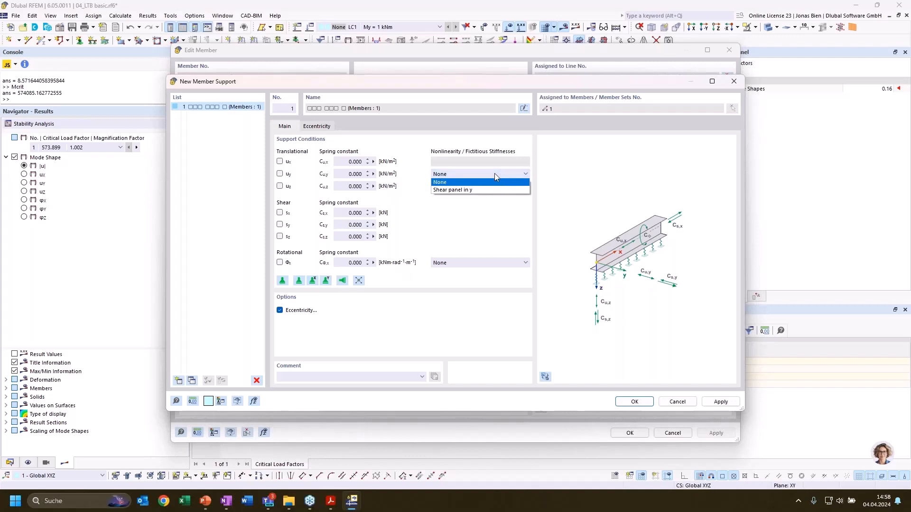
{"action": "left_click", "coordinate": [494, 173]}
{"action": "left_click", "coordinate": [466, 261]}
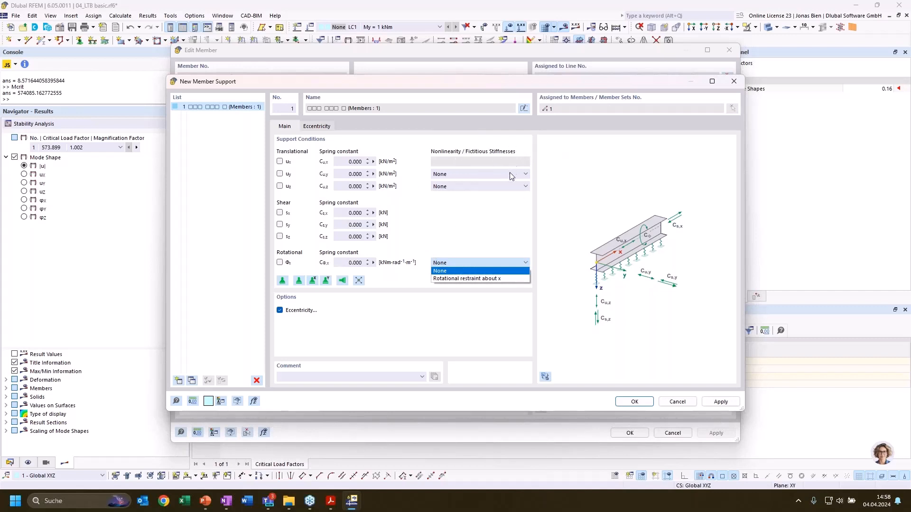
{"action": "left_click", "coordinate": [481, 246]}
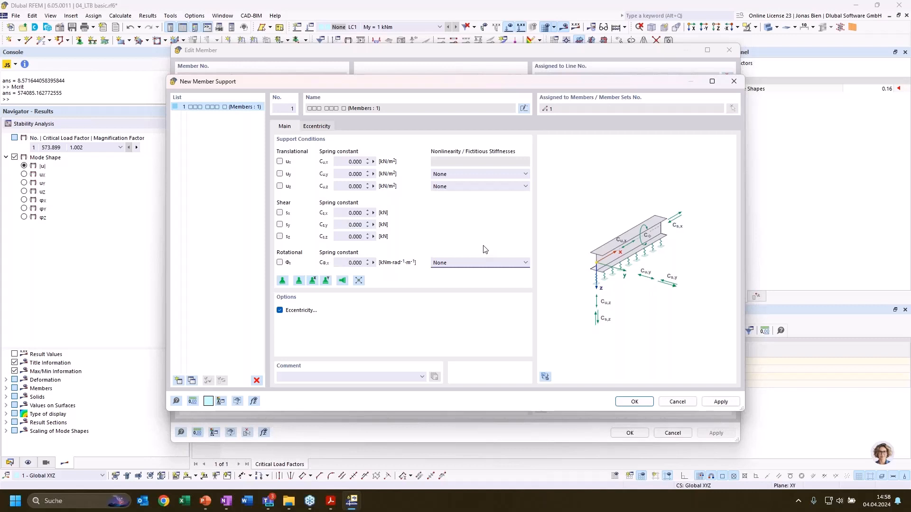
- Set the support's φx nonlinearity to Rotational restraint about x and create a new member rotational restraint
{"action": "left_click", "coordinate": [489, 263]}
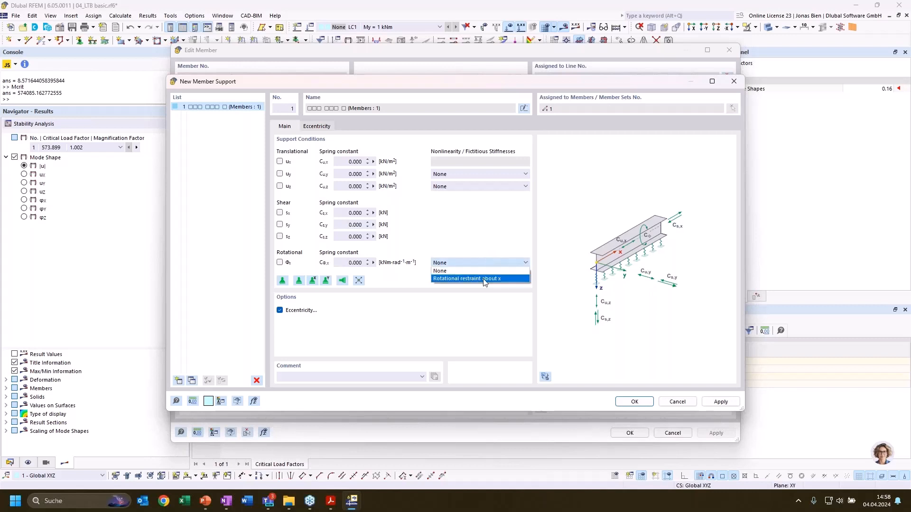
{"action": "left_click", "coordinate": [485, 279]}
{"action": "left_click", "coordinate": [362, 126]}
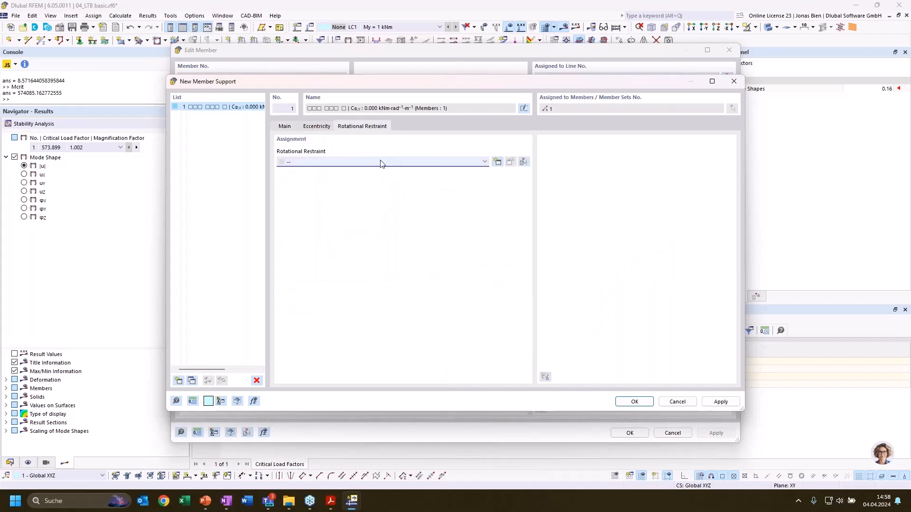
{"action": "left_click", "coordinate": [381, 163]}
{"action": "left_click", "coordinate": [354, 179]}
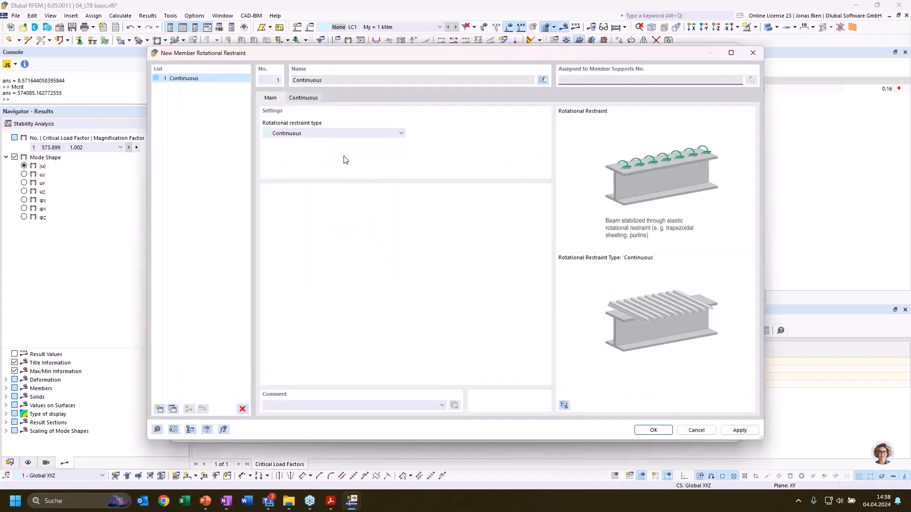
- Assign S235 from the material library as the sheeting material of the continuous rotational restraint
{"action": "left_click", "coordinate": [303, 98]}
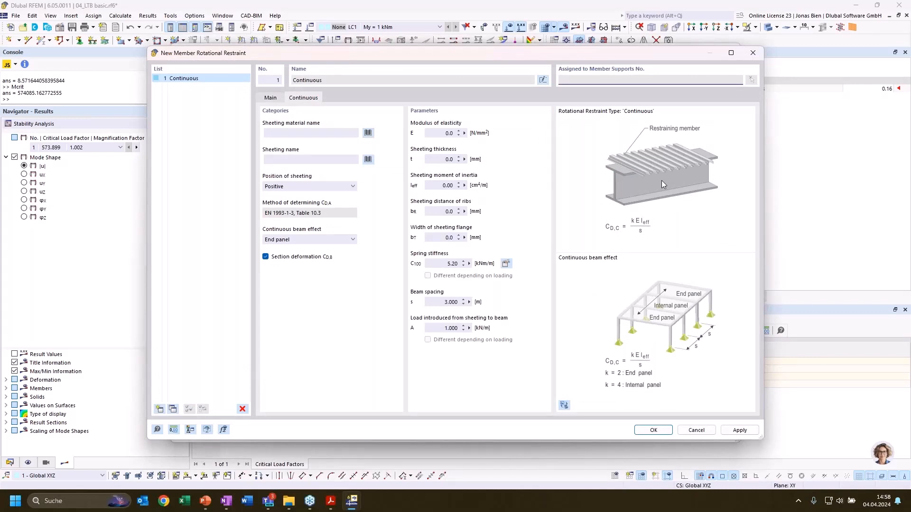
{"action": "left_click", "coordinate": [369, 133]}
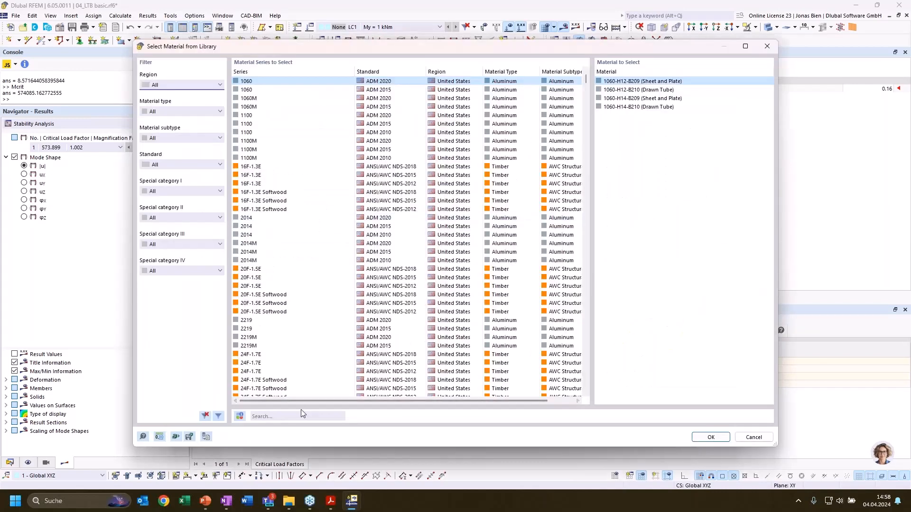
{"action": "left_click", "coordinate": [307, 416]}
{"action": "type", "text": "s"}
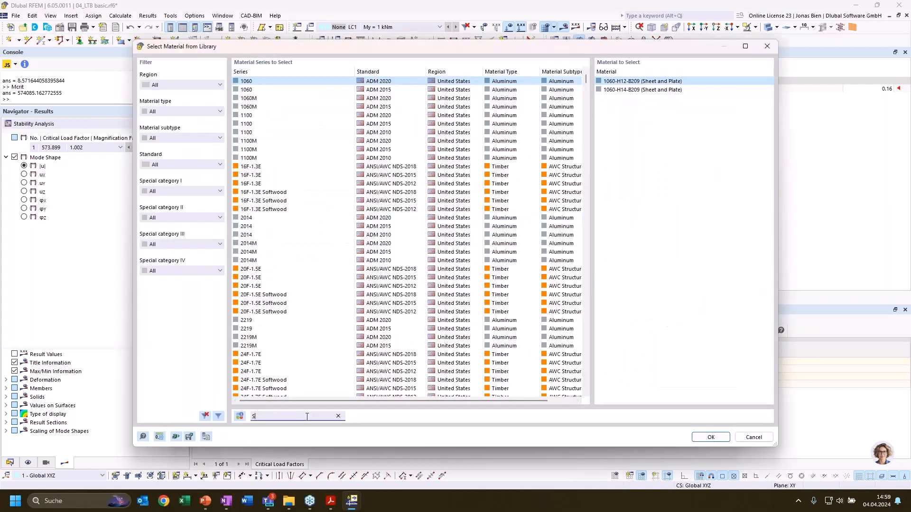
{"action": "type", "text": "235"}
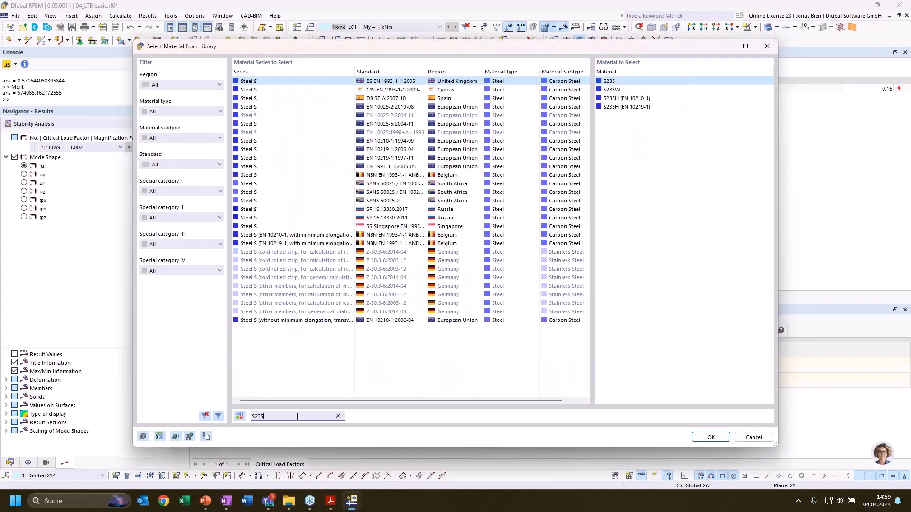
{"action": "left_click", "coordinate": [711, 438]}
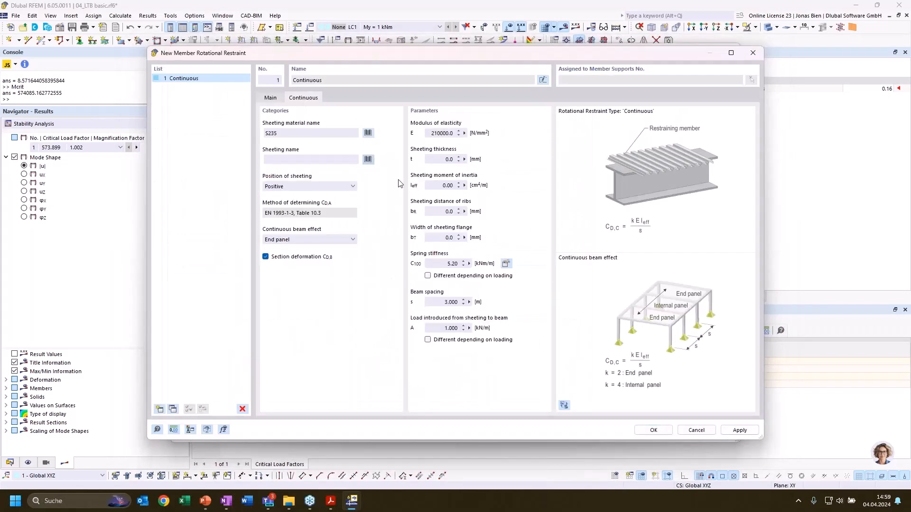
- Select the trapezoidal sheeting section Arval (+) 40/183 - 0.88 from the section library for the restraint
{"action": "left_click", "coordinate": [368, 159]}
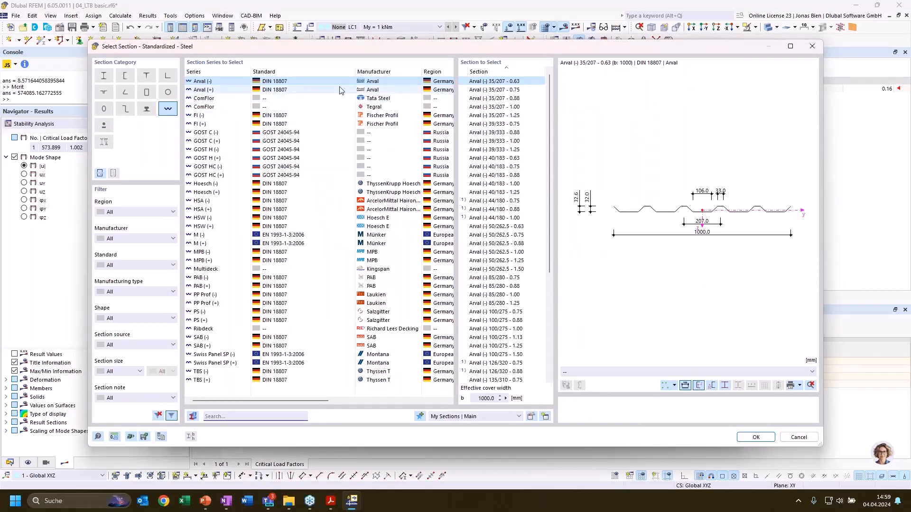
{"action": "left_click", "coordinate": [513, 175]}
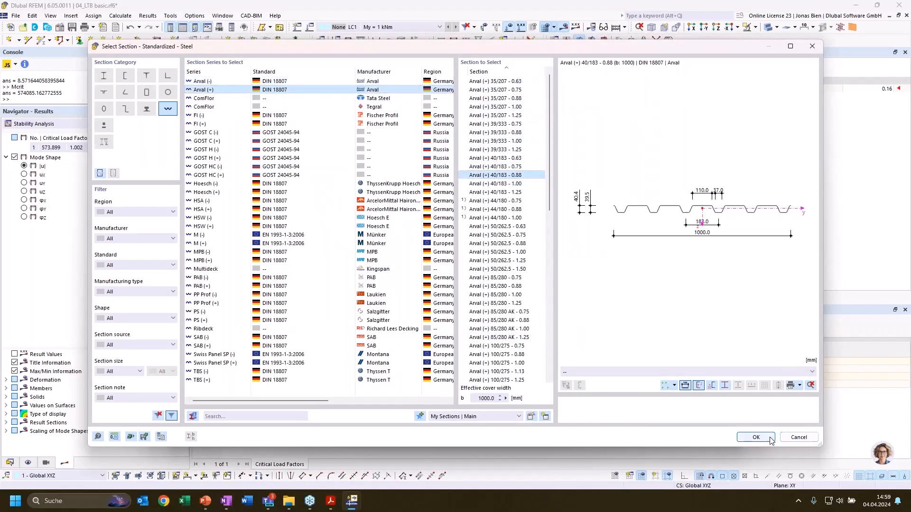
{"action": "left_click", "coordinate": [755, 438]}
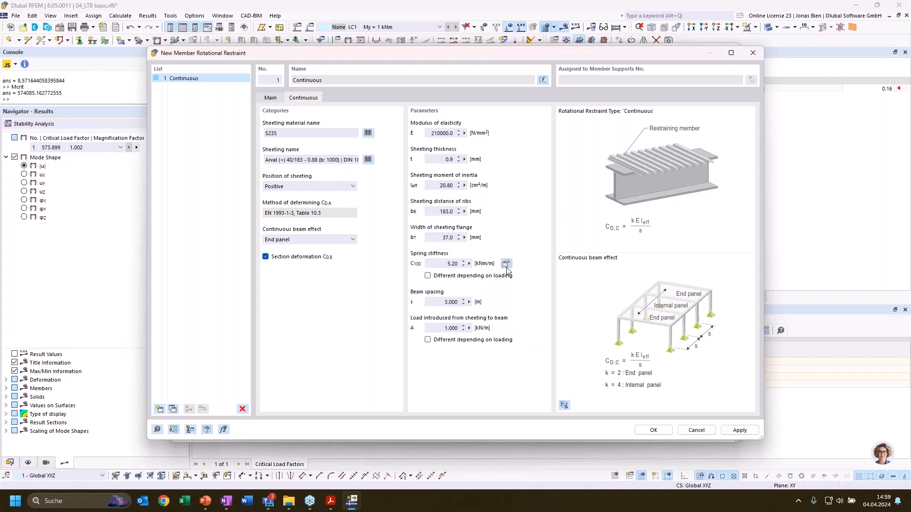
- Try load-dependent spring stiffness and sheeting load with different values for LC1, and switch both options back off
{"action": "left_click", "coordinate": [427, 276]}
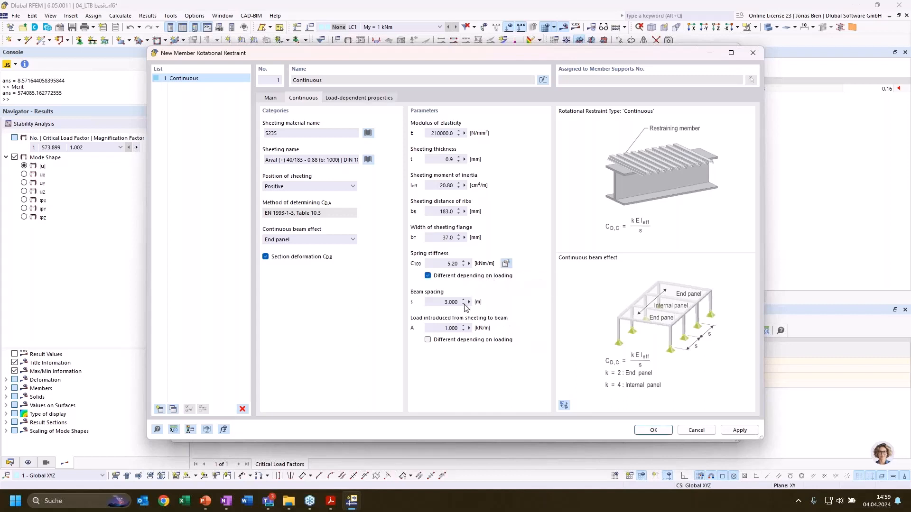
{"action": "left_click", "coordinate": [427, 339]}
{"action": "left_click", "coordinate": [359, 98]}
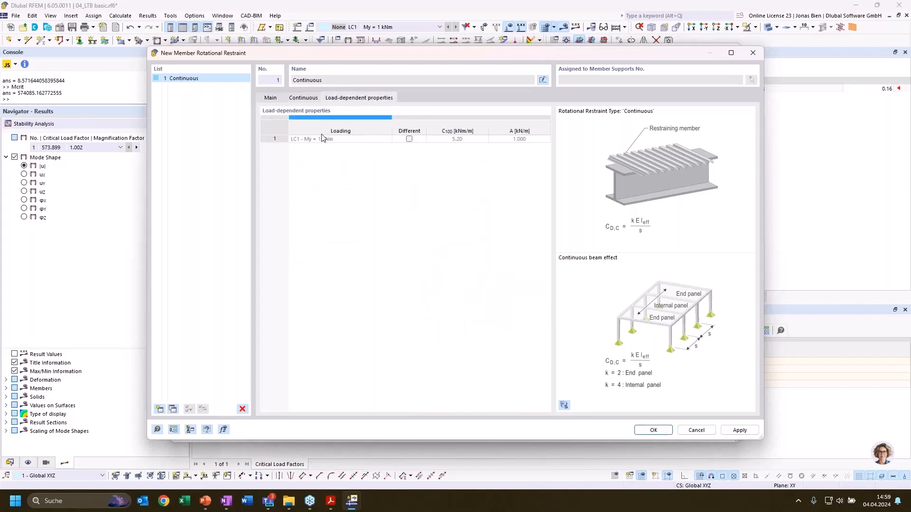
{"action": "left_click", "coordinate": [409, 139]}
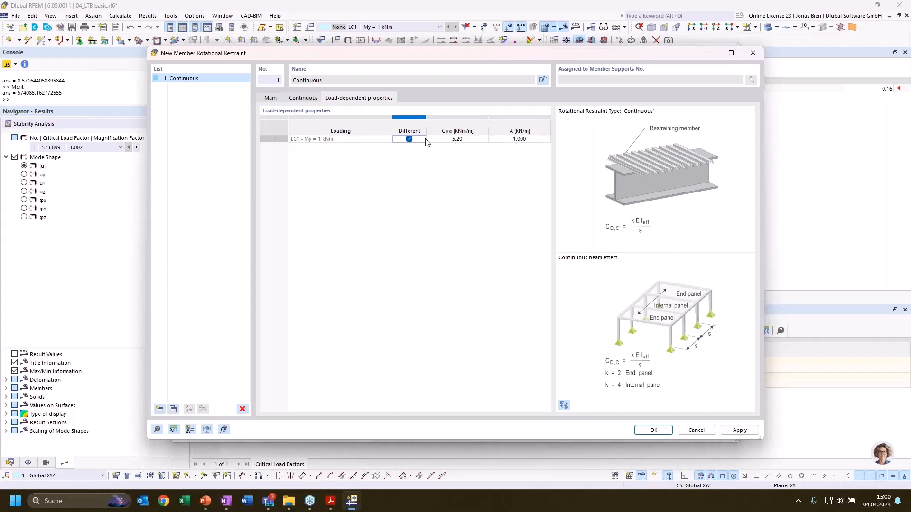
{"action": "left_click", "coordinate": [304, 98]}
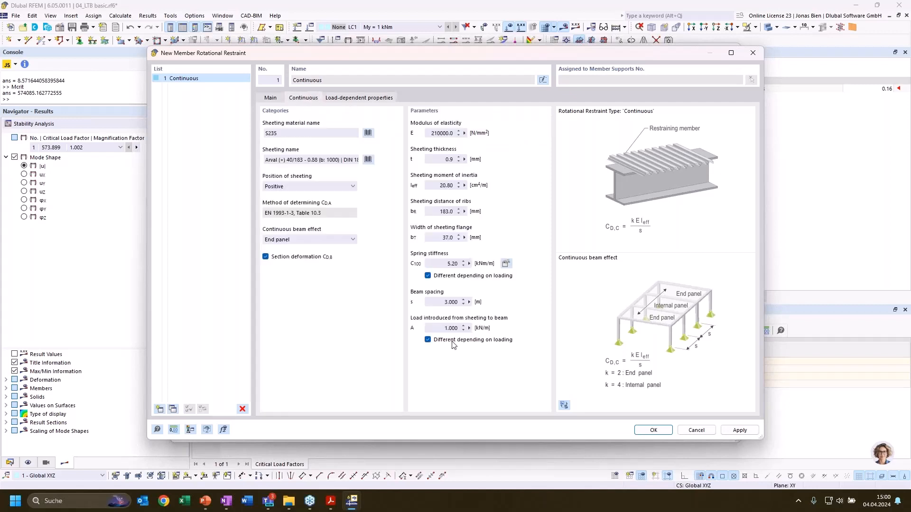
{"action": "left_click", "coordinate": [428, 276]}
{"action": "left_click", "coordinate": [427, 340]}
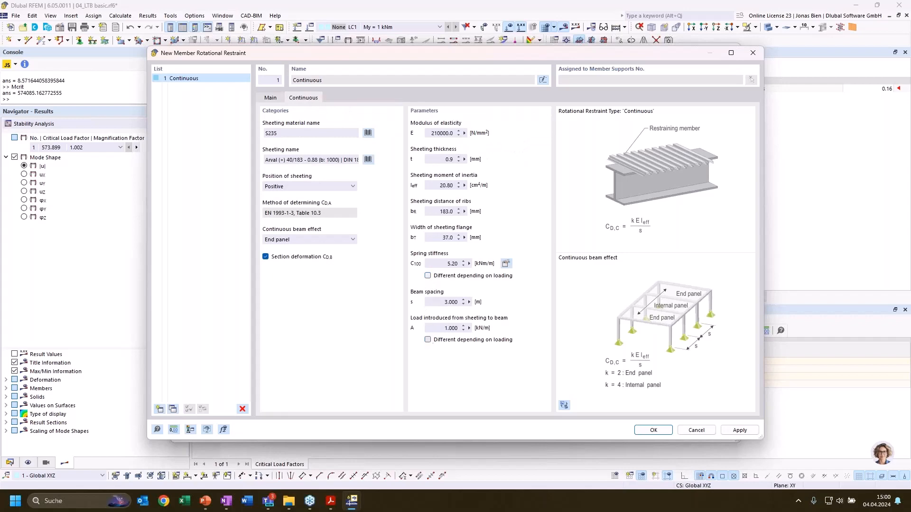
- Accept the continuous rotational restraint and the new member support, returning to the member's settings
{"action": "left_click", "coordinate": [271, 98]}
{"action": "left_click", "coordinate": [650, 430]}
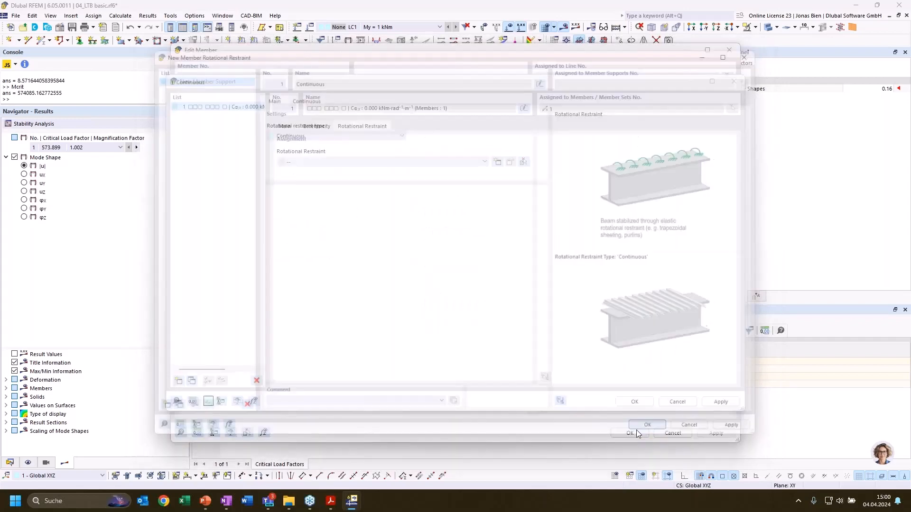
{"action": "left_click", "coordinate": [635, 401]}
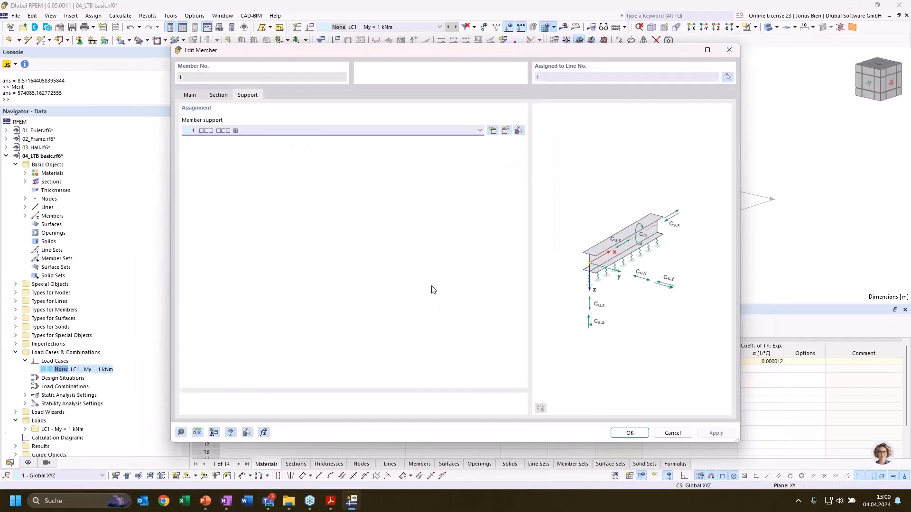
- Check the shear panel options in y and z of the beam's member support, keep both at None, and accept the member's settings
{"action": "left_click", "coordinate": [225, 97]}
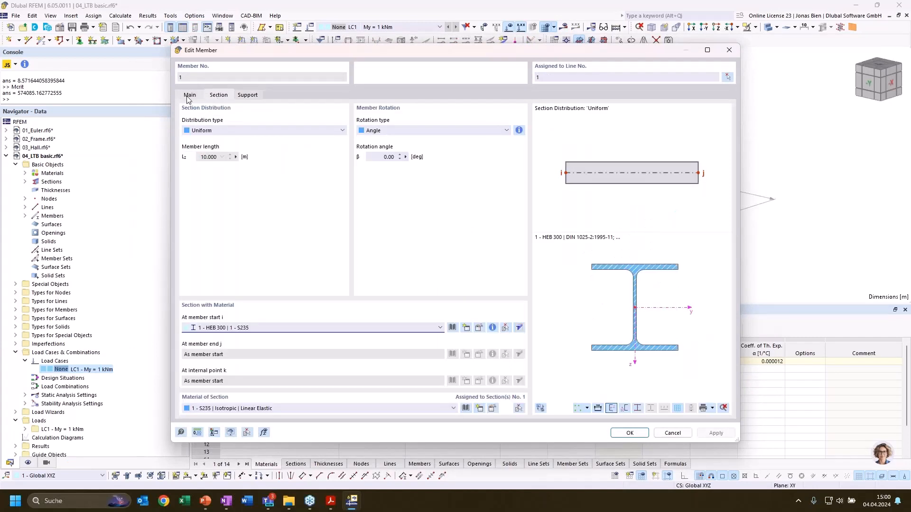
{"action": "left_click", "coordinate": [193, 95]}
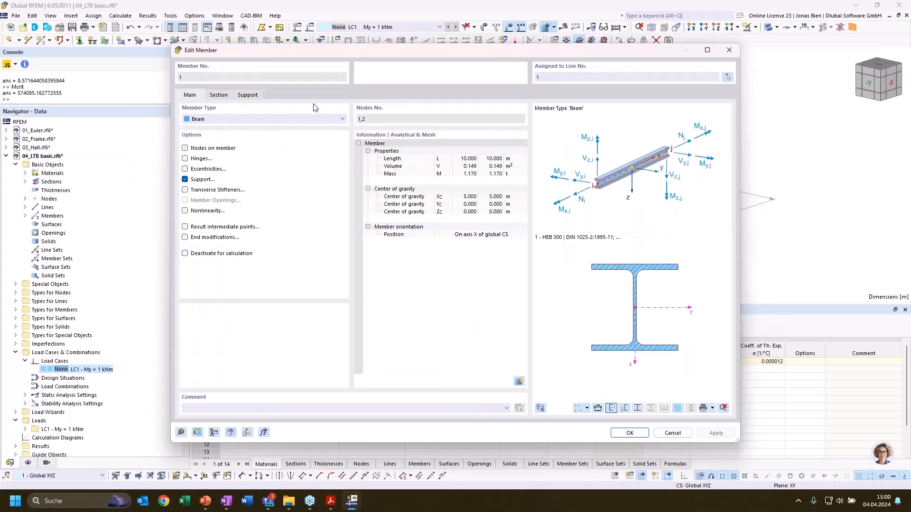
{"action": "left_click", "coordinate": [251, 96]}
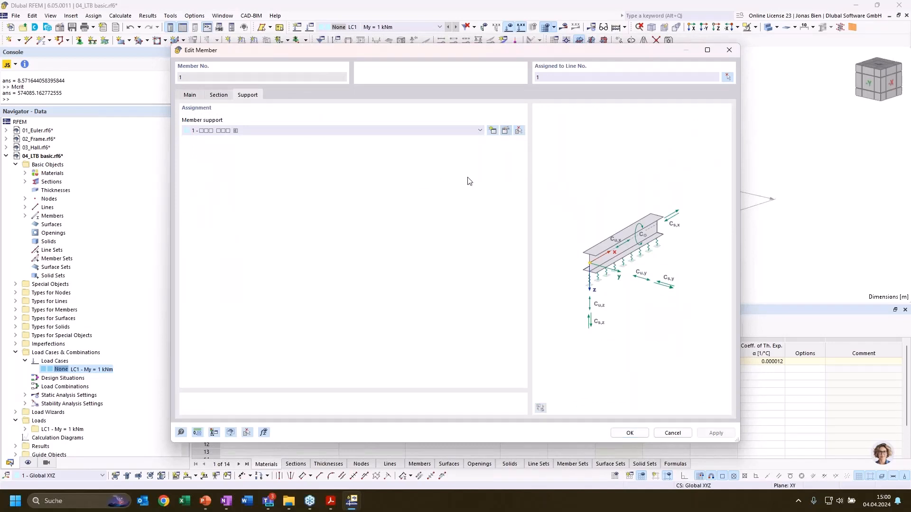
{"action": "left_click", "coordinate": [477, 186]}
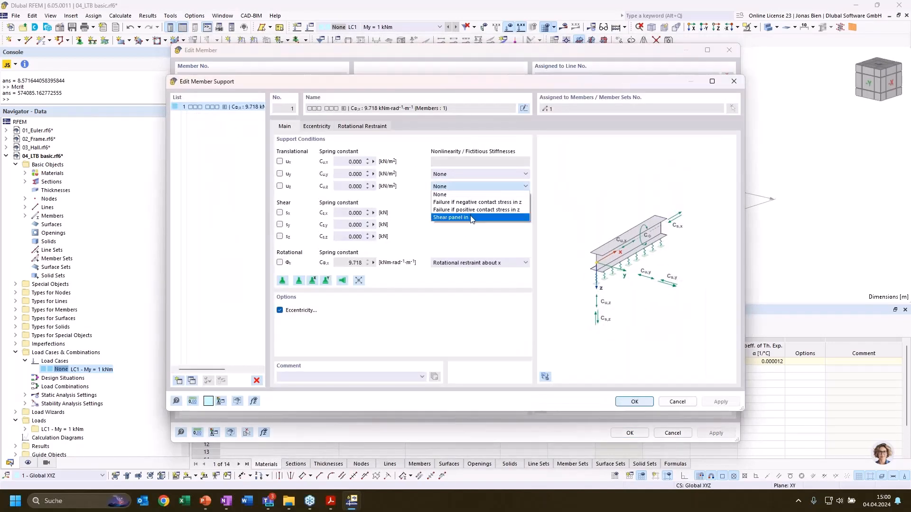
{"action": "left_click", "coordinate": [475, 173]}
{"action": "left_click", "coordinate": [475, 174]}
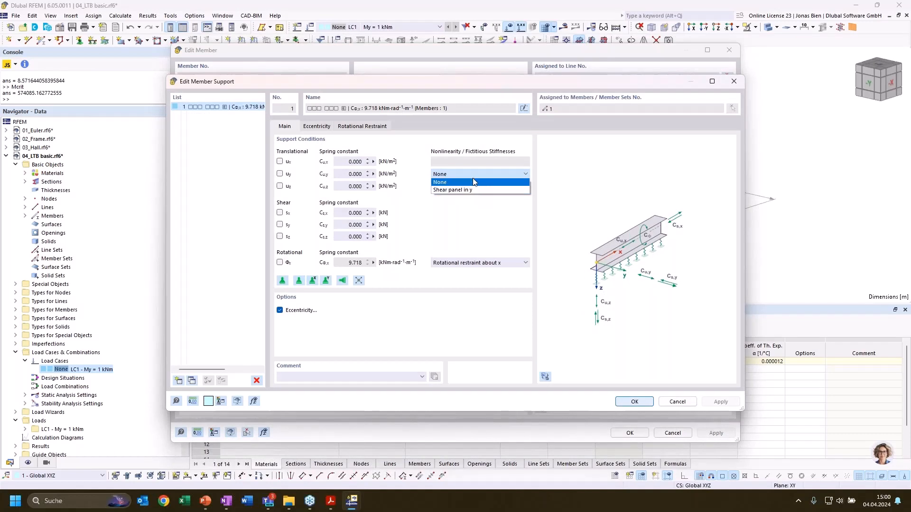
{"action": "left_click", "coordinate": [471, 182]}
{"action": "left_click", "coordinate": [473, 186]}
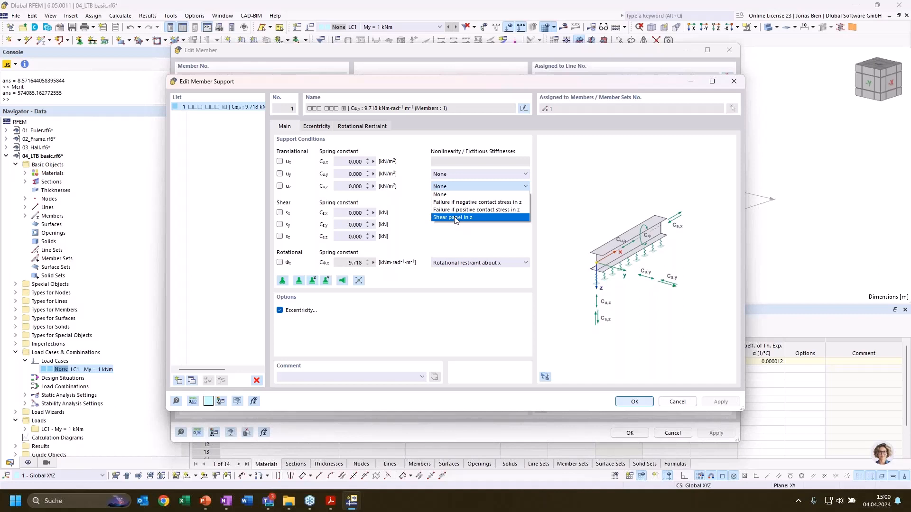
{"action": "left_click", "coordinate": [477, 185]}
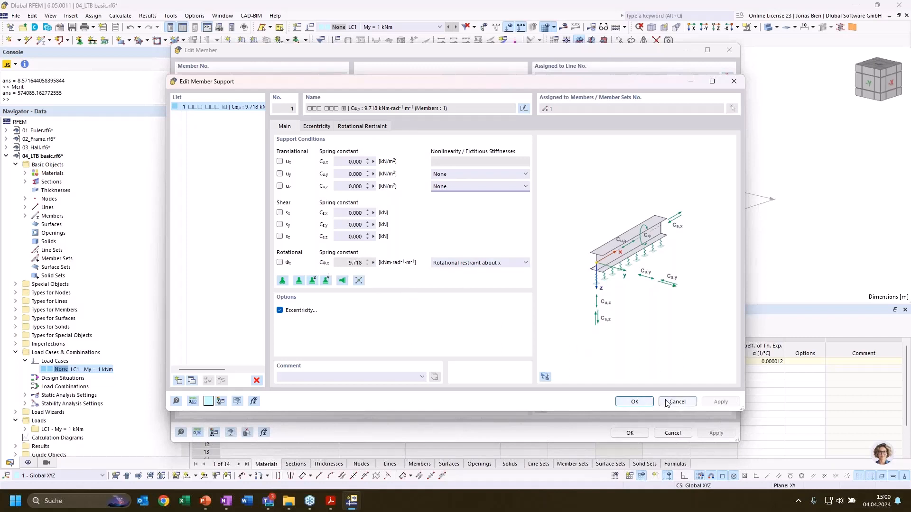
{"action": "left_click", "coordinate": [636, 402]}
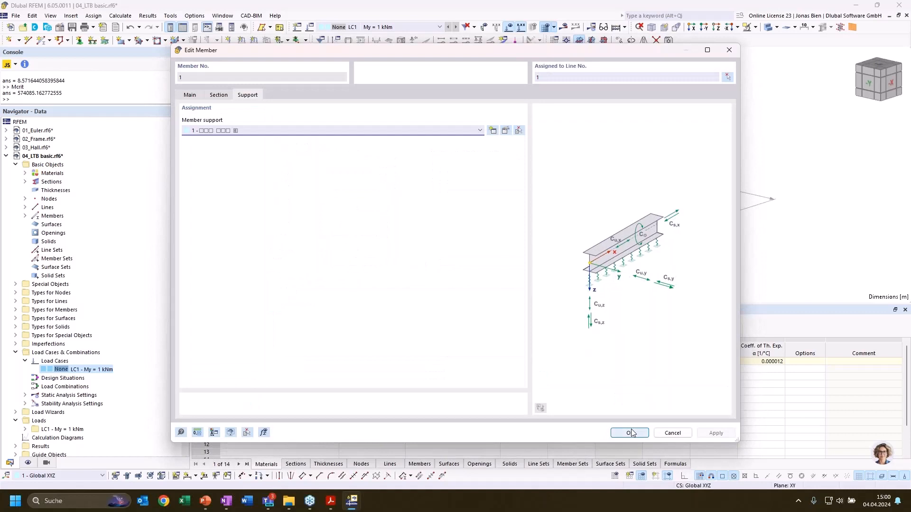
{"action": "left_click", "coordinate": [638, 431]}
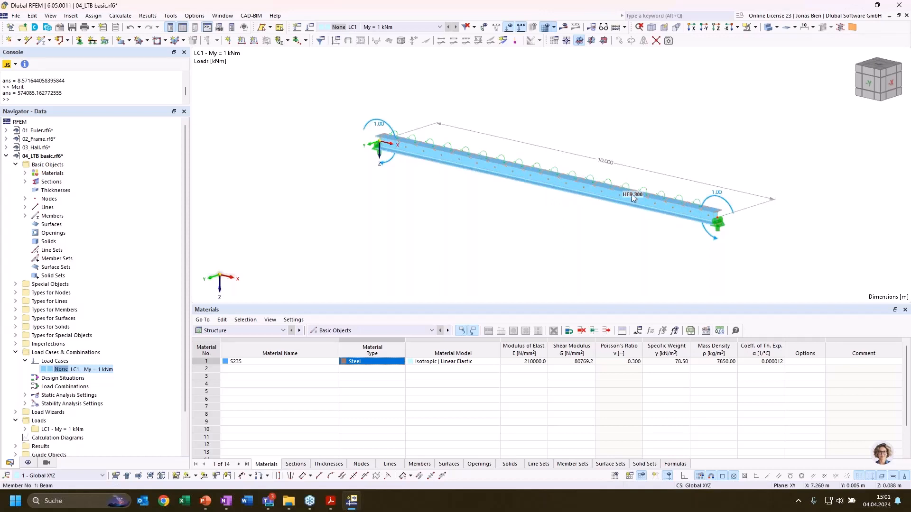
- Activate the Steel Design add-on in the base data of the 04_LTB basic model
{"action": "right_click", "coordinate": [74, 156]}
{"action": "left_click", "coordinate": [91, 159]}
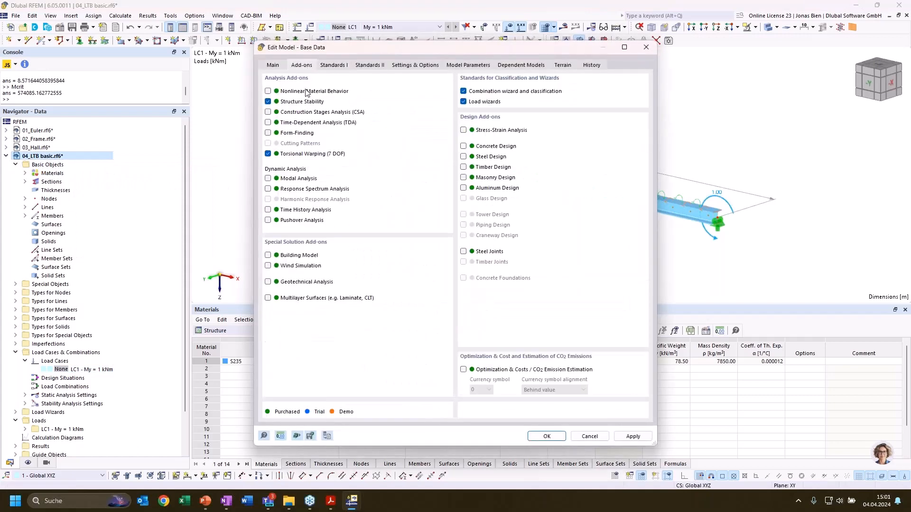
{"action": "left_click", "coordinate": [463, 157]}
{"action": "left_click", "coordinate": [547, 436]}
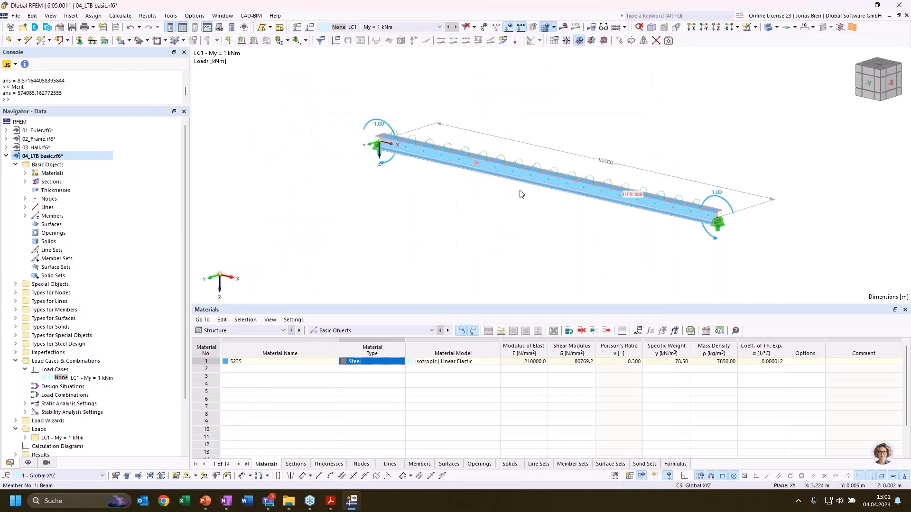
- Assign new steel design effective lengths to member 1, keeping the eigenvalue method for Mcr and the default nodal supports
{"action": "double_click", "coordinate": [521, 190]}
{"action": "left_click", "coordinate": [291, 94]}
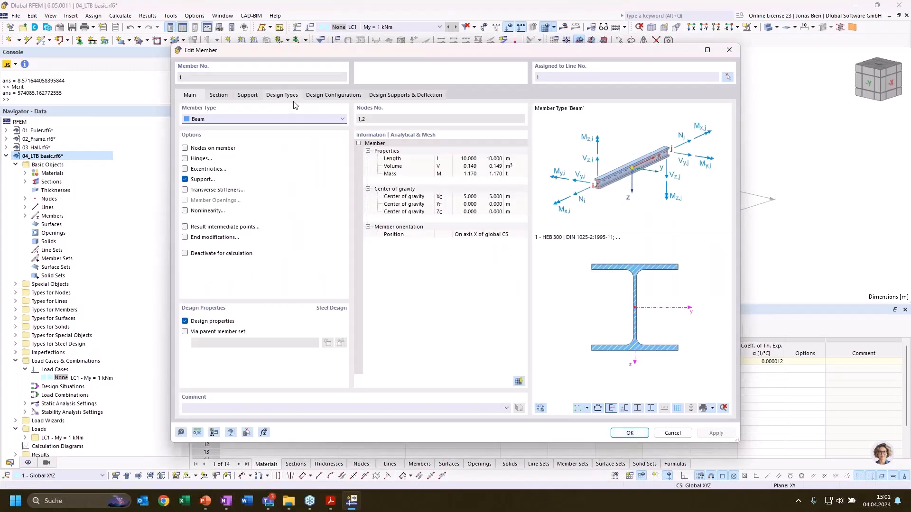
{"action": "left_click", "coordinate": [298, 131]}
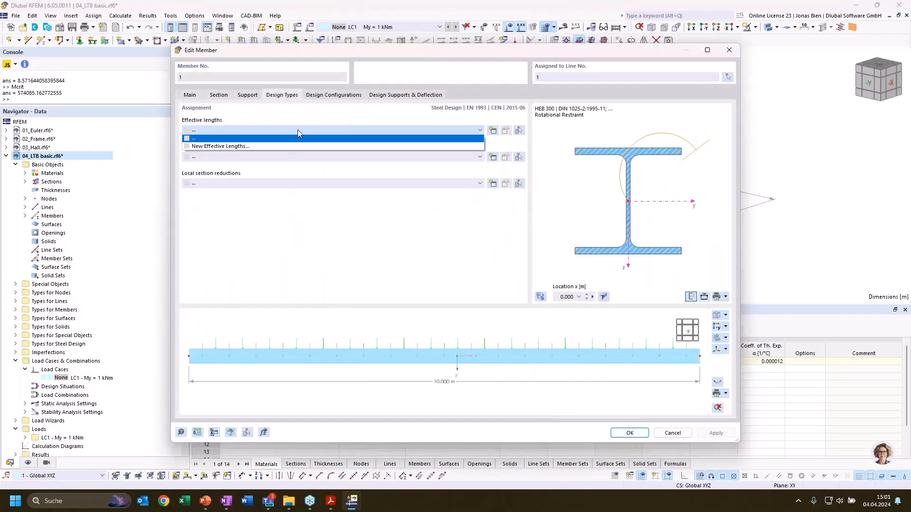
{"action": "left_click", "coordinate": [274, 146]}
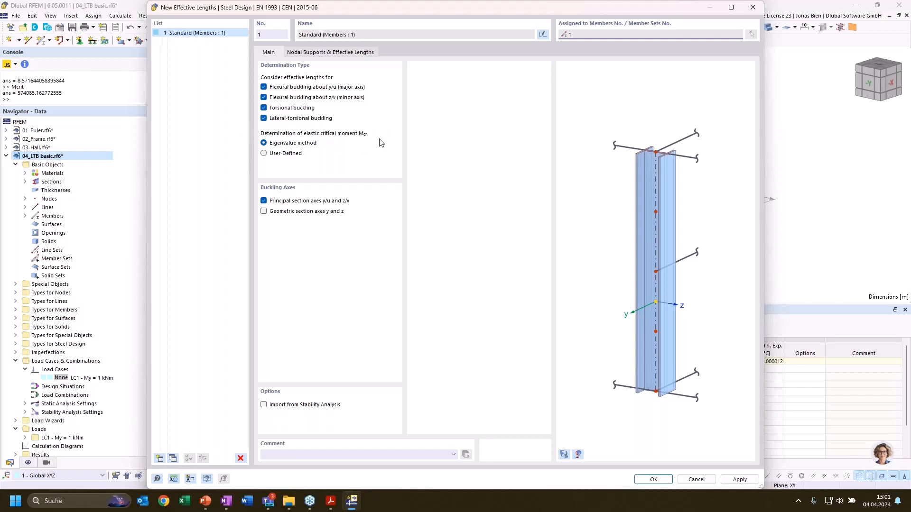
{"action": "left_click", "coordinate": [314, 52]}
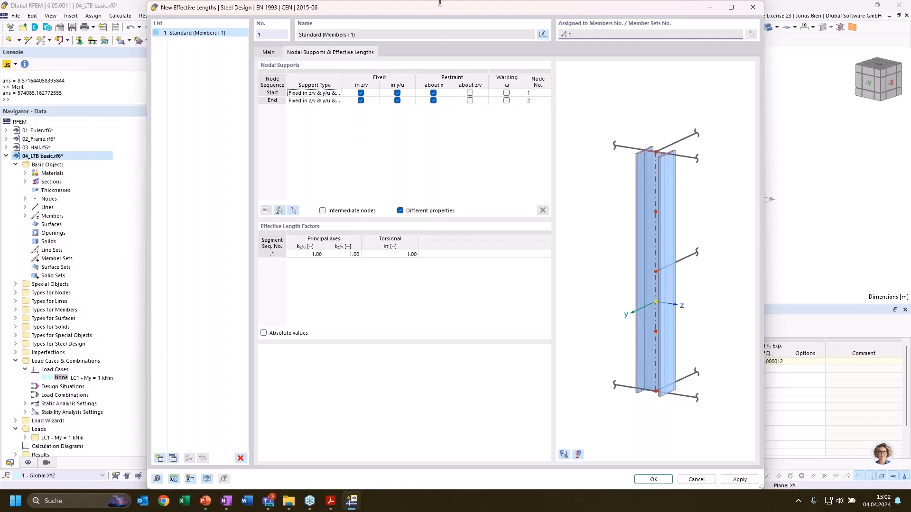
{"action": "left_click_drag", "start_coordinate": [439, 4], "coordinate": [441, 22]}
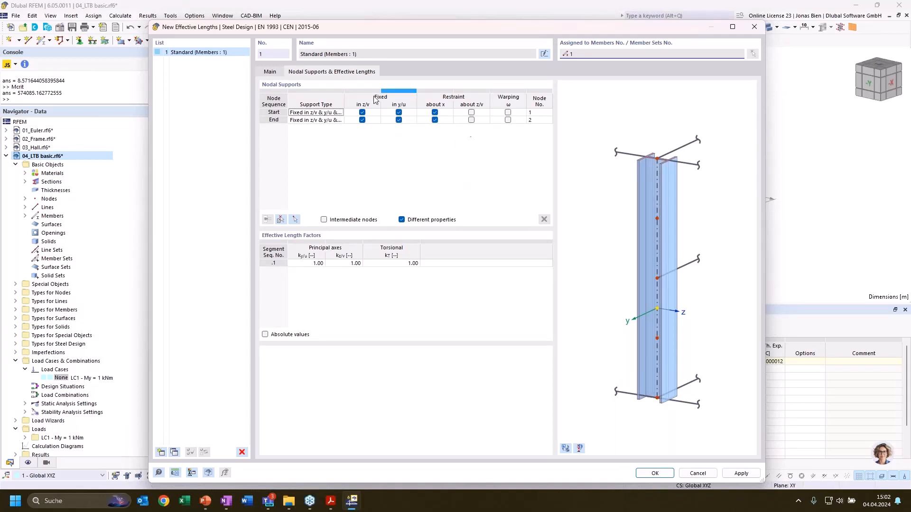
{"action": "left_click", "coordinate": [655, 474]}
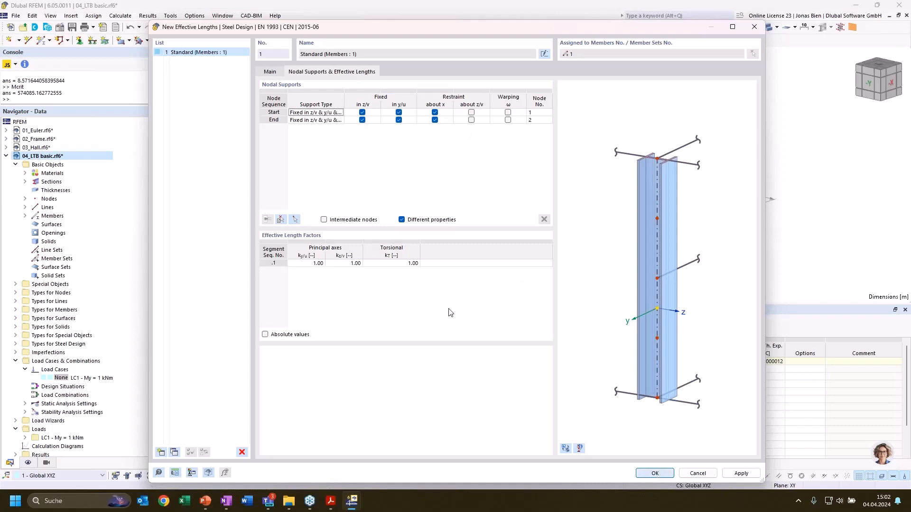
{"action": "left_click", "coordinate": [630, 433]}
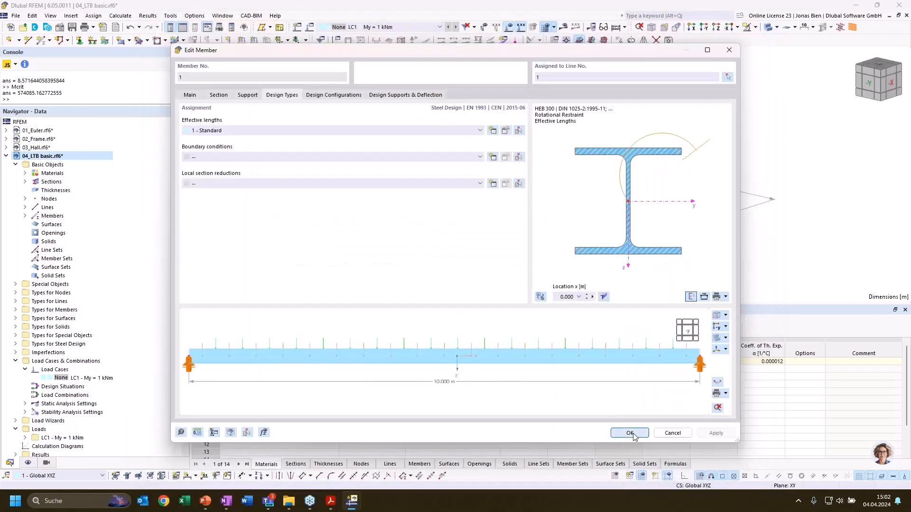
- Set the type of design situation DS1 to ULS (STR/GEO) - Permanent and transient - Eq. 6.10
{"action": "double_click", "coordinate": [53, 387]}
{"action": "left_click", "coordinate": [328, 137]}
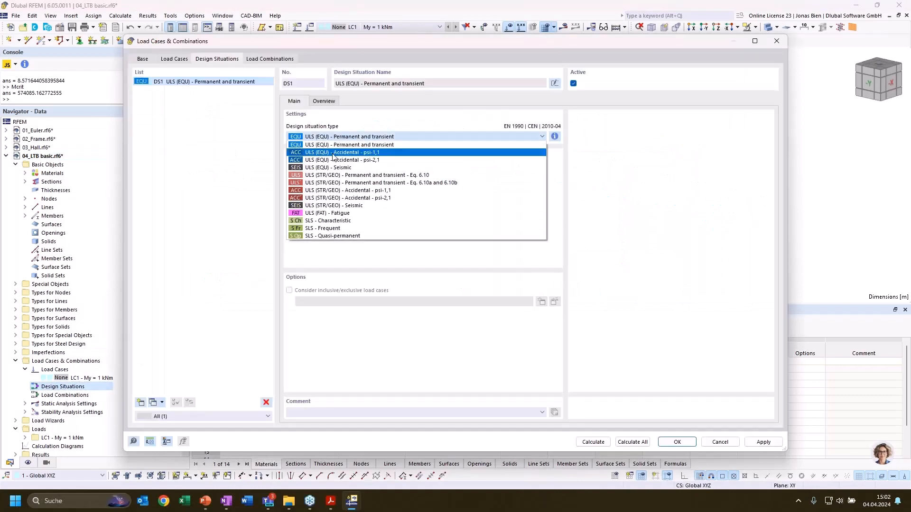
{"action": "left_click", "coordinate": [334, 175]}
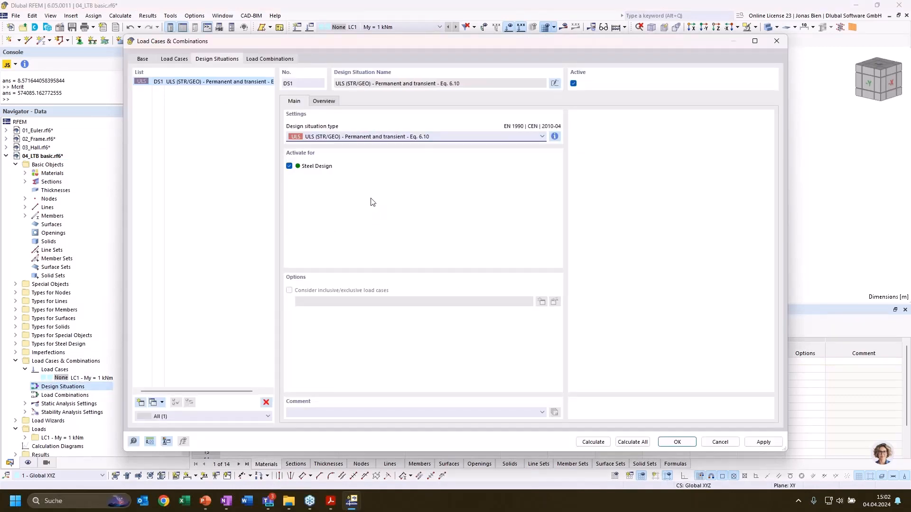
- Create load combination CO1 containing load case LC1 with factor 1.00 and accept the load cases and combinations
{"action": "left_click", "coordinate": [261, 62]}
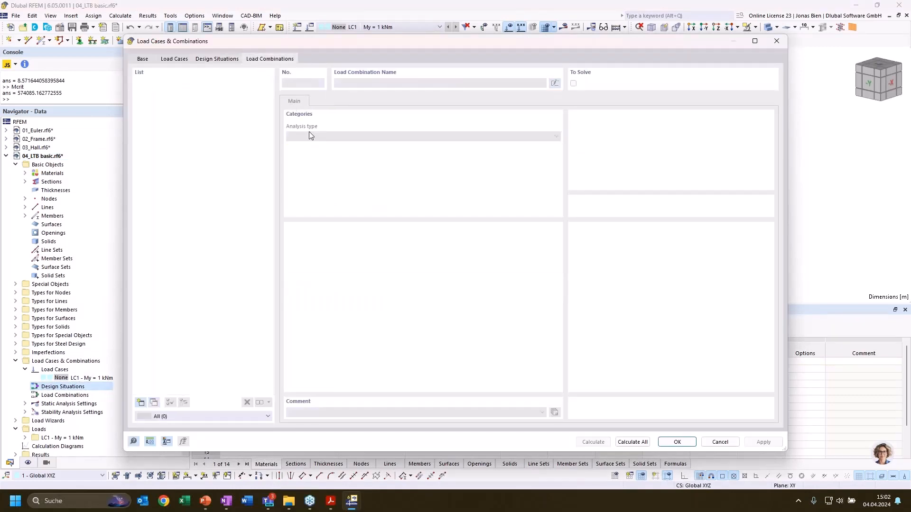
{"action": "left_click", "coordinate": [141, 402]}
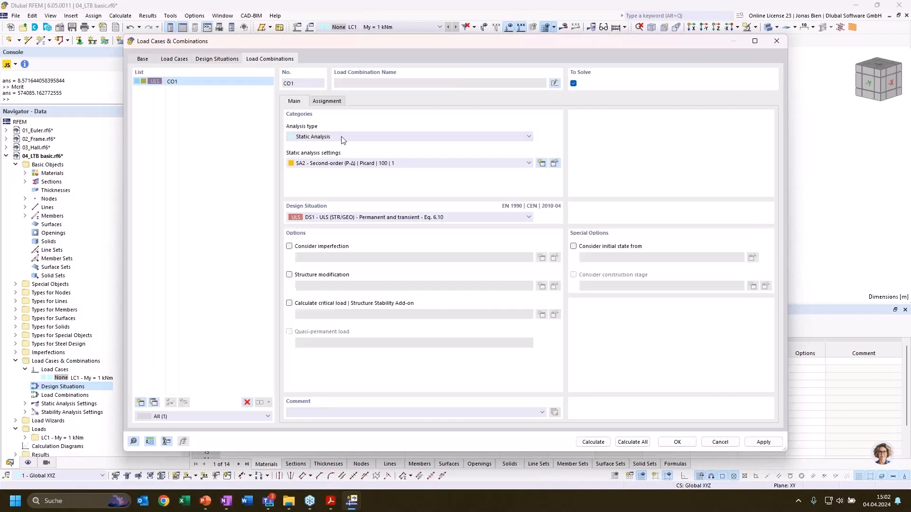
{"action": "left_click", "coordinate": [327, 101]}
{"action": "left_click", "coordinate": [346, 125]}
{"action": "double_click", "coordinate": [347, 124]}
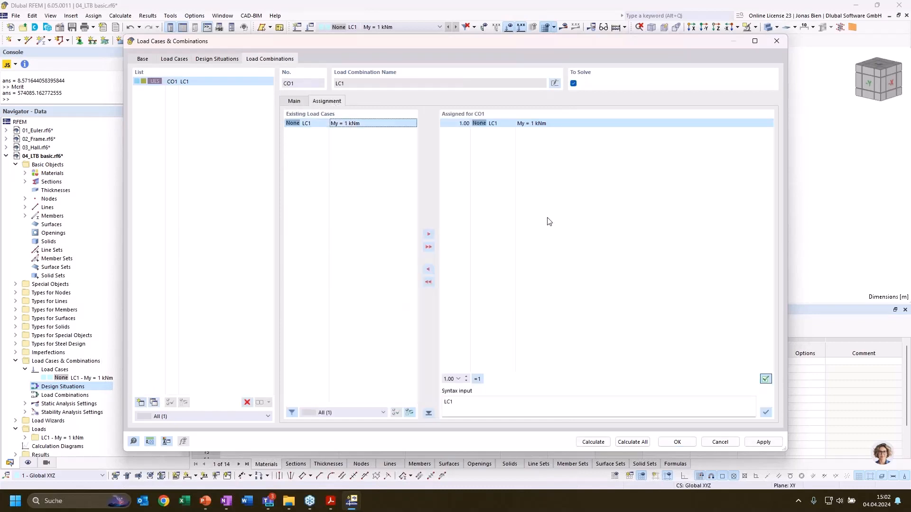
{"action": "left_click", "coordinate": [676, 441]}
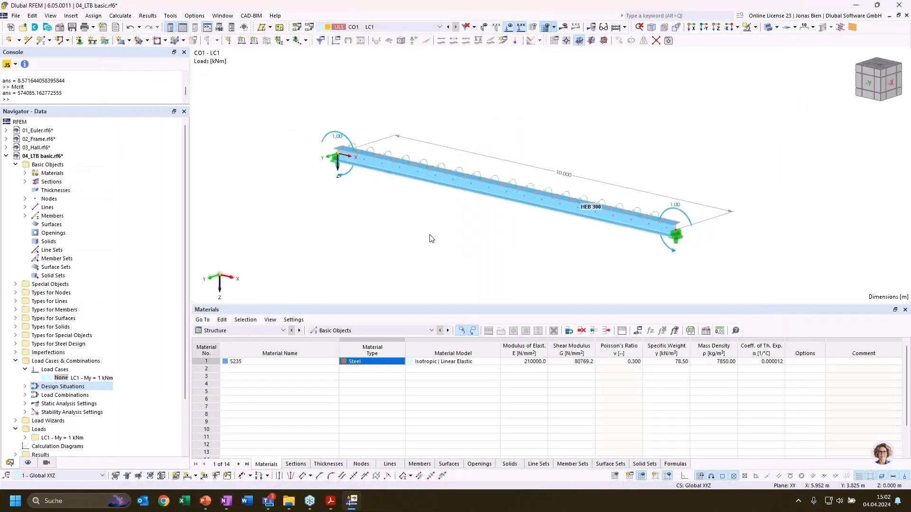
- Calculate the whole model and display the stability analysis critical load factors for LC1
{"action": "left_click", "coordinate": [120, 16]}
{"action": "left_click", "coordinate": [153, 46]}
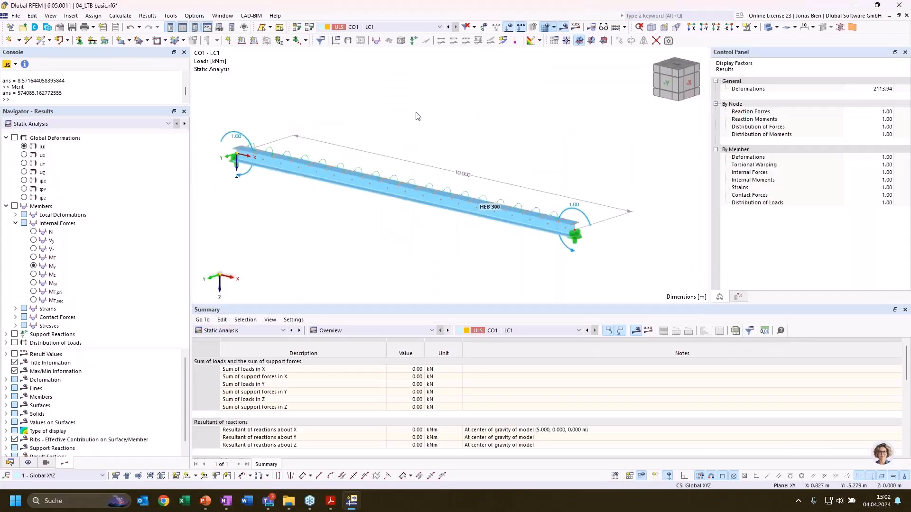
{"action": "middle_click_drag", "start_coordinate": [416, 112], "coordinate": [431, 111]}
{"action": "left_click", "coordinate": [116, 124]}
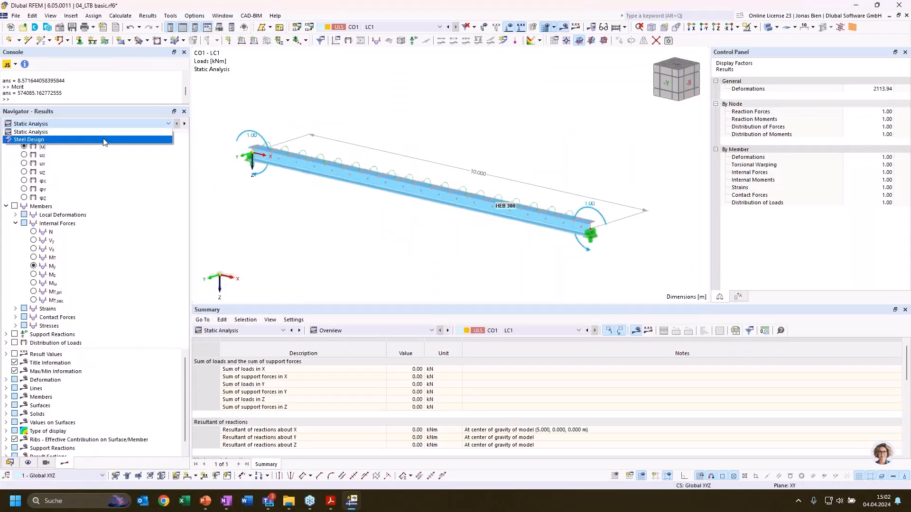
{"action": "left_click", "coordinate": [113, 123]}
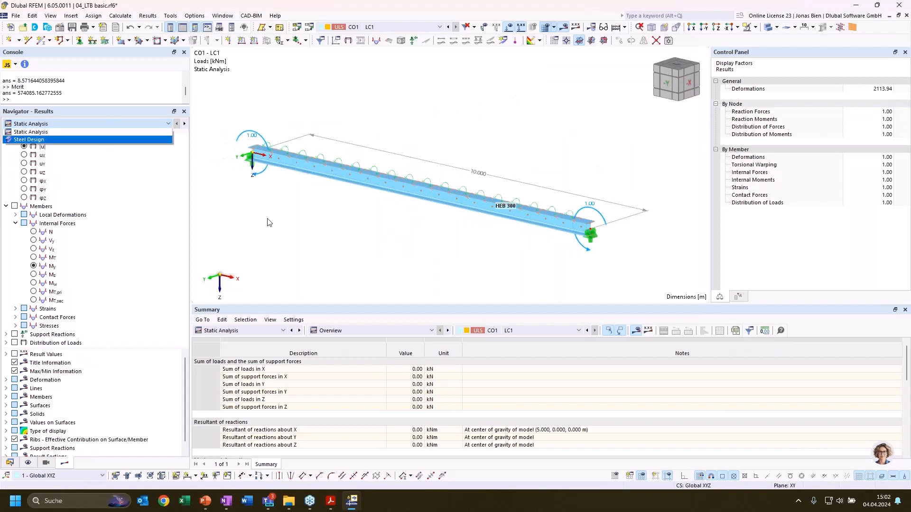
{"action": "left_click", "coordinate": [247, 330]}
{"action": "left_click", "coordinate": [226, 401]}
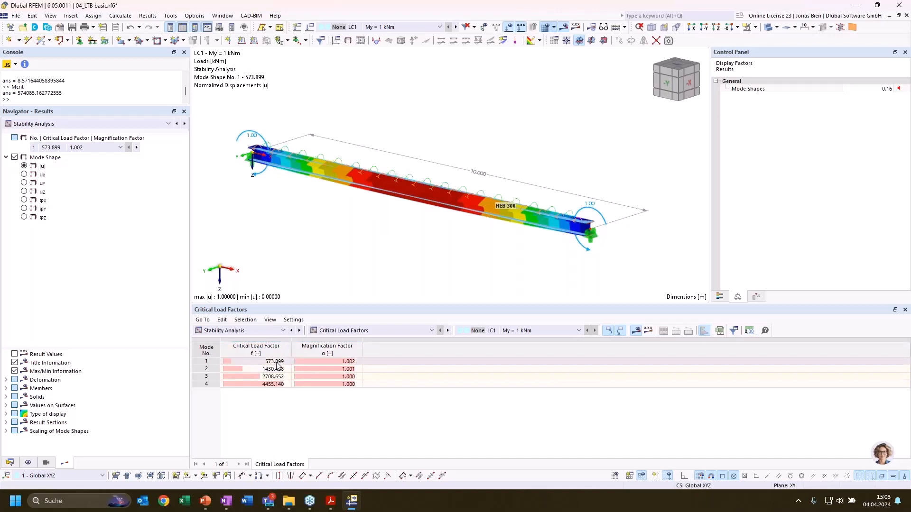
- Show the Steel Design results table with the design ratios on members
{"action": "left_click", "coordinate": [11, 463]}
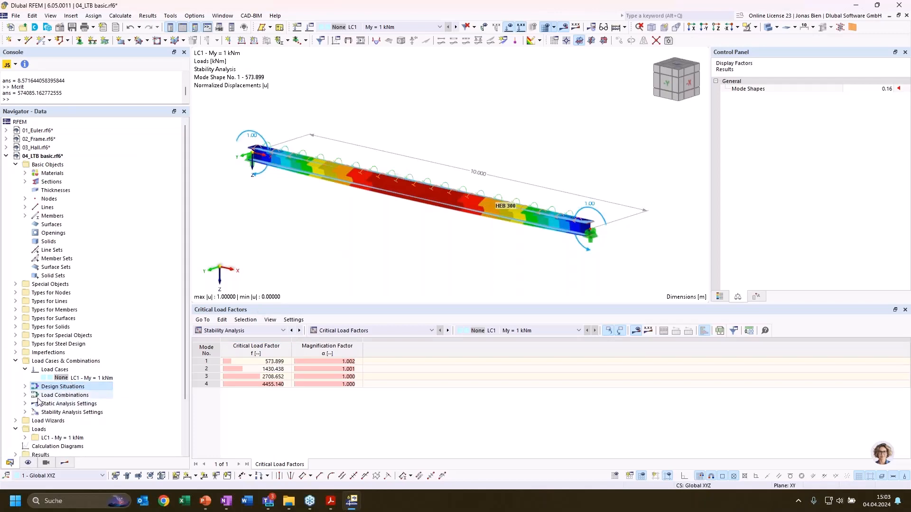
{"action": "scroll", "coordinate": [39, 401], "scroll_direction": "down", "scroll_amount": 1}
{"action": "left_click", "coordinate": [246, 330]}
{"action": "left_click", "coordinate": [222, 408]}
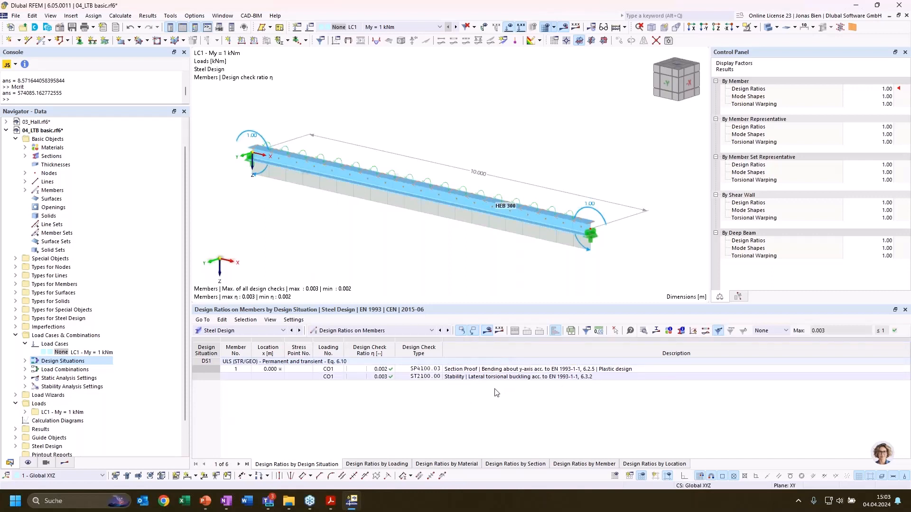
- Examine the mode shape of the ST2100 lateral-torsional buckling check on the beam and open its design check details
{"action": "left_click", "coordinate": [484, 377]}
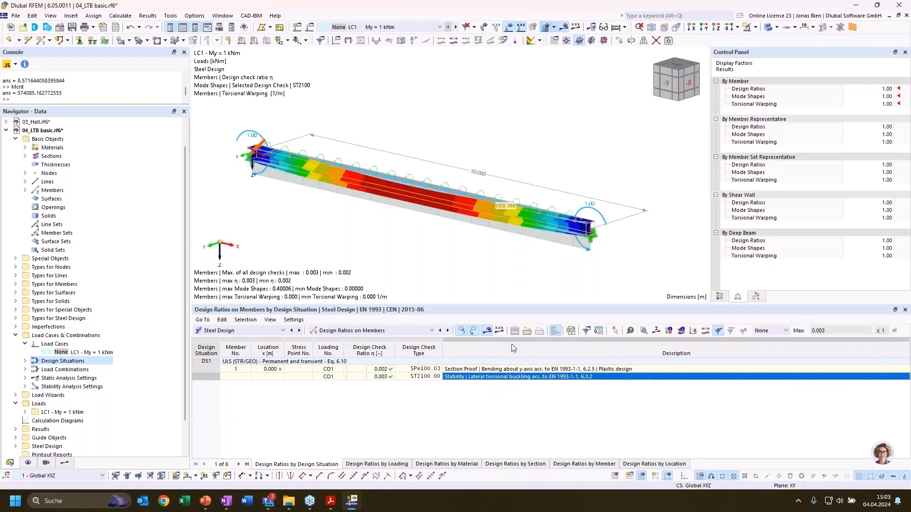
{"action": "middle_click_drag", "start_coordinate": [541, 264], "coordinate": [413, 252], "text": "ctrl"}
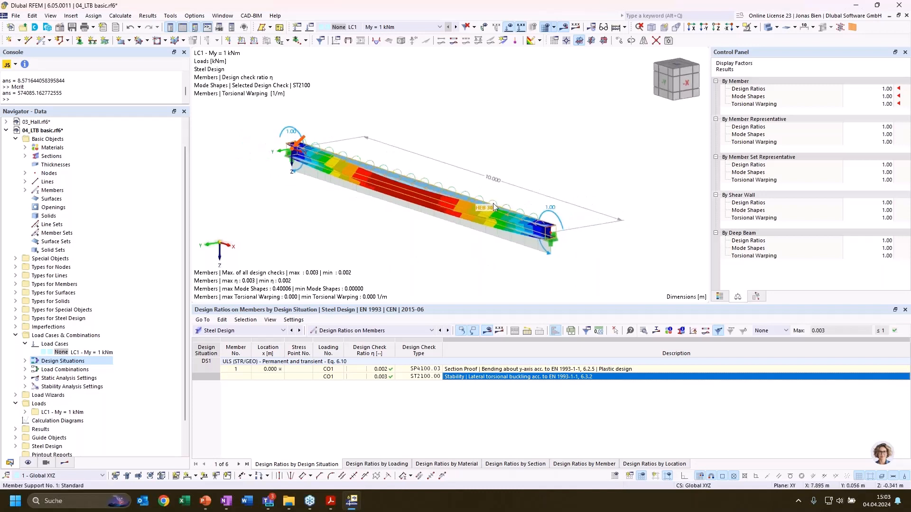
{"action": "left_click", "coordinate": [65, 462]}
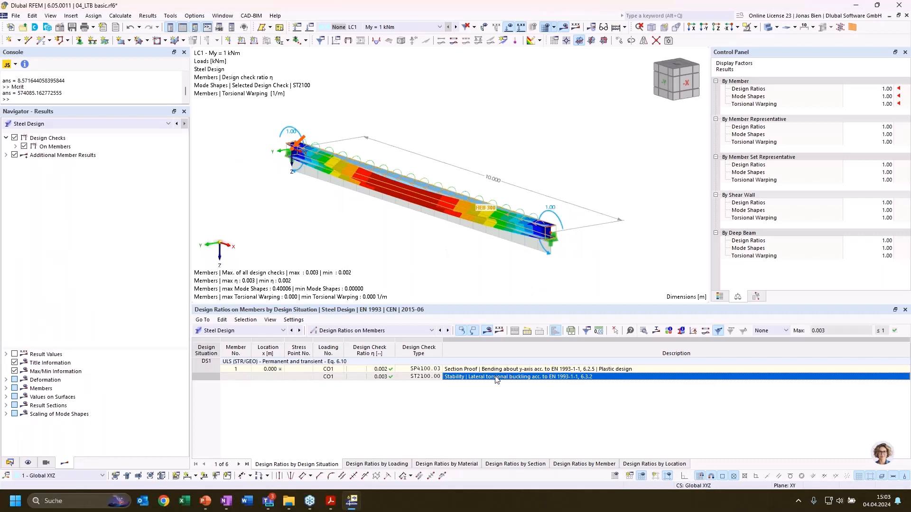
{"action": "middle_click_drag", "start_coordinate": [457, 257], "coordinate": [437, 189], "text": "ctrl"}
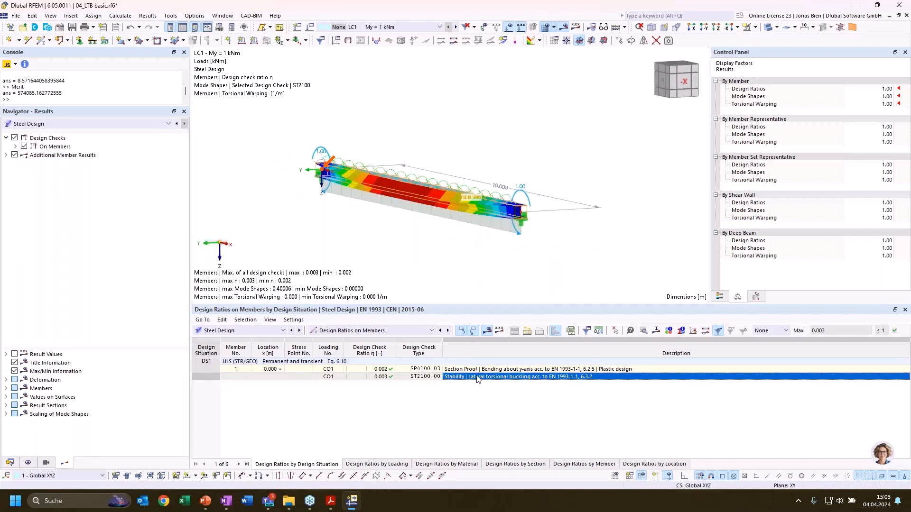
{"action": "double_click", "coordinate": [471, 227]}
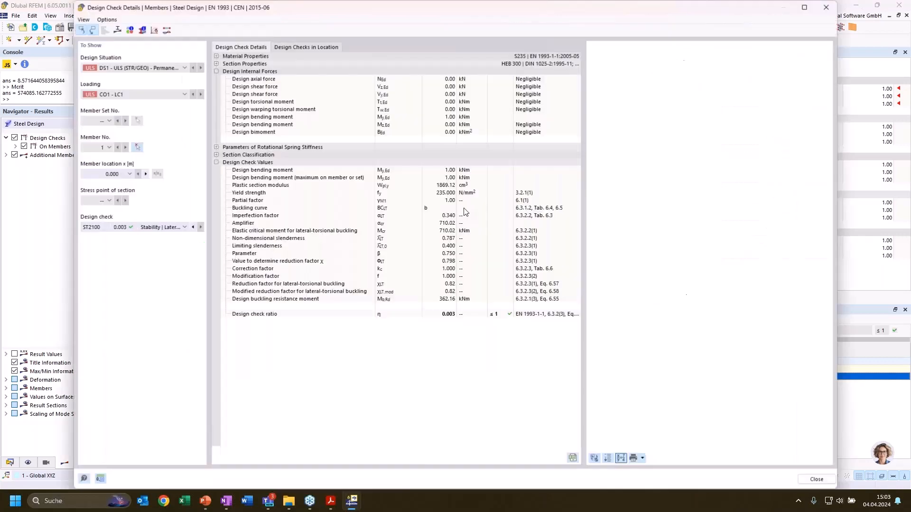
- Review the elastic critical moment formula in the ST2100 check details and look over the beam's member settings without changing them
{"action": "left_click", "coordinate": [445, 233]}
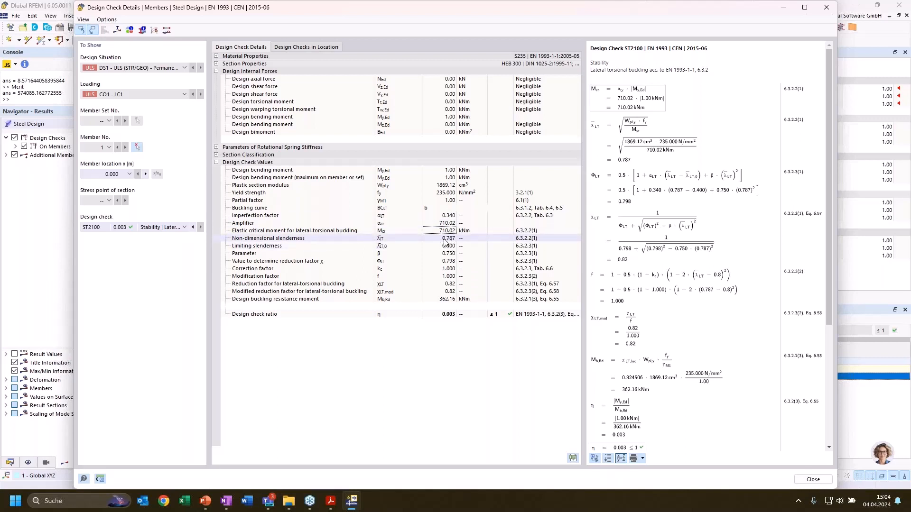
{"action": "left_click", "coordinate": [826, 8]}
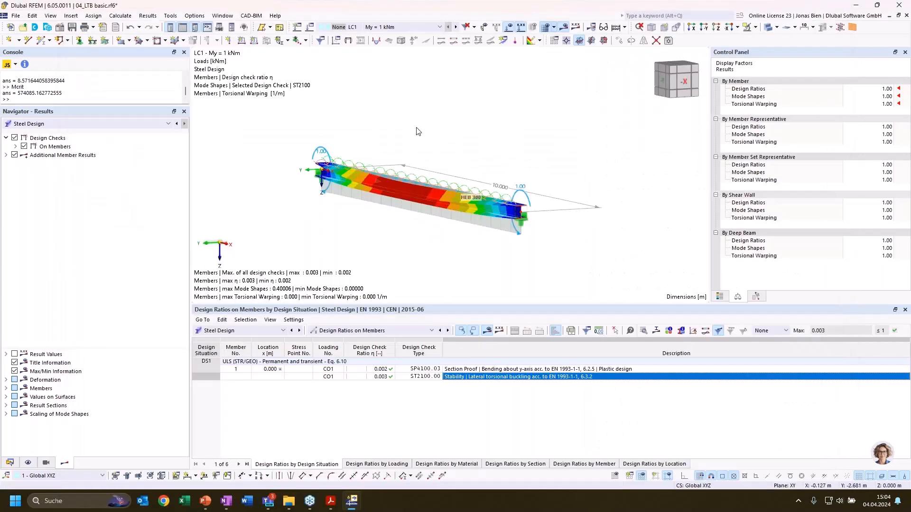
{"action": "middle_click_drag", "start_coordinate": [417, 128], "coordinate": [412, 194], "text": "ctrl"}
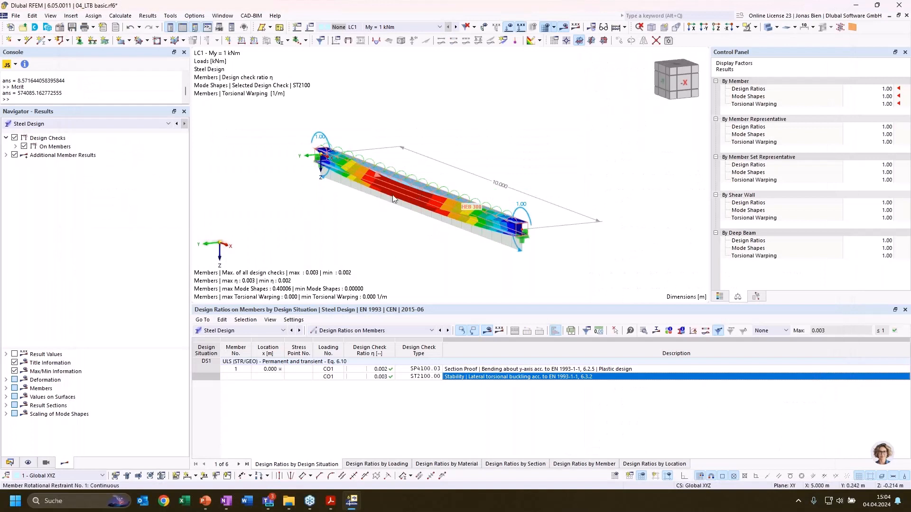
{"action": "double_click", "coordinate": [417, 197]}
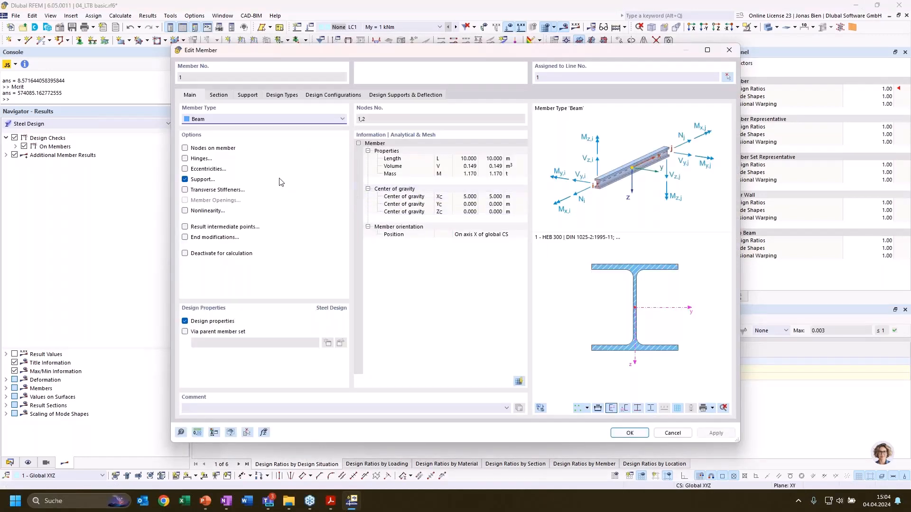
{"action": "left_click", "coordinate": [729, 50]}
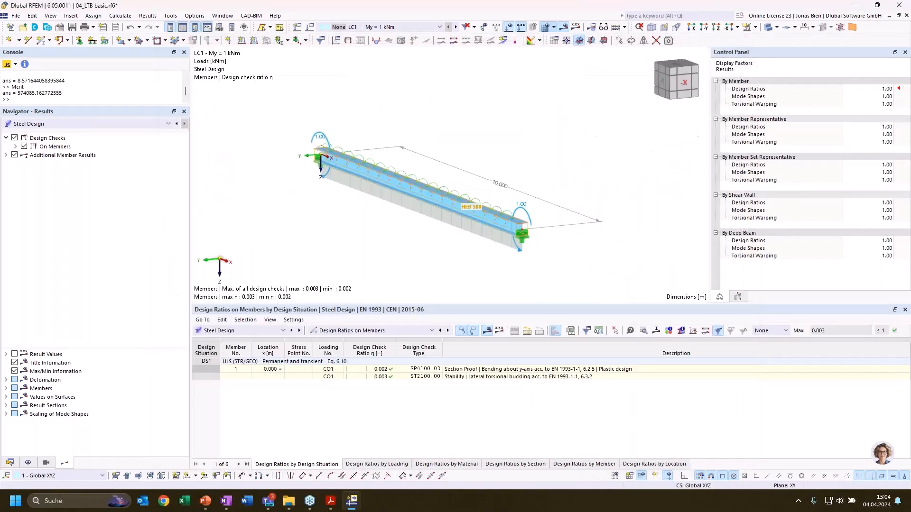
- Assign a new structure modification to LC1 that considers shear panels and rotational restraints in static, stability and modal analysis, and calculate the load case
{"action": "left_click", "coordinate": [10, 463]}
{"action": "double_click", "coordinate": [83, 353]}
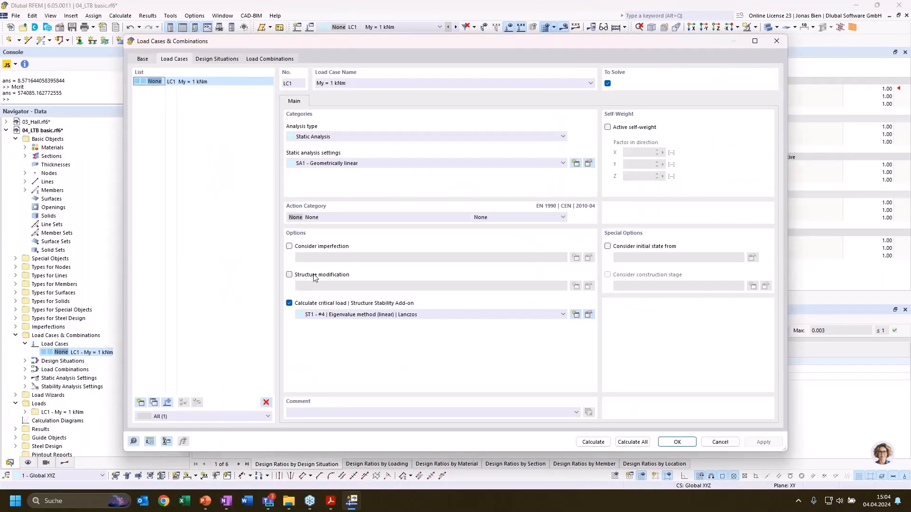
{"action": "left_click", "coordinate": [314, 277]}
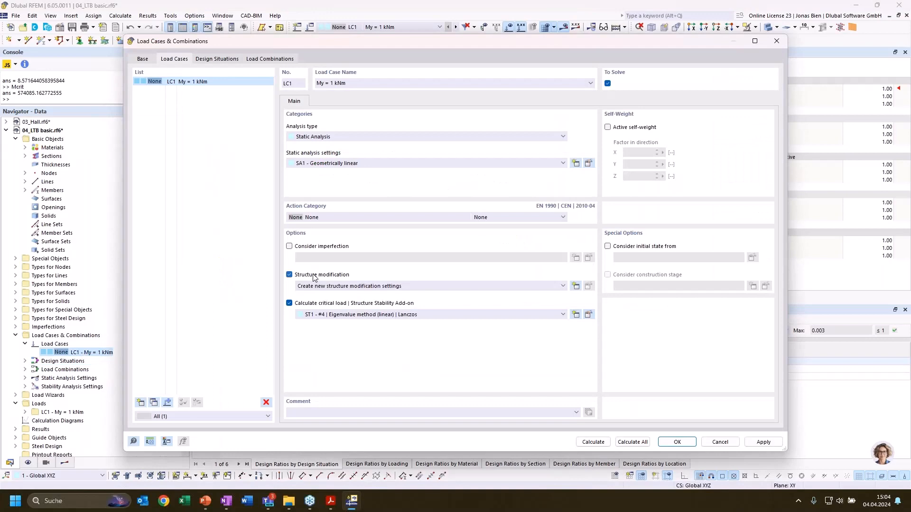
{"action": "left_click", "coordinate": [502, 288]}
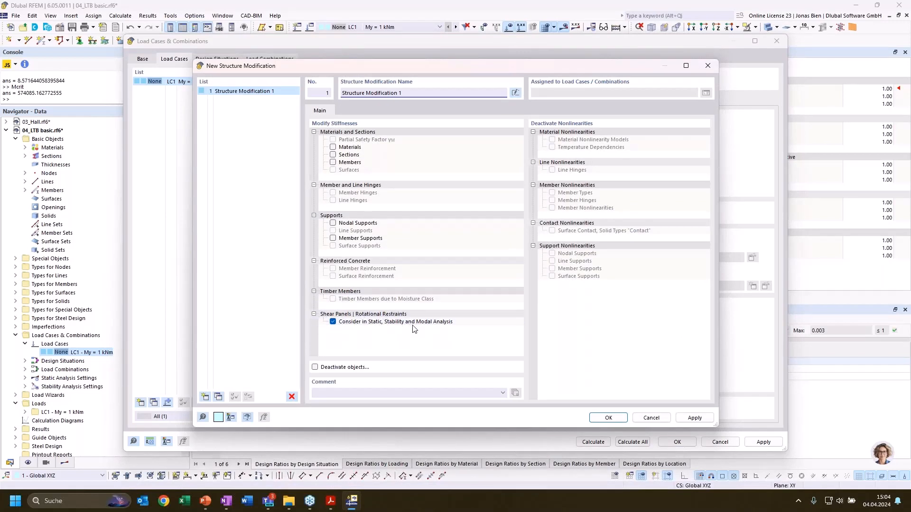
{"action": "left_click", "coordinate": [608, 417]}
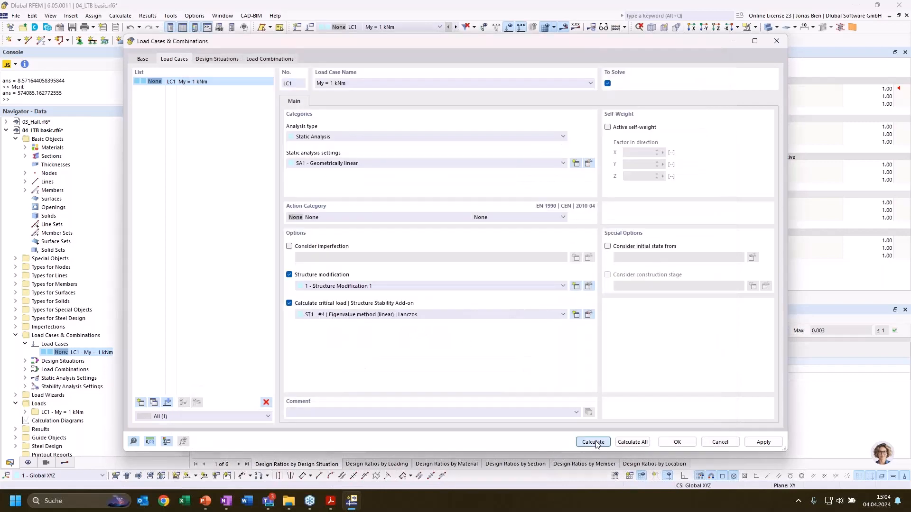
{"action": "left_click", "coordinate": [593, 441]}
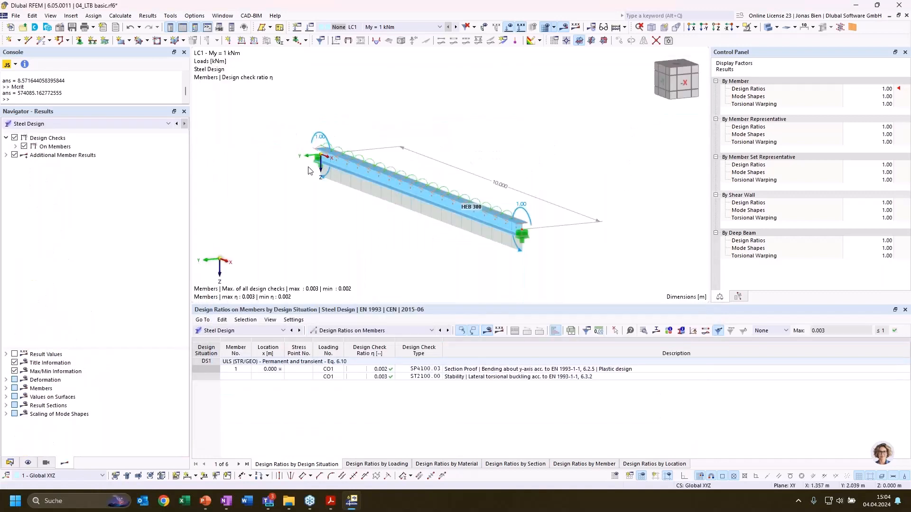
- Display the stability analysis results for LC1 and examine the critical load factor and shape of mode 1
{"action": "middle_click_drag", "start_coordinate": [265, 193], "coordinate": [277, 202], "text": "ctrl"}
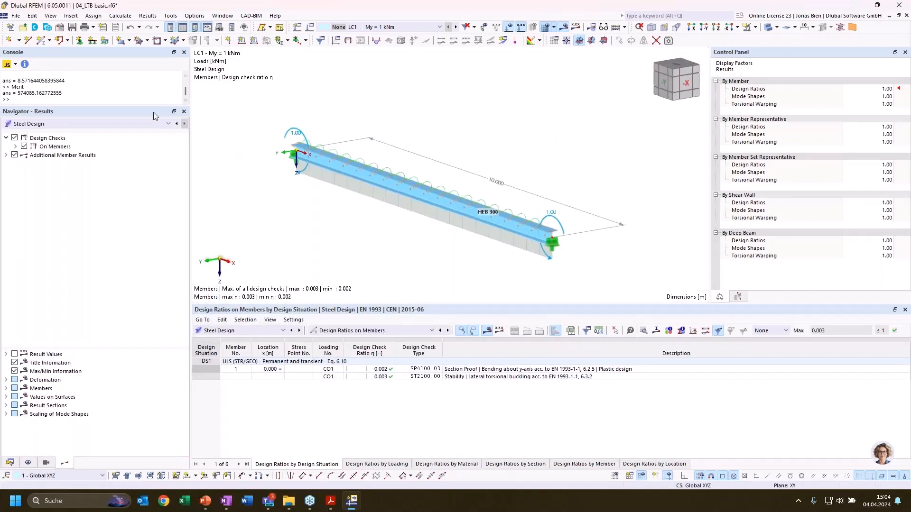
{"action": "left_click", "coordinate": [112, 124]}
{"action": "left_click", "coordinate": [43, 141]}
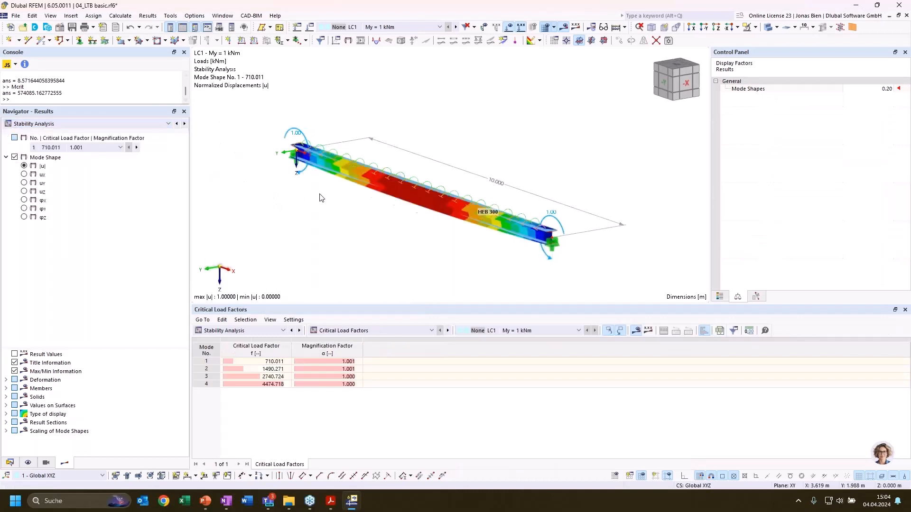
{"action": "left_click", "coordinate": [264, 362]}
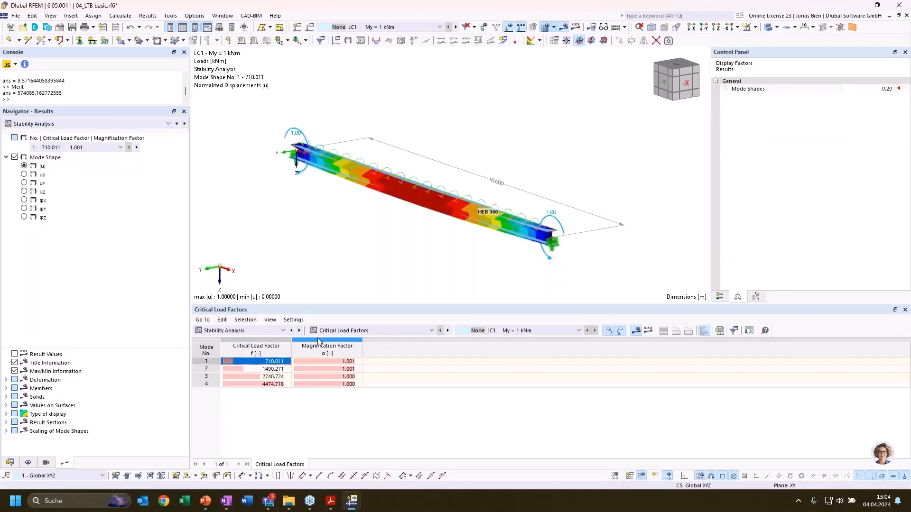
{"action": "middle_click_drag", "start_coordinate": [395, 223], "coordinate": [408, 222], "text": "ctrl"}
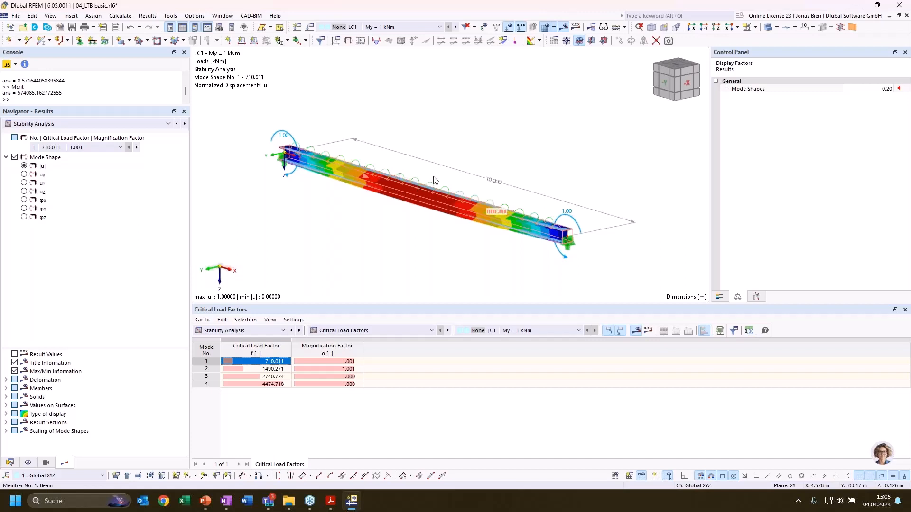
{"action": "middle_click_drag", "start_coordinate": [498, 133], "coordinate": [512, 138]}
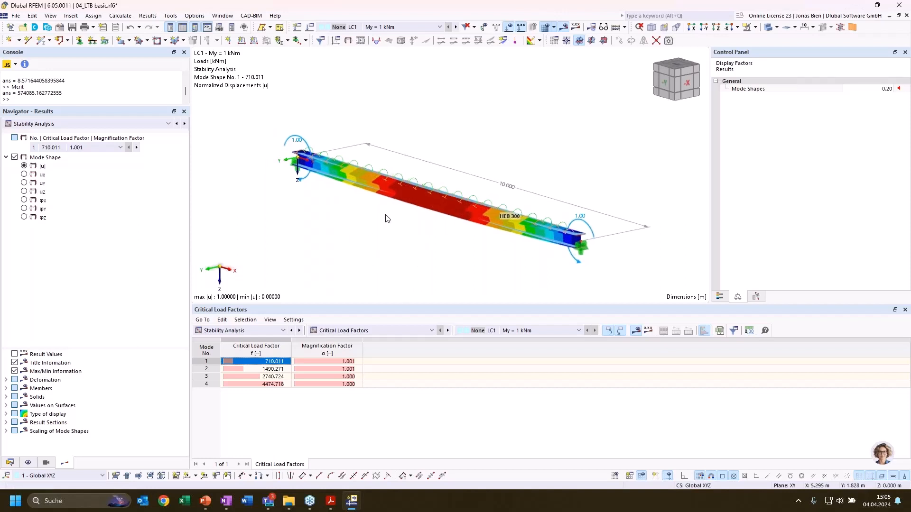
- Locate the member shear panels, member rotational restraints and steel design types in the model data, and switch to PowerPoint
{"action": "left_click", "coordinate": [9, 462]}
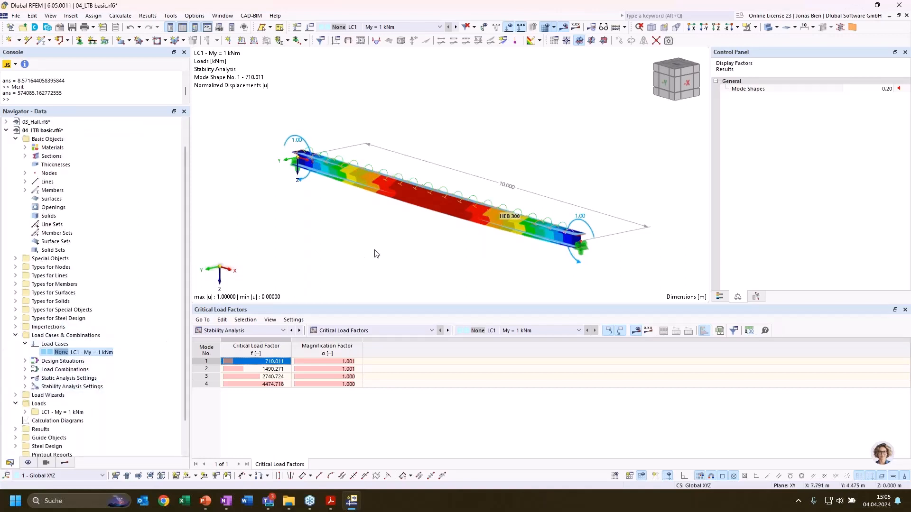
{"action": "left_click", "coordinate": [21, 284]}
{"action": "left_click", "coordinate": [20, 285]}
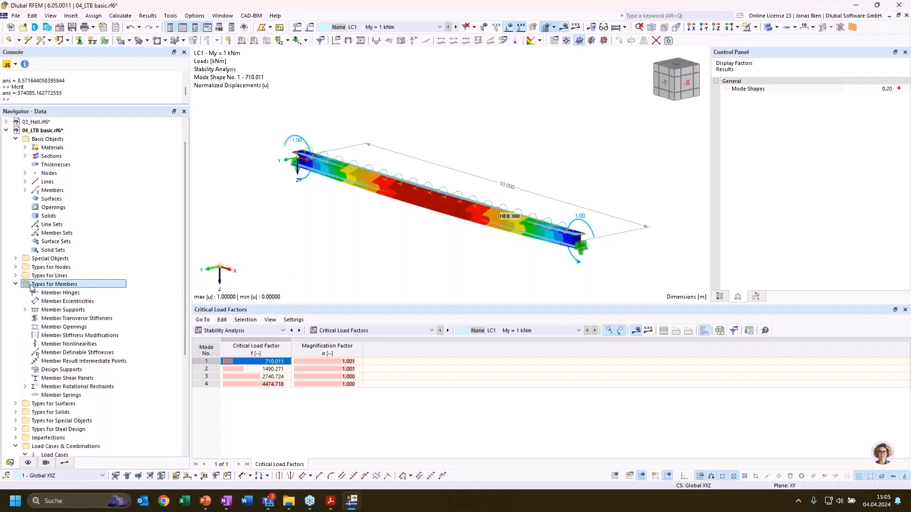
{"action": "left_click", "coordinate": [67, 380]}
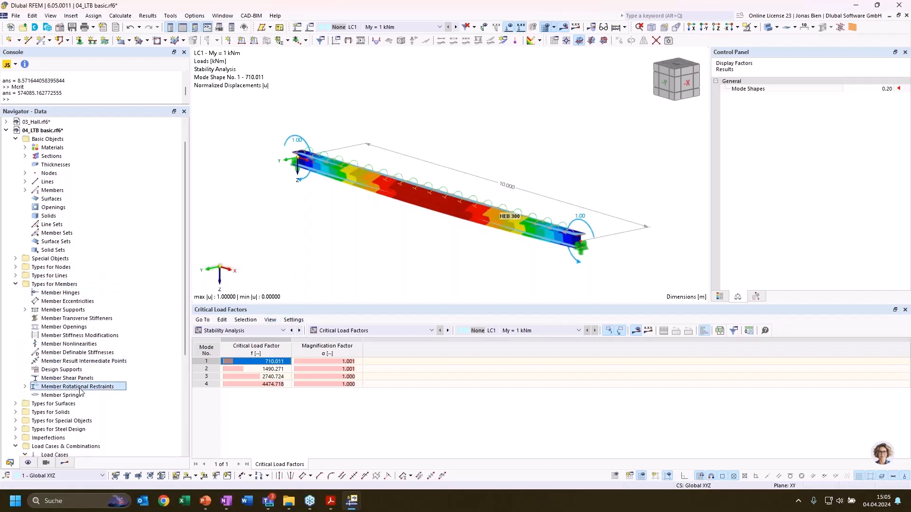
{"action": "left_click", "coordinate": [80, 387]}
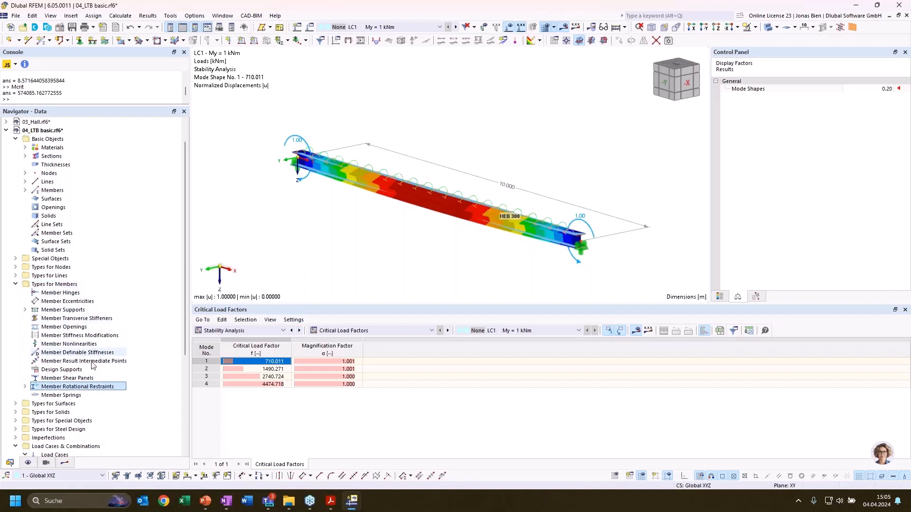
{"action": "scroll", "coordinate": [80, 396], "scroll_direction": "down", "scroll_amount": 2}
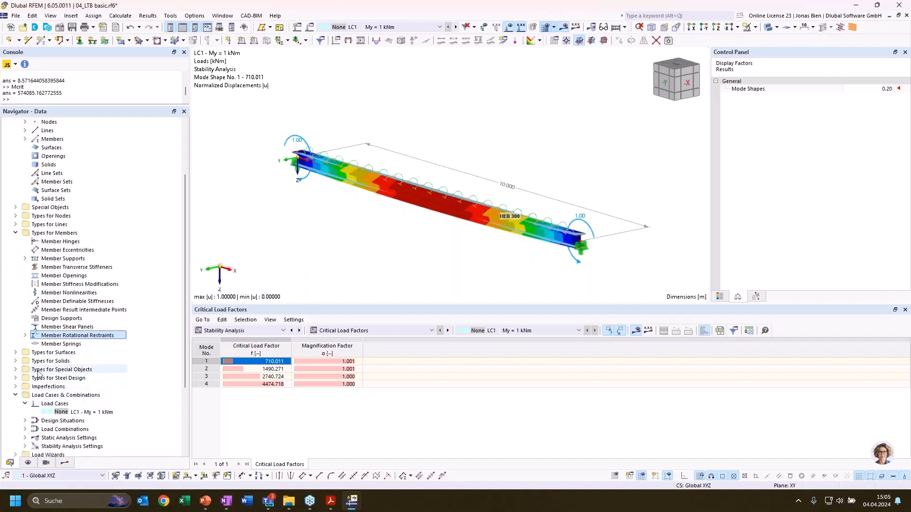
{"action": "left_click", "coordinate": [15, 378]}
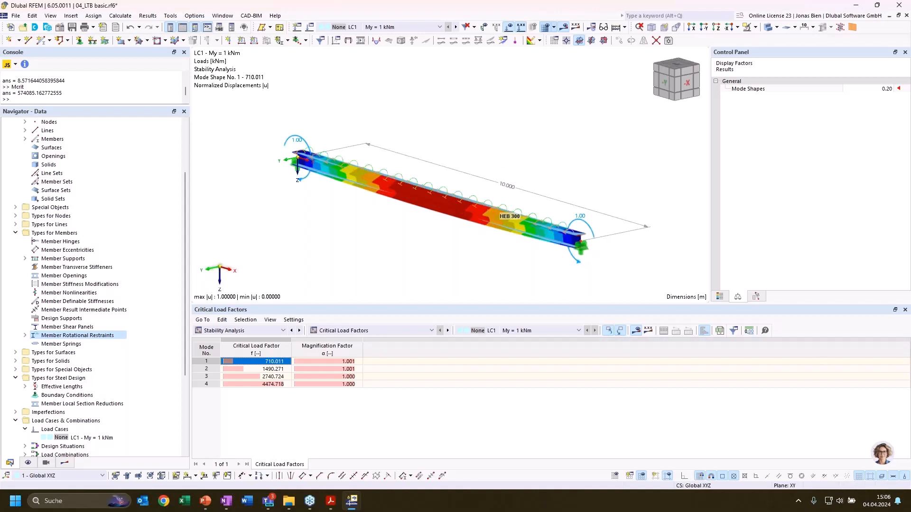
{"action": "key", "text": "alt+Tab"}
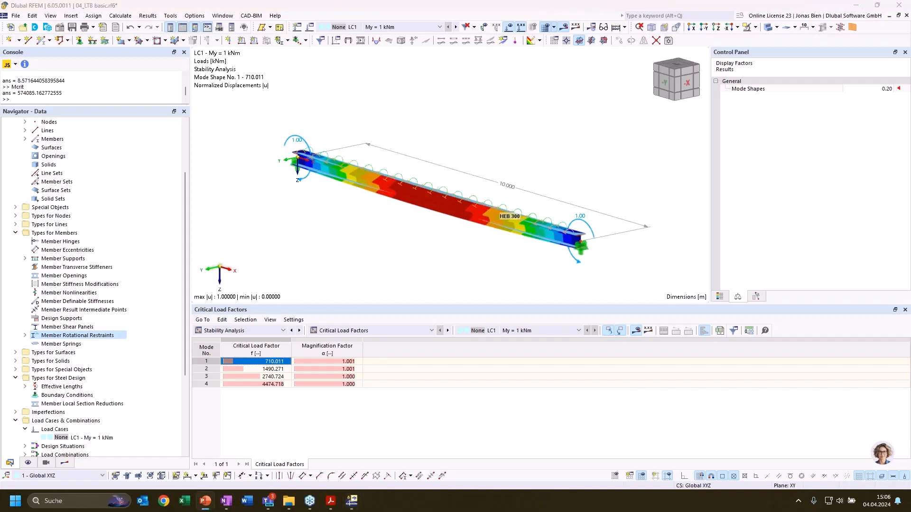
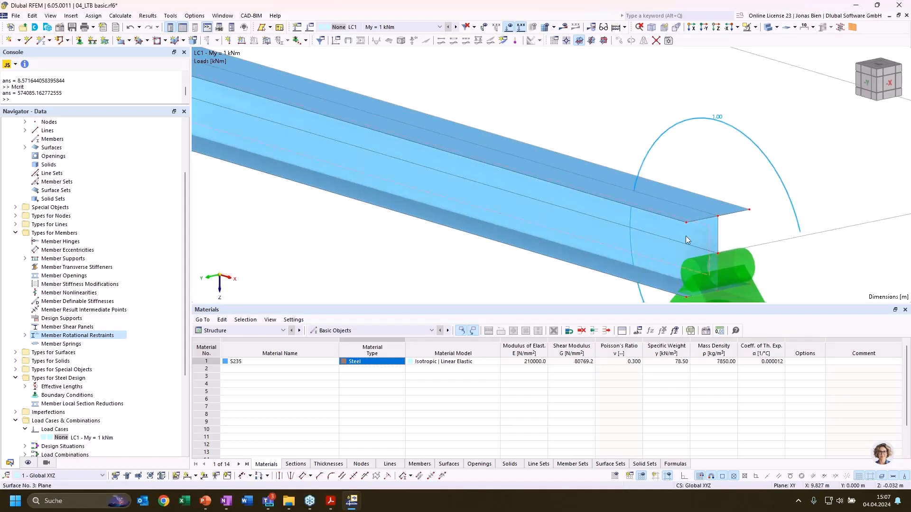
- Inspect the properties of the upper flange surface in the beam's surface model without changes and view the whole beam
{"action": "left_click", "coordinate": [685, 235]}
{"action": "left_click", "coordinate": [708, 209]}
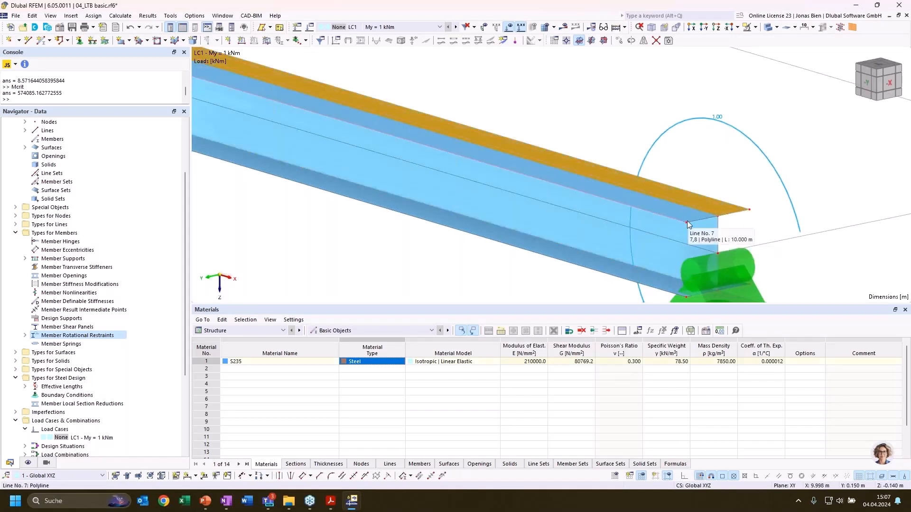
{"action": "double_click", "coordinate": [719, 213]}
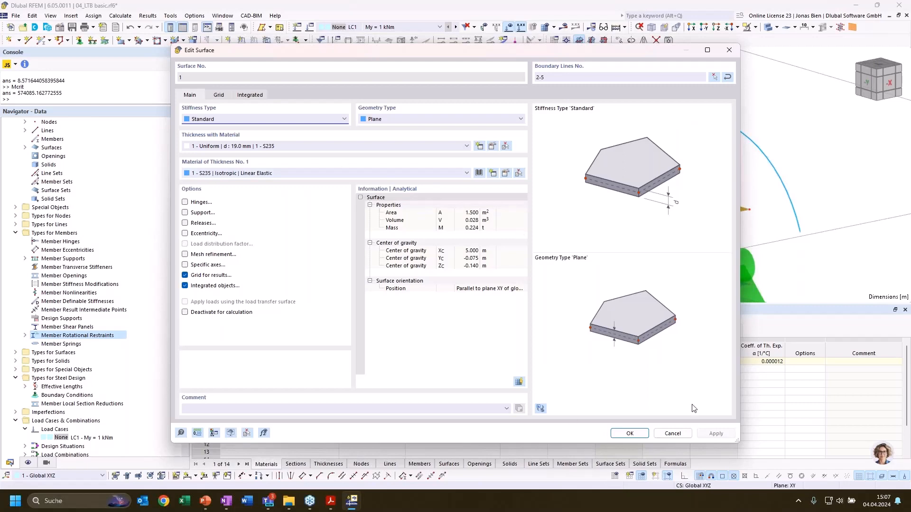
{"action": "left_click", "coordinate": [680, 434]}
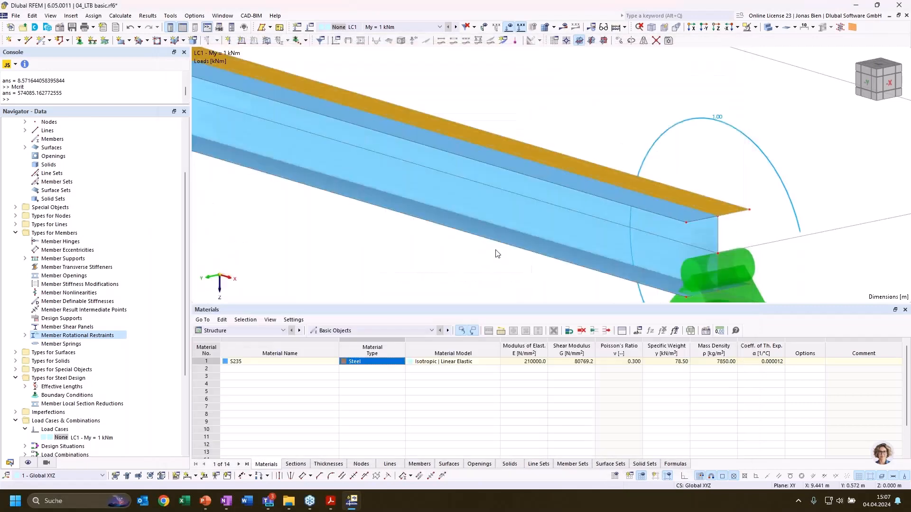
{"action": "middle_click_drag", "start_coordinate": [467, 177], "coordinate": [628, 185]}
{"action": "scroll", "coordinate": [605, 186], "scroll_direction": "down", "scroll_amount": 3}
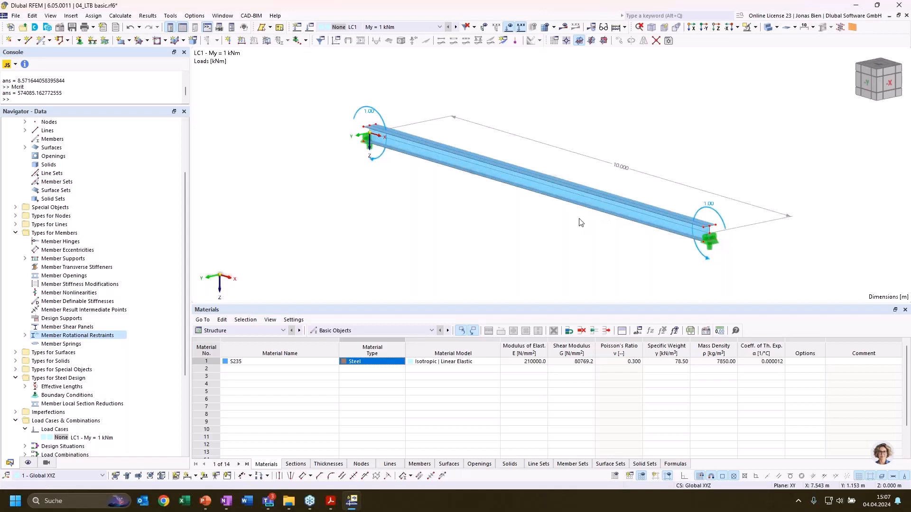
- Collapse the 04_LTB basic.rf6 model data, switch to the model 05_FSM.rf6 and look over its four columns
{"action": "scroll", "coordinate": [95, 285], "scroll_direction": "up", "scroll_amount": 3}
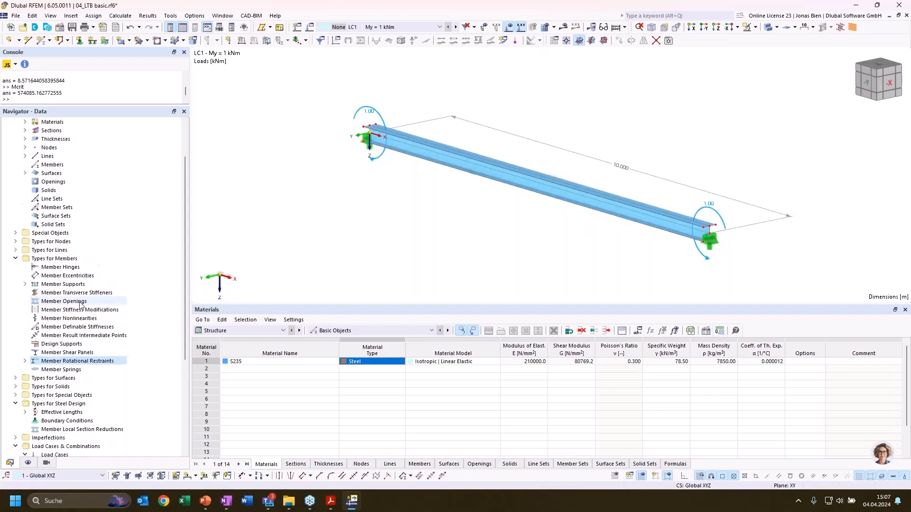
{"action": "left_click", "coordinate": [6, 156]}
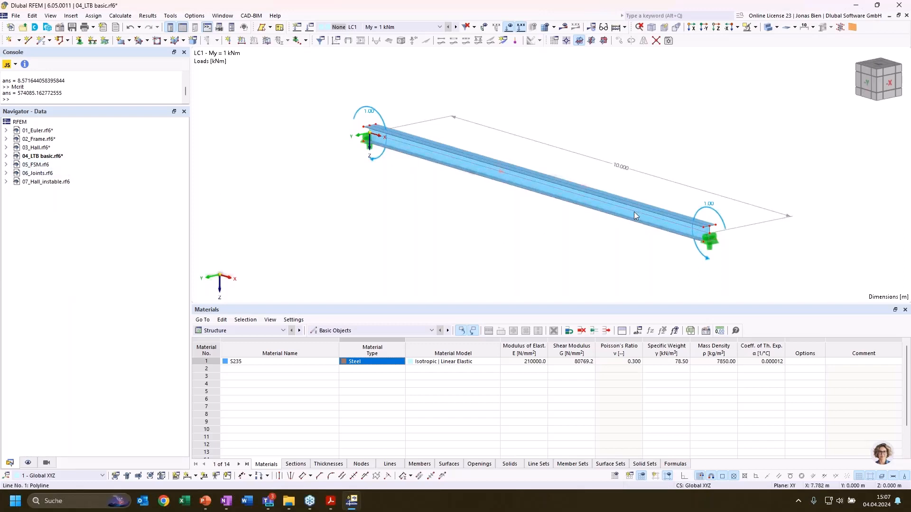
{"action": "scroll", "coordinate": [634, 213], "scroll_direction": "up", "scroll_amount": 1}
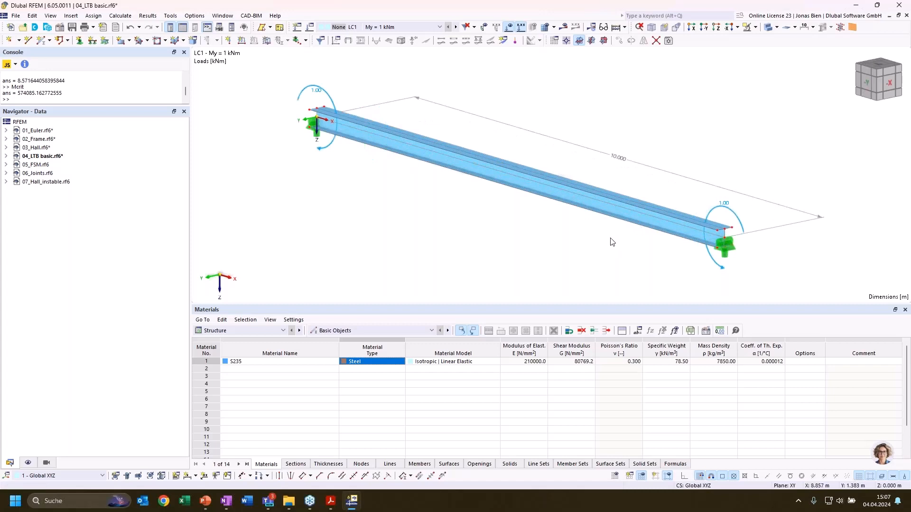
{"action": "double_click", "coordinate": [38, 165]}
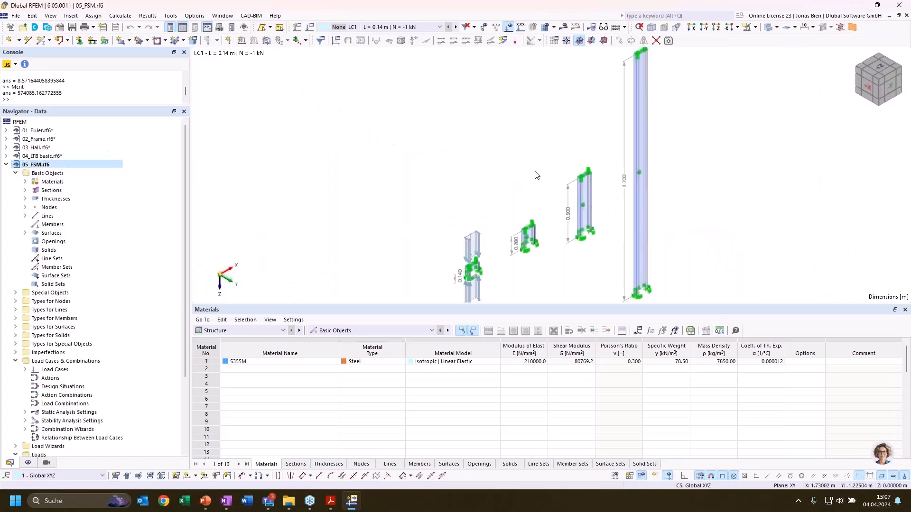
{"action": "middle_click_drag", "start_coordinate": [512, 184], "coordinate": [483, 141]}
{"action": "scroll", "coordinate": [529, 214], "scroll_direction": "up", "scroll_amount": 1}
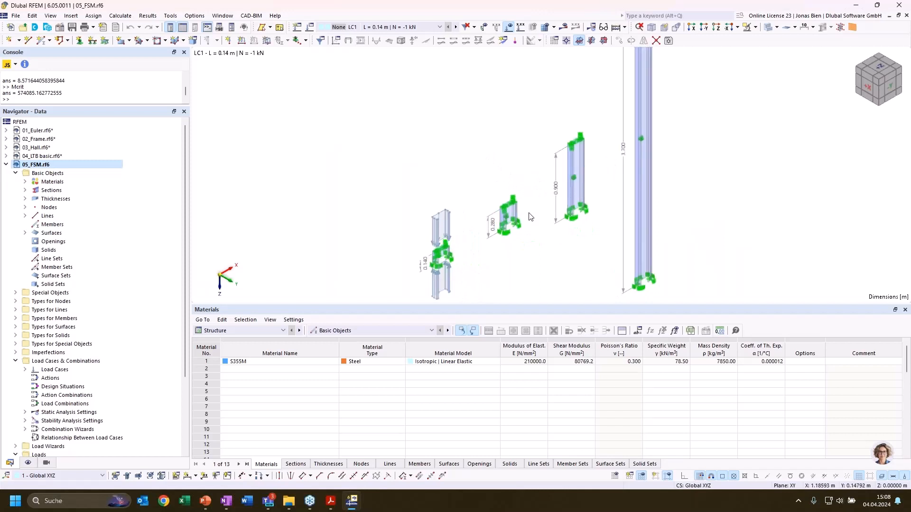
{"action": "scroll", "coordinate": [529, 216], "scroll_direction": "down", "scroll_amount": 2}
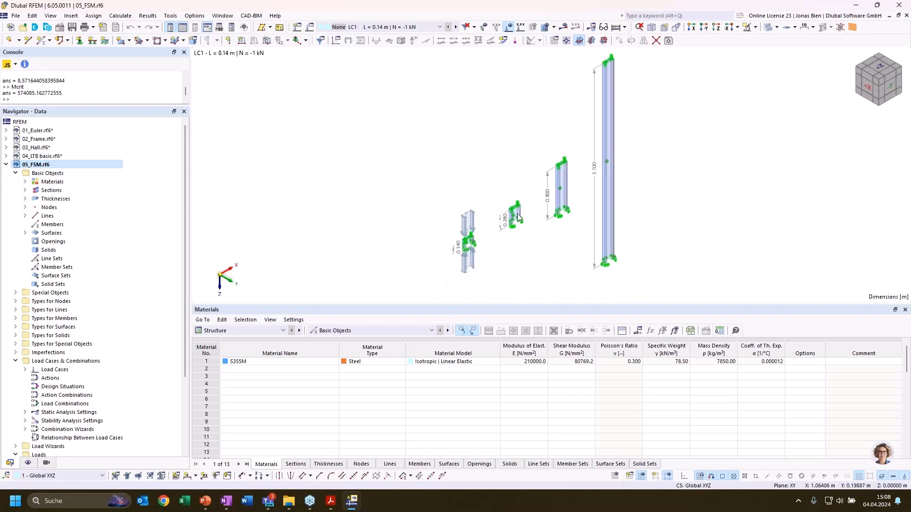
- Review the settings of the cold-formed section C 200/75/2/10/30/C without changing them
{"action": "left_click", "coordinate": [25, 189]}
{"action": "left_click", "coordinate": [75, 200]}
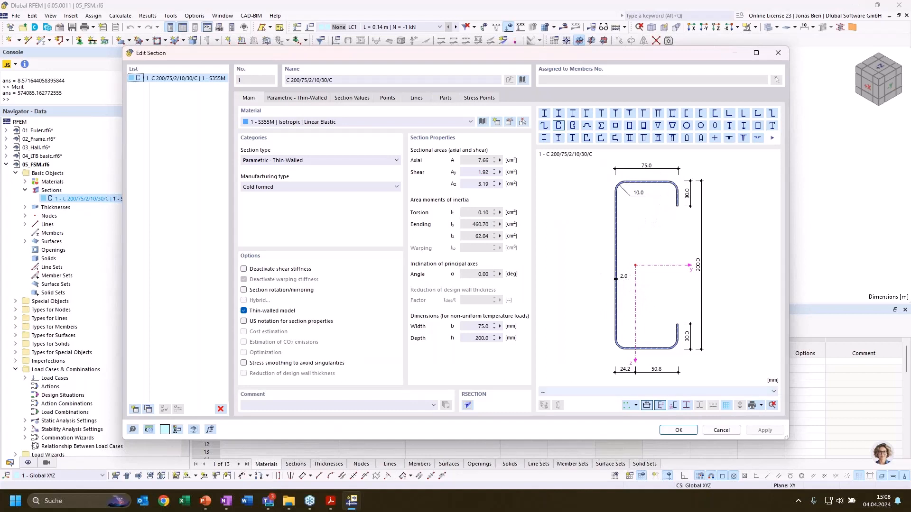
{"action": "left_click", "coordinate": [722, 430]}
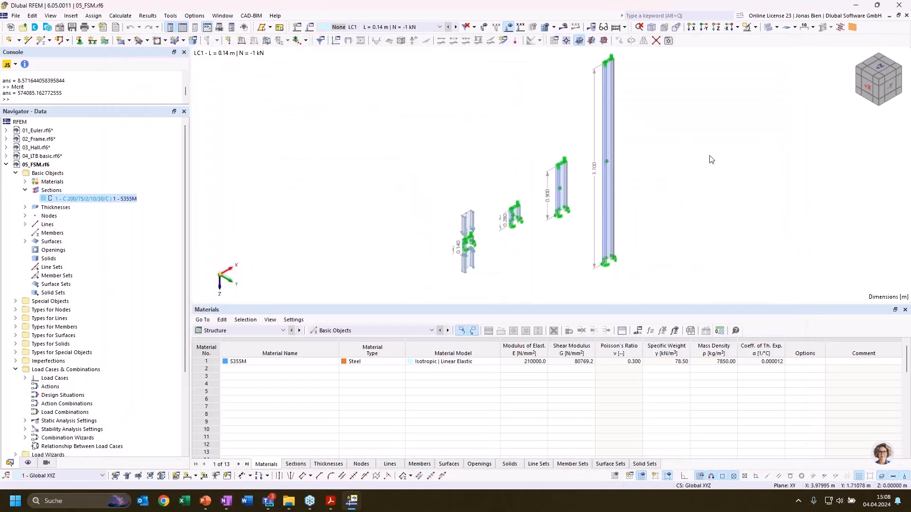
- Show the FE mesh on the four columns and examine its density along the 3.70 m column
{"action": "middle_click_drag", "start_coordinate": [714, 161], "coordinate": [709, 165]}
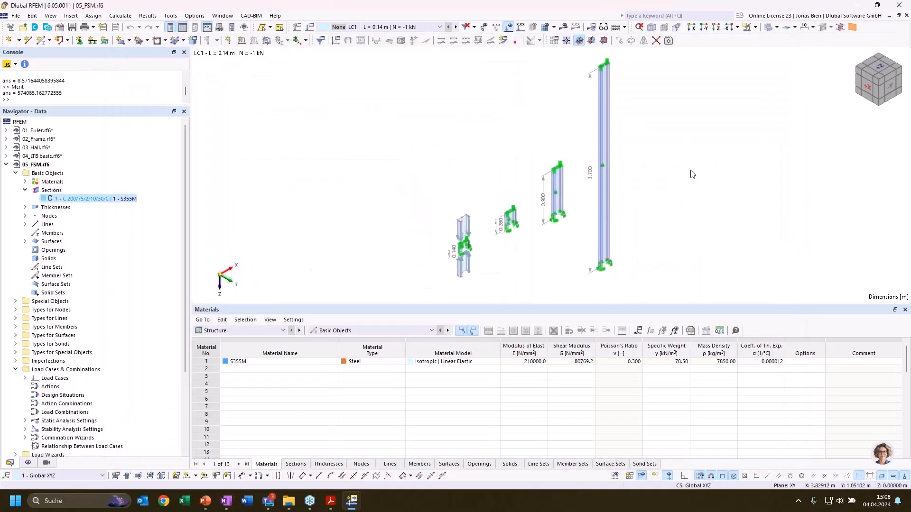
{"action": "left_click", "coordinate": [545, 32]}
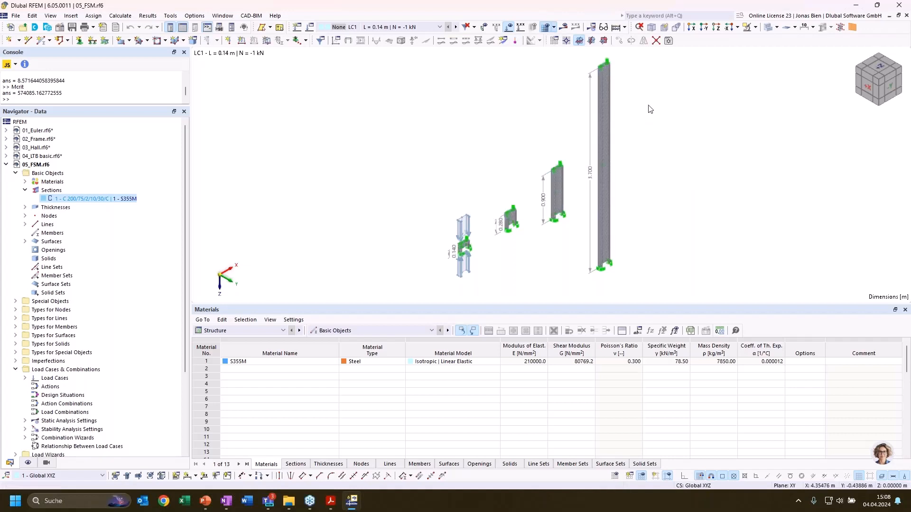
{"action": "scroll", "coordinate": [596, 81], "scroll_direction": "up", "scroll_amount": 5}
{"action": "scroll", "coordinate": [568, 119], "scroll_direction": "up", "scroll_amount": 3}
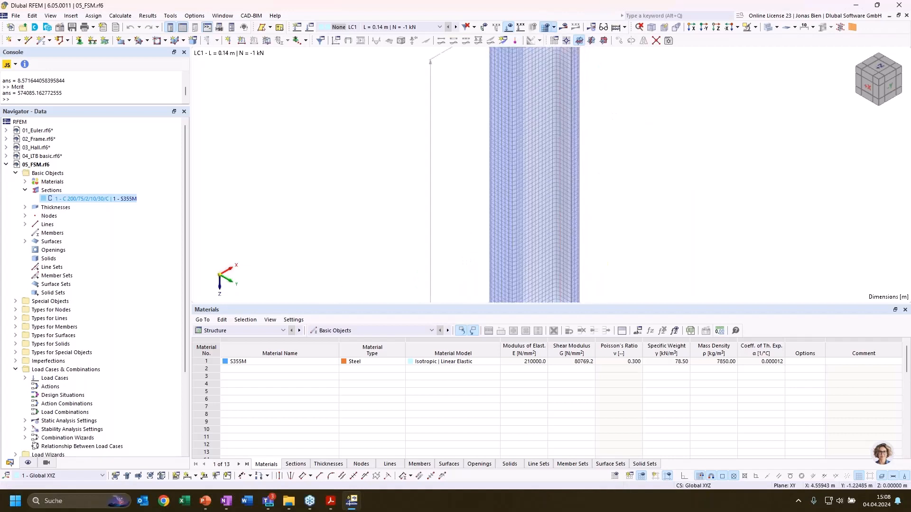
{"action": "scroll", "coordinate": [531, 153], "scroll_direction": "up", "scroll_amount": 2}
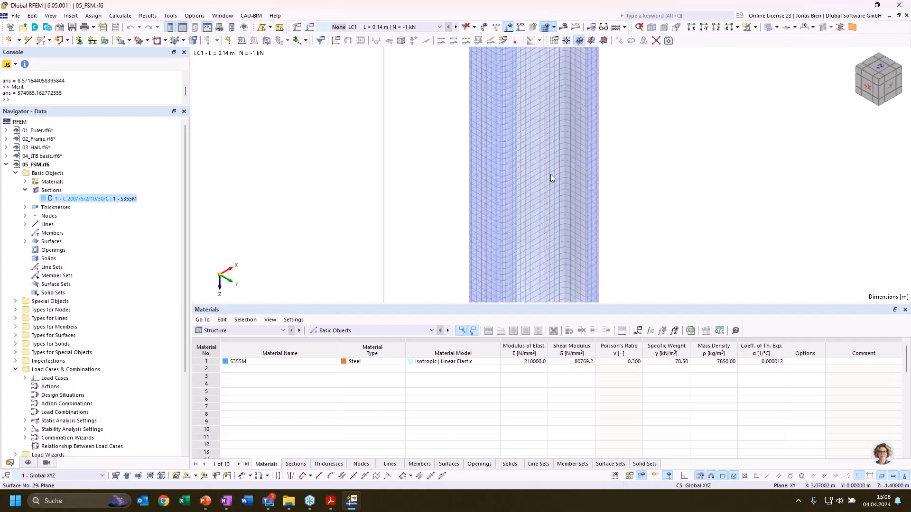
{"action": "scroll", "coordinate": [549, 211], "scroll_direction": "down", "scroll_amount": 1}
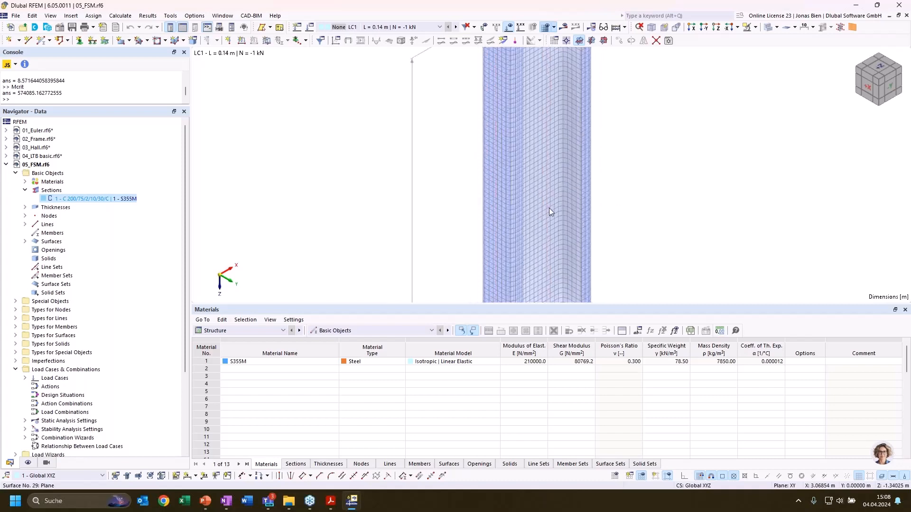
{"action": "scroll", "coordinate": [548, 208], "scroll_direction": "down", "scroll_amount": 5}
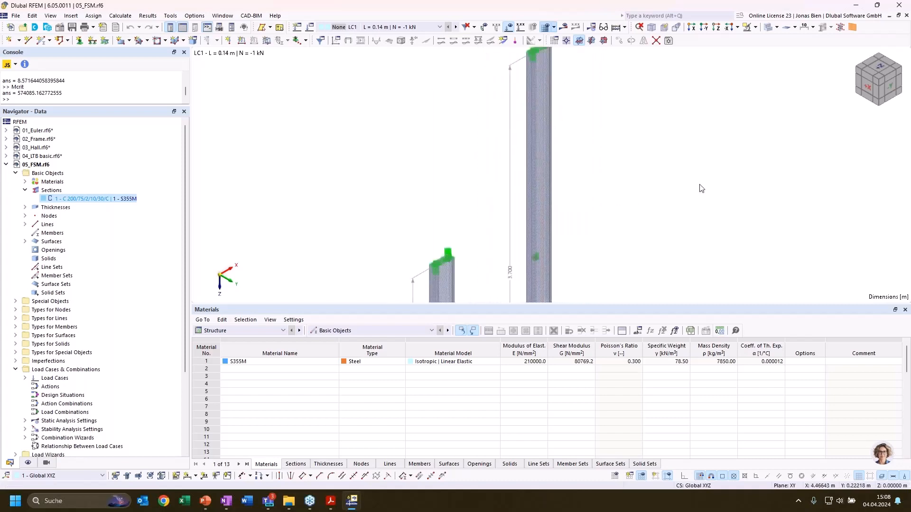
{"action": "scroll", "coordinate": [687, 112], "scroll_direction": "down", "scroll_amount": 4}
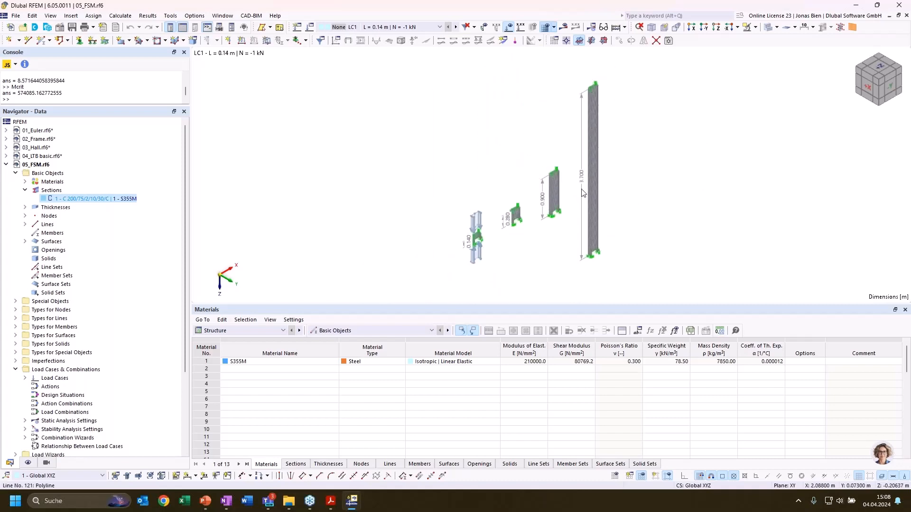
- Examine the mesh and nodal supports of the 0.14 m, 0.28 m and 0.90 m columns
{"action": "scroll", "coordinate": [643, 172], "scroll_direction": "up", "scroll_amount": 6}
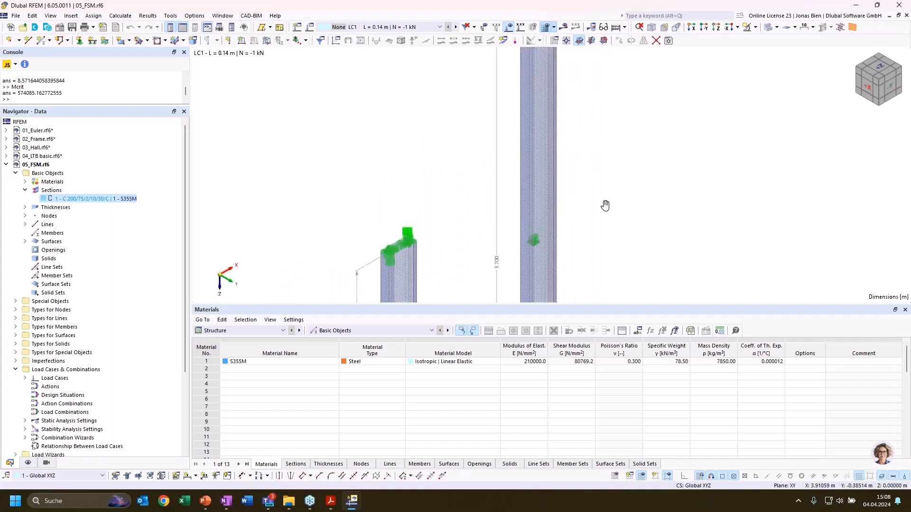
{"action": "middle_click_drag", "start_coordinate": [605, 205], "coordinate": [624, 173]}
{"action": "scroll", "coordinate": [673, 176], "scroll_direction": "down", "scroll_amount": 3}
{"action": "middle_click_drag", "start_coordinate": [682, 181], "coordinate": [676, 72]}
{"action": "scroll", "coordinate": [417, 211], "scroll_direction": "up", "scroll_amount": 2}
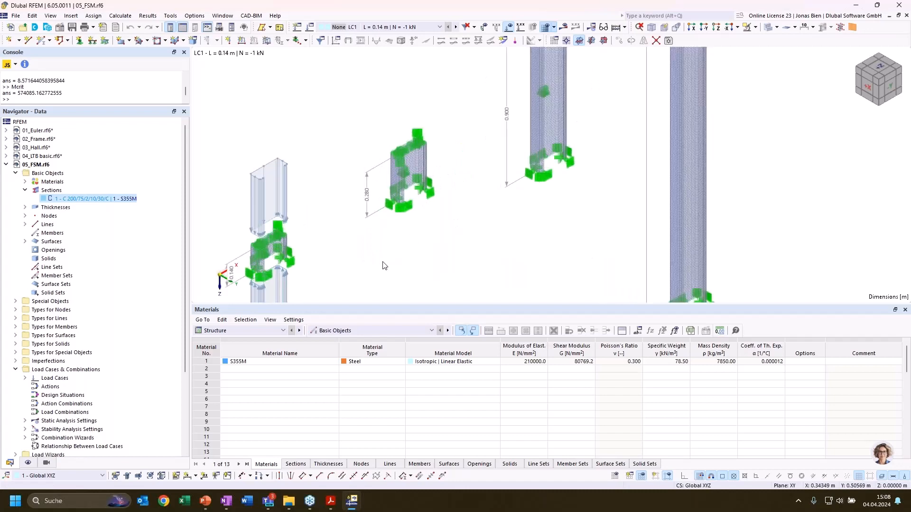
{"action": "scroll", "coordinate": [375, 256], "scroll_direction": "up", "scroll_amount": 5}
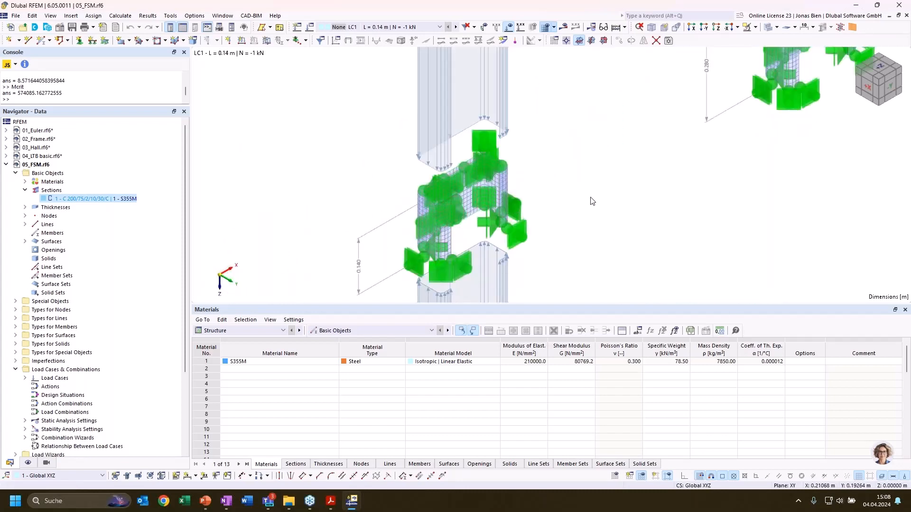
{"action": "scroll", "coordinate": [658, 187], "scroll_direction": "down", "scroll_amount": 1}
{"action": "scroll", "coordinate": [807, 167], "scroll_direction": "down", "scroll_amount": 2}
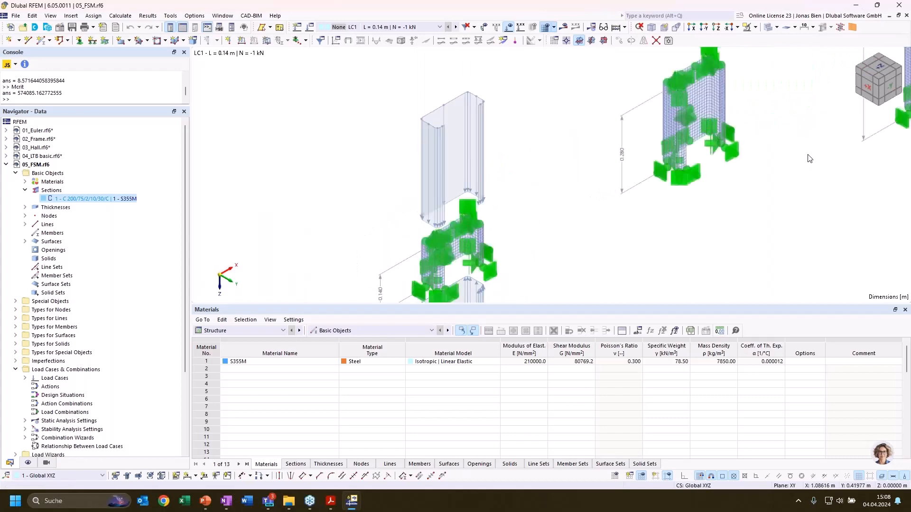
{"action": "scroll", "coordinate": [474, 260], "scroll_direction": "down", "scroll_amount": 1}
{"action": "middle_click_drag", "start_coordinate": [773, 195], "coordinate": [482, 272]}
{"action": "scroll", "coordinate": [574, 209], "scroll_direction": "down", "scroll_amount": 2}
{"action": "middle_click_drag", "start_coordinate": [607, 149], "coordinate": [553, 167]}
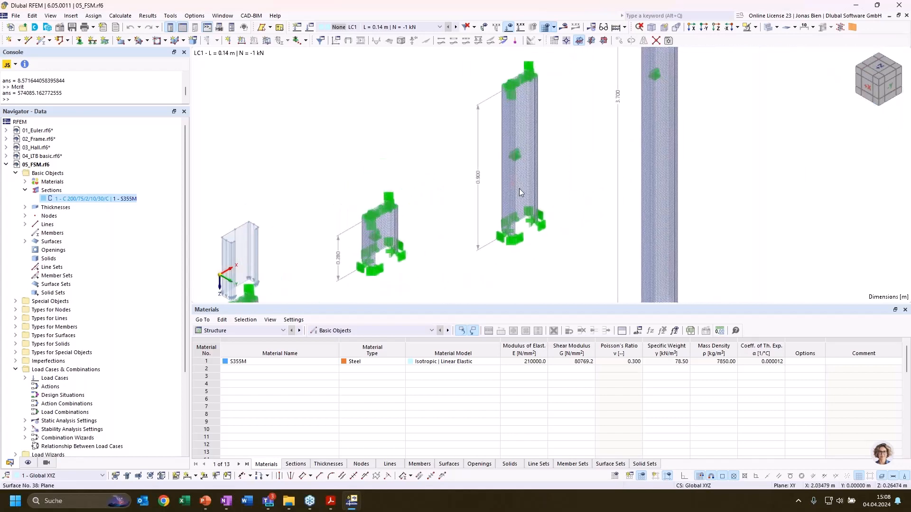
- Look over all four meshed columns together and compare the shorter ones with the 3.70 m column
{"action": "scroll", "coordinate": [581, 165], "scroll_direction": "down", "scroll_amount": 1}
{"action": "scroll", "coordinate": [582, 163], "scroll_direction": "down", "scroll_amount": 1}
{"action": "scroll", "coordinate": [770, 153], "scroll_direction": "down", "scroll_amount": 2}
{"action": "middle_click_drag", "start_coordinate": [783, 91], "coordinate": [762, 119]}
{"action": "scroll", "coordinate": [711, 158], "scroll_direction": "down", "scroll_amount": 2}
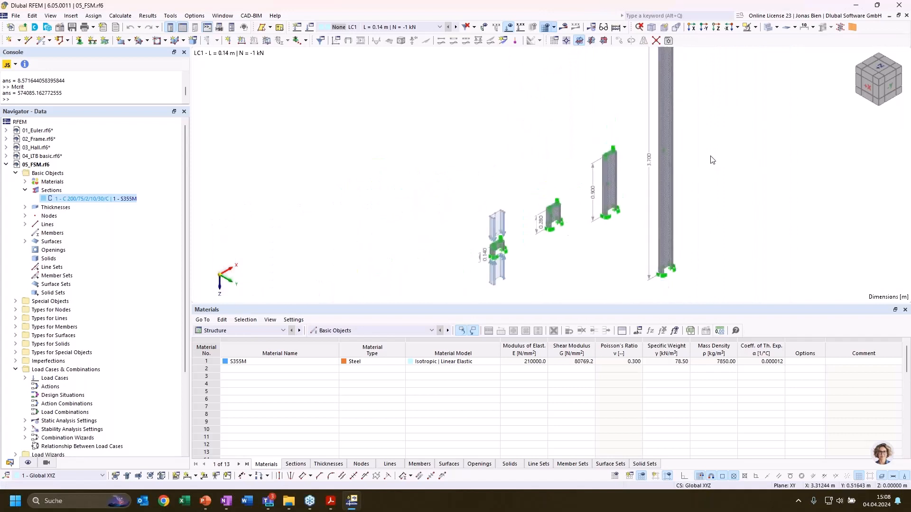
{"action": "middle_click_drag", "start_coordinate": [749, 153], "coordinate": [651, 179]}
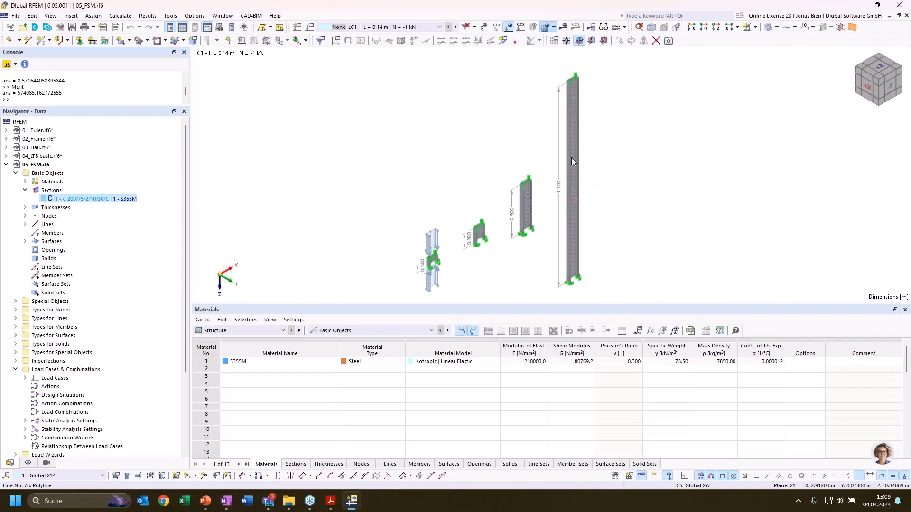
{"action": "scroll", "coordinate": [573, 273], "scroll_direction": "up", "scroll_amount": 4}
{"action": "scroll", "coordinate": [595, 263], "scroll_direction": "down", "scroll_amount": 3}
{"action": "middle_click_drag", "start_coordinate": [642, 186], "coordinate": [599, 178]}
{"action": "scroll", "coordinate": [623, 216], "scroll_direction": "down", "scroll_amount": 2}
{"action": "scroll", "coordinate": [623, 216], "scroll_direction": "up", "scroll_amount": 1}
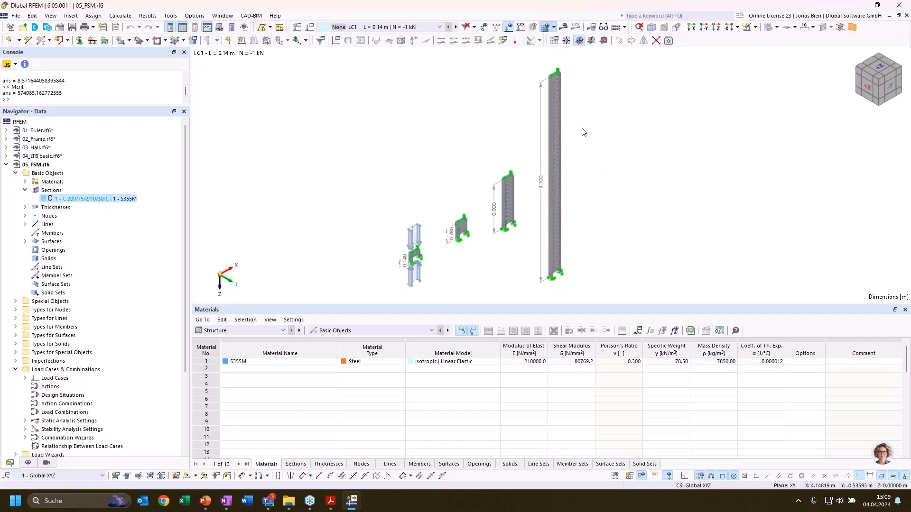
- Set the active load case to LC4, L = 3.70 m | N = -1 kN, and view its loads on the tallest column
{"action": "scroll", "coordinate": [579, 81], "scroll_direction": "up", "scroll_amount": 2}
{"action": "scroll", "coordinate": [573, 69], "scroll_direction": "up", "scroll_amount": 2}
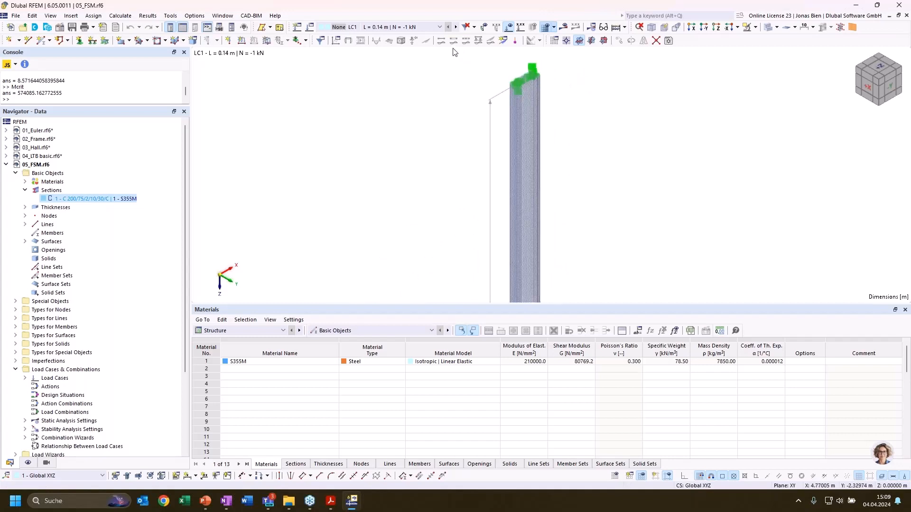
{"action": "scroll", "coordinate": [431, 96], "scroll_direction": "down", "scroll_amount": 3}
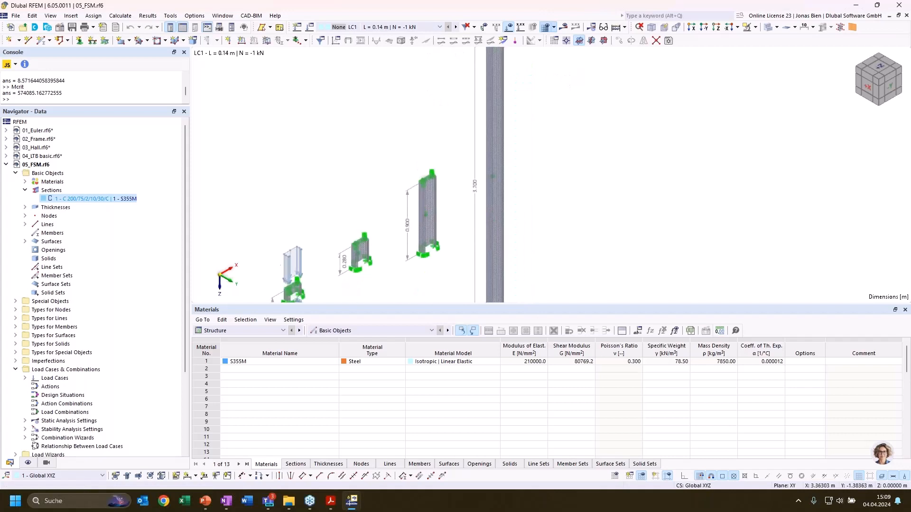
{"action": "left_click", "coordinate": [395, 27]}
{"action": "left_click", "coordinate": [375, 61]}
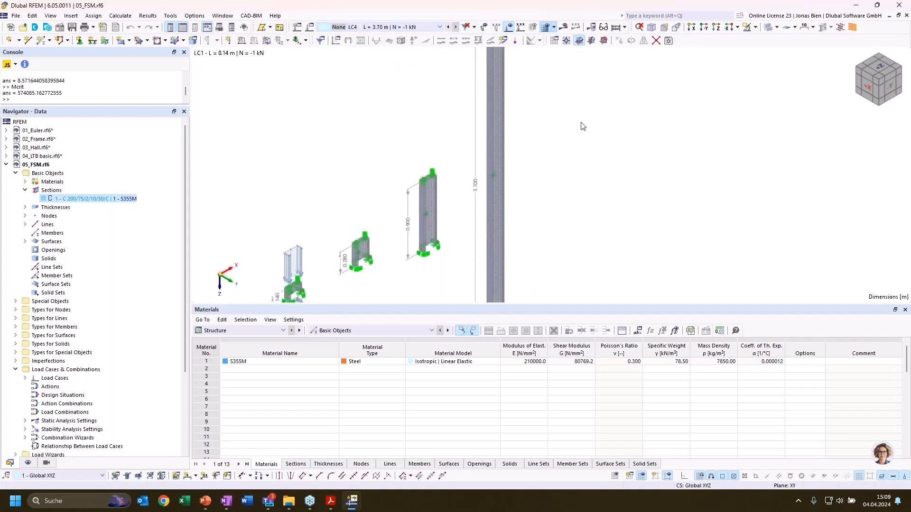
{"action": "scroll", "coordinate": [582, 126], "scroll_direction": "down", "scroll_amount": 3}
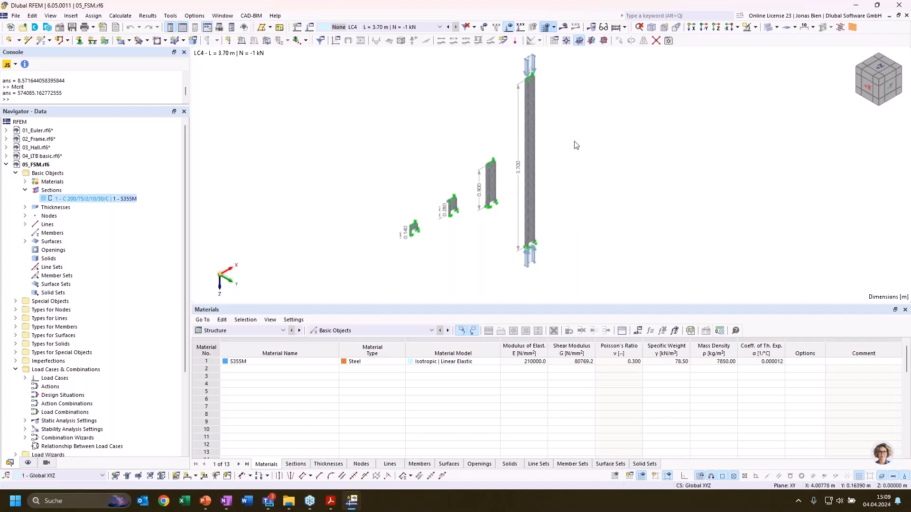
{"action": "middle_click_drag", "start_coordinate": [568, 143], "coordinate": [575, 142]}
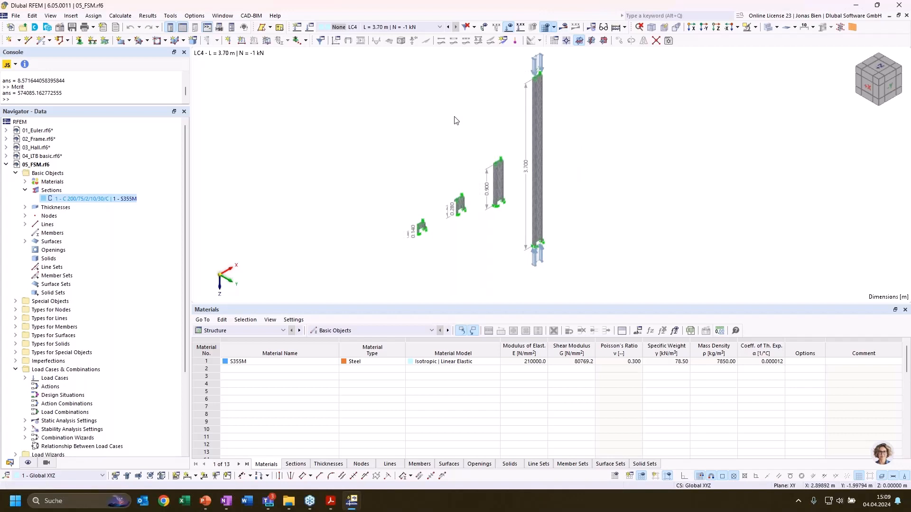
{"action": "middle_click_drag", "start_coordinate": [455, 120], "coordinate": [450, 129]}
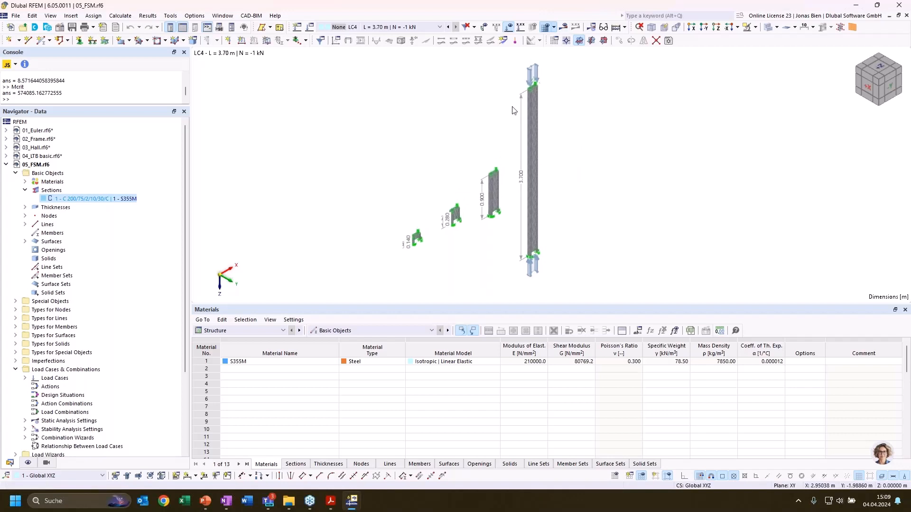
- Open the stability analysis critical load factors for load case LC4 and select mode 1
{"action": "left_click", "coordinate": [255, 330]}
{"action": "left_click", "coordinate": [228, 395]}
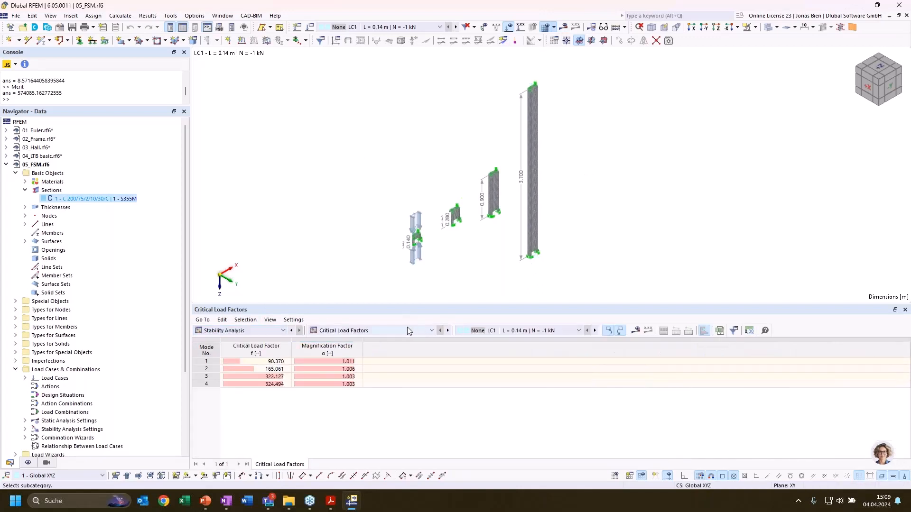
{"action": "left_click", "coordinate": [503, 334]}
{"action": "left_click", "coordinate": [488, 362]}
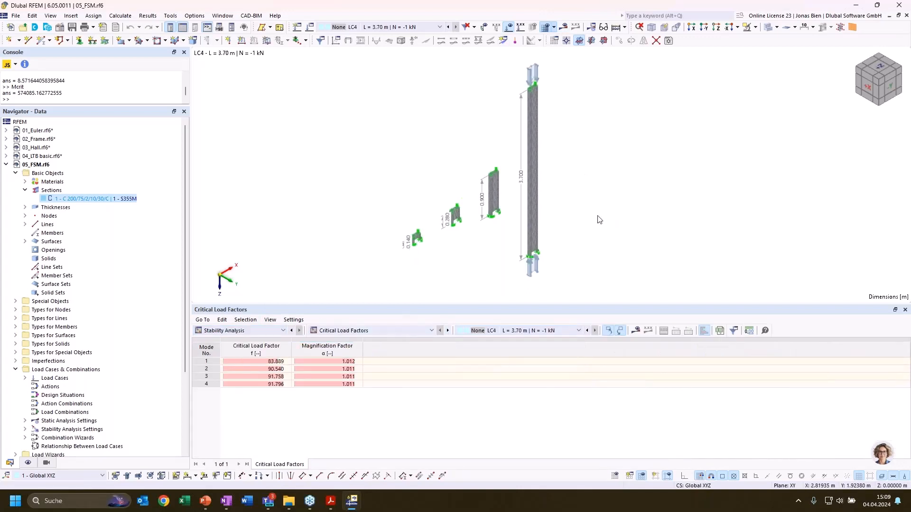
{"action": "left_click", "coordinate": [268, 362]}
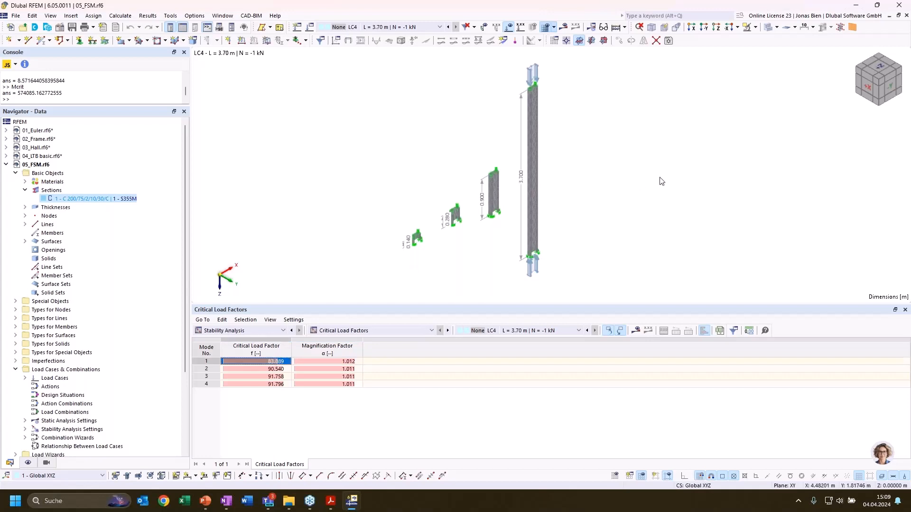
- Display mode shape 1 of the 3.70 m column and examine its deformation from above and at an angle
{"action": "left_click", "coordinate": [563, 27]}
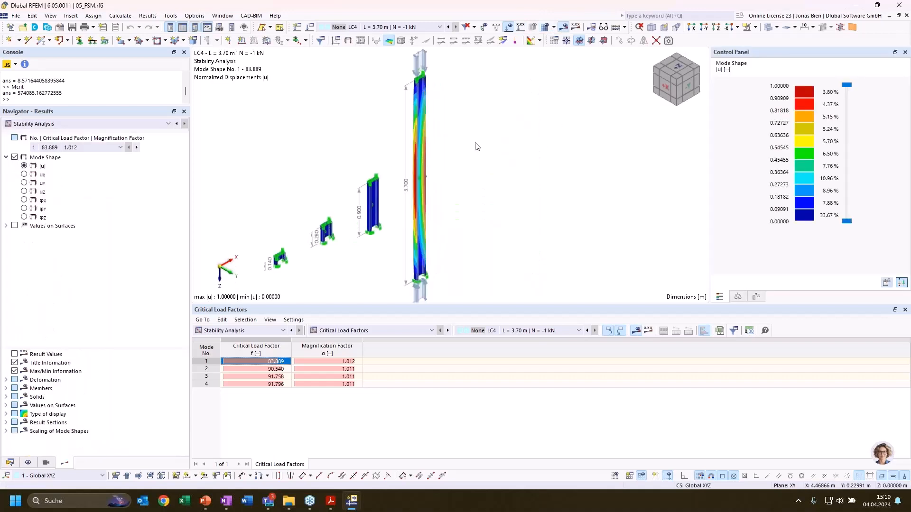
{"action": "scroll", "coordinate": [442, 126], "scroll_direction": "up", "scroll_amount": 1}
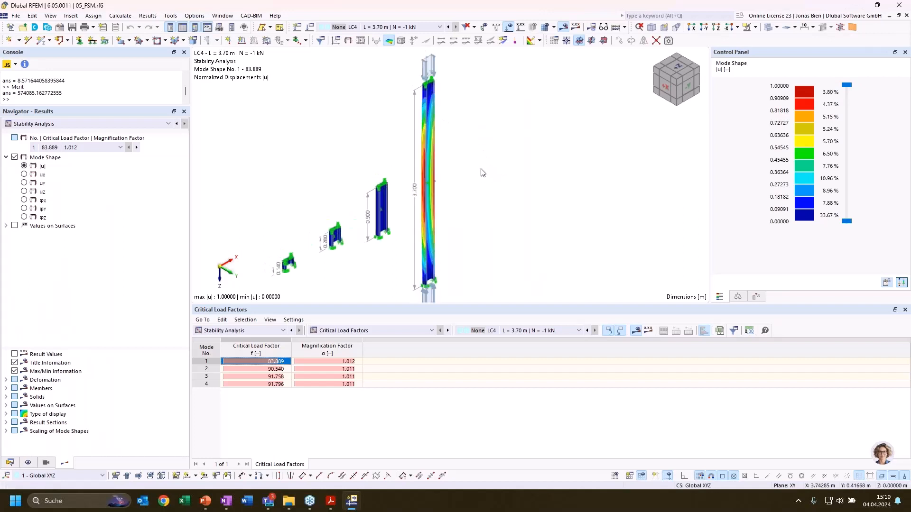
{"action": "middle_click_drag", "start_coordinate": [481, 170], "coordinate": [478, 150]}
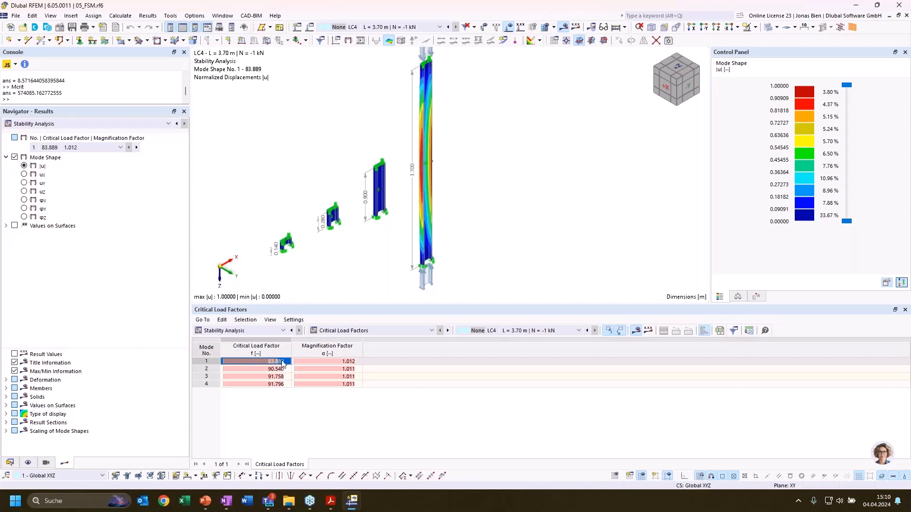
{"action": "middle_click_drag", "start_coordinate": [501, 125], "coordinate": [519, 217], "text": "ctrl"}
{"action": "scroll", "coordinate": [432, 123], "scroll_direction": "up", "scroll_amount": 2}
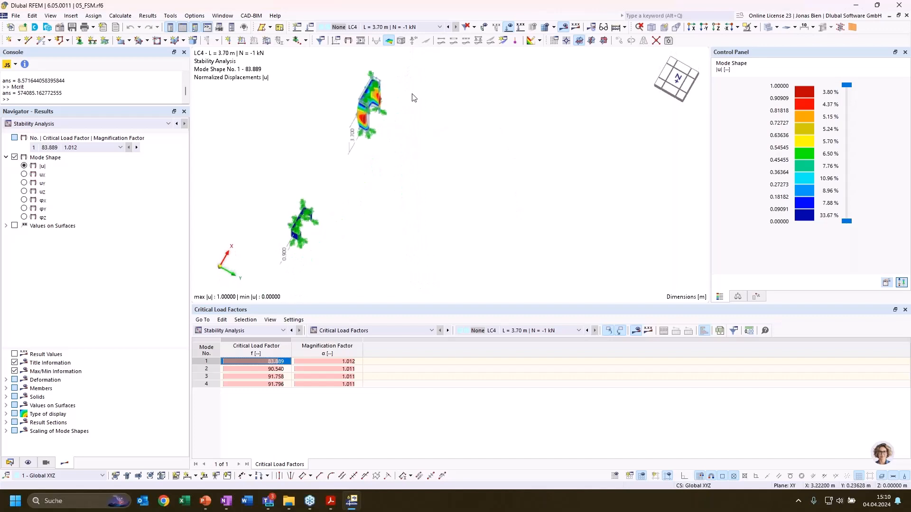
{"action": "middle_click_drag", "start_coordinate": [406, 94], "coordinate": [479, 150], "text": "ctrl"}
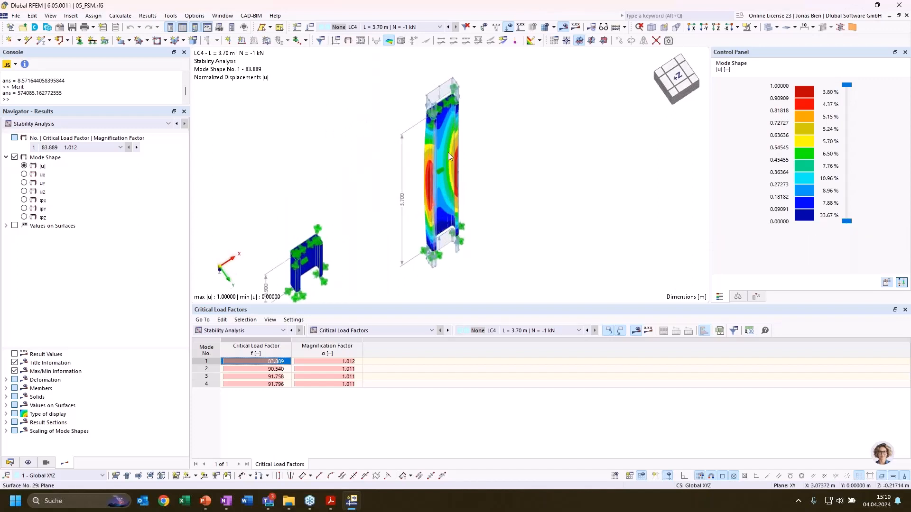
{"action": "middle_click_drag", "start_coordinate": [500, 152], "coordinate": [468, 190]}
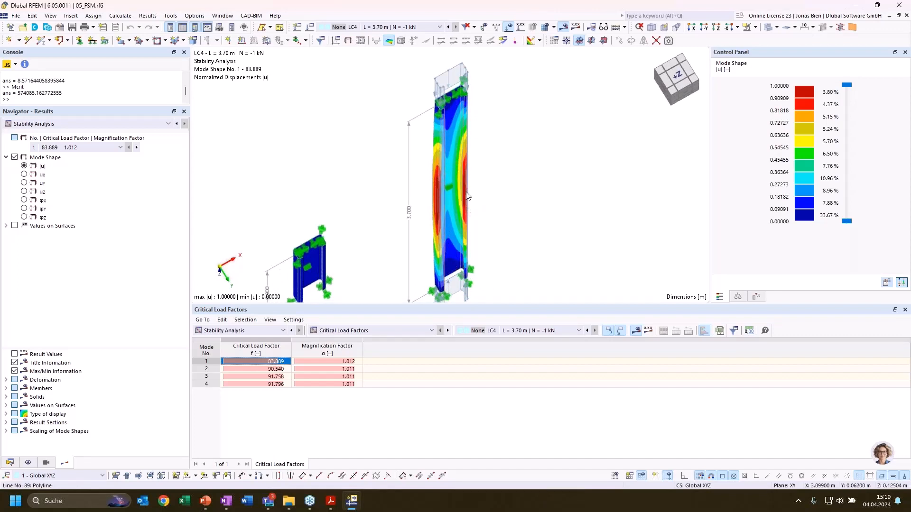
- Display mode shape 2 of the 3.70 m column and view its deformation
{"action": "left_click", "coordinate": [255, 369]}
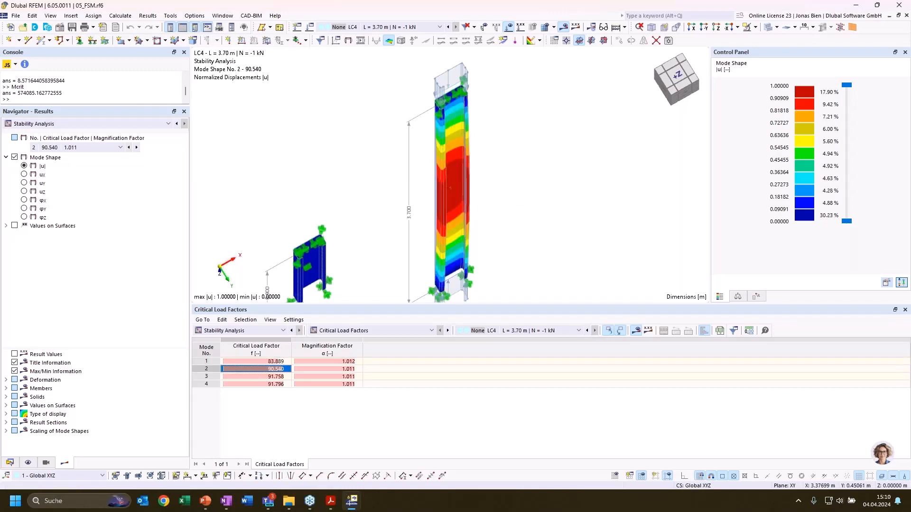
{"action": "mouse_move", "coordinate": [551, 217]}
{"action": "middle_mouse_down"}
{"action": "mouse_move", "coordinate": [594, 169]}
{"action": "mouse_move", "coordinate": [537, 225]}
{"action": "middle_mouse_up"}
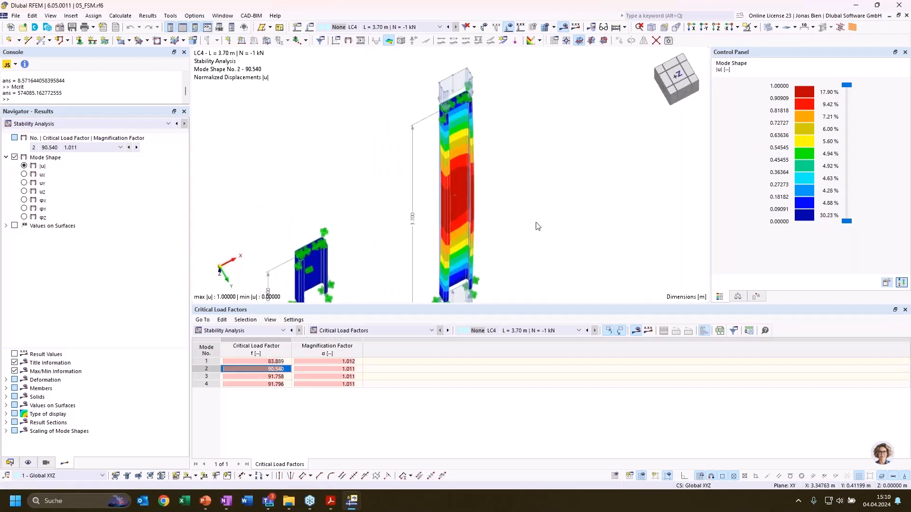
{"action": "scroll", "coordinate": [536, 224], "scroll_direction": "down", "scroll_amount": 2}
- Display mode shape 3 of the 3.70 m column and examine the buckling pattern along its web
{"action": "left_click", "coordinate": [266, 375]}
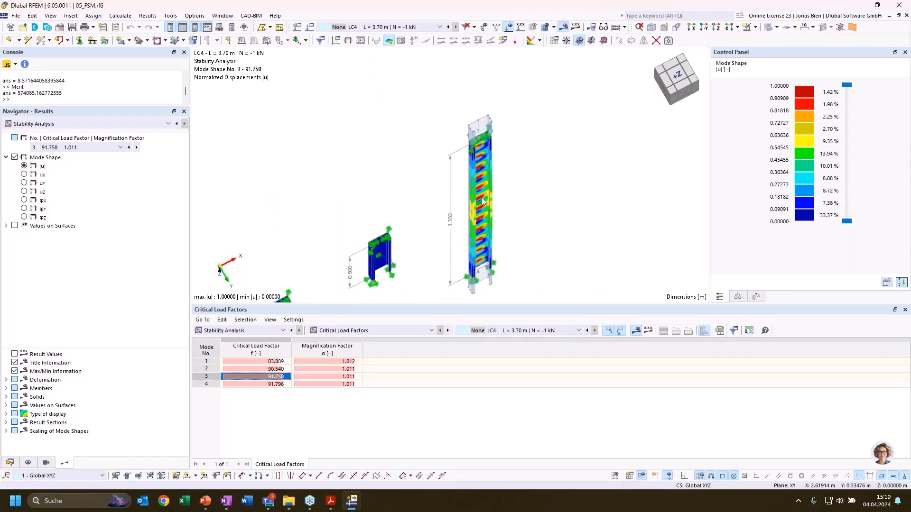
{"action": "scroll", "coordinate": [543, 213], "scroll_direction": "up", "scroll_amount": 2}
{"action": "middle_click_drag", "start_coordinate": [544, 213], "coordinate": [485, 204], "text": "ctrl"}
{"action": "scroll", "coordinate": [476, 212], "scroll_direction": "down", "scroll_amount": 1}
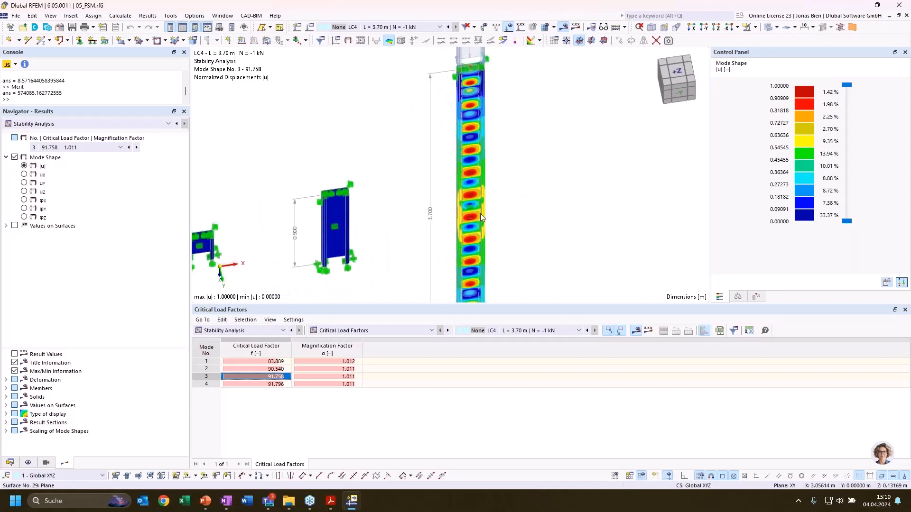
{"action": "middle_click_drag", "start_coordinate": [551, 176], "coordinate": [555, 166], "text": "ctrl"}
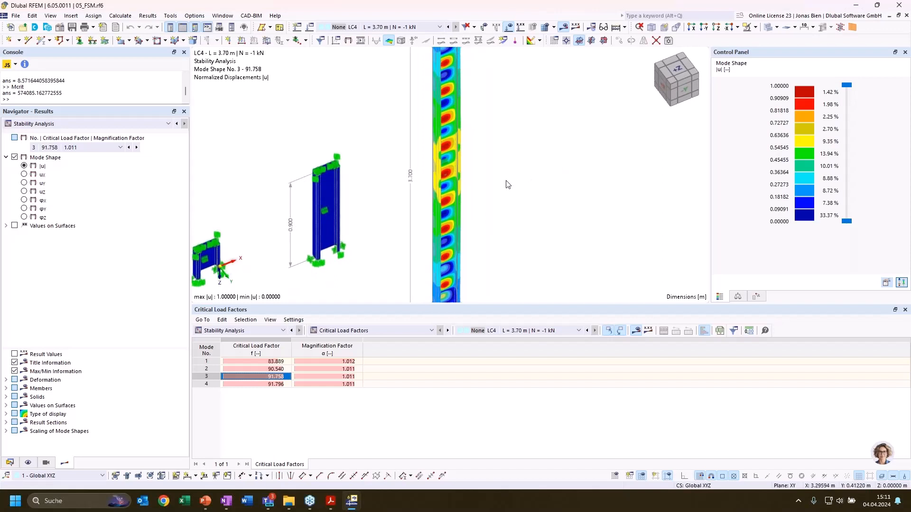
- Switch the critical load factor results to load case LC3 and display mode shape 1 of the 0.90 m column
{"action": "scroll", "coordinate": [507, 183], "scroll_direction": "down", "scroll_amount": 1}
{"action": "middle_click_drag", "start_coordinate": [438, 269], "coordinate": [498, 240], "text": "ctrl"}
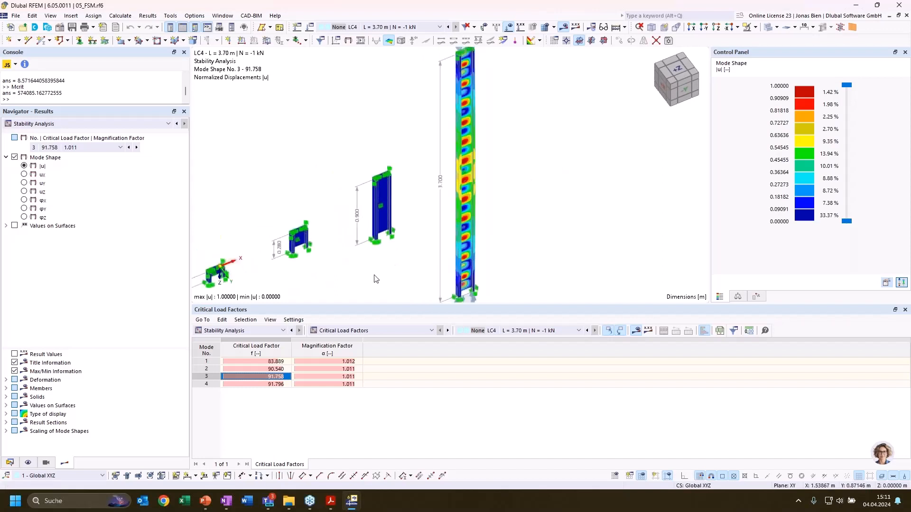
{"action": "left_click", "coordinate": [500, 330]}
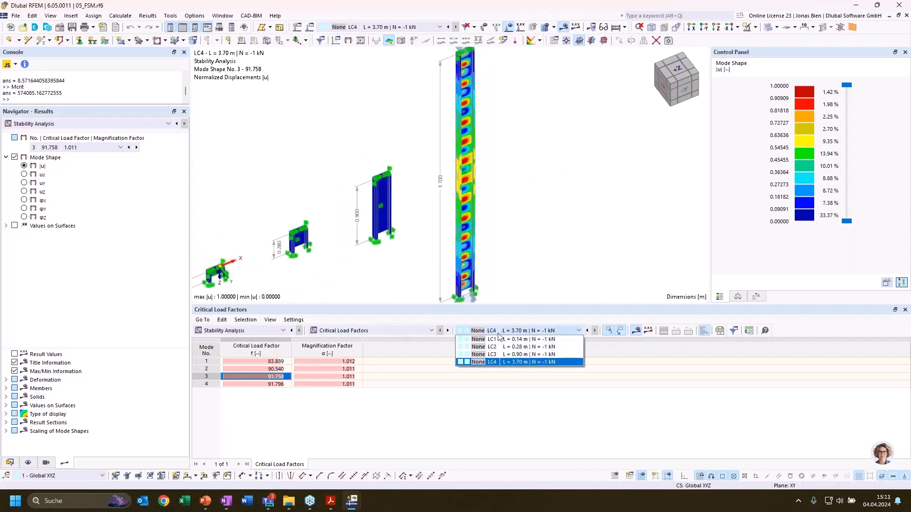
{"action": "left_click", "coordinate": [507, 358]}
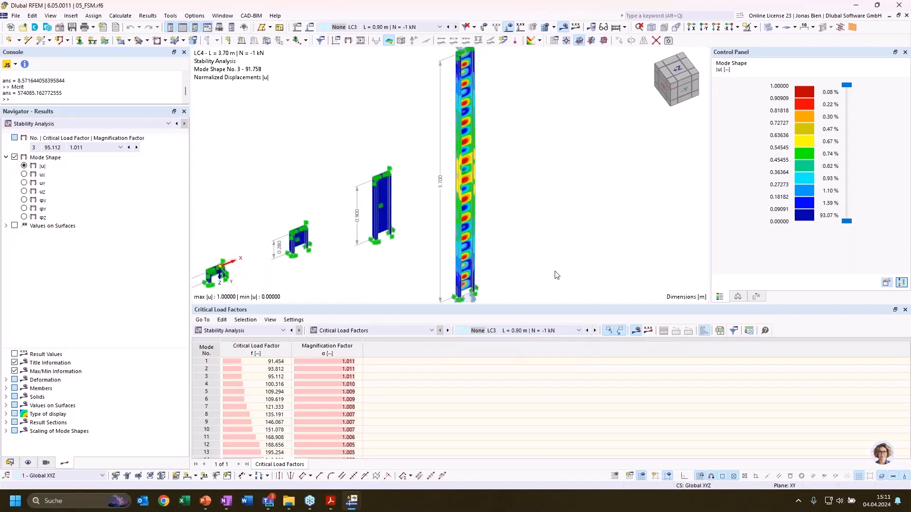
{"action": "left_click", "coordinate": [264, 362]}
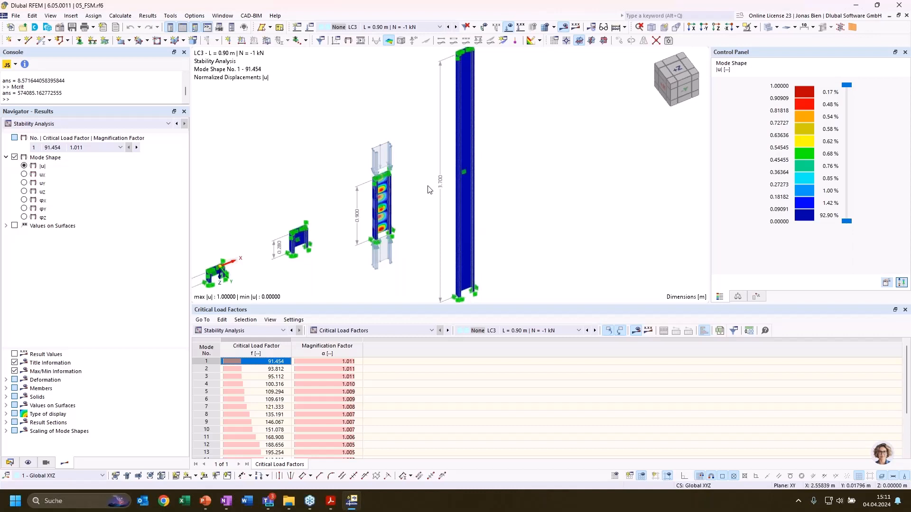
- Step through mode shapes 4 to 10 of the 0.90 m column and compare their buckling patterns
{"action": "left_click", "coordinate": [262, 384]}
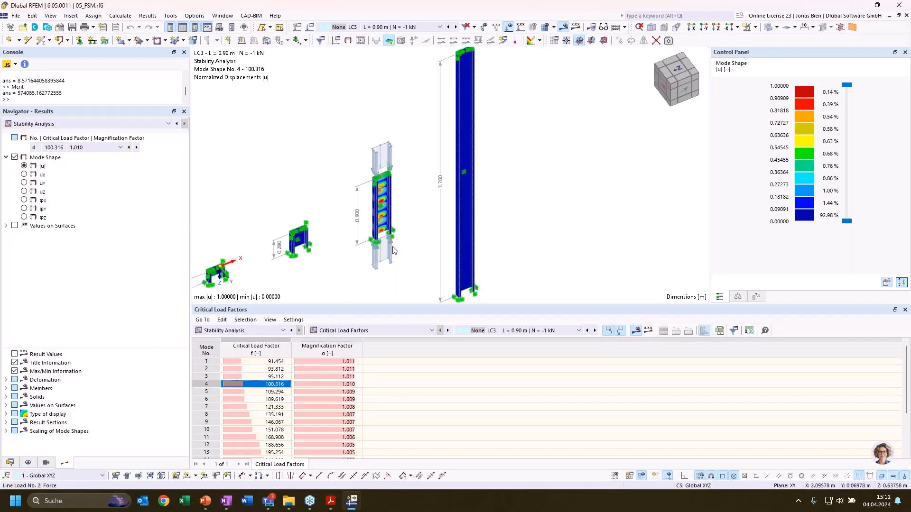
{"action": "key", "text": "Down"}
{"action": "key", "text": "Down"}
{"action": "key", "text": "Down"}
{"action": "key", "text": "Down"}
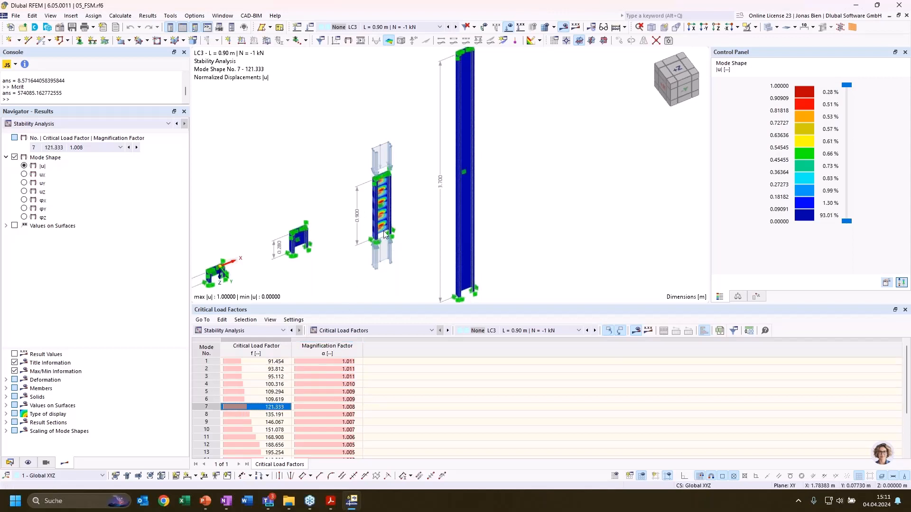
{"action": "middle_click_drag", "start_coordinate": [412, 227], "coordinate": [432, 183]}
{"action": "scroll", "coordinate": [395, 213], "scroll_direction": "up", "scroll_amount": 2}
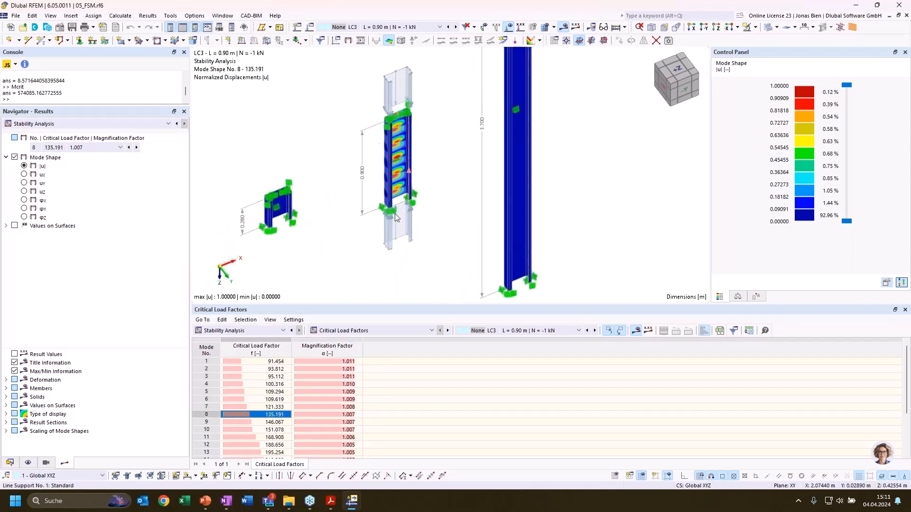
{"action": "key", "text": "Down"}
{"action": "key", "text": "Down"}
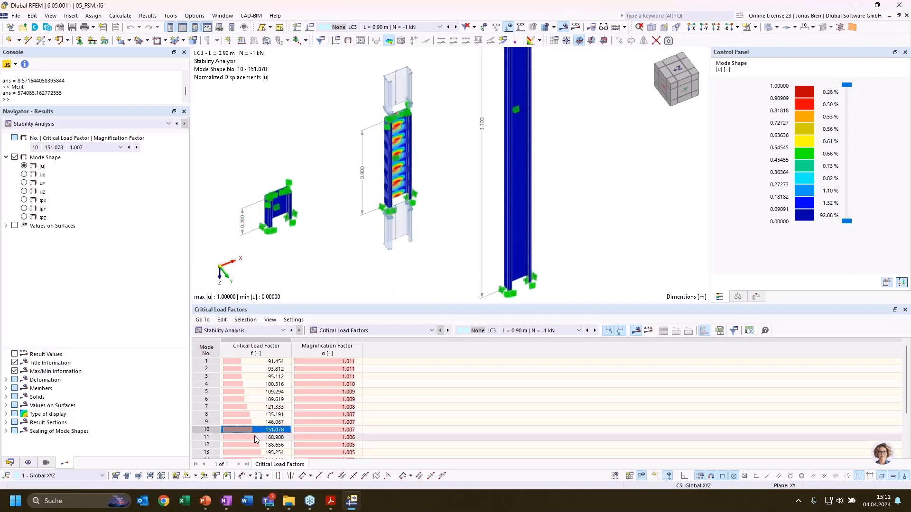
- Advance to mode shape 13 of the 0.90 m column and examine its web and flange deformation from several angles
{"action": "key", "text": "Down"}
{"action": "key", "text": "Down"}
{"action": "key", "text": "Down"}
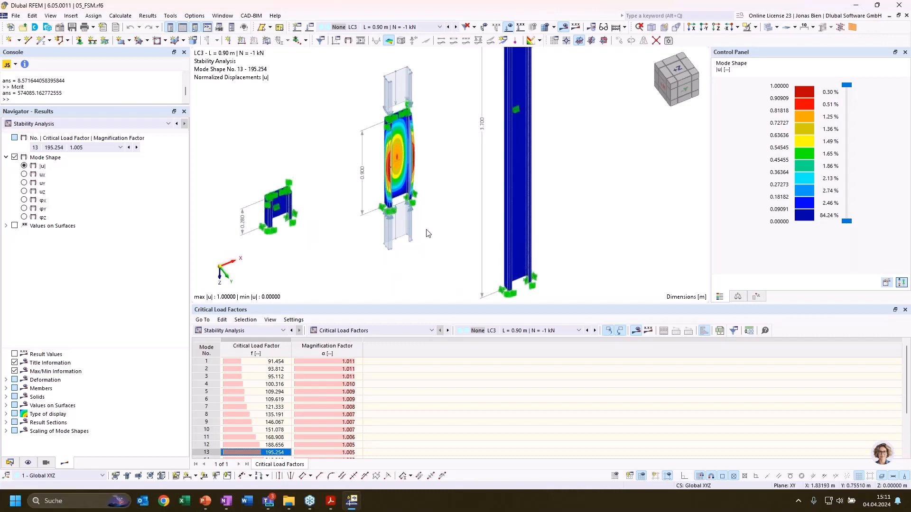
{"action": "scroll", "coordinate": [436, 138], "scroll_direction": "up", "scroll_amount": 2}
{"action": "middle_click_drag", "start_coordinate": [436, 133], "coordinate": [416, 132], "text": "ctrl"}
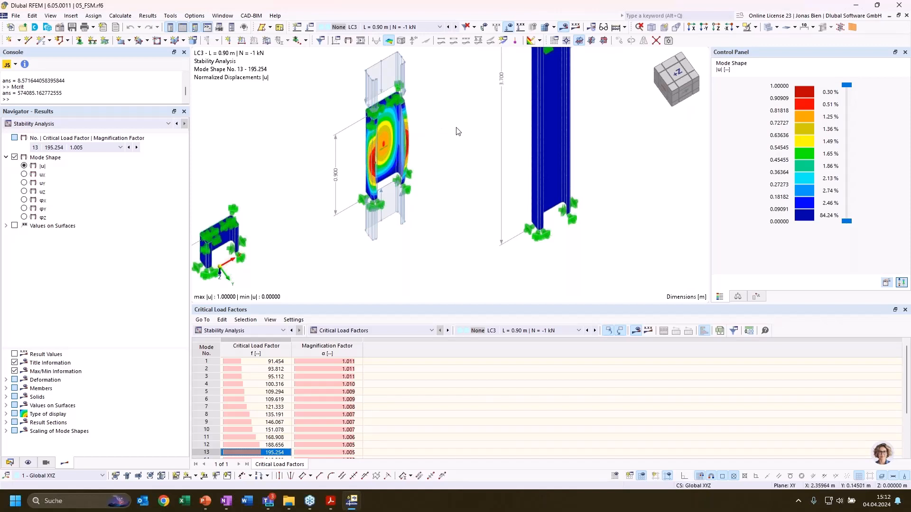
{"action": "middle_click_drag", "start_coordinate": [450, 123], "coordinate": [470, 86], "text": "ctrl"}
{"action": "scroll", "coordinate": [382, 153], "scroll_direction": "up", "scroll_amount": 3}
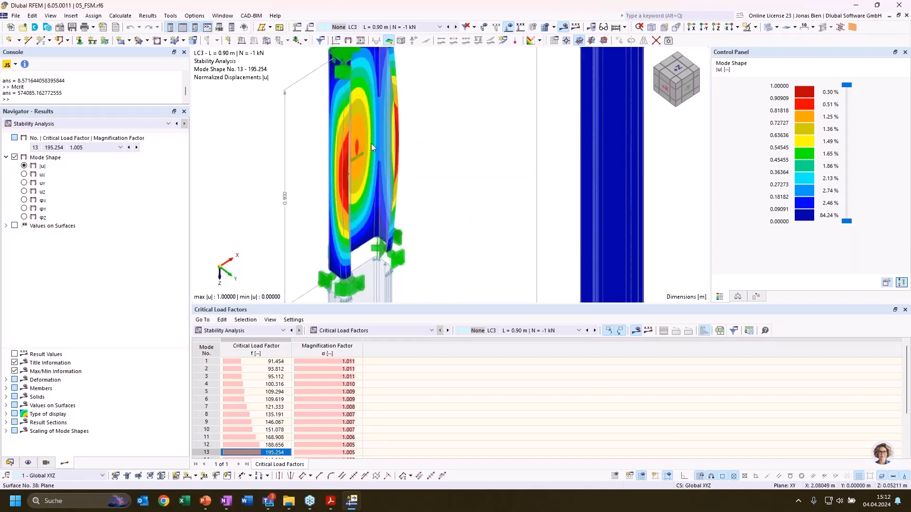
{"action": "scroll", "coordinate": [418, 172], "scroll_direction": "down", "scroll_amount": 3}
{"action": "middle_click_drag", "start_coordinate": [448, 177], "coordinate": [405, 173], "text": "ctrl"}
{"action": "scroll", "coordinate": [397, 173], "scroll_direction": "down", "scroll_amount": 2}
{"action": "middle_click_drag", "start_coordinate": [492, 160], "coordinate": [566, 72]}
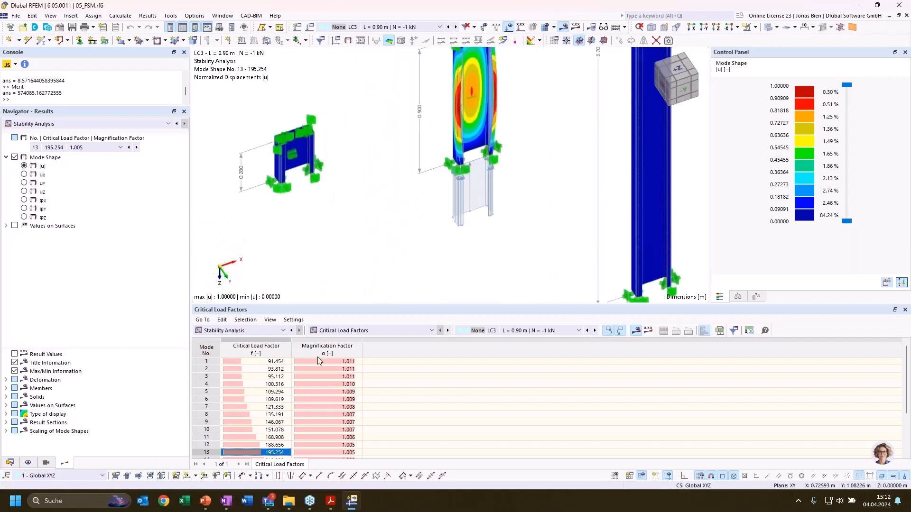
- Switch to load case LC2, step through mode shapes 1 to 4 of the 0.28 m column and return to mode 1
{"action": "left_click", "coordinate": [567, 330]}
{"action": "left_click", "coordinate": [524, 347]}
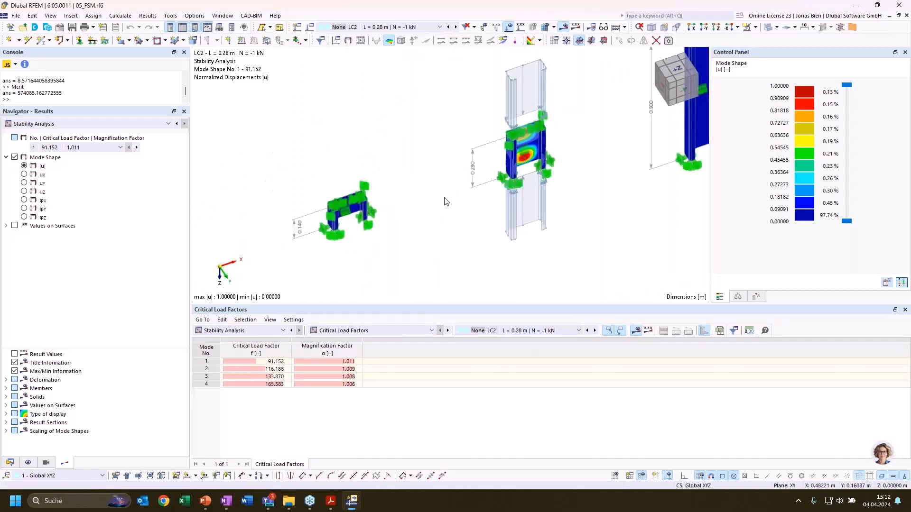
{"action": "left_click", "coordinate": [260, 362]}
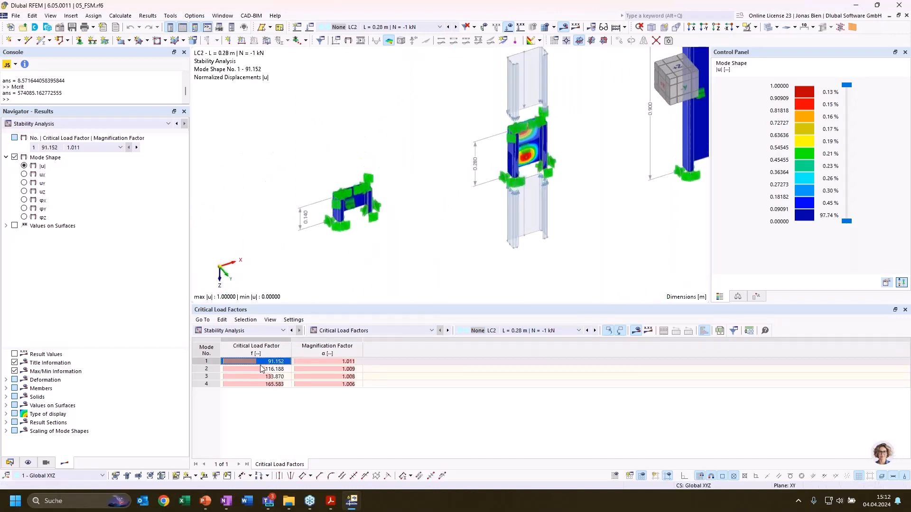
{"action": "key", "text": "Down"}
{"action": "key", "text": "Down"}
{"action": "key", "text": "Down"}
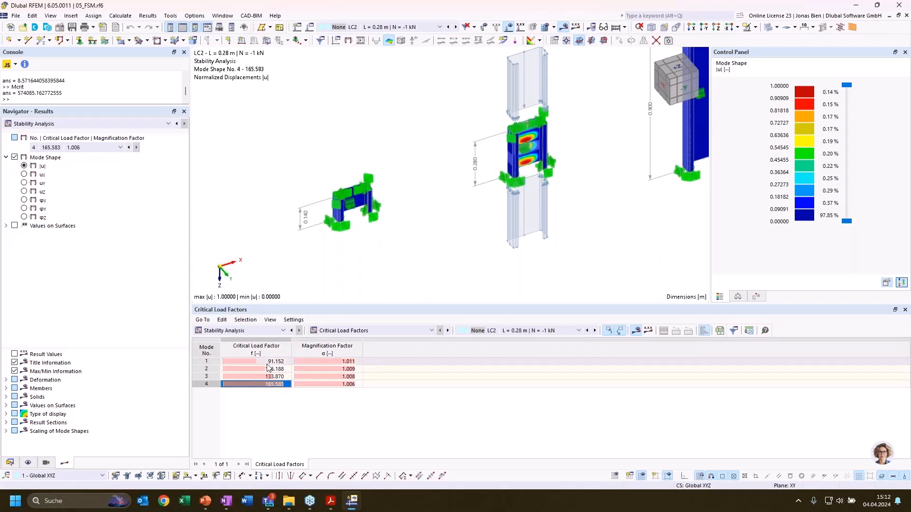
{"action": "left_click", "coordinate": [267, 363]}
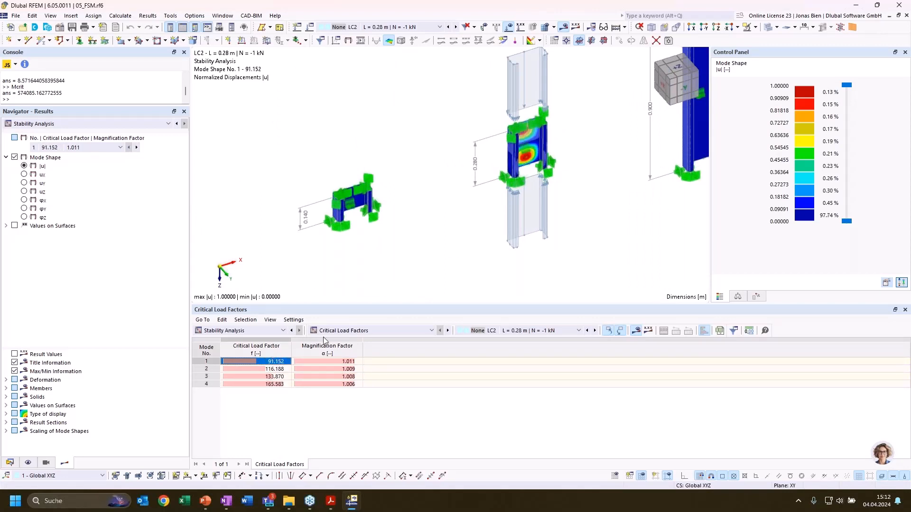
- Display mode shape 1 for load cases LC1, LC2 and LC3 in turn to compare the 0.14, 0.28 and 0.90 m columns
{"action": "left_click", "coordinate": [518, 336]}
{"action": "left_click", "coordinate": [521, 340]}
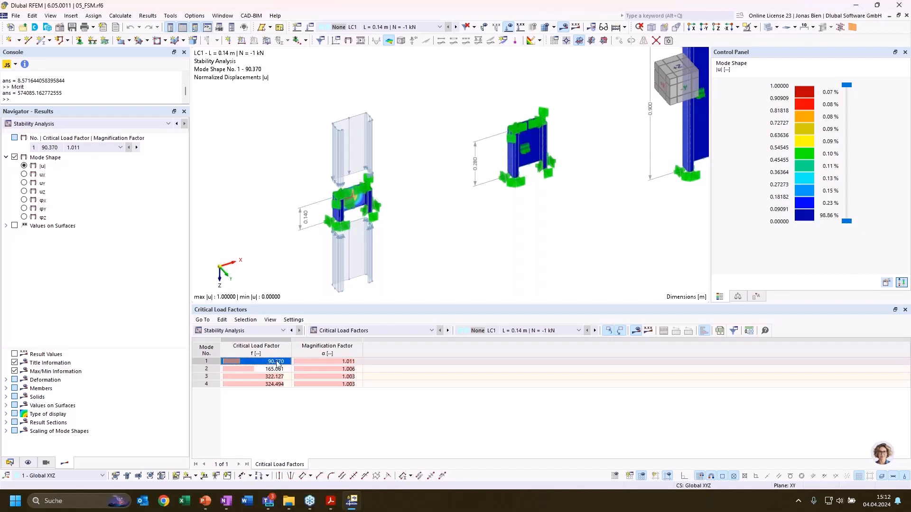
{"action": "left_click", "coordinate": [524, 334]}
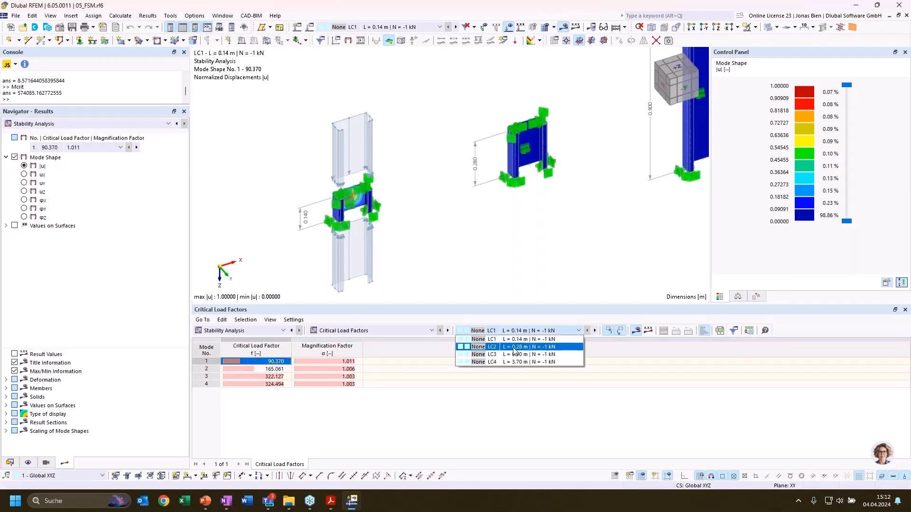
{"action": "left_click", "coordinate": [514, 350]}
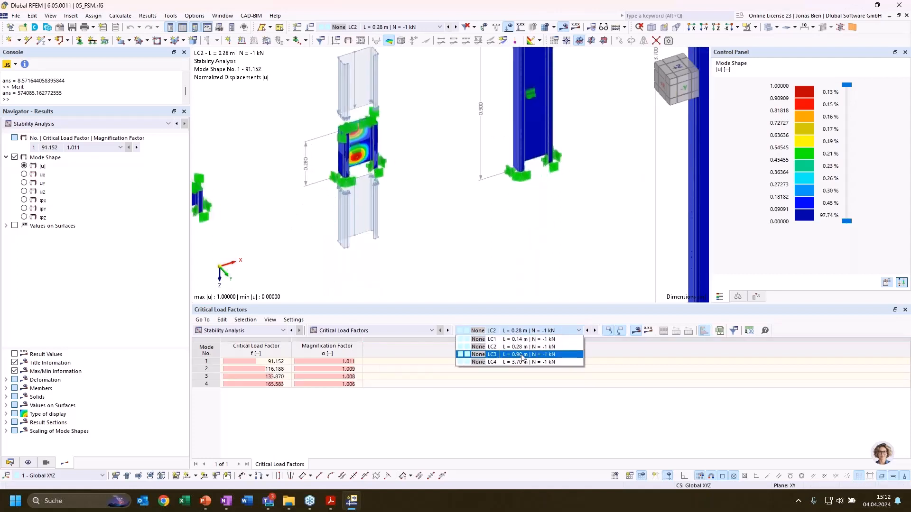
{"action": "left_click", "coordinate": [522, 358]}
{"action": "mouse_move", "coordinate": [586, 192]}
{"action": "middle_mouse_down"}
{"action": "mouse_move", "coordinate": [559, 244]}
{"action": "mouse_move", "coordinate": [578, 193]}
{"action": "middle_mouse_up"}
{"action": "scroll", "coordinate": [560, 243], "scroll_direction": "down", "scroll_amount": 1}
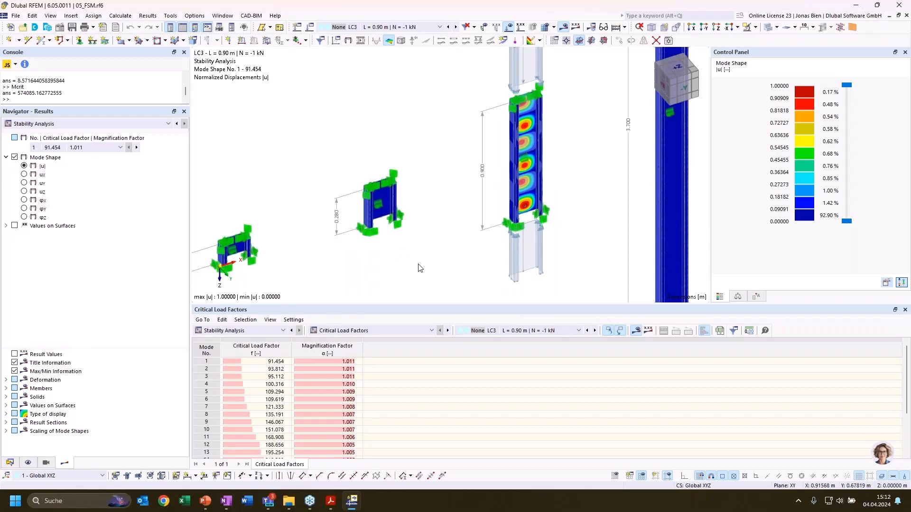
{"action": "scroll", "coordinate": [433, 277], "scroll_direction": "down", "scroll_amount": 1}
{"action": "scroll", "coordinate": [441, 243], "scroll_direction": "down", "scroll_amount": 2}
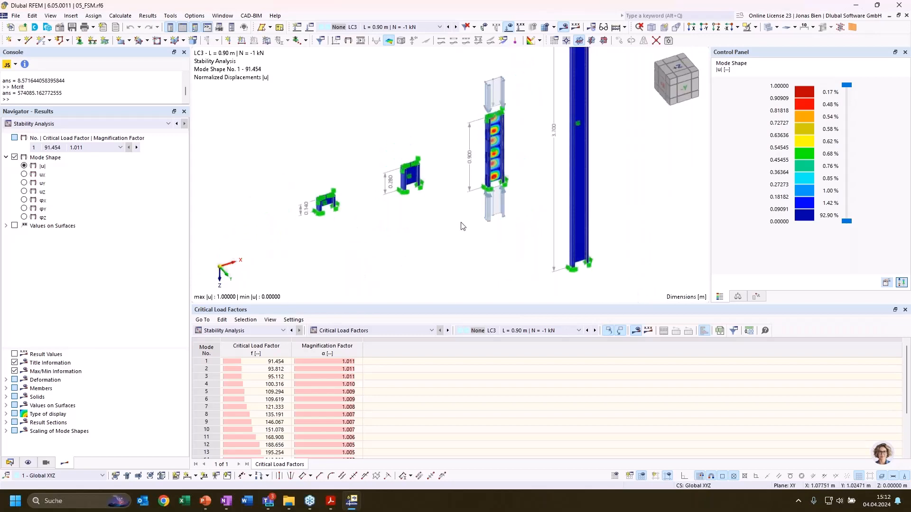
{"action": "key", "text": "super"}
{"action": "key", "text": "super"}
{"action": "scroll", "coordinate": [424, 232], "scroll_direction": "down", "scroll_amount": 3}
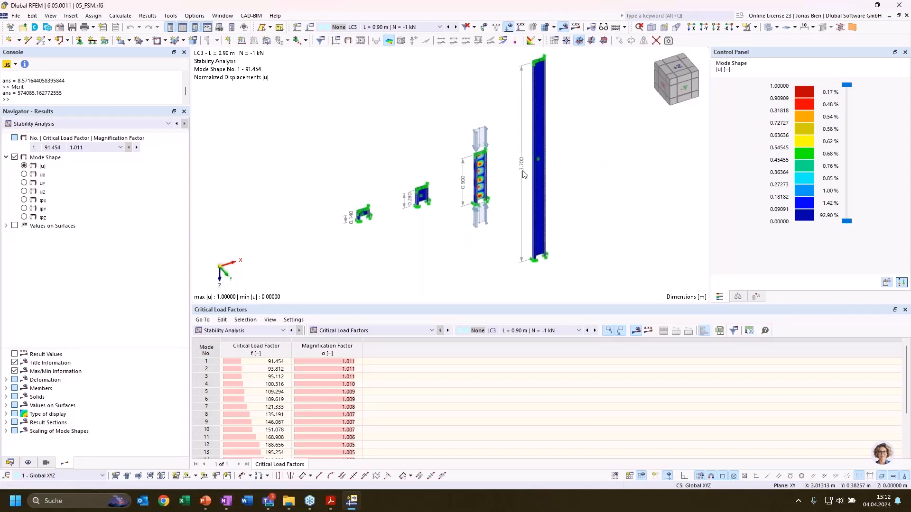
- Show the FE mesh on the surface models and examine it on the 3.70 m column and the shorter columns
{"action": "scroll", "coordinate": [523, 174], "scroll_direction": "up", "scroll_amount": 3}
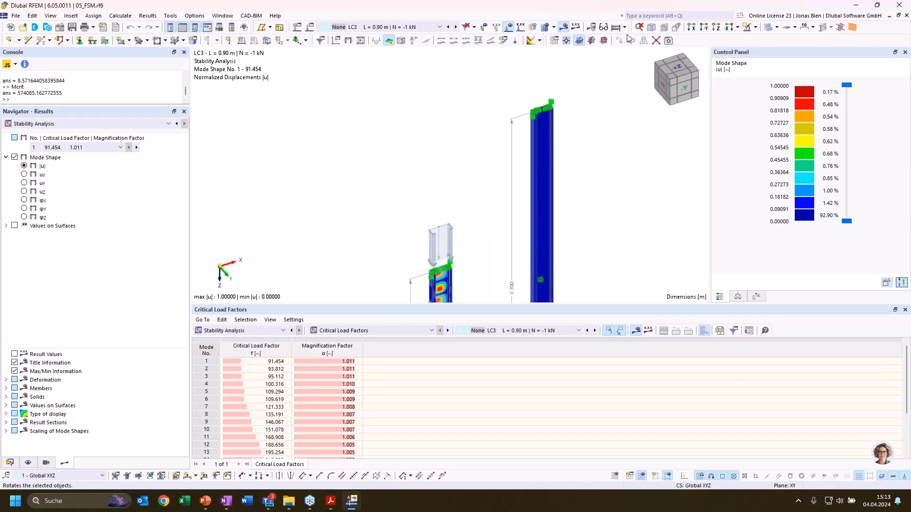
{"action": "scroll", "coordinate": [509, 141], "scroll_direction": "up", "scroll_amount": 3}
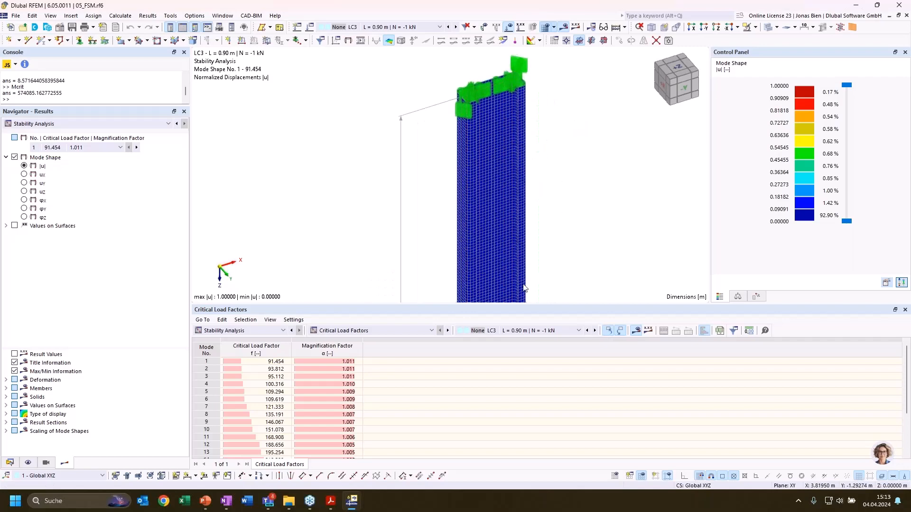
{"action": "scroll", "coordinate": [588, 170], "scroll_direction": "down", "scroll_amount": 2}
{"action": "middle_click_drag", "start_coordinate": [589, 169], "coordinate": [618, 55]}
{"action": "scroll", "coordinate": [402, 184], "scroll_direction": "down", "scroll_amount": 2}
{"action": "middle_click_drag", "start_coordinate": [402, 184], "coordinate": [506, 54]}
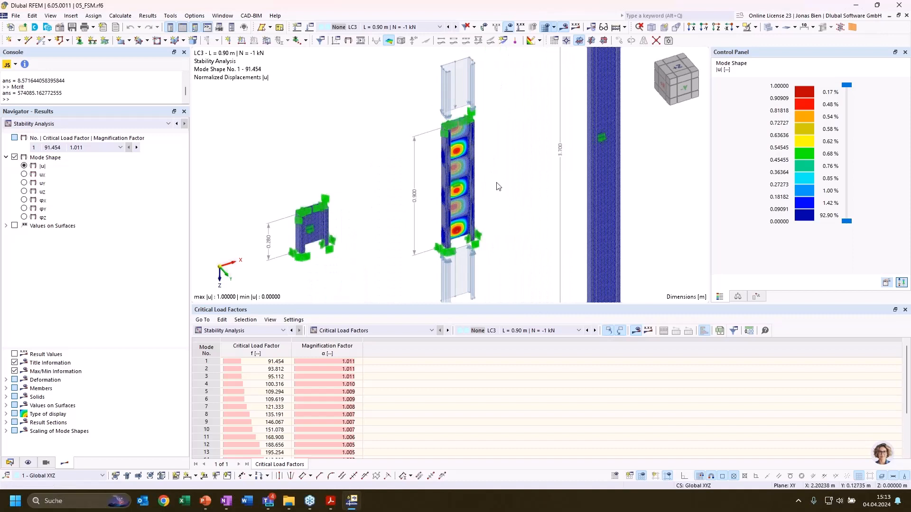
{"action": "scroll", "coordinate": [496, 183], "scroll_direction": "down", "scroll_amount": 2}
{"action": "middle_click_drag", "start_coordinate": [506, 213], "coordinate": [525, 207]}
{"action": "scroll", "coordinate": [526, 207], "scroll_direction": "down", "scroll_amount": 1}
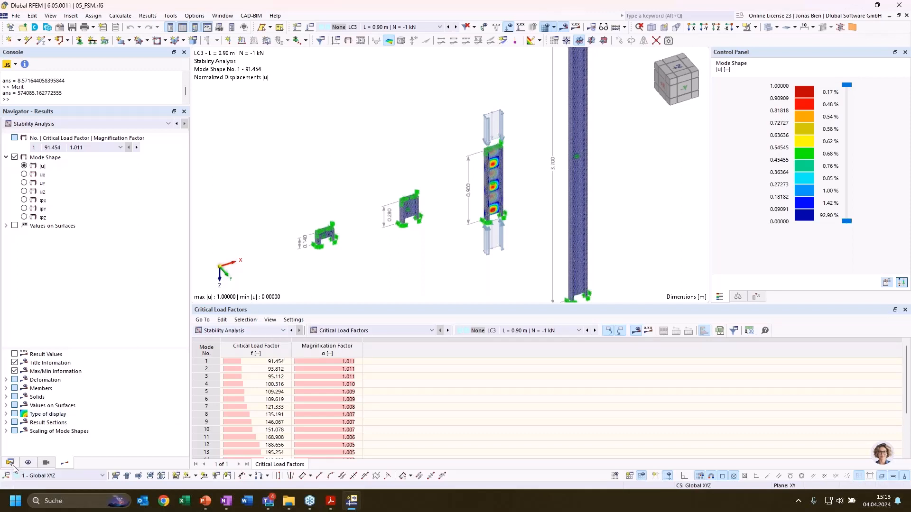
{"action": "scroll", "coordinate": [408, 254], "scroll_direction": "down", "scroll_amount": 1}
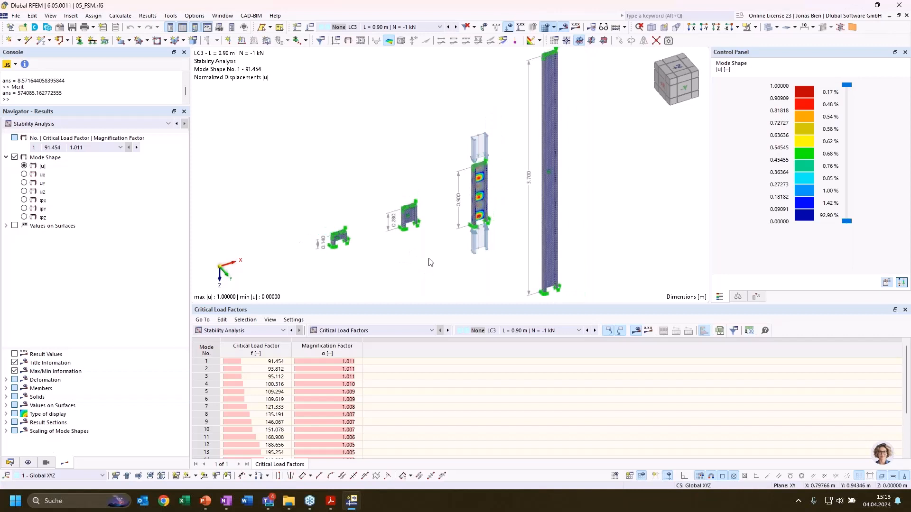
{"action": "middle_click_drag", "start_coordinate": [463, 271], "coordinate": [479, 268], "text": "ctrl"}
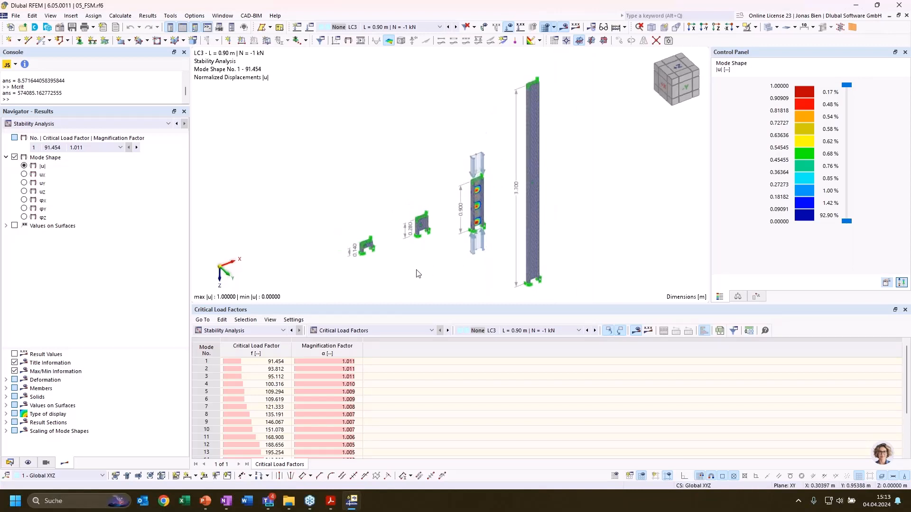
- Open the properties of section C 200/75/2/10/30/C from the model's basic objects
{"action": "left_click", "coordinate": [9, 462]}
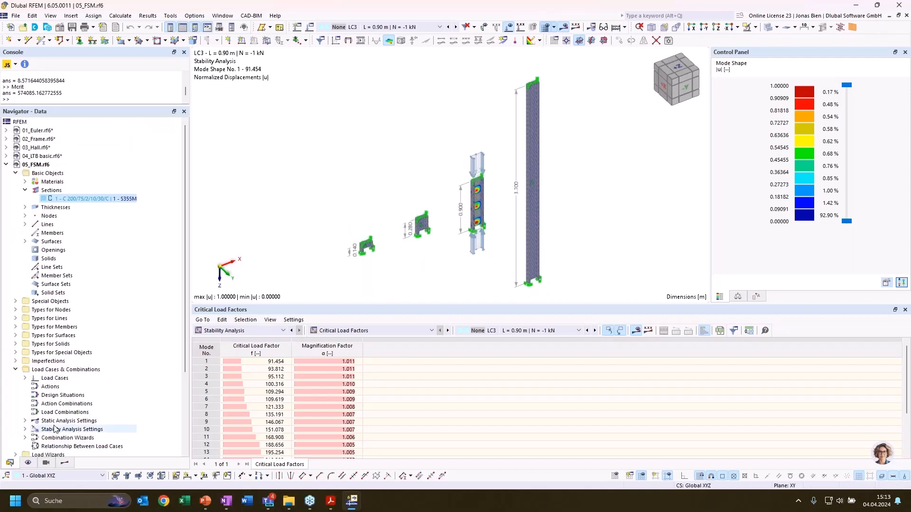
{"action": "double_click", "coordinate": [79, 199]}
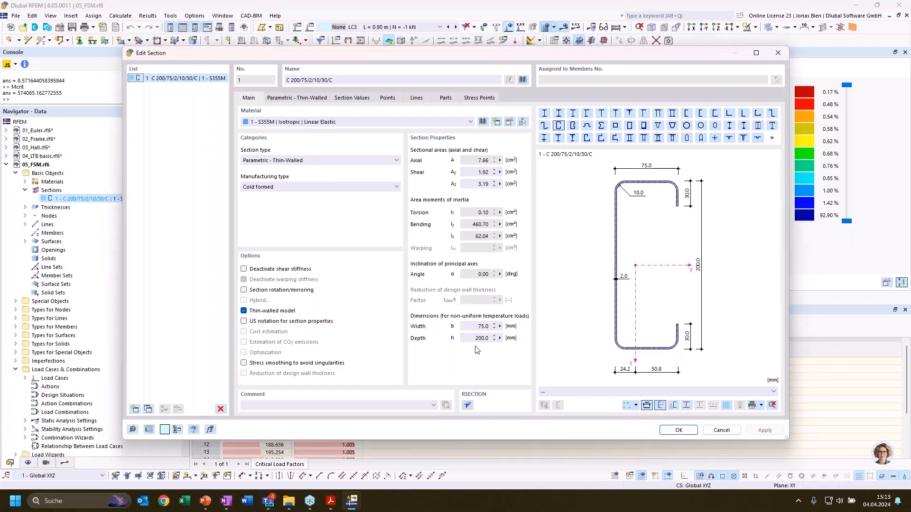
{"action": "key", "text": "alt+Tab"}
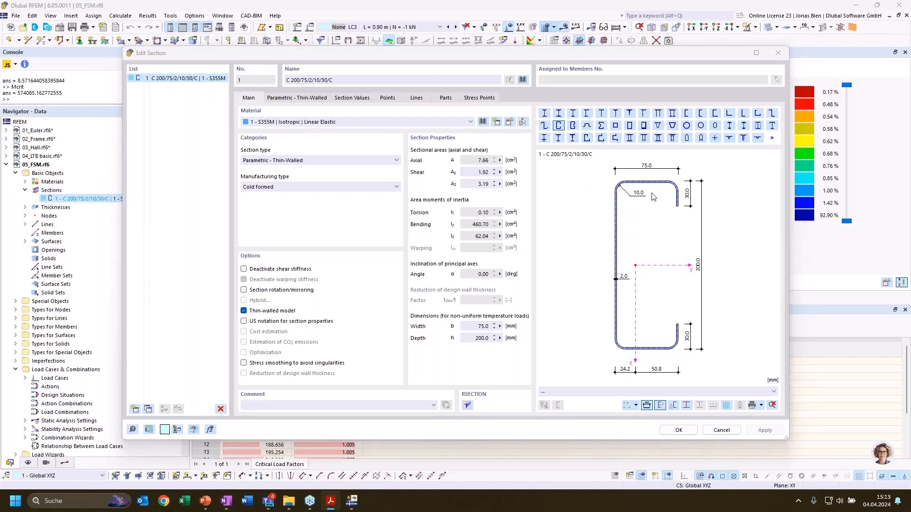
- Show the section's FSM buckling shape for N = -1 kN and select the curve point at length 0.14066 m
{"action": "left_click", "coordinate": [656, 392]}
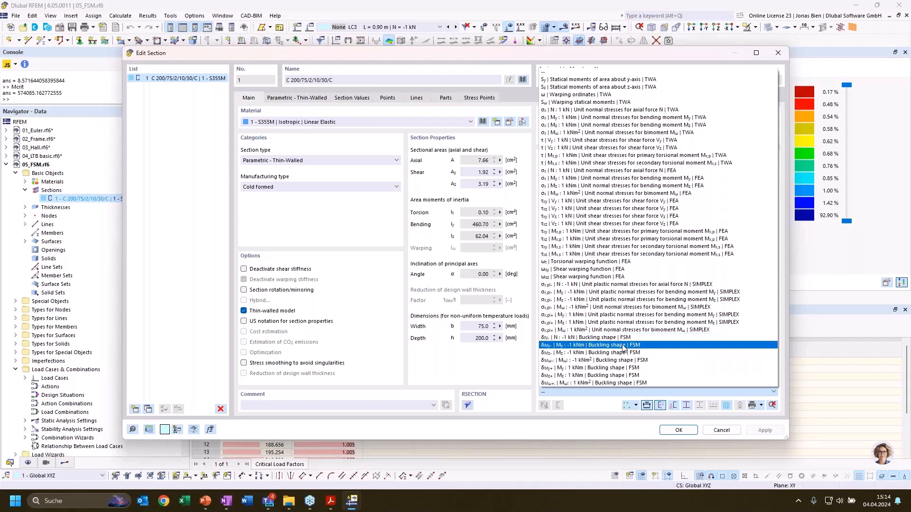
{"action": "left_click", "coordinate": [595, 339]}
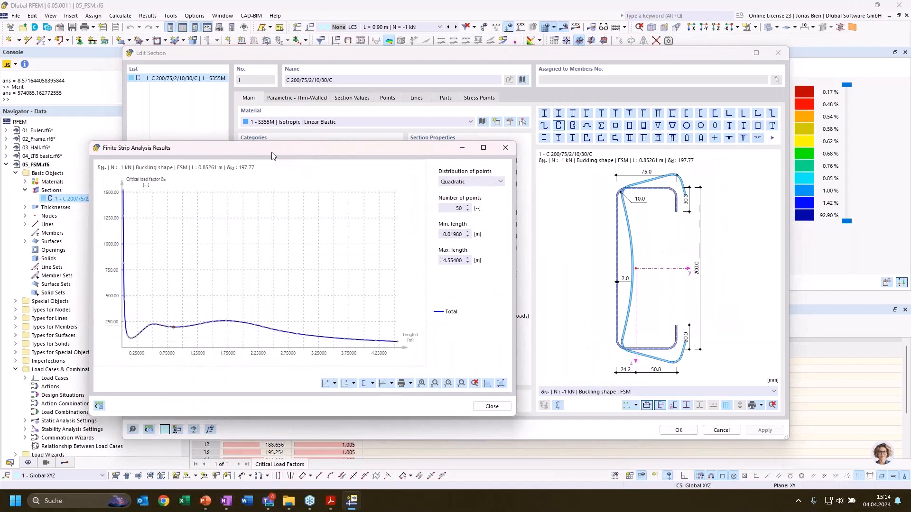
{"action": "left_click_drag", "start_coordinate": [271, 152], "coordinate": [308, 147]}
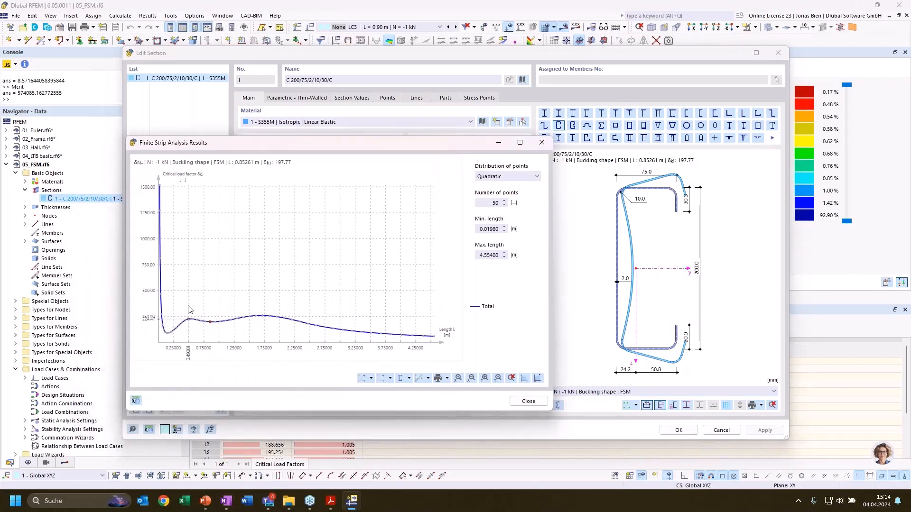
{"action": "mouse_move", "coordinate": [169, 340]}
{"action": "left_click", "coordinate": [170, 338]}
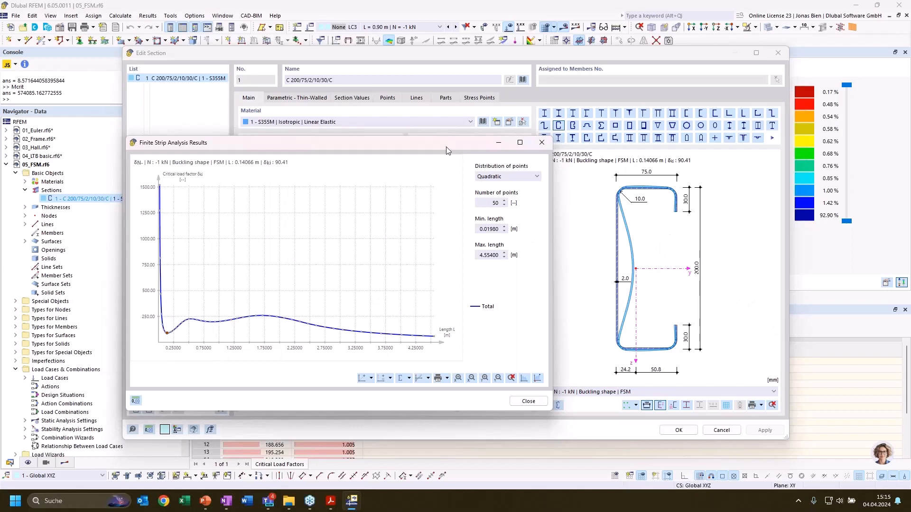
- View the section's buckling shapes at points along the total FSM curve, from length 0.33895 m to 2.20286 m
{"action": "left_click_drag", "start_coordinate": [445, 147], "coordinate": [421, 148]}
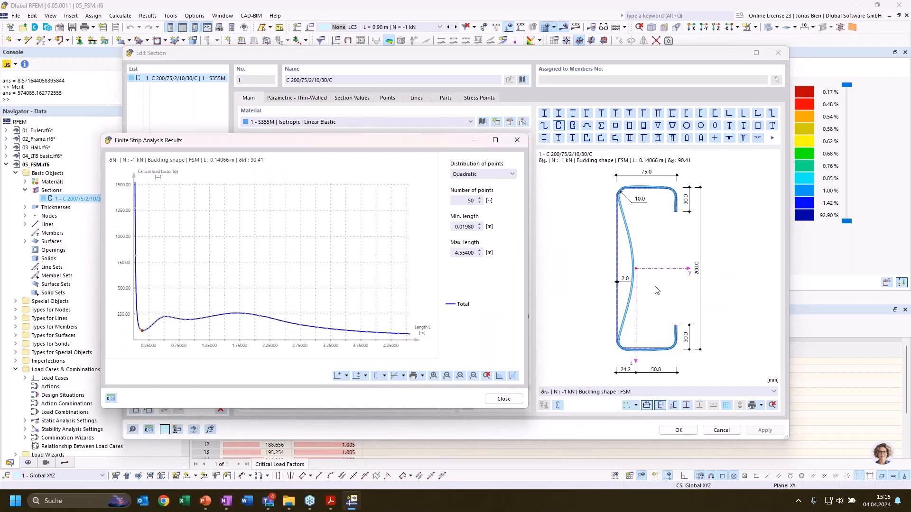
{"action": "left_click", "coordinate": [155, 325]}
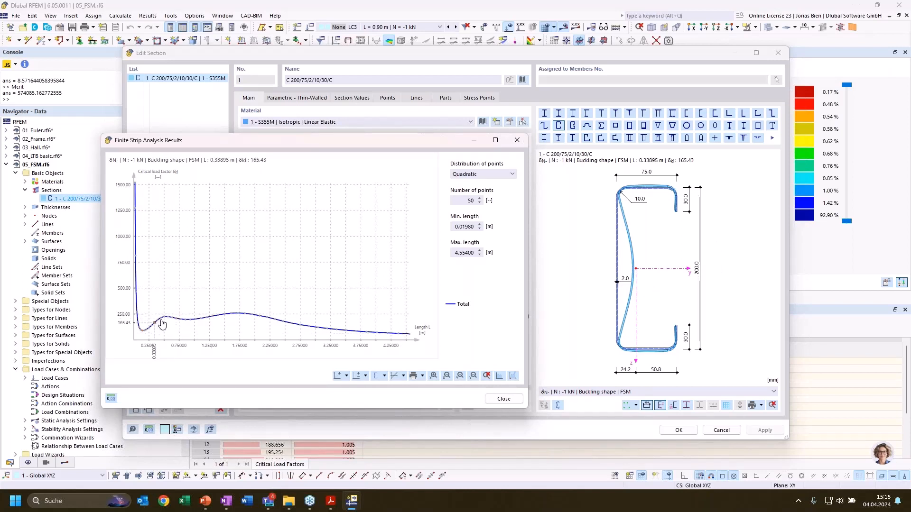
{"action": "left_click", "coordinate": [186, 323]}
{"action": "left_click", "coordinate": [207, 318]}
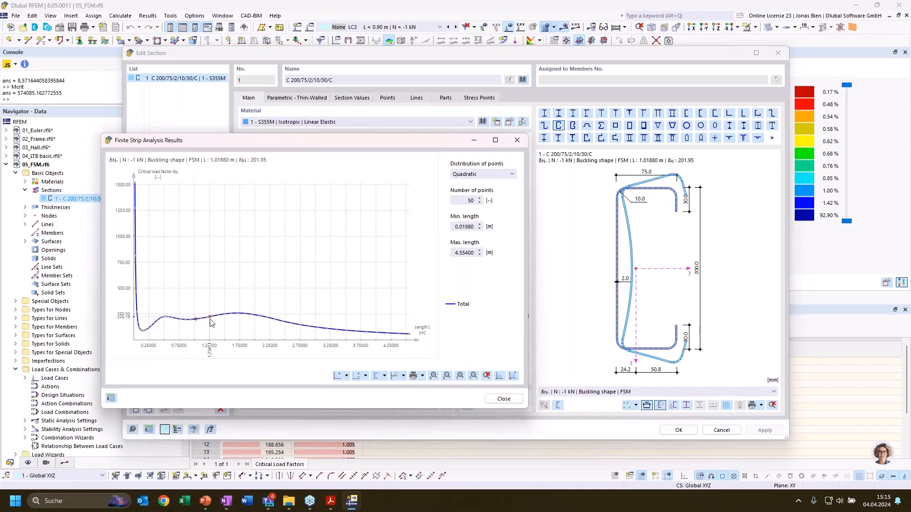
{"action": "left_click", "coordinate": [212, 317]}
{"action": "left_click", "coordinate": [224, 316]}
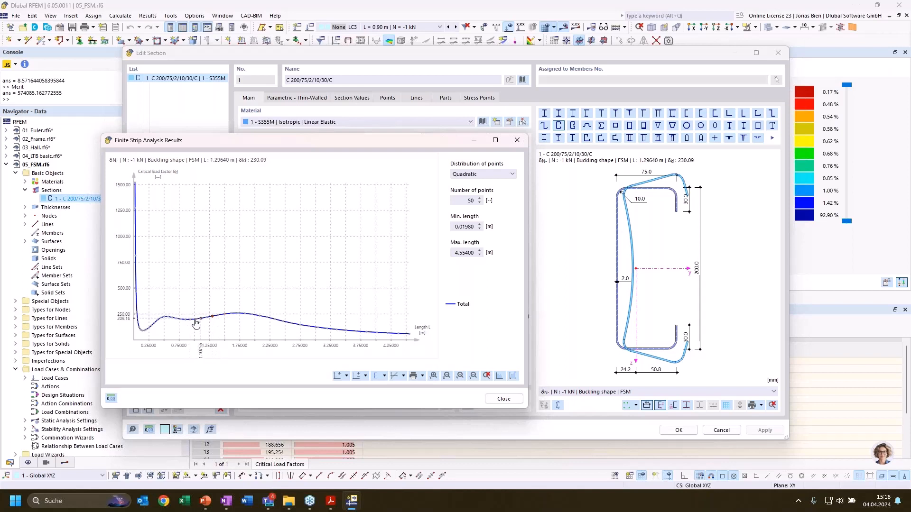
{"action": "left_click", "coordinate": [232, 317]}
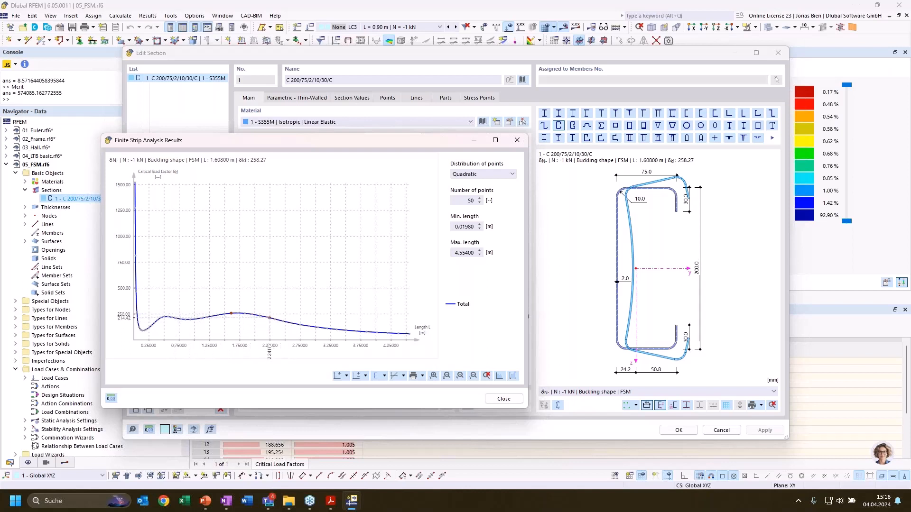
{"action": "left_click", "coordinate": [267, 318]}
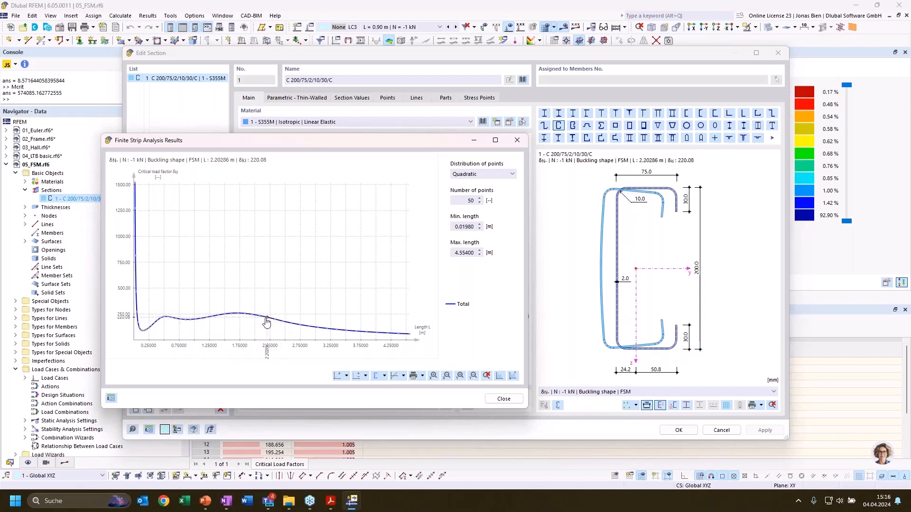
- Compare the buckling shapes on the total curve at lengths 0.93382, 0.85261, 2.60511 and 3.67586 m
{"action": "left_click", "coordinate": [190, 320]}
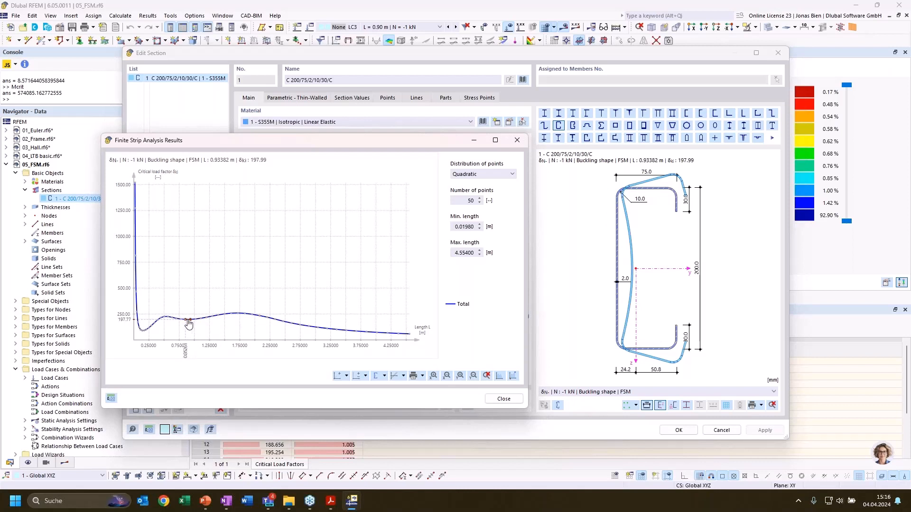
{"action": "left_click", "coordinate": [186, 321]}
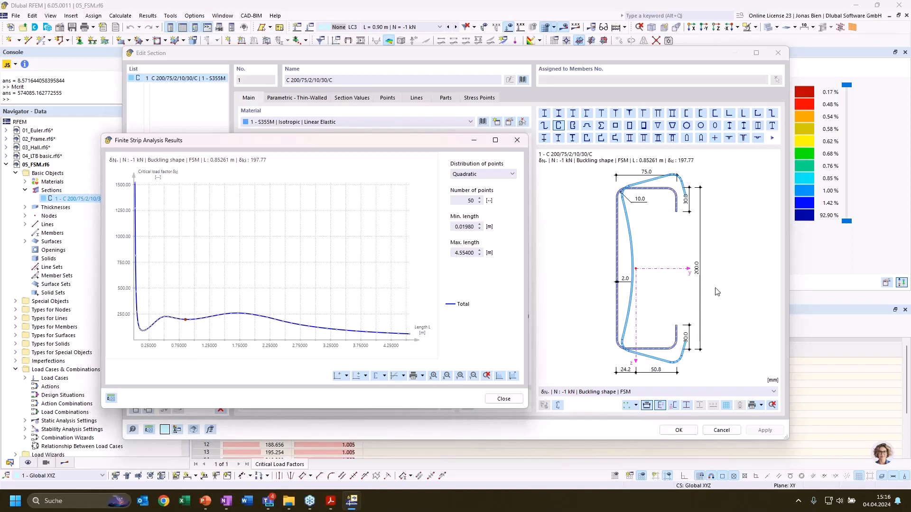
{"action": "left_click", "coordinate": [292, 323]}
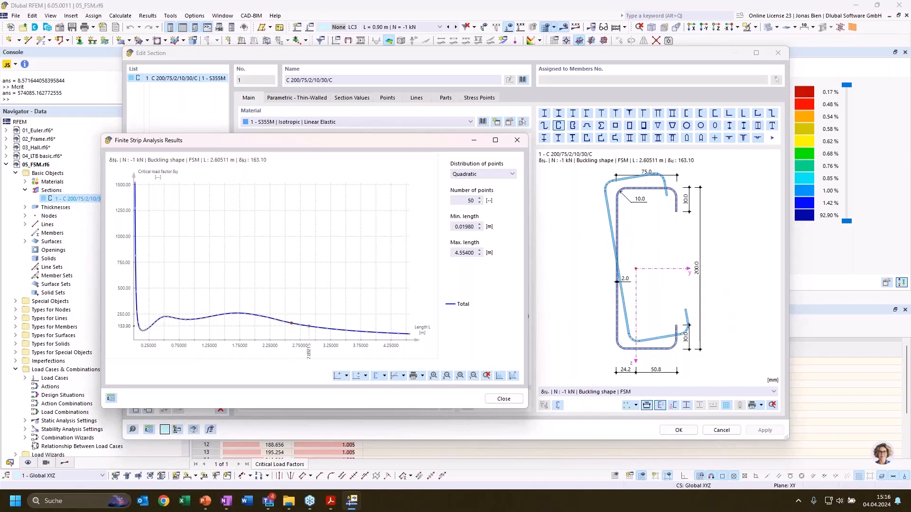
{"action": "left_click", "coordinate": [327, 334]}
{"action": "left_click", "coordinate": [356, 332]}
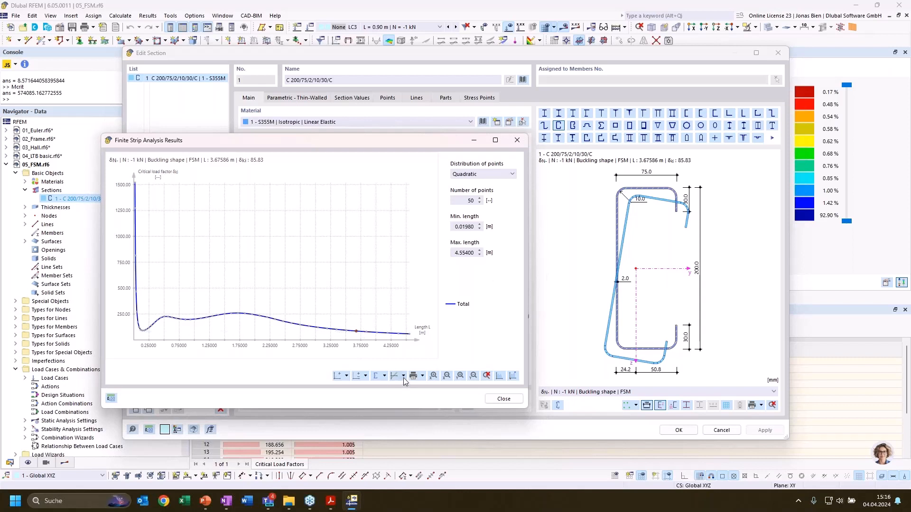
- Add the local and distortional curves to the chart and select their points at 0.14066 m and 0.93382 m respectively
{"action": "left_click", "coordinate": [385, 376]}
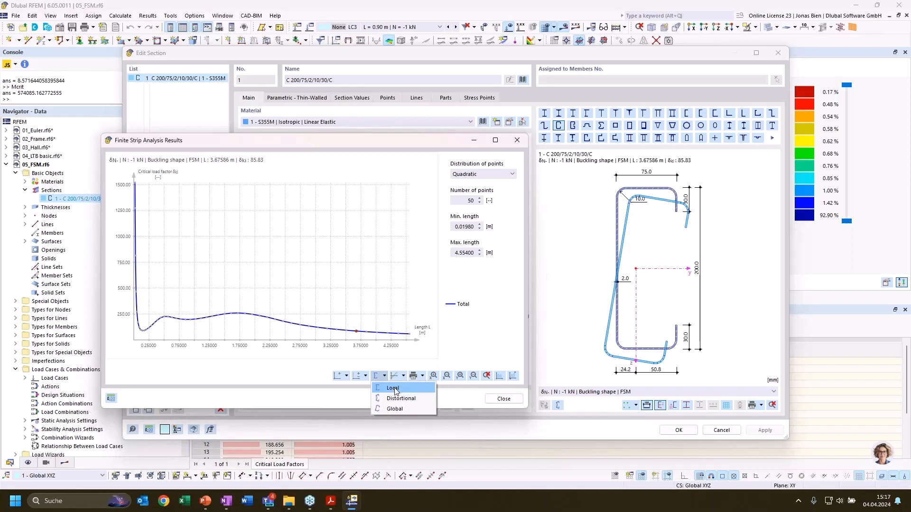
{"action": "left_click", "coordinate": [394, 390]}
{"action": "left_click", "coordinate": [385, 377]}
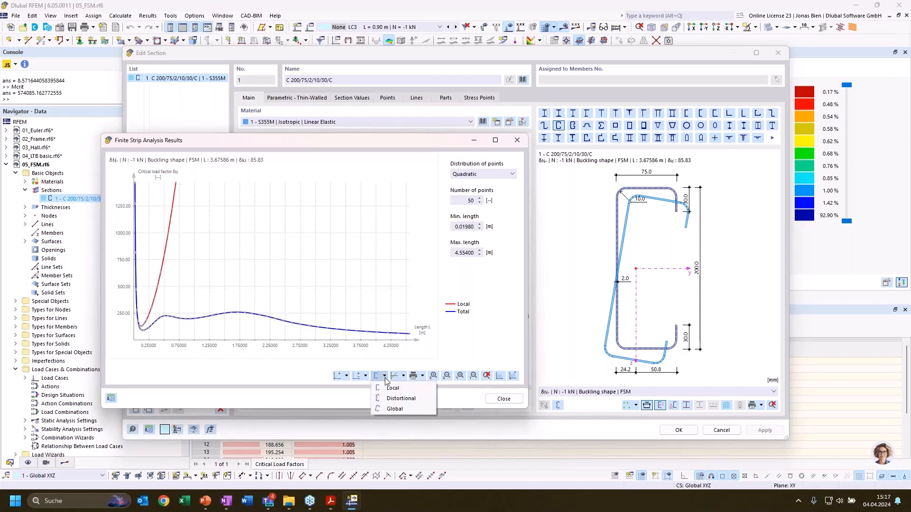
{"action": "left_click", "coordinate": [394, 398]}
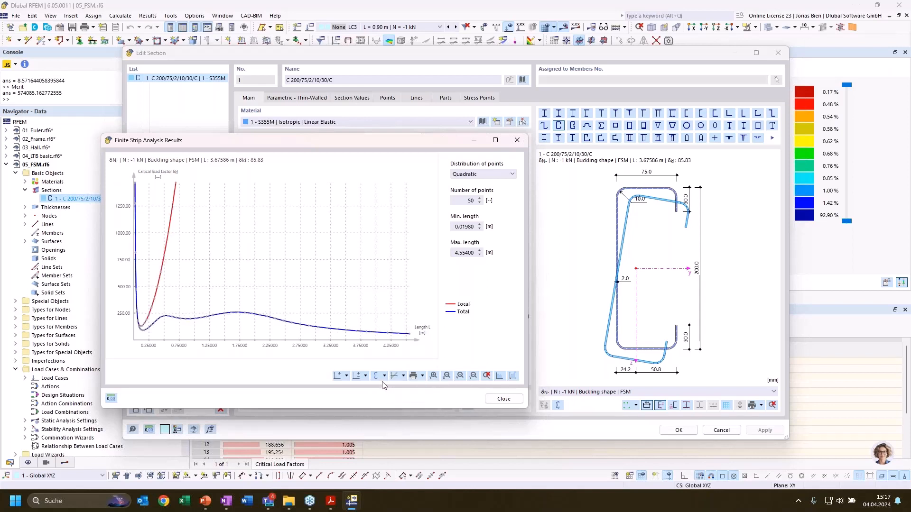
{"action": "left_click", "coordinate": [142, 326]}
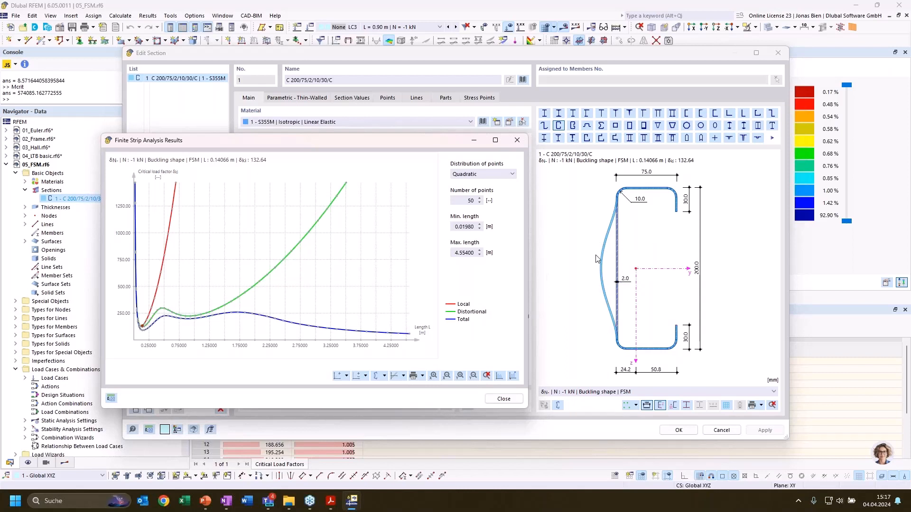
{"action": "left_click", "coordinate": [191, 316]}
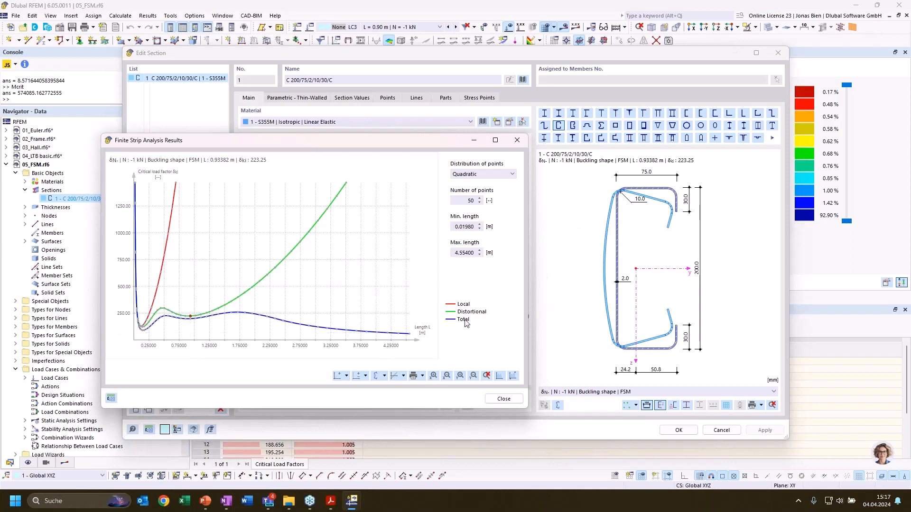
- Add the global curve to the chart and view buckling shapes at lengths 3.19431 m and 2.60511 m
{"action": "left_click", "coordinate": [385, 378]}
{"action": "left_click", "coordinate": [402, 398]}
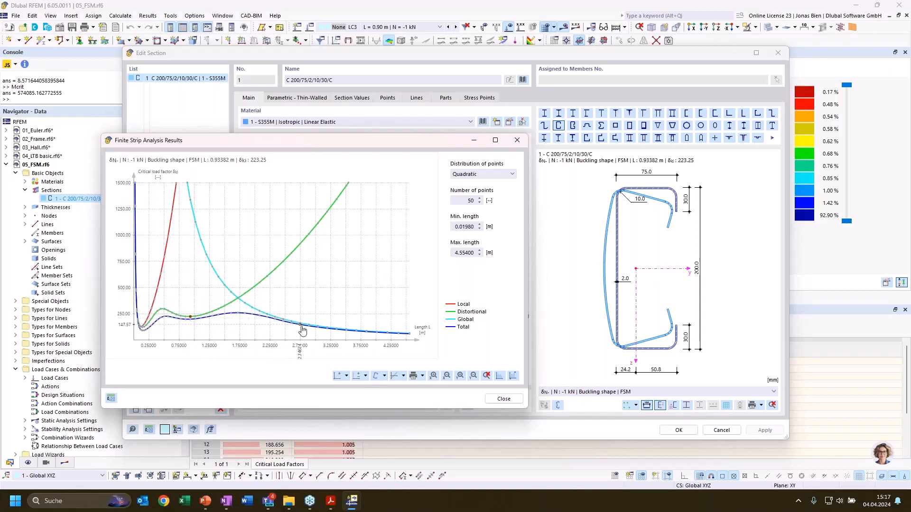
{"action": "left_click", "coordinate": [327, 327]}
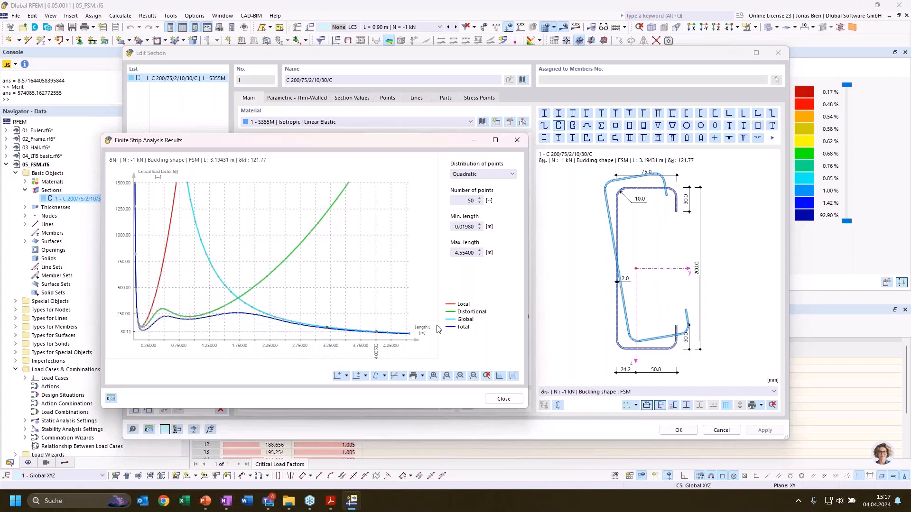
{"action": "left_click", "coordinate": [245, 303]}
{"action": "left_click", "coordinate": [260, 313]}
{"action": "left_click", "coordinate": [291, 324]}
- Switch the section preview to the 3D buckling shape and inspect the 2.60511 m member from several angles
{"action": "left_click", "coordinate": [559, 405]}
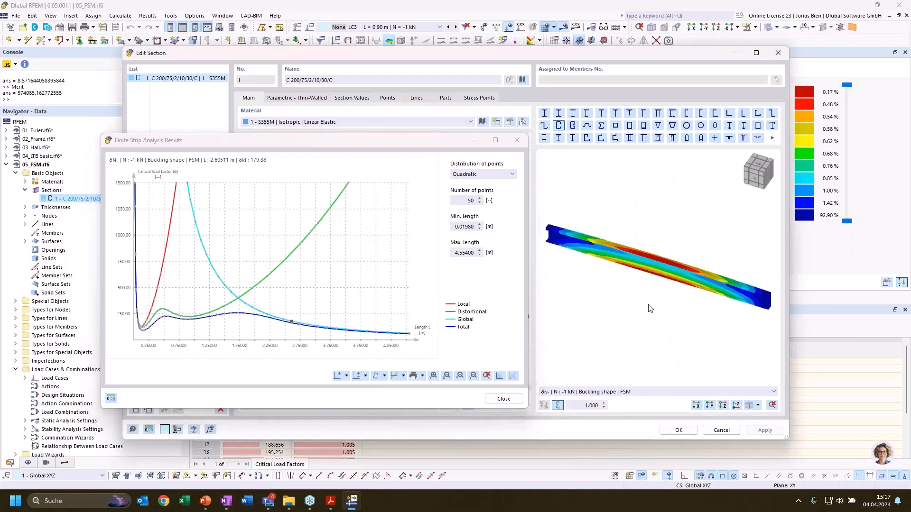
{"action": "middle_click_drag", "start_coordinate": [645, 287], "coordinate": [621, 210], "text": "ctrl"}
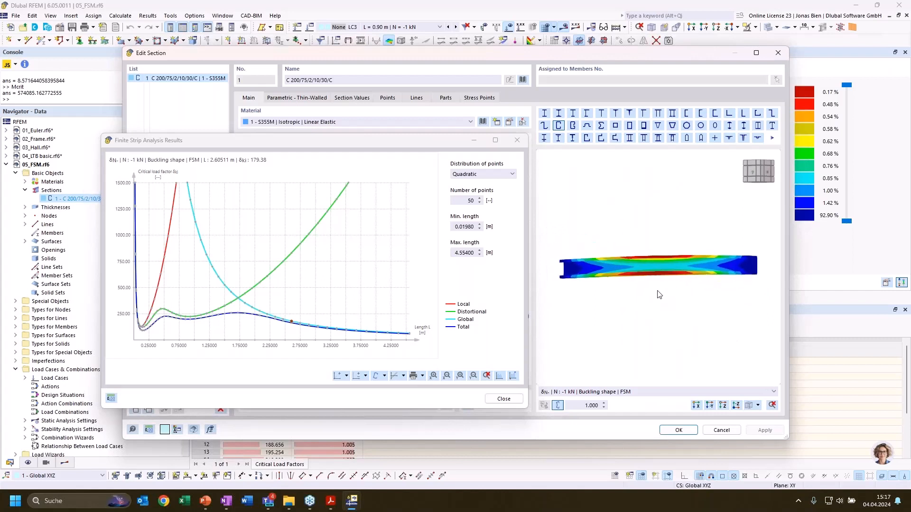
{"action": "middle_click_drag", "start_coordinate": [657, 295], "coordinate": [608, 337], "text": "ctrl"}
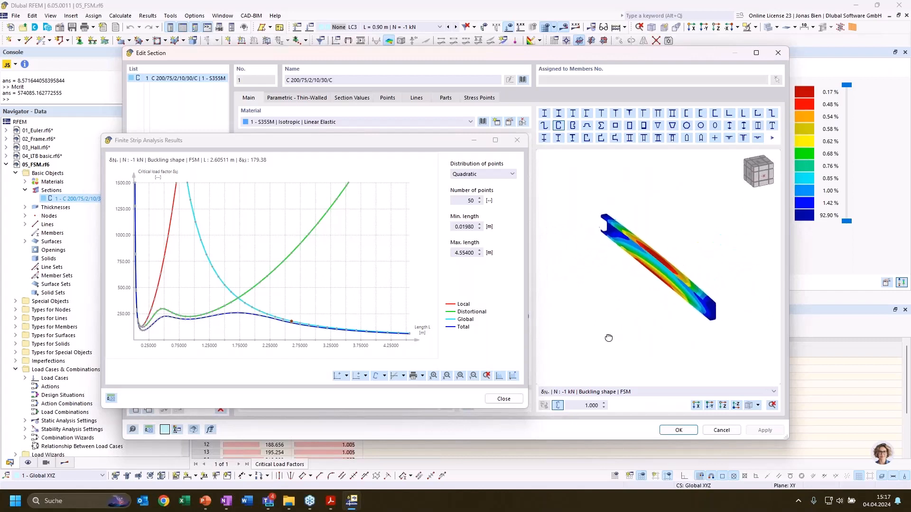
{"action": "scroll", "coordinate": [670, 261], "scroll_direction": "up", "scroll_amount": 1}
{"action": "scroll", "coordinate": [677, 258], "scroll_direction": "up", "scroll_amount": 1}
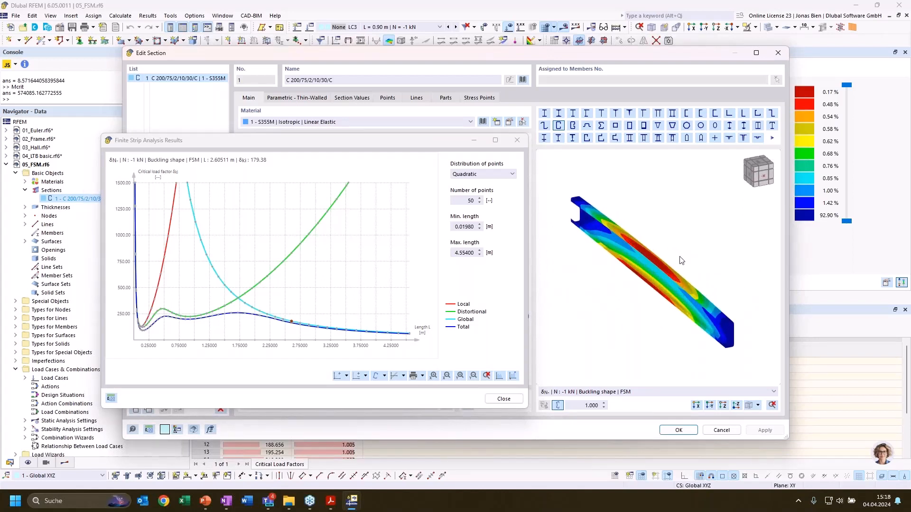
{"action": "middle_click_drag", "start_coordinate": [676, 266], "coordinate": [674, 243], "text": "ctrl"}
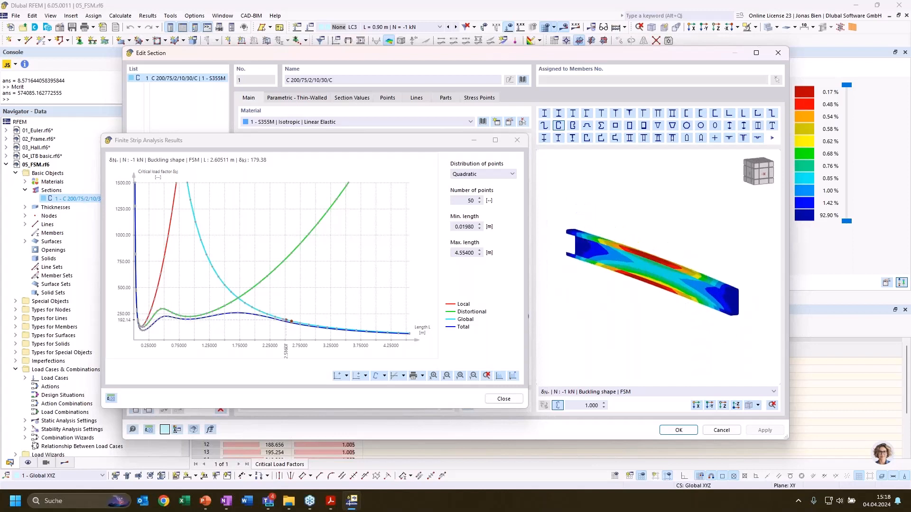
- Examine the 3D buckling shapes on the total curve at lengths 1.50036, 0.93382, 0.17277 and 1.39649 m
{"action": "left_click", "coordinate": [225, 319]}
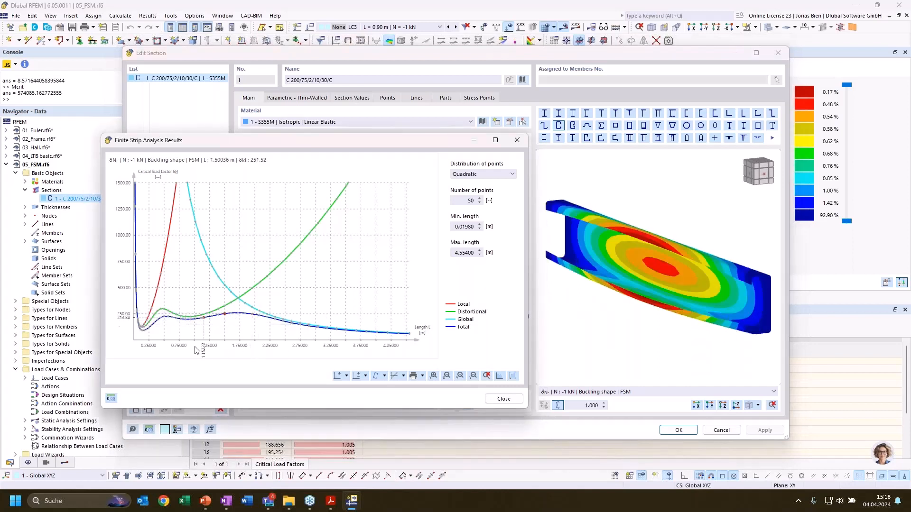
{"action": "left_click", "coordinate": [193, 325]}
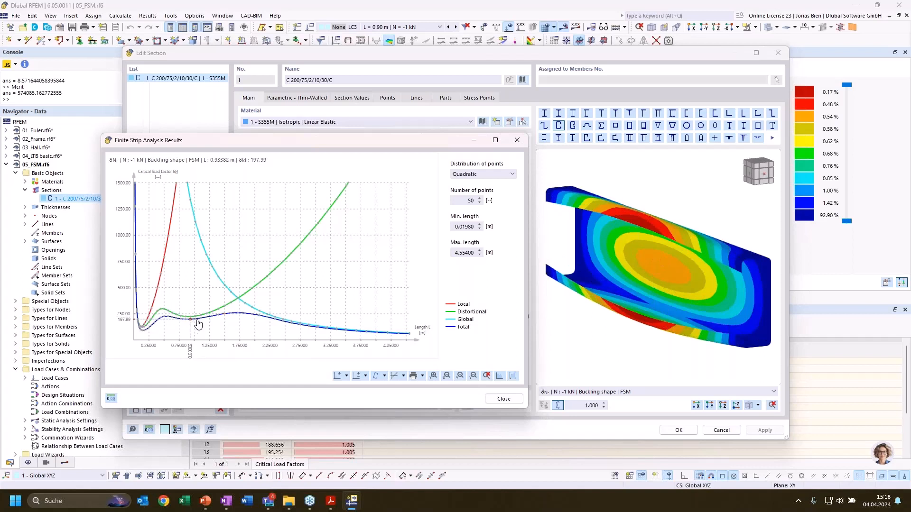
{"action": "left_click", "coordinate": [145, 334]}
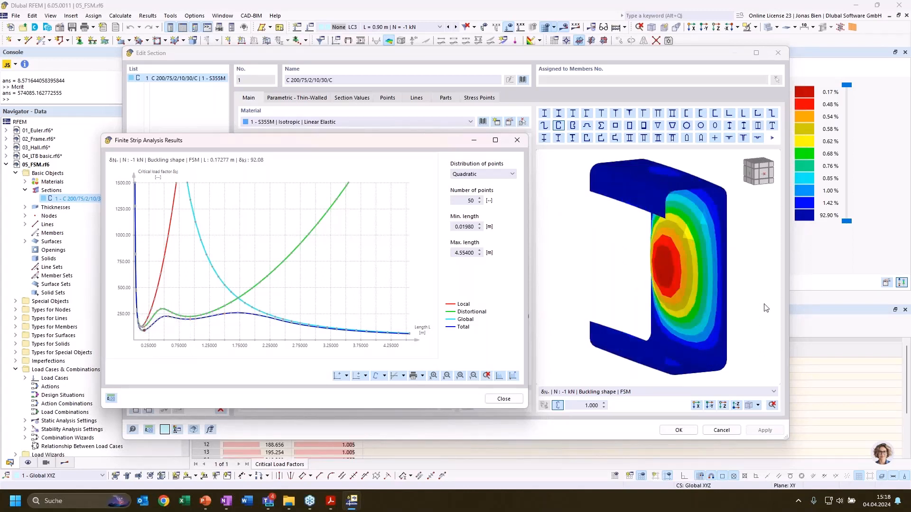
{"action": "middle_click_drag", "start_coordinate": [647, 293], "coordinate": [564, 301], "text": "ctrl"}
{"action": "middle_click_drag", "start_coordinate": [687, 290], "coordinate": [775, 300], "text": "ctrl"}
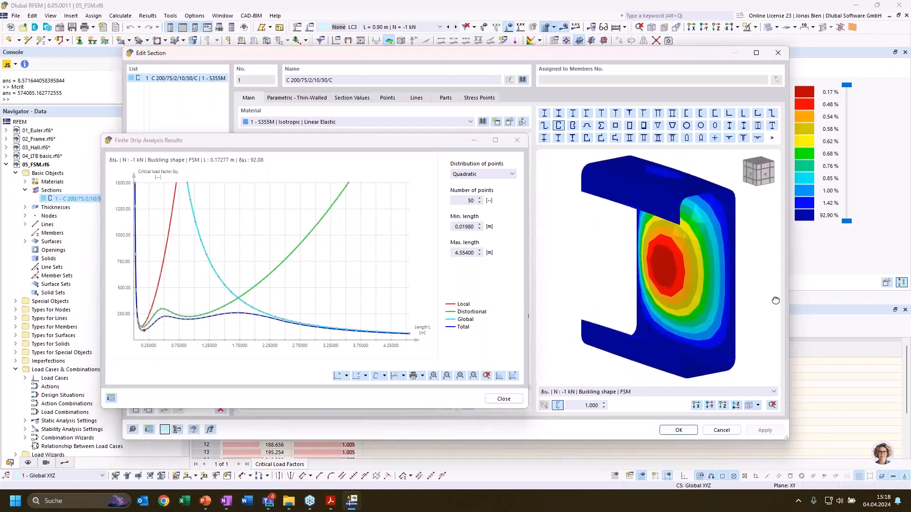
{"action": "left_click", "coordinate": [219, 319]}
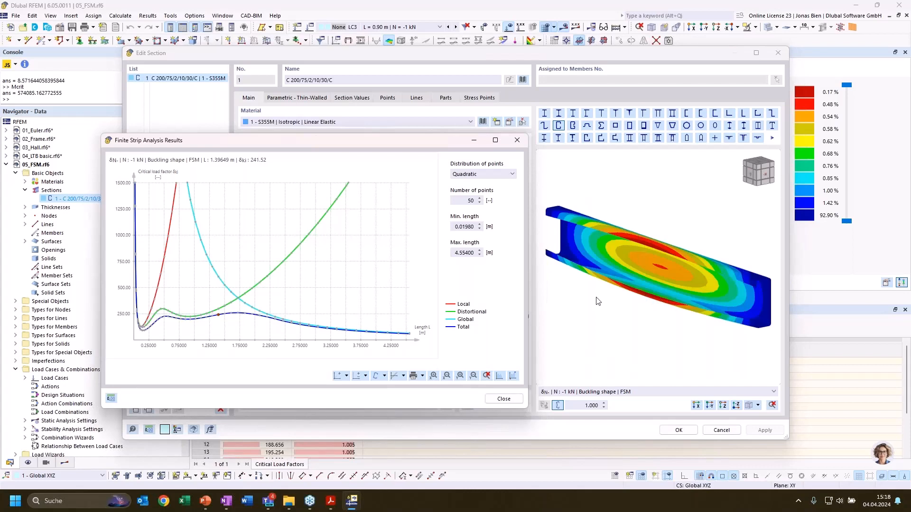
- Look through the available section result types, close the finite strip results, and switch to the PowerPoint presentation
{"action": "left_click", "coordinate": [595, 392]}
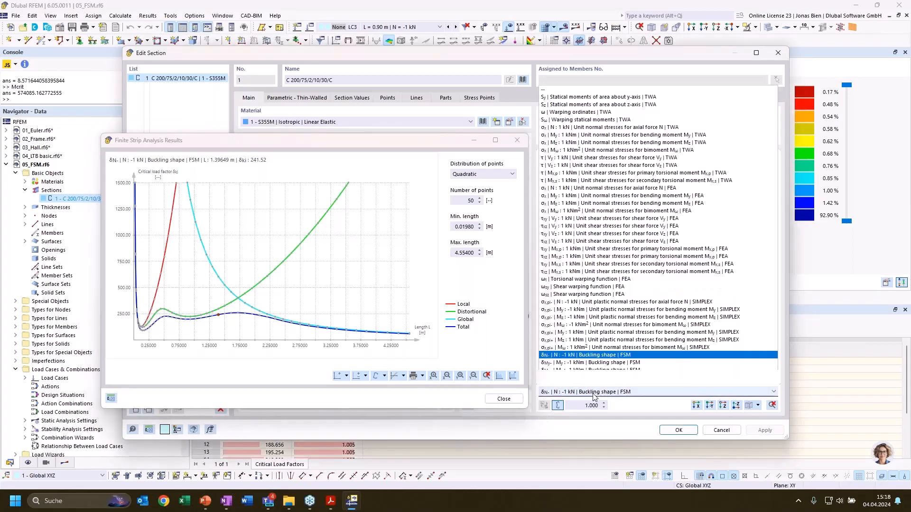
{"action": "left_click", "coordinate": [504, 399]}
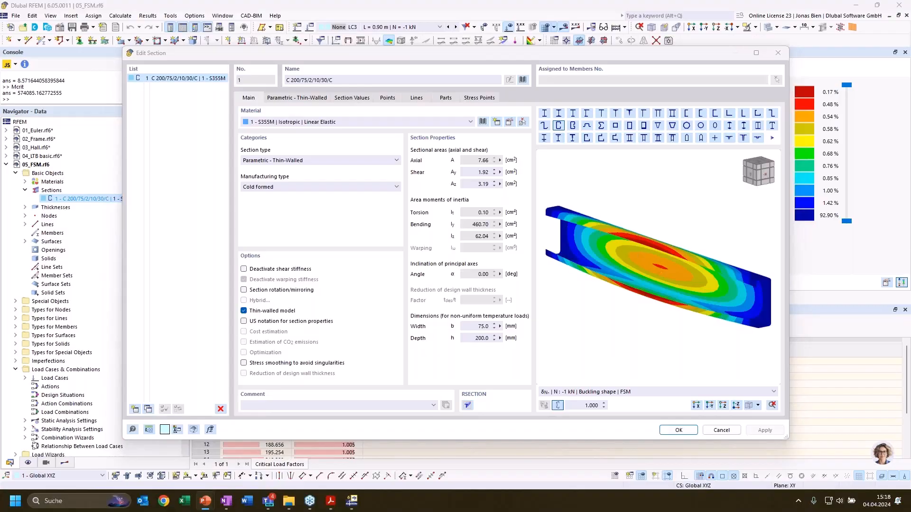
{"action": "left_click", "coordinate": [205, 501]}
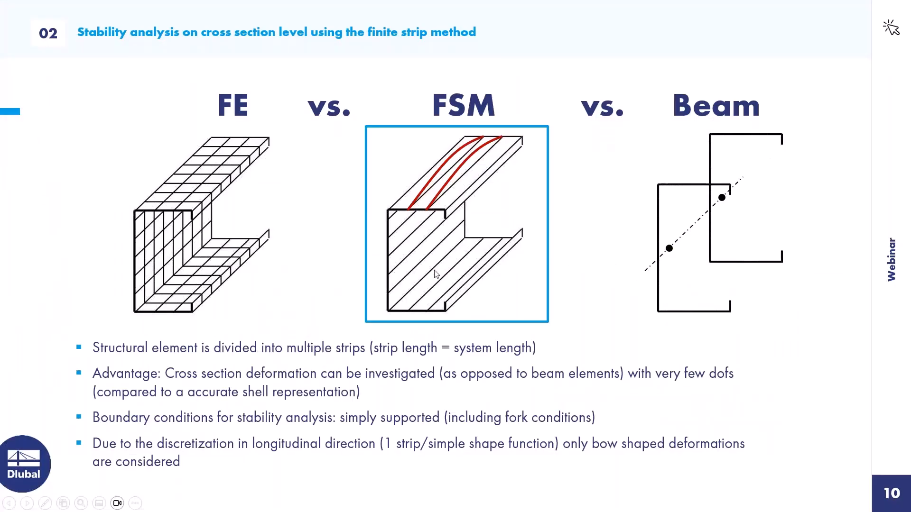
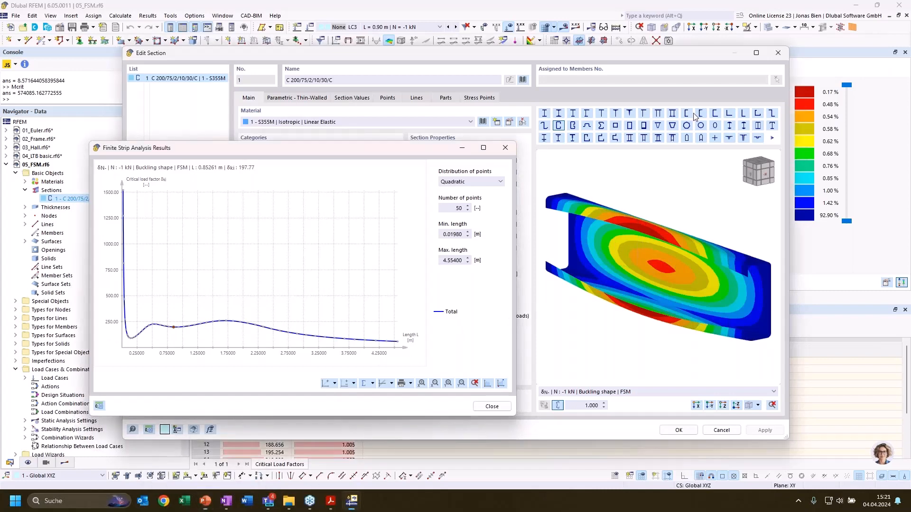
- Close the finite strip results and section properties, and display mode shape 1 of load case LC2 on the 0.28 m column for closer inspection
{"action": "left_click", "coordinate": [505, 147]}
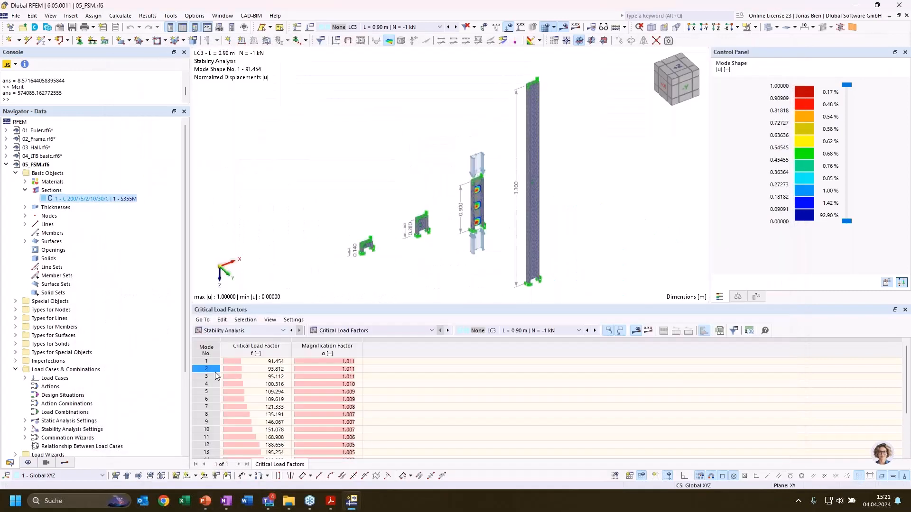
{"action": "left_click", "coordinate": [488, 330]}
{"action": "left_click", "coordinate": [508, 346]}
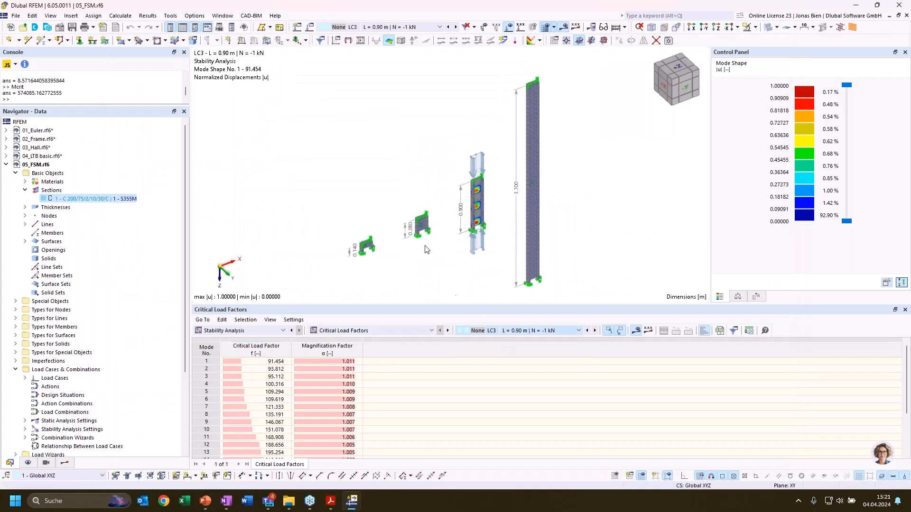
{"action": "double_click", "coordinate": [428, 249]}
{"action": "left_click", "coordinate": [524, 308]}
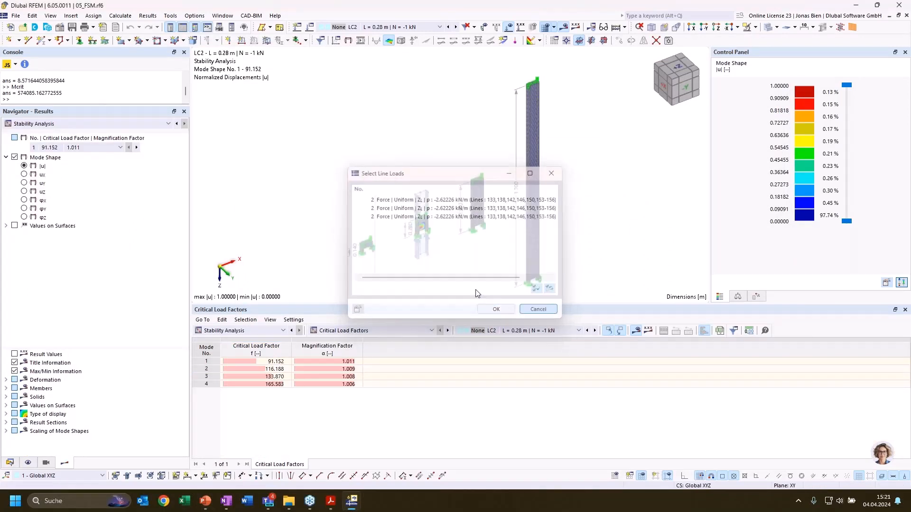
{"action": "scroll", "coordinate": [430, 234], "scroll_direction": "up", "scroll_amount": 5}
{"action": "middle_click_drag", "start_coordinate": [428, 183], "coordinate": [457, 170], "text": "ctrl"}
{"action": "scroll", "coordinate": [453, 172], "scroll_direction": "up", "scroll_amount": 5}
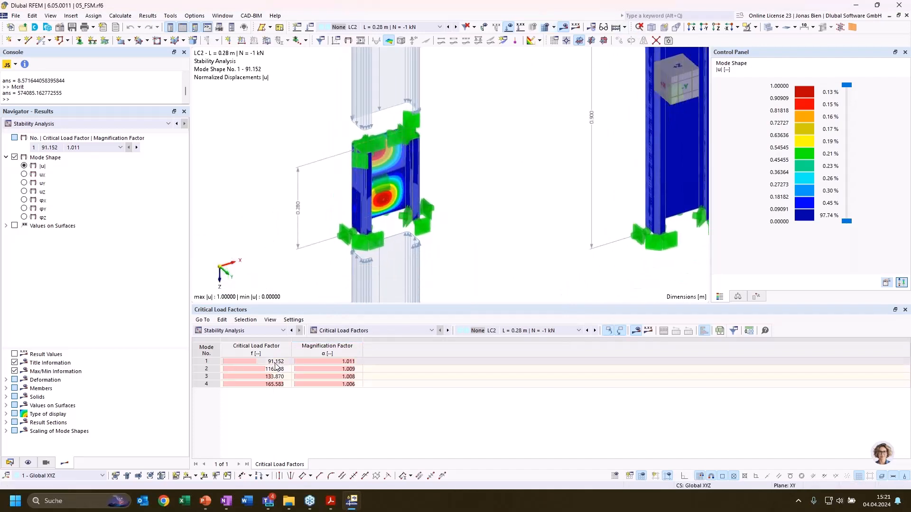
- Check mode 1 in the critical load factor table and view the 0.28 m column's mode shape among the neighbouring columns
{"action": "left_click", "coordinate": [256, 362]}
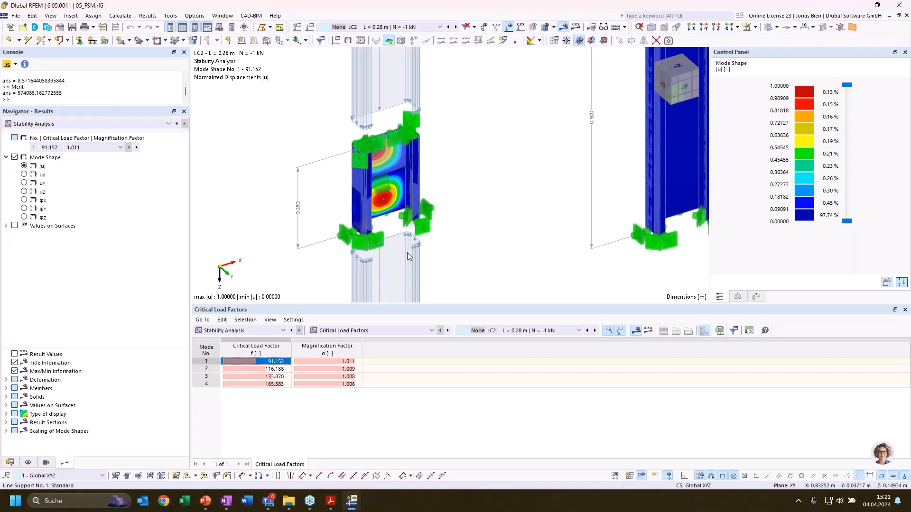
{"action": "middle_click_drag", "start_coordinate": [473, 198], "coordinate": [480, 172], "text": "ctrl"}
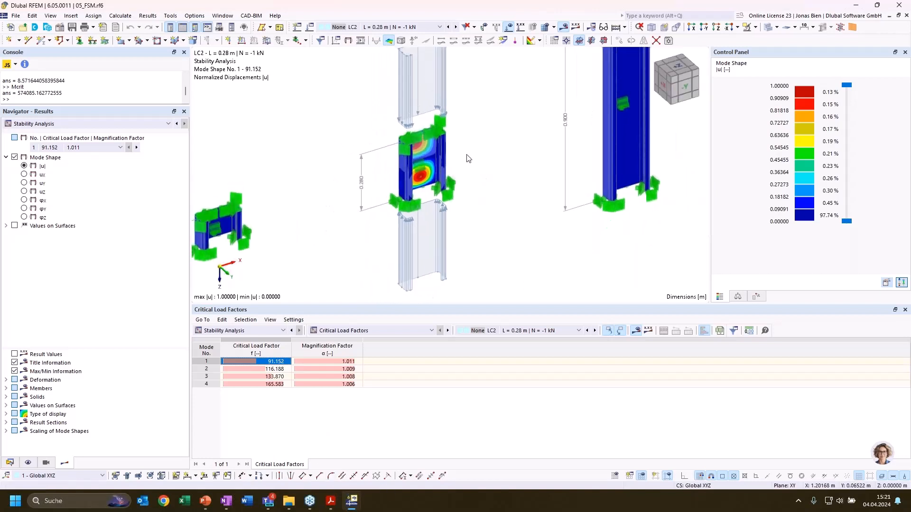
{"action": "scroll", "coordinate": [467, 158], "scroll_direction": "down", "scroll_amount": 1}
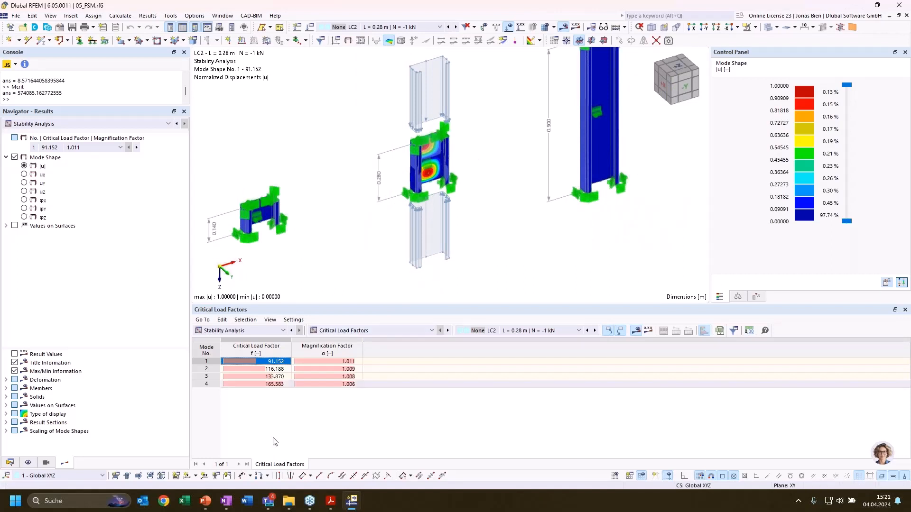
- Switch to the PowerPoint slide show and reveal the buckling curves for m=1, m=2 and the higher half-wave numbers on the finite strip slide
{"action": "left_click", "coordinate": [206, 501]}
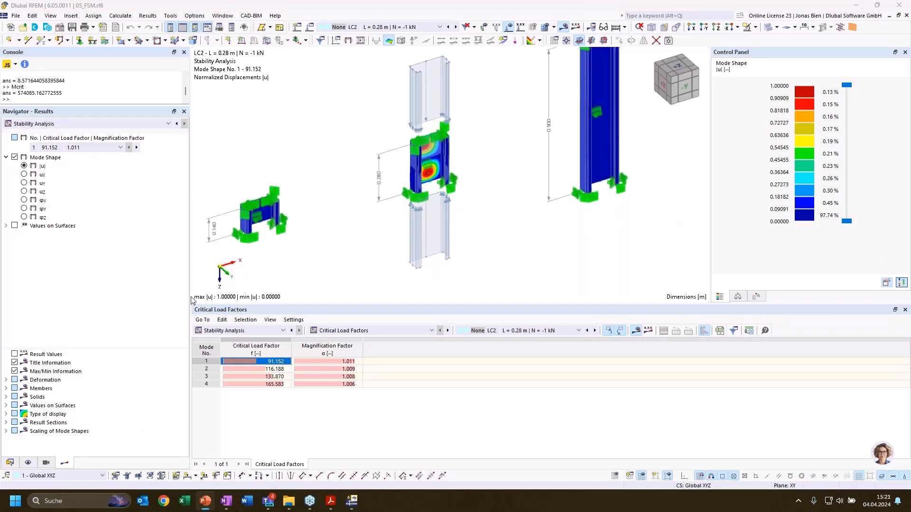
{"action": "key", "text": "shift+F5"}
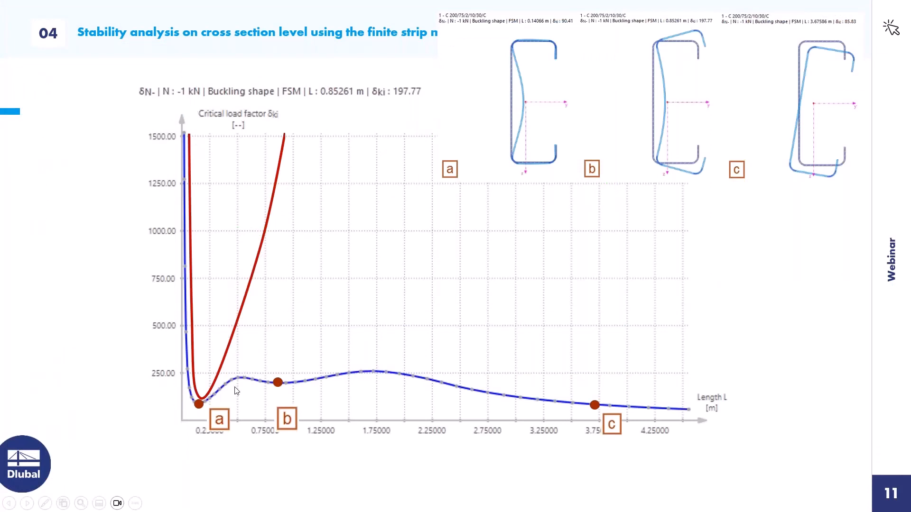
{"action": "left_click", "coordinate": [205, 405]}
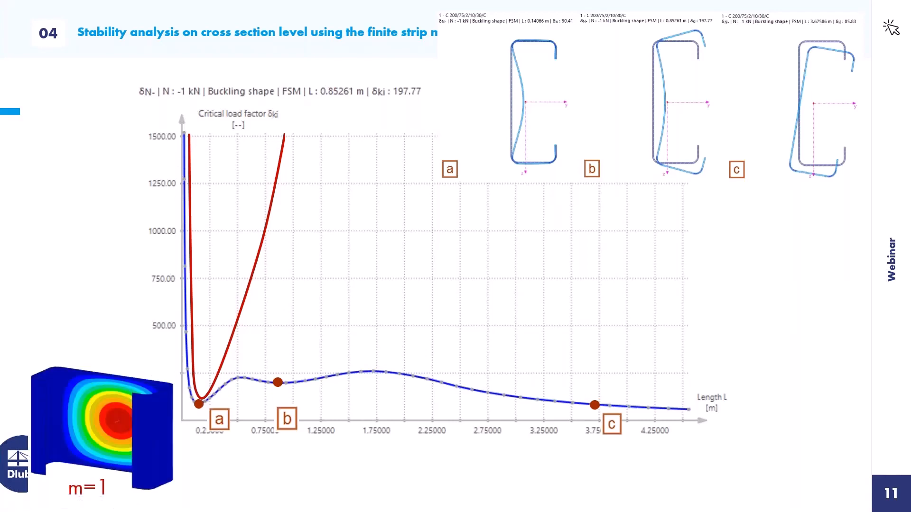
{"action": "key", "text": "Right"}
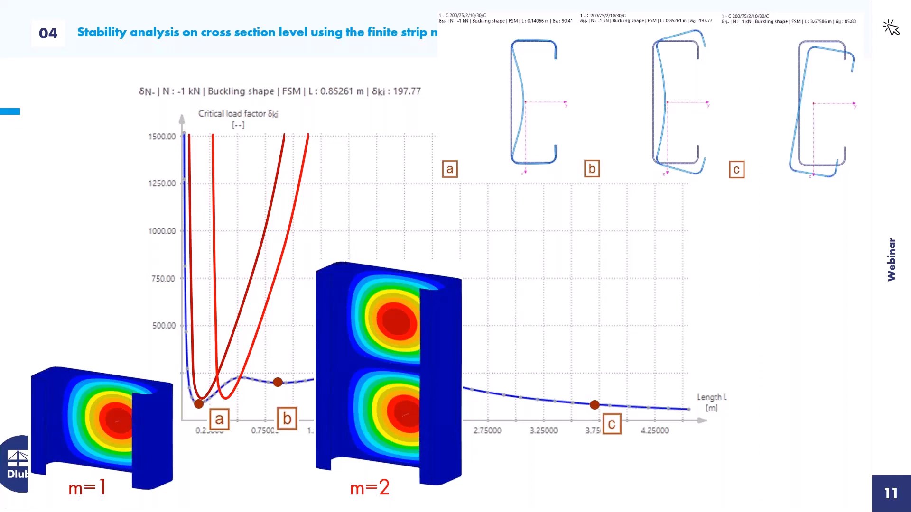
{"action": "key", "text": "Right"}
{"action": "key", "text": "Right"}
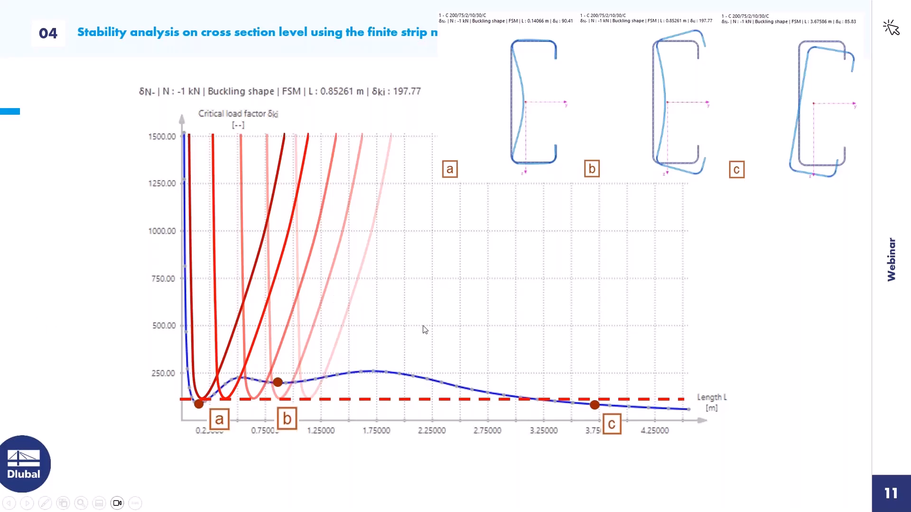
- Return to RFEM and open the finite strip analysis results of section C 200/75/2/10/30/C for the buckling shape under N = -1 kN
{"action": "key", "text": "alt+Tab"}
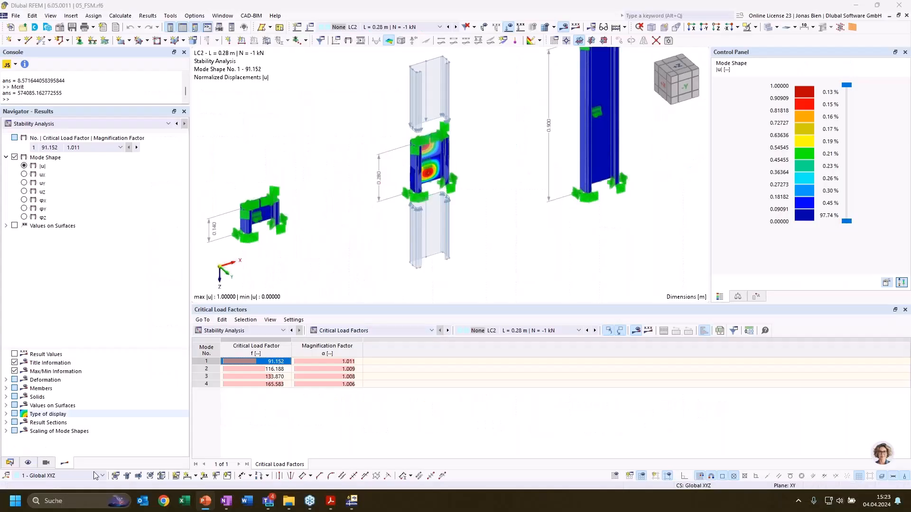
{"action": "left_click", "coordinate": [9, 463]}
{"action": "double_click", "coordinate": [92, 199]}
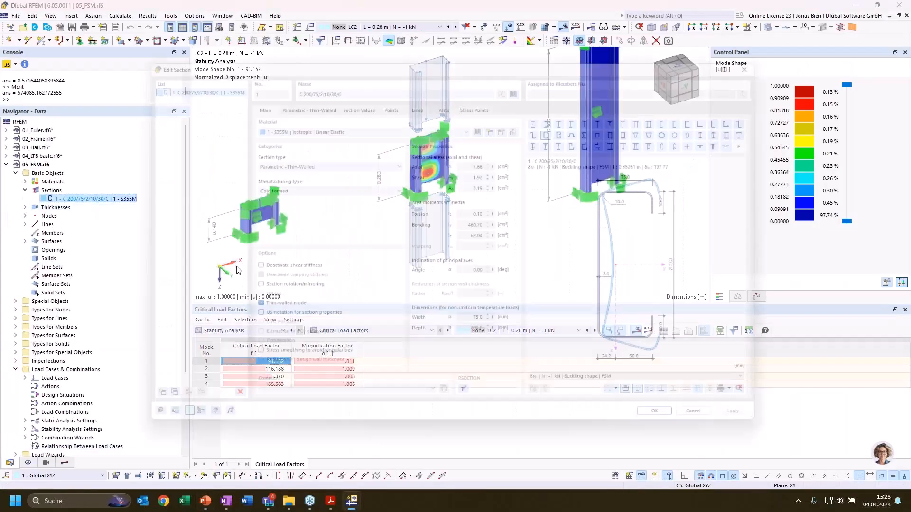
{"action": "left_click", "coordinate": [612, 392]}
{"action": "left_click", "coordinate": [617, 339]}
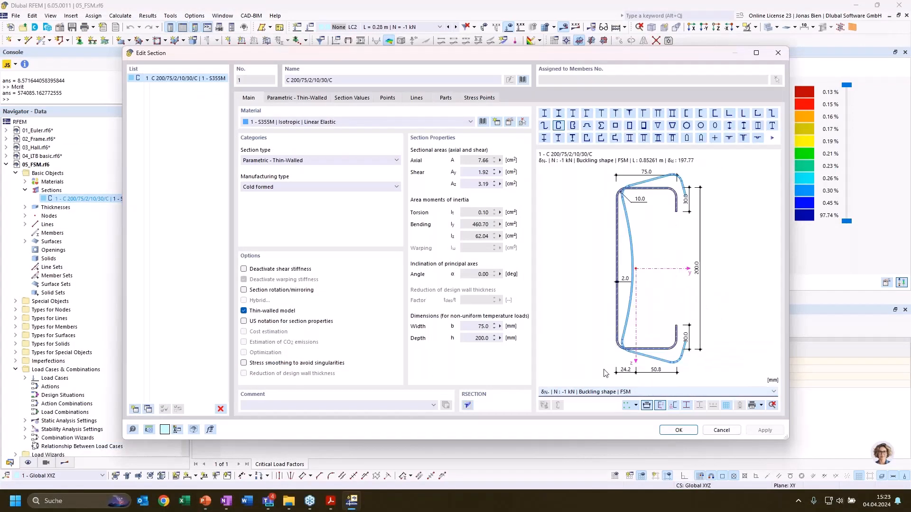
{"action": "left_click", "coordinate": [602, 391]}
{"action": "left_click", "coordinate": [598, 345]}
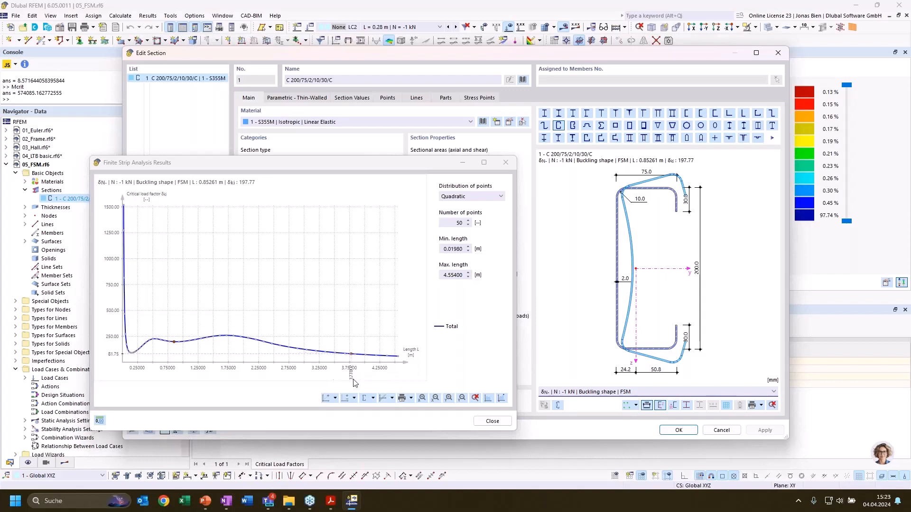
- Add the Distortional curve to the finite strip diagram, compare it with the total curve, and close the results and section properties
{"action": "left_click", "coordinate": [372, 398]}
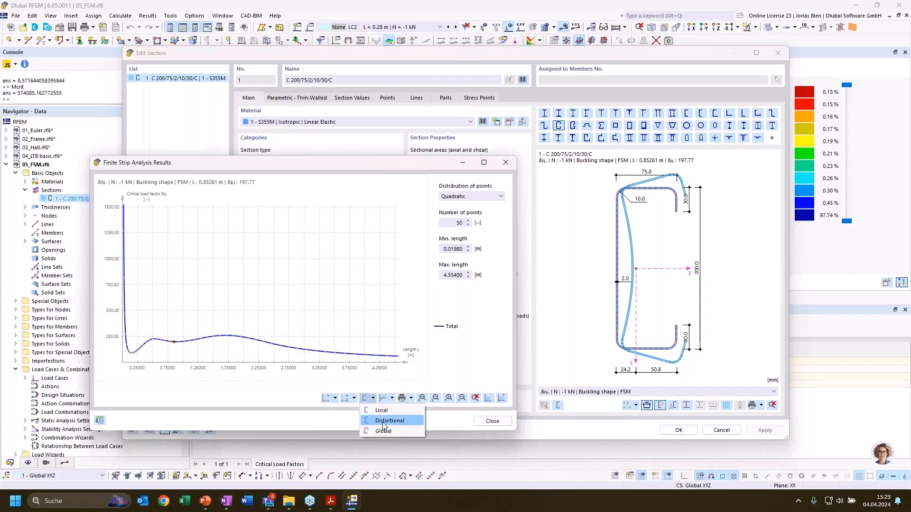
{"action": "left_click", "coordinate": [383, 421]}
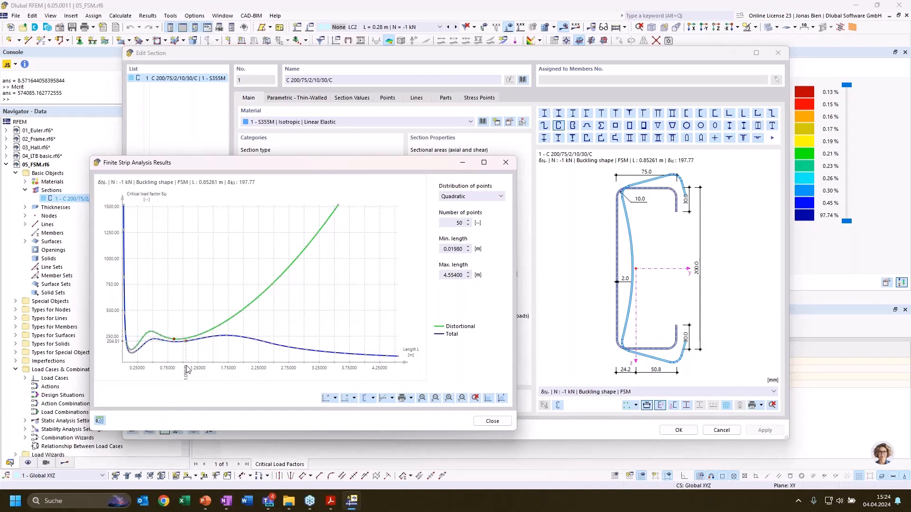
{"action": "left_click", "coordinate": [493, 427]}
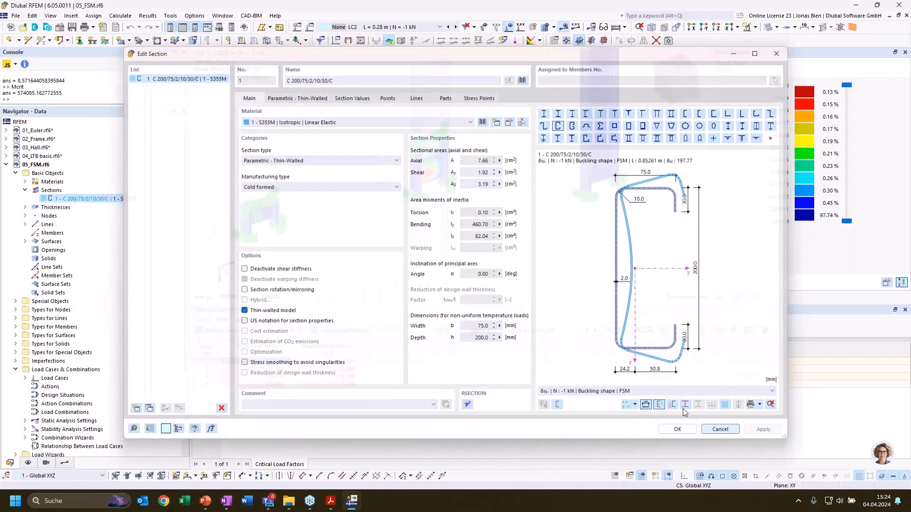
{"action": "left_click", "coordinate": [720, 428]}
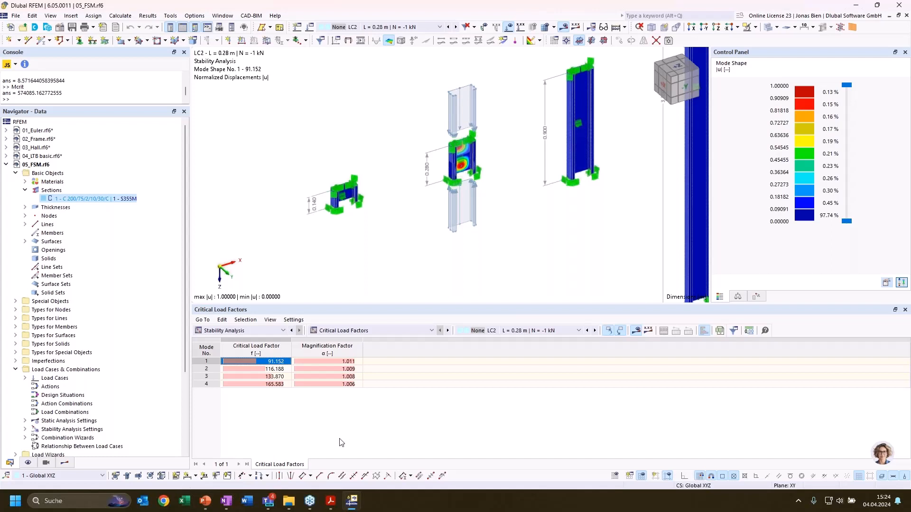
- Switch to the 06_Joints.rf6 model and view the steel joint where the post meets the beam
{"action": "left_click", "coordinate": [7, 165]}
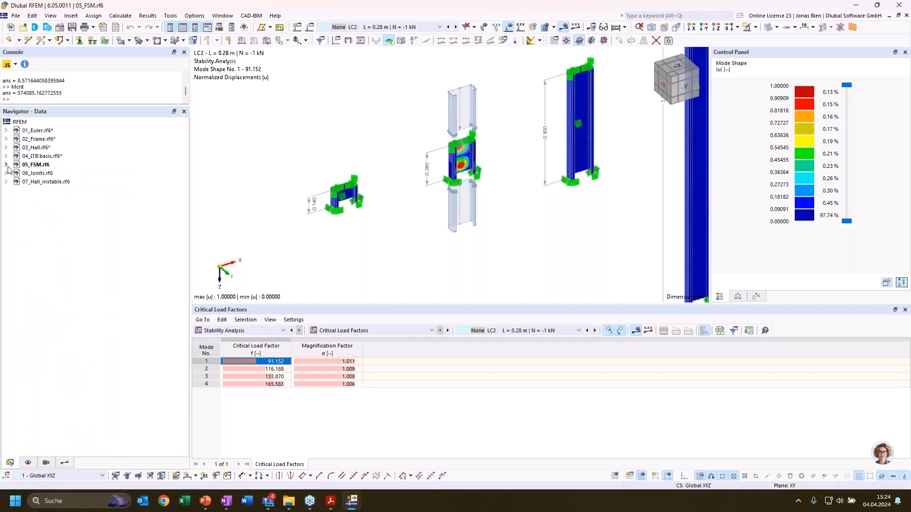
{"action": "double_click", "coordinate": [38, 173]}
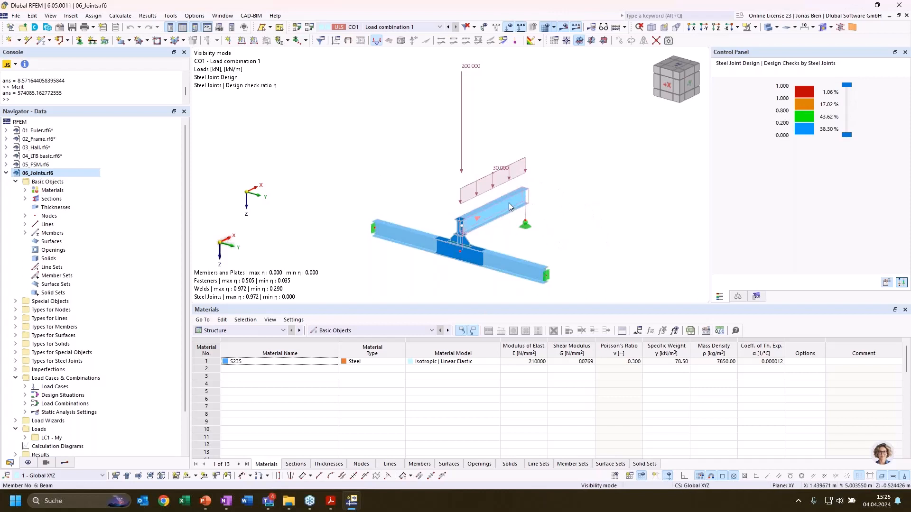
{"action": "mouse_move", "coordinate": [508, 208]}
{"action": "mouse_move", "coordinate": [491, 275]}
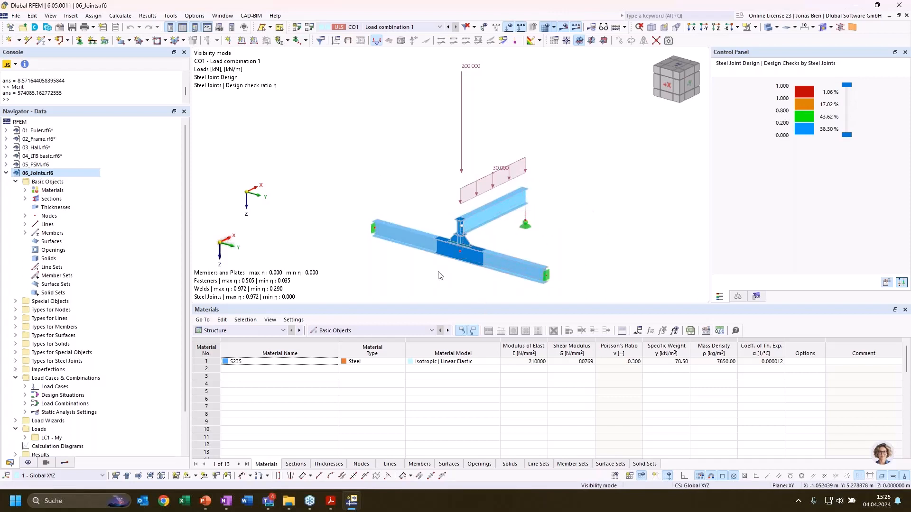
{"action": "scroll", "coordinate": [439, 276], "scroll_direction": "up", "scroll_amount": 1}
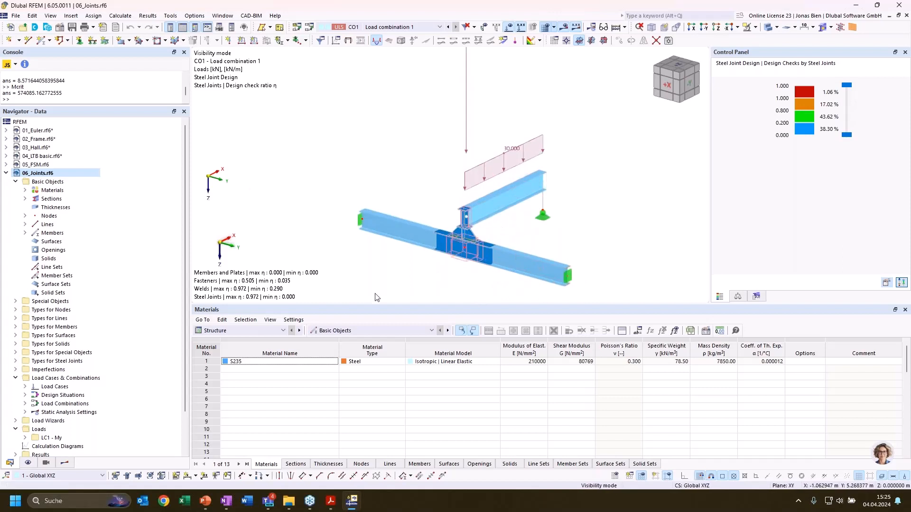
- Examine the steel joint at node 3 and the buckling analysis option in its ultimate configuration, leaving both without changes
{"action": "left_click", "coordinate": [273, 331]}
{"action": "left_click", "coordinate": [274, 271]}
{"action": "double_click", "coordinate": [465, 261]}
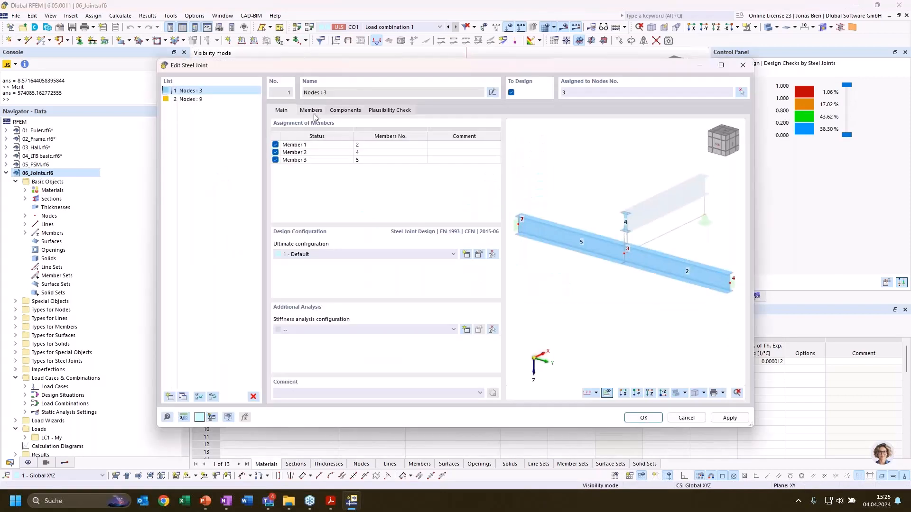
{"action": "left_click", "coordinate": [480, 255]}
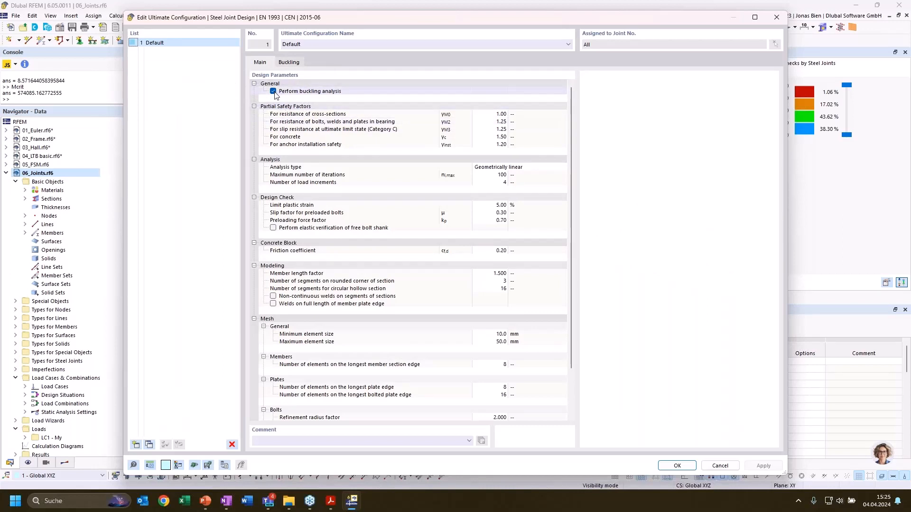
{"action": "left_click", "coordinate": [717, 468]}
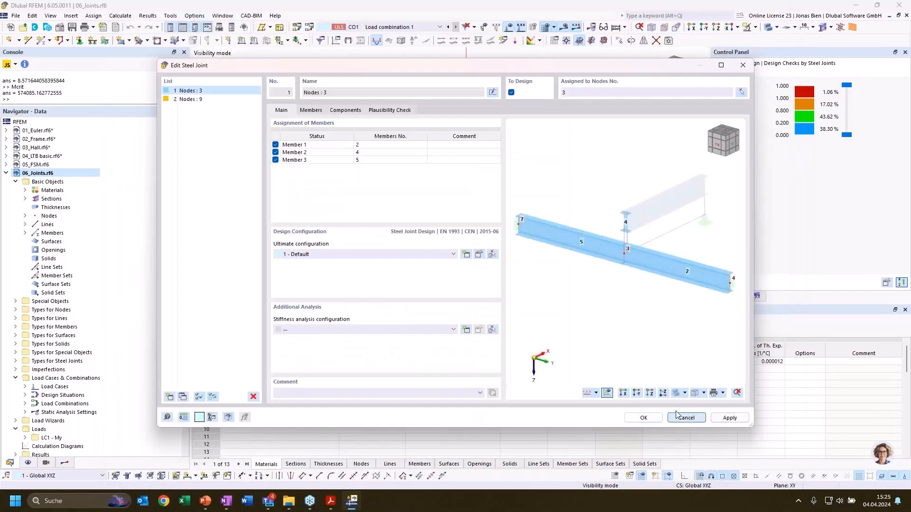
{"action": "left_click", "coordinate": [683, 417]}
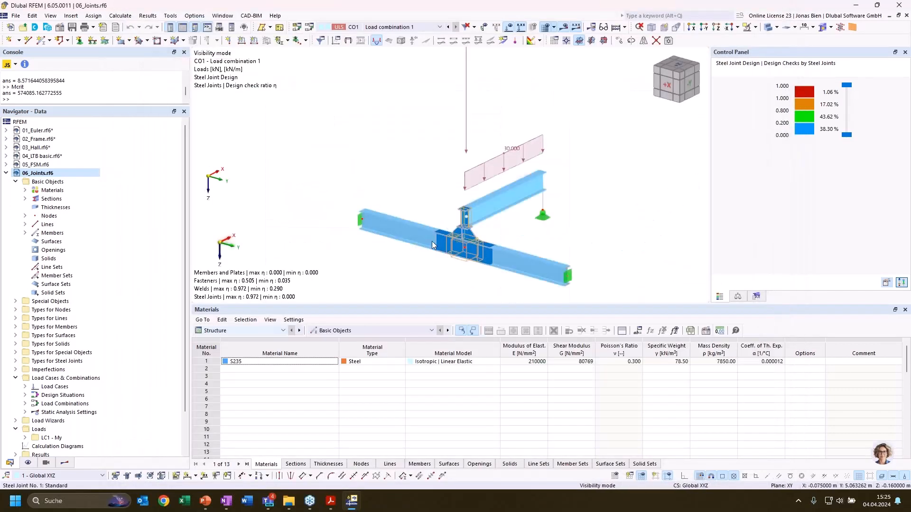
- Look through the steel joints table and show the Buckling Analysis results of the Steel Joint Design
{"action": "left_click", "coordinate": [349, 332]}
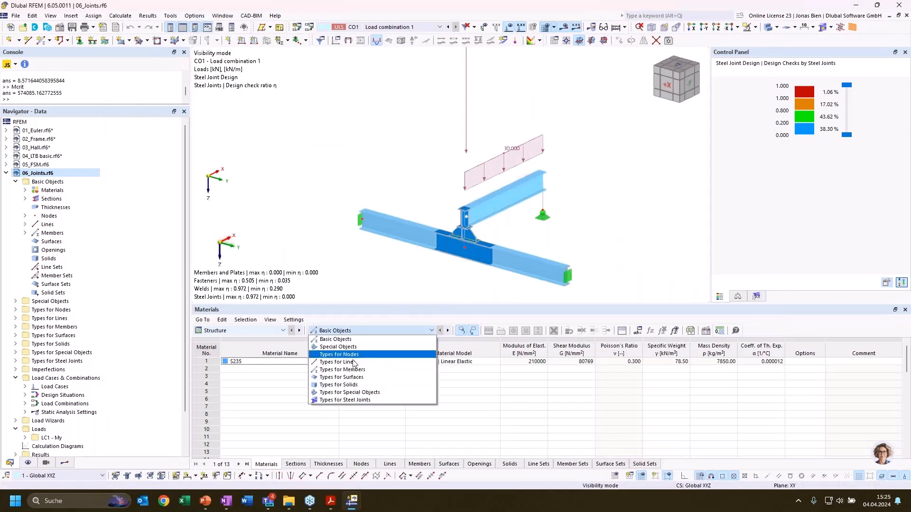
{"action": "left_click", "coordinate": [352, 401]}
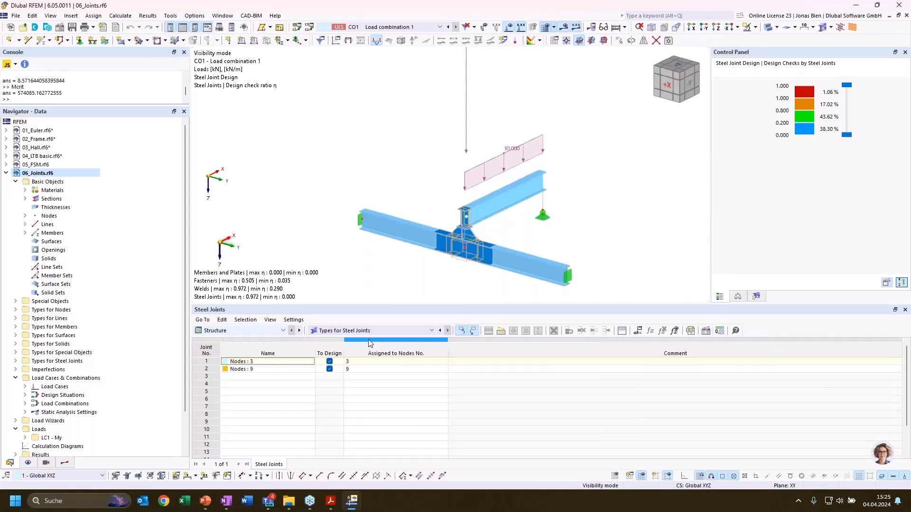
{"action": "left_click", "coordinate": [255, 332]}
{"action": "left_click", "coordinate": [231, 398]}
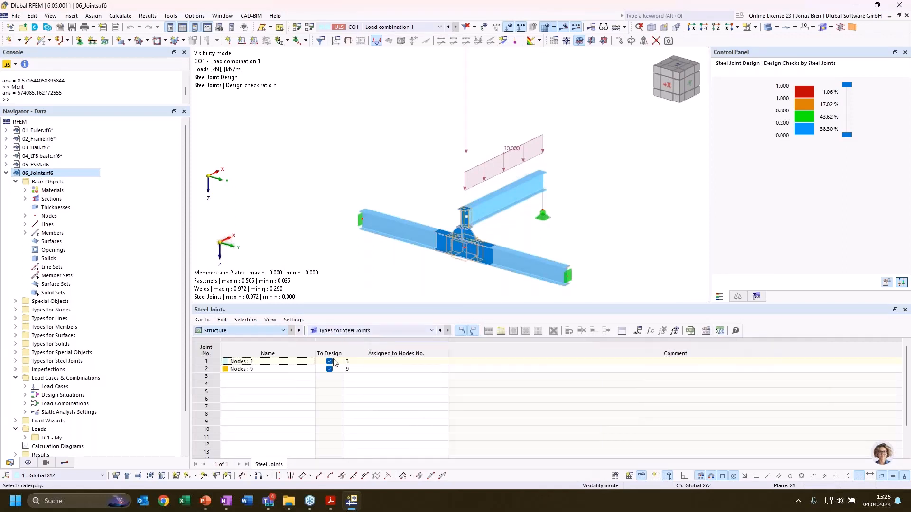
{"action": "left_click", "coordinate": [379, 331]}
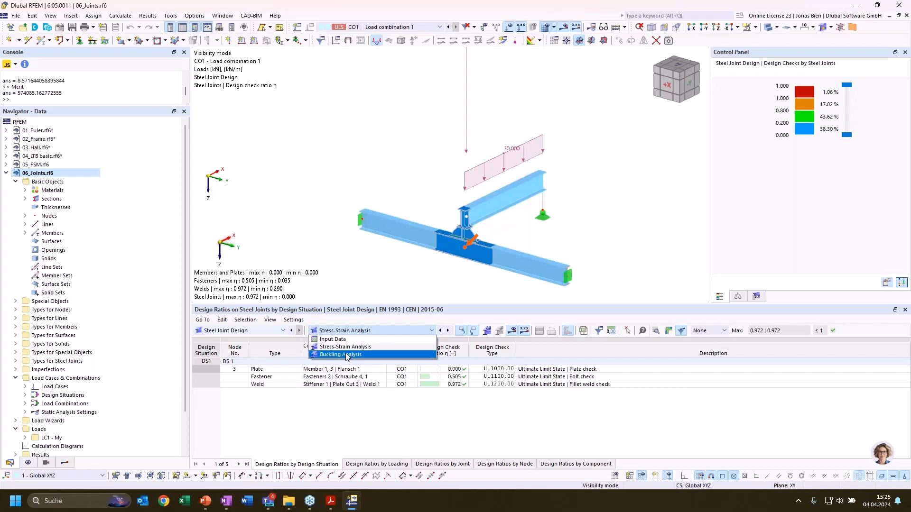
{"action": "left_click", "coordinate": [354, 356]}
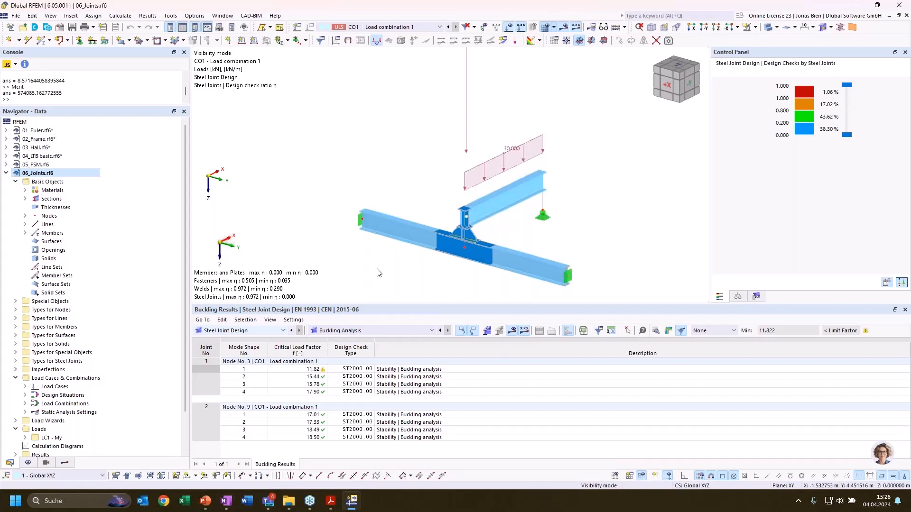
- Display mode shape 1 of the joint at node 3 in the detailed steel joint results
{"action": "left_click", "coordinate": [369, 370]}
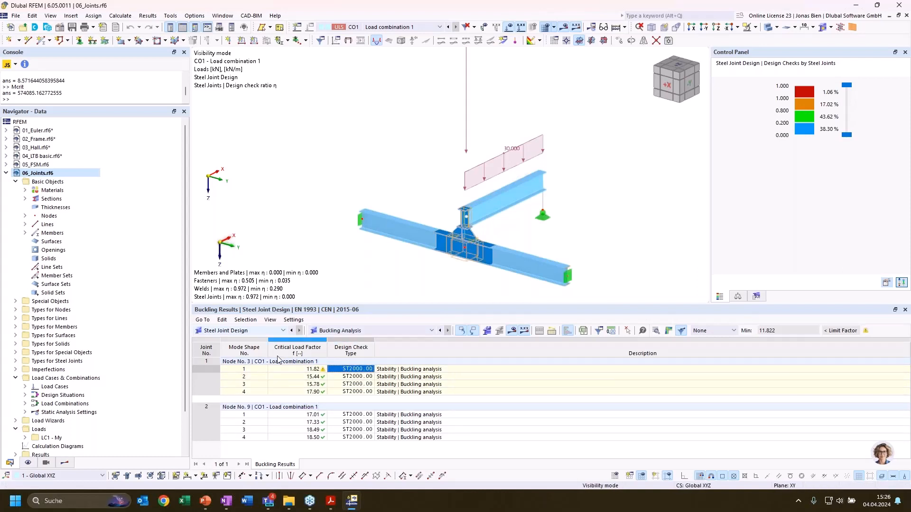
{"action": "left_click", "coordinate": [308, 370]}
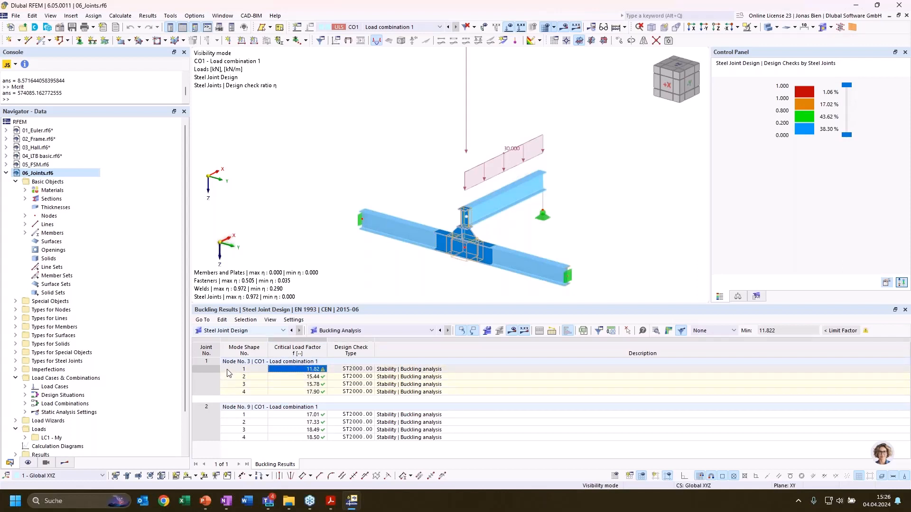
{"action": "left_click", "coordinate": [228, 369]}
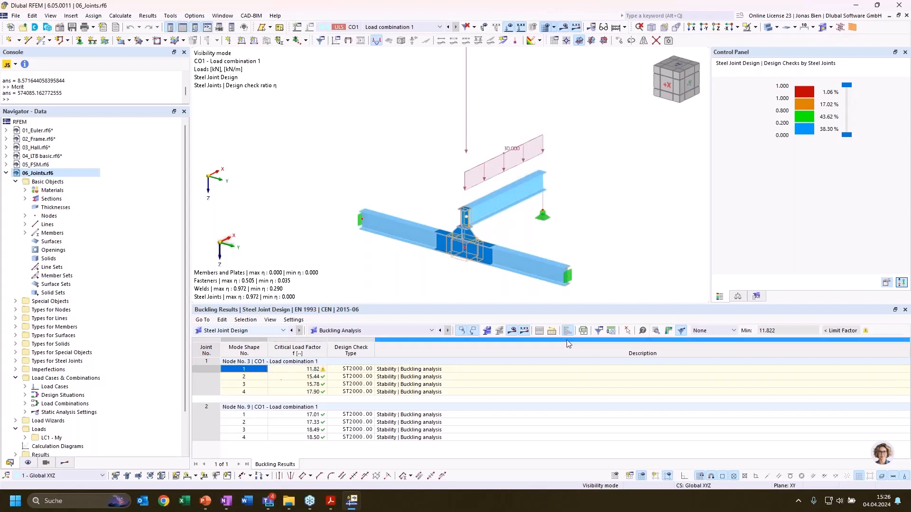
{"action": "left_click", "coordinate": [669, 331]}
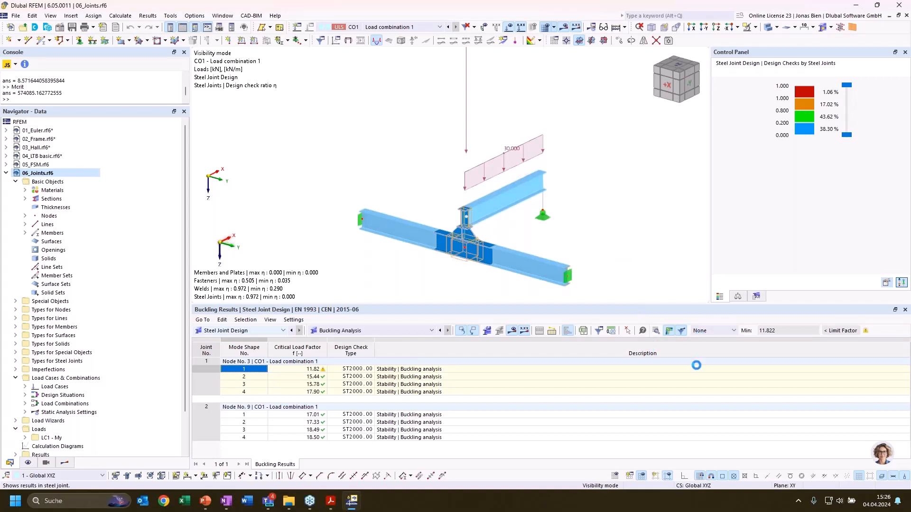
{"action": "left_click", "coordinate": [669, 331]}
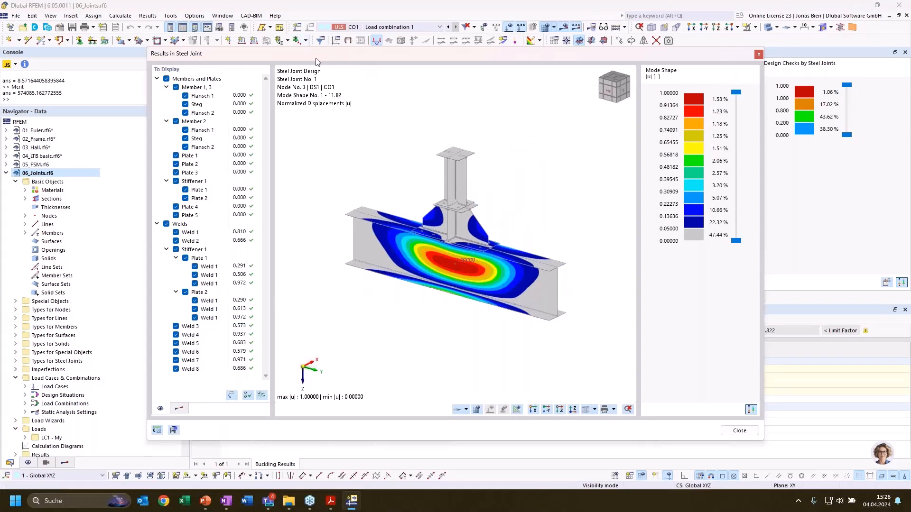
{"action": "left_click_drag", "start_coordinate": [316, 59], "coordinate": [433, 55]}
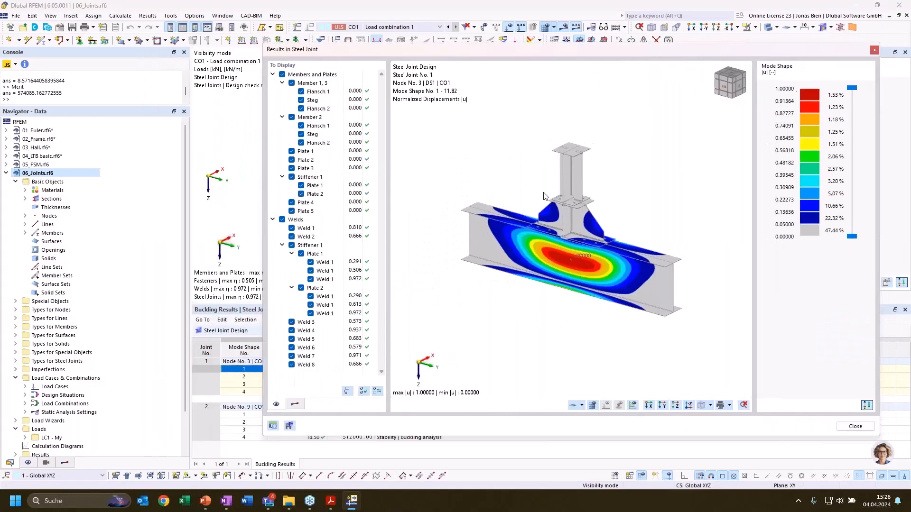
- Compare mode shapes 1 to 4 of the joint at node 3 in the detailed steel joint results, finishing with mode shape 1
{"action": "left_click", "coordinate": [246, 378]}
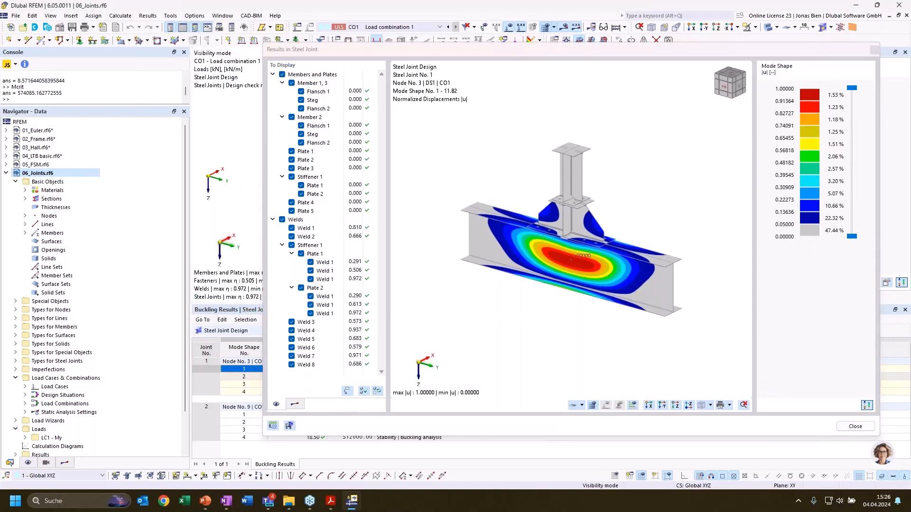
{"action": "left_click", "coordinate": [245, 385]}
{"action": "left_click", "coordinate": [242, 393]}
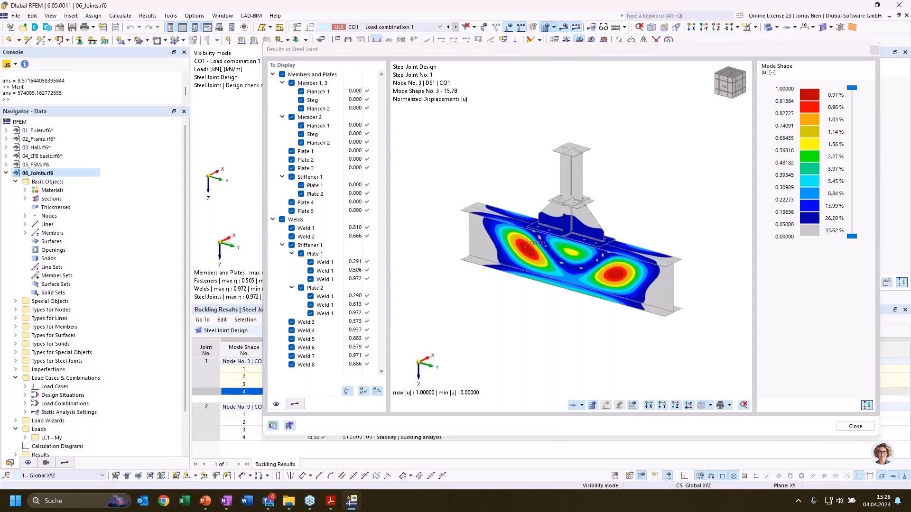
{"action": "left_click", "coordinate": [245, 369]}
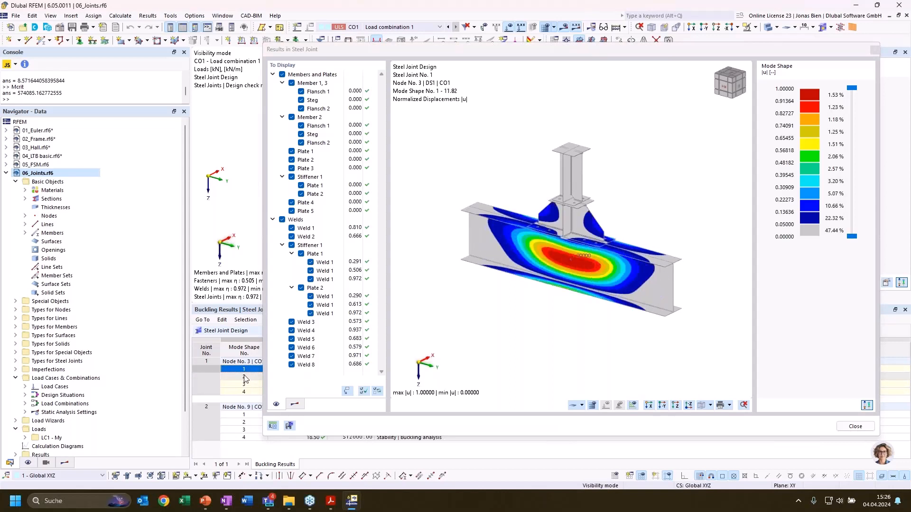
{"action": "left_click", "coordinate": [245, 377]}
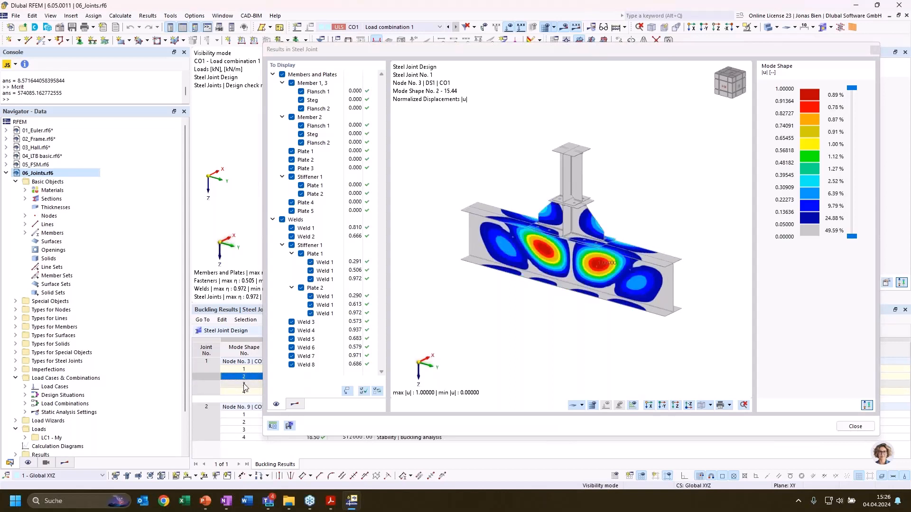
{"action": "left_click", "coordinate": [244, 369]}
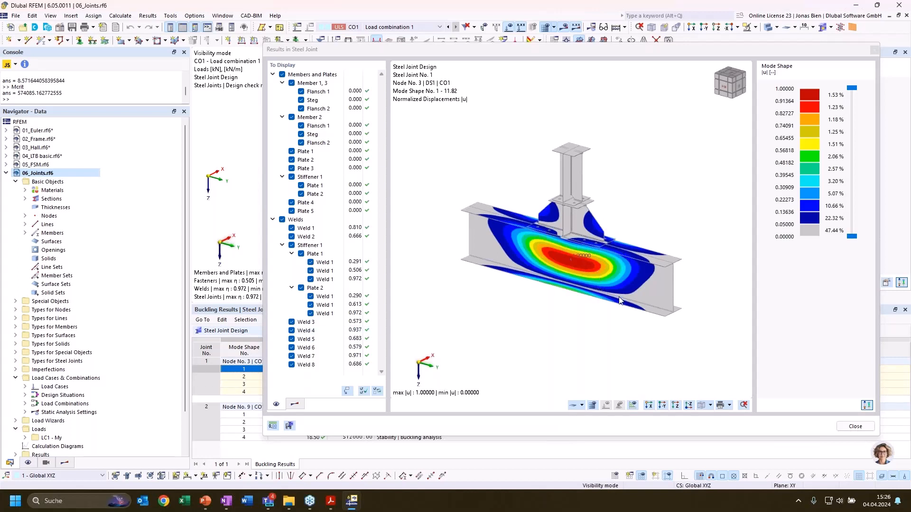
{"action": "middle_click_drag", "start_coordinate": [631, 265], "coordinate": [602, 244], "text": "ctrl"}
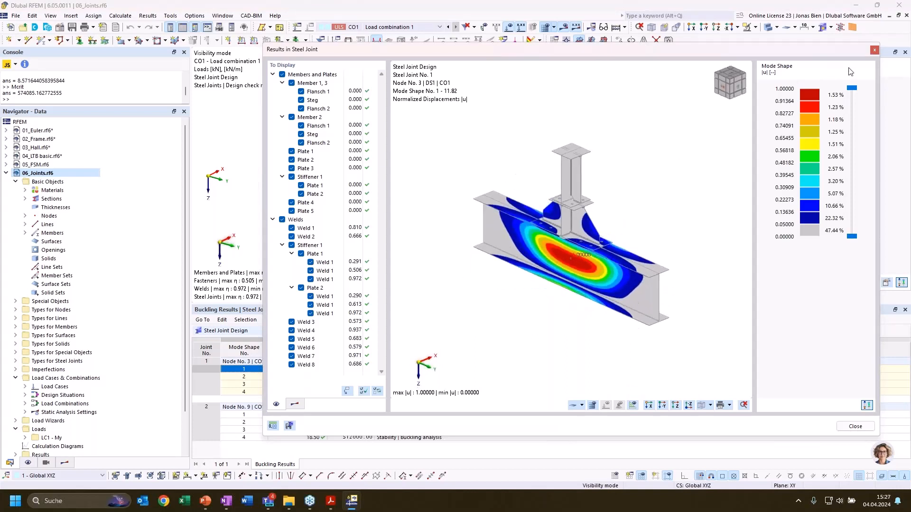
{"action": "scroll", "coordinate": [559, 266], "scroll_direction": "up", "scroll_amount": 1}
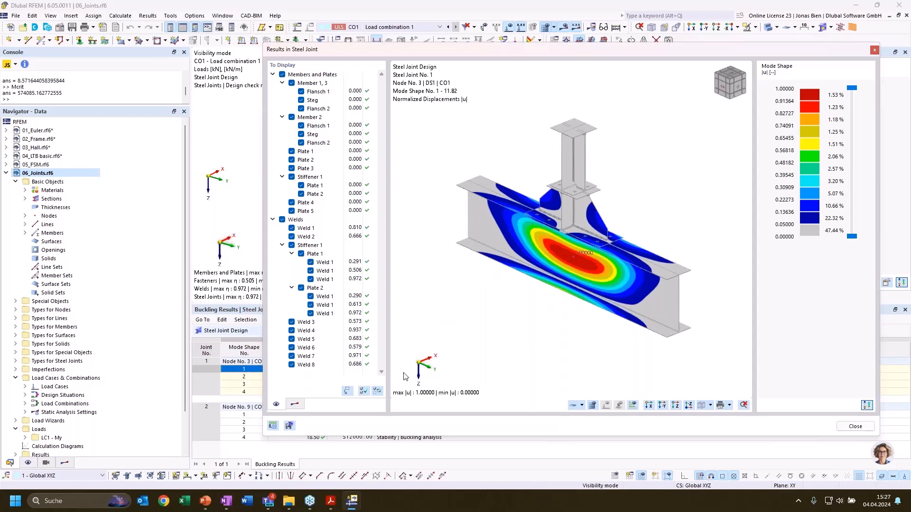
{"action": "left_click", "coordinate": [874, 51]}
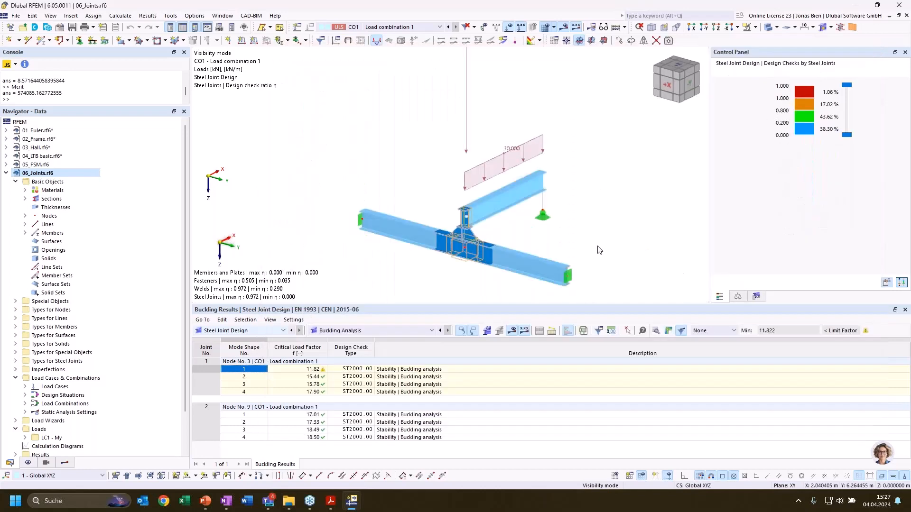
- Review the critical load factors of mode shapes 1 and 2 for node 3 alongside the joint in the model
{"action": "key", "text": "Right"}
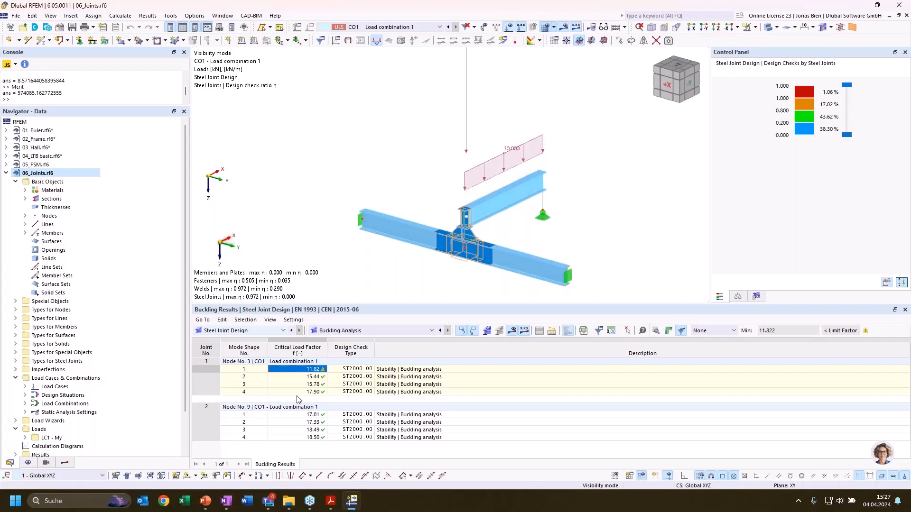
{"action": "left_click", "coordinate": [313, 377]}
{"action": "left_click", "coordinate": [309, 369]}
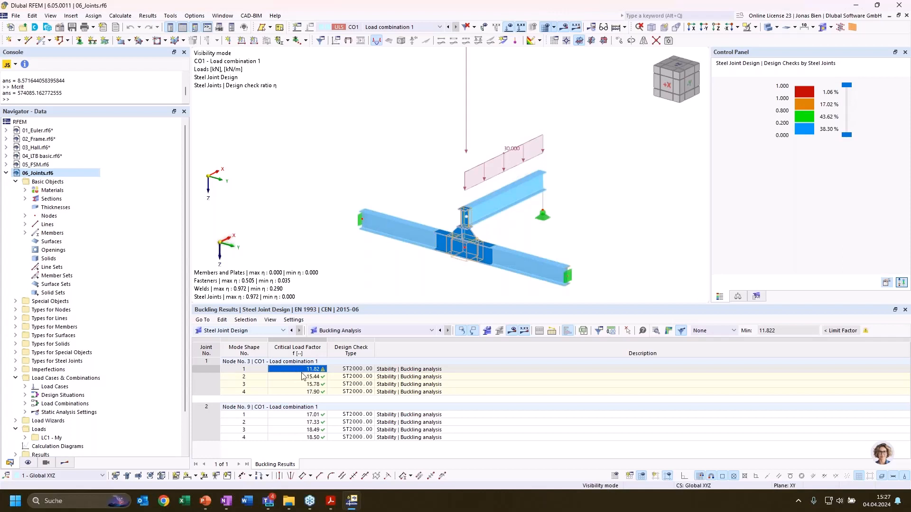
{"action": "scroll", "coordinate": [528, 249], "scroll_direction": "up", "scroll_amount": 5}
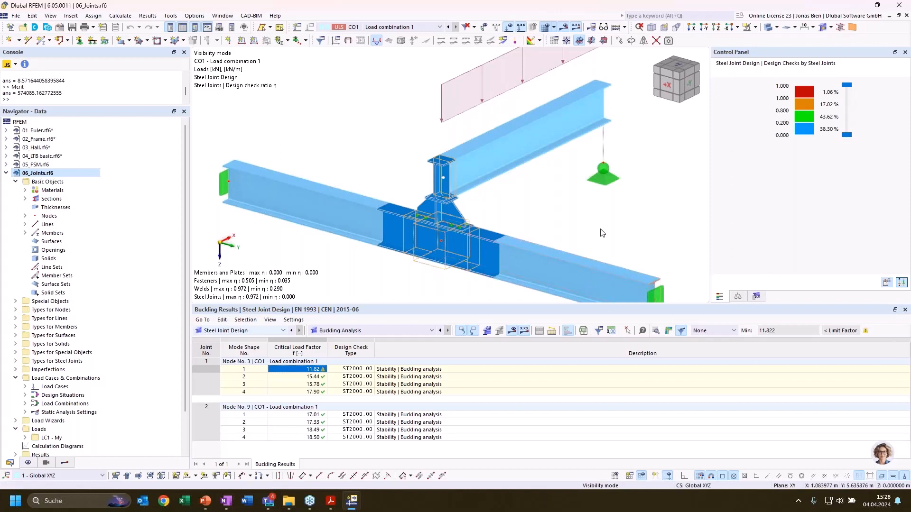
{"action": "middle_click_drag", "start_coordinate": [597, 228], "coordinate": [562, 190]}
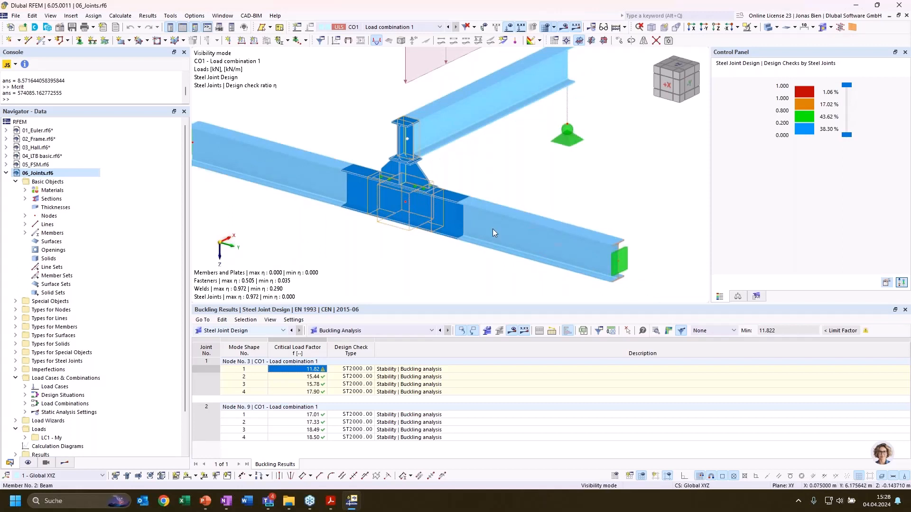
{"action": "left_click", "coordinate": [310, 378]}
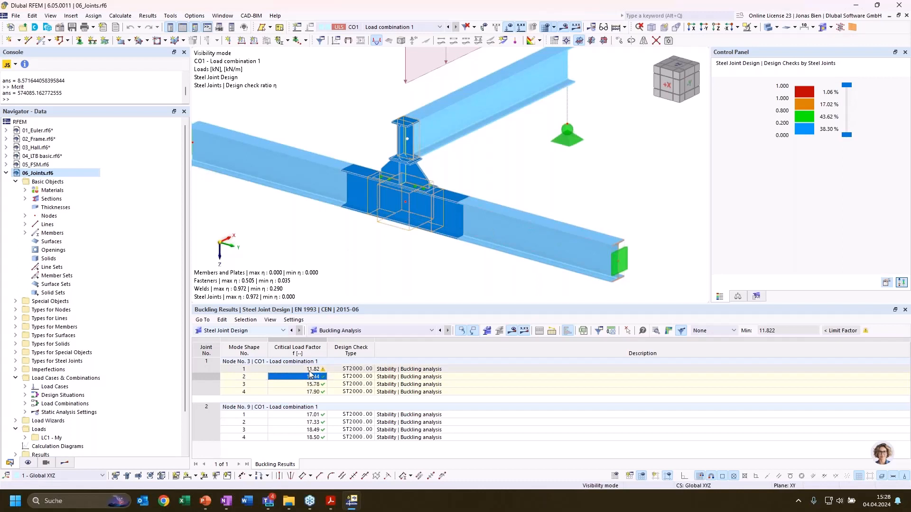
{"action": "key", "text": "Up"}
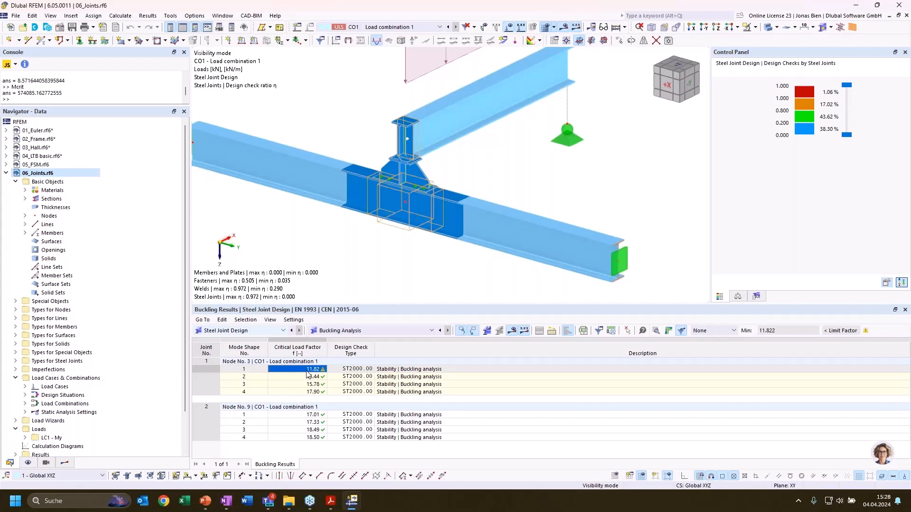
{"action": "left_click", "coordinate": [206, 501]}
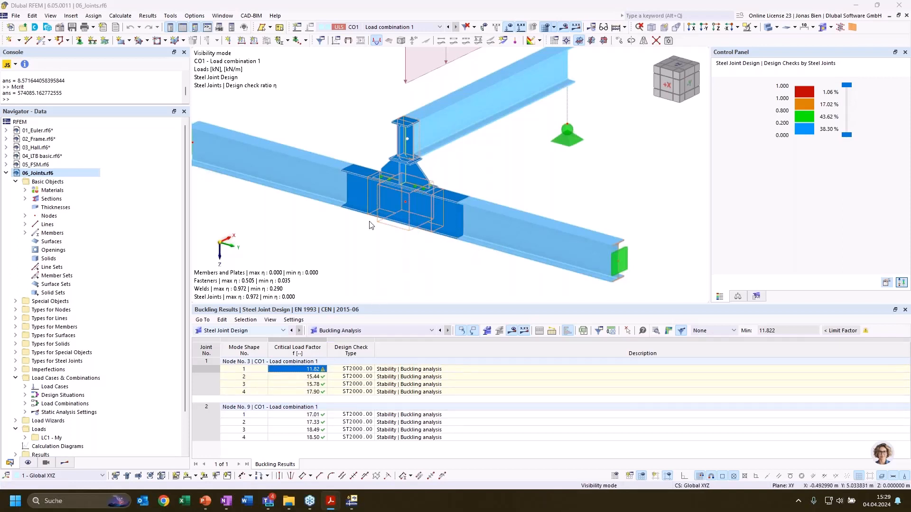
- Cancel the visibility mode to show the whole model and view the second steel joint at node 9
{"action": "scroll", "coordinate": [369, 221], "scroll_direction": "down", "scroll_amount": 2}
{"action": "scroll", "coordinate": [362, 263], "scroll_direction": "up", "scroll_amount": 1}
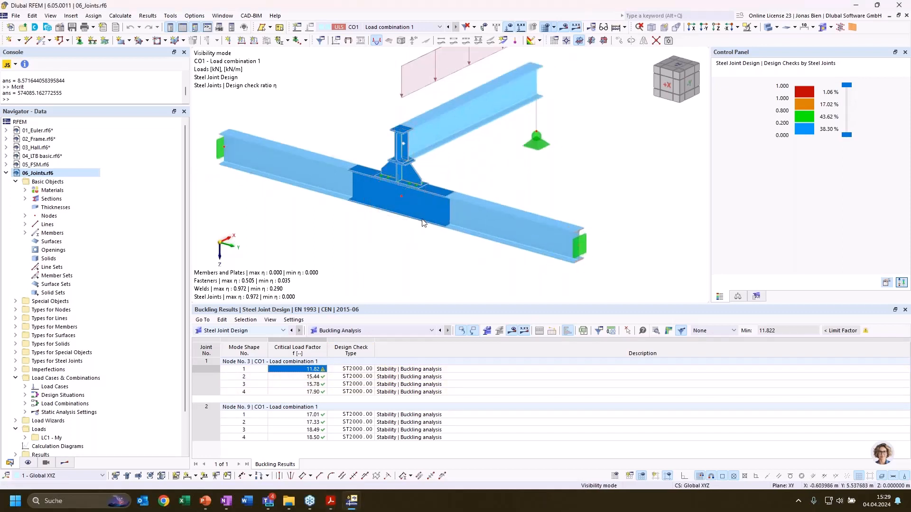
{"action": "left_click", "coordinate": [754, 27]}
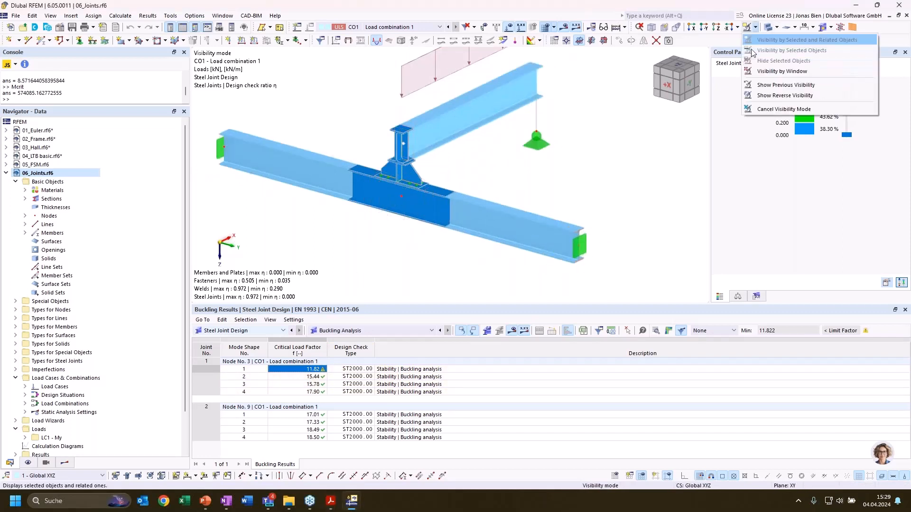
{"action": "left_click", "coordinate": [771, 108]}
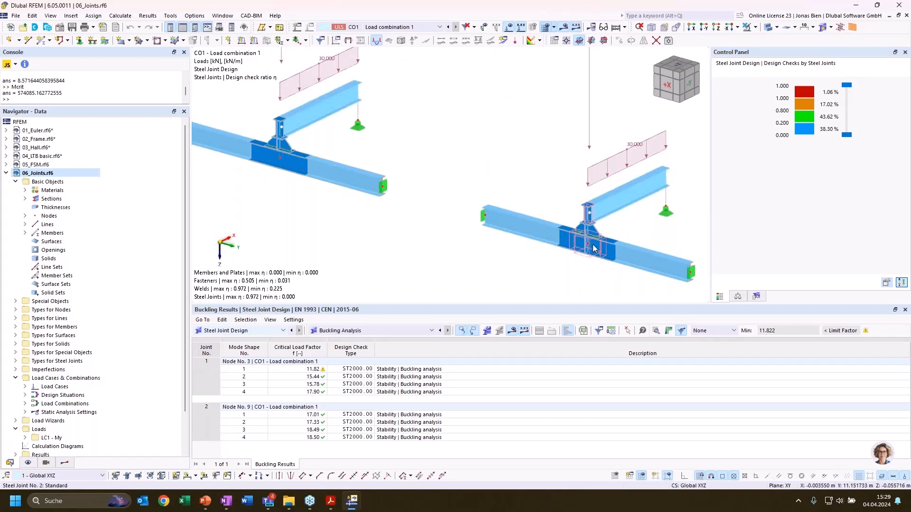
{"action": "scroll", "coordinate": [583, 247], "scroll_direction": "up", "scroll_amount": 4}
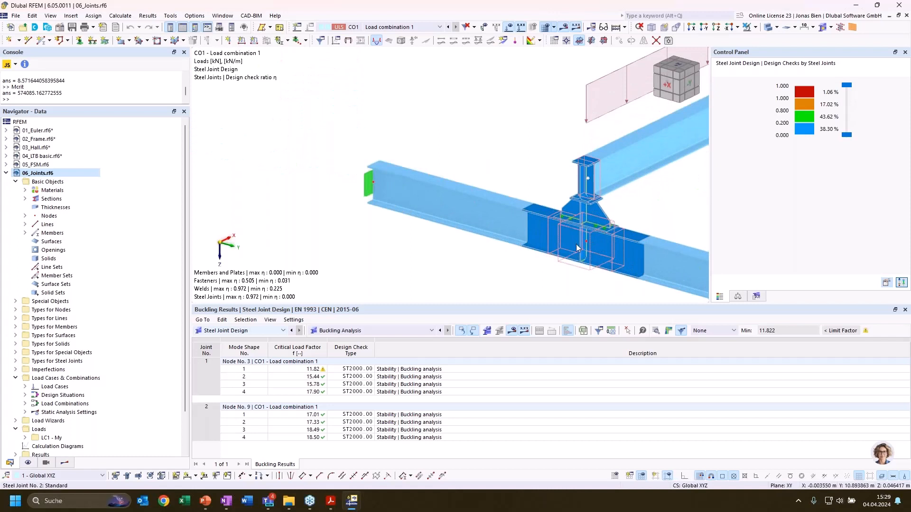
- Display mode shape 1 of the joint at node 9 in the detailed steel joint results and close them after viewing
{"action": "left_click", "coordinate": [314, 415]}
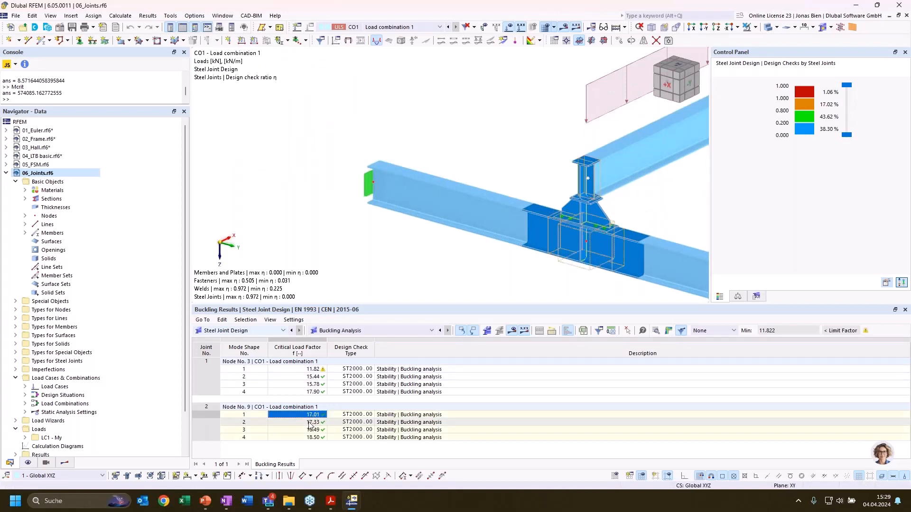
{"action": "middle_click_drag", "start_coordinate": [479, 252], "coordinate": [258, 219]}
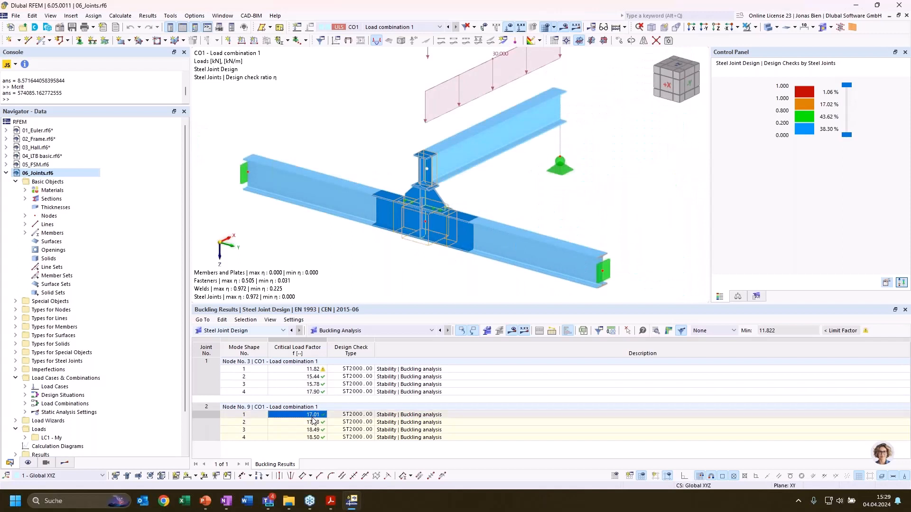
{"action": "left_click", "coordinate": [425, 224]}
{"action": "left_click", "coordinate": [669, 331]}
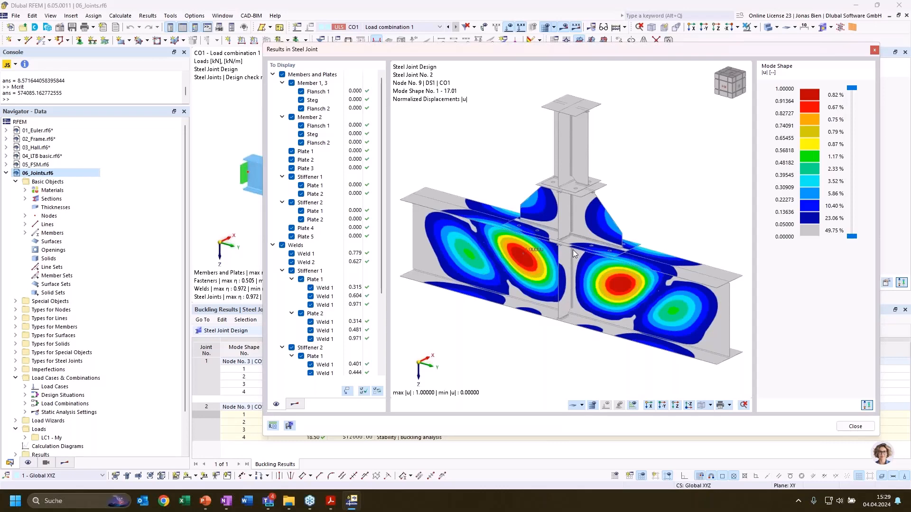
{"action": "left_click", "coordinate": [874, 50]}
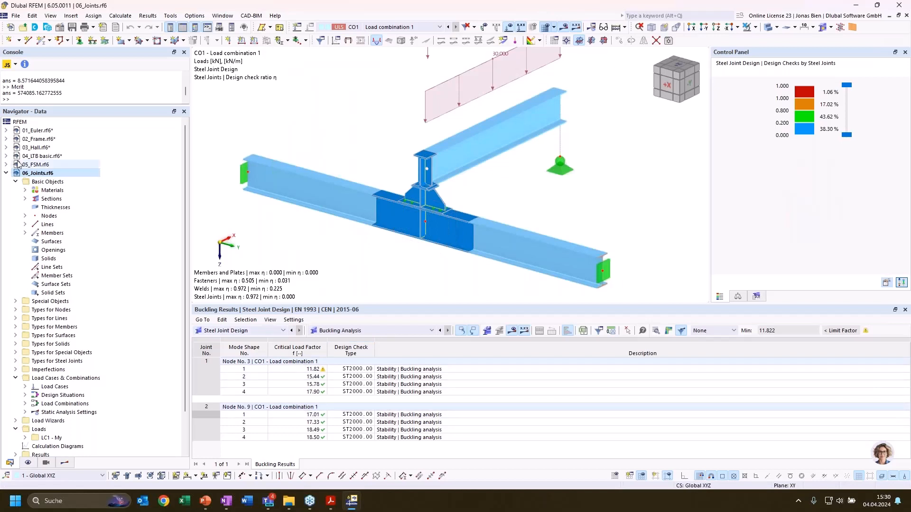
- Collapse the 06_Joints.rf6 data tree, switch to the 07_Hall_instable.rf6 model and view the hall structure
{"action": "left_click", "coordinate": [6, 174]}
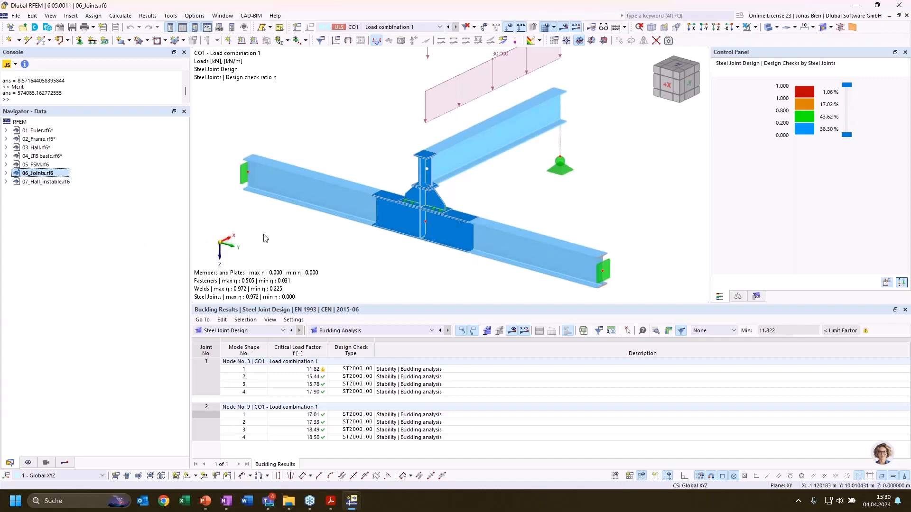
{"action": "right_click", "coordinate": [56, 181]}
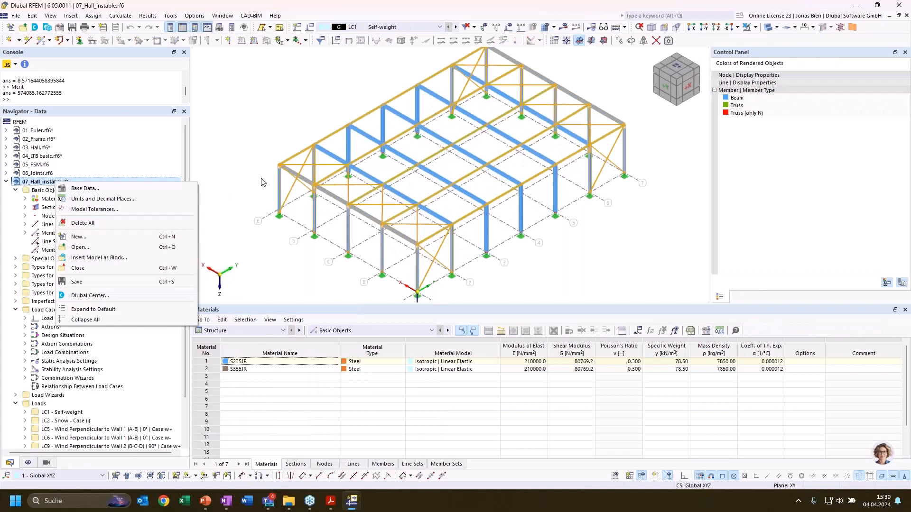
{"action": "left_click", "coordinate": [256, 155]}
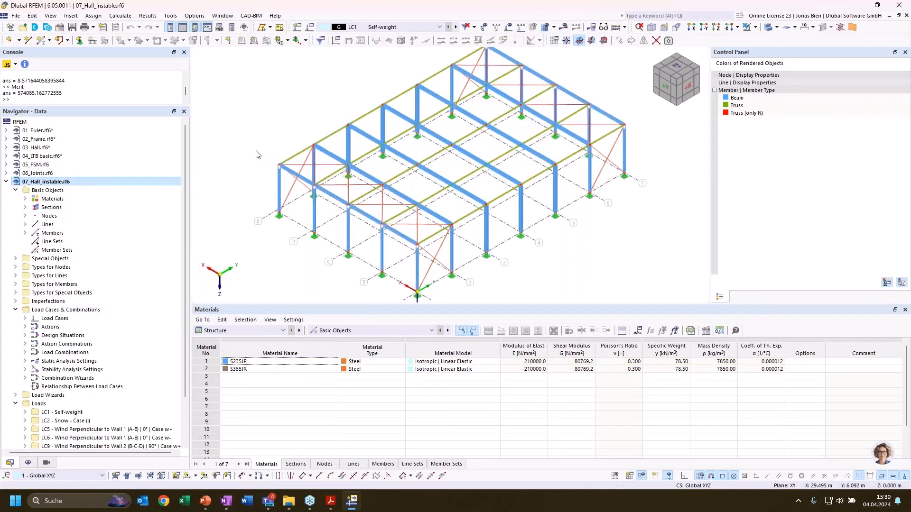
{"action": "scroll", "coordinate": [337, 147], "scroll_direction": "down", "scroll_amount": 2}
{"action": "middle_click_drag", "start_coordinate": [296, 139], "coordinate": [316, 151]}
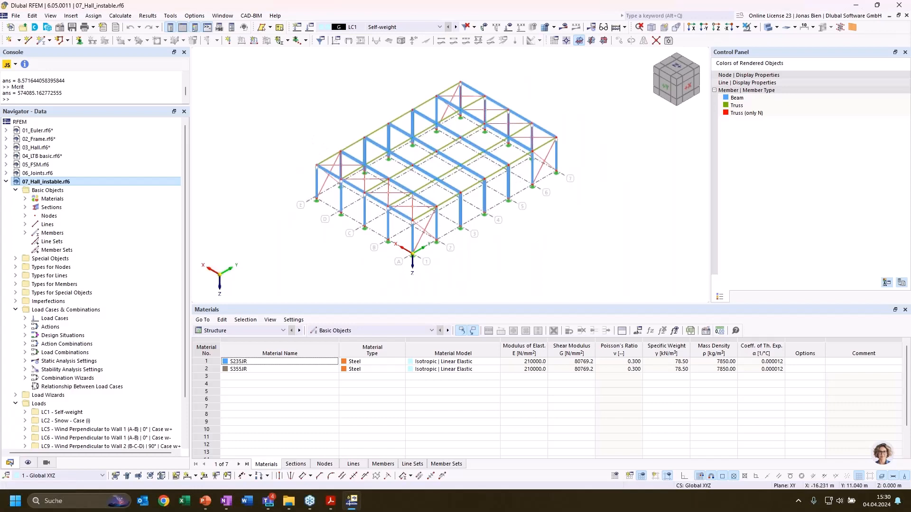
{"action": "middle_click_drag", "start_coordinate": [537, 261], "coordinate": [519, 251], "text": "ctrl"}
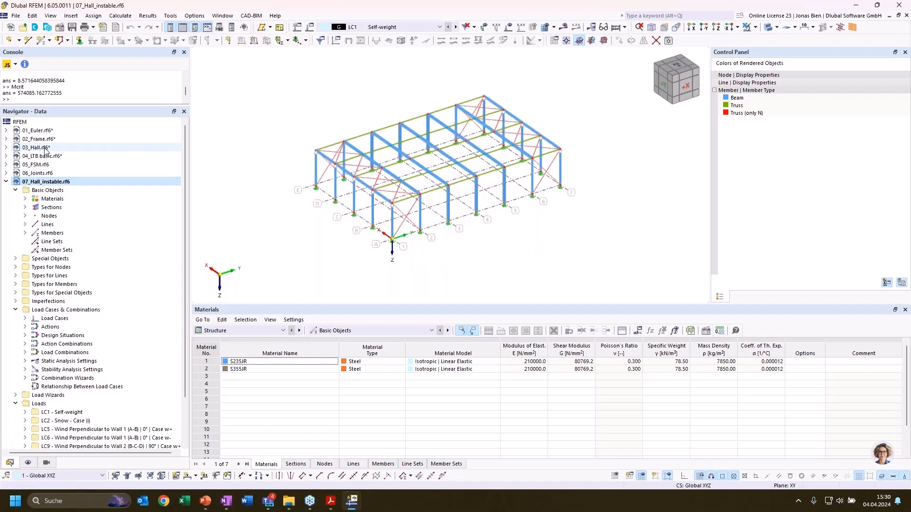
{"action": "middle_click_drag", "start_coordinate": [305, 235], "coordinate": [315, 235], "text": "ctrl"}
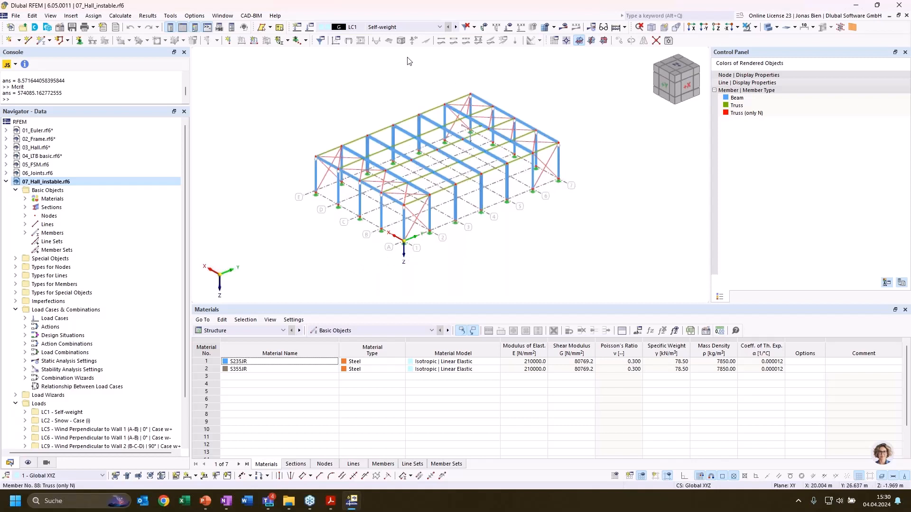
- Calculate load case LC1 Self-weight for the hall and view the node flagged by the calculation errors
{"action": "left_click", "coordinate": [389, 27]}
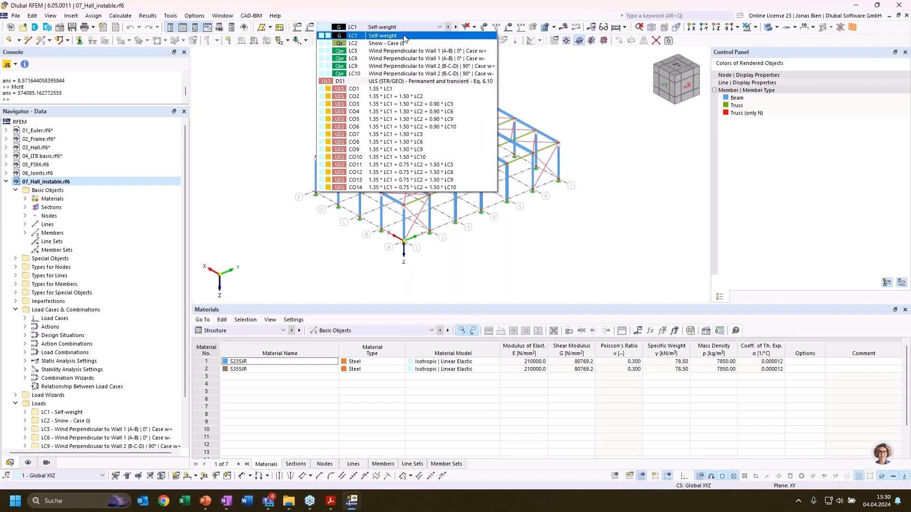
{"action": "left_click", "coordinate": [405, 37]}
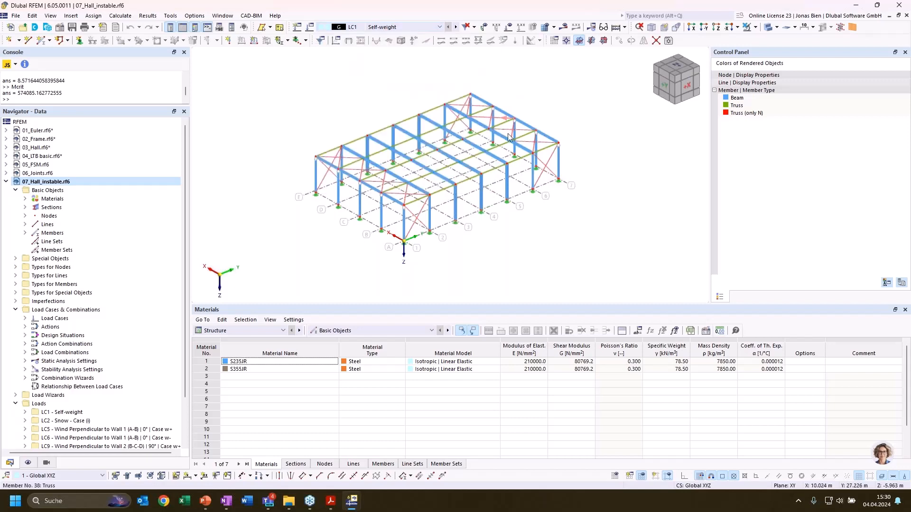
{"action": "middle_click_drag", "start_coordinate": [467, 254], "coordinate": [589, 112], "text": "ctrl"}
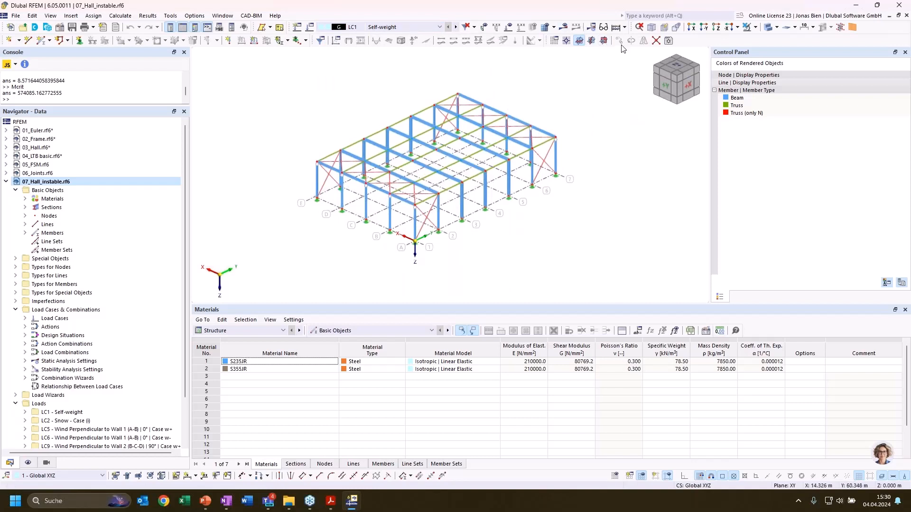
{"action": "left_click", "coordinate": [565, 27]}
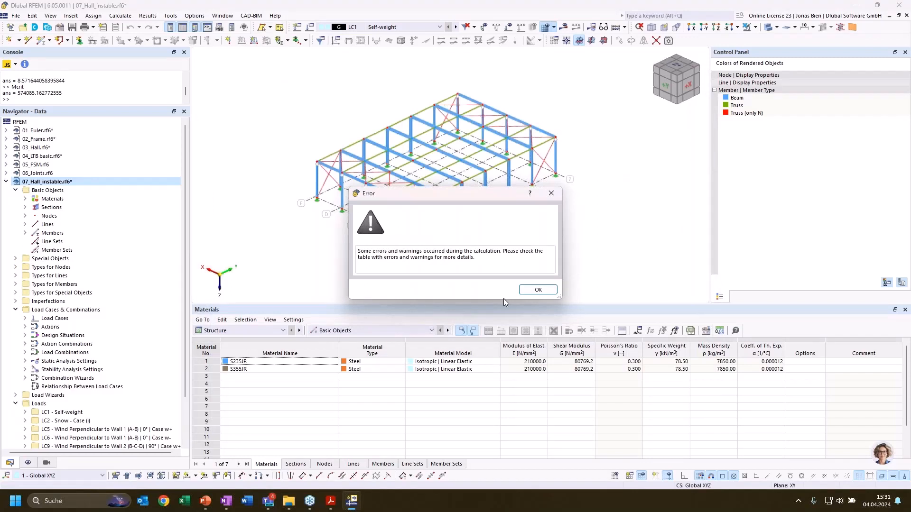
{"action": "left_click", "coordinate": [545, 293]}
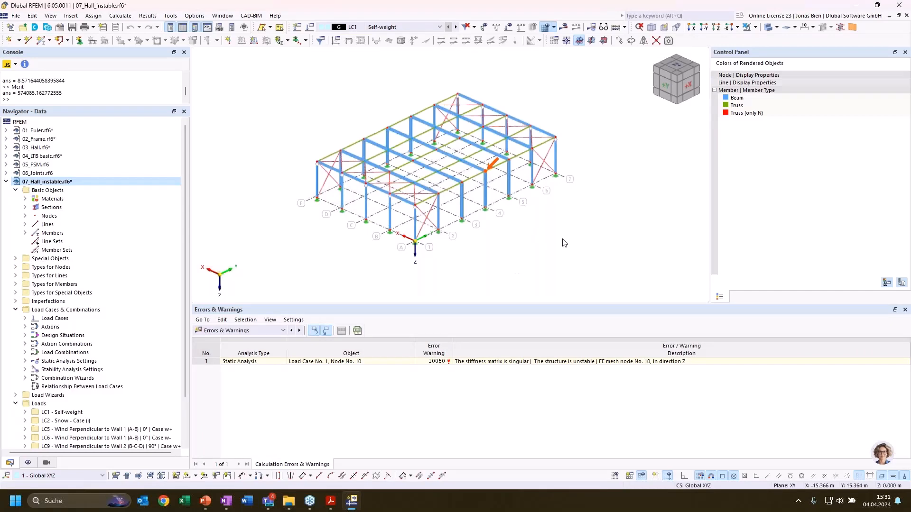
{"action": "scroll", "coordinate": [546, 238], "scroll_direction": "up", "scroll_amount": 5}
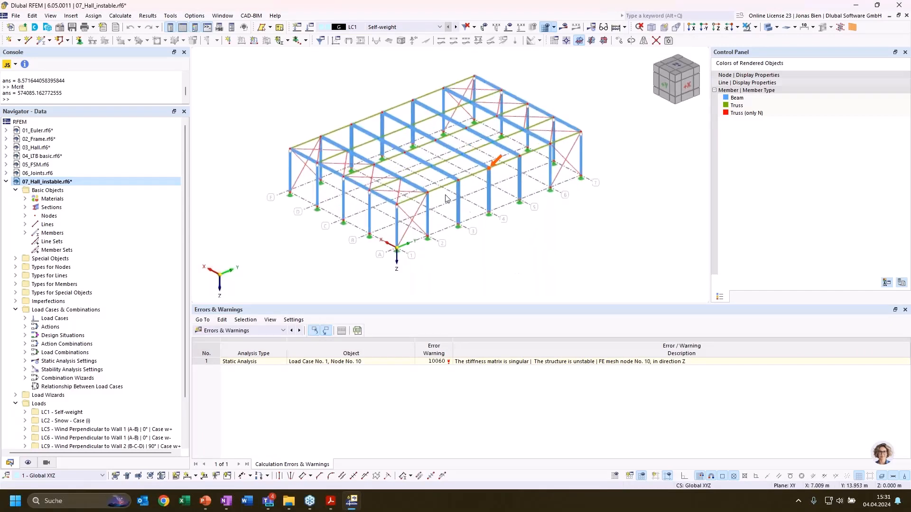
- Inspect the flagged column top in the hall and review the activated add-ons, including Structure Stability, in the model's base data
{"action": "scroll", "coordinate": [508, 166], "scroll_direction": "up", "scroll_amount": 2}
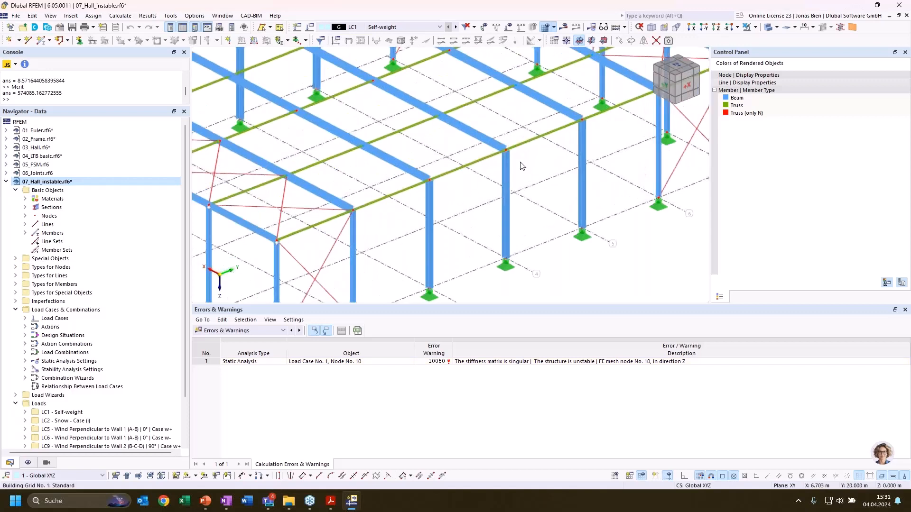
{"action": "scroll", "coordinate": [502, 166], "scroll_direction": "up", "scroll_amount": 1}
{"action": "scroll", "coordinate": [588, 166], "scroll_direction": "up", "scroll_amount": 1}
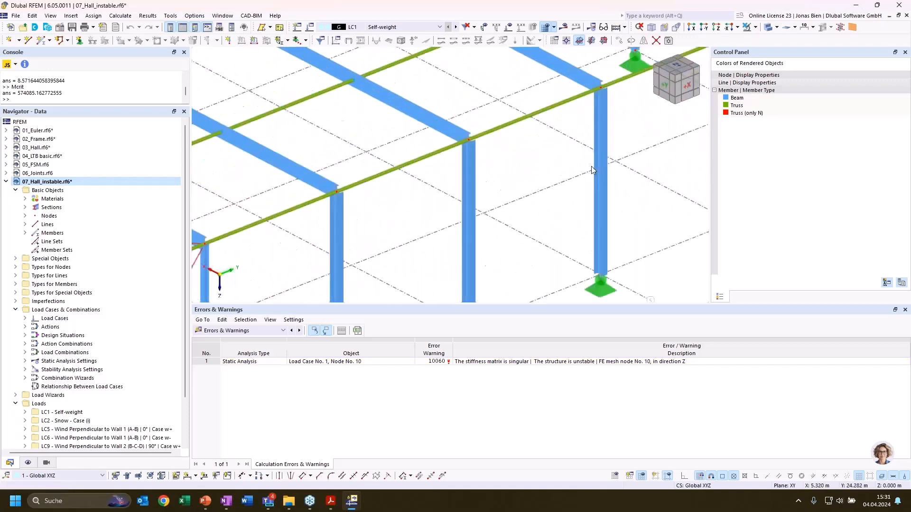
{"action": "middle_click_drag", "start_coordinate": [541, 168], "coordinate": [549, 154]}
{"action": "scroll", "coordinate": [549, 154], "scroll_direction": "down", "scroll_amount": 4}
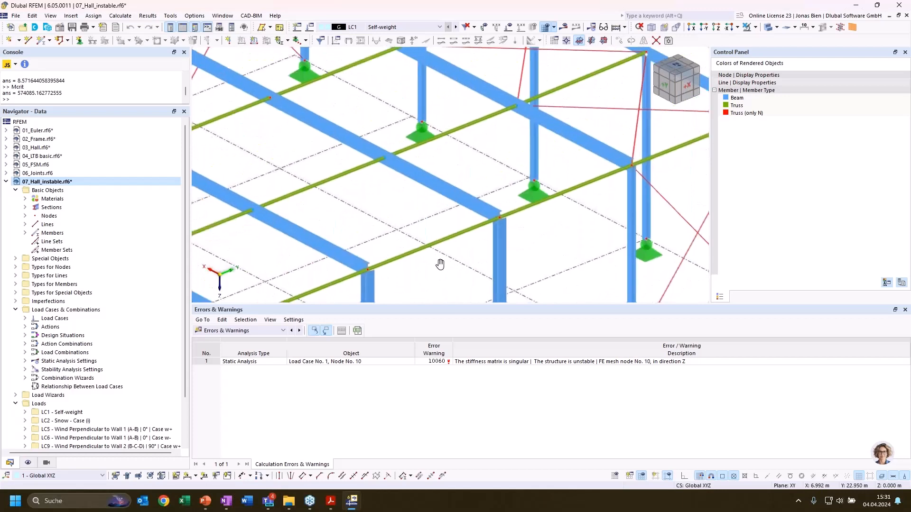
{"action": "middle_click_drag", "start_coordinate": [548, 267], "coordinate": [503, 214]}
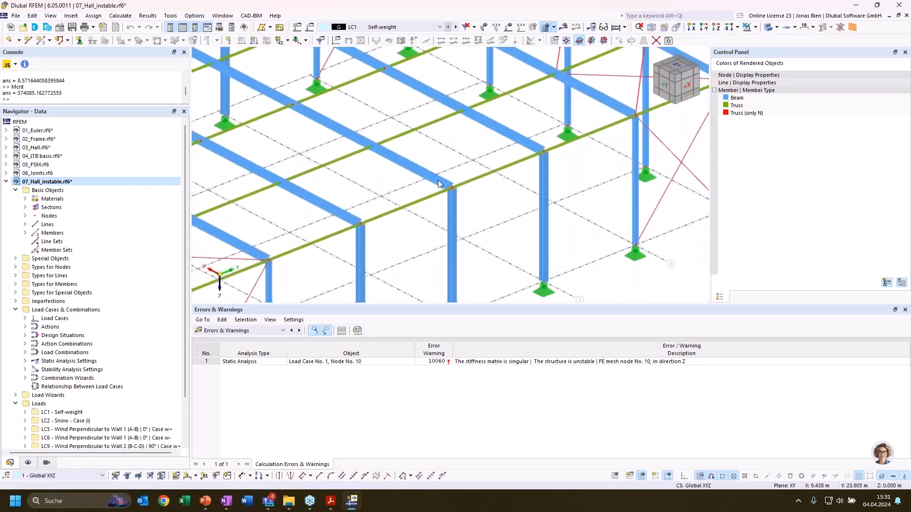
{"action": "right_click", "coordinate": [75, 181]}
{"action": "left_click", "coordinate": [158, 214]}
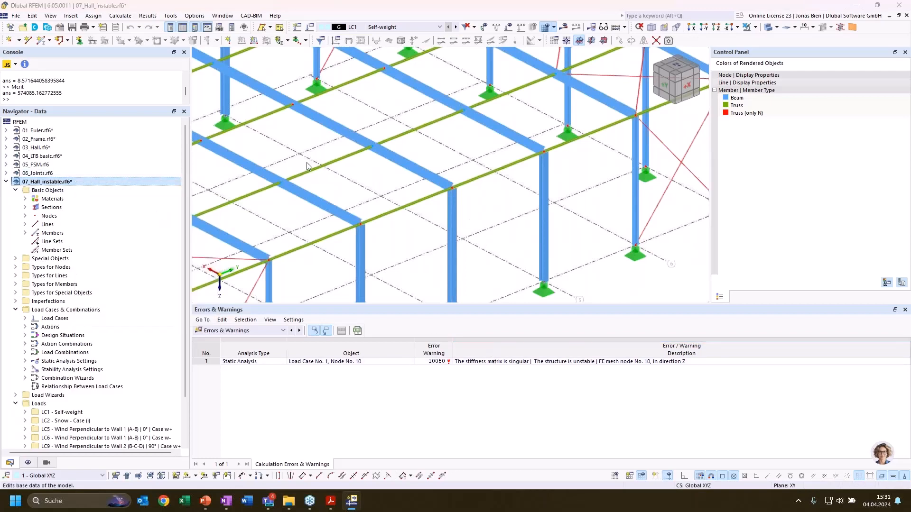
{"action": "left_click", "coordinate": [302, 65]}
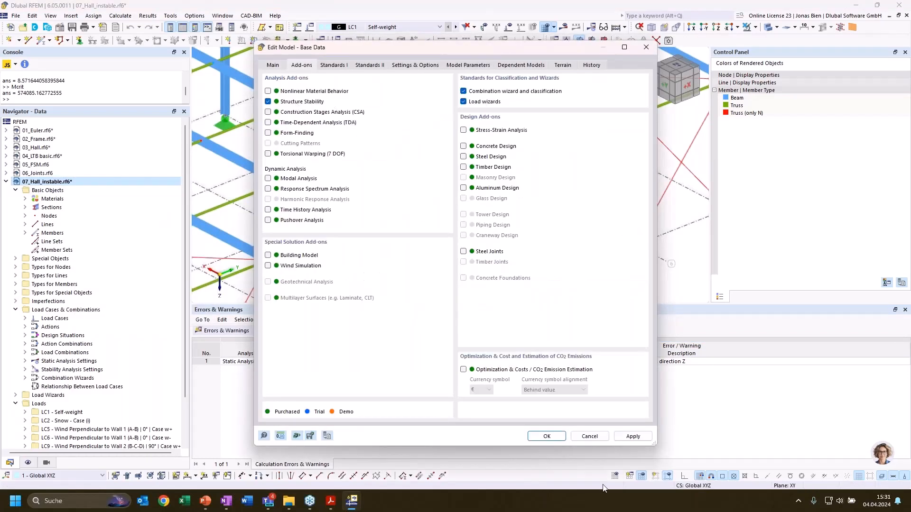
{"action": "left_click", "coordinate": [590, 437]}
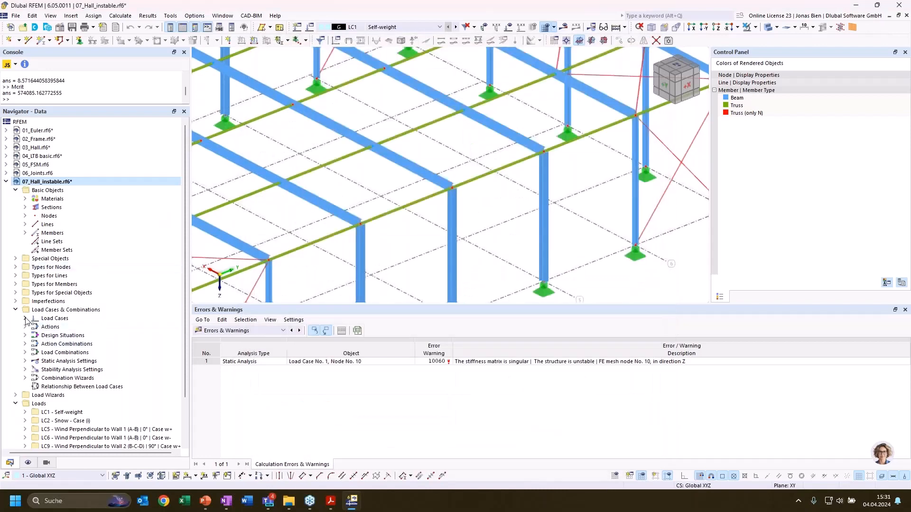
- Enable critical load calculation for LC1 Self-weight, set ST1 to calculate without loading for instability check by mode shape, and run the calculation
{"action": "double_click", "coordinate": [54, 318]}
{"action": "left_click", "coordinate": [77, 328]}
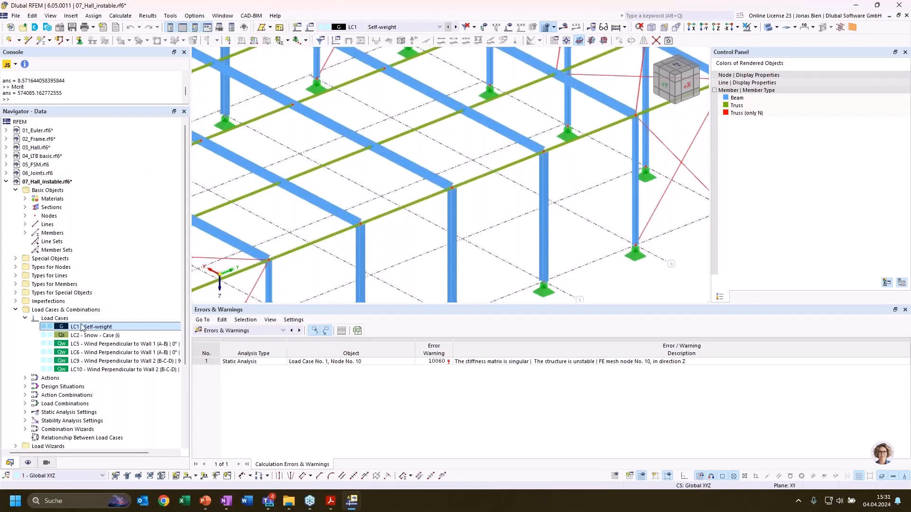
{"action": "double_click", "coordinate": [93, 327]}
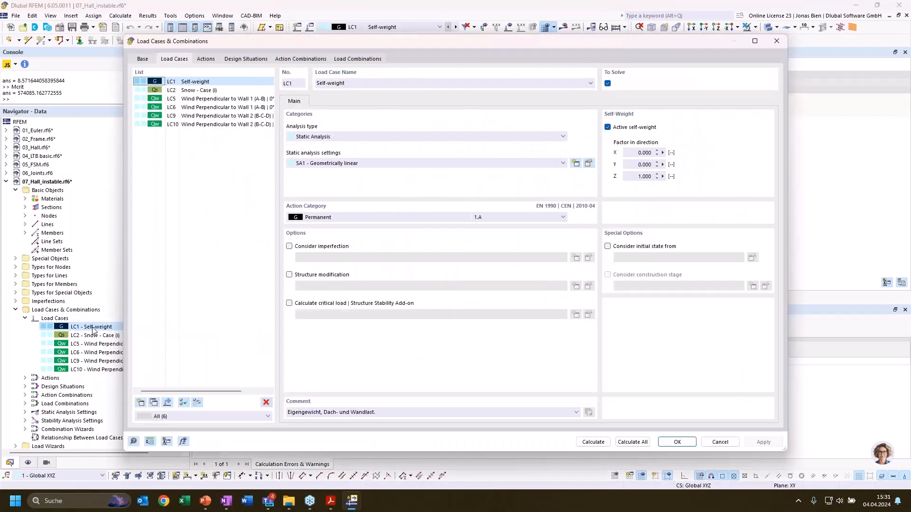
{"action": "left_click", "coordinate": [328, 304]}
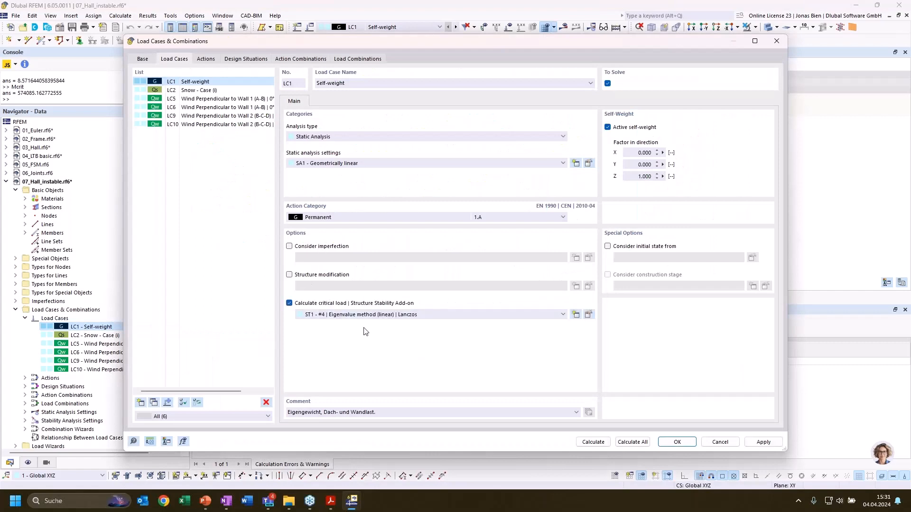
{"action": "left_click", "coordinate": [588, 314]}
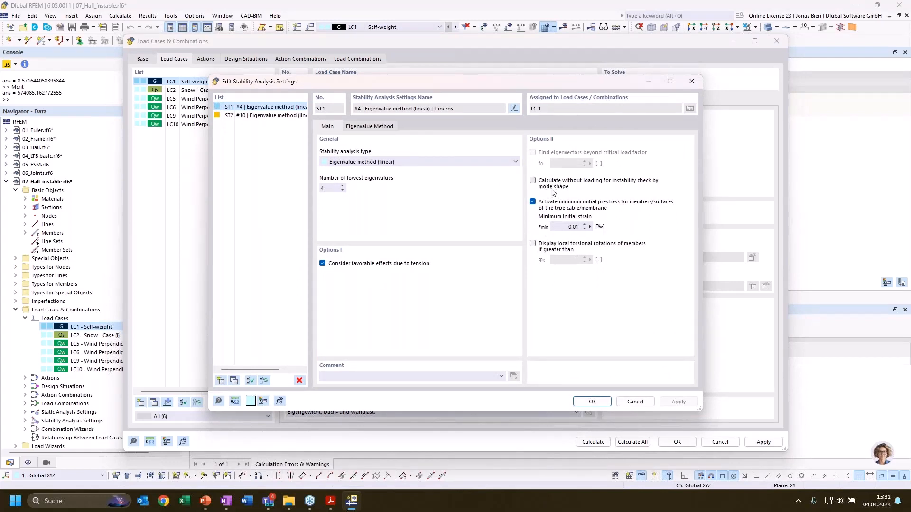
{"action": "left_click", "coordinate": [533, 181]}
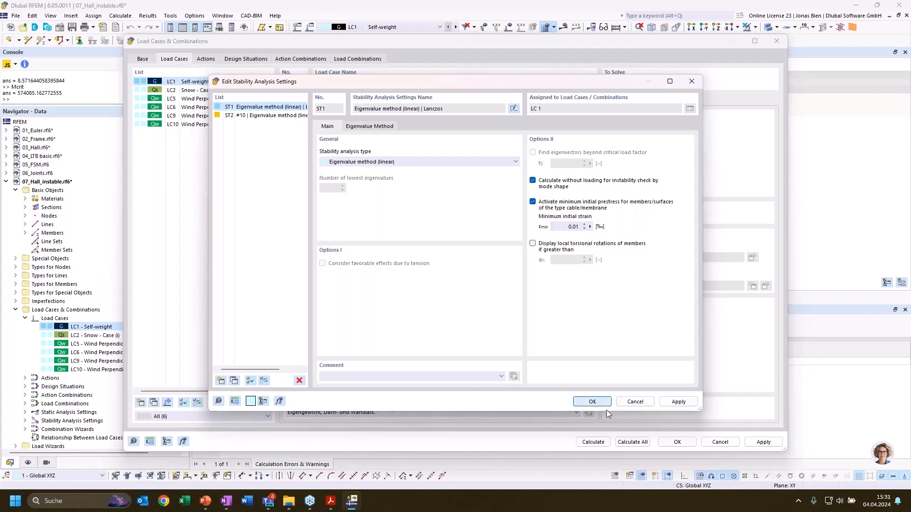
{"action": "left_click", "coordinate": [592, 402]}
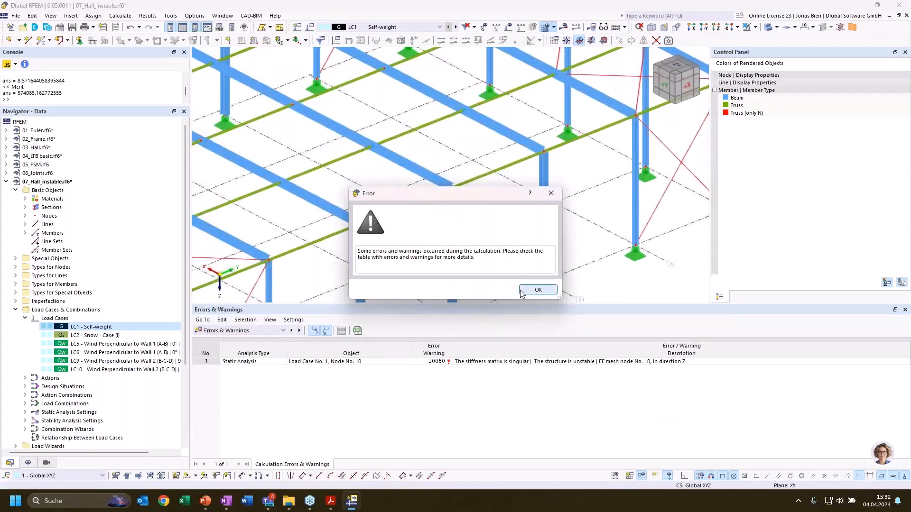
{"action": "left_click", "coordinate": [523, 292]}
- Examine mode shape 1 of LC1 at the deformed frame's column top and identify node 61 beside node 10
{"action": "scroll", "coordinate": [574, 238], "scroll_direction": "down", "scroll_amount": 1}
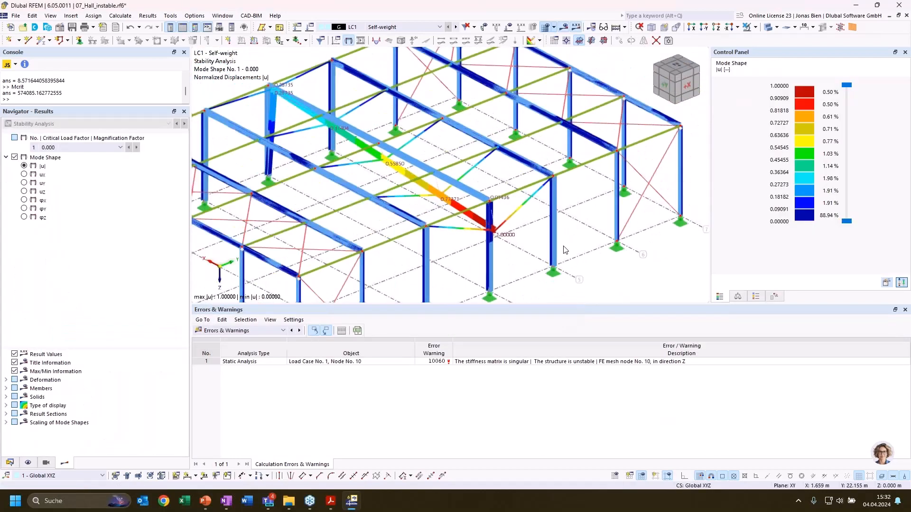
{"action": "middle_click_drag", "start_coordinate": [552, 278], "coordinate": [524, 268]}
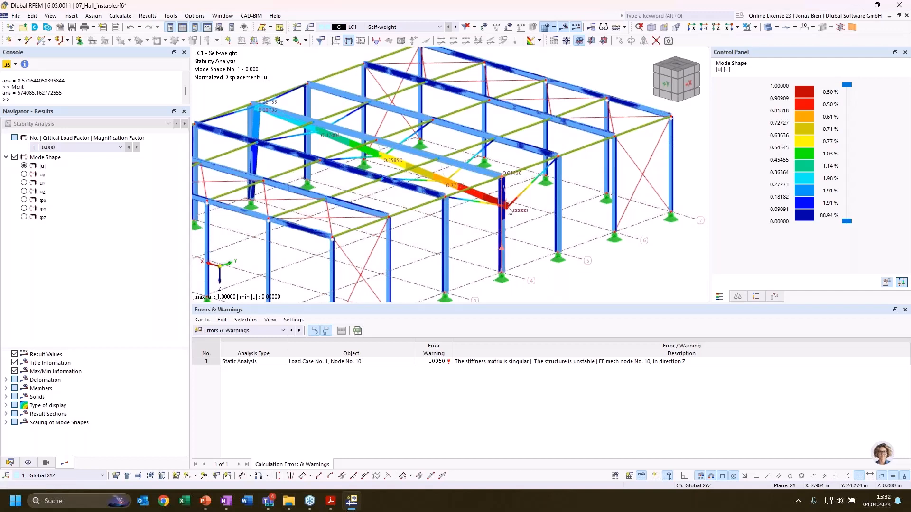
{"action": "scroll", "coordinate": [496, 203], "scroll_direction": "up", "scroll_amount": 5}
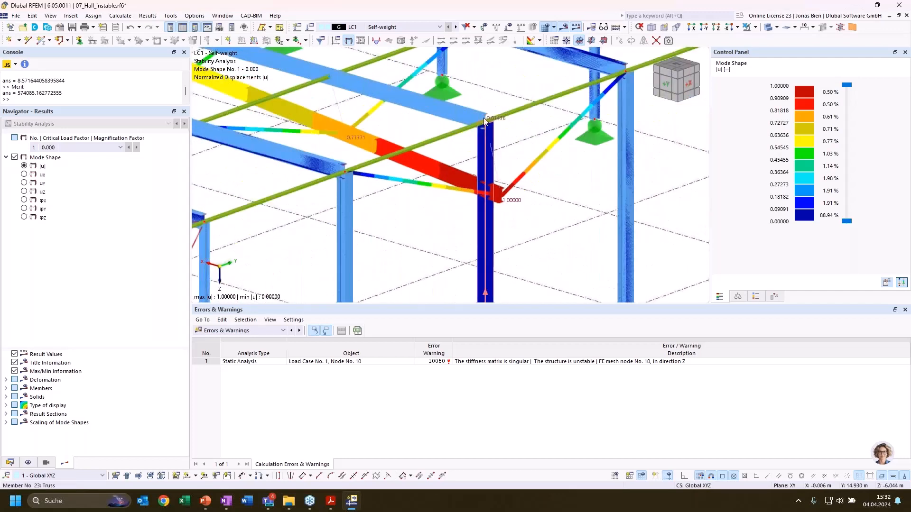
{"action": "scroll", "coordinate": [470, 162], "scroll_direction": "up", "scroll_amount": 5}
{"action": "scroll", "coordinate": [468, 161], "scroll_direction": "up", "scroll_amount": 10}
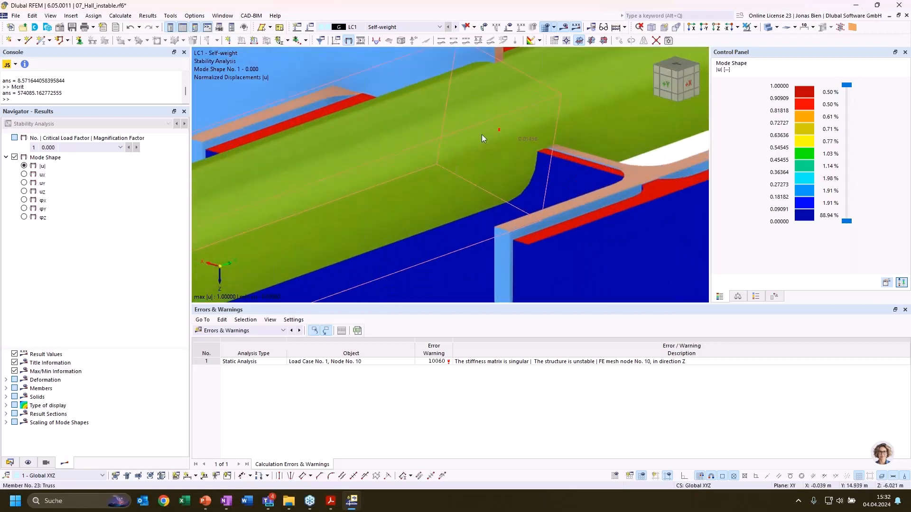
{"action": "scroll", "coordinate": [507, 128], "scroll_direction": "up", "scroll_amount": 2}
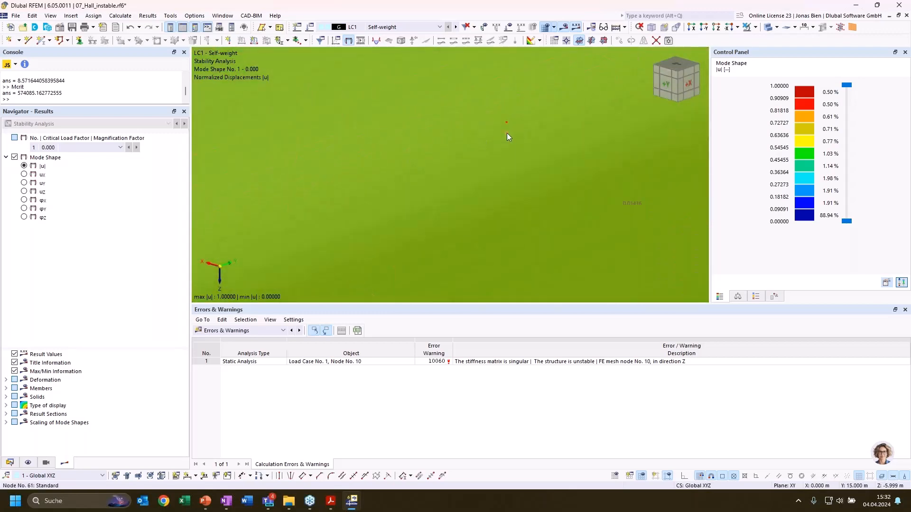
{"action": "mouse_move", "coordinate": [506, 134]}
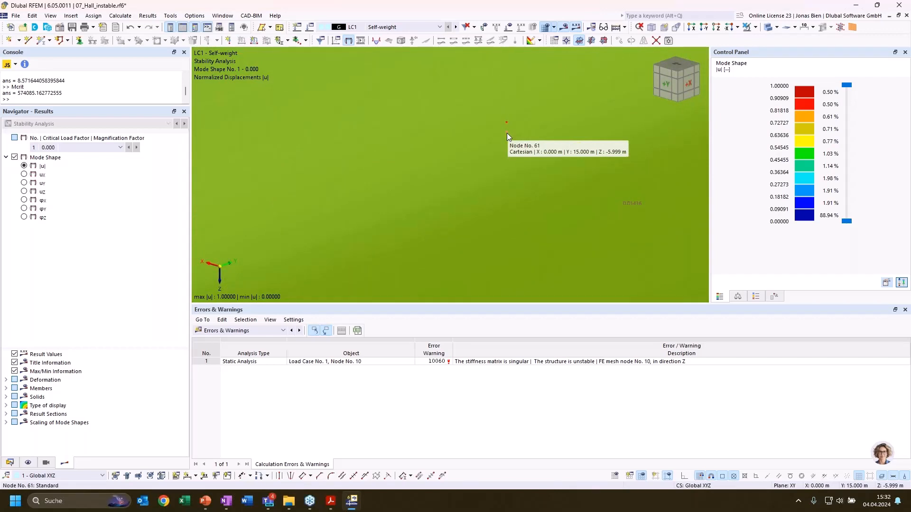
{"action": "scroll", "coordinate": [506, 131], "scroll_direction": "down", "scroll_amount": 3}
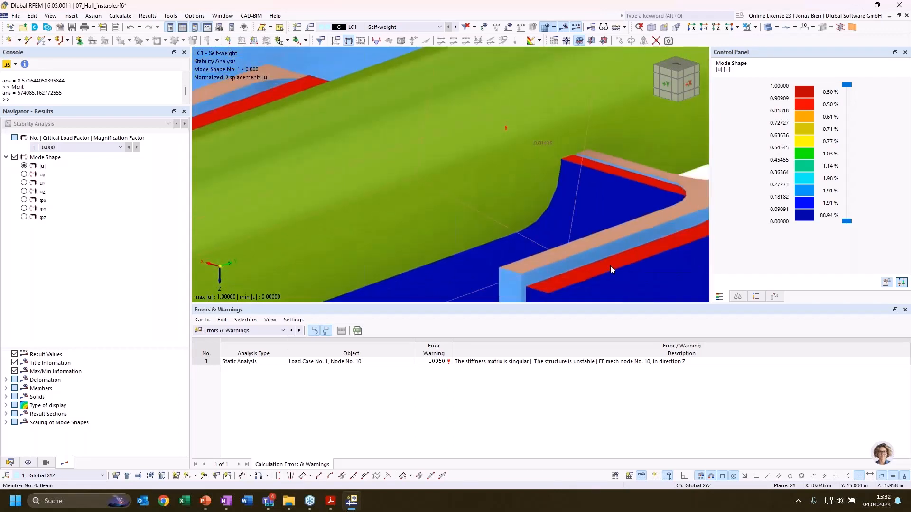
- Join the nearly coincident nodes 10 and 61 at the column top, accepting the deletion of all results including the mesh
{"action": "mouse_move", "coordinate": [610, 271]}
{"action": "scroll", "coordinate": [514, 127], "scroll_direction": "up", "scroll_amount": 5}
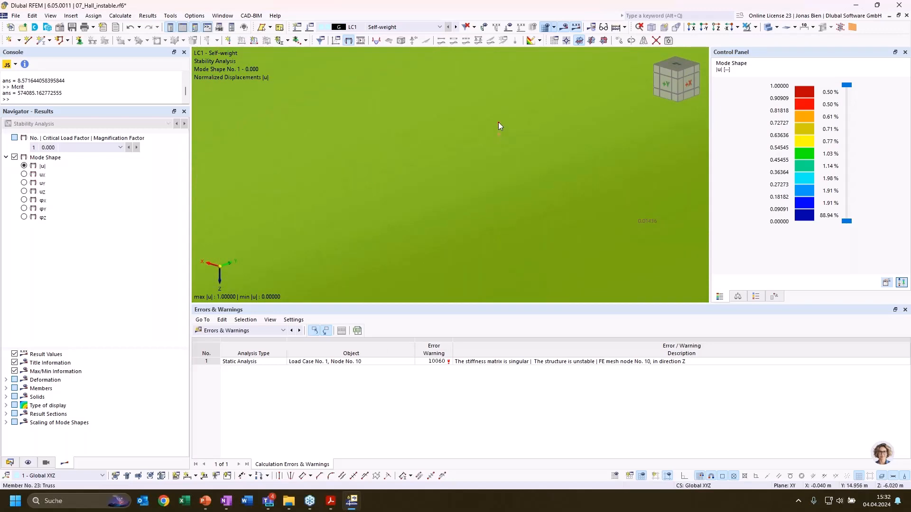
{"action": "left_click_drag", "start_coordinate": [488, 173], "coordinate": [548, 208]}
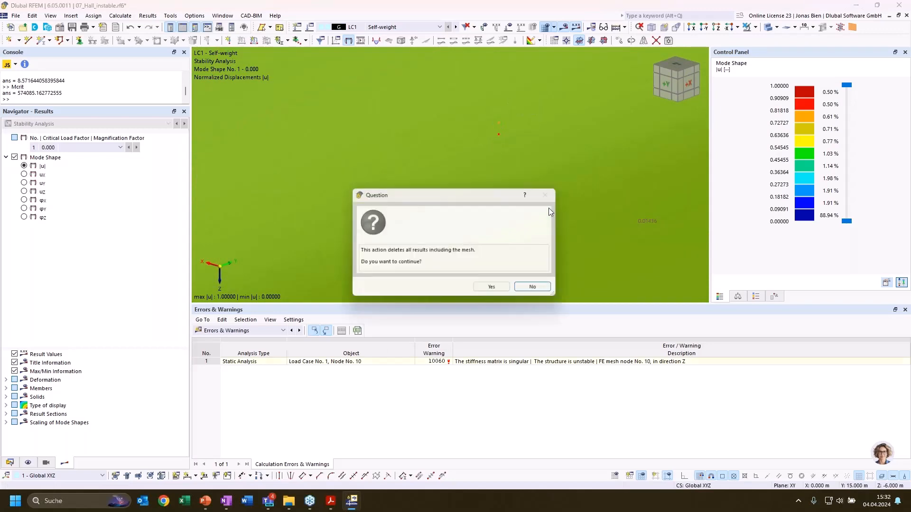
{"action": "left_click", "coordinate": [503, 288]}
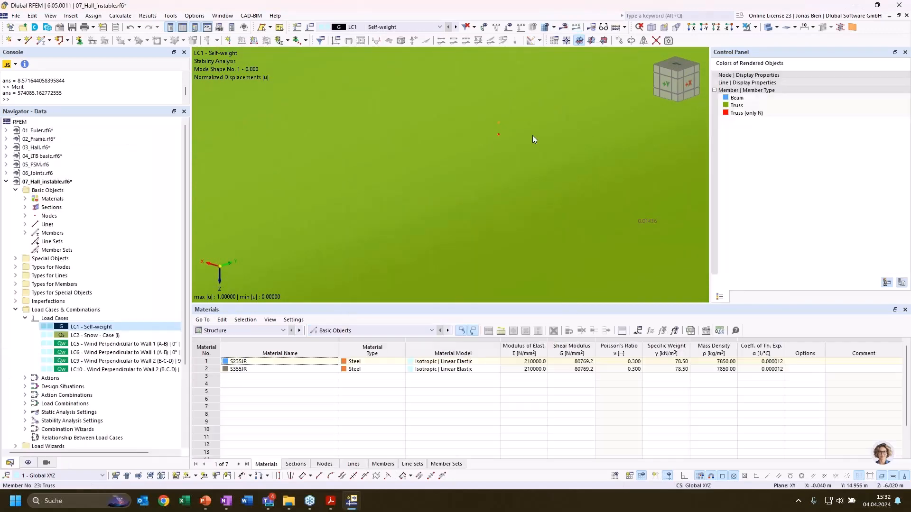
{"action": "scroll", "coordinate": [531, 136], "scroll_direction": "down", "scroll_amount": 10}
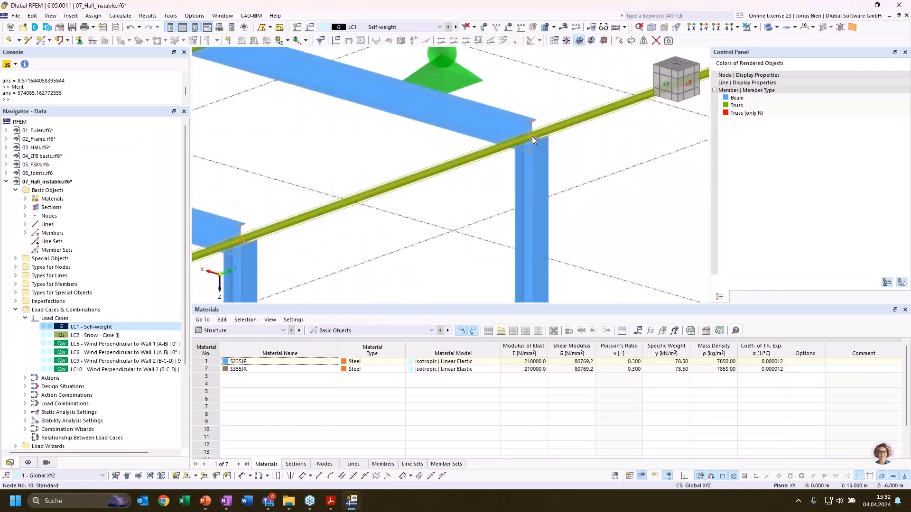
{"action": "scroll", "coordinate": [596, 187], "scroll_direction": "down", "scroll_amount": 4}
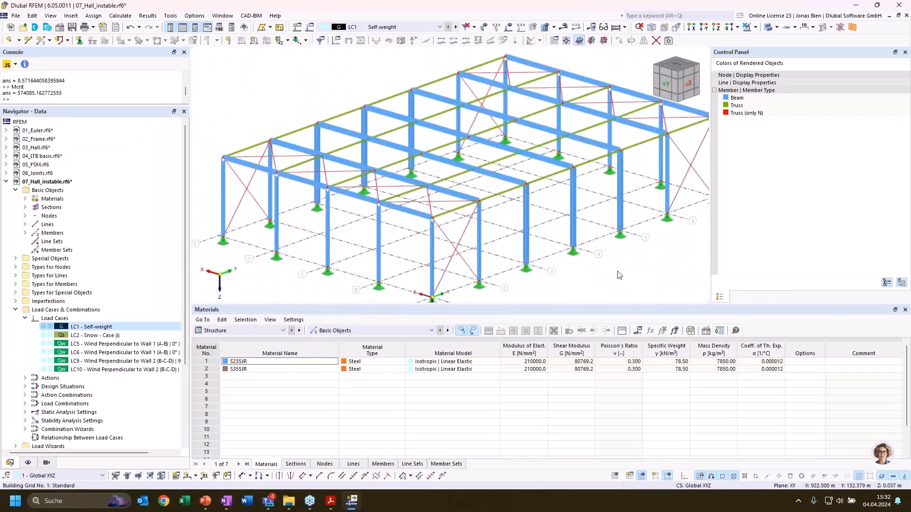
- Recalculate LC1 Self-weight for the corrected hall and view the normalized displacements |u| of mode shape 1
{"action": "middle_click_drag", "start_coordinate": [661, 268], "coordinate": [588, 280], "text": "ctrl"}
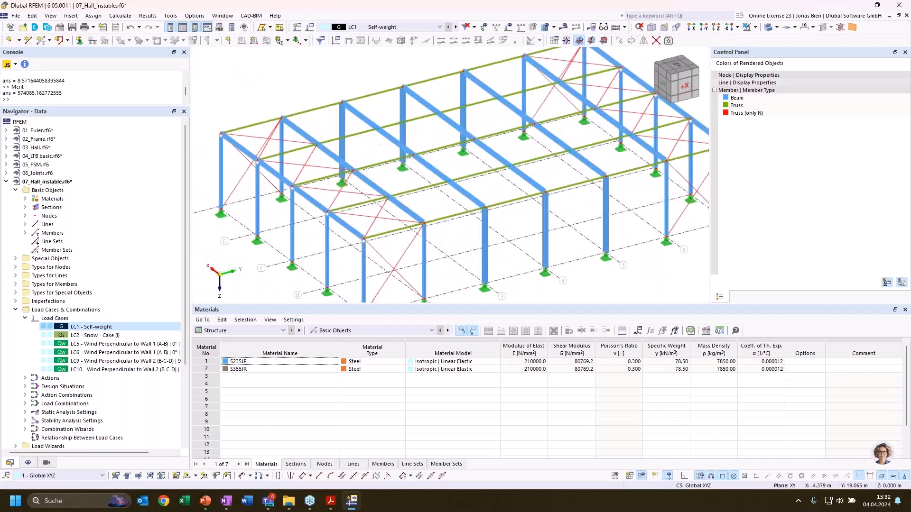
{"action": "left_click", "coordinate": [563, 27]}
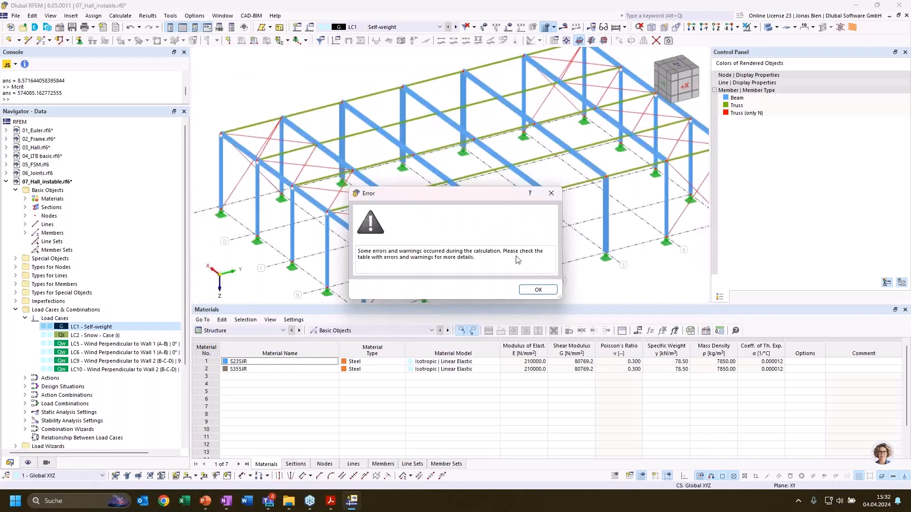
{"action": "left_click", "coordinate": [537, 289]}
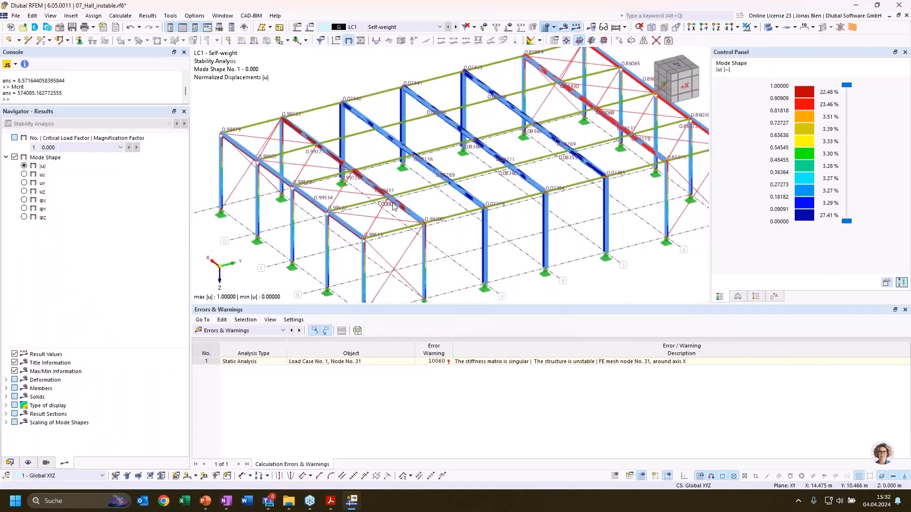
{"action": "middle_click_drag", "start_coordinate": [467, 136], "coordinate": [431, 136]}
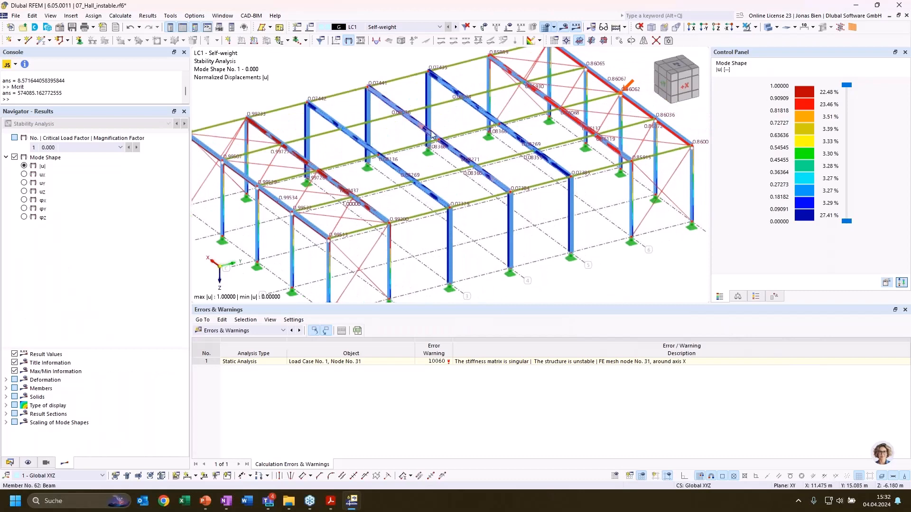
{"action": "middle_click_drag", "start_coordinate": [428, 171], "coordinate": [441, 164], "text": "ctrl"}
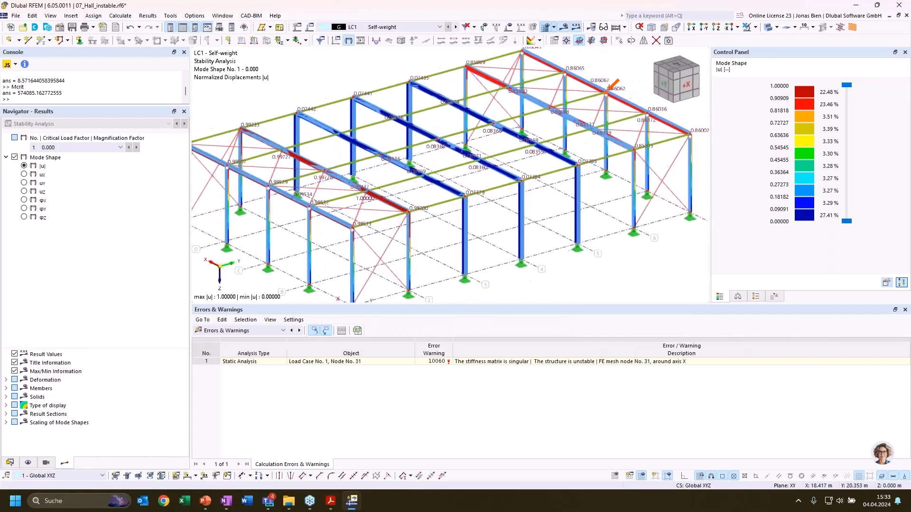
- Display the mode shape displacements uX, uY and uZ one after another, followed by the rotation φX
{"action": "left_click", "coordinate": [23, 174]}
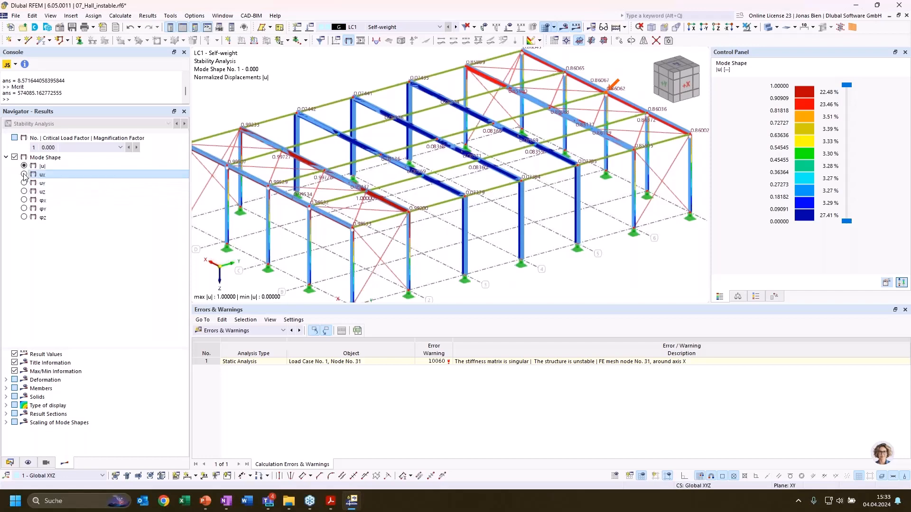
{"action": "left_click", "coordinate": [24, 183]}
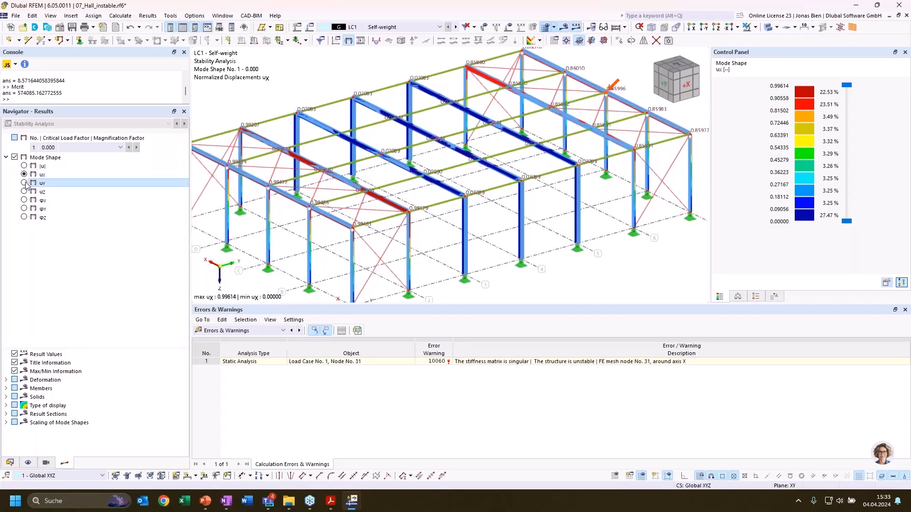
{"action": "left_click", "coordinate": [780, 31]}
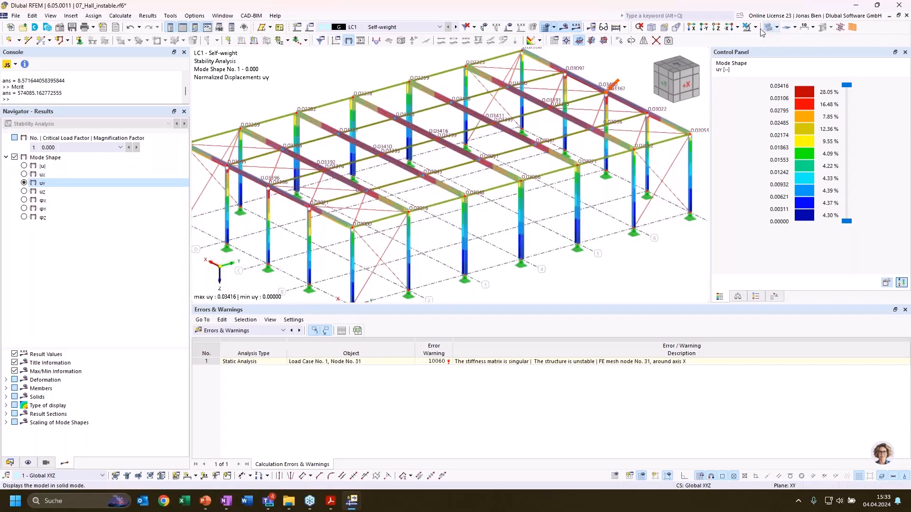
{"action": "left_click", "coordinate": [24, 191]}
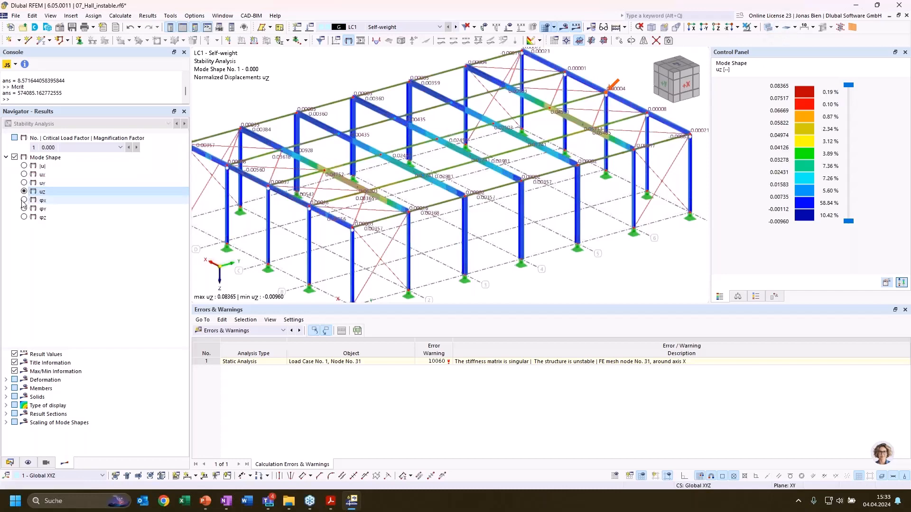
{"action": "left_click", "coordinate": [24, 200]}
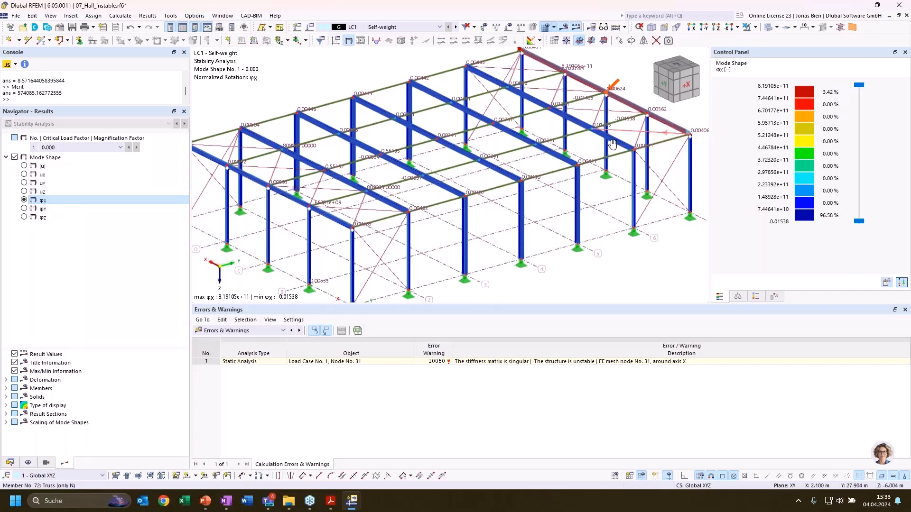
- Examine the rotation φX of mode shape 1 along the gable beam of the rear end frame
{"action": "middle_click_drag", "start_coordinate": [660, 144], "coordinate": [578, 177]}
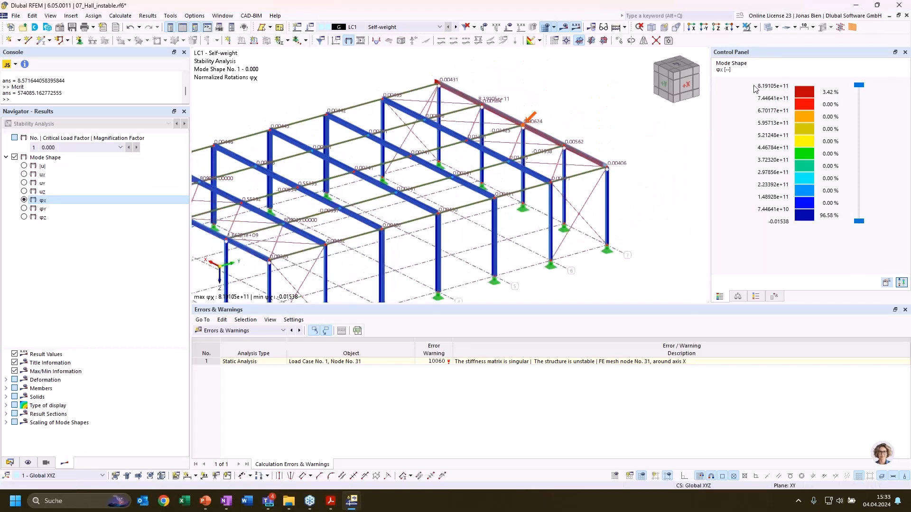
{"action": "scroll", "coordinate": [616, 116], "scroll_direction": "up", "scroll_amount": 2}
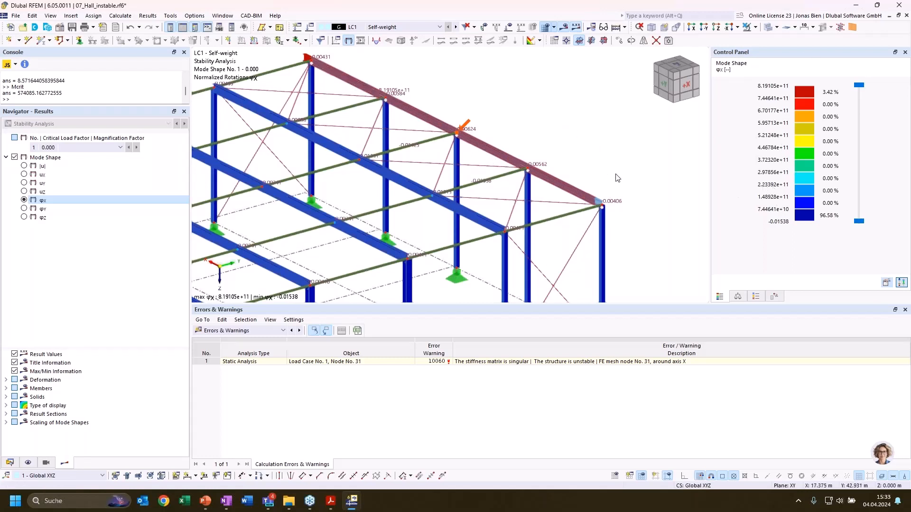
{"action": "middle_click_drag", "start_coordinate": [617, 178], "coordinate": [655, 247]}
{"action": "middle_click_drag", "start_coordinate": [579, 192], "coordinate": [579, 168]}
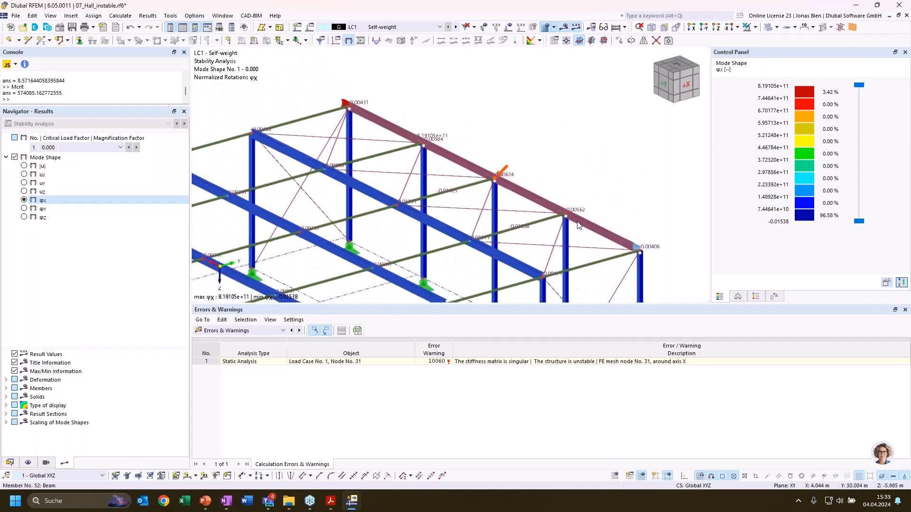
- Inspect the rotational hinge conditions of member hinge 1 on the gable beam, and close its definition without changes
{"action": "left_click", "coordinate": [14, 463]}
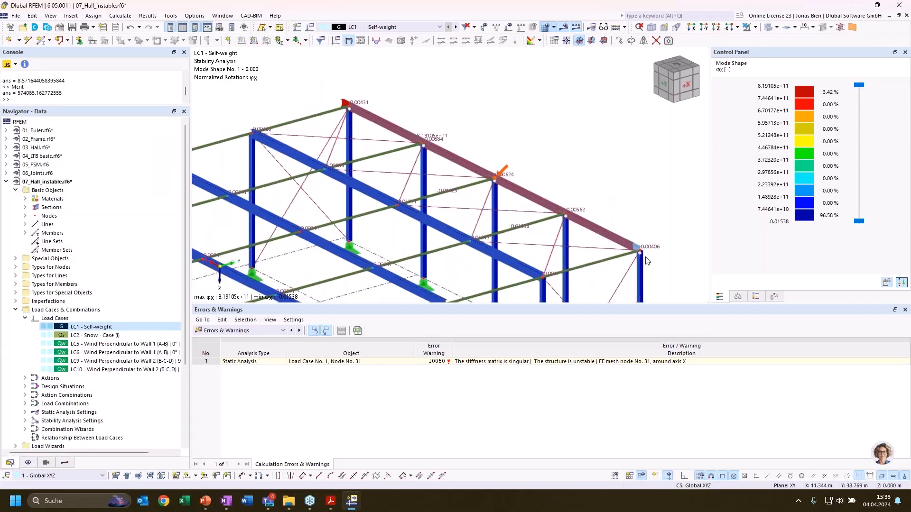
{"action": "scroll", "coordinate": [646, 261], "scroll_direction": "up", "scroll_amount": 3}
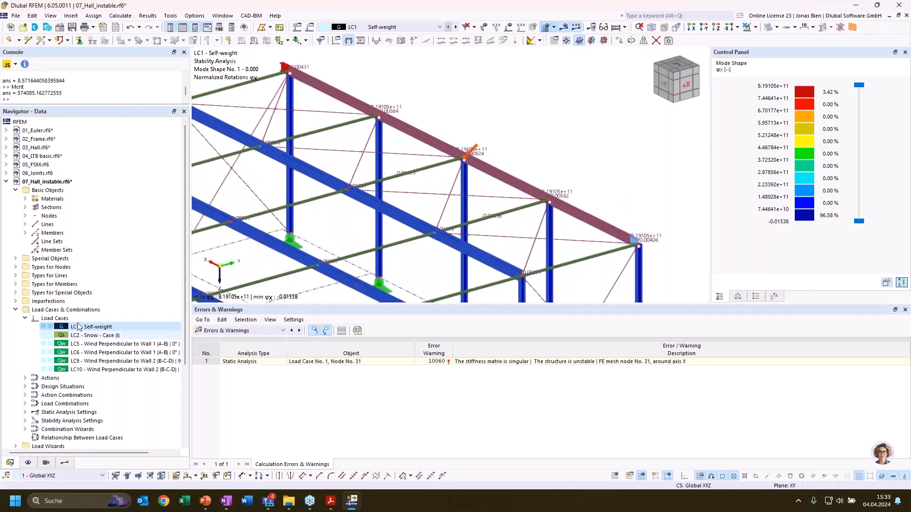
{"action": "left_click", "coordinate": [16, 275]}
{"action": "scroll", "coordinate": [635, 249], "scroll_direction": "up", "scroll_amount": 2}
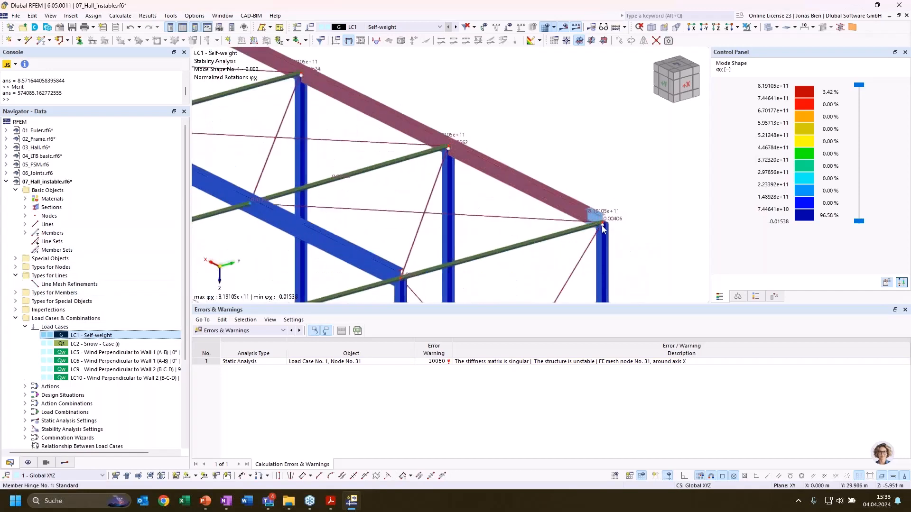
{"action": "scroll", "coordinate": [479, 219], "scroll_direction": "down", "scroll_amount": 2}
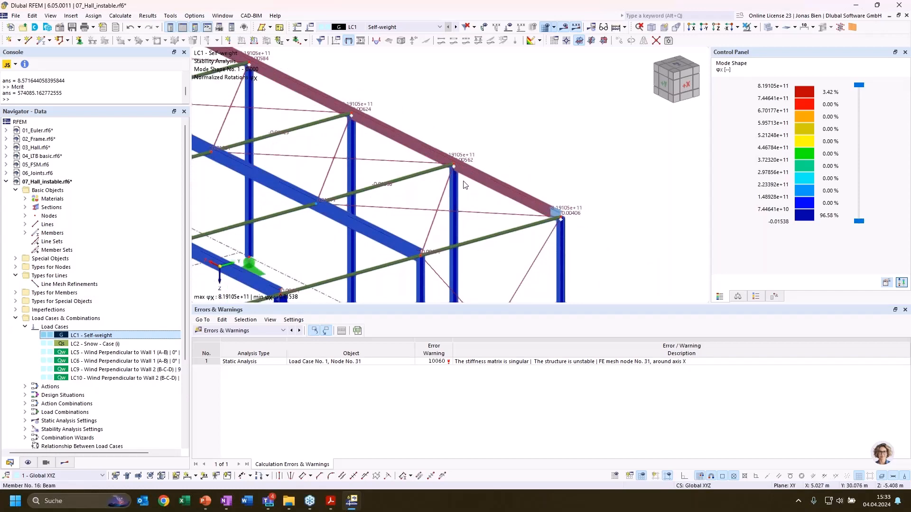
{"action": "middle_click_drag", "start_coordinate": [605, 147], "coordinate": [758, 184]}
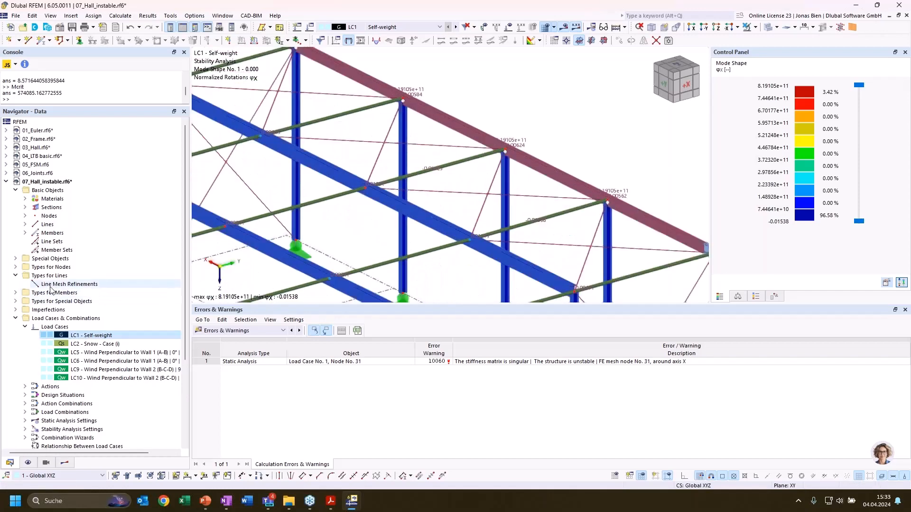
{"action": "left_click", "coordinate": [15, 294]}
{"action": "left_click", "coordinate": [76, 311]}
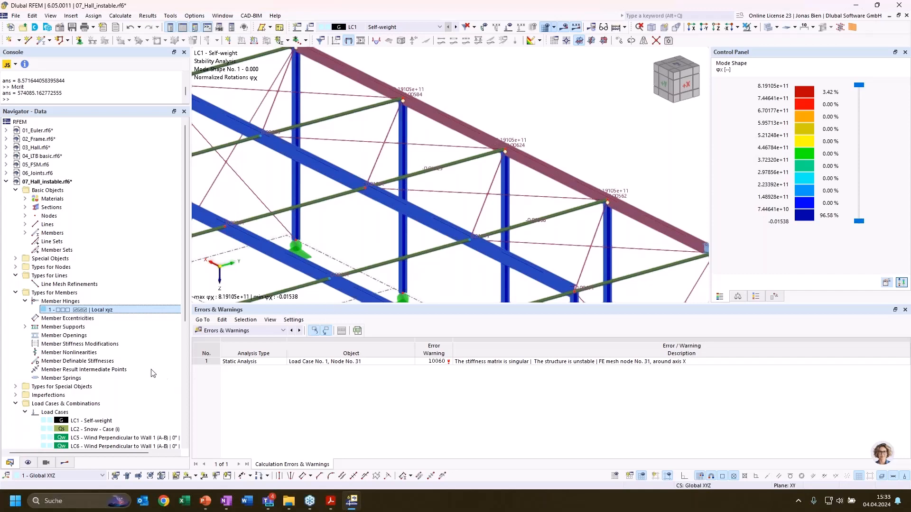
{"action": "double_click", "coordinate": [82, 305]}
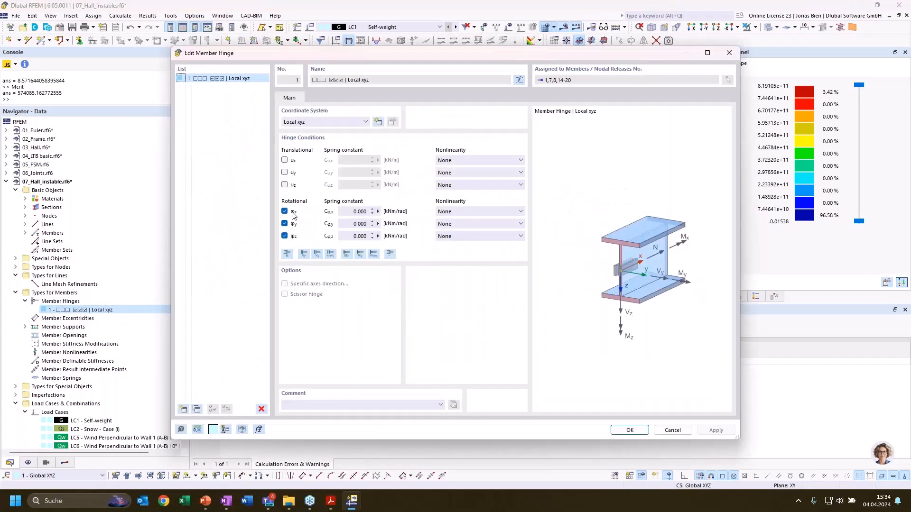
{"action": "left_click", "coordinate": [673, 430]}
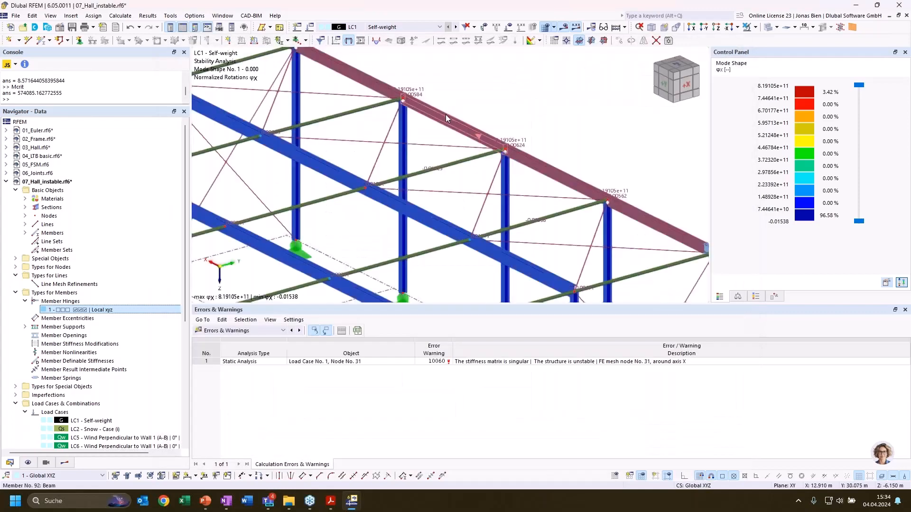
- Delete the member hinge at the rear gable beam's corner column, accepting the deletion of all results including the mesh
{"action": "scroll", "coordinate": [445, 114], "scroll_direction": "down", "scroll_amount": 2}
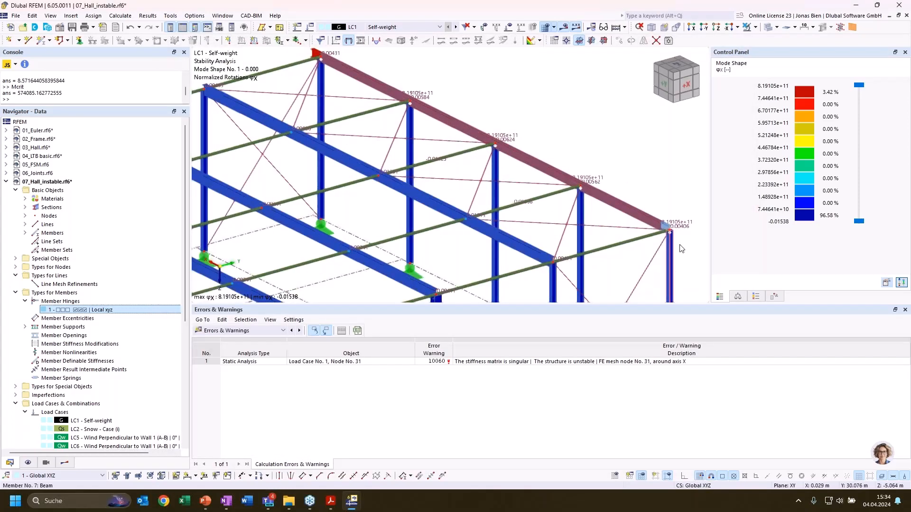
{"action": "scroll", "coordinate": [653, 214], "scroll_direction": "up", "scroll_amount": 5}
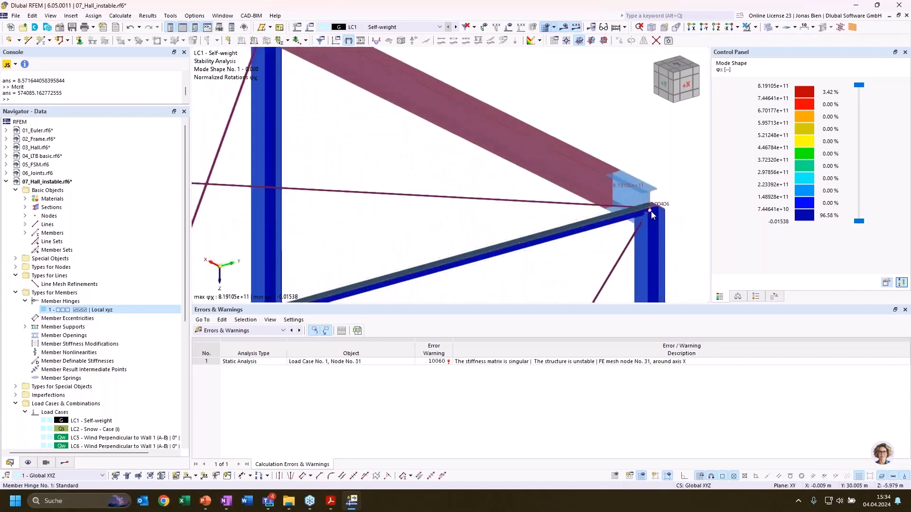
{"action": "left_click", "coordinate": [651, 215]}
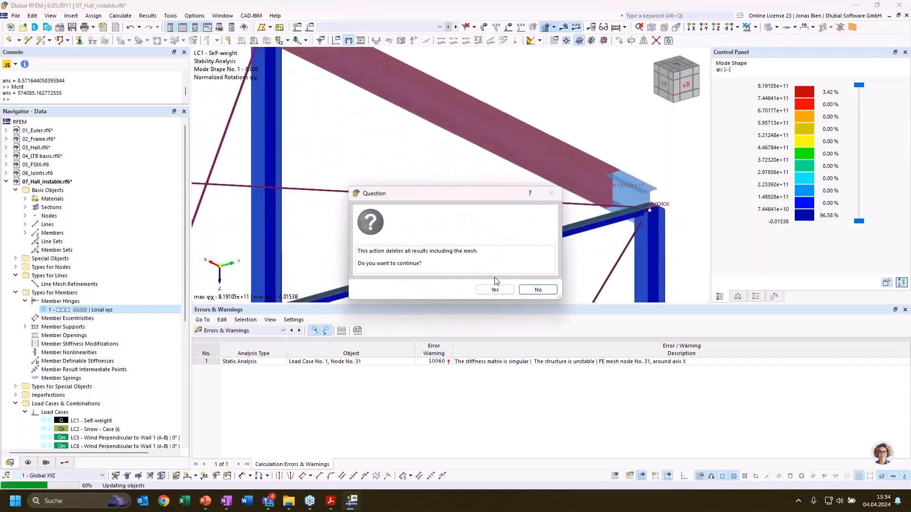
{"action": "left_click", "coordinate": [495, 289]}
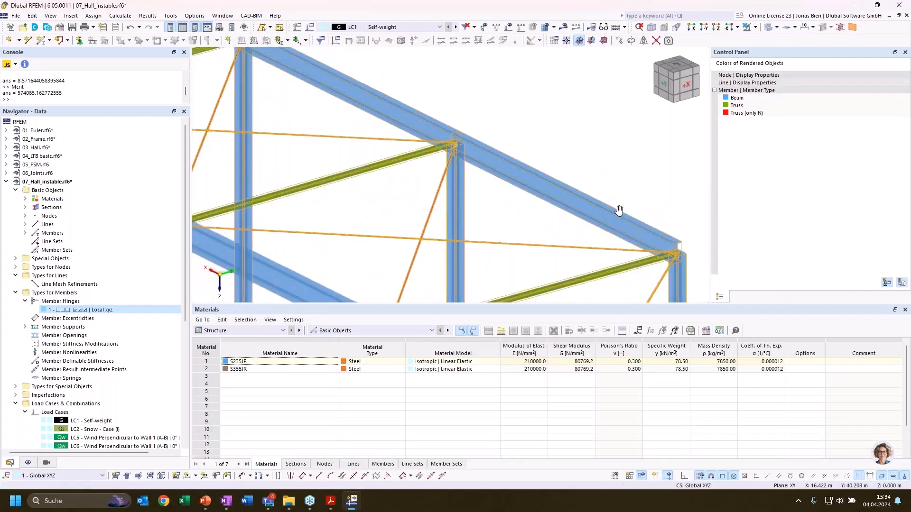
- Remove the member hinges at the remaining outer corners of the rear and front gable beams
{"action": "scroll", "coordinate": [311, 137], "scroll_direction": "up", "scroll_amount": 6}
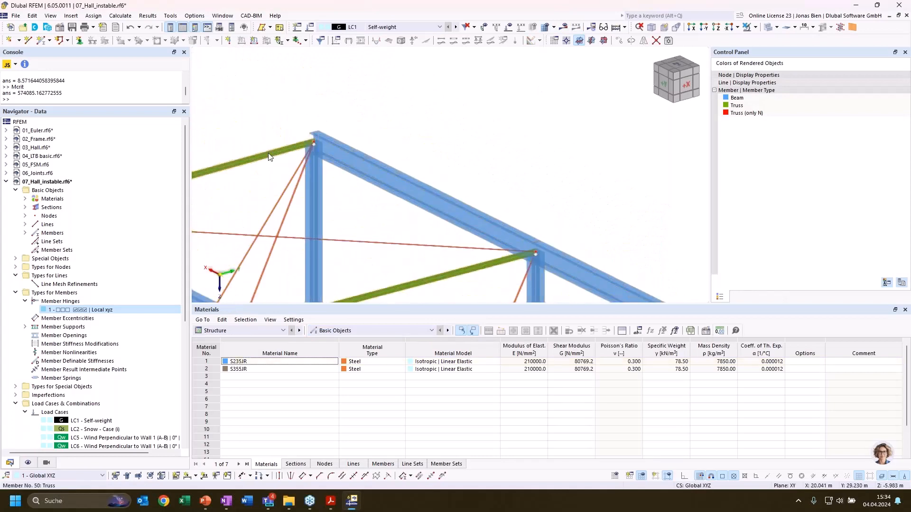
{"action": "scroll", "coordinate": [451, 133], "scroll_direction": "down", "scroll_amount": 6}
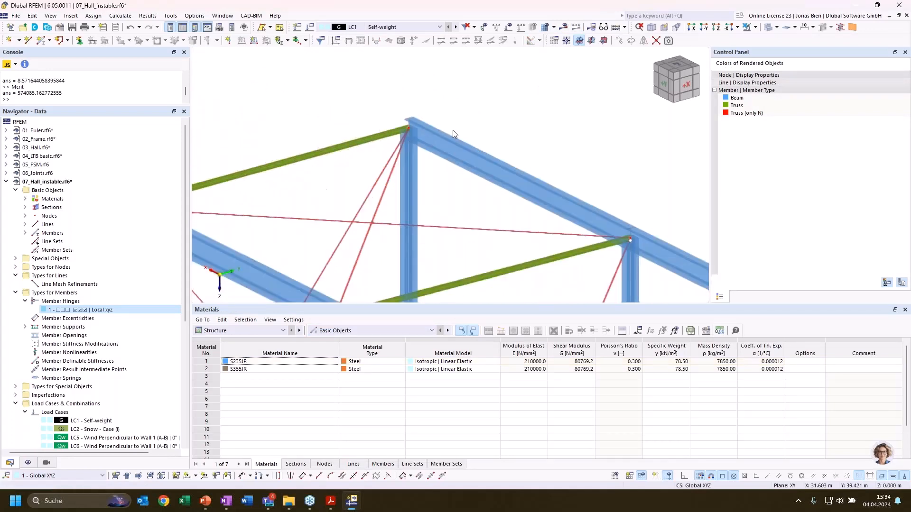
{"action": "scroll", "coordinate": [466, 158], "scroll_direction": "down", "scroll_amount": 3}
{"action": "scroll", "coordinate": [442, 222], "scroll_direction": "up", "scroll_amount": 8}
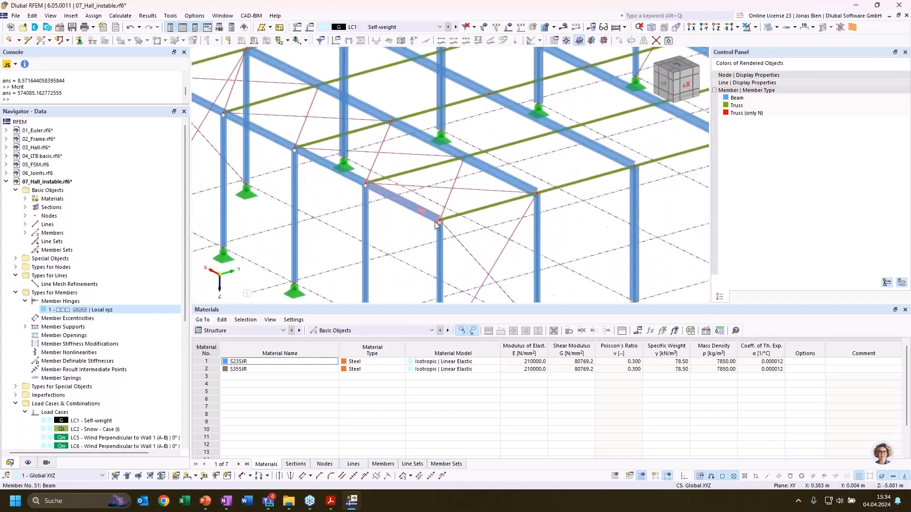
{"action": "scroll", "coordinate": [494, 218], "scroll_direction": "down", "scroll_amount": 3}
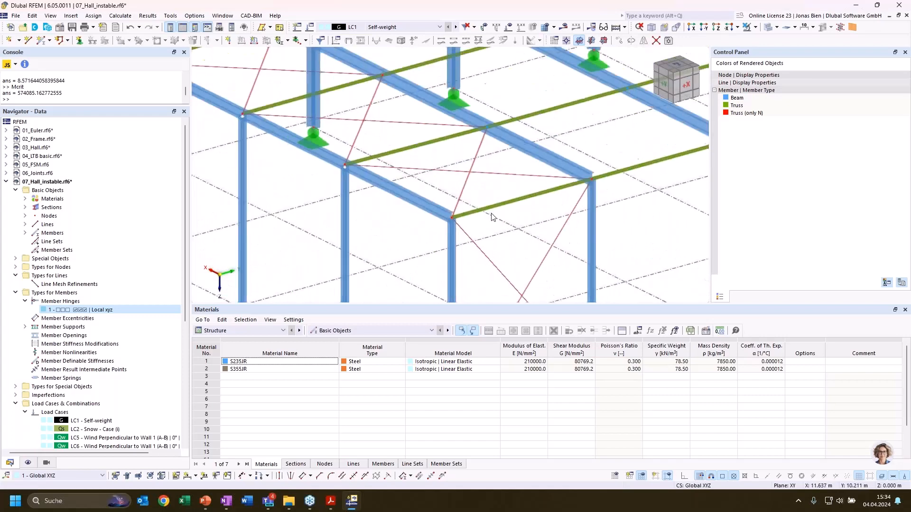
{"action": "scroll", "coordinate": [305, 119], "scroll_direction": "down", "scroll_amount": 3}
{"action": "scroll", "coordinate": [272, 110], "scroll_direction": "up", "scroll_amount": 6}
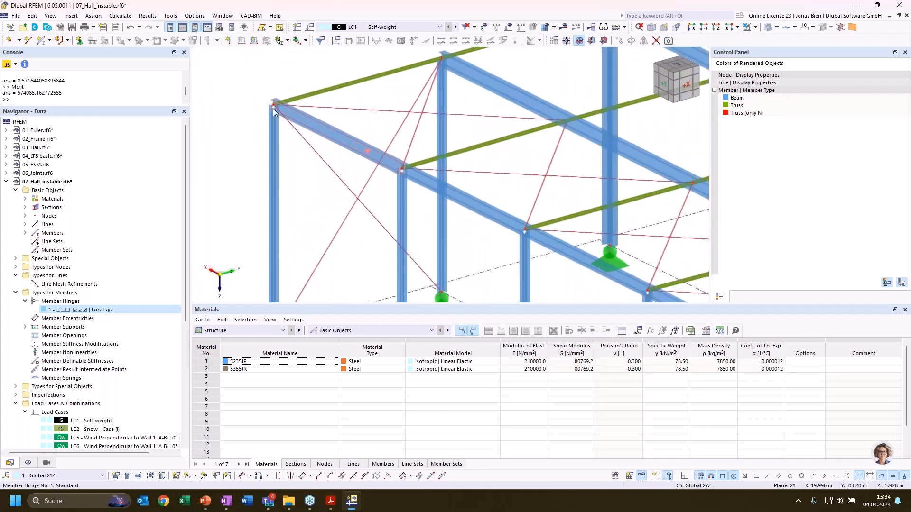
{"action": "scroll", "coordinate": [423, 170], "scroll_direction": "down", "scroll_amount": 6}
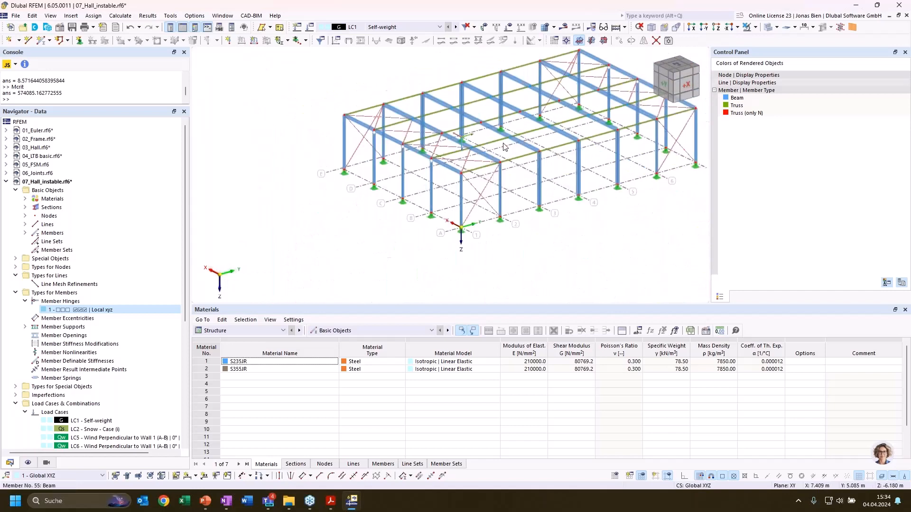
- Recalculate LC1 Self-weight for the corrected hall, and calculate all load cases and load combinations
{"action": "key", "text": "F5"}
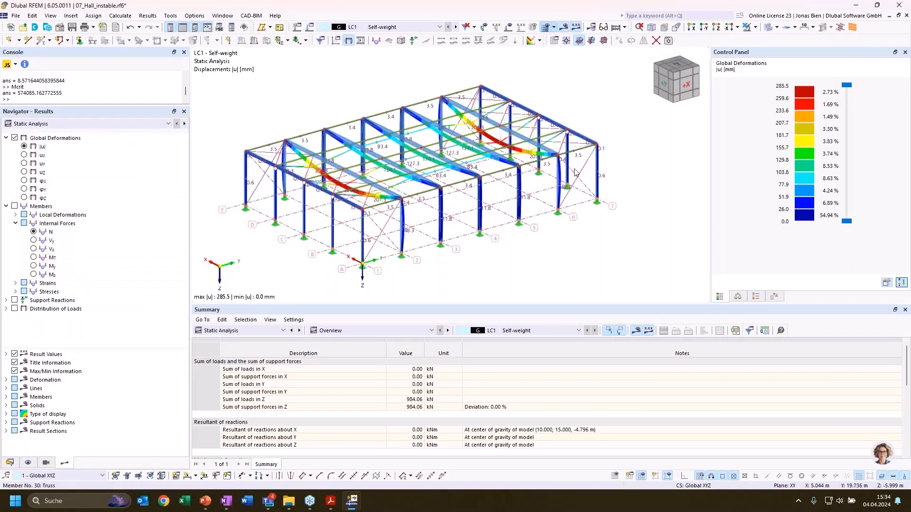
{"action": "middle_click_drag", "start_coordinate": [549, 275], "coordinate": [588, 288]}
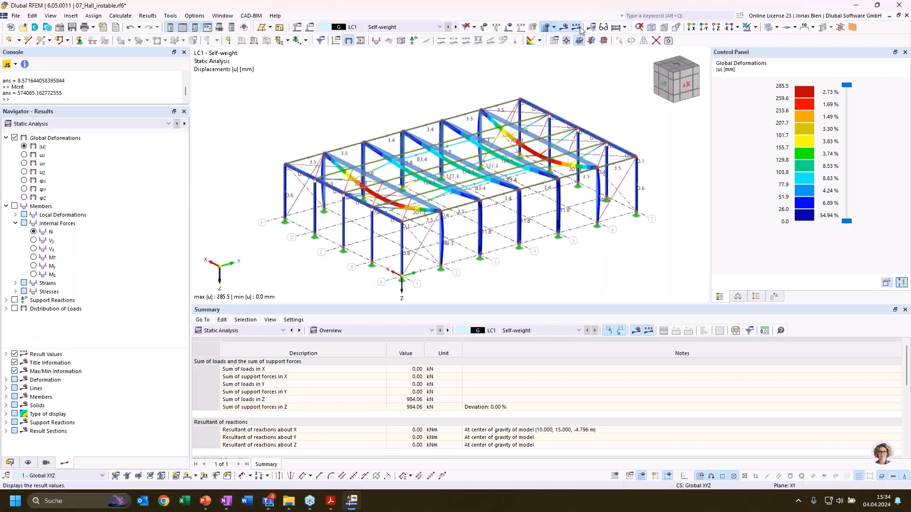
{"action": "left_click", "coordinate": [120, 16]}
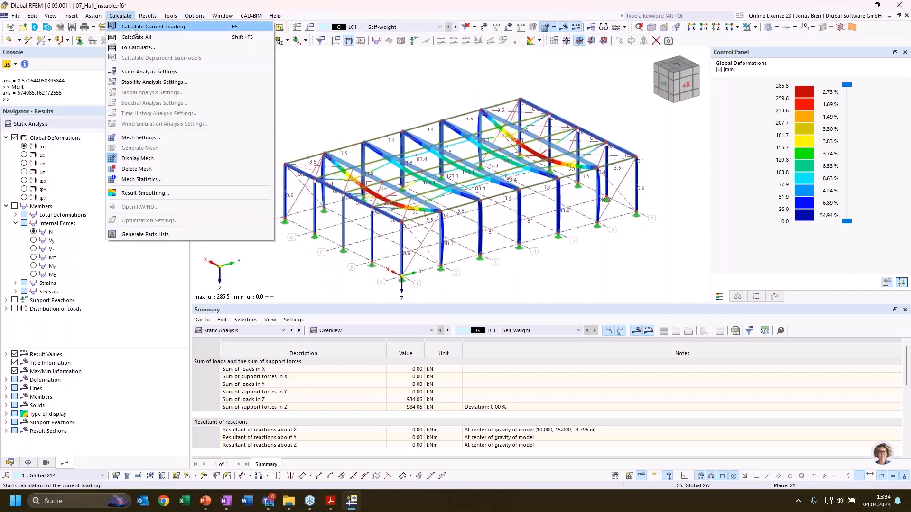
{"action": "left_click", "coordinate": [142, 26]}
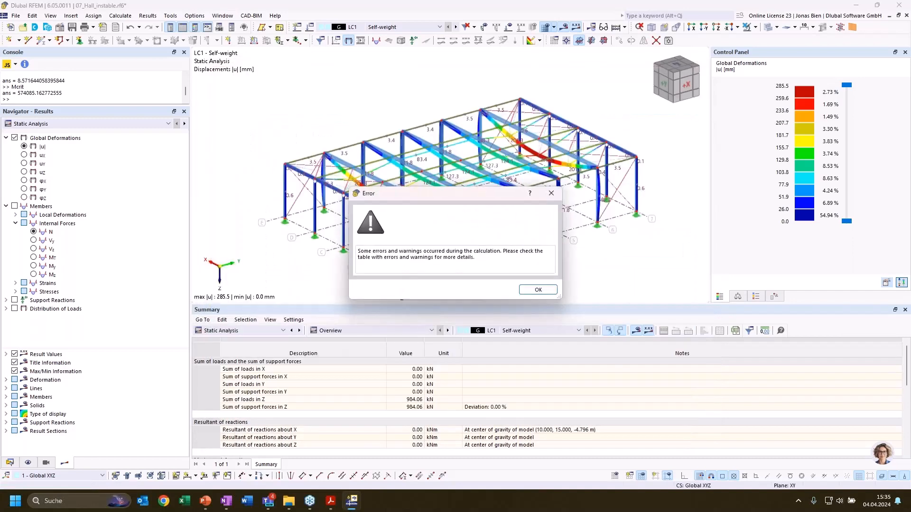
{"action": "left_click", "coordinate": [549, 291]}
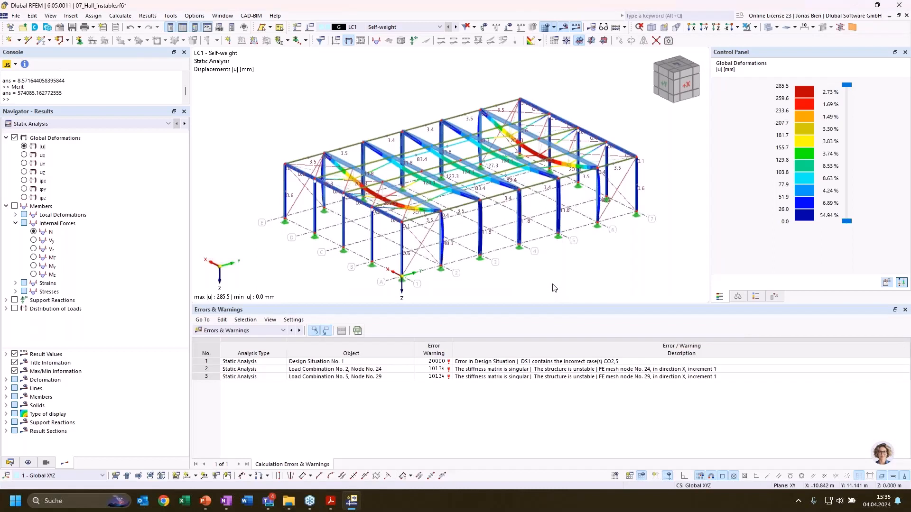
- Examine the instability errors of load combinations 2 and 5 and locate nodes 24 and 29 in the hall model
{"action": "left_click", "coordinate": [379, 371]}
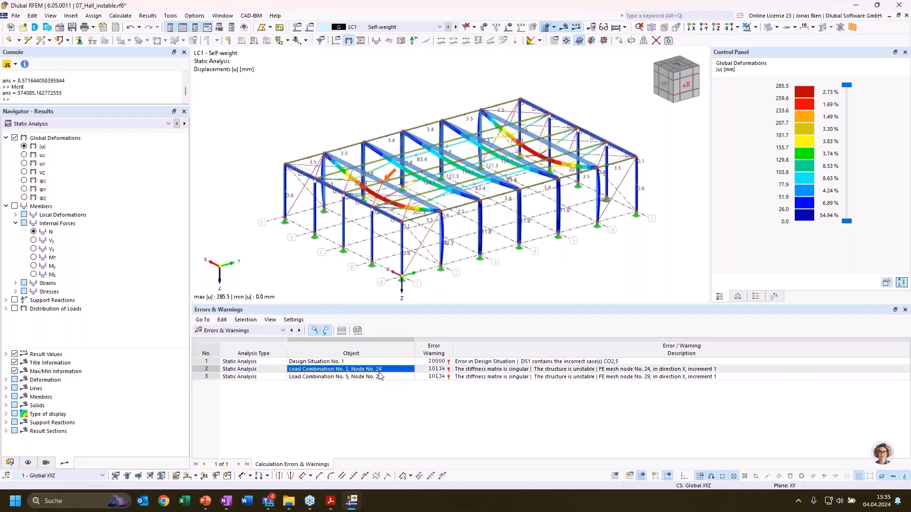
{"action": "left_click", "coordinate": [379, 377]}
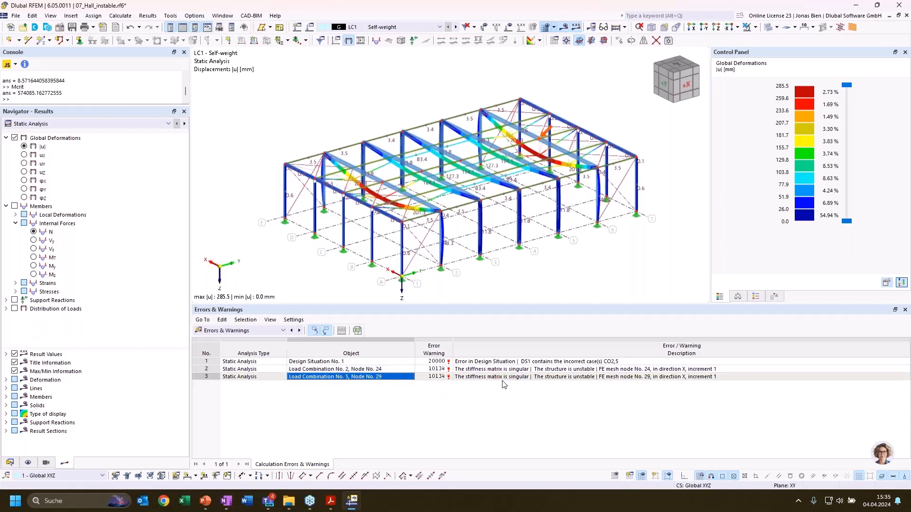
{"action": "left_click", "coordinate": [510, 377]}
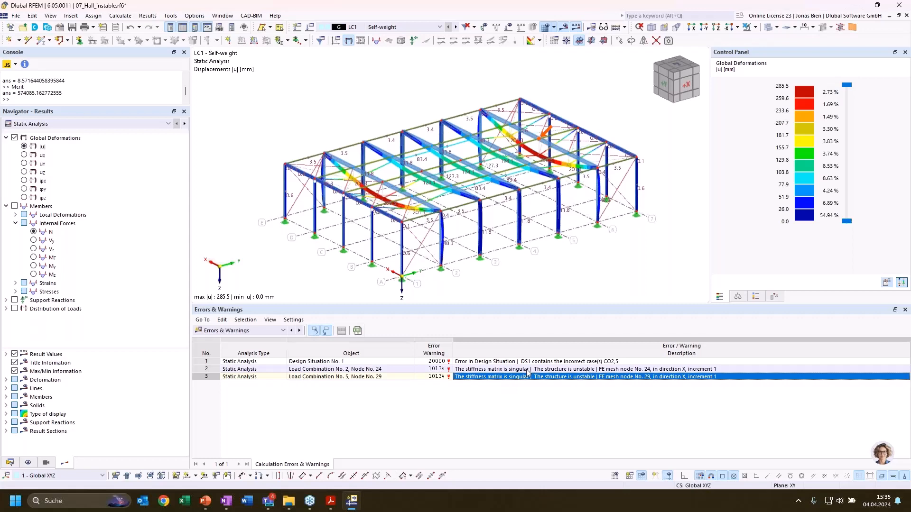
{"action": "left_click", "coordinate": [526, 370]}
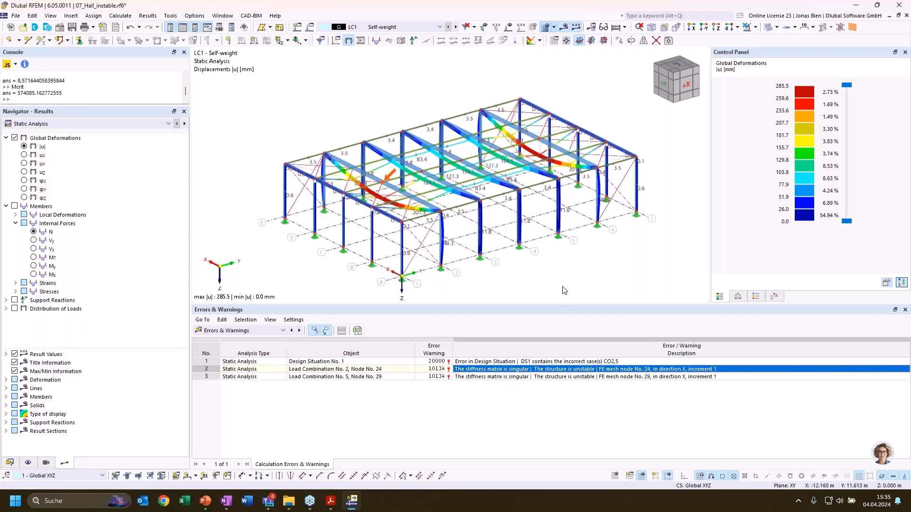
{"action": "scroll", "coordinate": [553, 276], "scroll_direction": "down", "scroll_amount": 3}
{"action": "scroll", "coordinate": [562, 249], "scroll_direction": "up", "scroll_amount": 2}
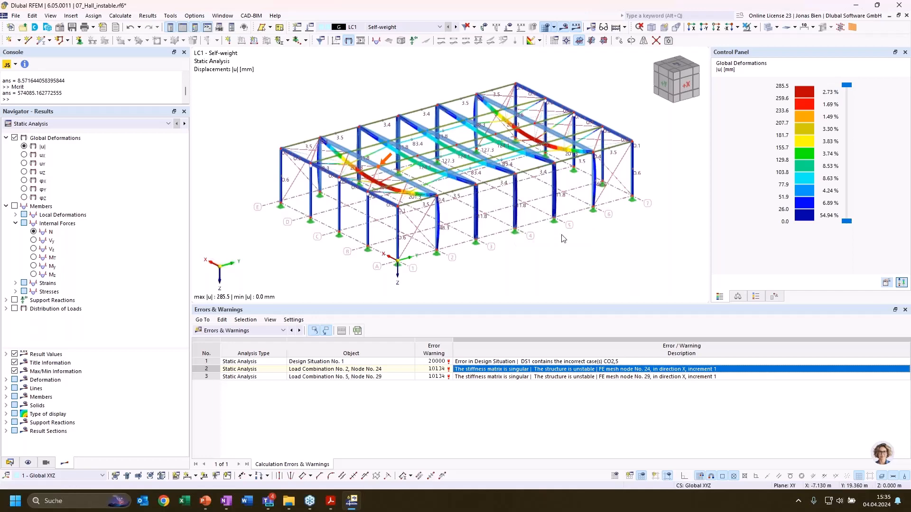
{"action": "middle_click_drag", "start_coordinate": [552, 265], "coordinate": [546, 284], "text": "ctrl"}
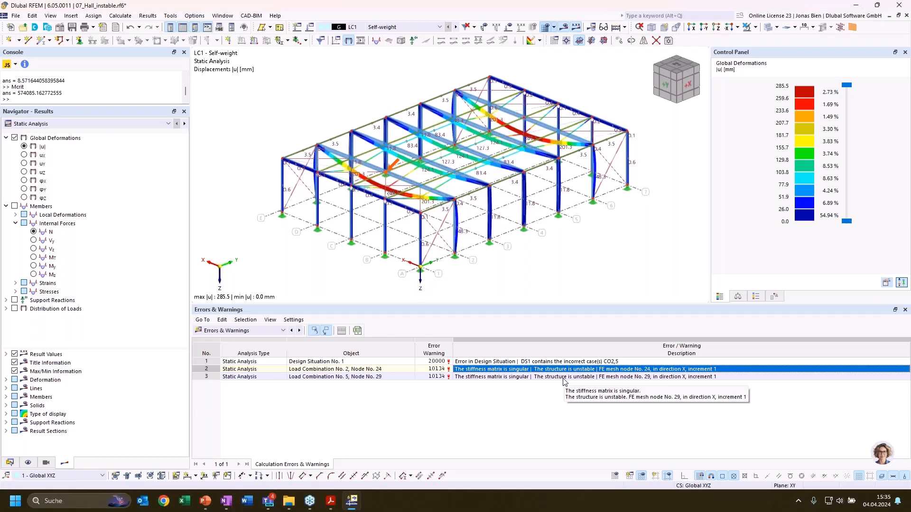
- Display the list of load combinations and compare CO2 and CO5 with their error entries, locating node 29
{"action": "left_click", "coordinate": [9, 463]}
{"action": "scroll", "coordinate": [78, 356], "scroll_direction": "down", "scroll_amount": 3}
{"action": "scroll", "coordinate": [78, 356], "scroll_direction": "down", "scroll_amount": 3}
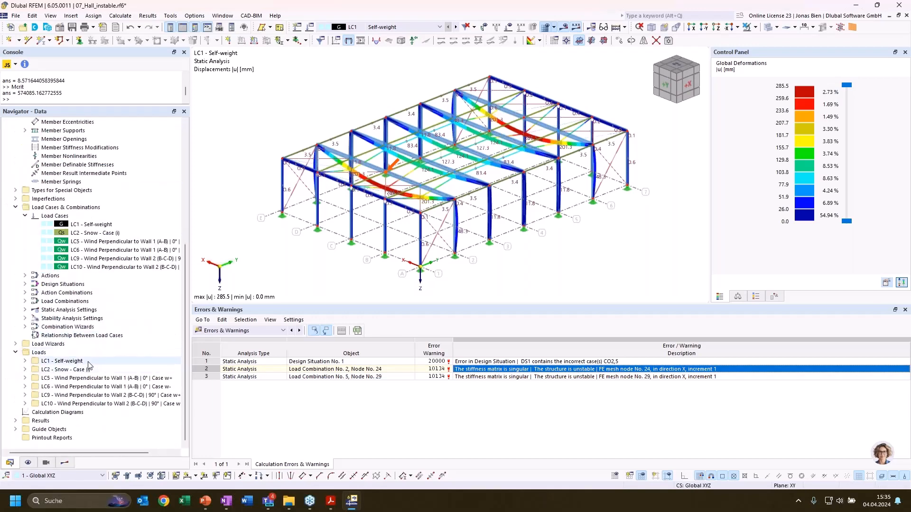
{"action": "left_click", "coordinate": [25, 301]}
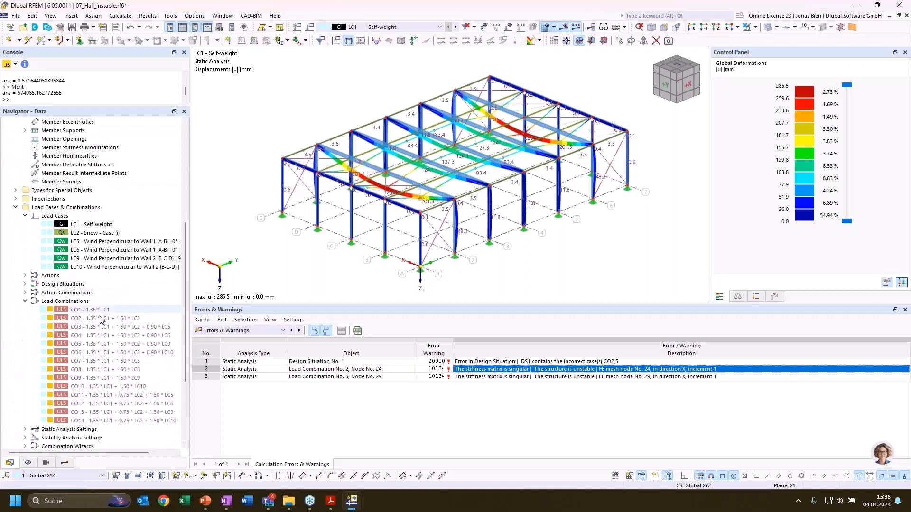
{"action": "left_click", "coordinate": [490, 377]}
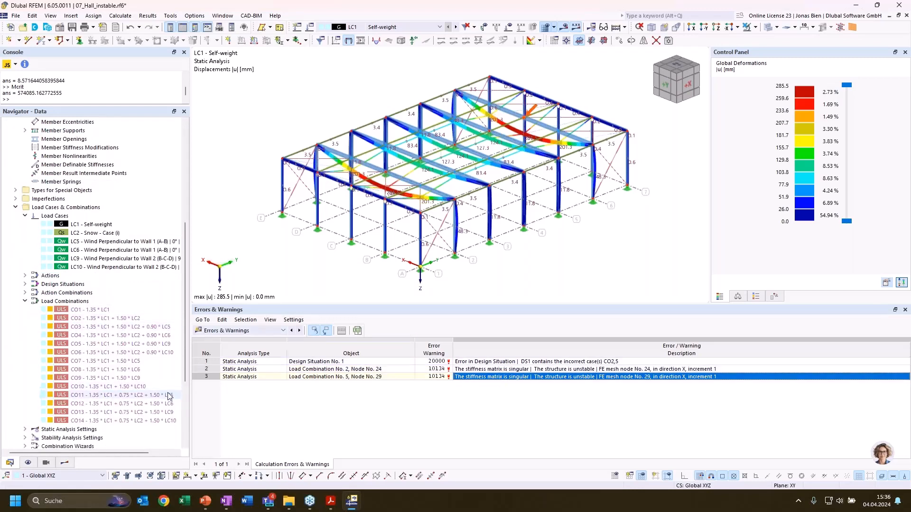
- Set load combination CO5 to SA1 - Geometrically linear, enable its critical load calculation with ST2 (Lanczos), and calculate it
{"action": "left_click", "coordinate": [112, 345]}
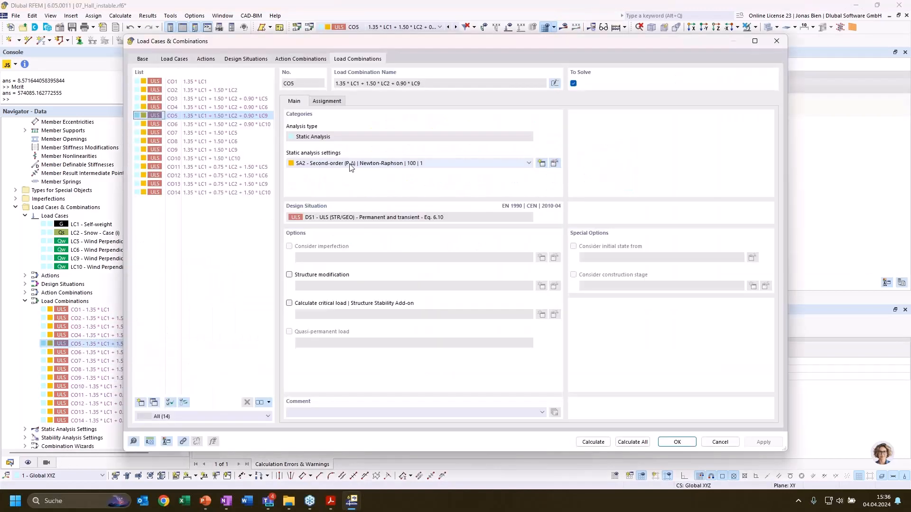
{"action": "left_click", "coordinate": [351, 163]}
{"action": "left_click", "coordinate": [363, 171]}
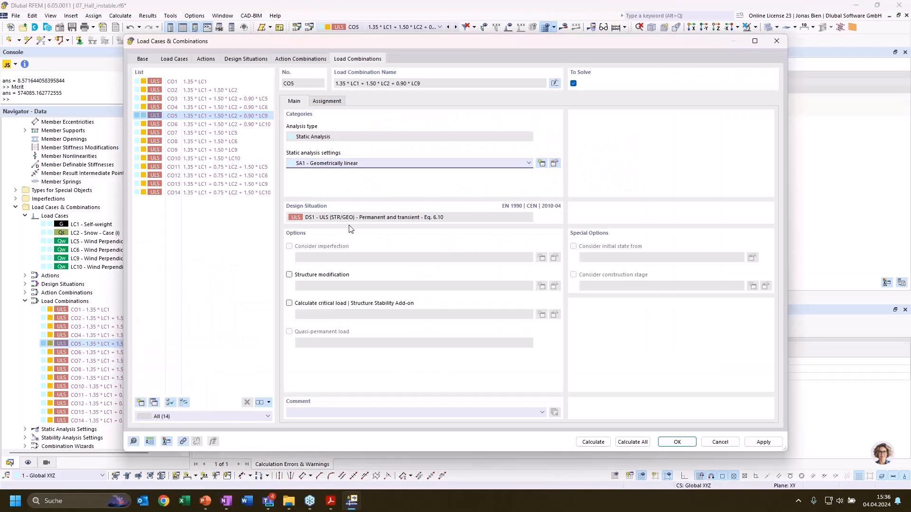
{"action": "left_click", "coordinate": [332, 304]}
{"action": "left_click", "coordinate": [384, 319]}
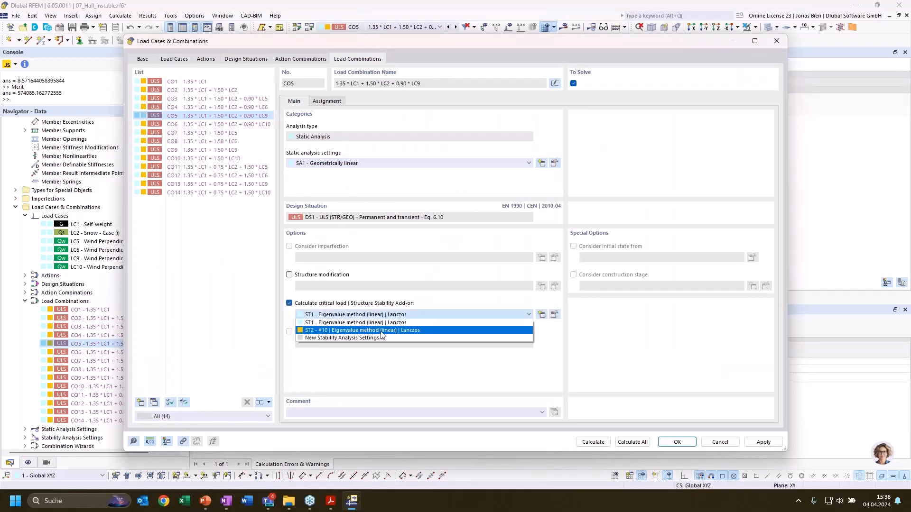
{"action": "left_click", "coordinate": [389, 336]}
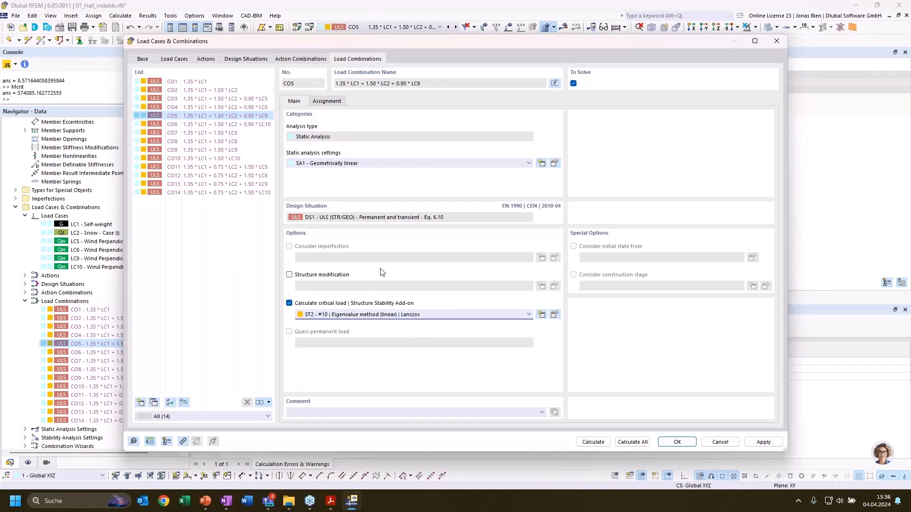
{"action": "left_click", "coordinate": [600, 443]}
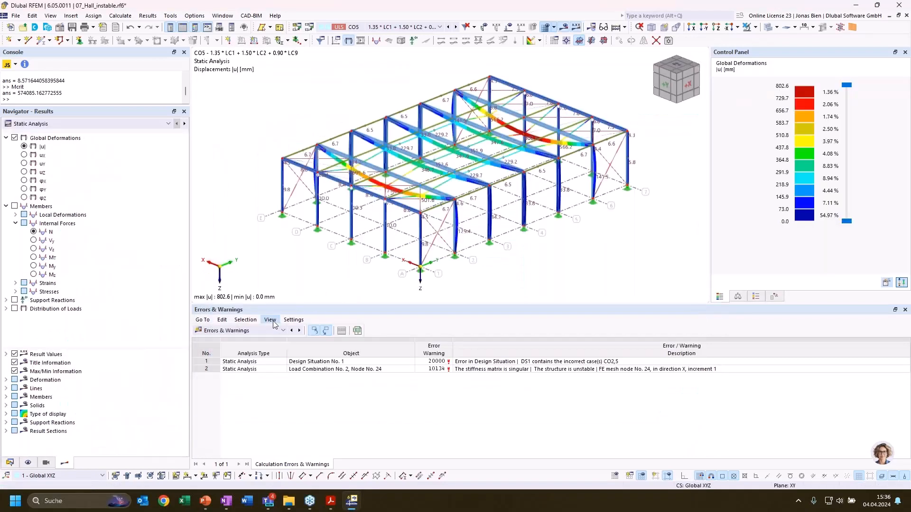
- Display the stability analysis table of critical load factors for load combination CO5
{"action": "left_click", "coordinate": [268, 330]}
{"action": "left_click", "coordinate": [234, 407]}
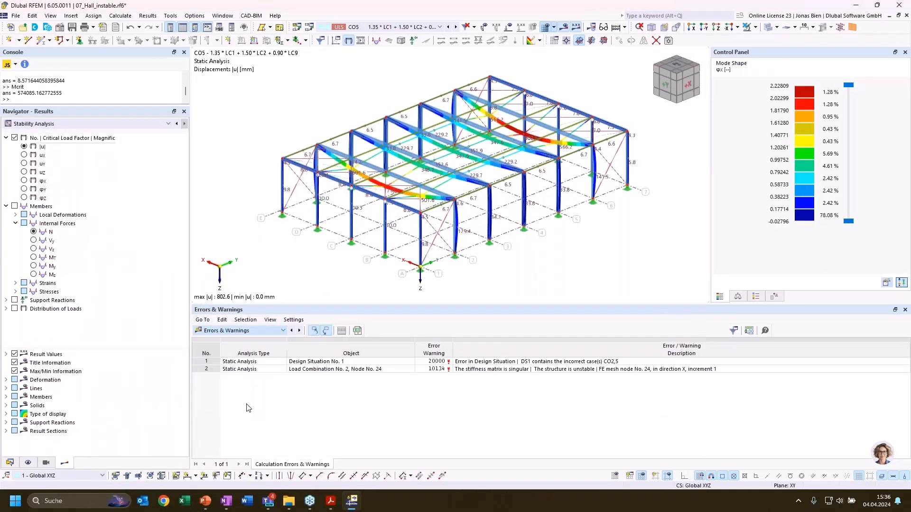
{"action": "left_click", "coordinate": [338, 331]}
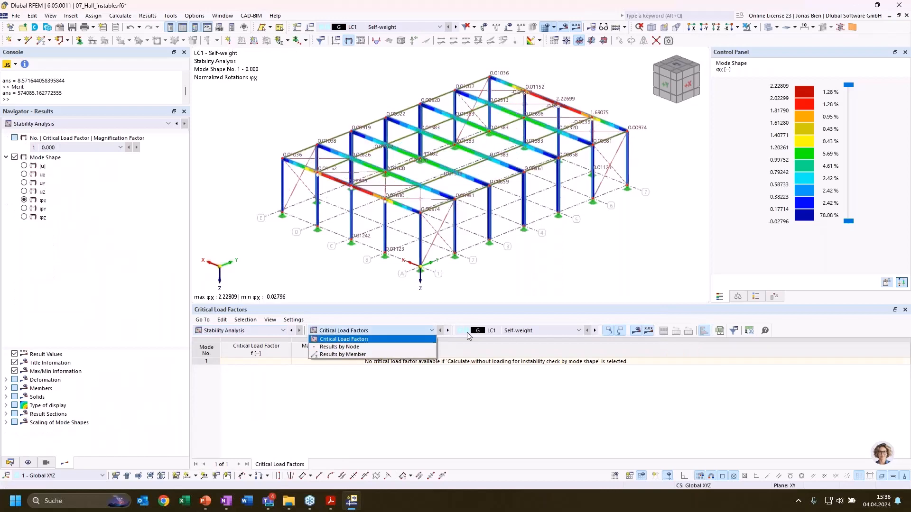
{"action": "left_click", "coordinate": [338, 339]}
{"action": "left_click", "coordinate": [517, 330]}
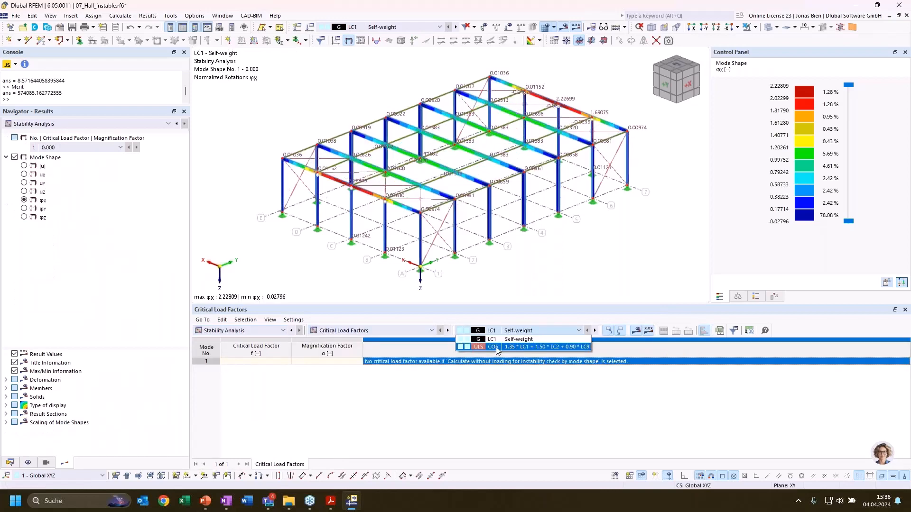
{"action": "left_click", "coordinate": [496, 348]}
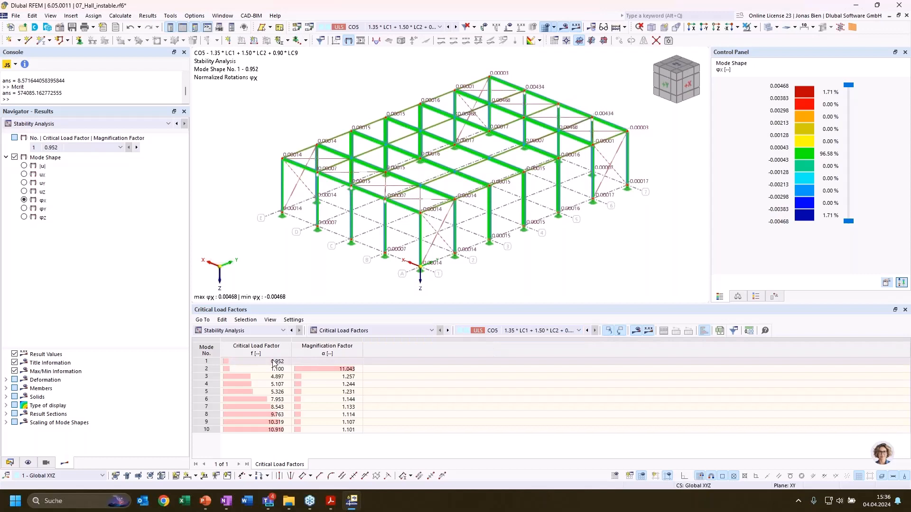
- Show the normalized displacements |u| of CO5's first mode shape and examine the columns and bracing at the hall's rear end
{"action": "left_click", "coordinate": [274, 363]}
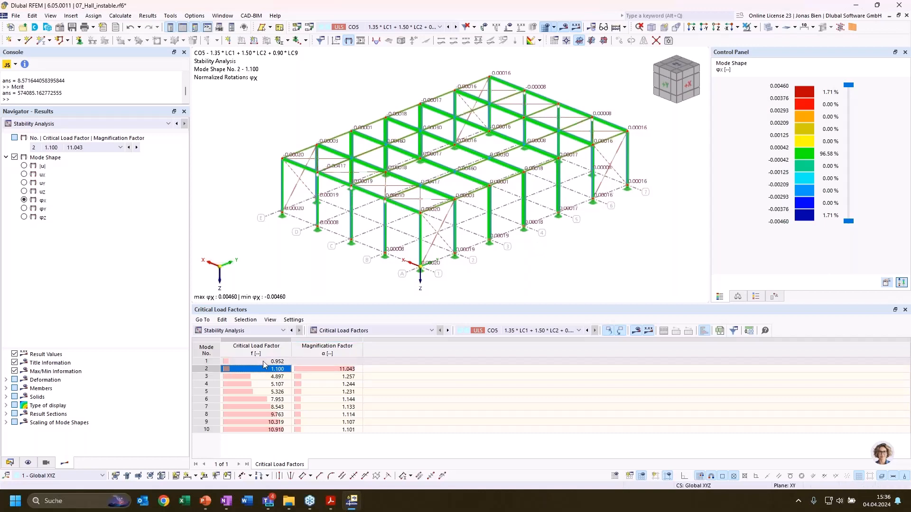
{"action": "left_click", "coordinate": [24, 166]}
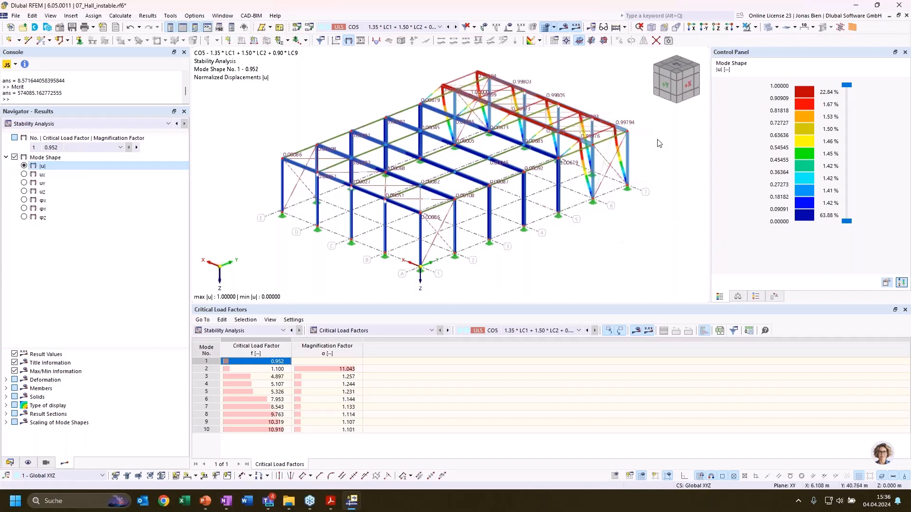
{"action": "mouse_move", "coordinate": [660, 143]}
{"action": "middle_mouse_down", "text": "ctrl"}
{"action": "mouse_move", "coordinate": [646, 169]}
{"action": "mouse_move", "coordinate": [628, 141]}
{"action": "mouse_move", "coordinate": [652, 163]}
{"action": "mouse_move", "coordinate": [672, 153]}
{"action": "middle_mouse_up", "text": "ctrl"}
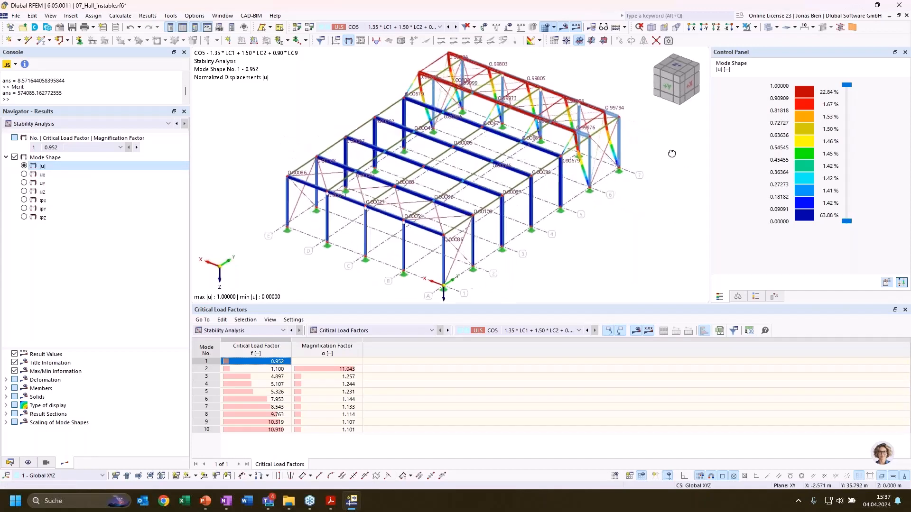
{"action": "scroll", "coordinate": [639, 164], "scroll_direction": "up", "scroll_amount": 5}
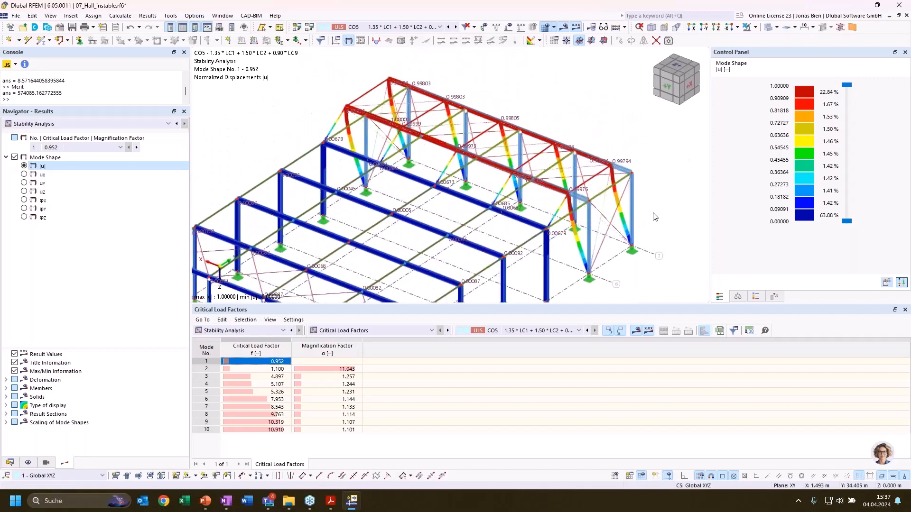
{"action": "scroll", "coordinate": [609, 233], "scroll_direction": "up", "scroll_amount": 3}
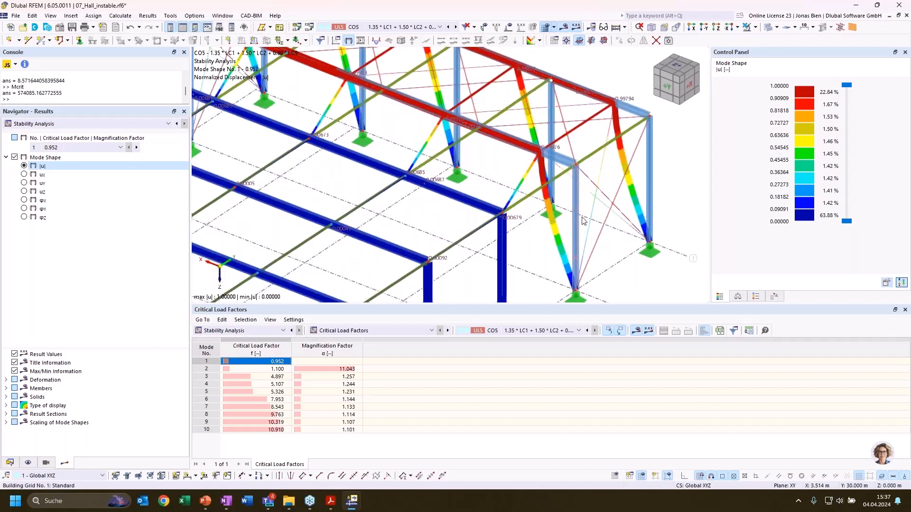
{"action": "scroll", "coordinate": [650, 184], "scroll_direction": "up", "scroll_amount": 2}
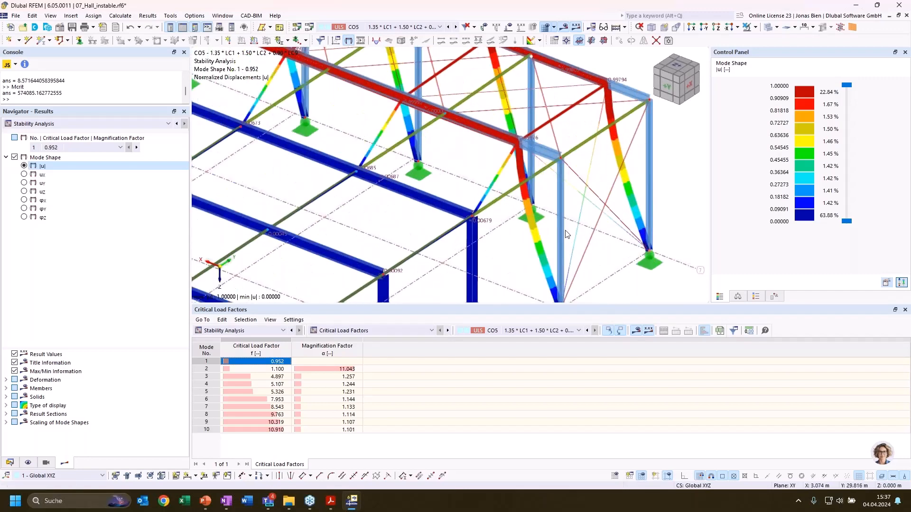
{"action": "scroll", "coordinate": [617, 265], "scroll_direction": "up", "scroll_amount": 3}
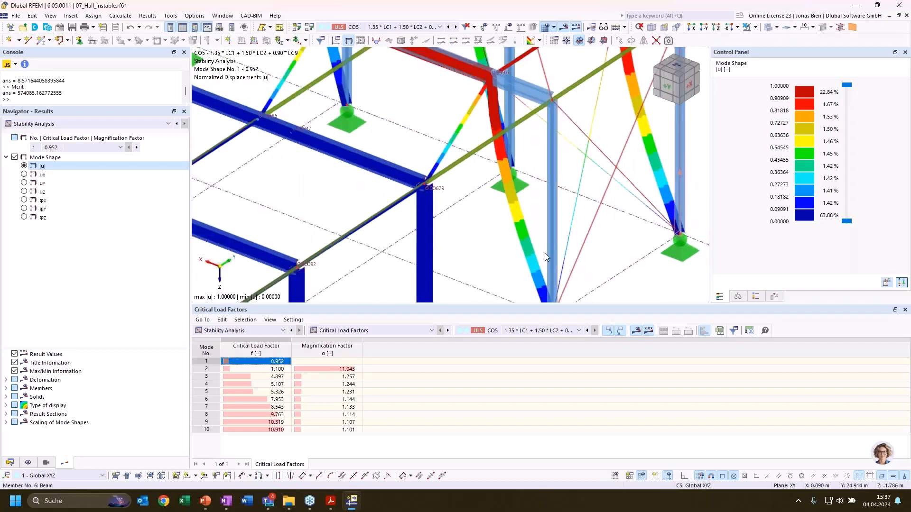
{"action": "scroll", "coordinate": [546, 254], "scroll_direction": "down", "scroll_amount": 5}
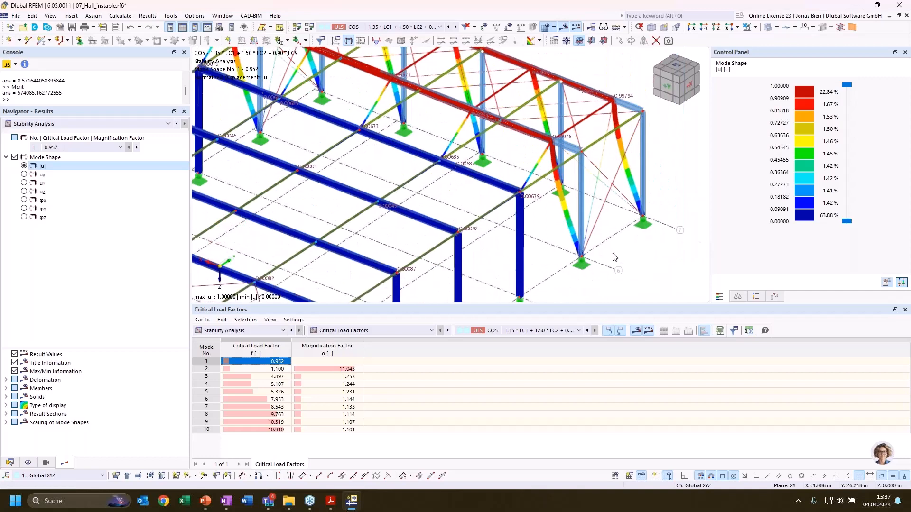
{"action": "scroll", "coordinate": [630, 255], "scroll_direction": "down", "scroll_amount": 2}
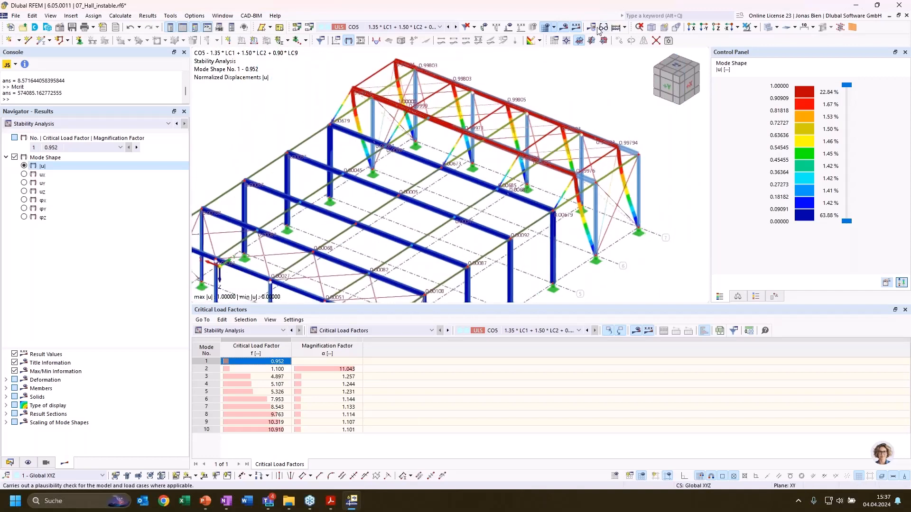
- Hide the results and copy the two outer columns on axis 5 by 5 m in Y onto axis 6
{"action": "left_click", "coordinate": [563, 27]}
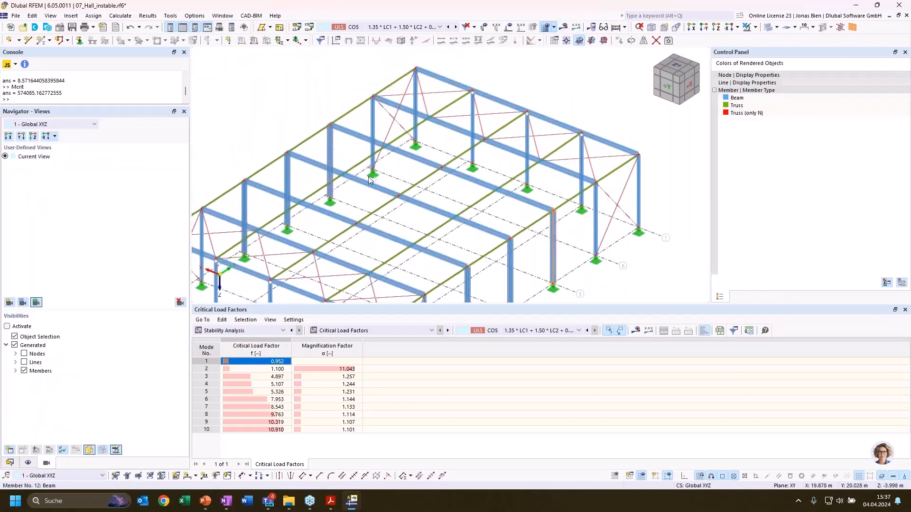
{"action": "left_click", "coordinate": [331, 151], "text": "ctrl"}
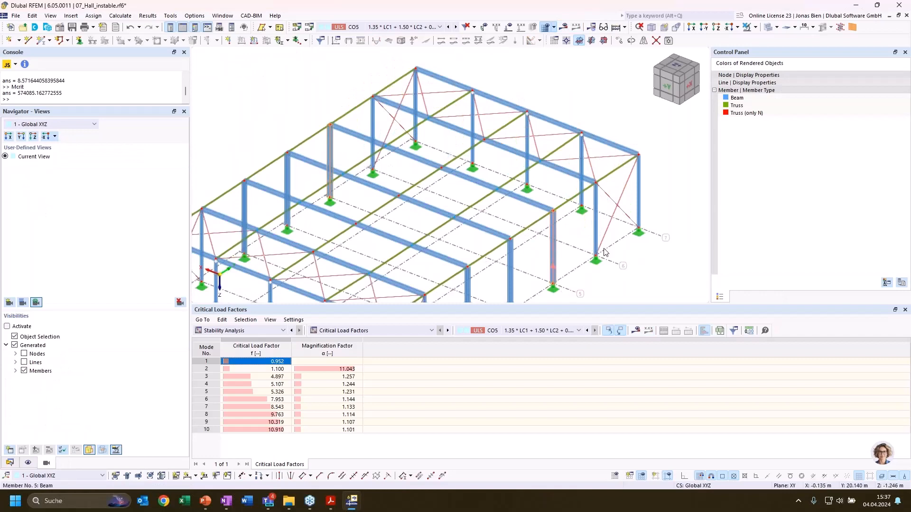
{"action": "left_click_drag", "start_coordinate": [596, 255], "coordinate": [595, 254], "text": "ctrl"}
{"action": "left_click_drag", "start_coordinate": [595, 251], "coordinate": [595, 251]}
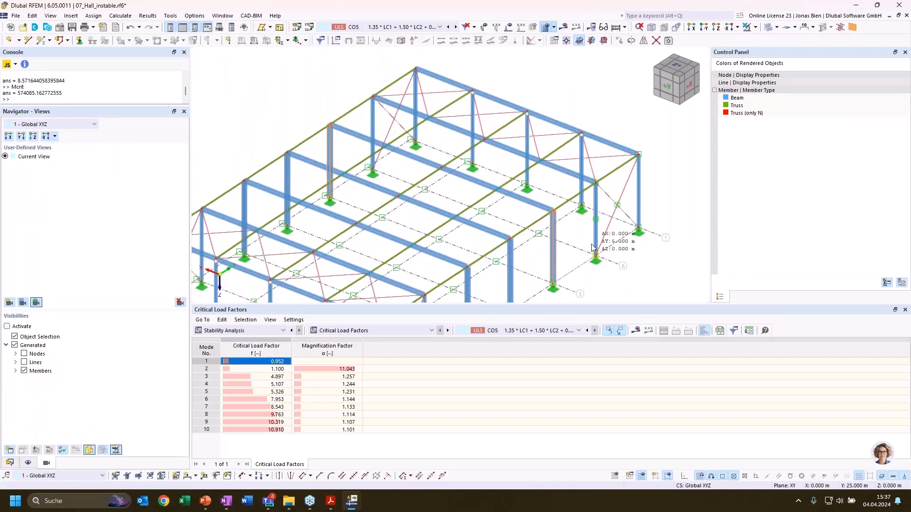
{"action": "left_click", "coordinate": [489, 289]}
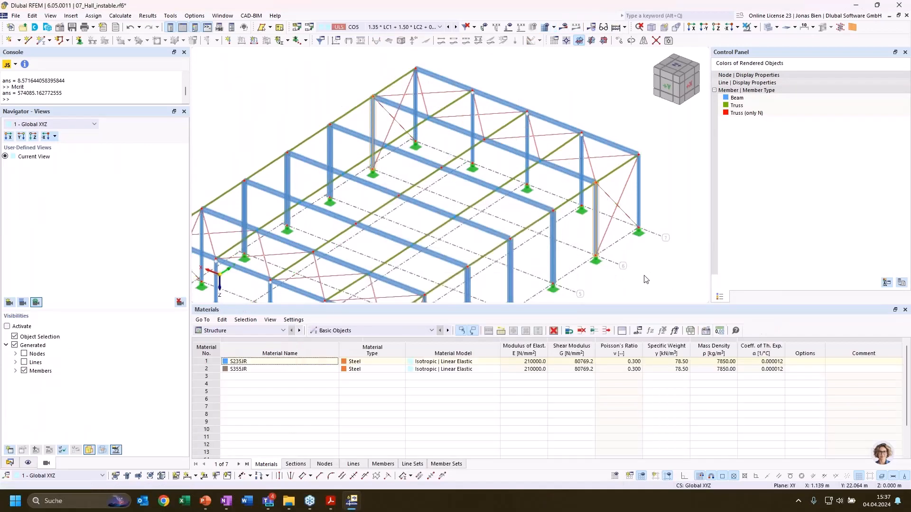
{"action": "left_click", "coordinate": [644, 274]}
- Copy the two outer columns on axis 3 onto axis 2
{"action": "middle_click_drag", "start_coordinate": [585, 238], "coordinate": [596, 157]}
{"action": "middle_click_drag", "start_coordinate": [468, 265], "coordinate": [567, 181]}
{"action": "left_click", "coordinate": [580, 164]}
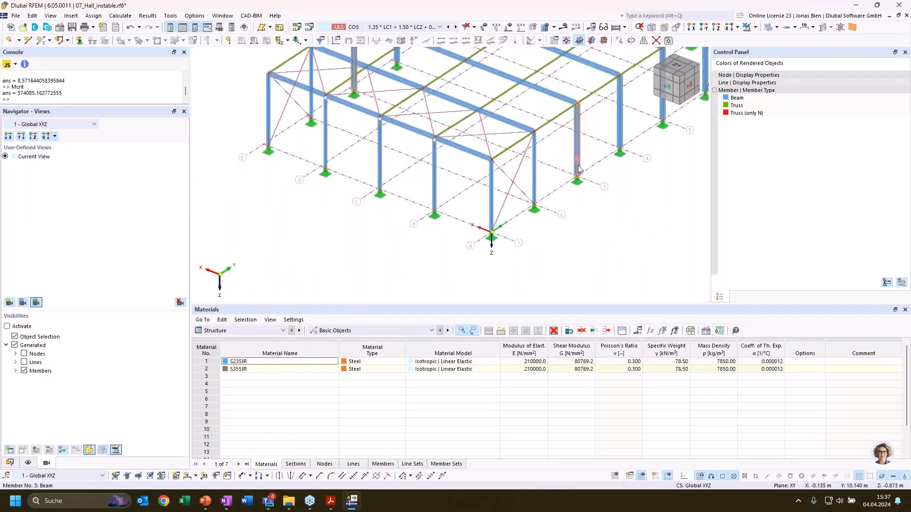
{"action": "left_click_drag", "start_coordinate": [579, 169], "coordinate": [535, 205]}
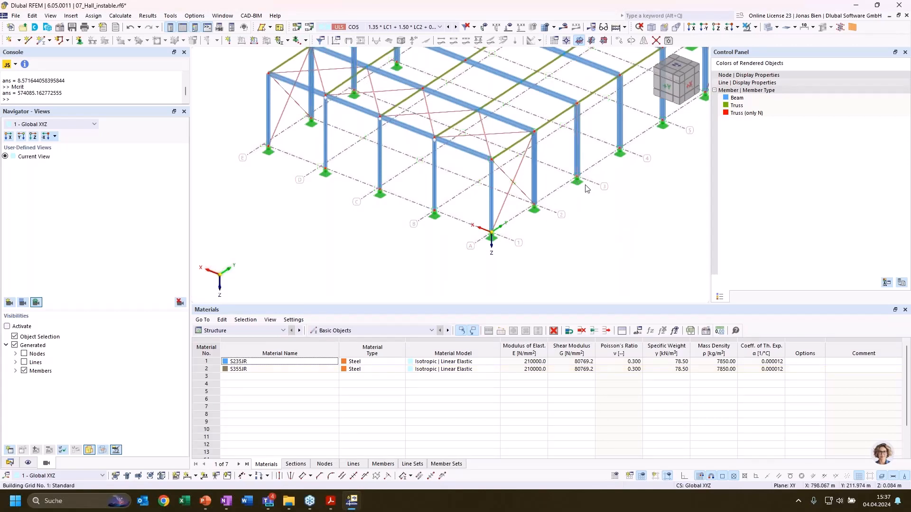
- Recalculate CO5 with the replaced columns and display its critical load factors and the first mode shape
{"action": "scroll", "coordinate": [553, 256], "scroll_direction": "up", "scroll_amount": 3}
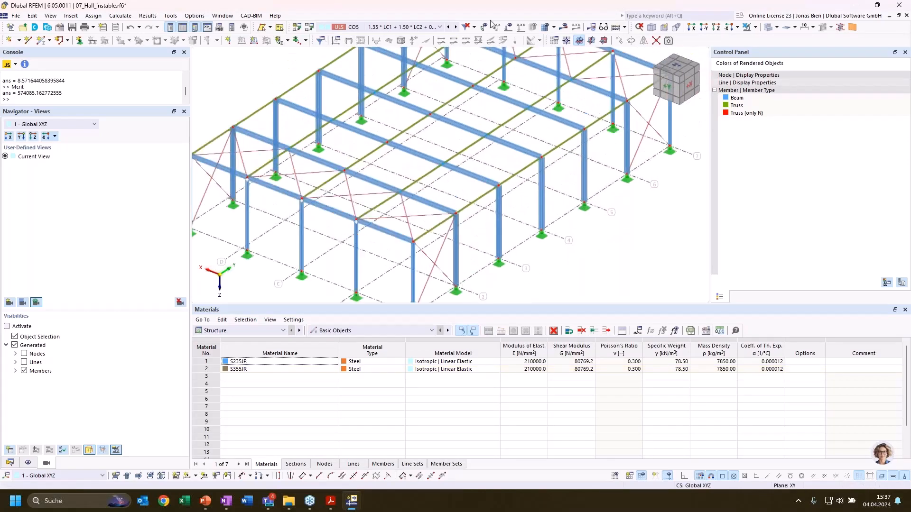
{"action": "left_click", "coordinate": [563, 26]}
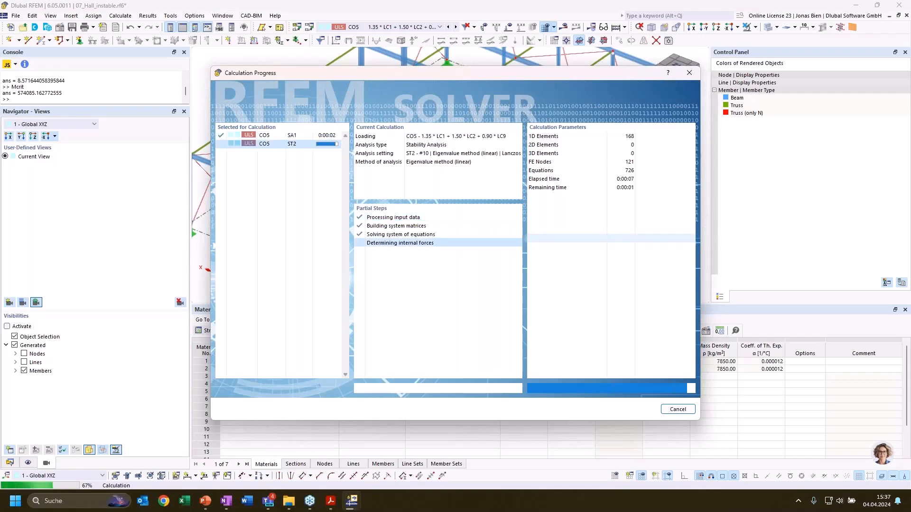
{"action": "left_click", "coordinate": [246, 331]}
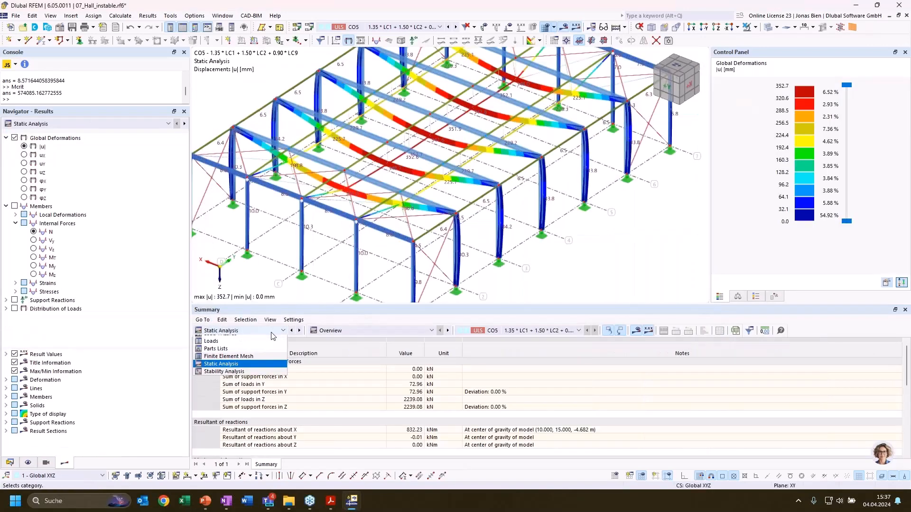
{"action": "left_click", "coordinate": [248, 396]}
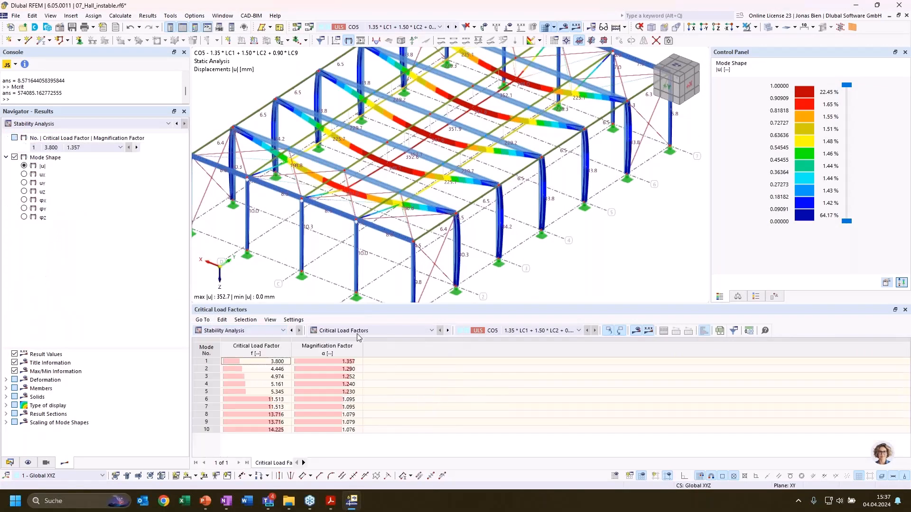
{"action": "scroll", "coordinate": [457, 238], "scroll_direction": "down", "scroll_amount": 1}
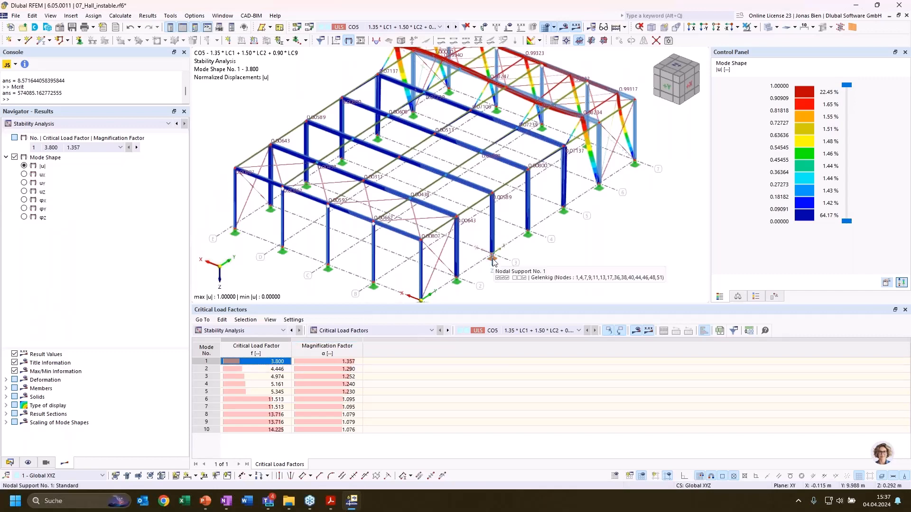
{"action": "scroll", "coordinate": [548, 238], "scroll_direction": "down", "scroll_amount": 1}
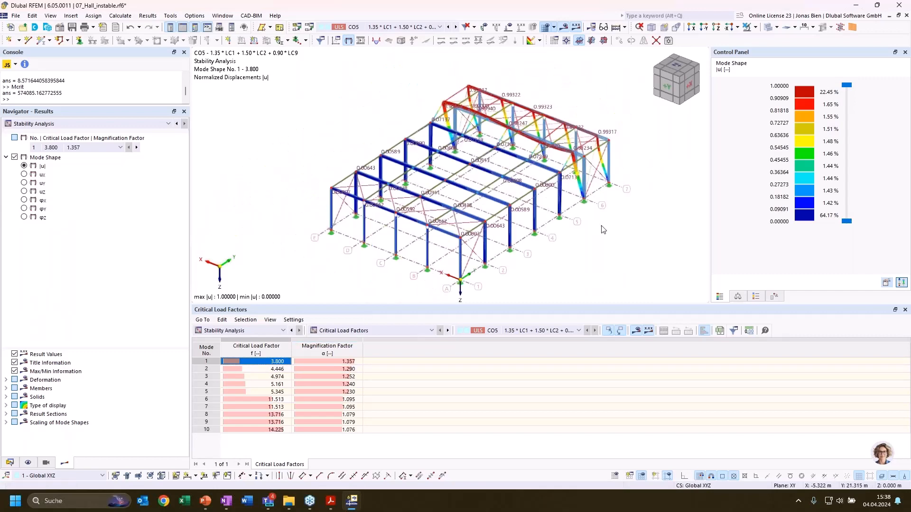
{"action": "middle_click_drag", "start_coordinate": [606, 241], "coordinate": [558, 241], "text": "ctrl"}
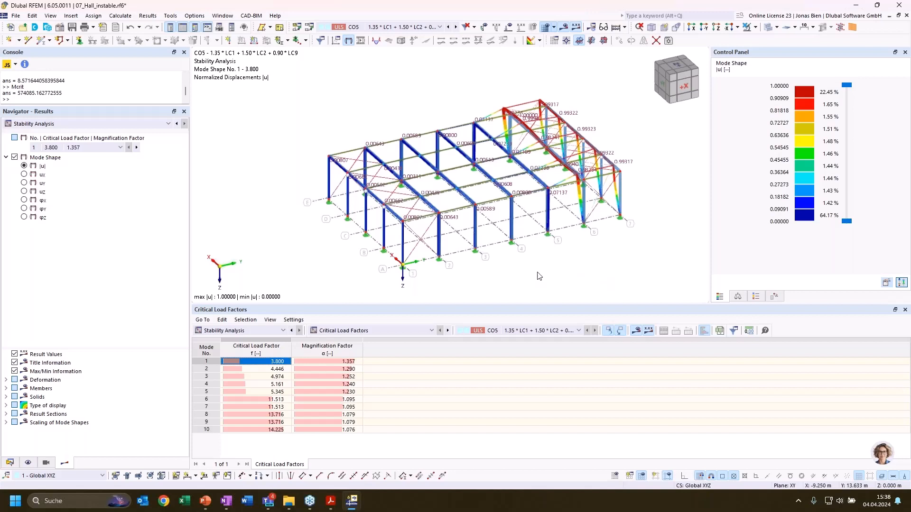
{"action": "middle_click_drag", "start_coordinate": [560, 277], "coordinate": [594, 260]}
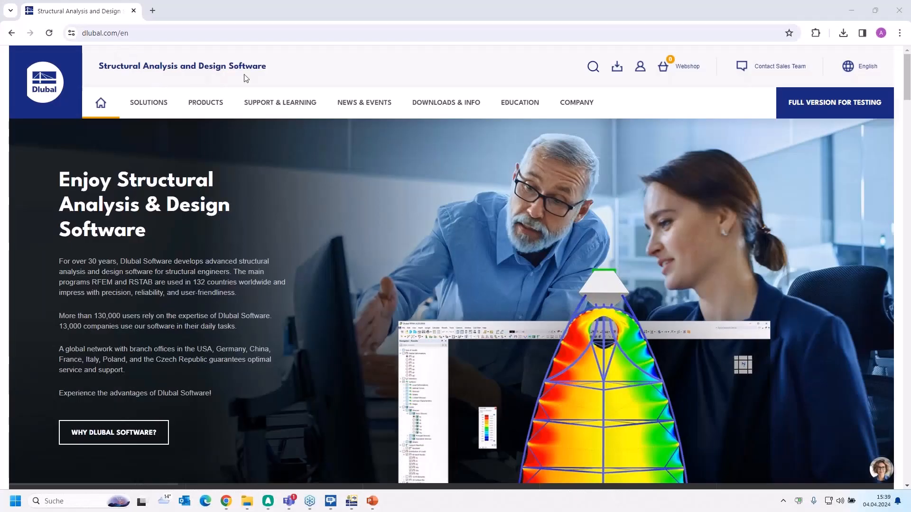
- Open the Webinars page on the Dlubal website in the browser and view the upcoming webinars
{"action": "left_click", "coordinate": [363, 104]}
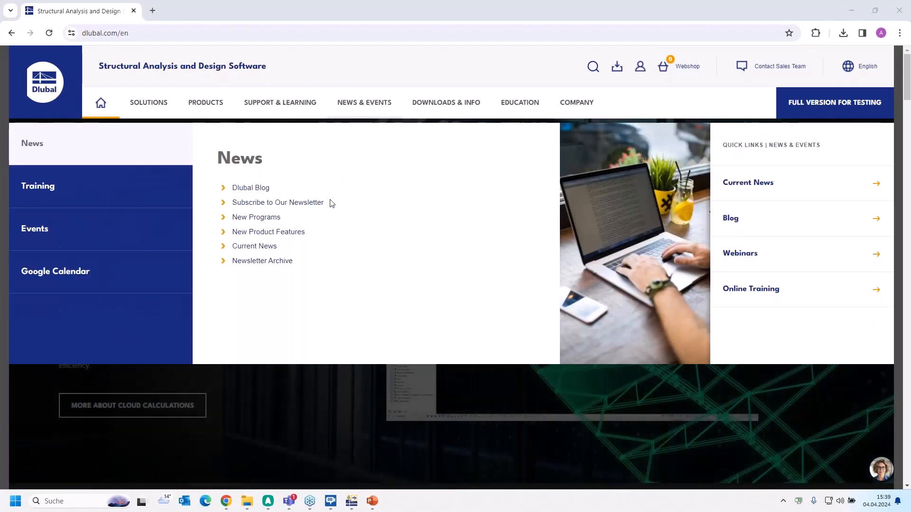
{"action": "mouse_move", "coordinate": [112, 223]}
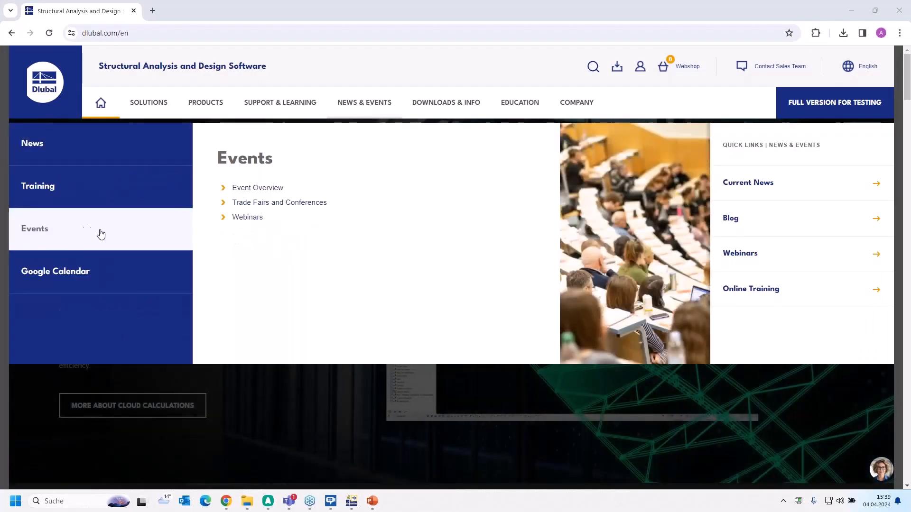
{"action": "left_click", "coordinate": [248, 218]}
{"action": "scroll", "coordinate": [497, 324], "scroll_direction": "down", "scroll_amount": 3}
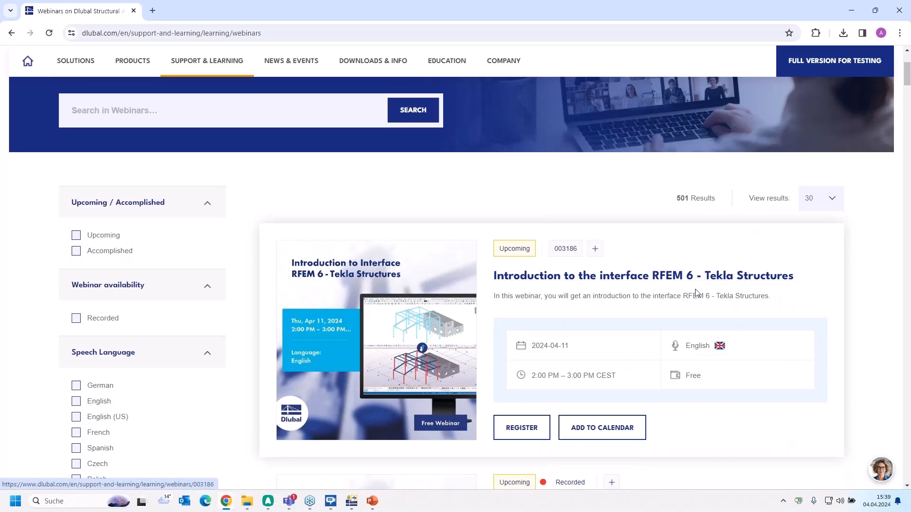
- Look through the list of upcoming webinars down to the accomplished Linear Stability Analysis in RFEM 6 and RSTAB 9 entry
{"action": "scroll", "coordinate": [696, 293], "scroll_direction": "down", "scroll_amount": 1}
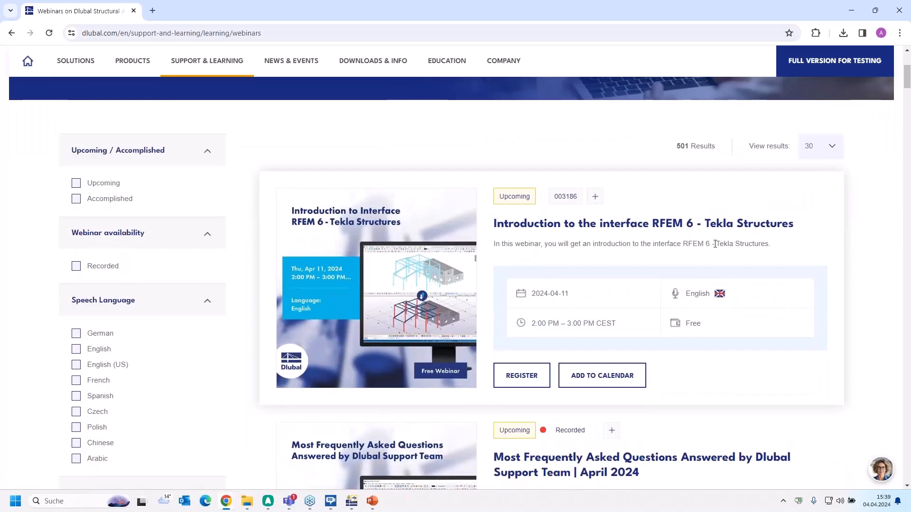
{"action": "scroll", "coordinate": [753, 239], "scroll_direction": "down", "scroll_amount": 5}
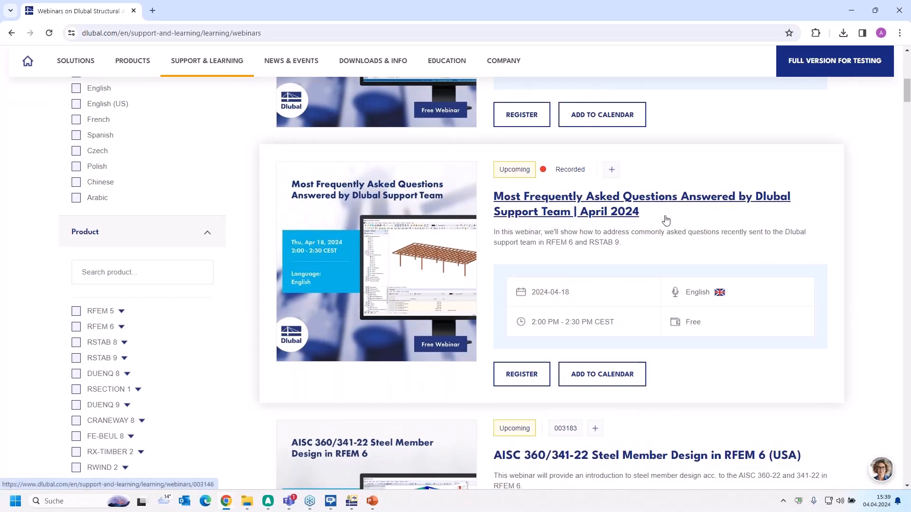
{"action": "scroll", "coordinate": [666, 220], "scroll_direction": "down", "scroll_amount": 5}
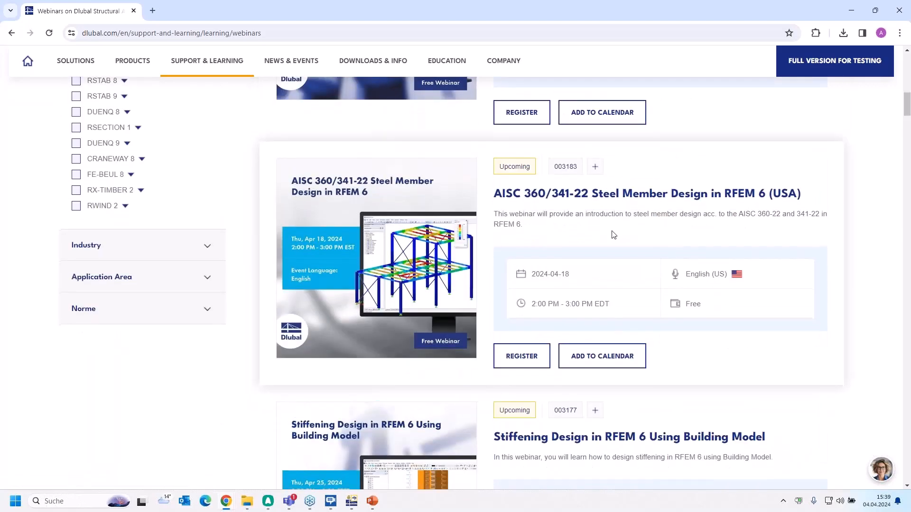
{"action": "scroll", "coordinate": [613, 234], "scroll_direction": "down", "scroll_amount": 3}
{"action": "scroll", "coordinate": [613, 234], "scroll_direction": "up", "scroll_amount": 3}
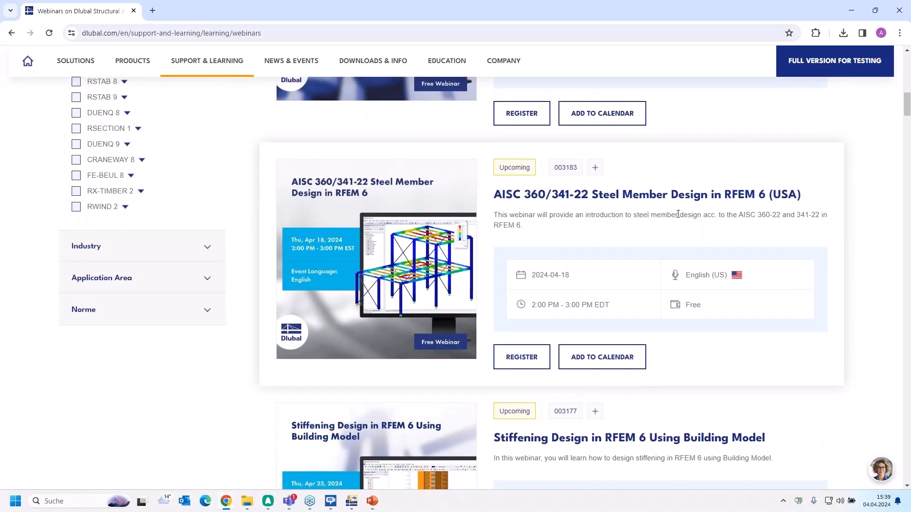
{"action": "scroll", "coordinate": [598, 284], "scroll_direction": "down", "scroll_amount": 4}
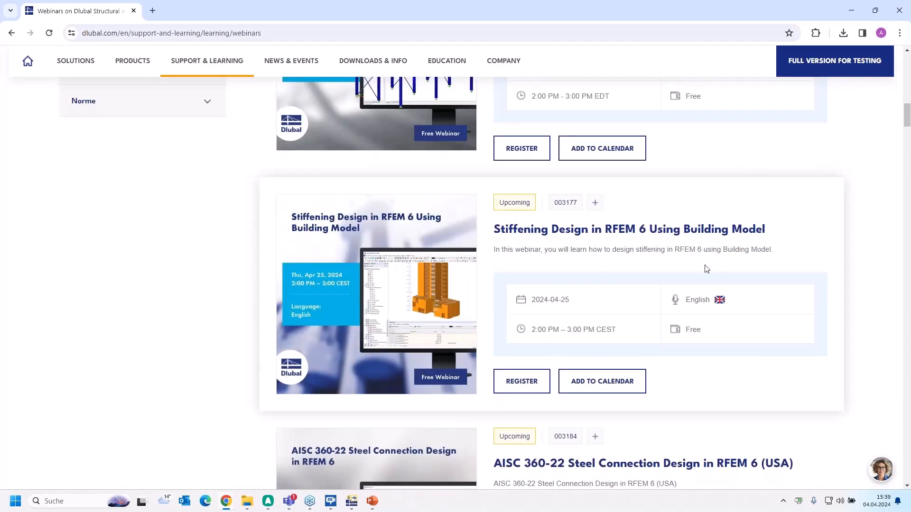
{"action": "scroll", "coordinate": [707, 269], "scroll_direction": "down", "scroll_amount": 10}
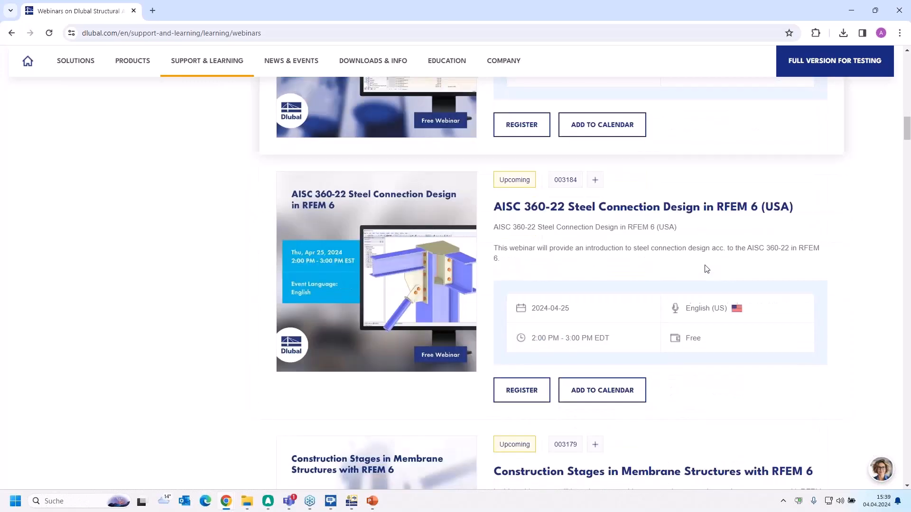
{"action": "scroll", "coordinate": [706, 269], "scroll_direction": "down", "scroll_amount": 10}
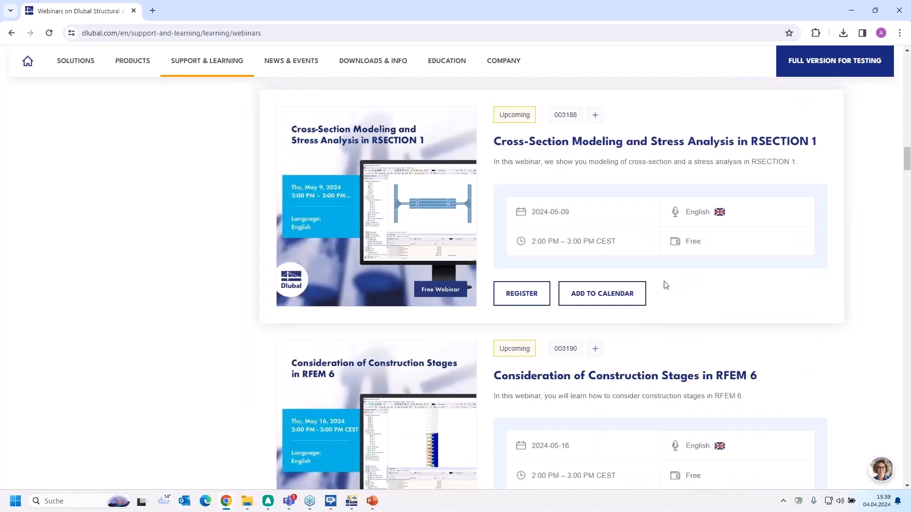
{"action": "scroll", "coordinate": [665, 284], "scroll_direction": "down", "scroll_amount": 11}
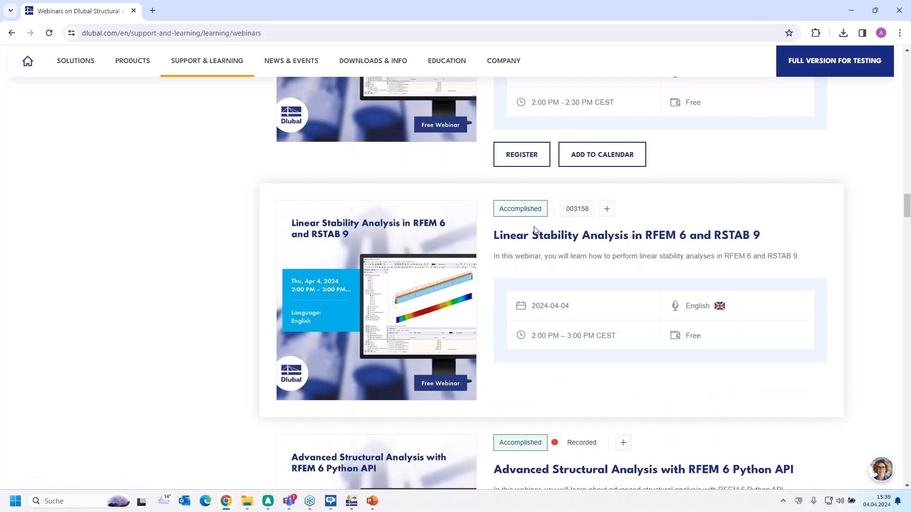
- Open the Linear Stability Analysis in RFEM 6 and RSTAB 9 webinar page and review its description, speakers and links
{"action": "left_click", "coordinate": [527, 237]}
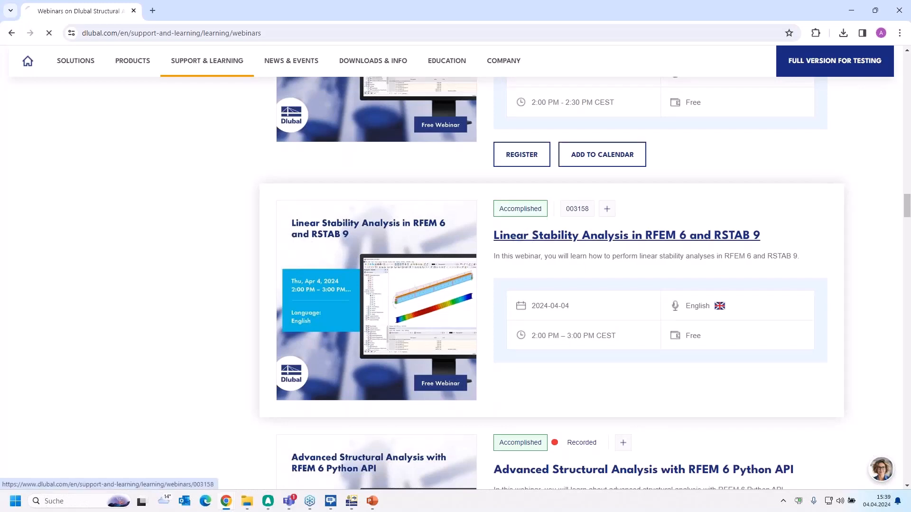
{"action": "scroll", "coordinate": [404, 301], "scroll_direction": "down", "scroll_amount": 5}
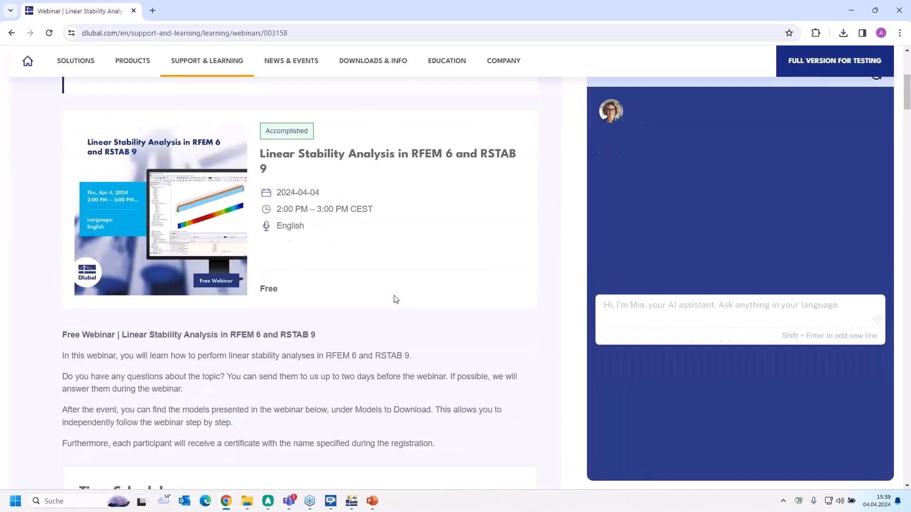
{"action": "scroll", "coordinate": [395, 297], "scroll_direction": "up", "scroll_amount": 1}
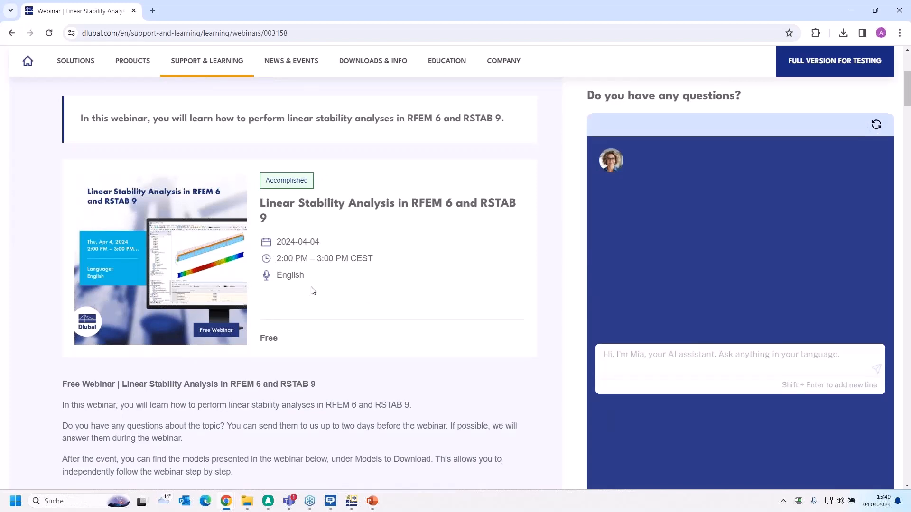
{"action": "scroll", "coordinate": [351, 297], "scroll_direction": "down", "scroll_amount": 2}
{"action": "scroll", "coordinate": [314, 278], "scroll_direction": "down", "scroll_amount": 13}
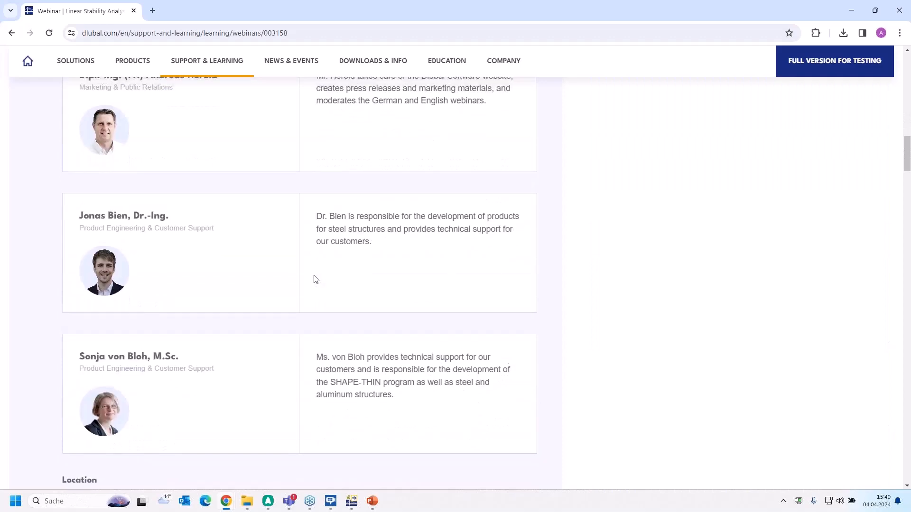
{"action": "scroll", "coordinate": [315, 279], "scroll_direction": "up", "scroll_amount": 6}
{"action": "scroll", "coordinate": [315, 279], "scroll_direction": "down", "scroll_amount": 8}
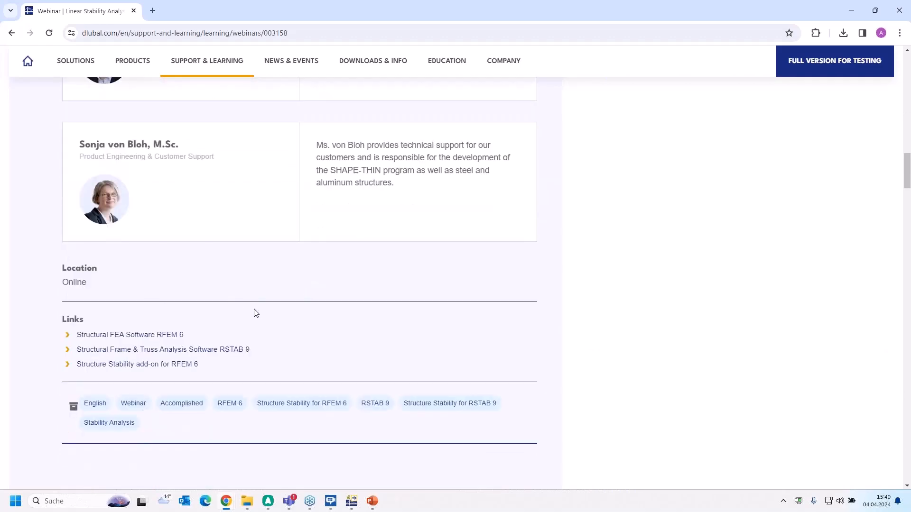
- Show the second set of models under Models to Download on the webinar page
{"action": "scroll", "coordinate": [257, 313], "scroll_direction": "down", "scroll_amount": 15}
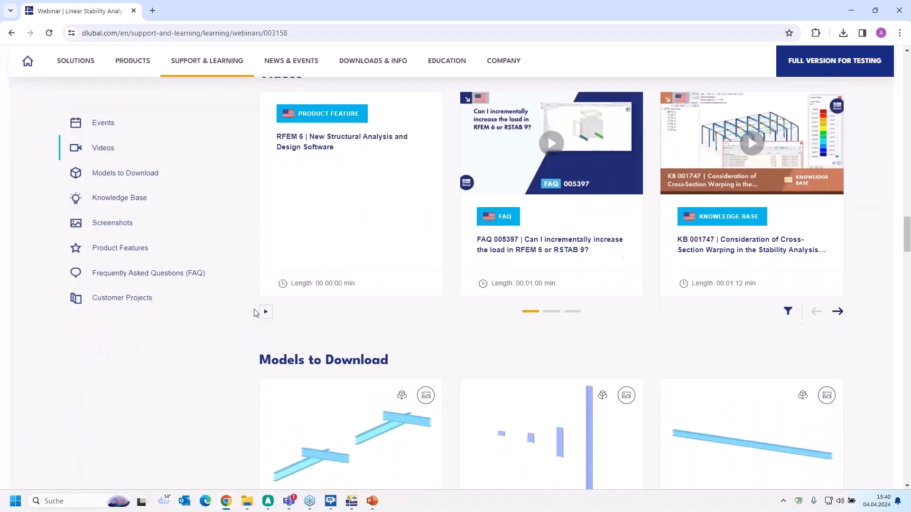
{"action": "scroll", "coordinate": [646, 378], "scroll_direction": "down", "scroll_amount": 4}
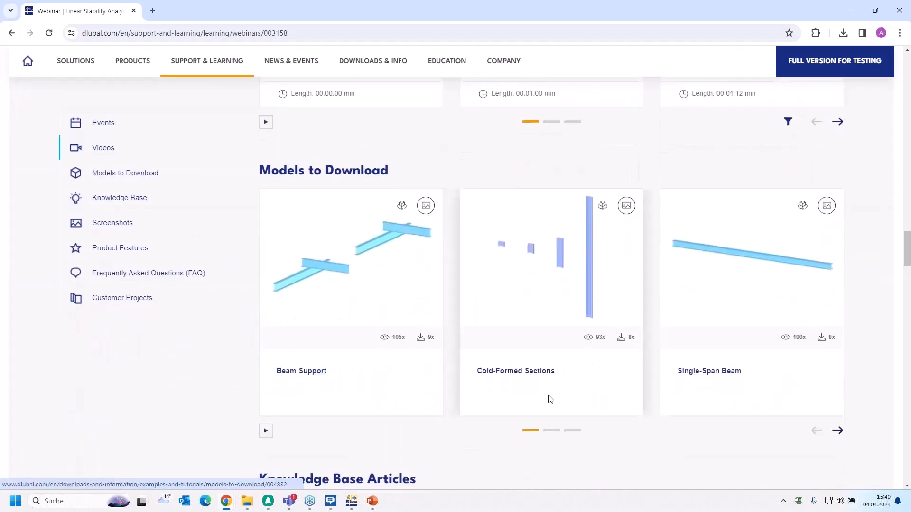
{"action": "left_click", "coordinate": [556, 432]}
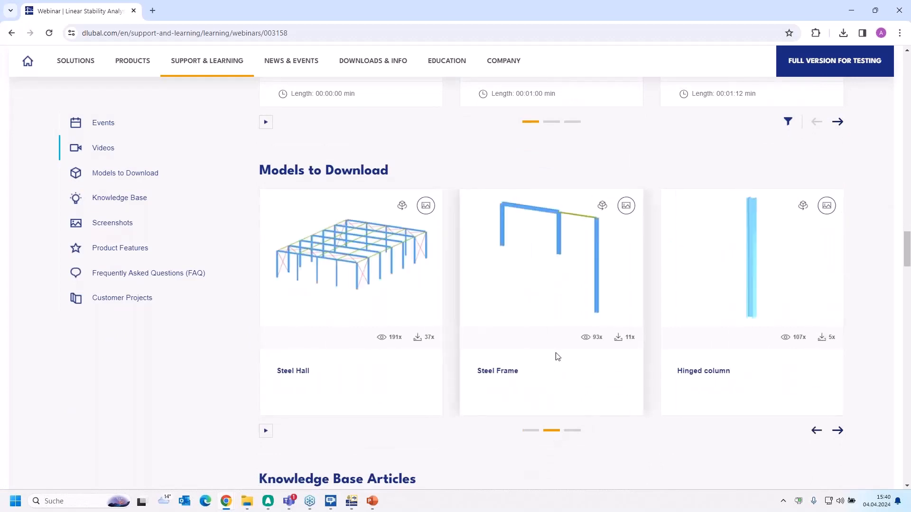